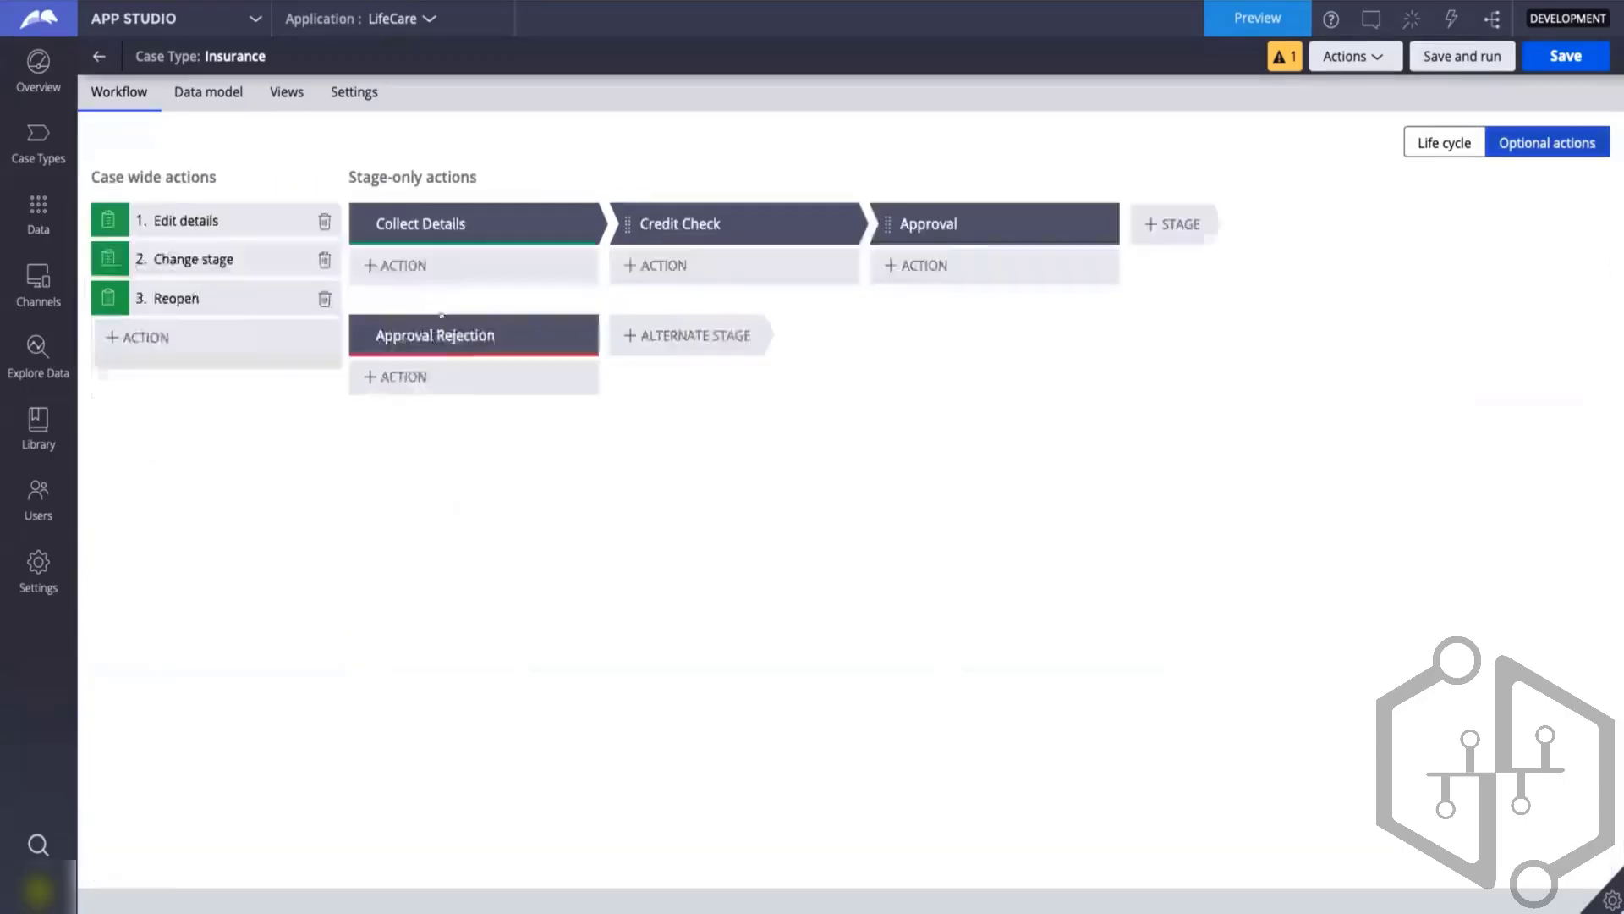
{"action": "left_click", "coordinate": [426, 317]}
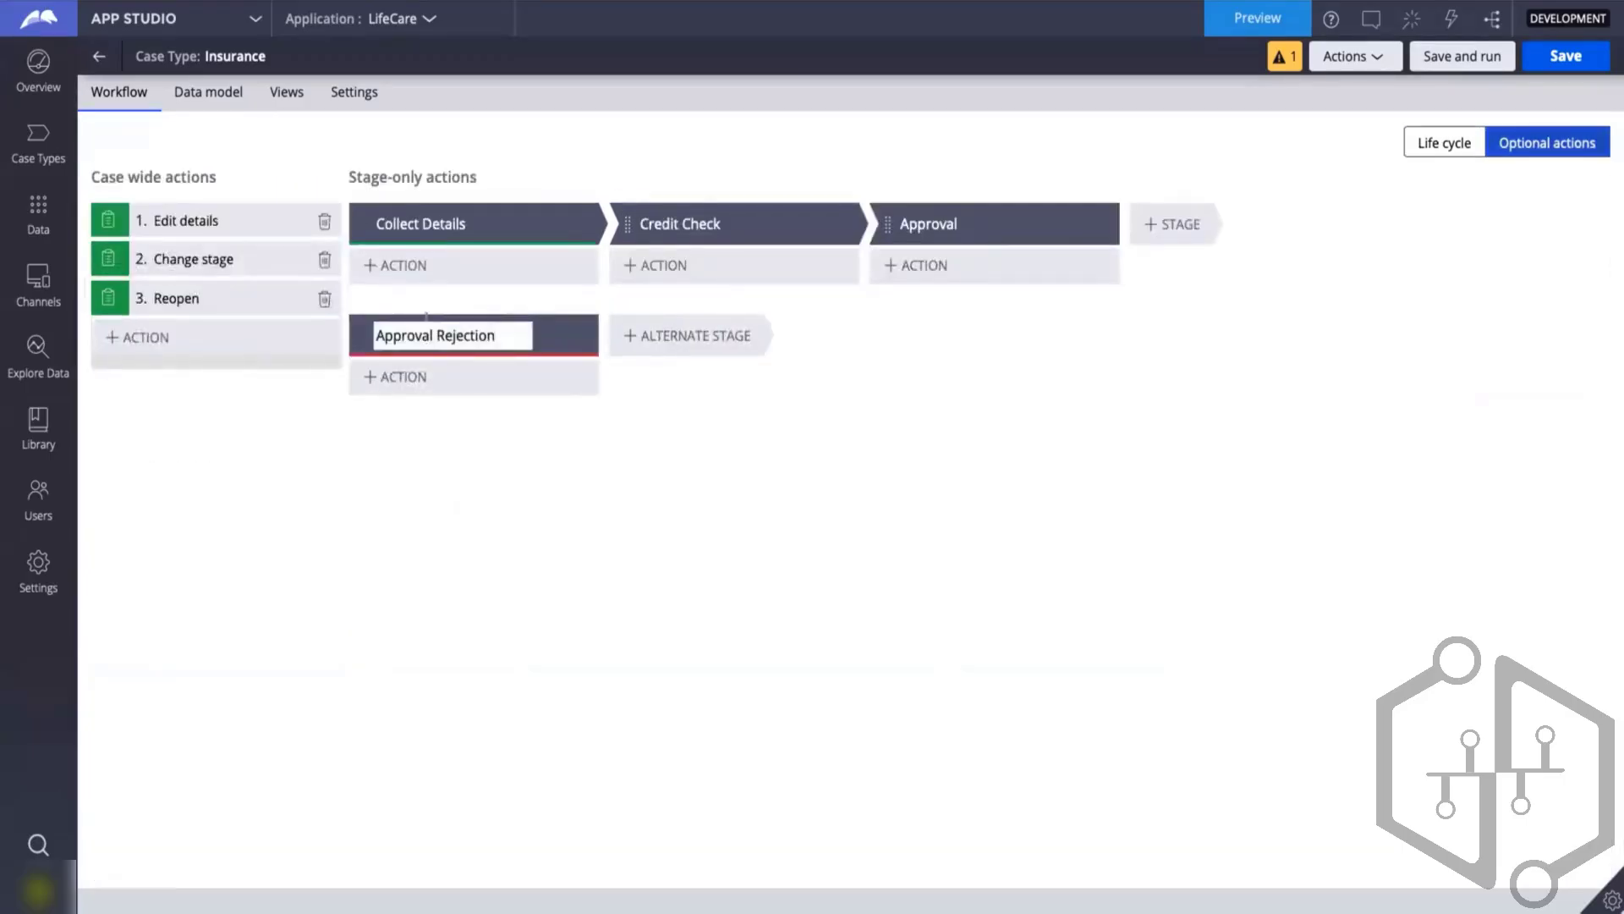
{"action": "left_click", "coordinate": [178, 141]}
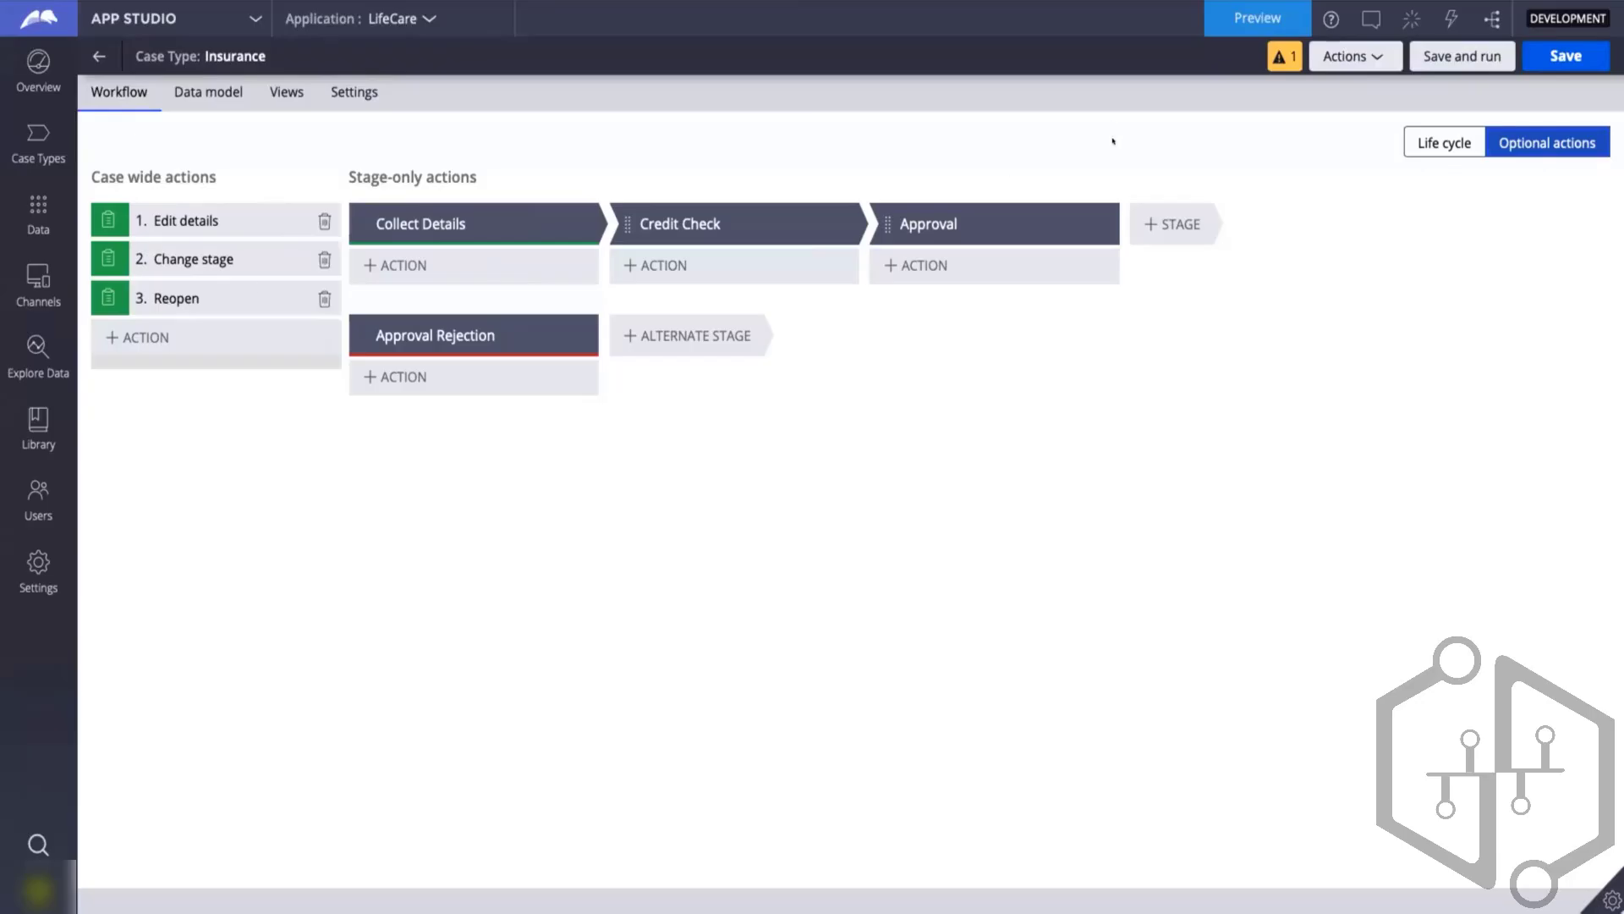
- Save and run the Insurance case type, then close the new case form while saving its work
{"action": "left_click", "coordinate": [1441, 55]}
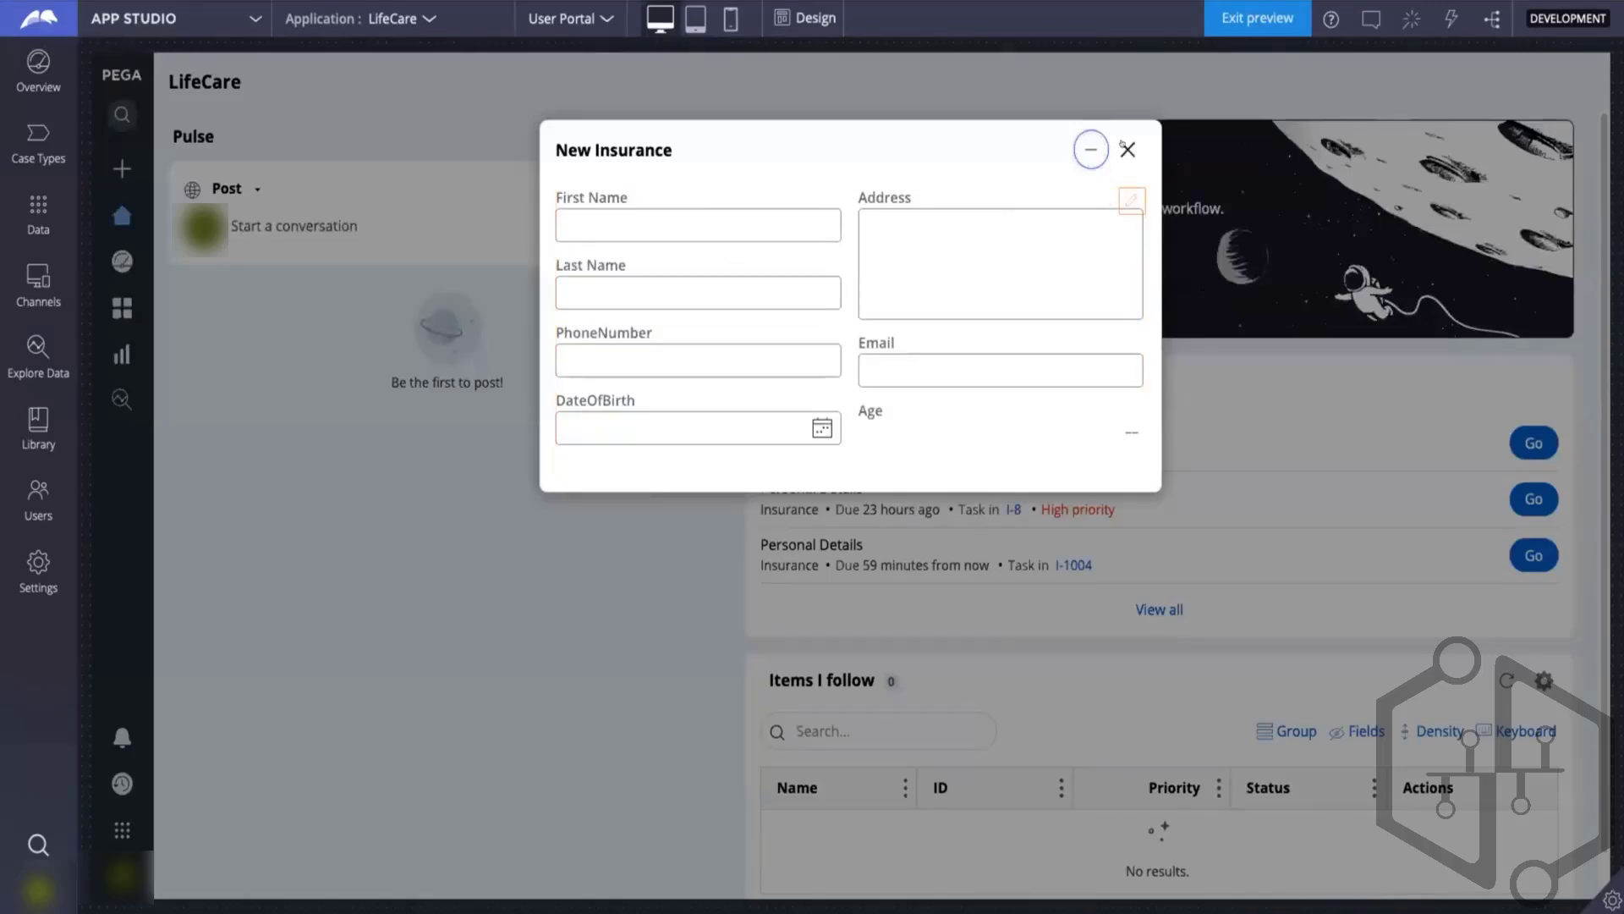
{"action": "left_click", "coordinate": [1126, 148]}
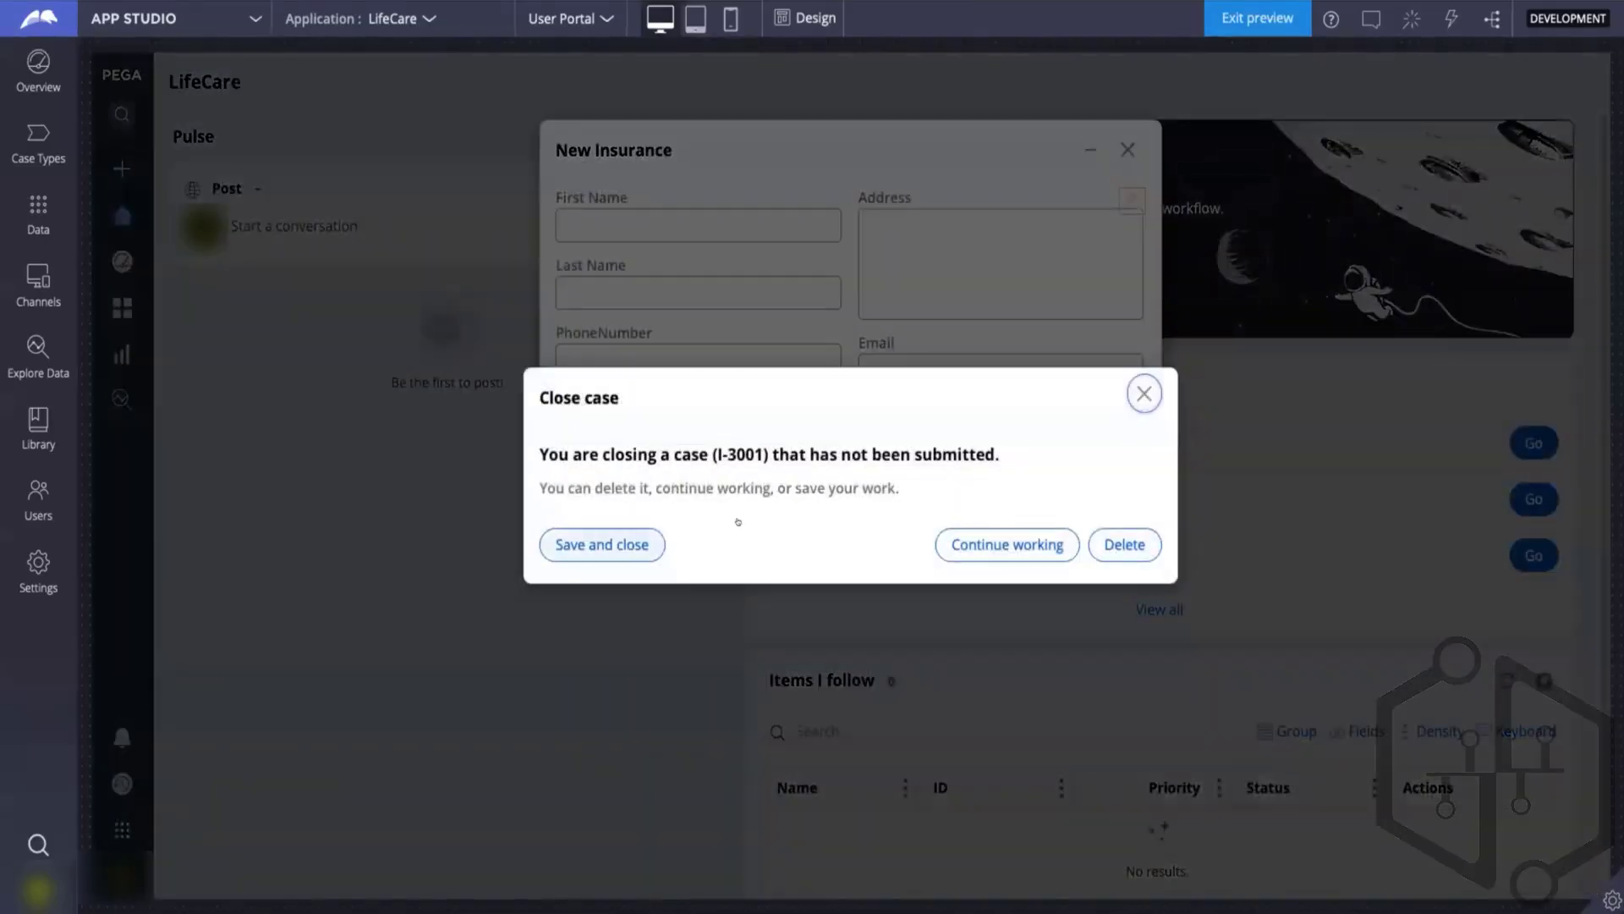
{"action": "left_click", "coordinate": [589, 560]}
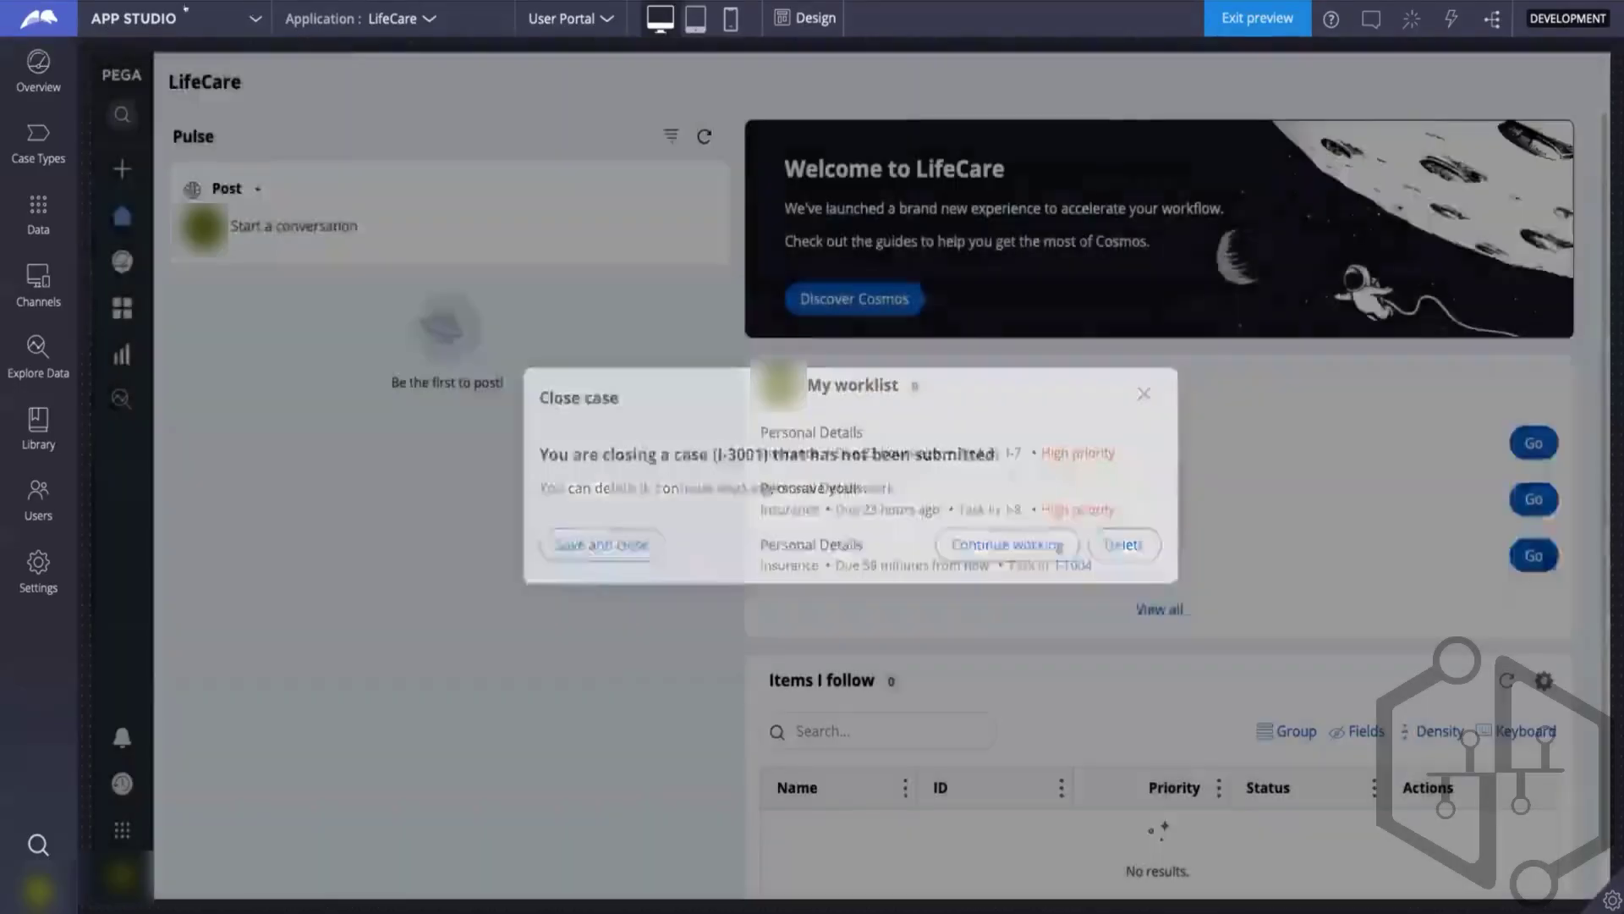
- Switch to Dev Studio and start a new Insurance case from the LifeCare user portal
{"action": "left_click", "coordinate": [156, 14]}
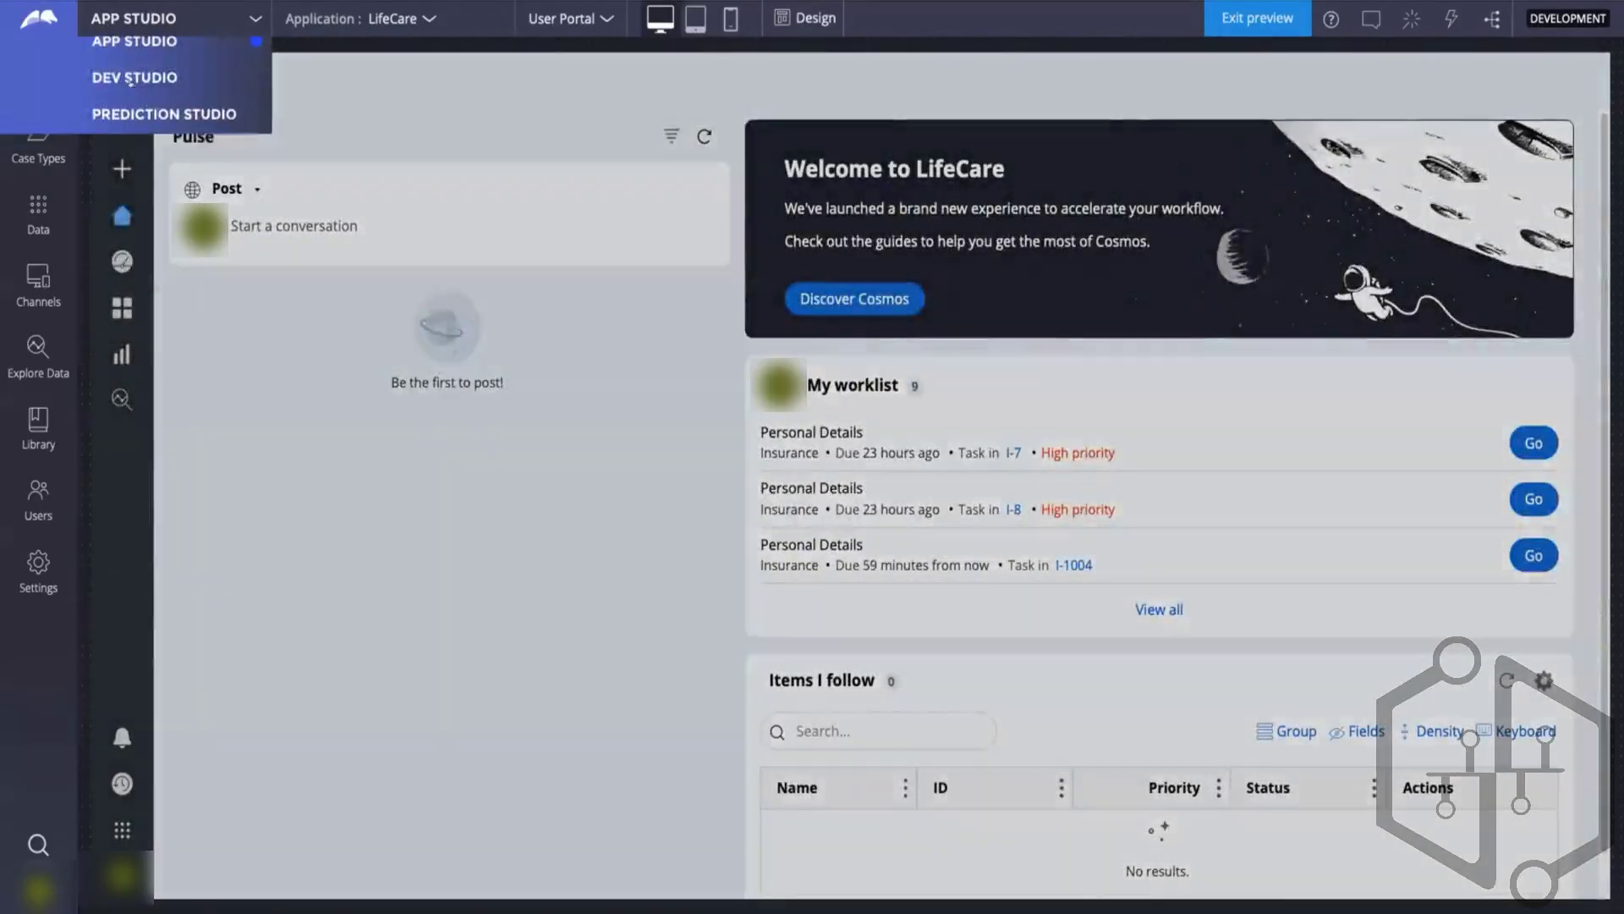
{"action": "left_click", "coordinate": [130, 78]}
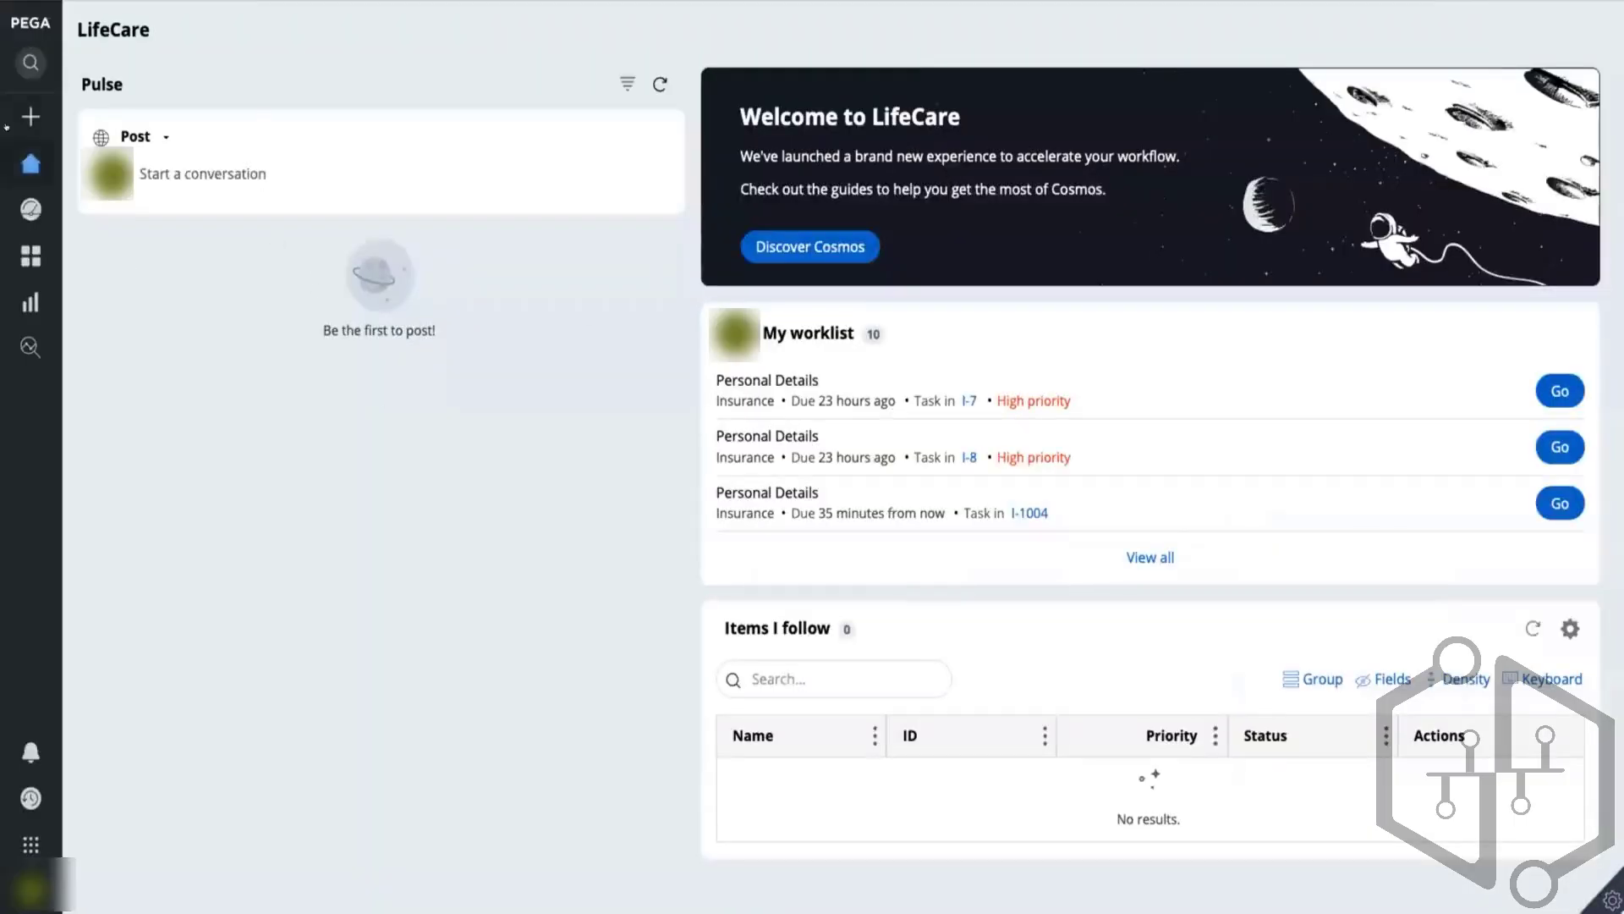
{"action": "mouse_move", "coordinate": [30, 161]}
{"action": "left_click", "coordinate": [83, 116]}
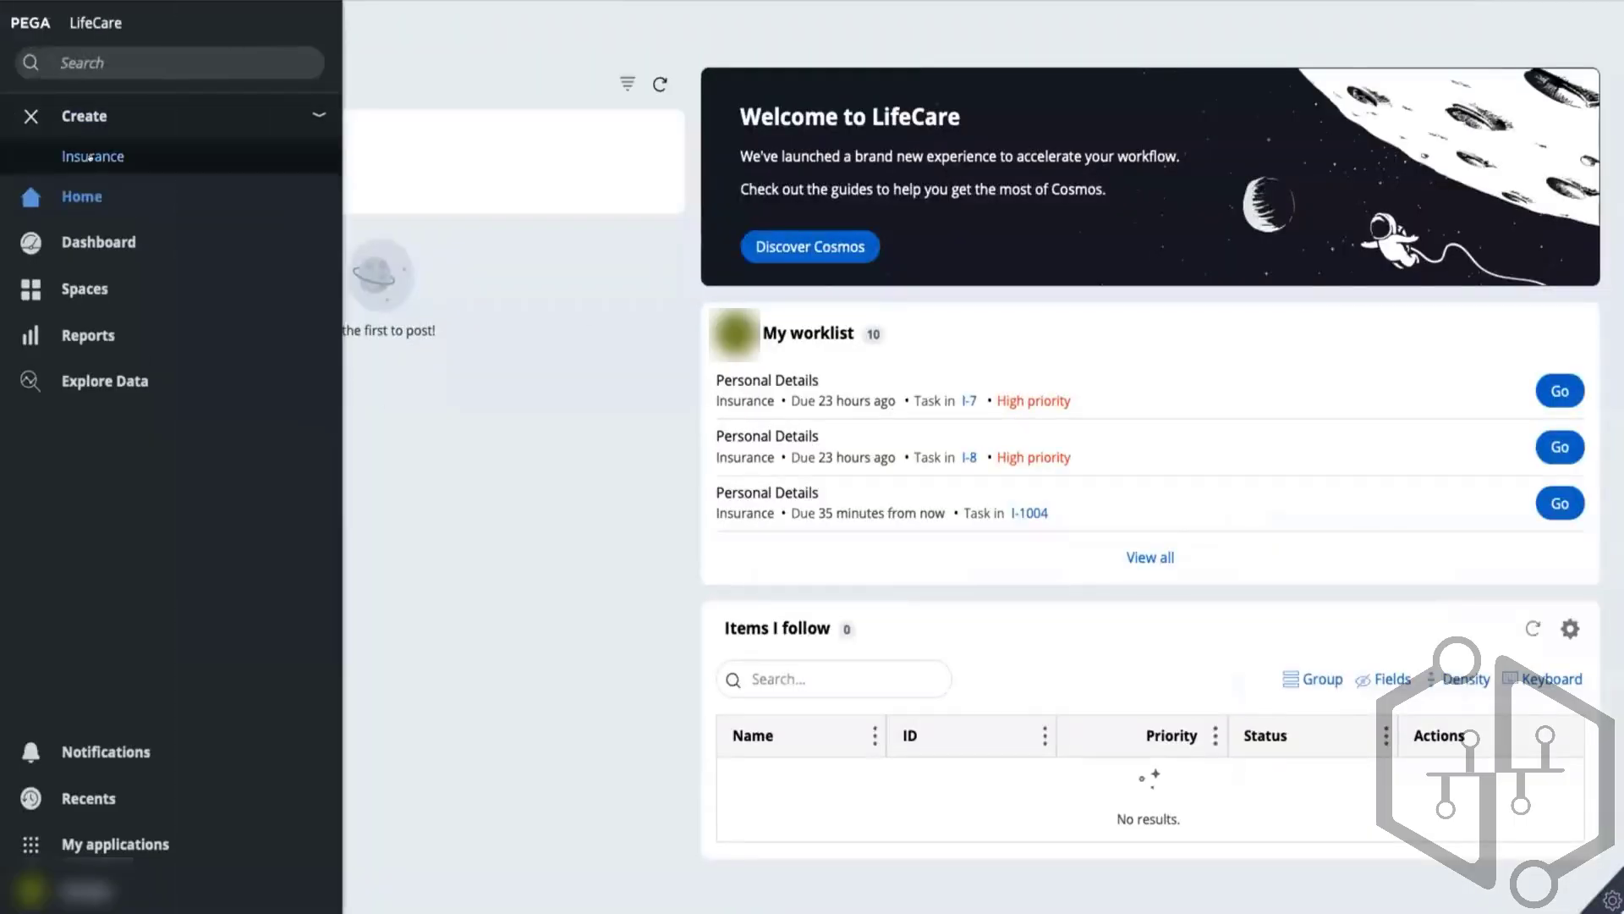
{"action": "left_click", "coordinate": [91, 158]}
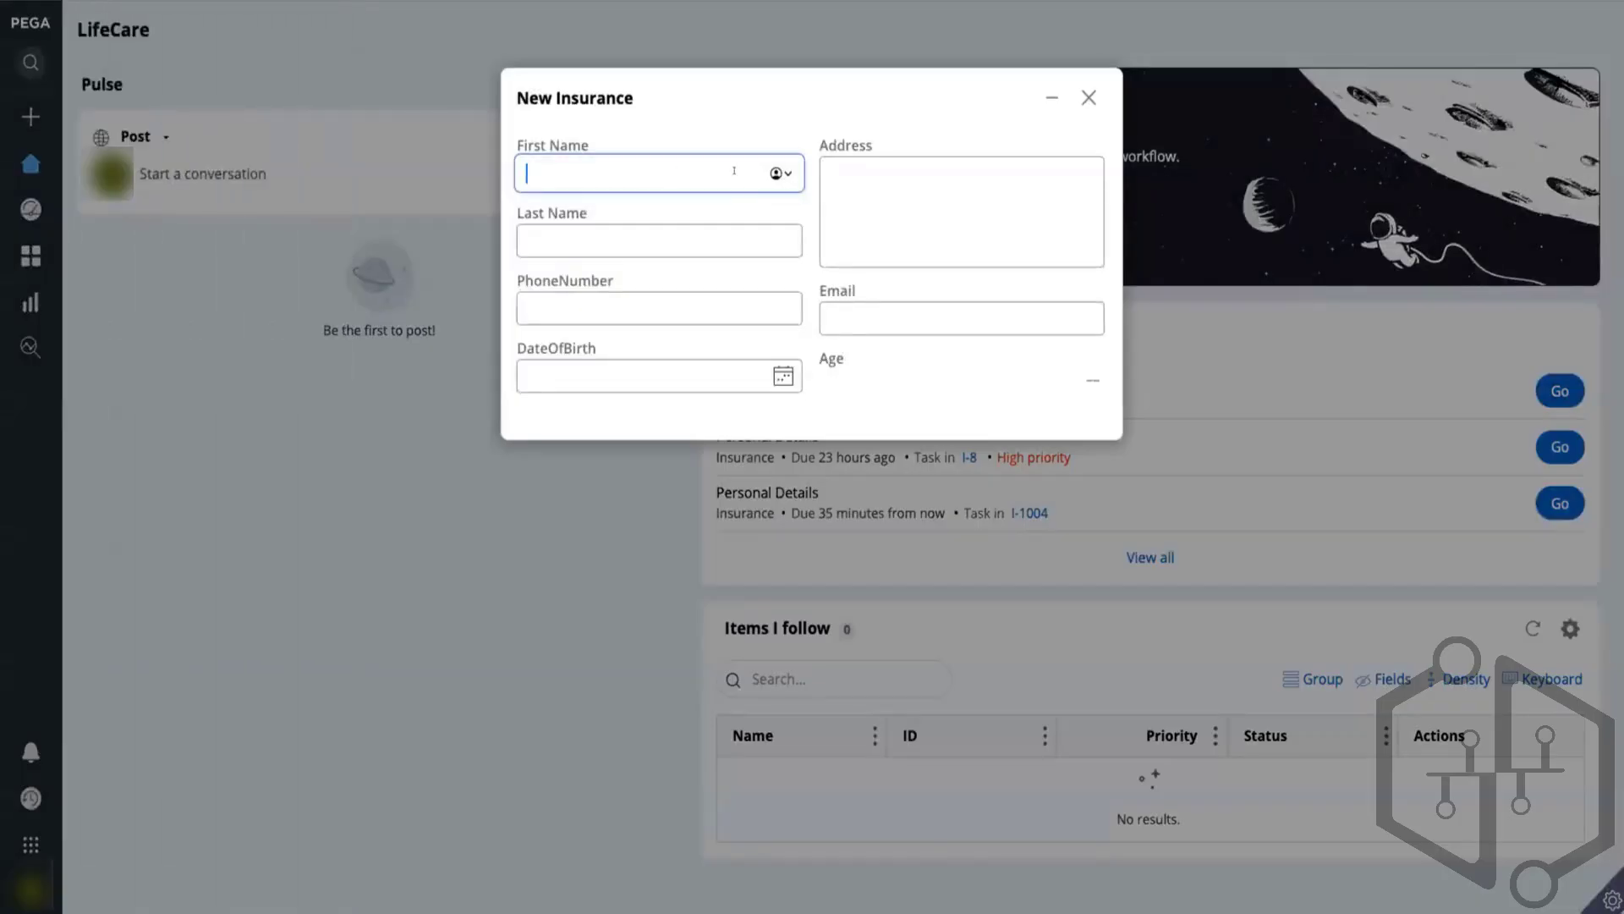
- Fill in the applicant's first name, last name and phone number in the New Insurance form
{"action": "type", "text": "fdsf"}
{"action": "left_click", "coordinate": [728, 240]}
{"action": "type", "text": "fdsfsd"}
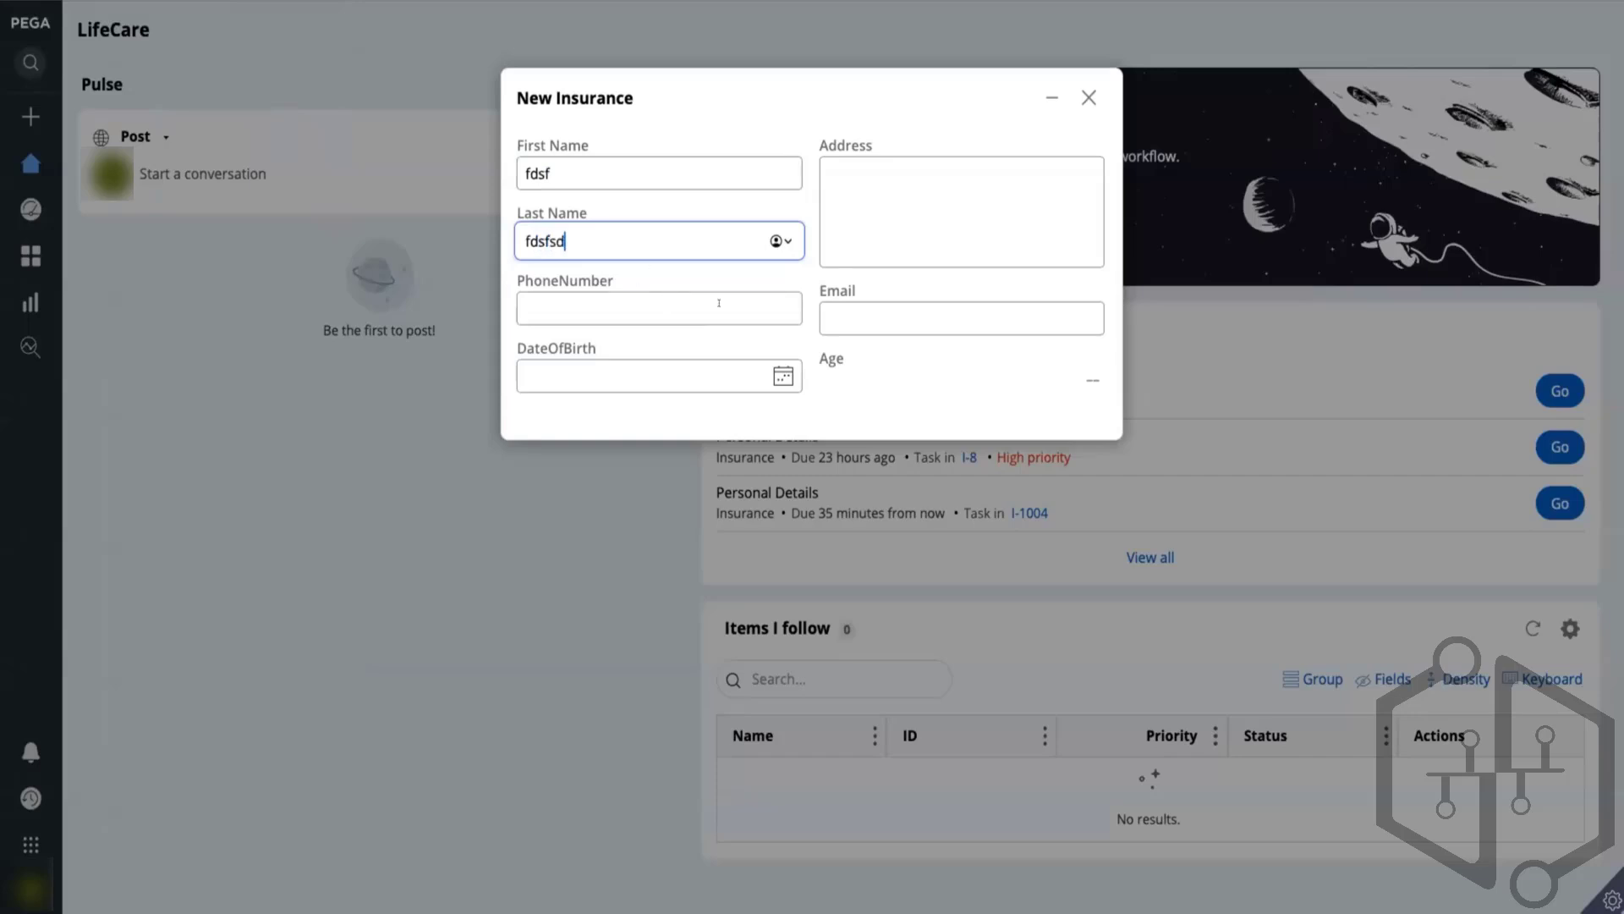
{"action": "left_click", "coordinate": [719, 303]}
{"action": "type", "text": "1234567890"}
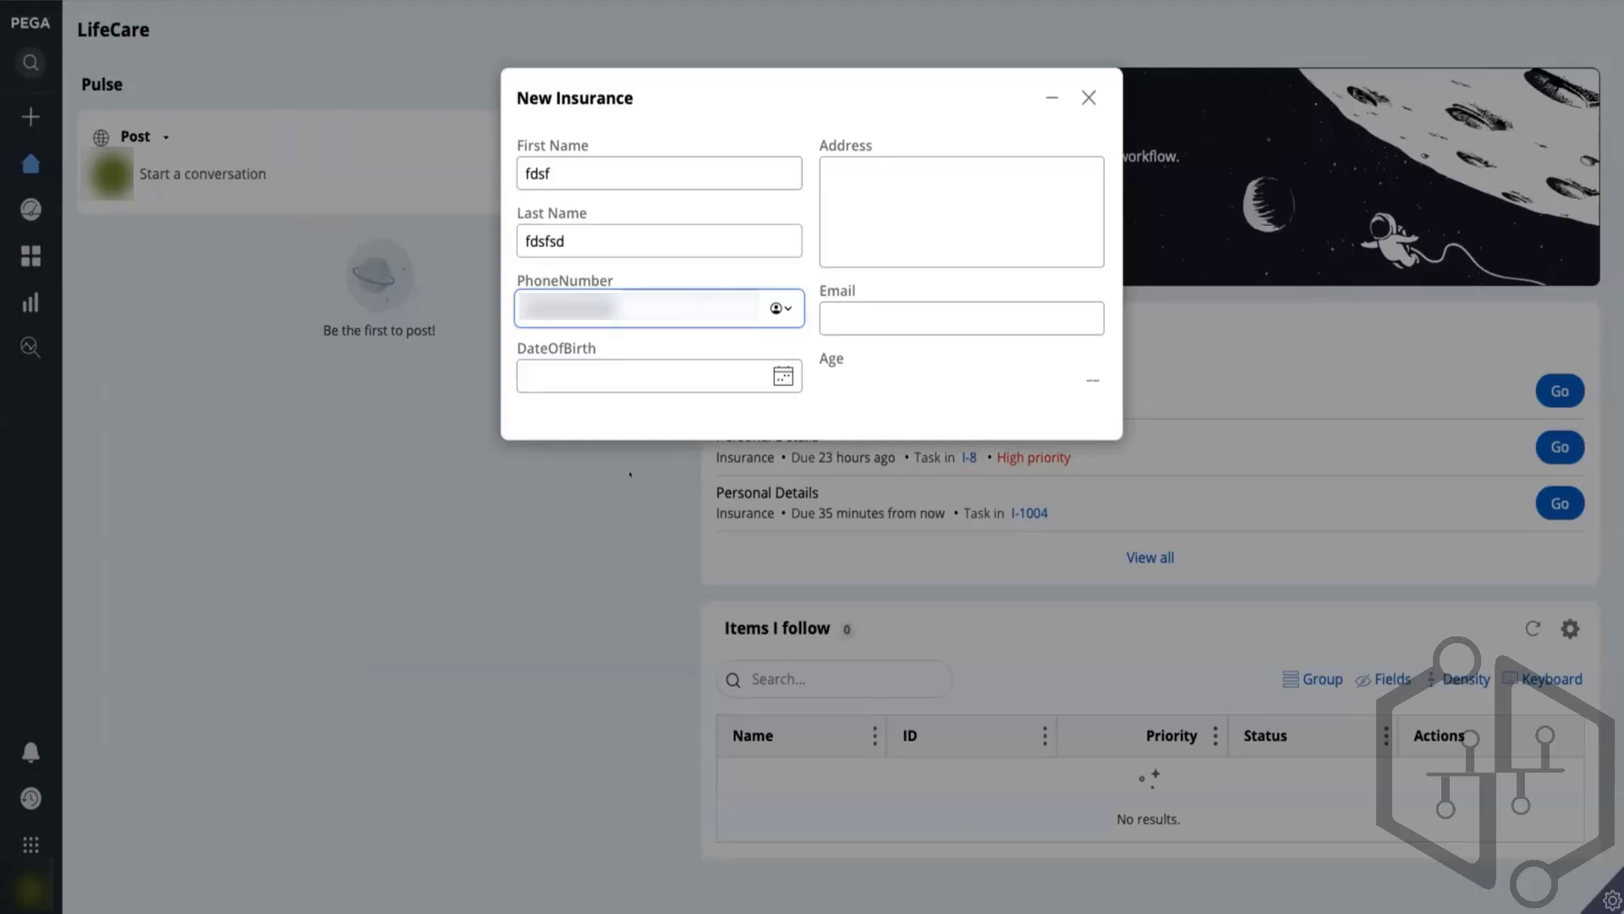
- Pick a date of birth from the calendar and check the calculated Age
{"action": "left_click", "coordinate": [782, 376]}
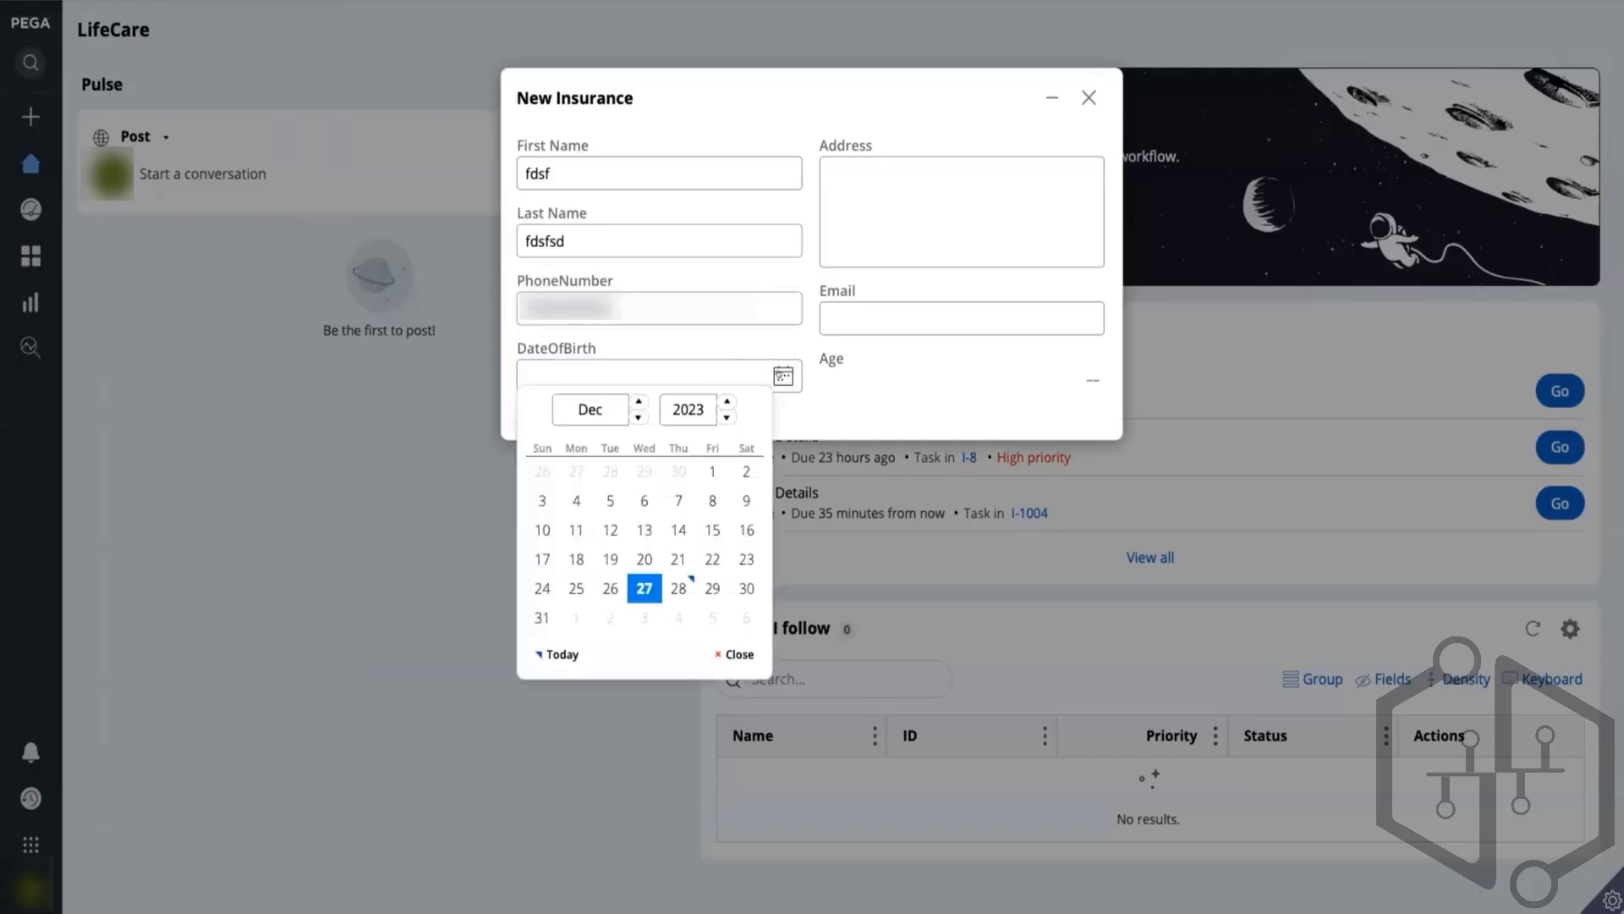
{"action": "left_click", "coordinate": [727, 400]}
{"action": "left_click", "coordinate": [727, 401]}
{"action": "left_click", "coordinate": [726, 400]}
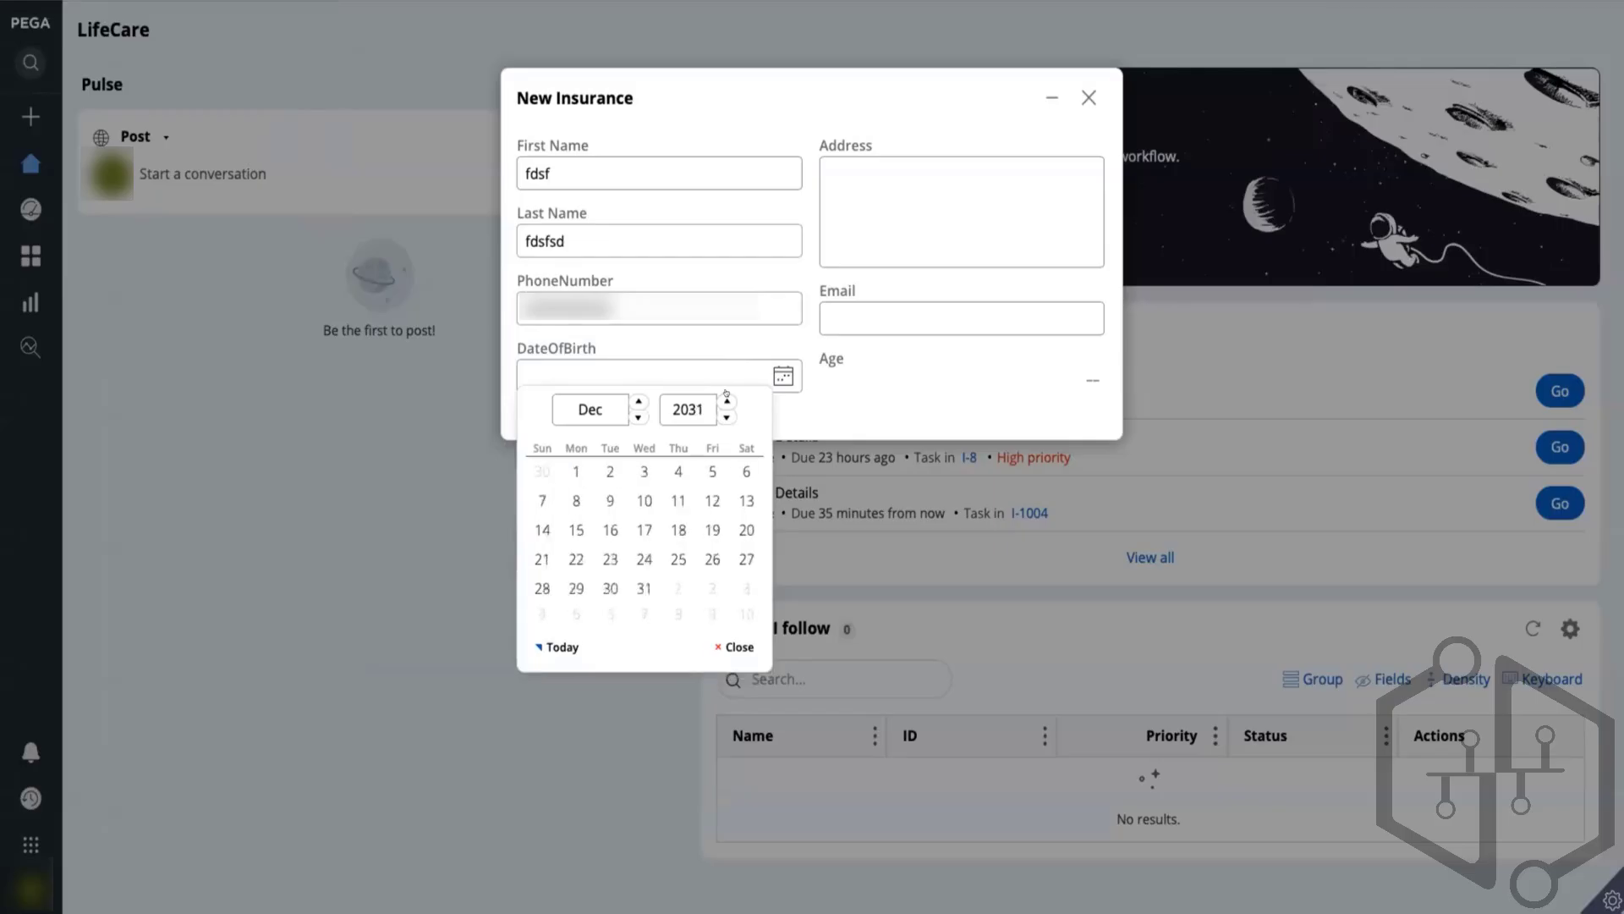
{"action": "left_click", "coordinate": [726, 417]}
{"action": "left_click", "coordinate": [725, 418]}
{"action": "left_click", "coordinate": [726, 417]}
{"action": "left_click", "coordinate": [726, 417]}
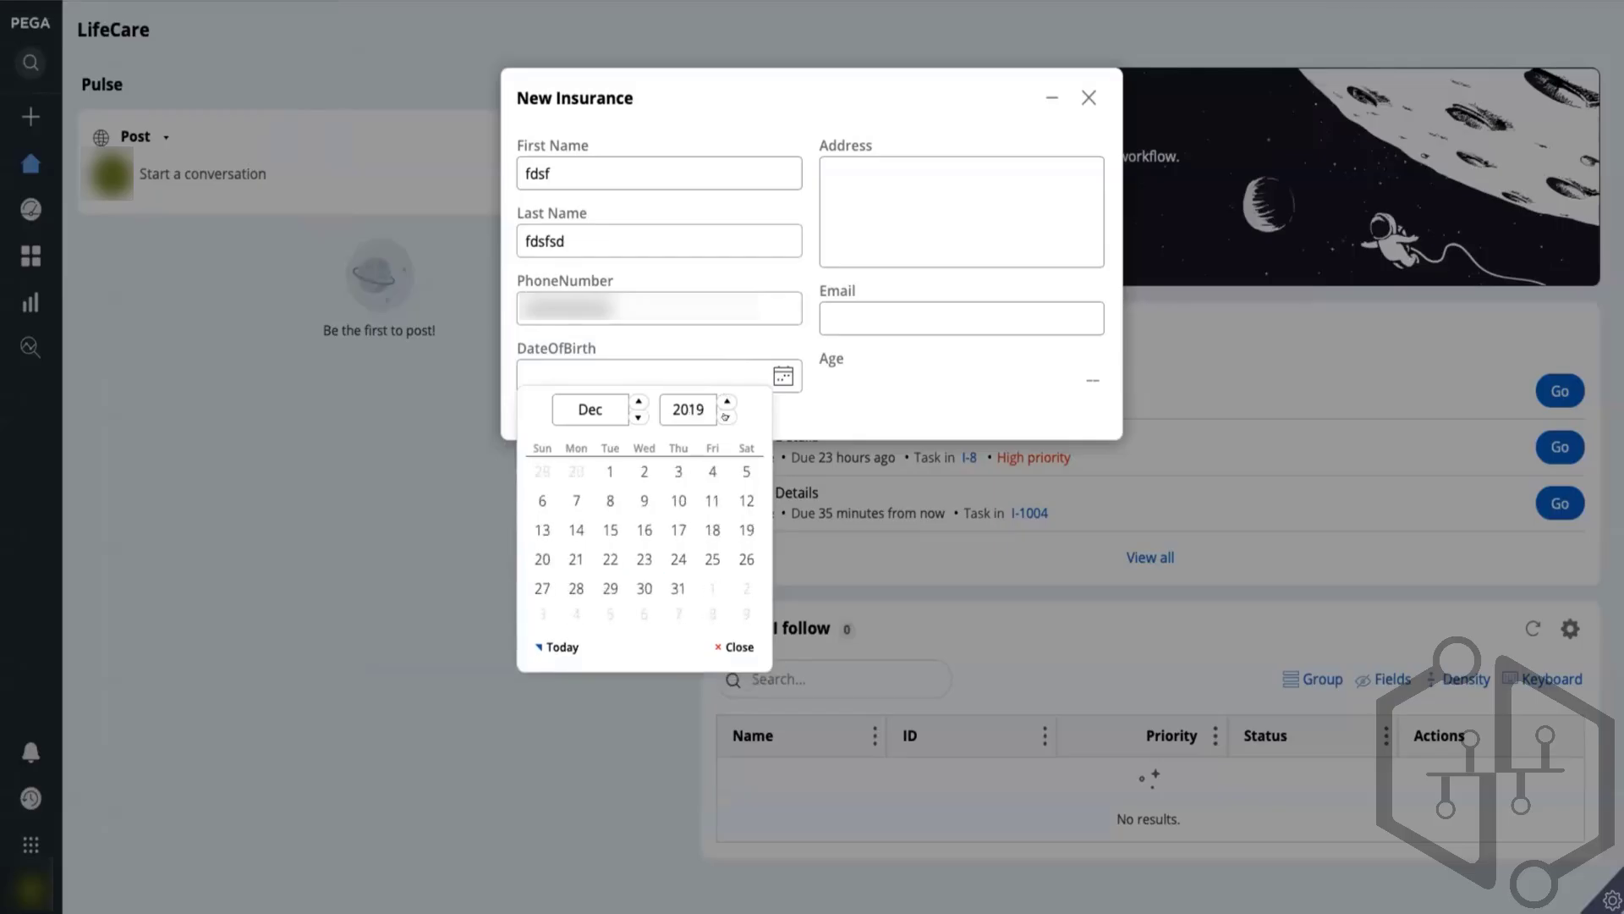
{"action": "left_click", "coordinate": [726, 417]}
{"action": "left_click", "coordinate": [726, 417]}
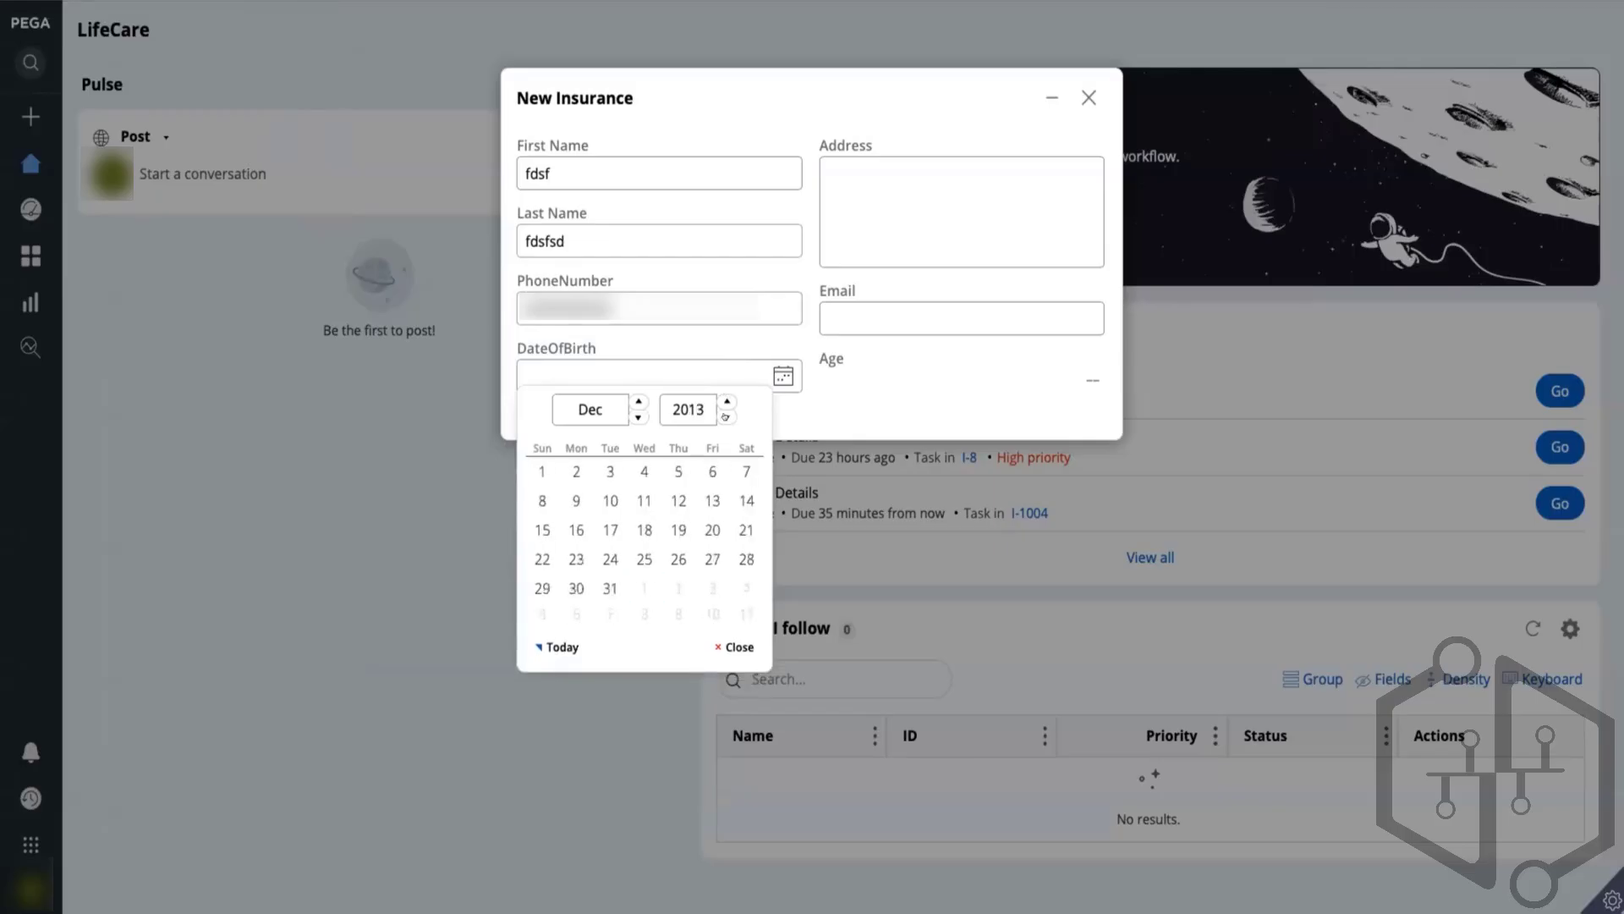
{"action": "left_click", "coordinate": [610, 500]}
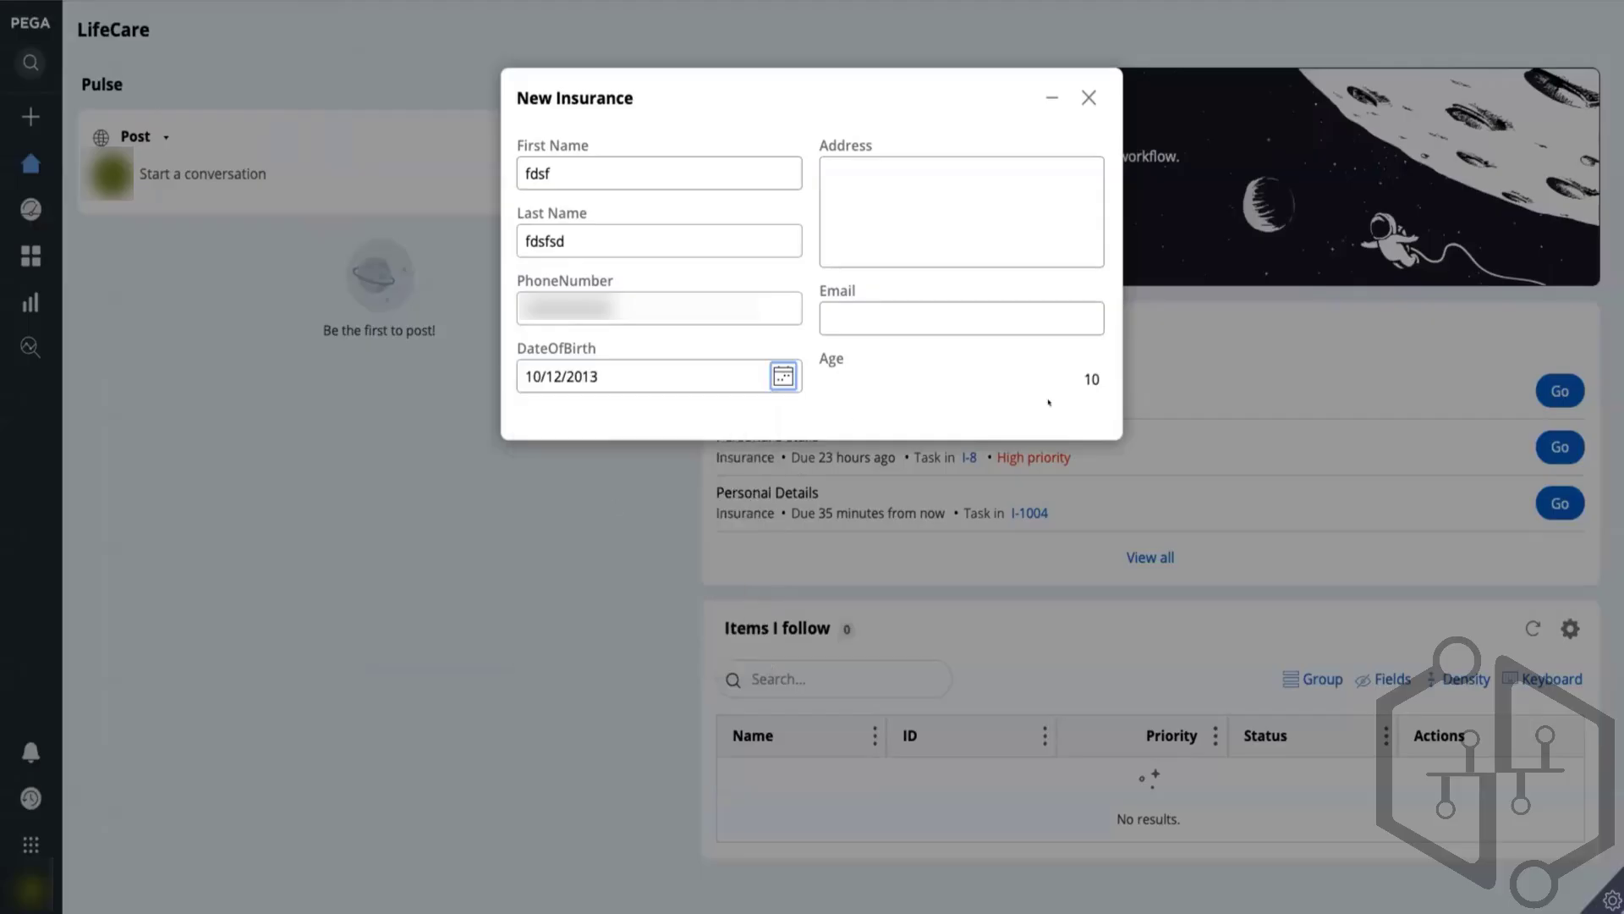
{"action": "double_click", "coordinate": [1089, 376]}
{"action": "left_click", "coordinate": [1077, 403]}
- Change the date of birth to a date in the following year to recalculate the Age
{"action": "left_click", "coordinate": [782, 375]}
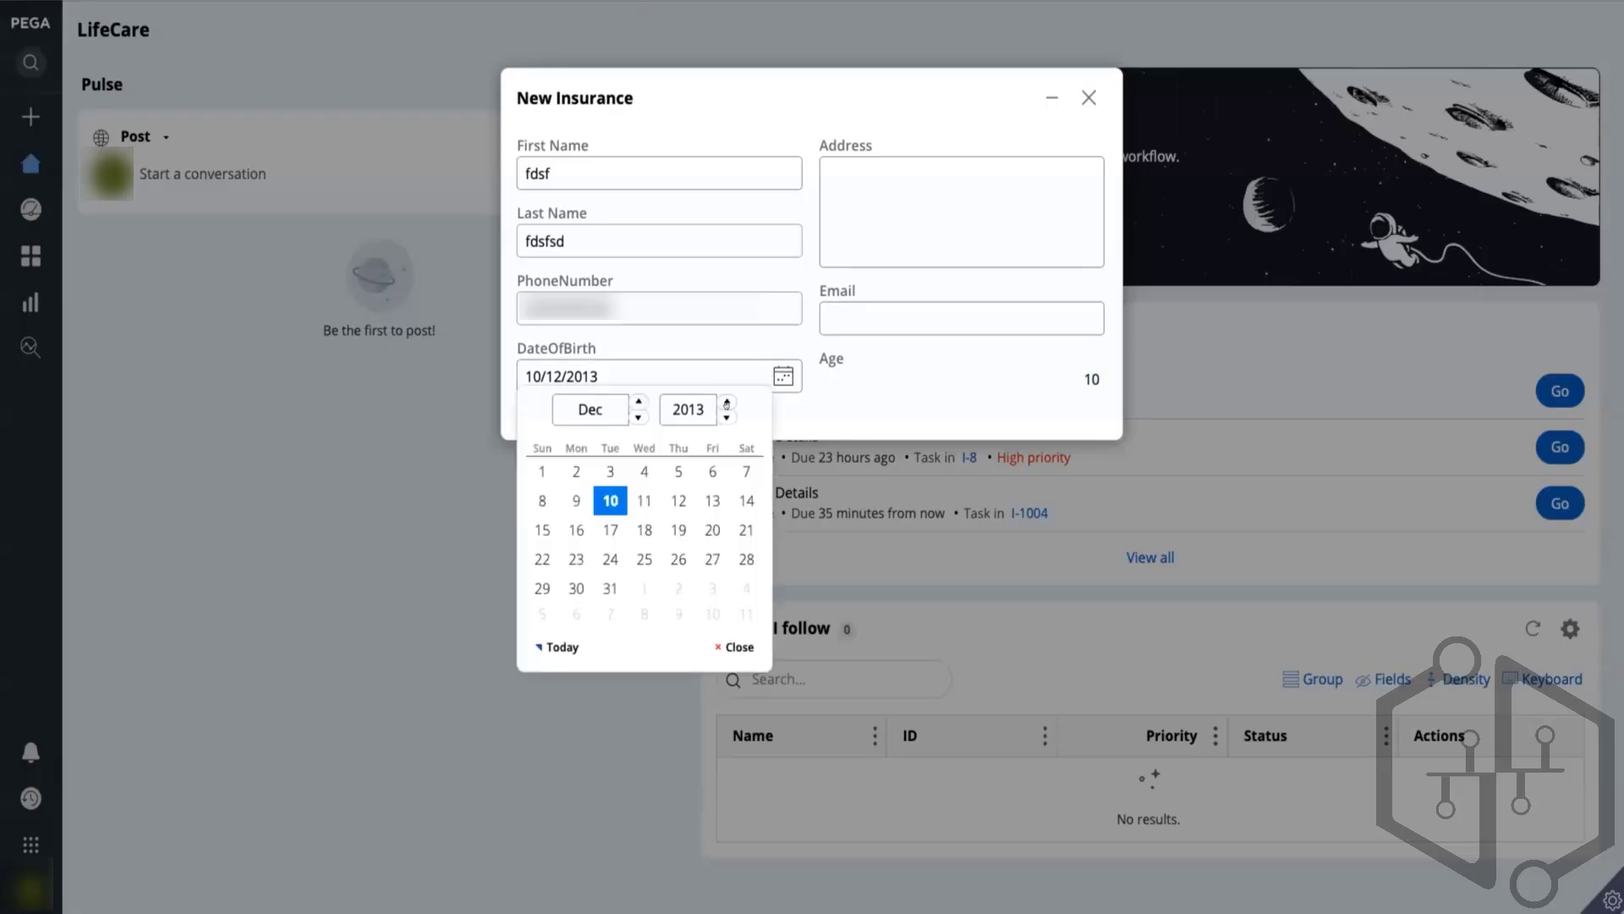
{"action": "left_click", "coordinate": [727, 403]}
{"action": "left_click", "coordinate": [726, 417]}
{"action": "left_click", "coordinate": [726, 402]}
{"action": "left_click", "coordinate": [674, 475]}
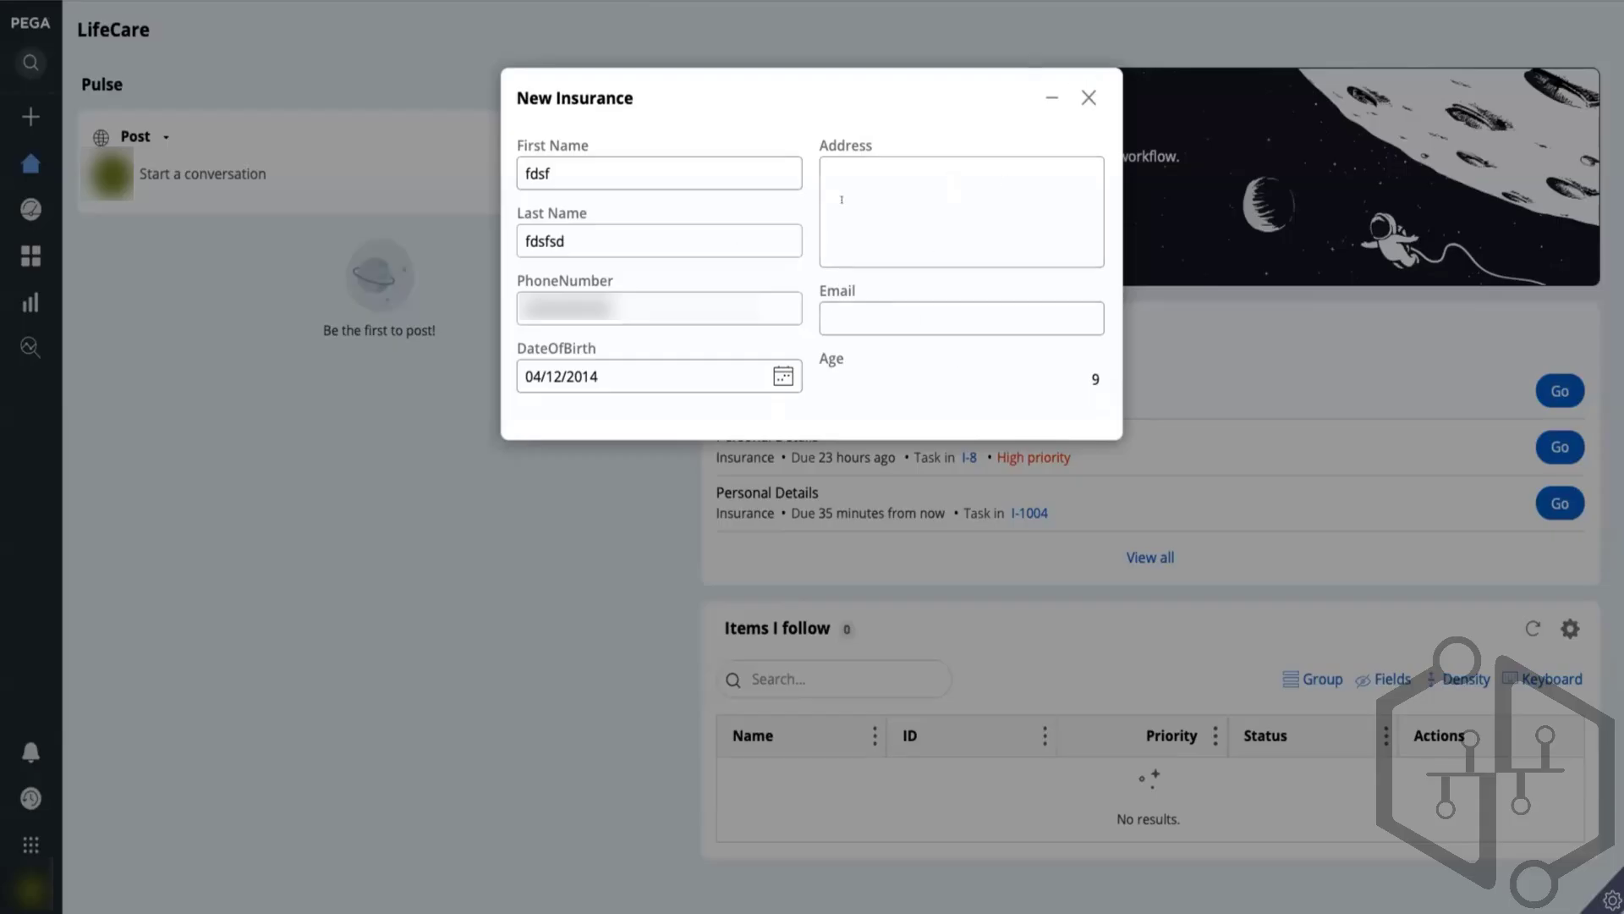
- Close the unsubmitted New Insurance form and dismiss the close-case dialog
{"action": "left_click", "coordinate": [842, 200]}
{"action": "left_click", "coordinate": [1080, 85]}
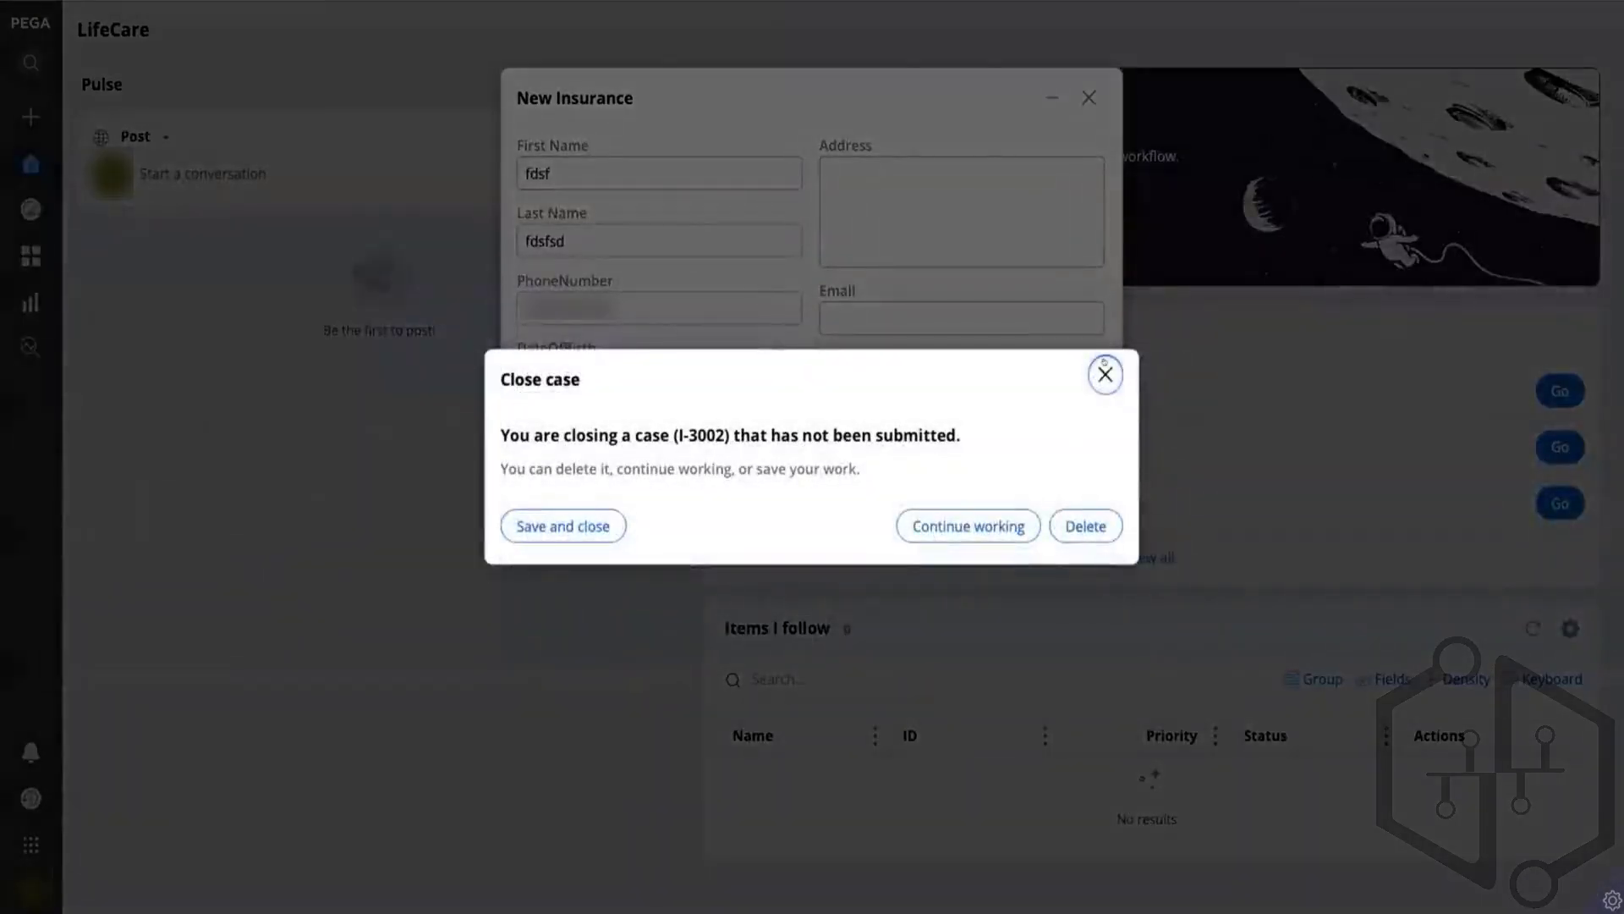
{"action": "left_click", "coordinate": [1104, 363]}
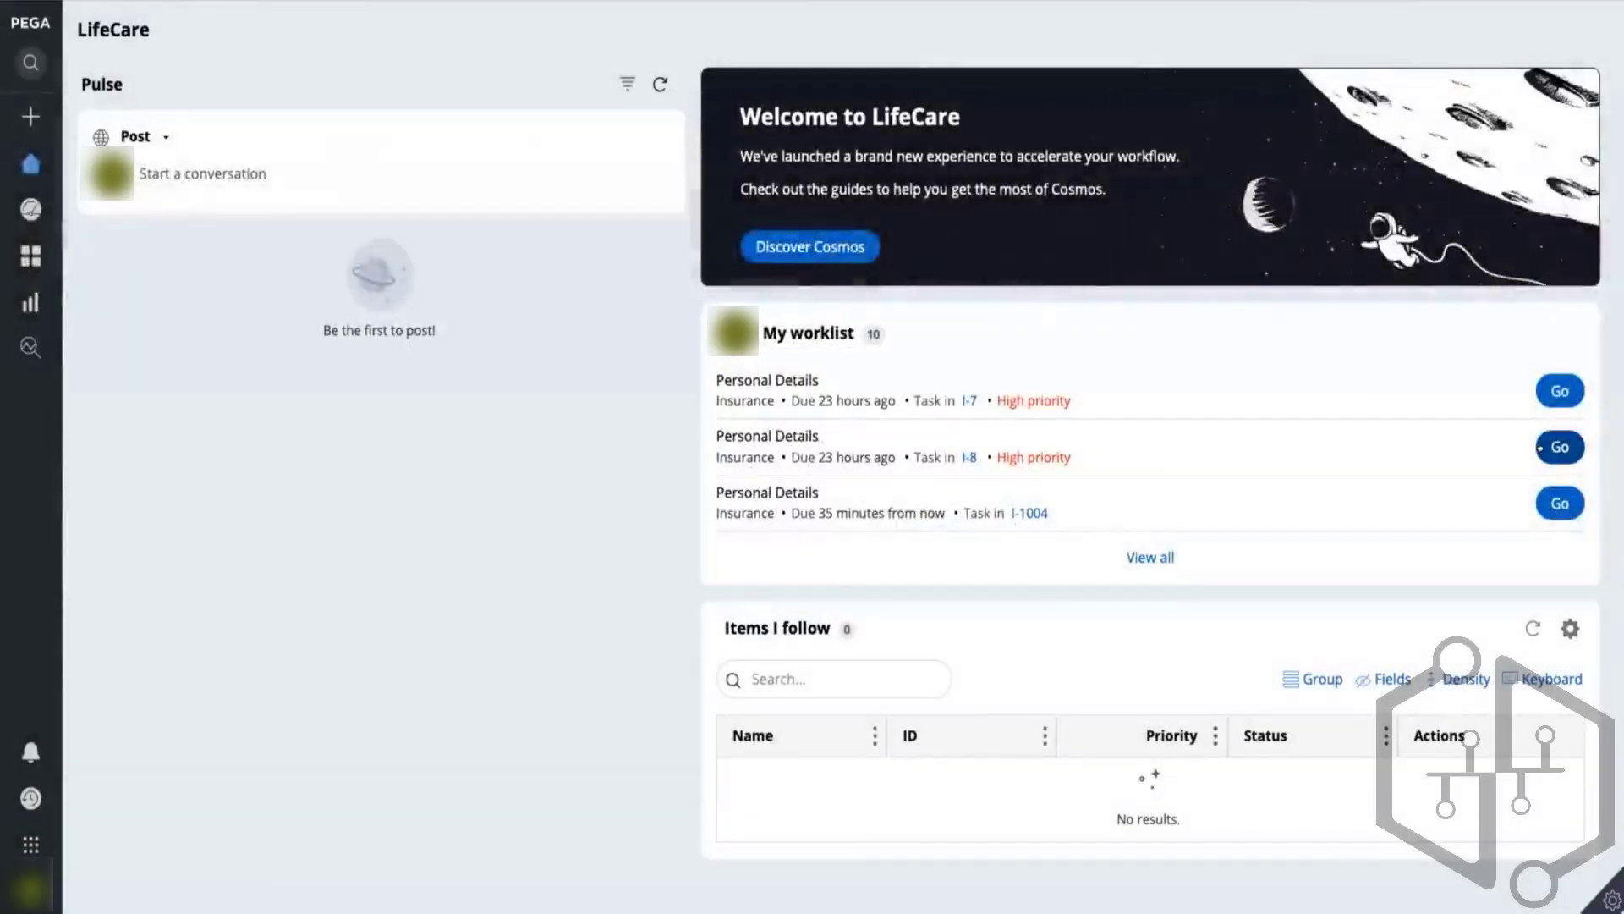
- Open the second Insurance case in My worklist and view its available actions
{"action": "left_click", "coordinate": [1555, 447]}
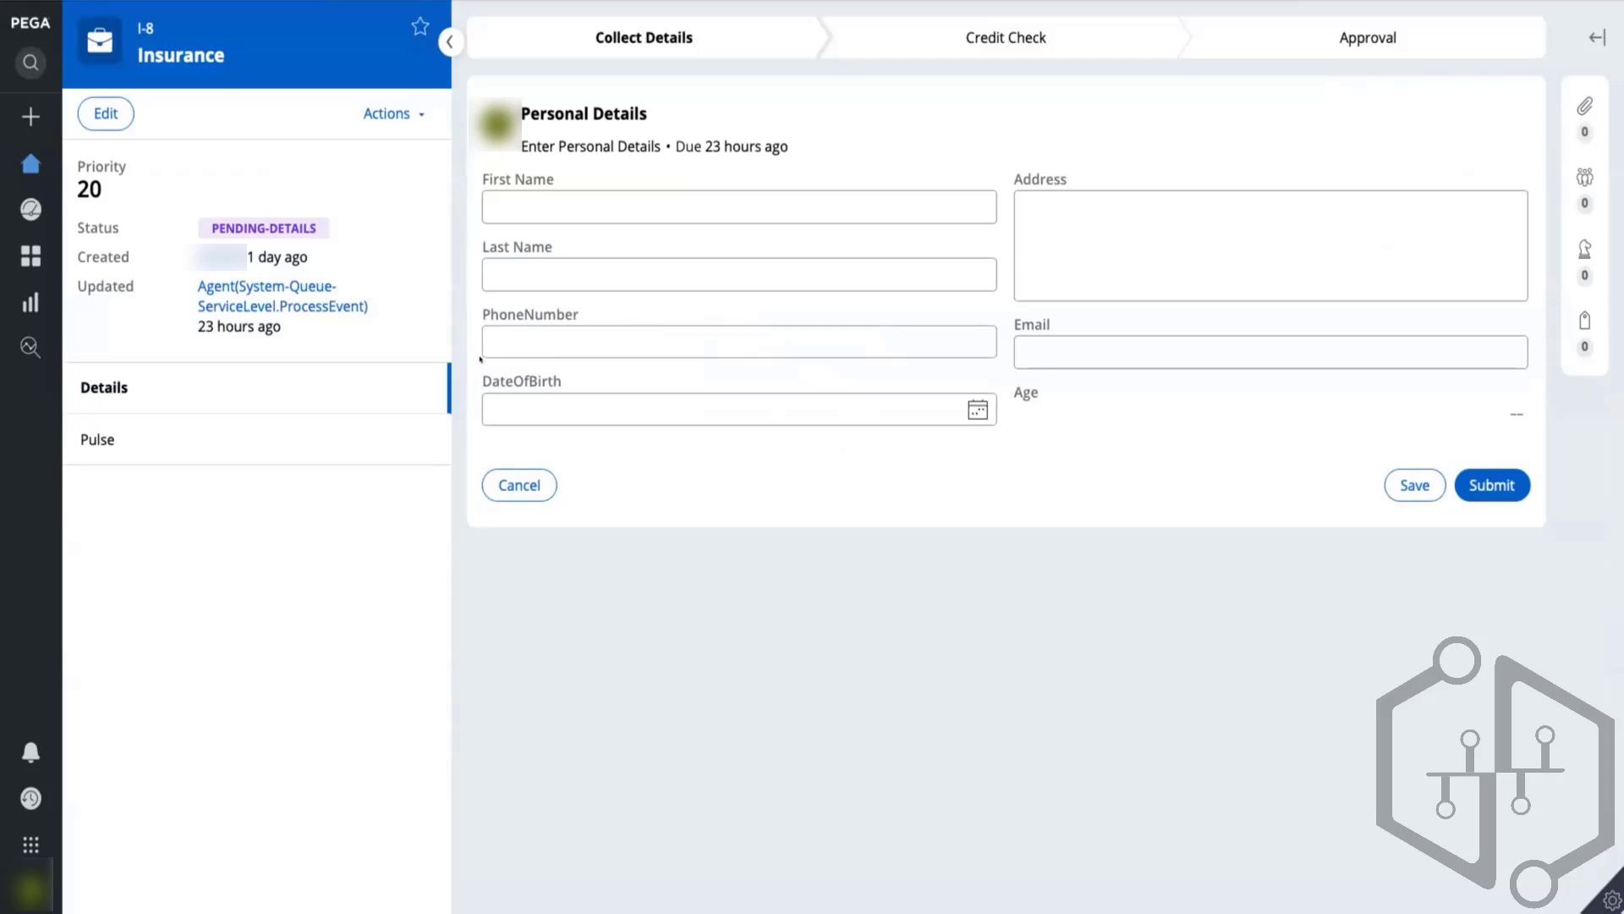
{"action": "left_click", "coordinate": [388, 111]}
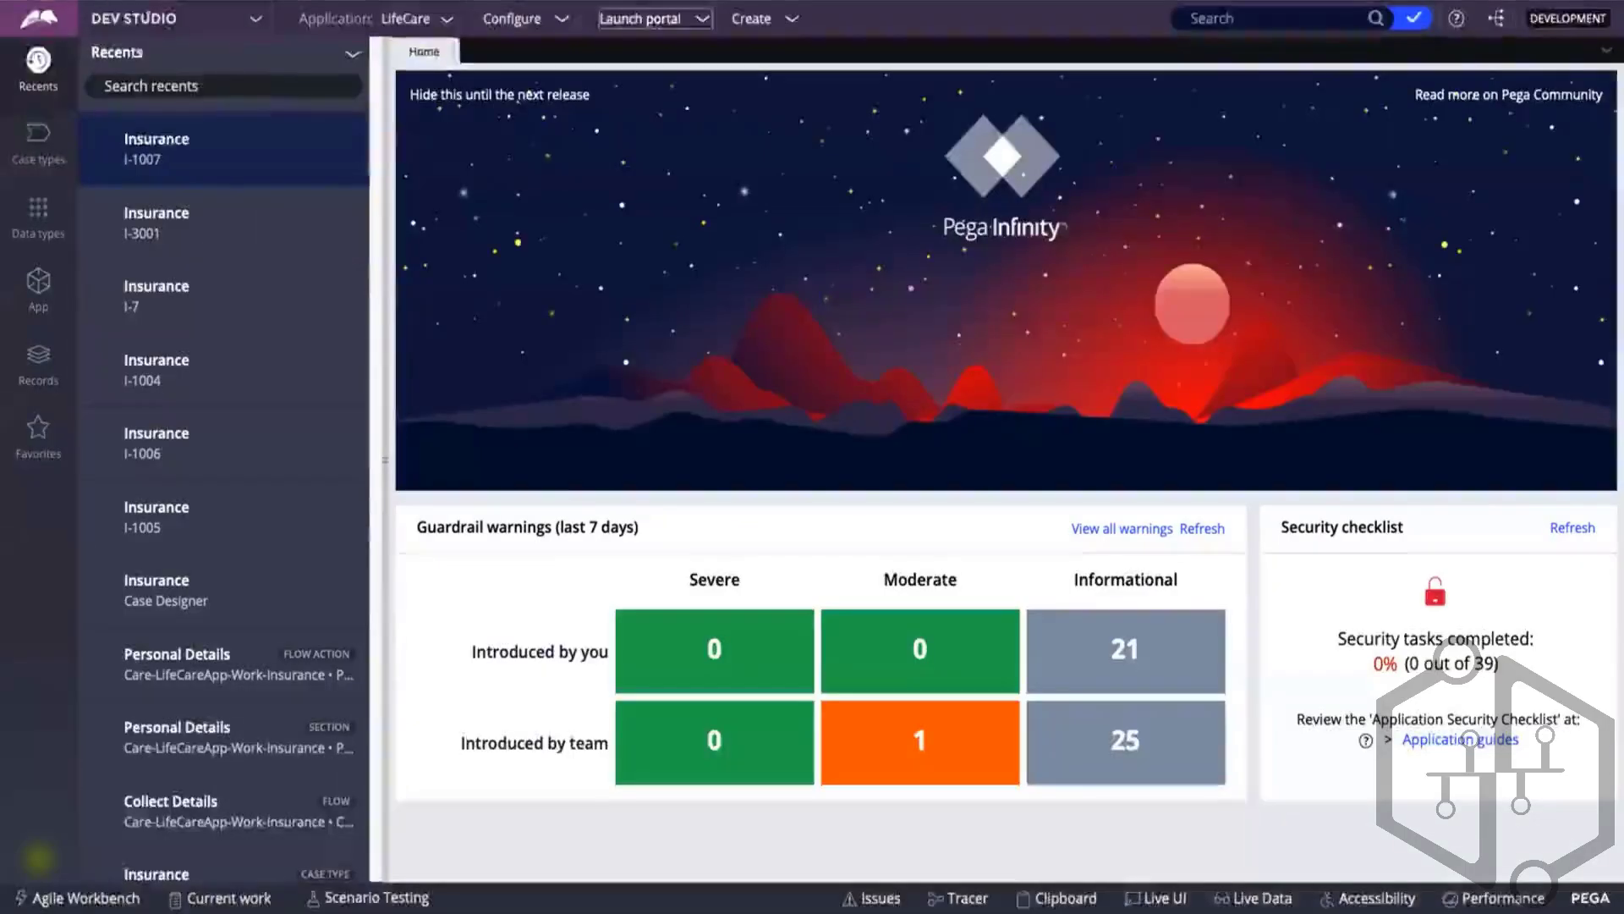
- Switch to App Studio and open the Insurance case type's optional actions
{"action": "left_click", "coordinate": [146, 19]}
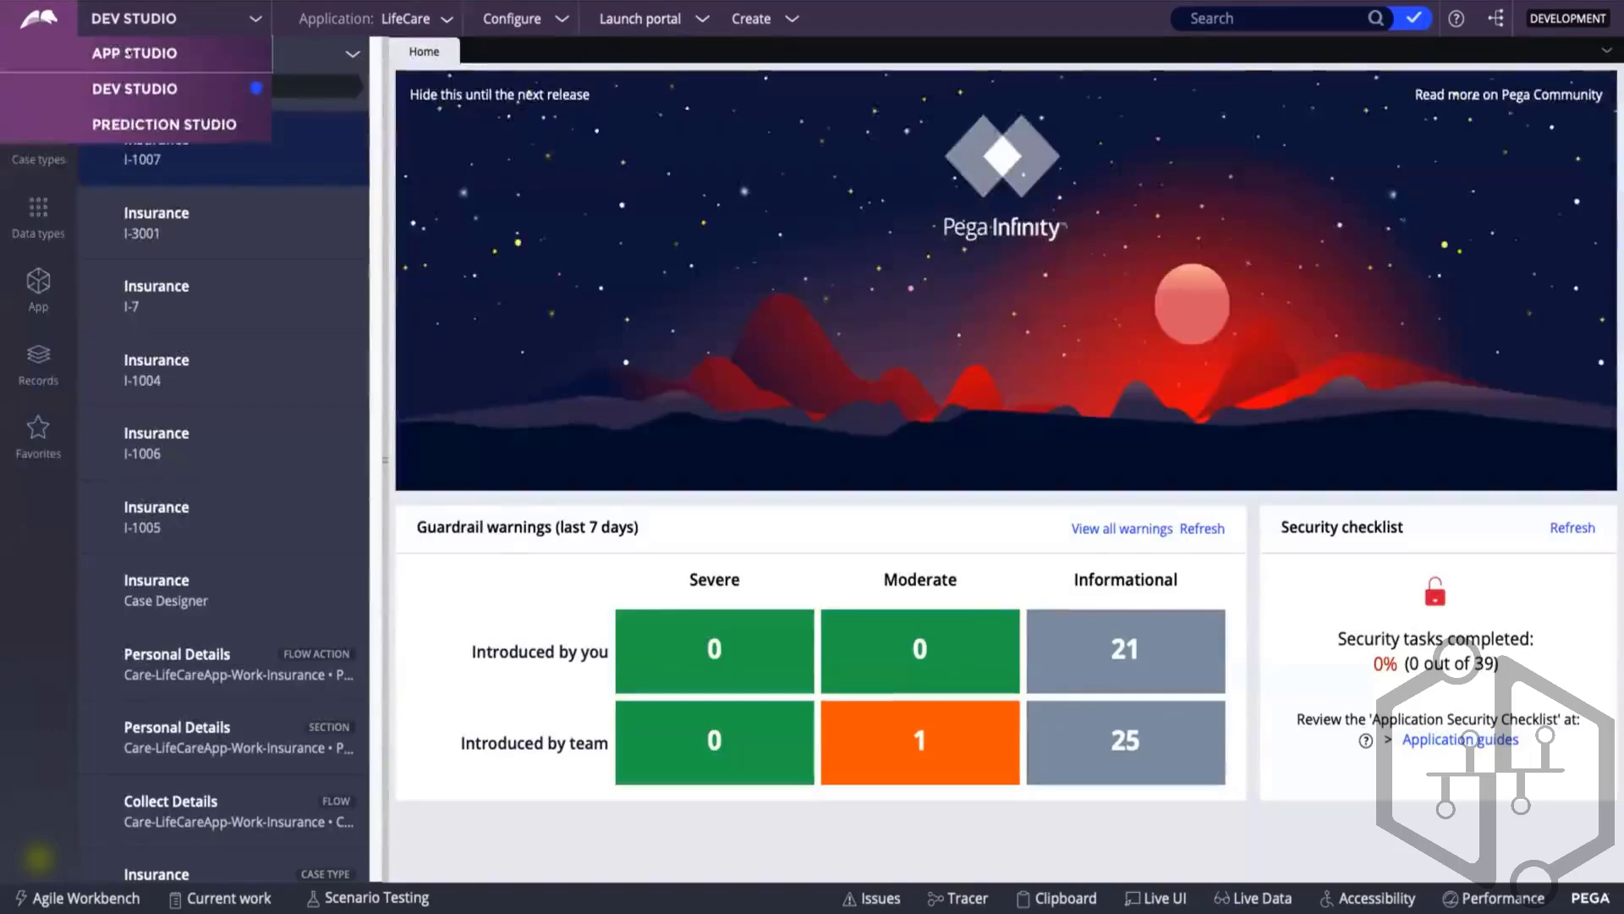
{"action": "left_click", "coordinate": [134, 53]}
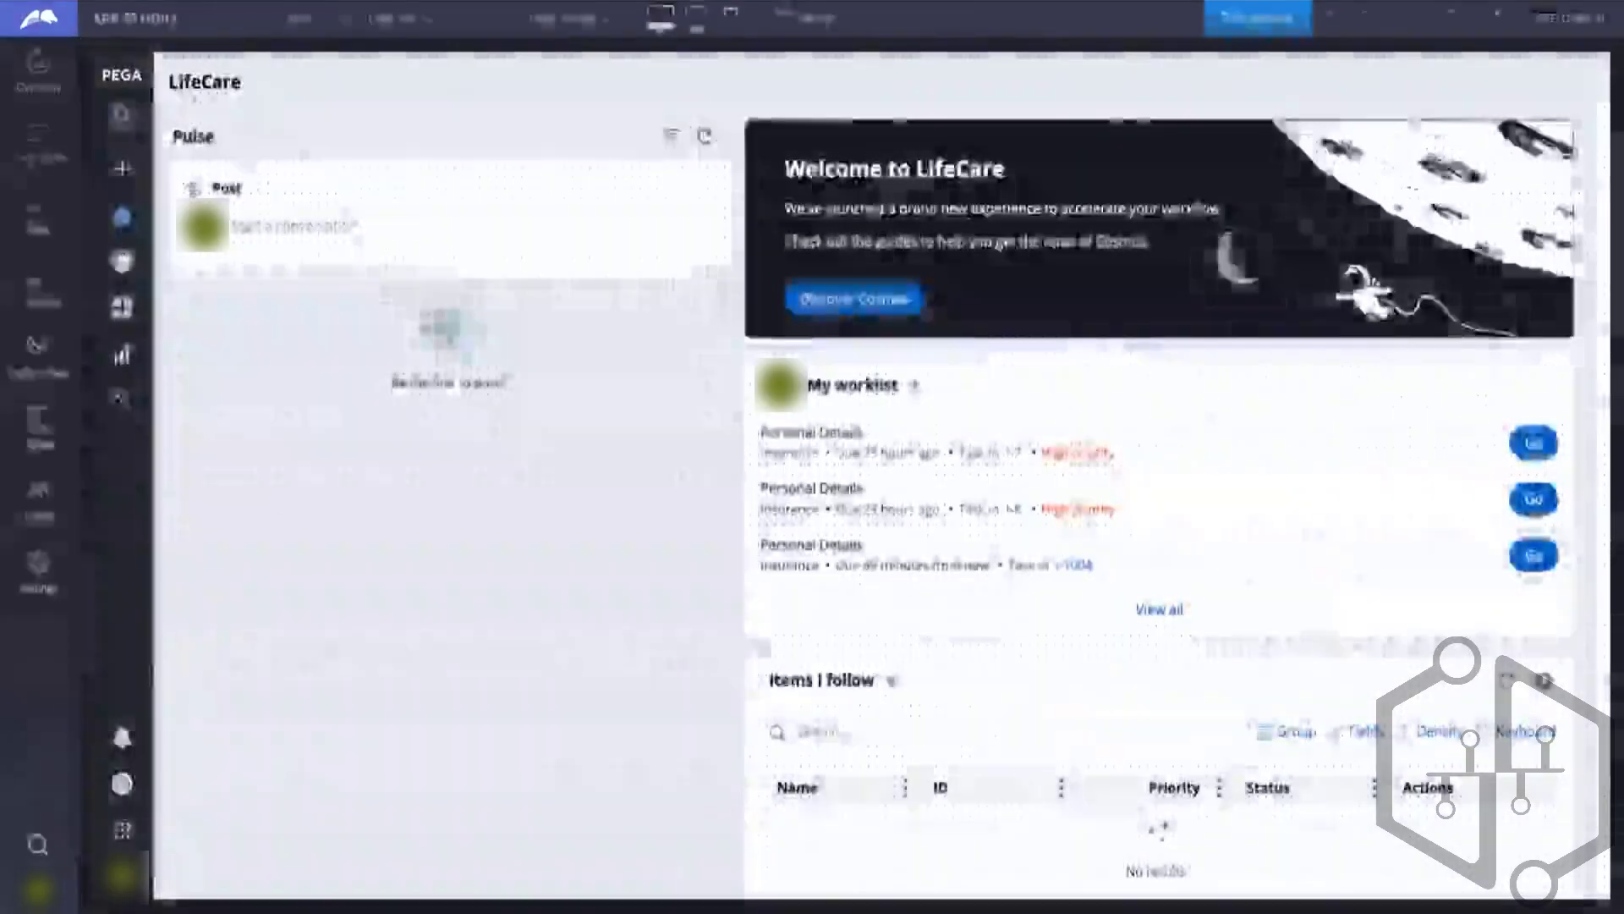
{"action": "left_click", "coordinate": [37, 132]}
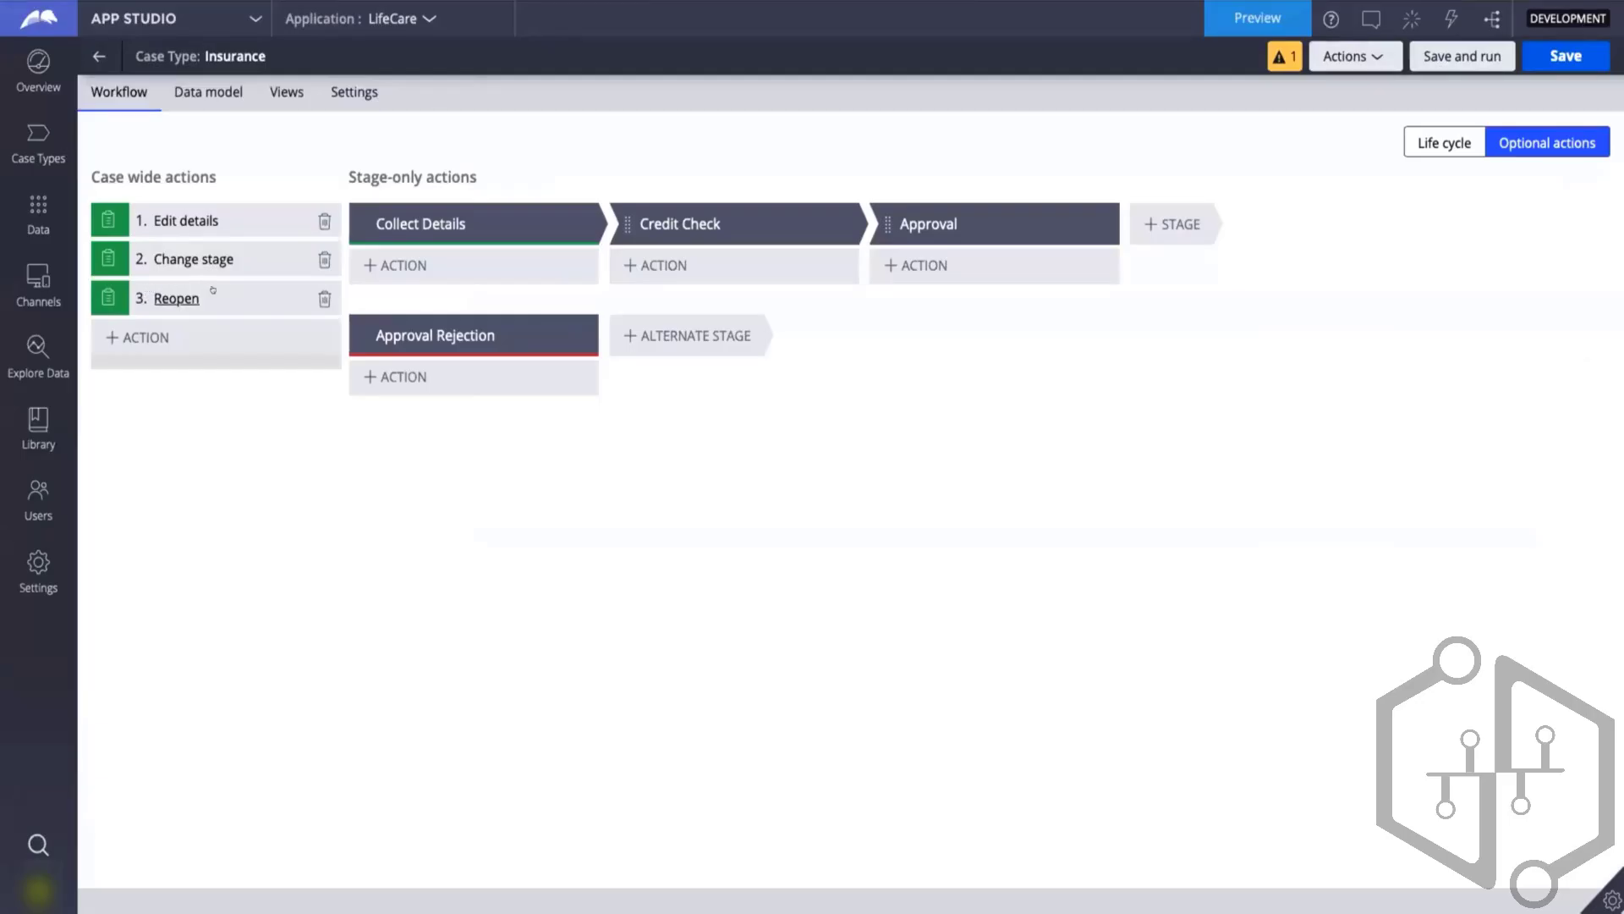
- Examine the Reopen action's visibility condition choices, keeping "When the work item is resolved"
{"action": "left_click", "coordinate": [213, 289]}
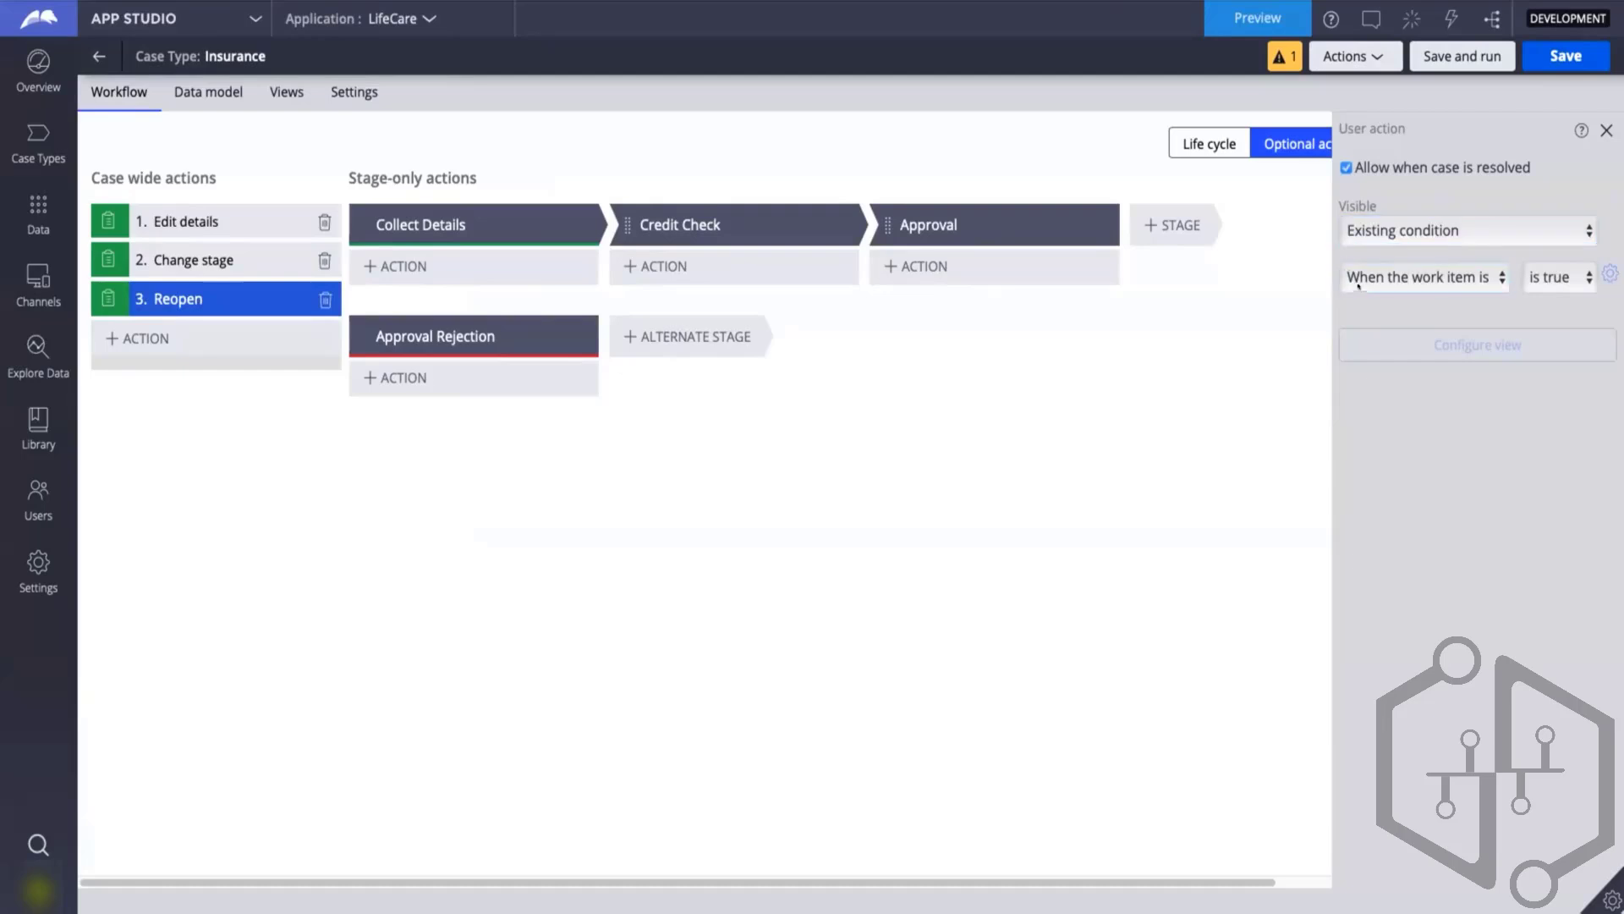
{"action": "left_click", "coordinate": [1426, 277]}
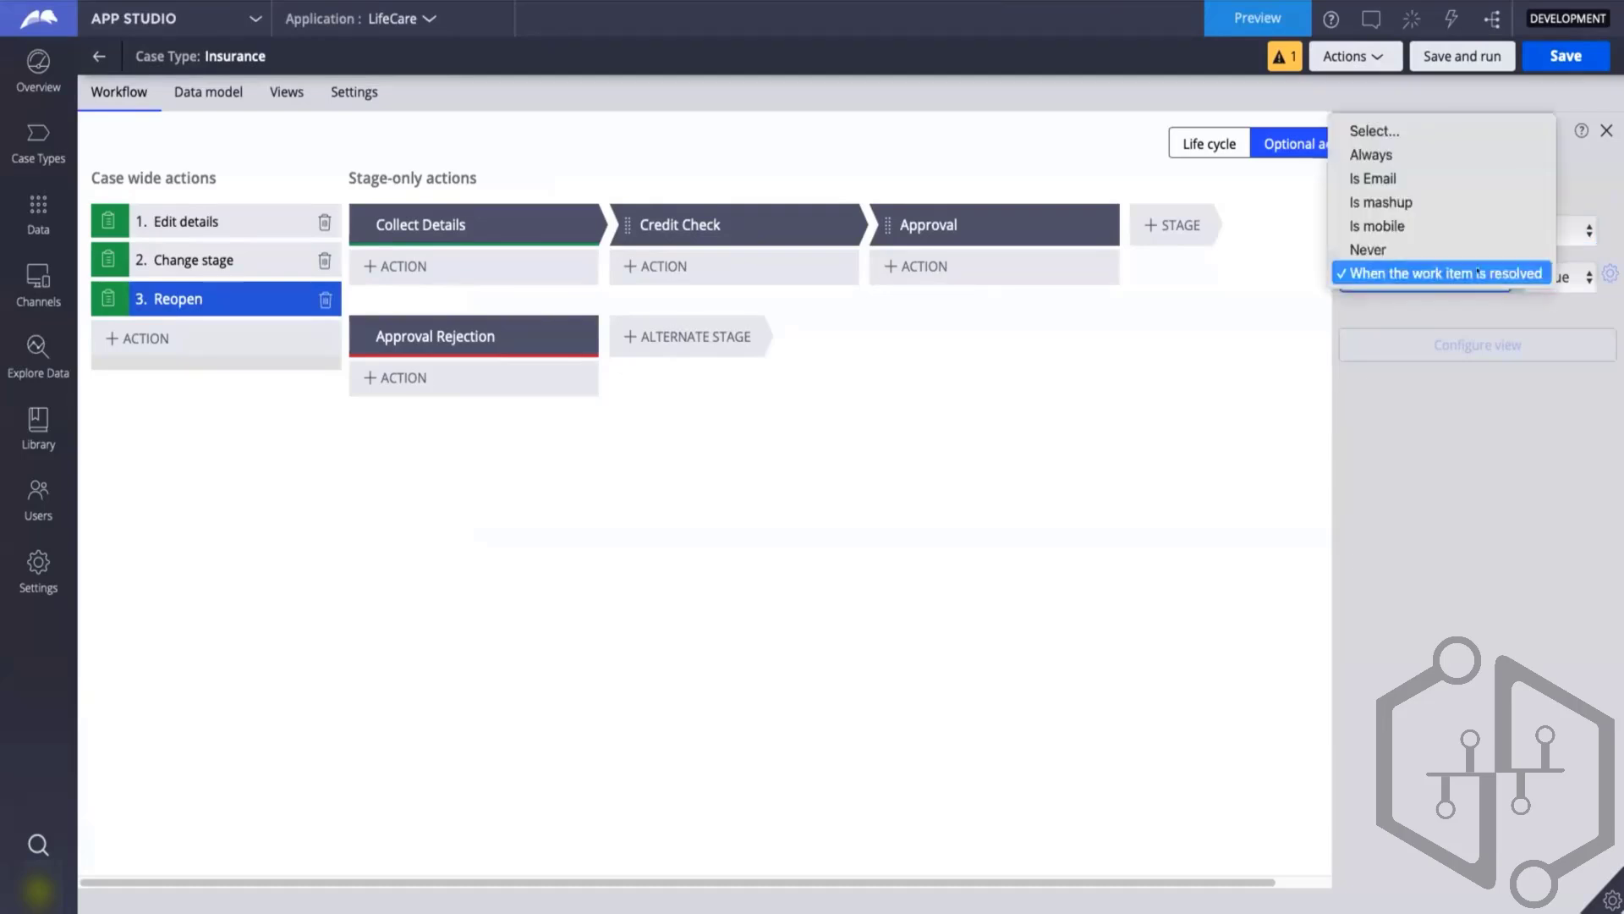
{"action": "left_click", "coordinate": [1523, 273]}
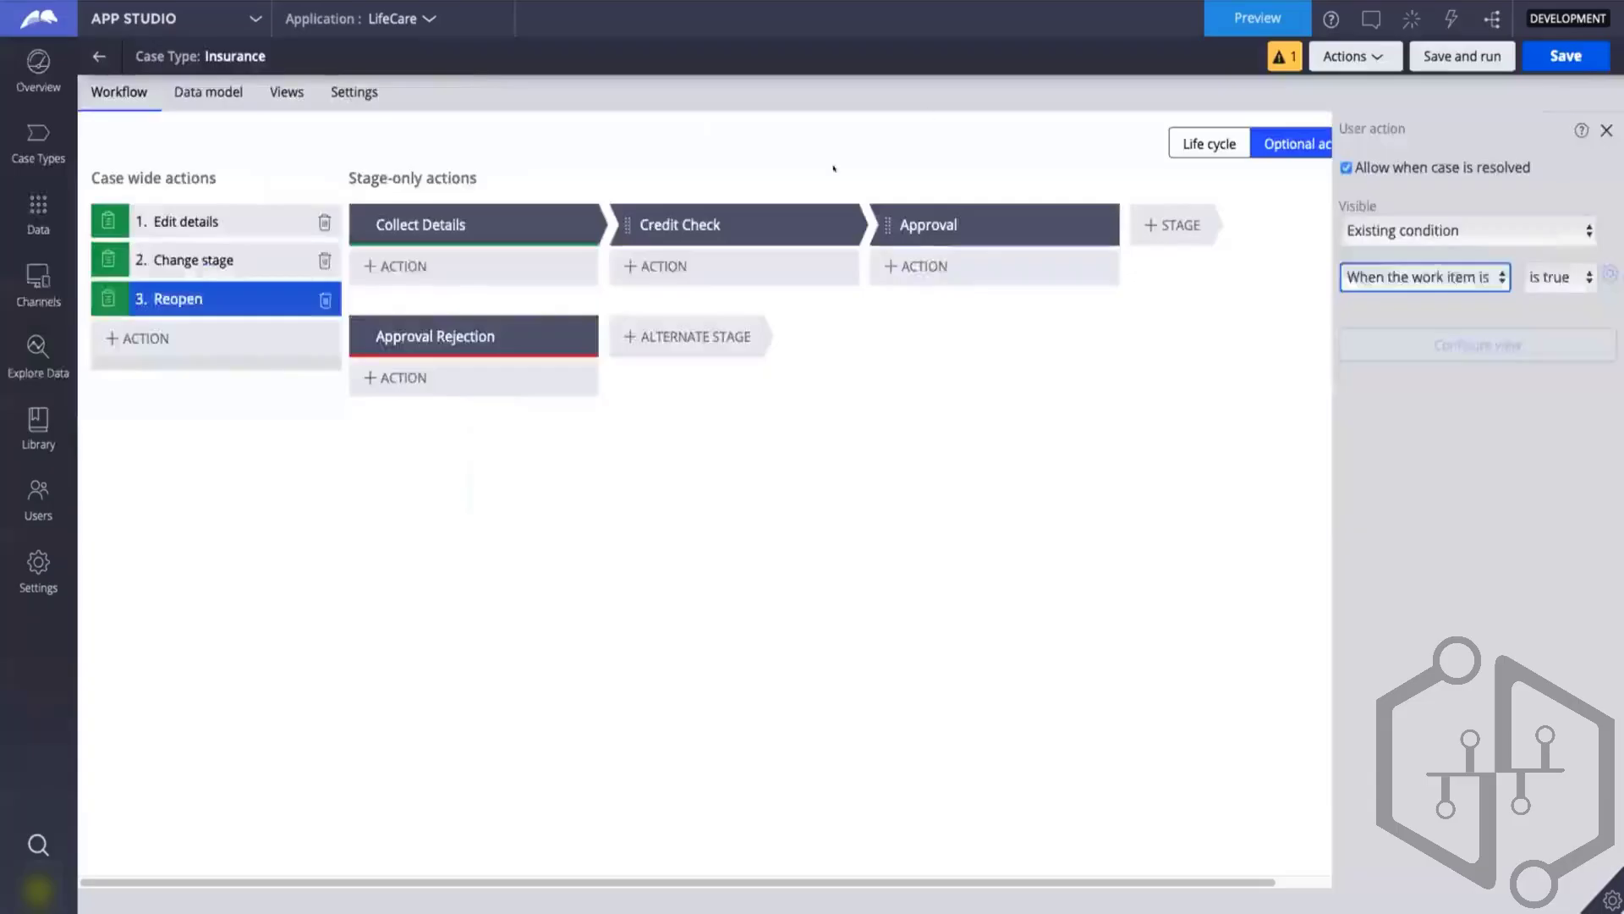
{"action": "left_click", "coordinate": [576, 573]}
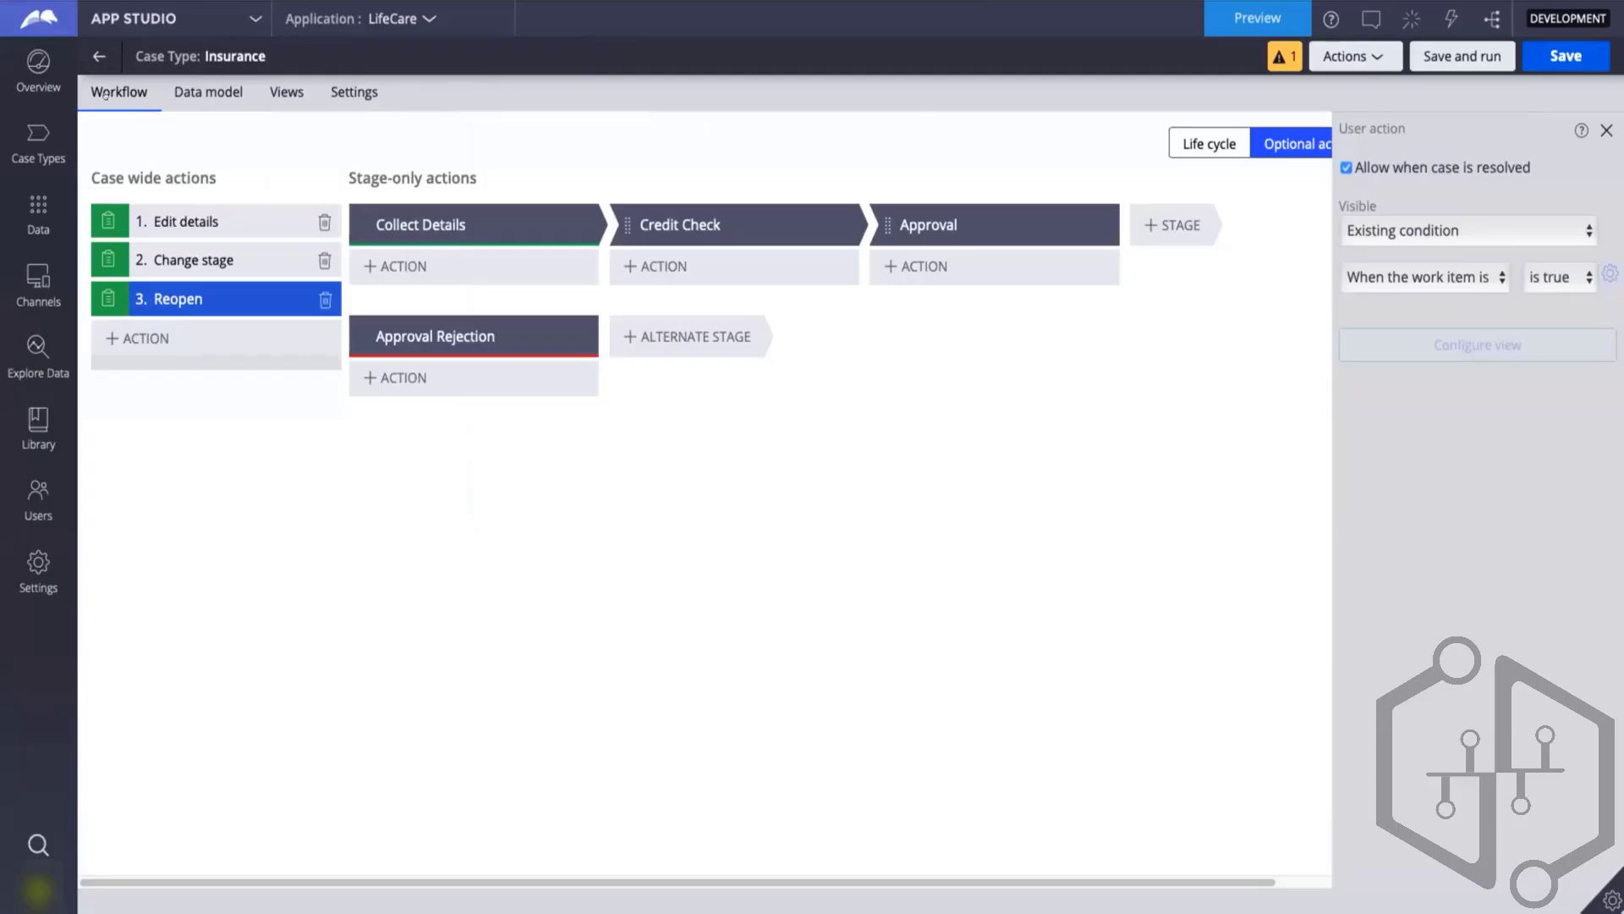
- Set the Approval Rejection stage in the case life cycle to "Wait for a user action" and save the case type
{"action": "left_click", "coordinate": [1209, 144]}
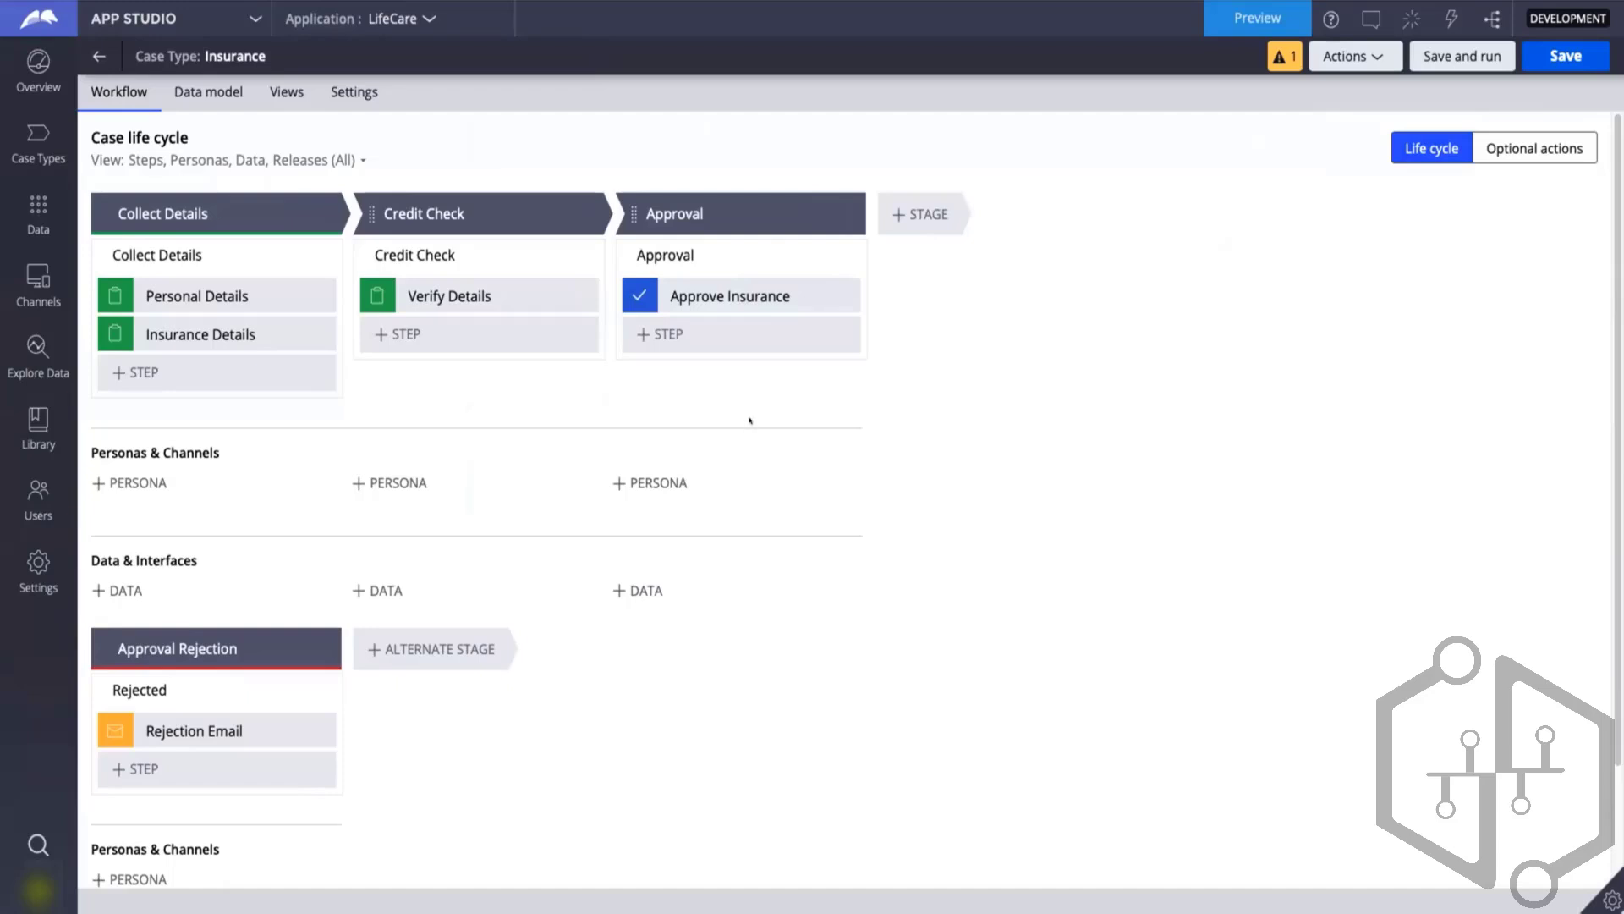
{"action": "left_click", "coordinate": [193, 648]}
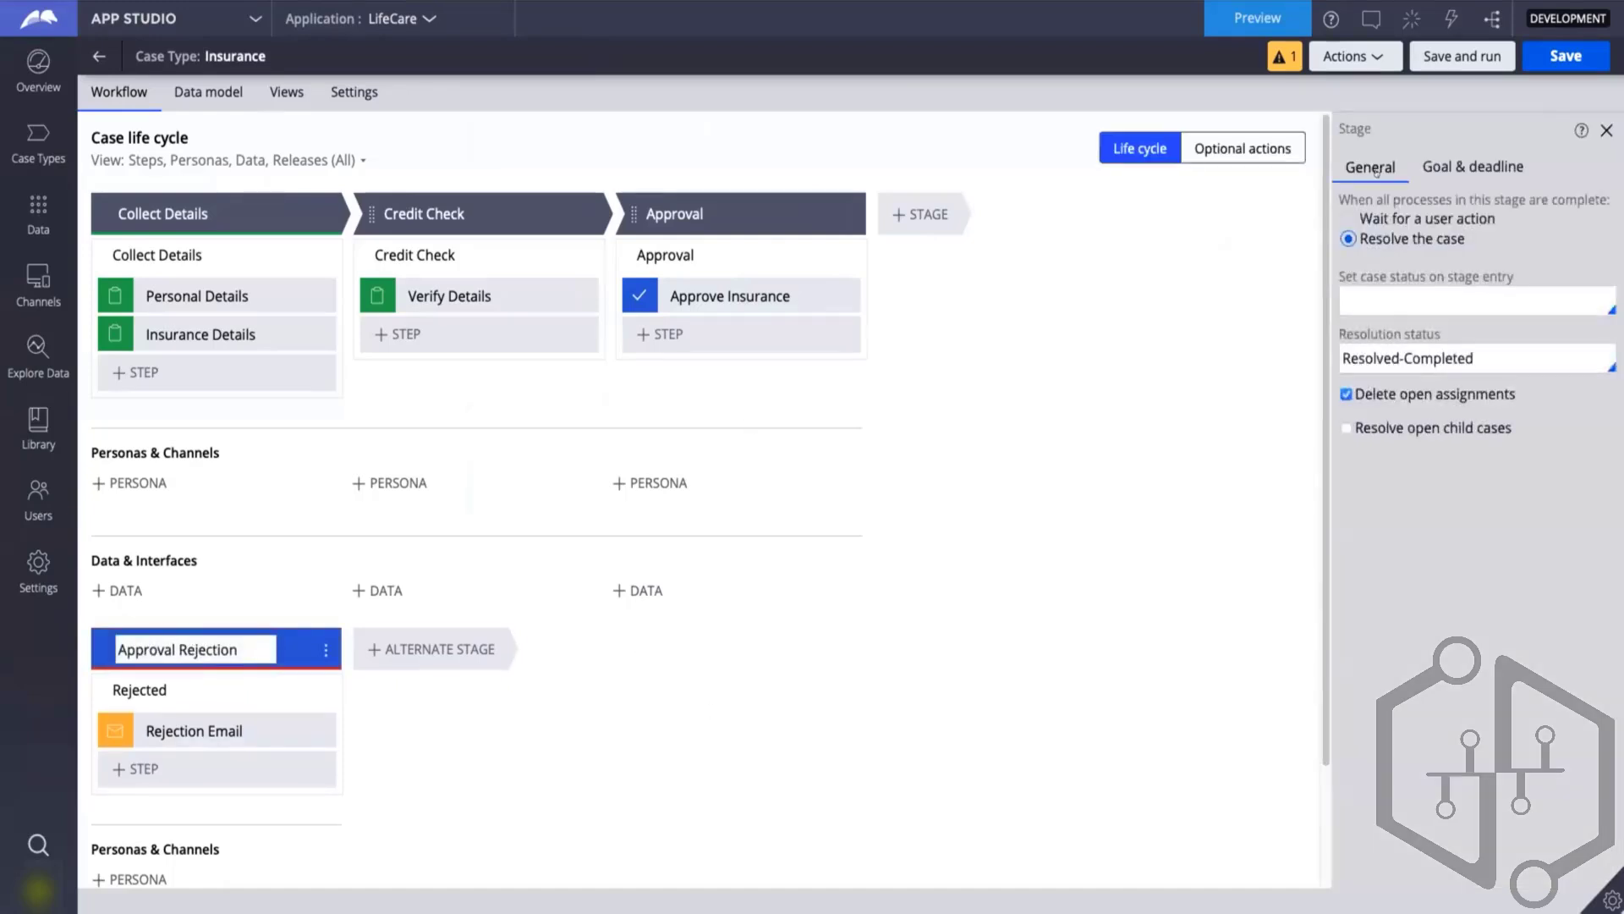
{"action": "left_click", "coordinate": [1349, 217]}
{"action": "left_click", "coordinate": [1561, 66]}
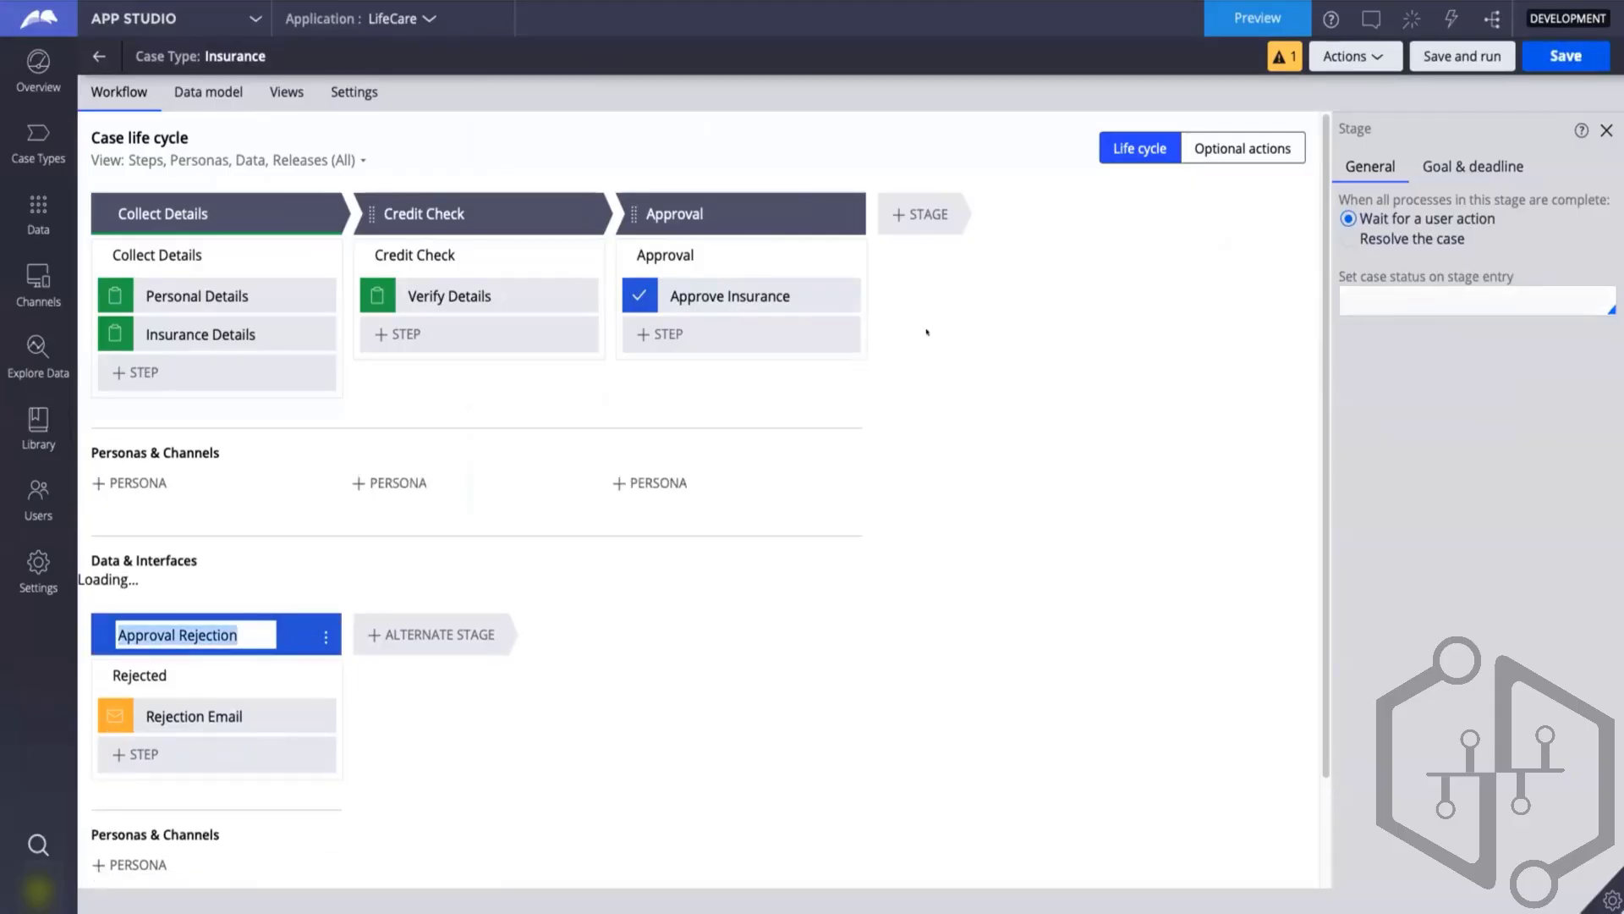
- Set the Approval stage to "Resolve the case" when all its processes are complete
{"action": "left_click", "coordinate": [778, 213]}
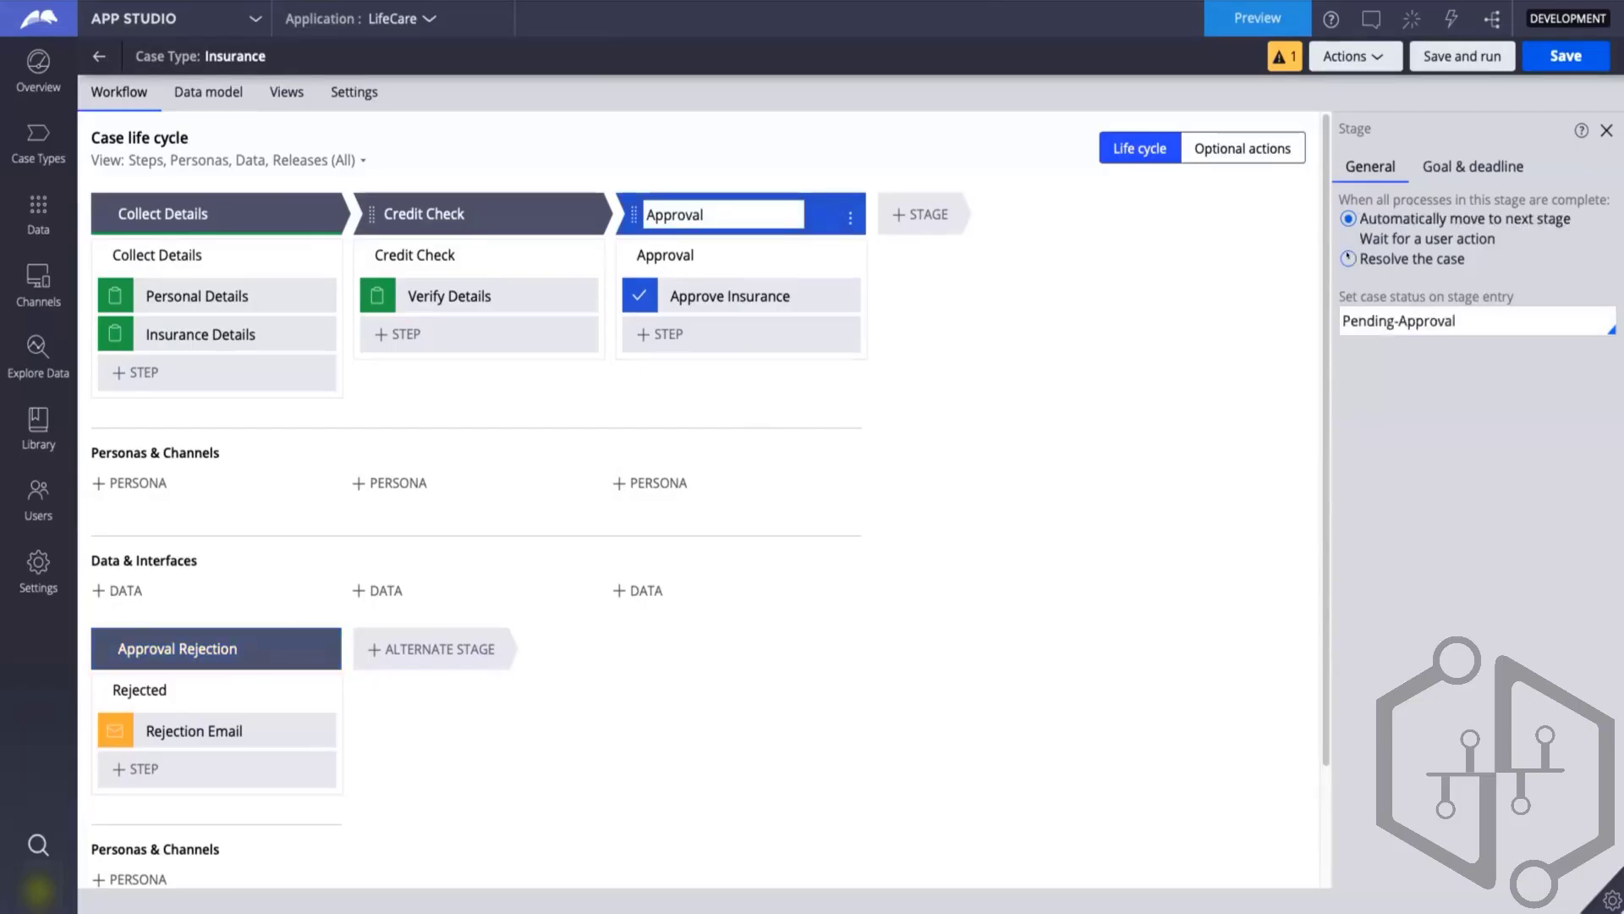
{"action": "left_click", "coordinate": [1349, 259]}
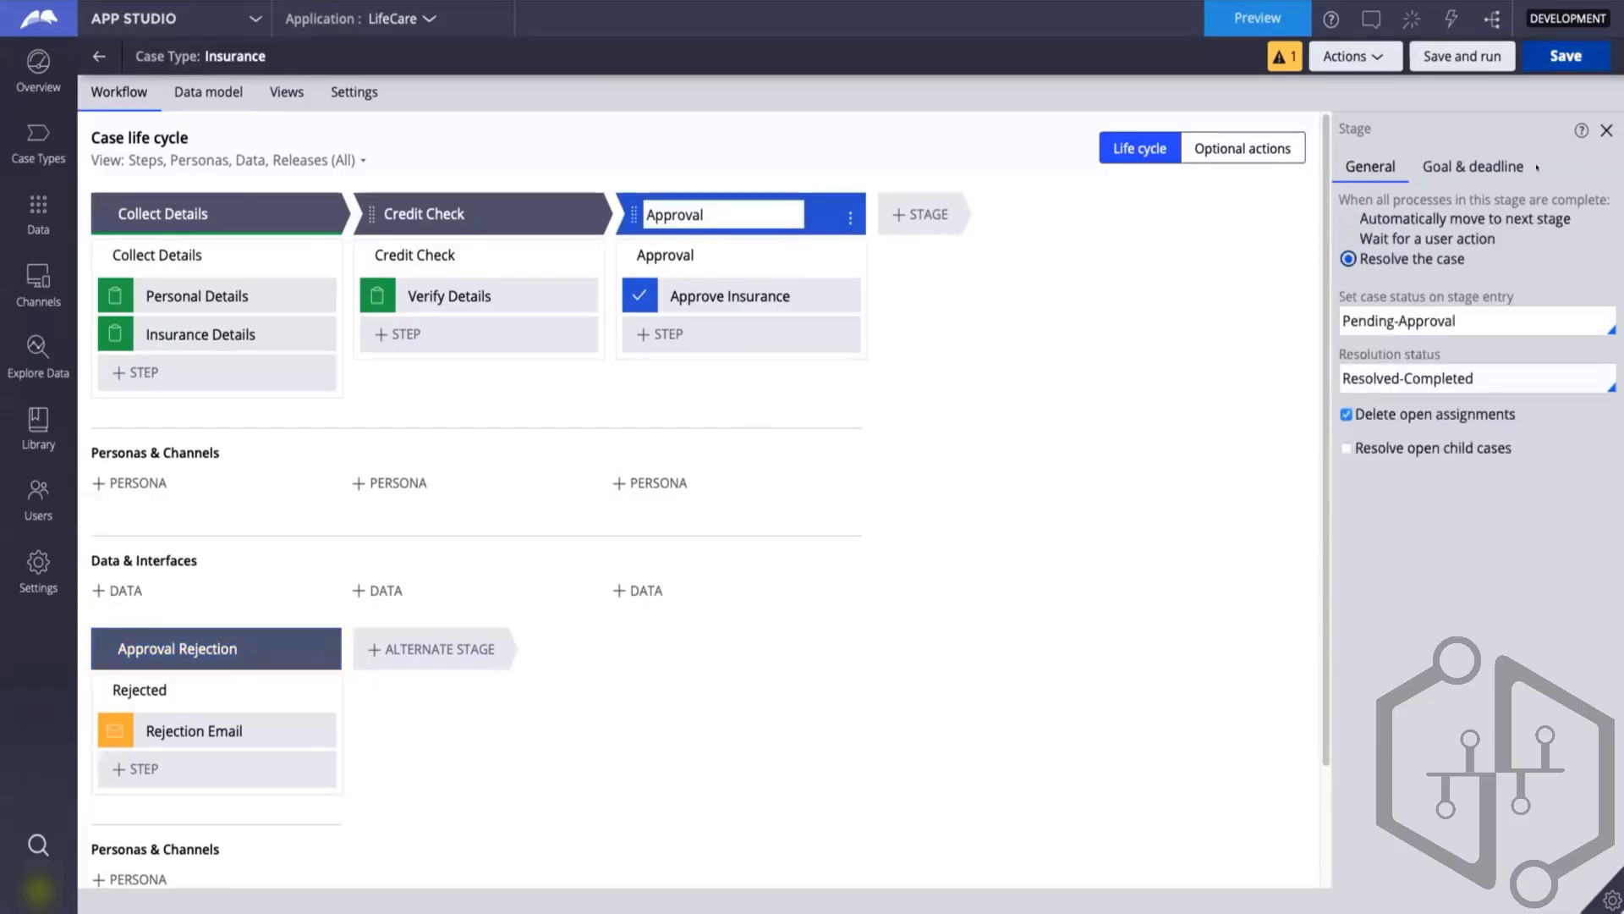
- Add a stage named Resolved after the Approval stage and set it to "Resolve the case" when all its processes are complete
{"action": "left_click", "coordinate": [925, 203]}
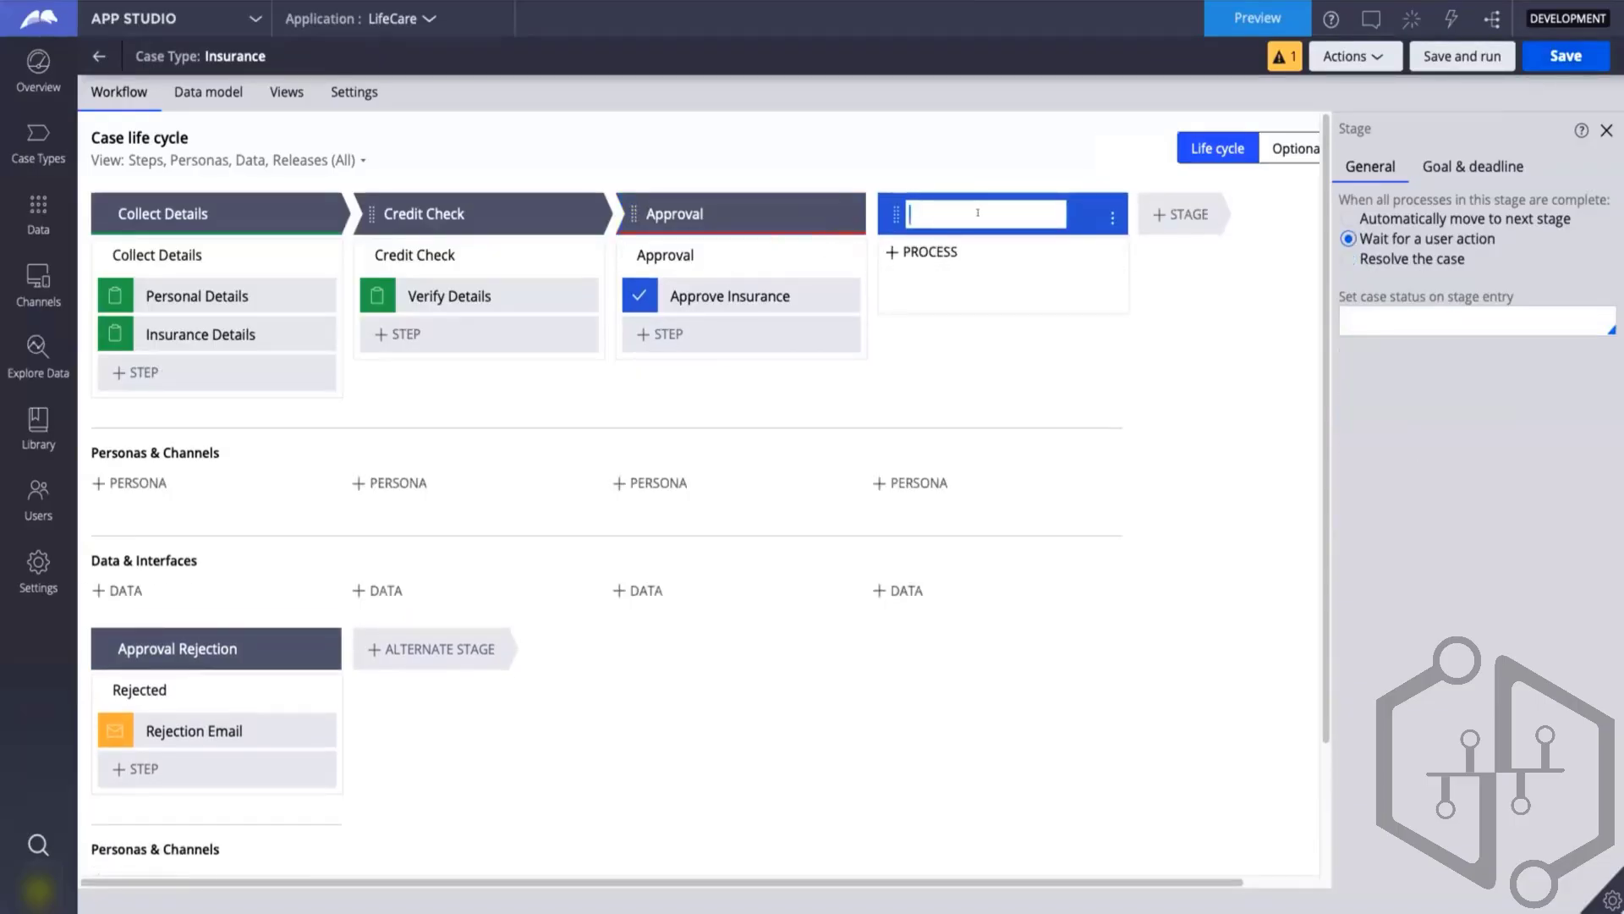
{"action": "type", "text": "Resolved"}
{"action": "mouse_move", "coordinate": [970, 288]}
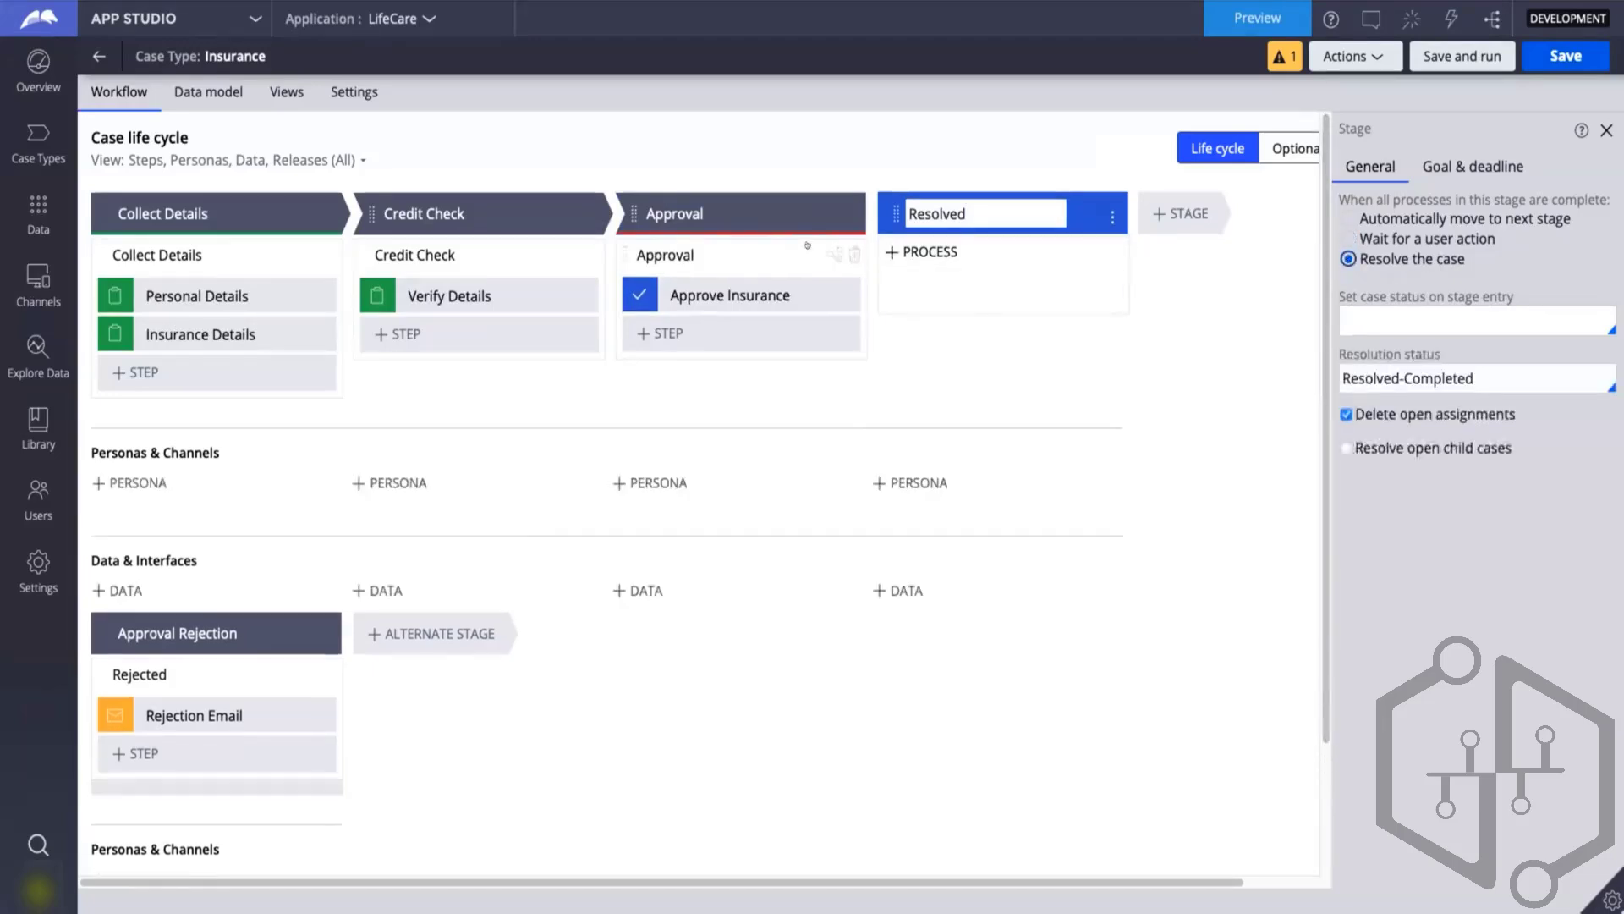
- Set the Approval stage to "Wait for a user action" and save the case type
{"action": "left_click", "coordinate": [775, 203]}
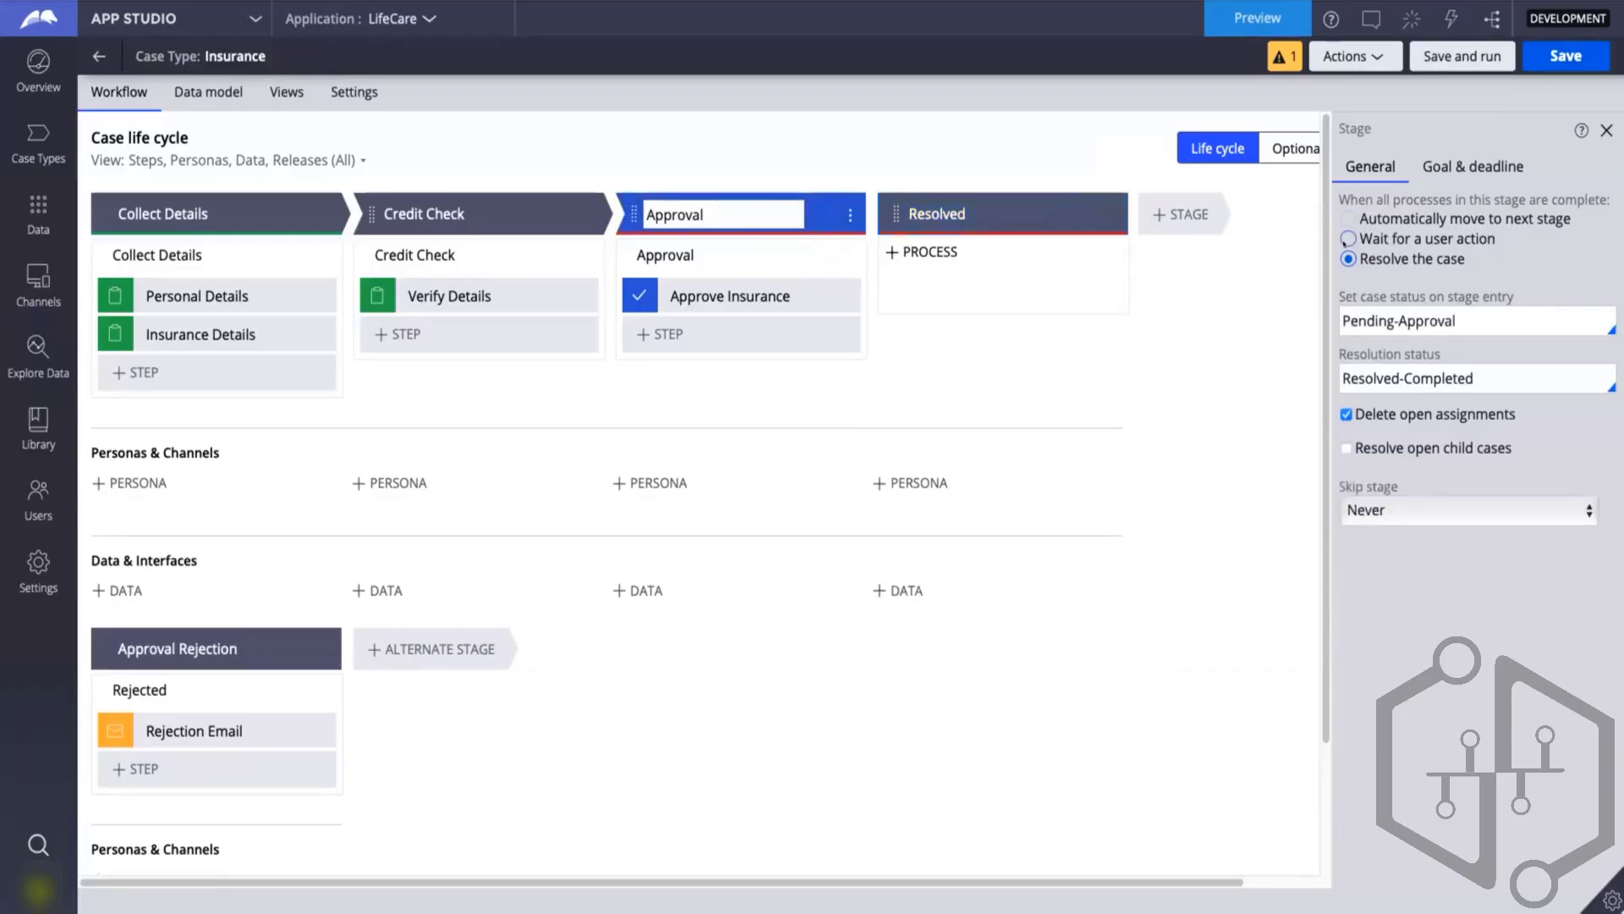
{"action": "left_click", "coordinate": [1348, 239]}
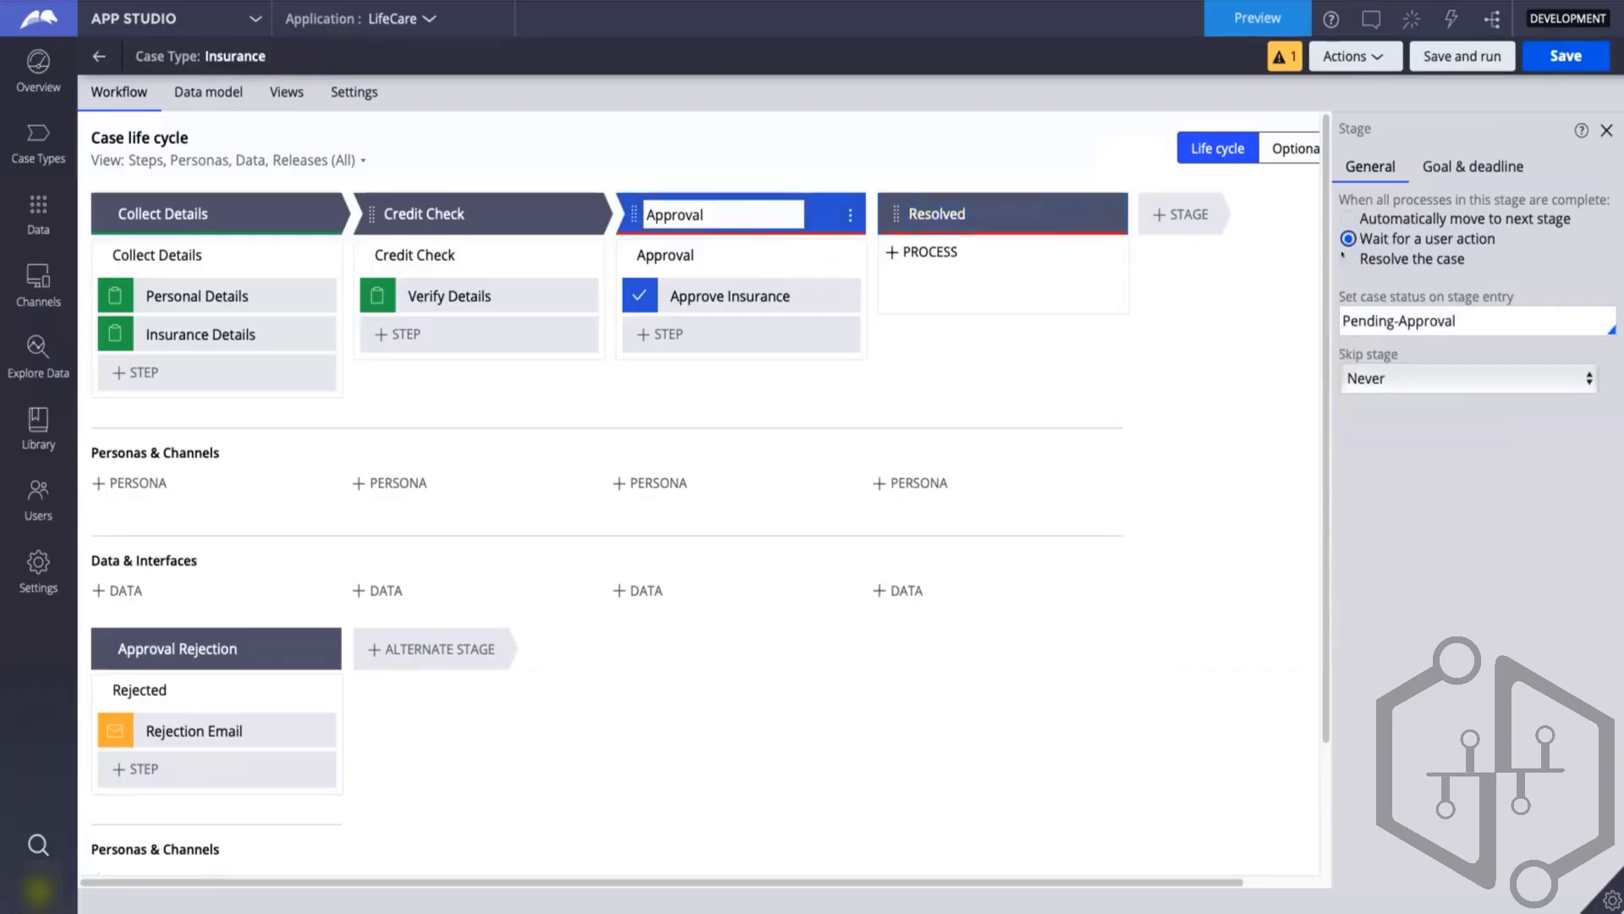
{"action": "left_click", "coordinate": [1538, 56]}
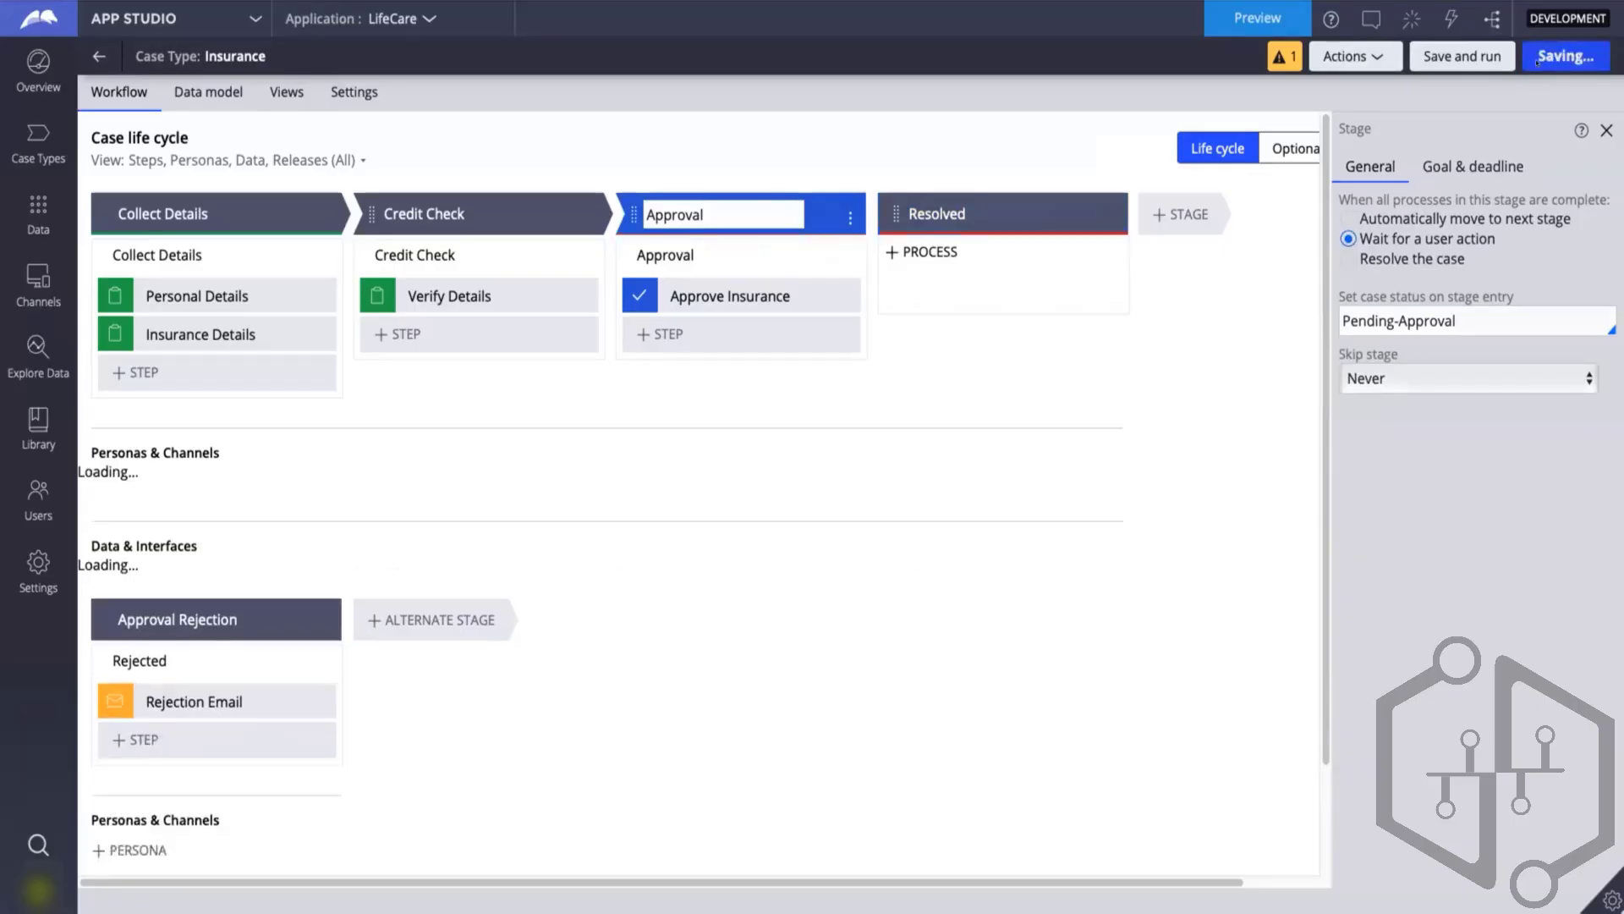
- Review what the Resolved and Approval stages do when all their processes are complete
{"action": "left_click", "coordinate": [931, 247]}
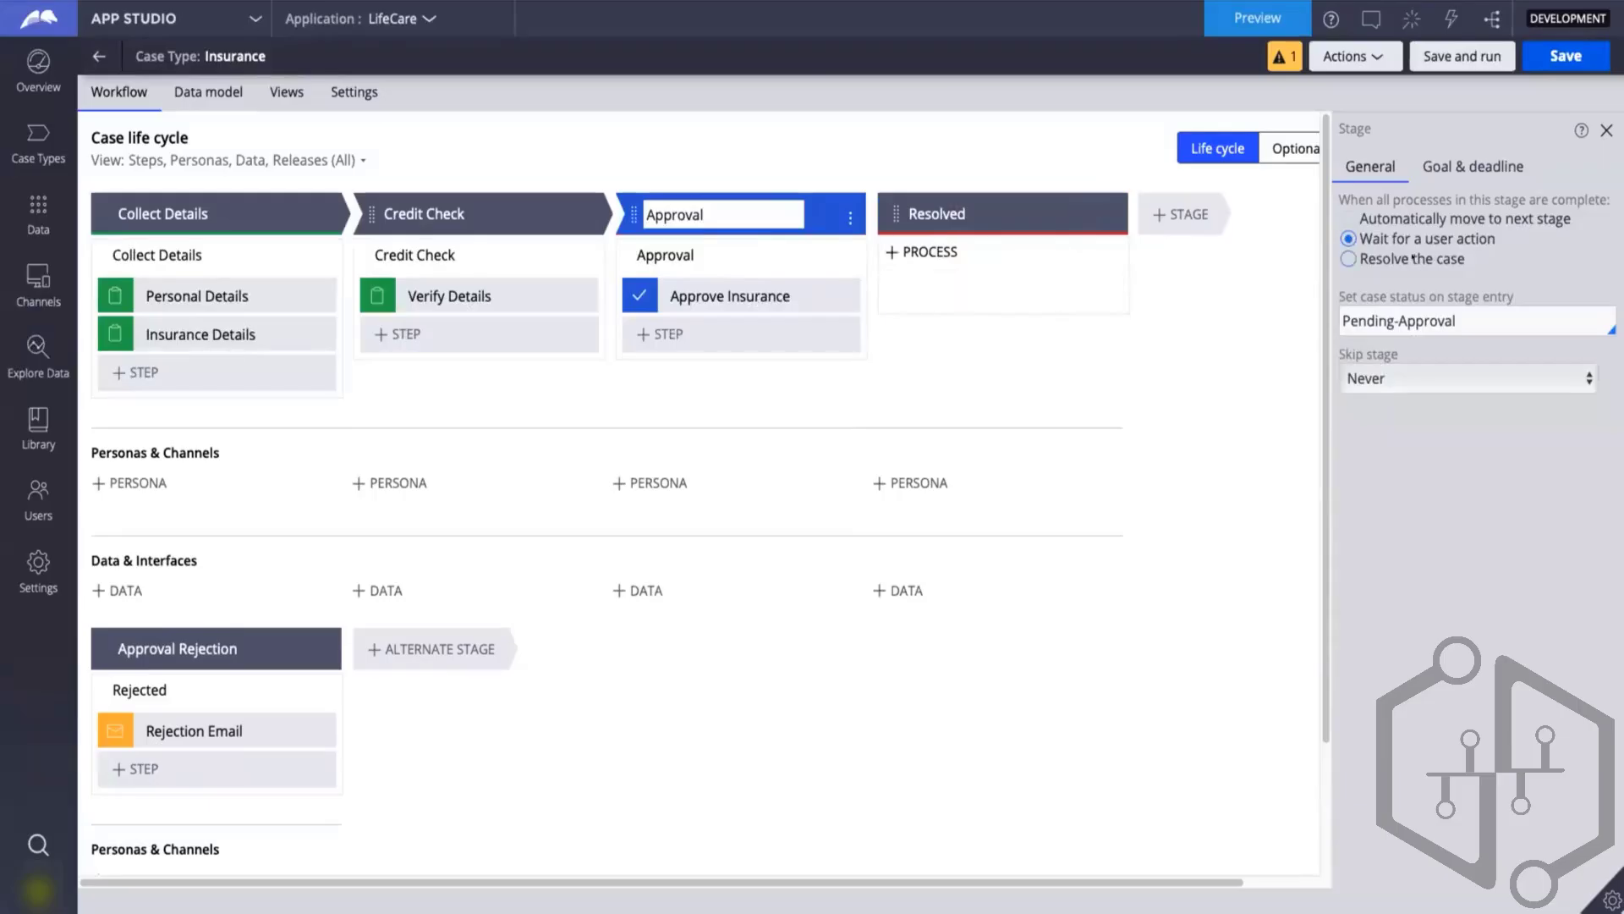
{"action": "left_click", "coordinate": [928, 203]}
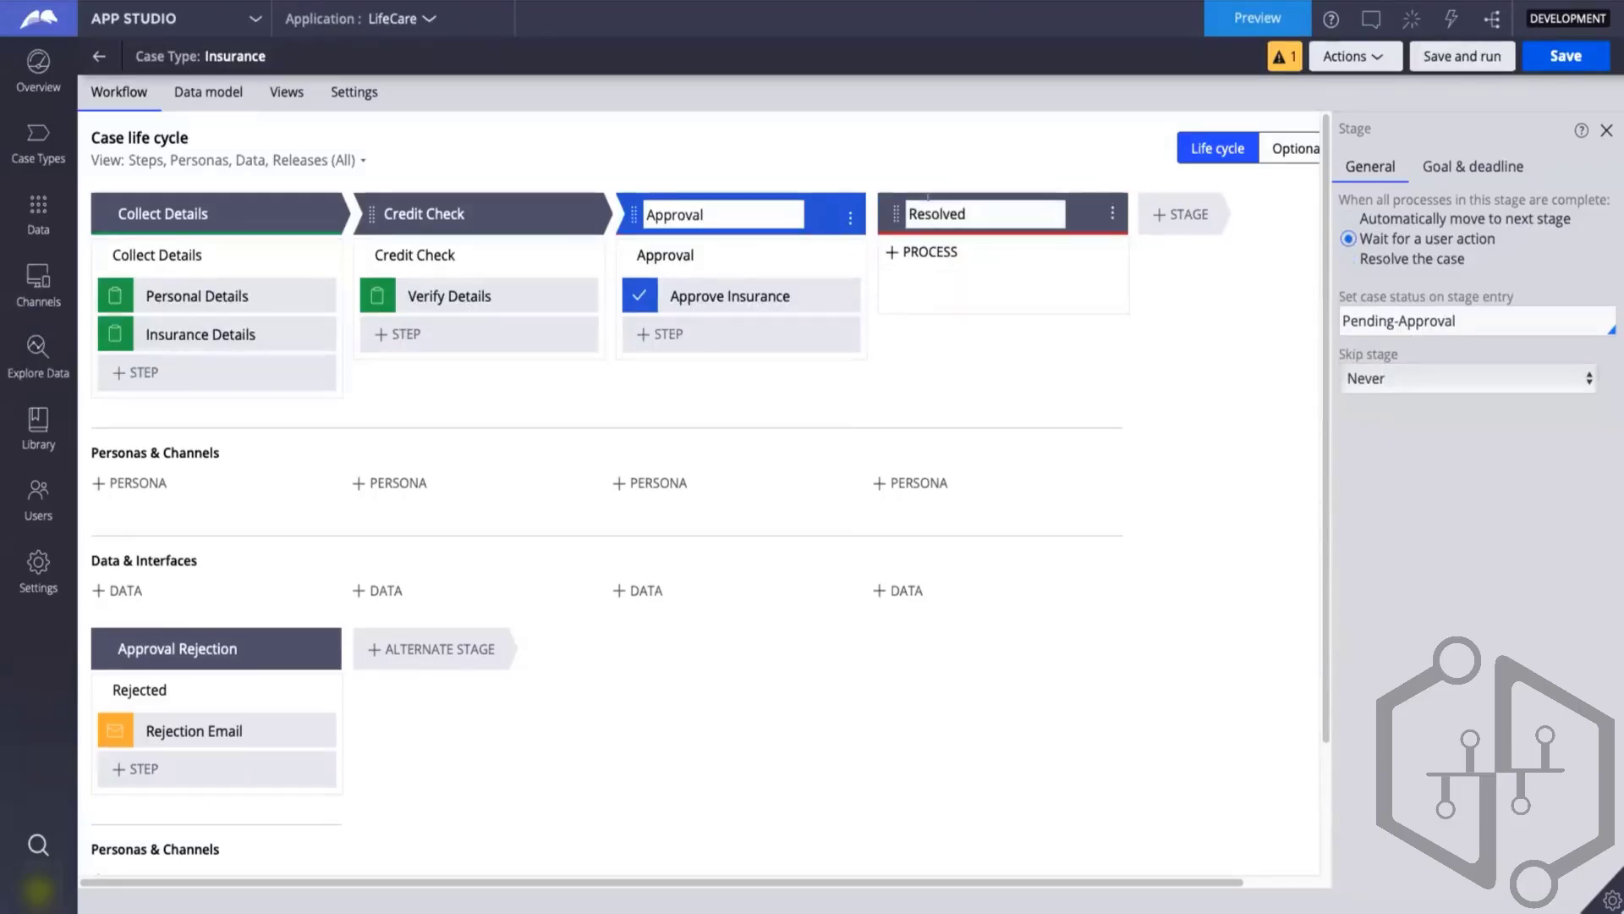
{"action": "left_click", "coordinate": [1354, 262]}
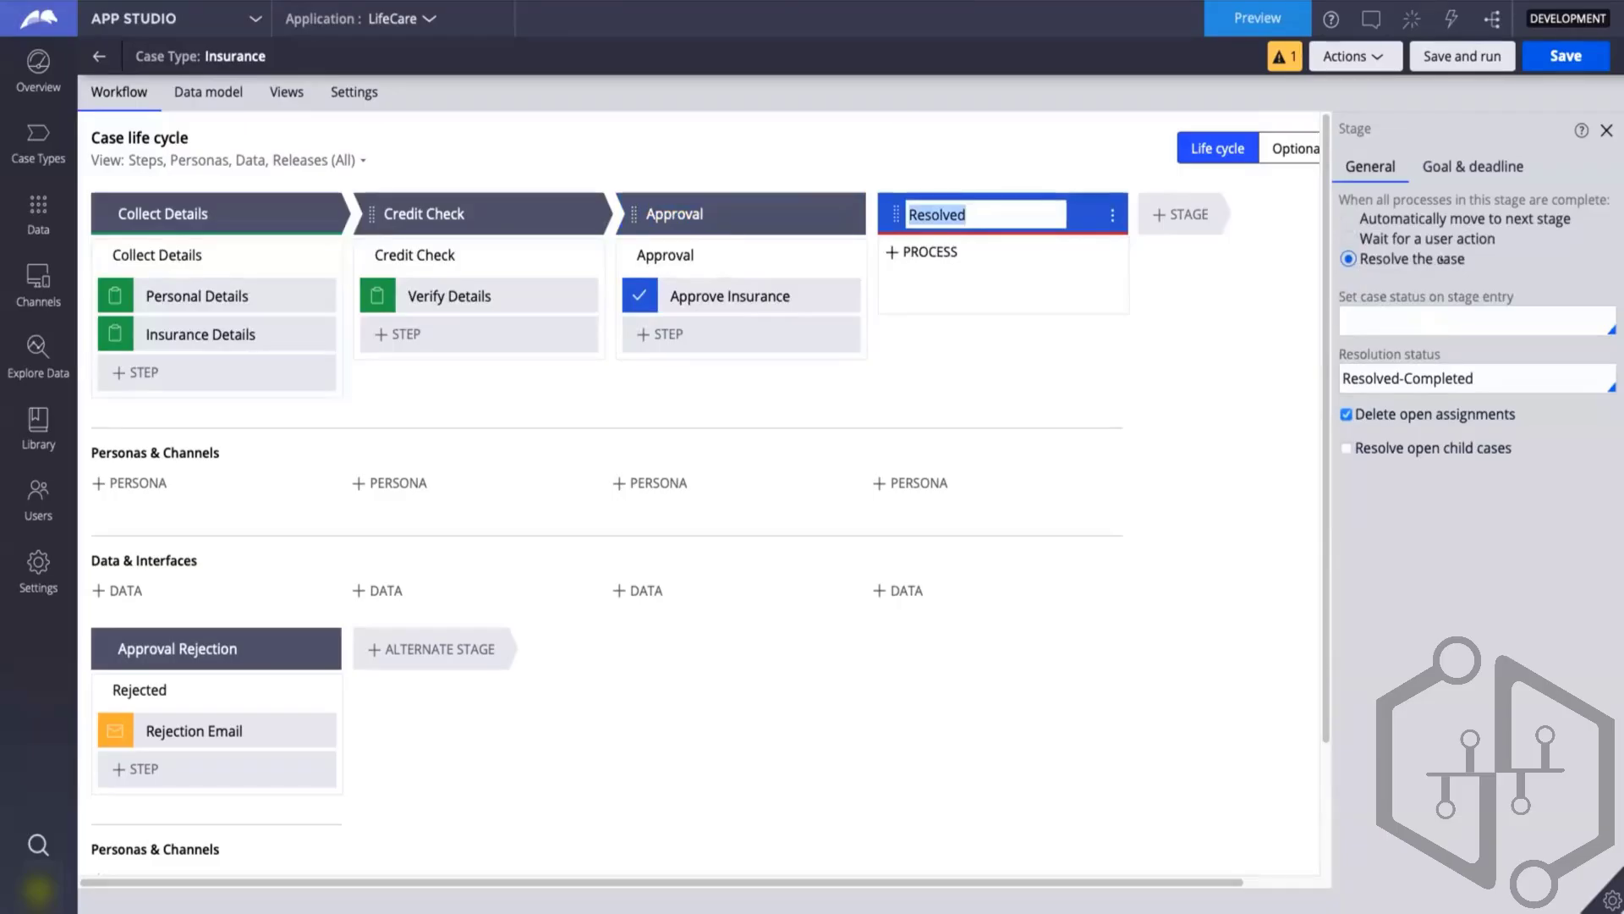
{"action": "left_click", "coordinate": [709, 213]}
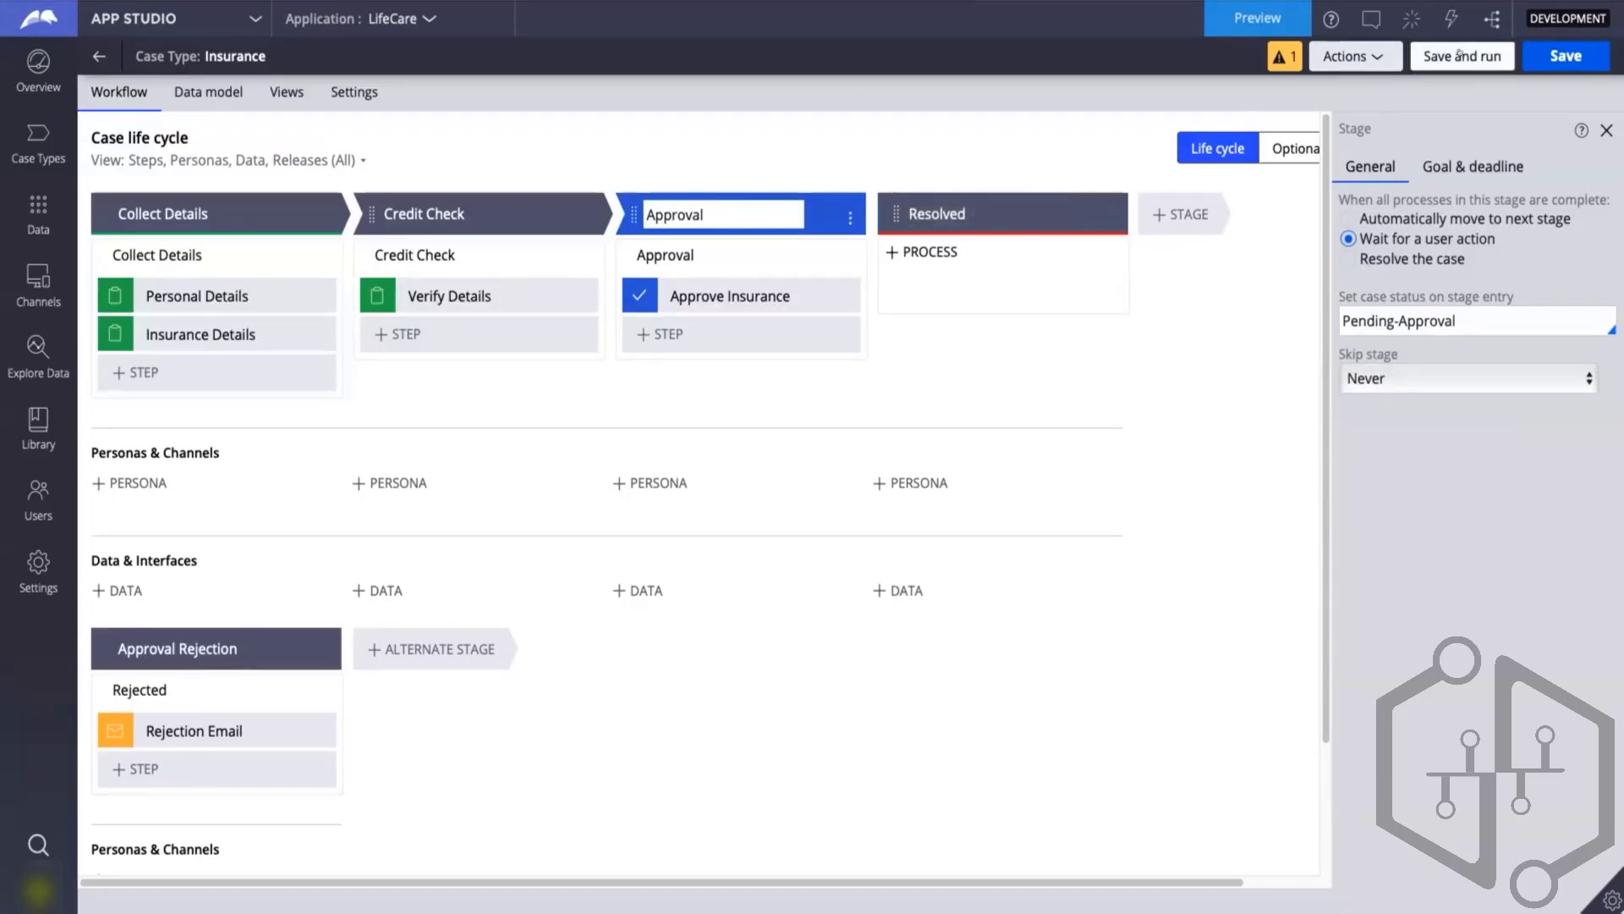
- Save and run the Insurance case type and dismiss the New Insurance form
{"action": "left_click", "coordinate": [1566, 56]}
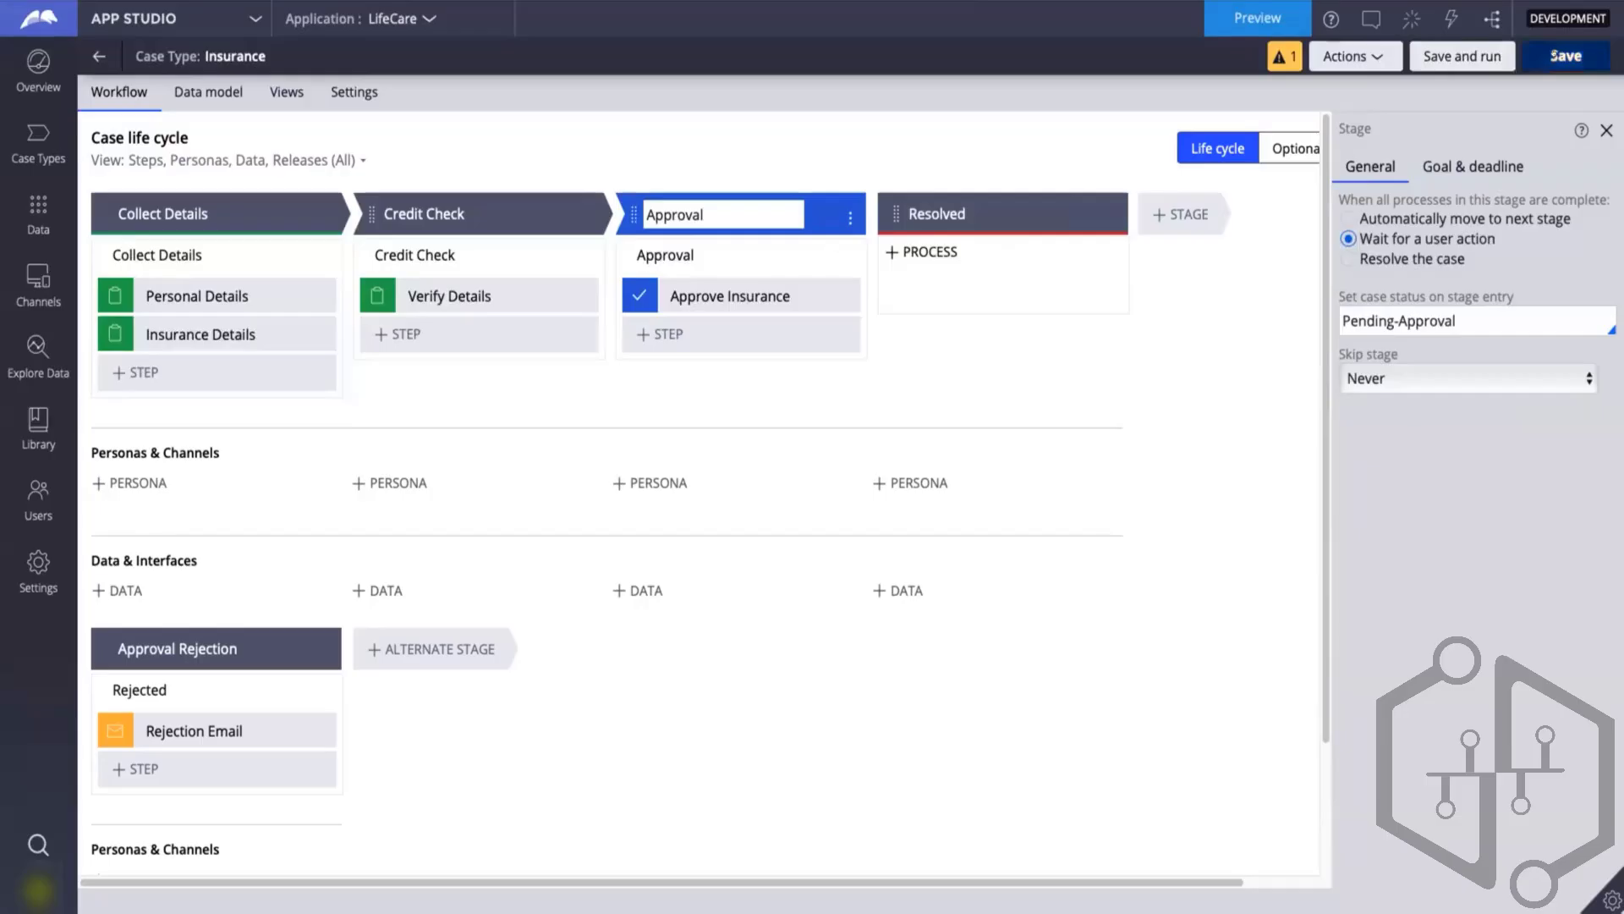
{"action": "left_click", "coordinate": [1455, 56]}
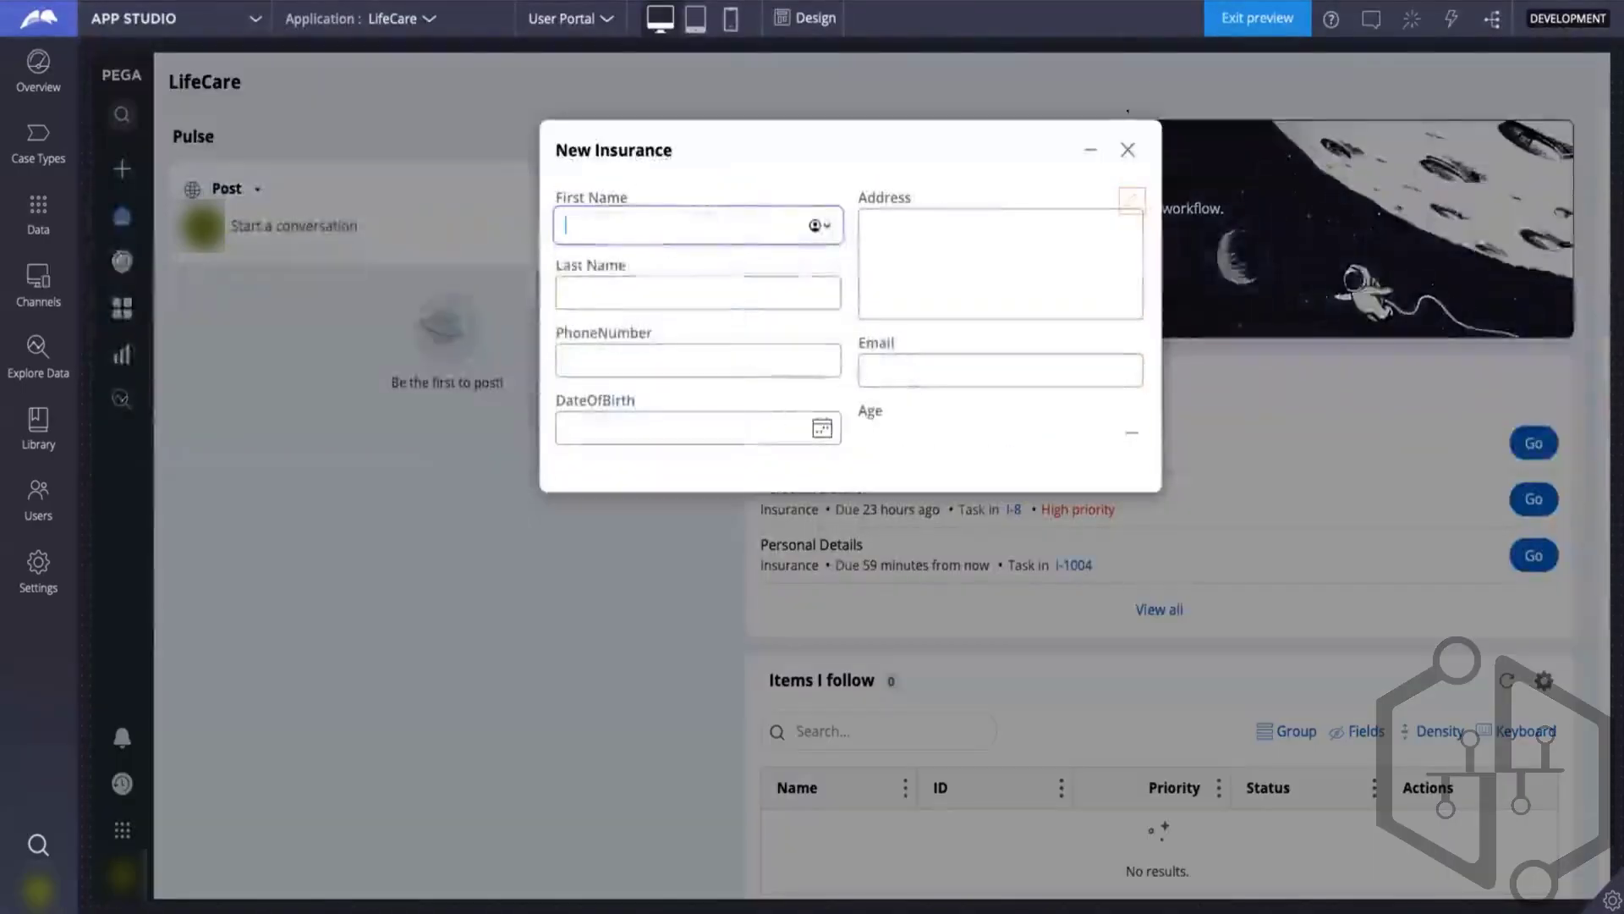
{"action": "left_click", "coordinate": [1127, 149]}
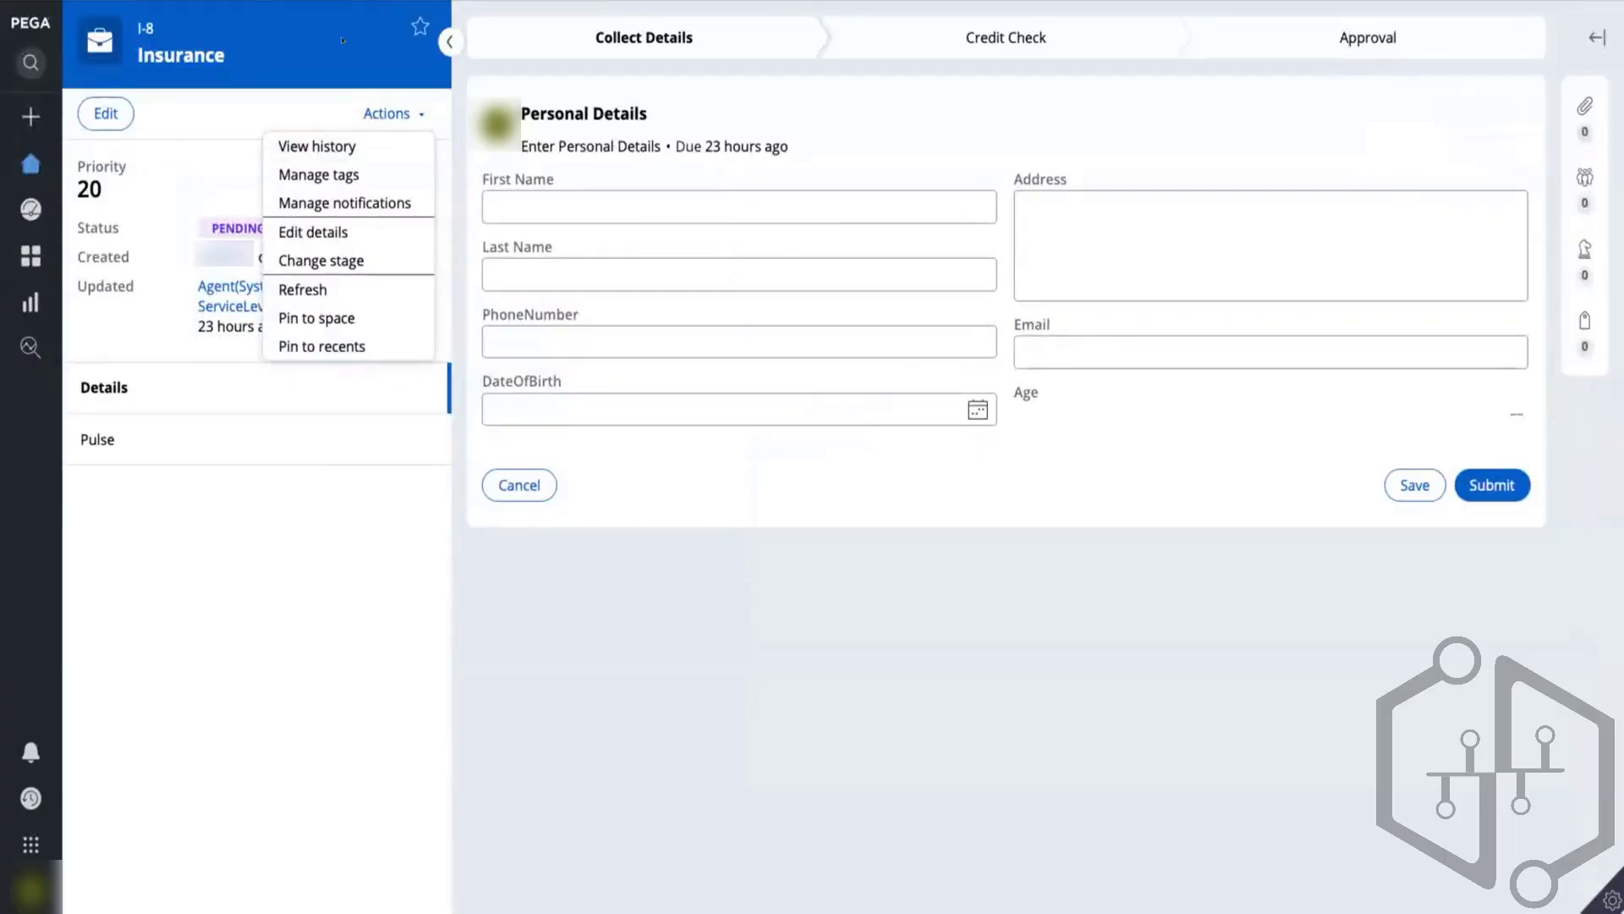
- Open Insurance case I-7 from the user portal's worklist and view its available actions in the Collect Details stage
{"action": "left_click", "coordinate": [28, 158]}
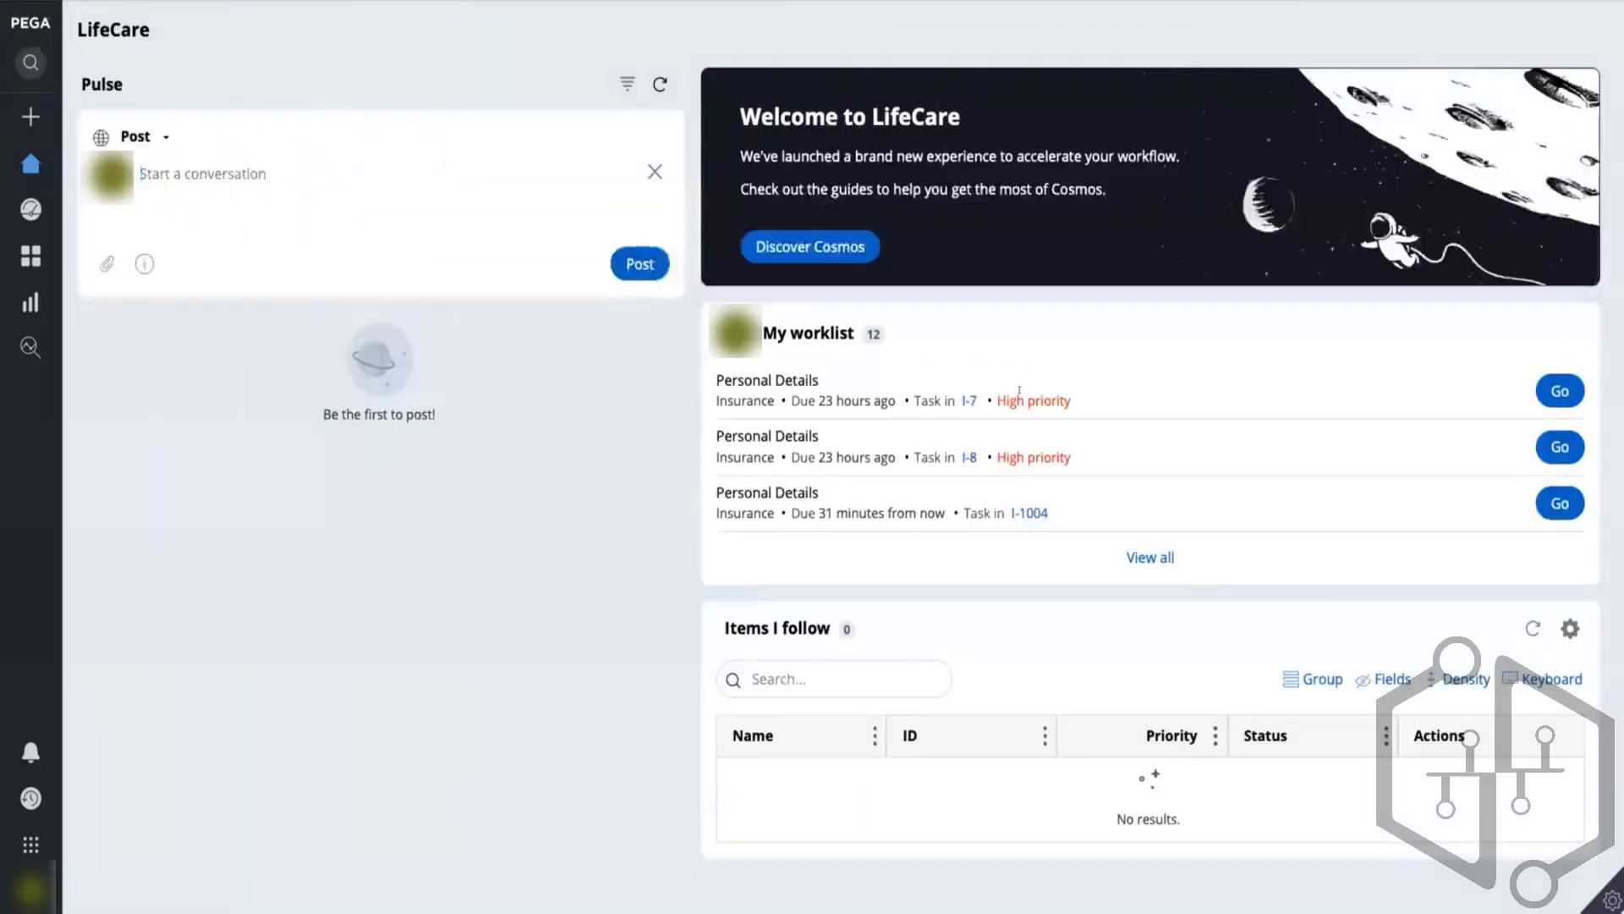
{"action": "left_click", "coordinate": [1560, 391]}
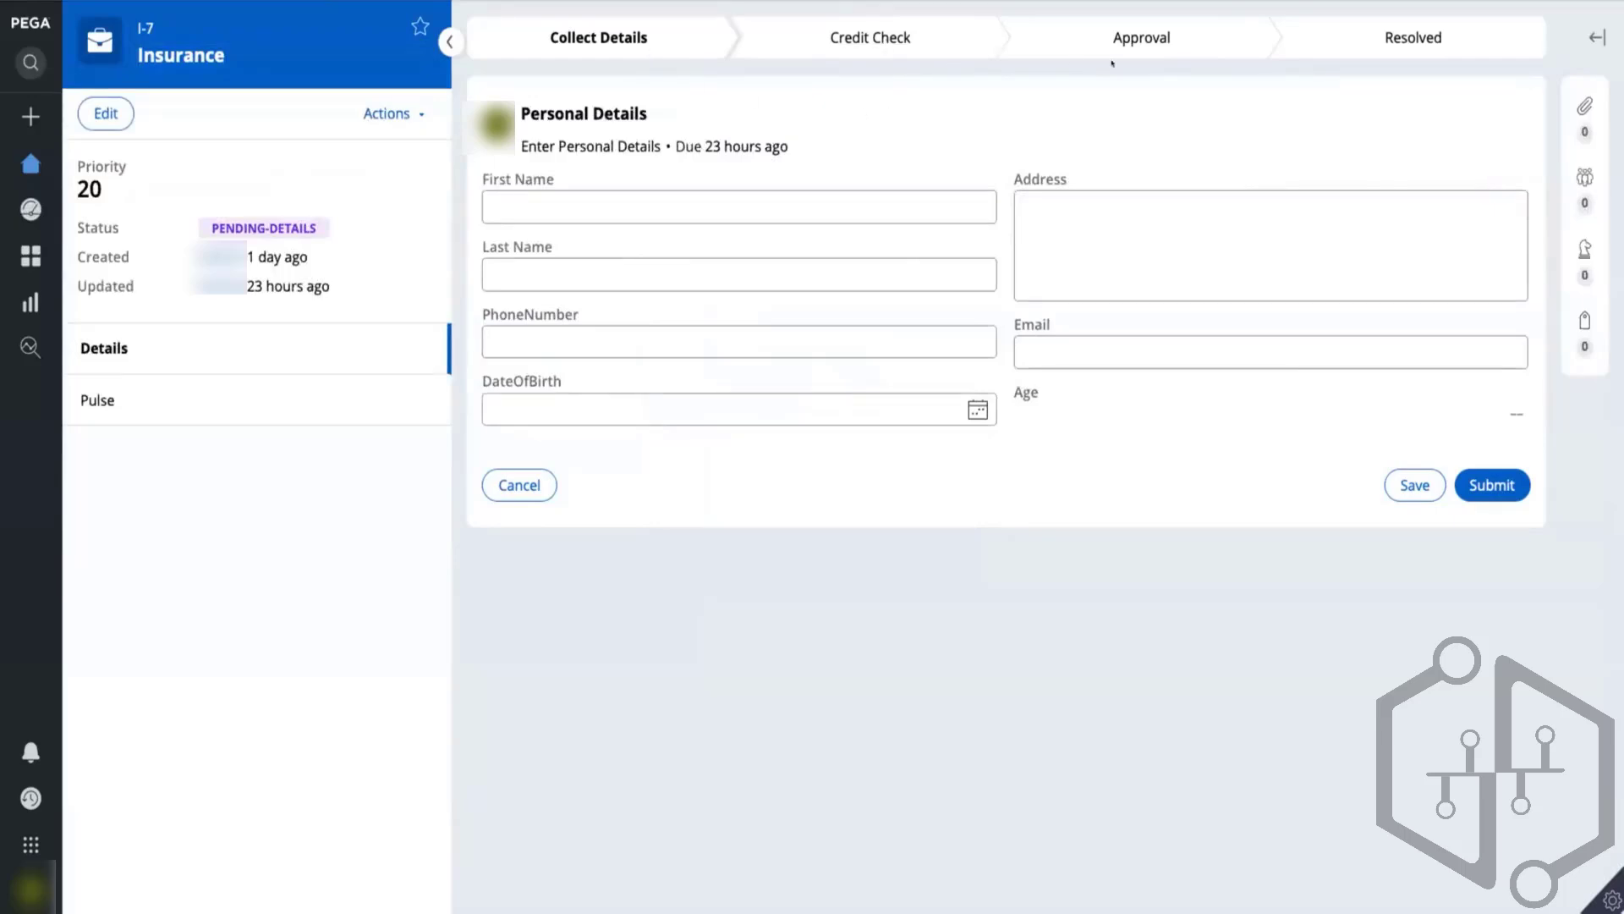
{"action": "left_click", "coordinate": [372, 112]}
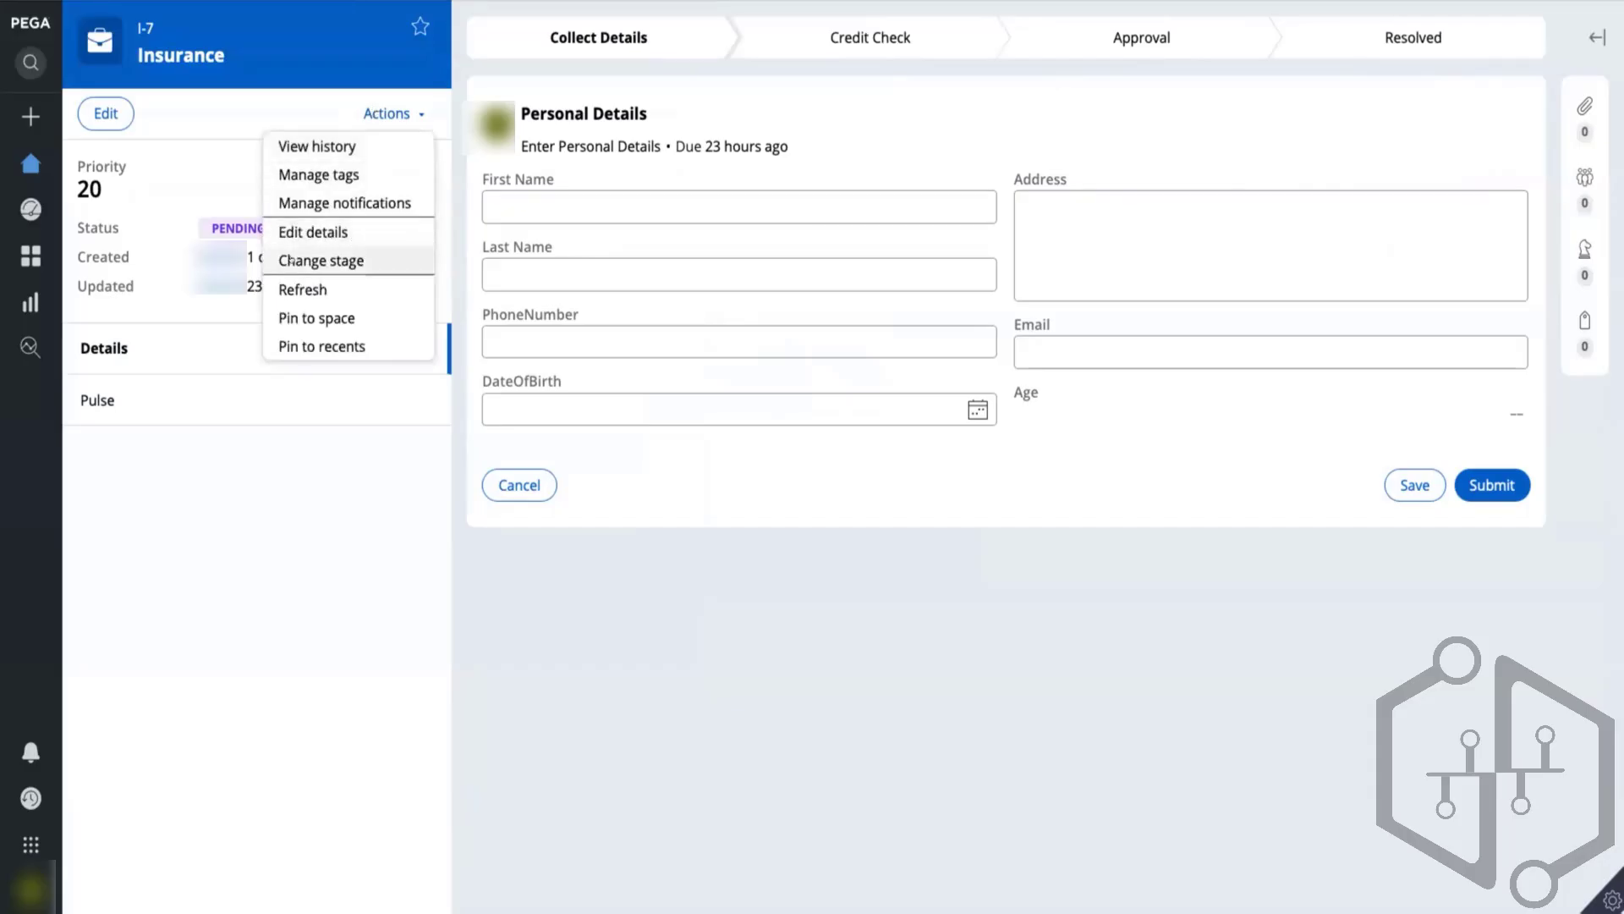
{"action": "left_click", "coordinate": [586, 113]}
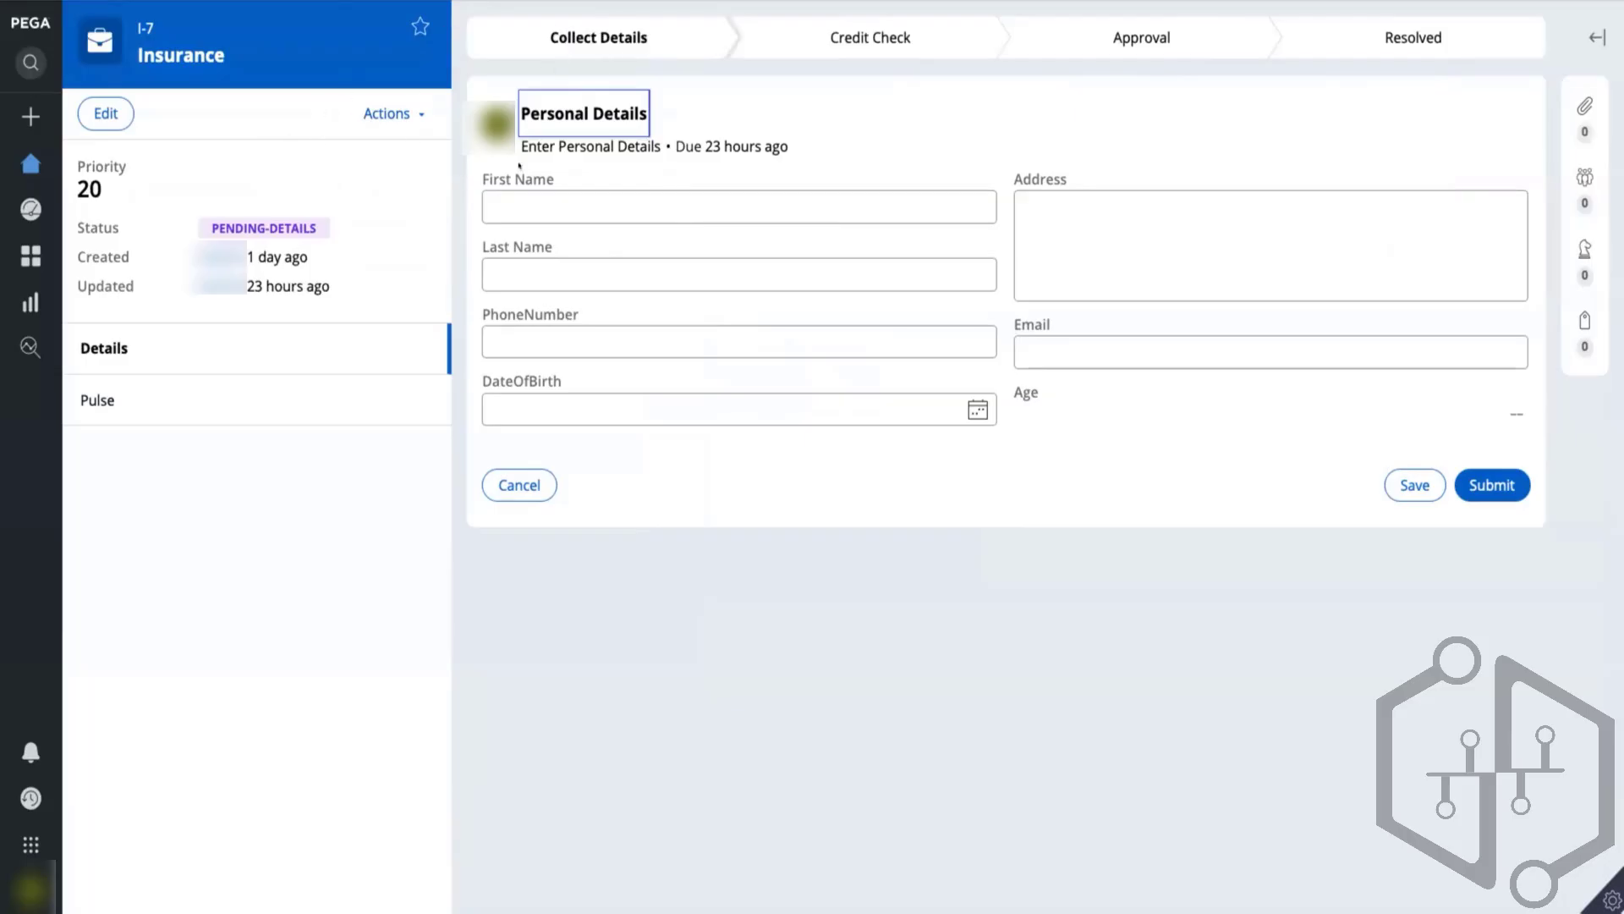
- Submit the blank Personal Details and Insurance Details forms, viewing the case's available actions between the two
{"action": "left_click", "coordinate": [1476, 484]}
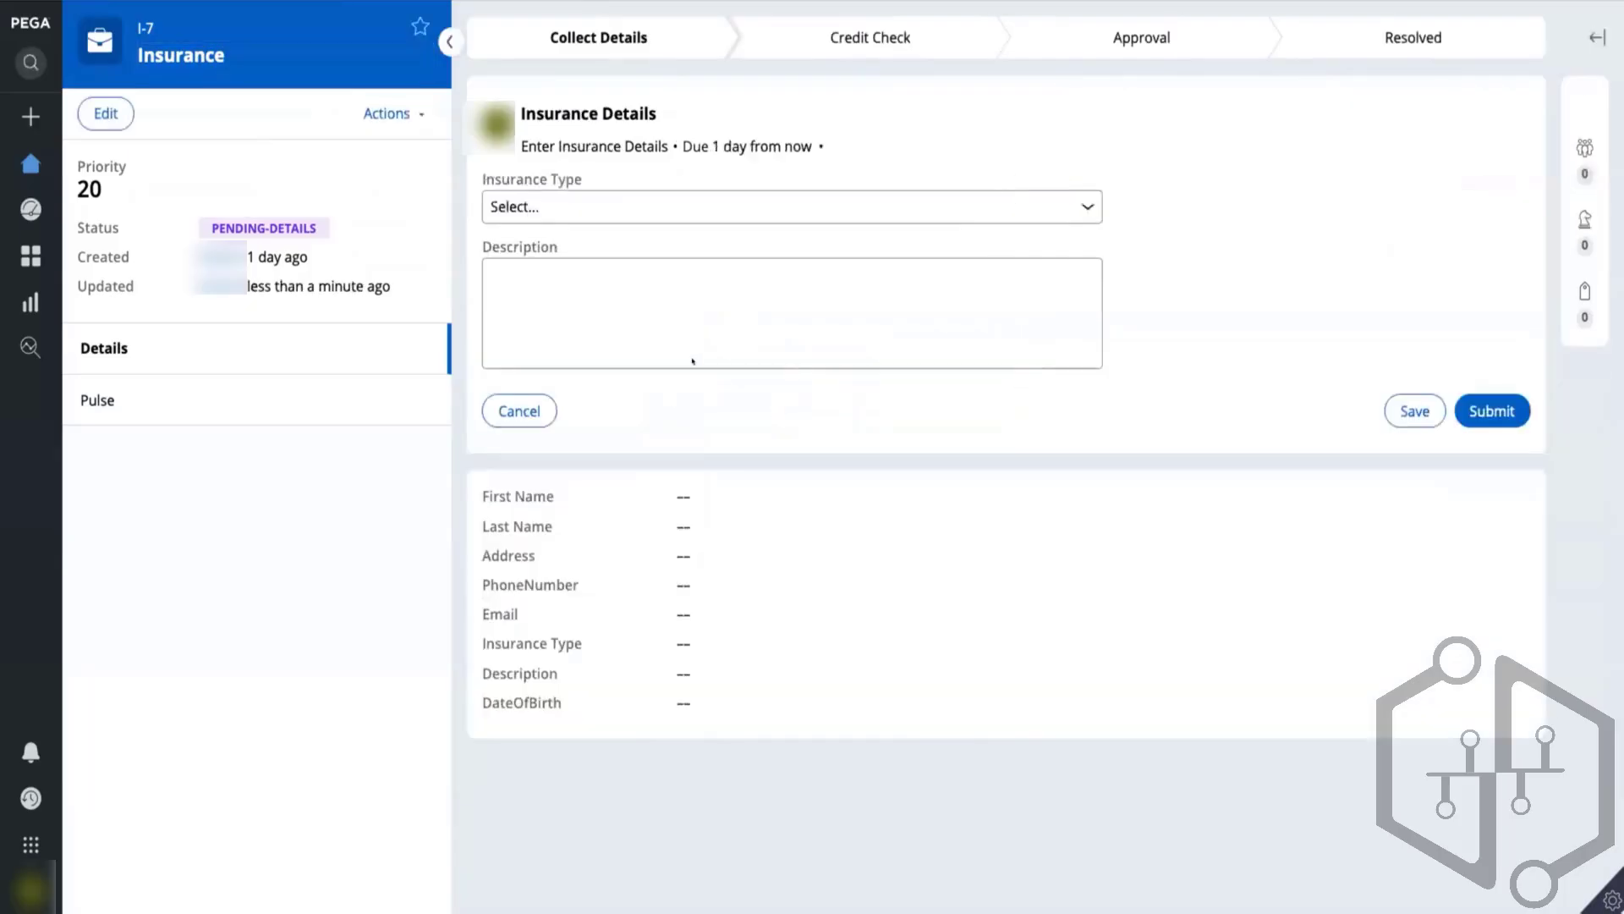
{"action": "left_click", "coordinate": [376, 115]}
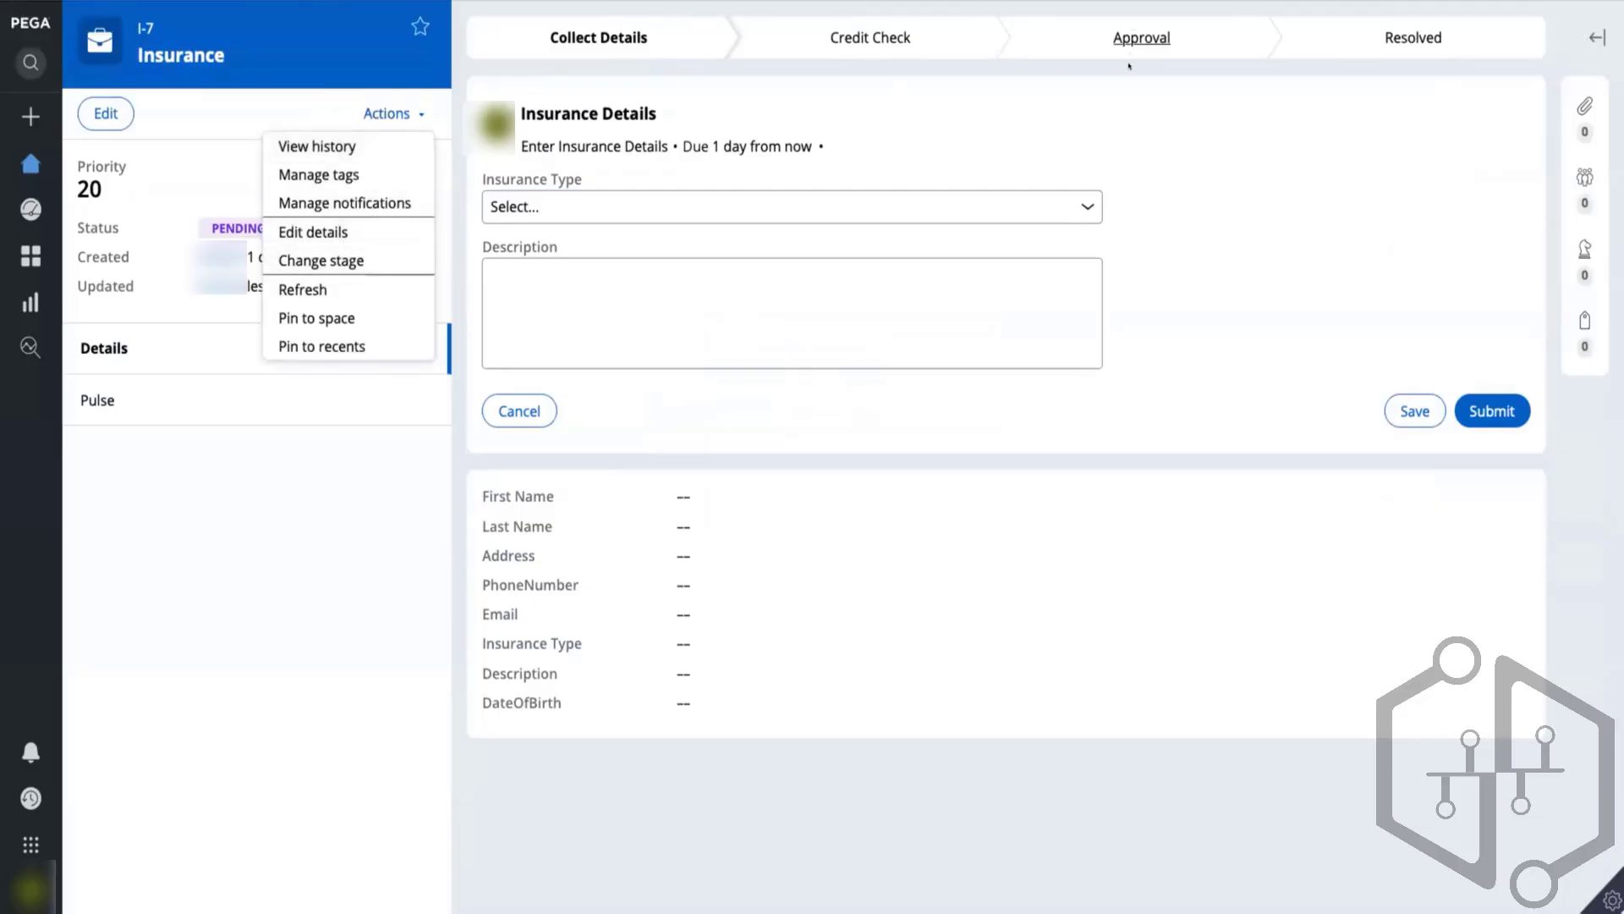
{"action": "left_click", "coordinate": [1469, 407]}
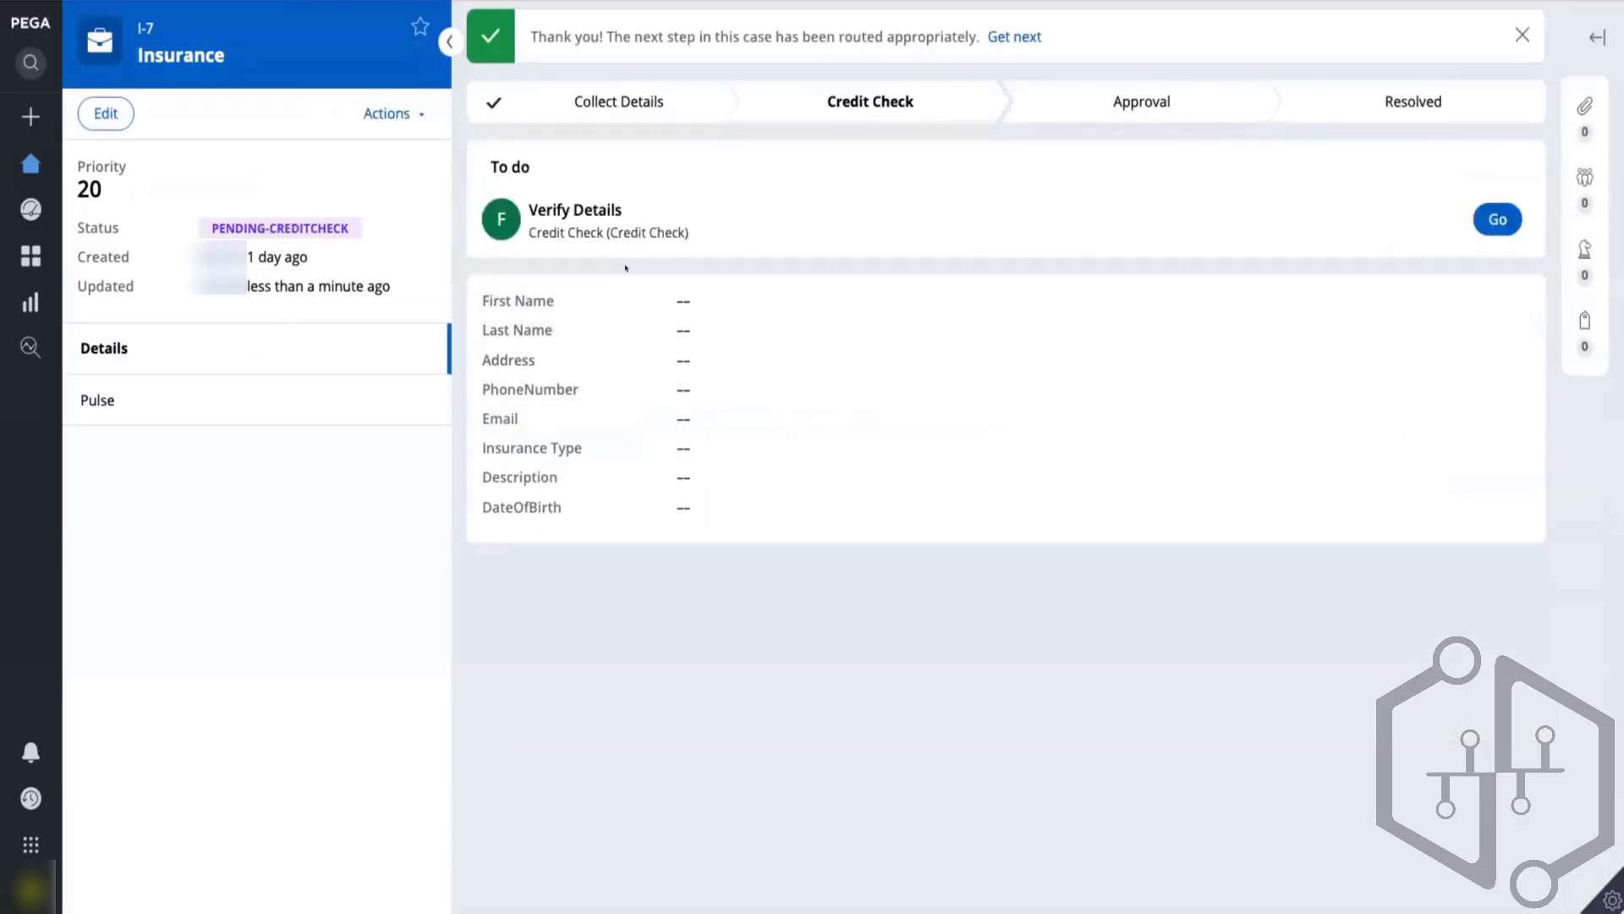
- Open the Verify Details assignment of the Credit Check stage, view the available actions, and submit it
{"action": "left_click", "coordinate": [1498, 220]}
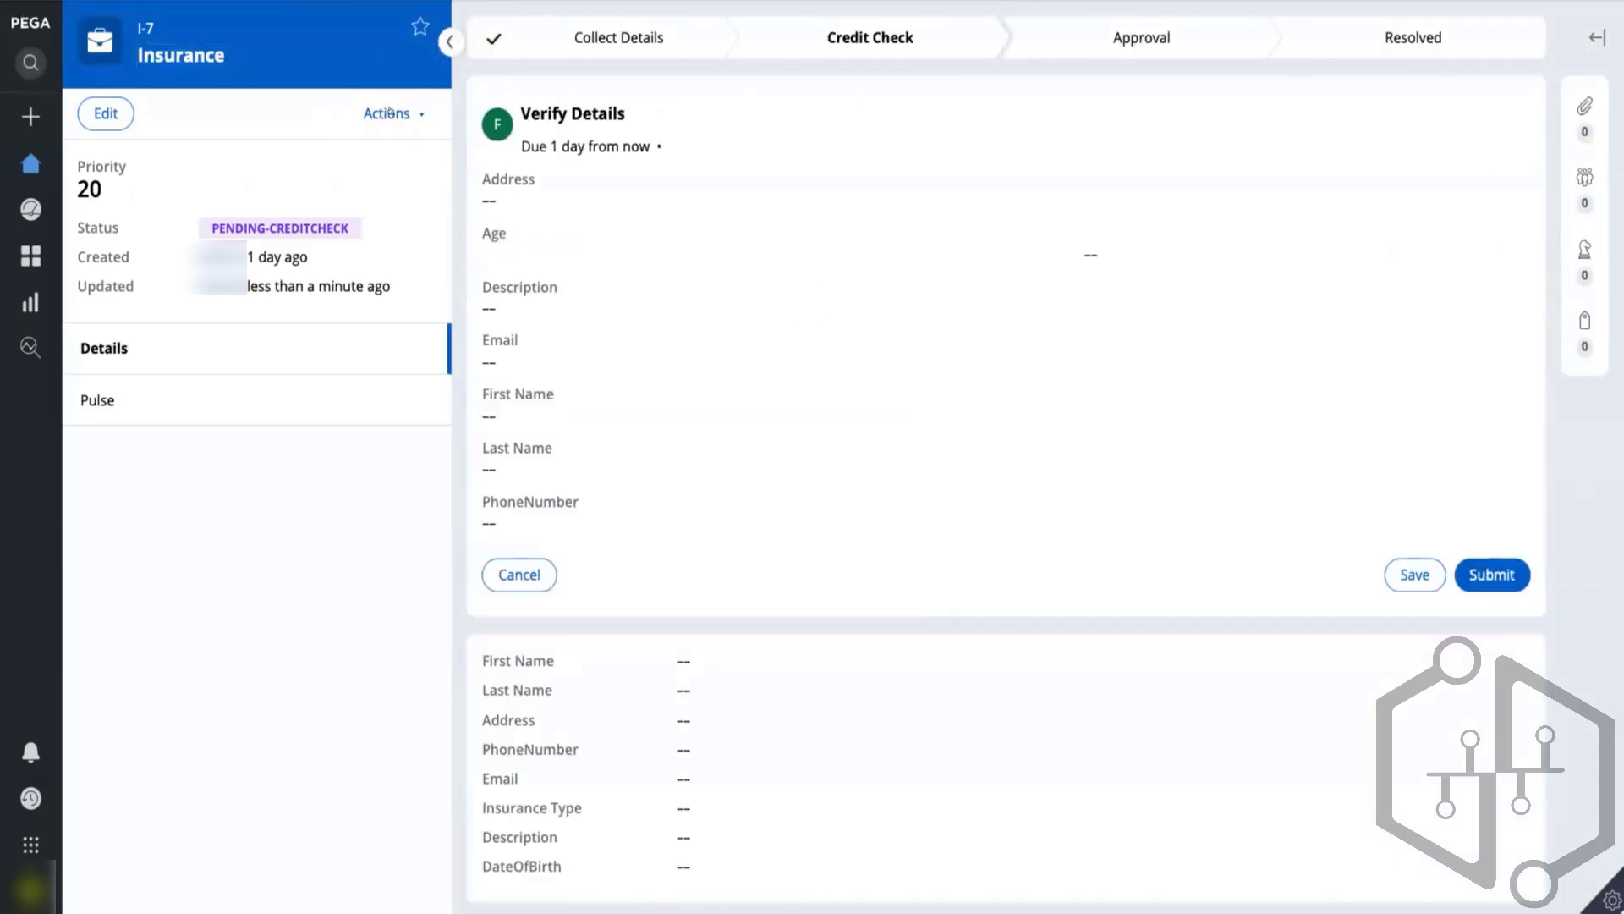
{"action": "left_click", "coordinate": [389, 113]}
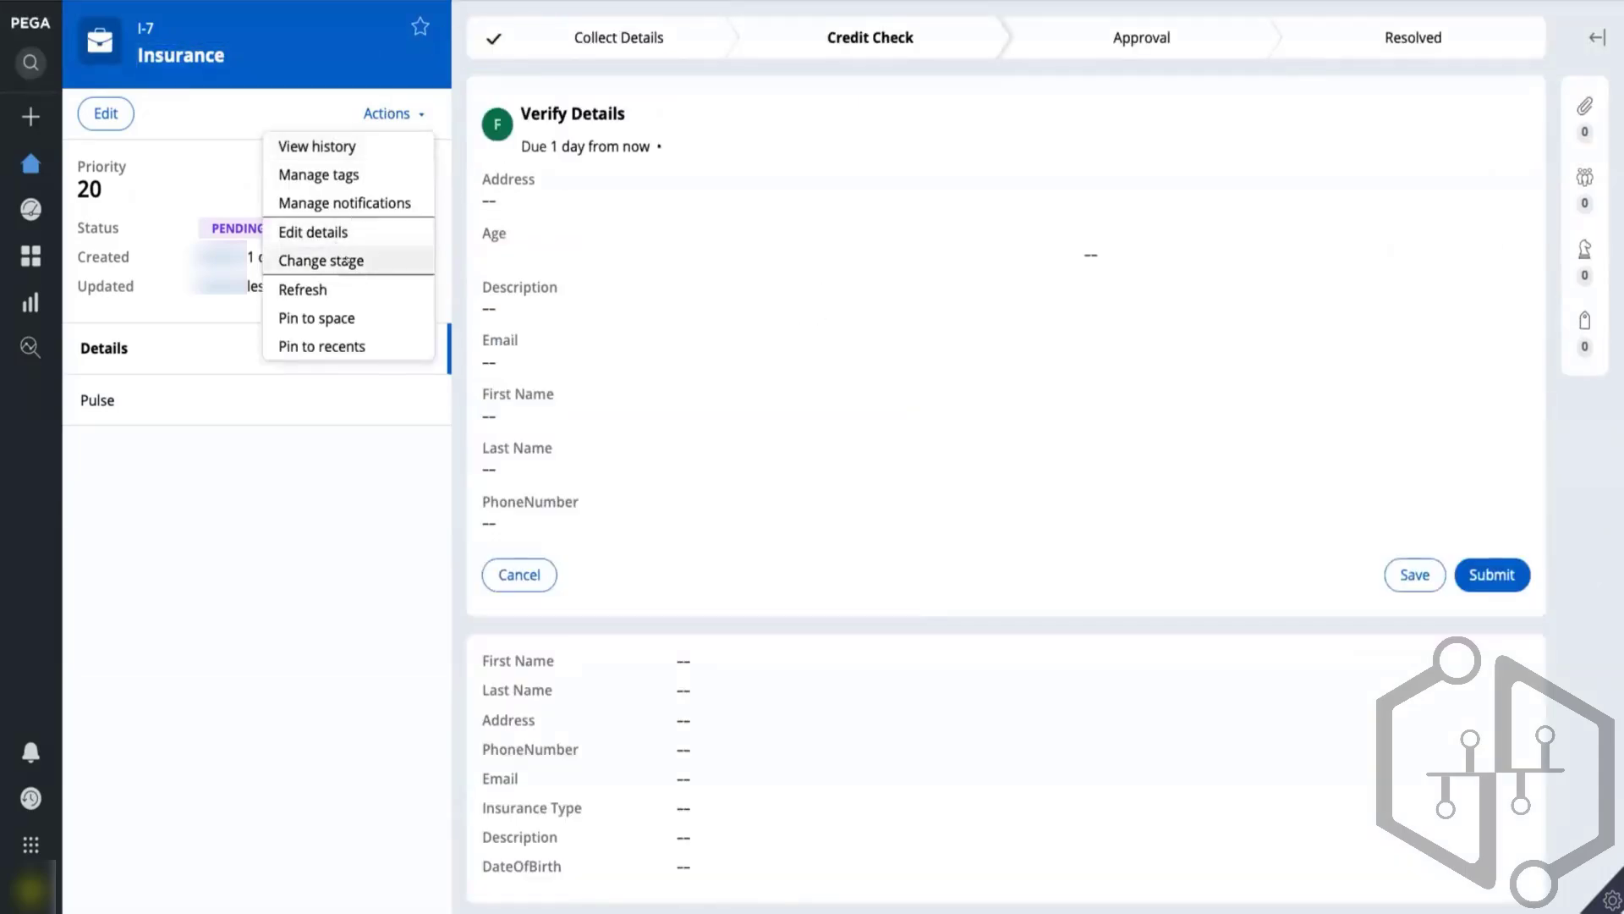
{"action": "left_click", "coordinate": [1460, 569]}
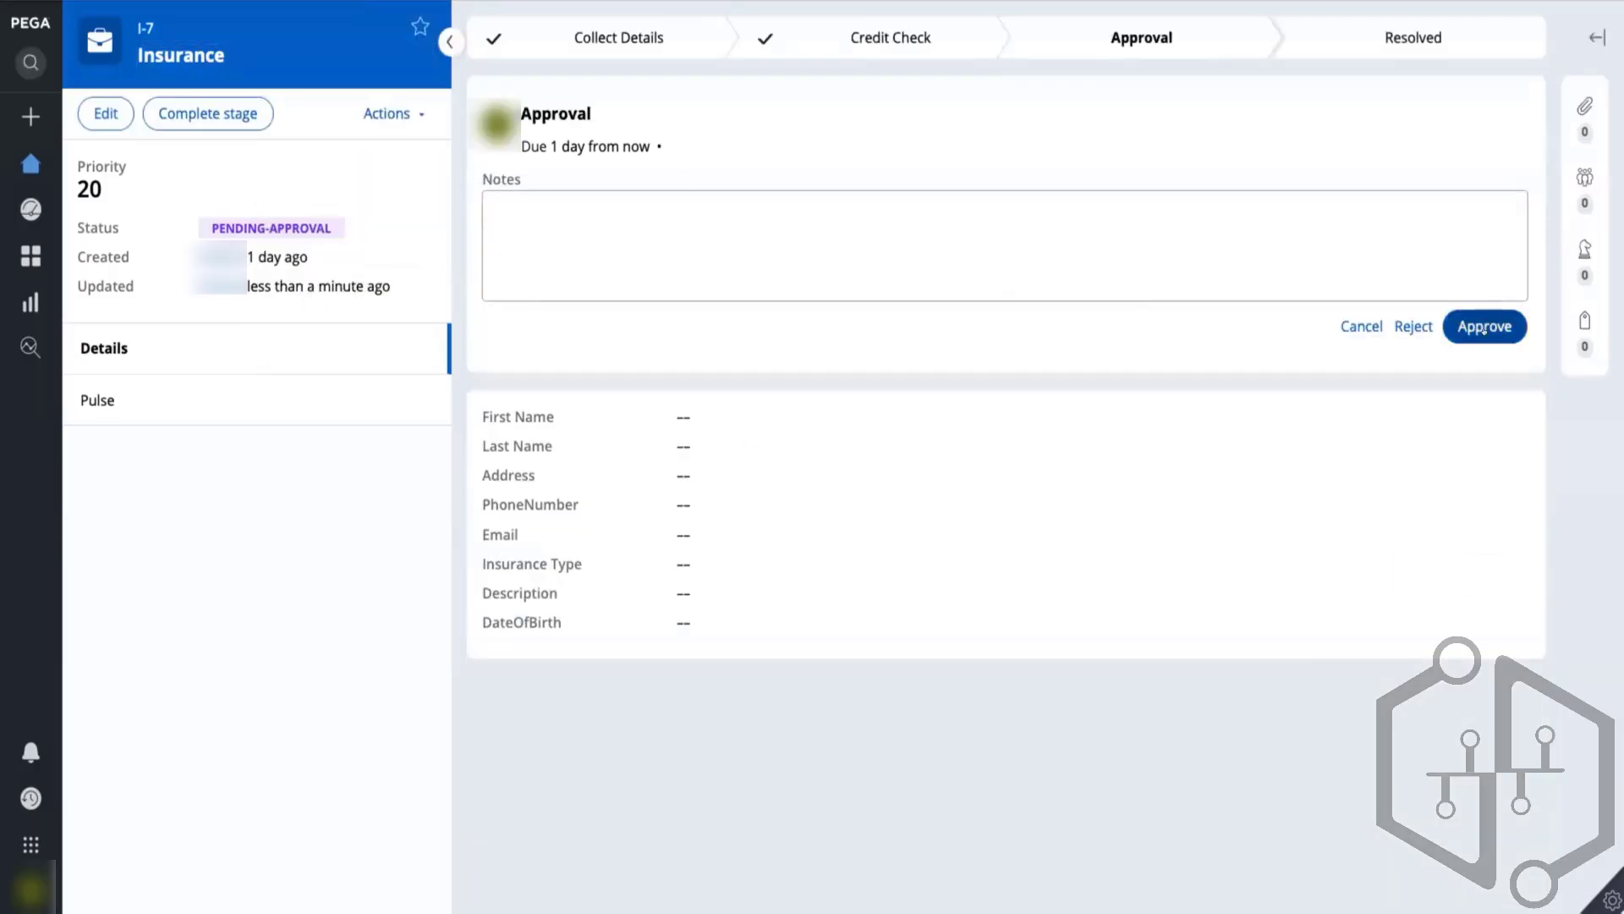
- Approve the case in the Approval stage, viewing its available actions before and after the approval
{"action": "left_click", "coordinate": [389, 112]}
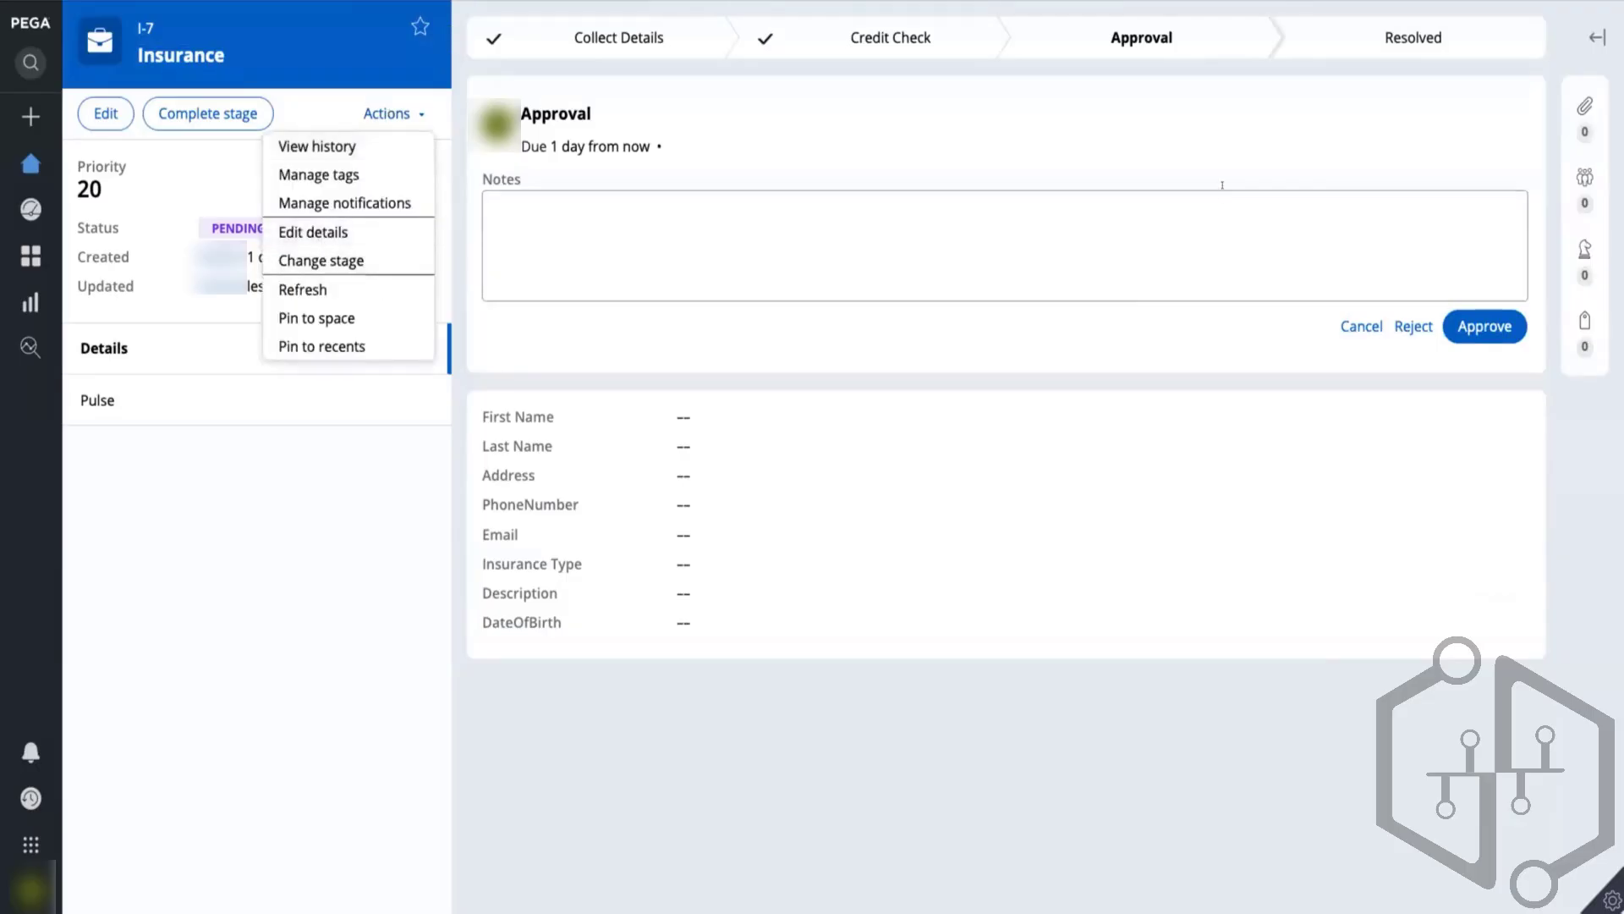
{"action": "left_click", "coordinate": [1470, 322]}
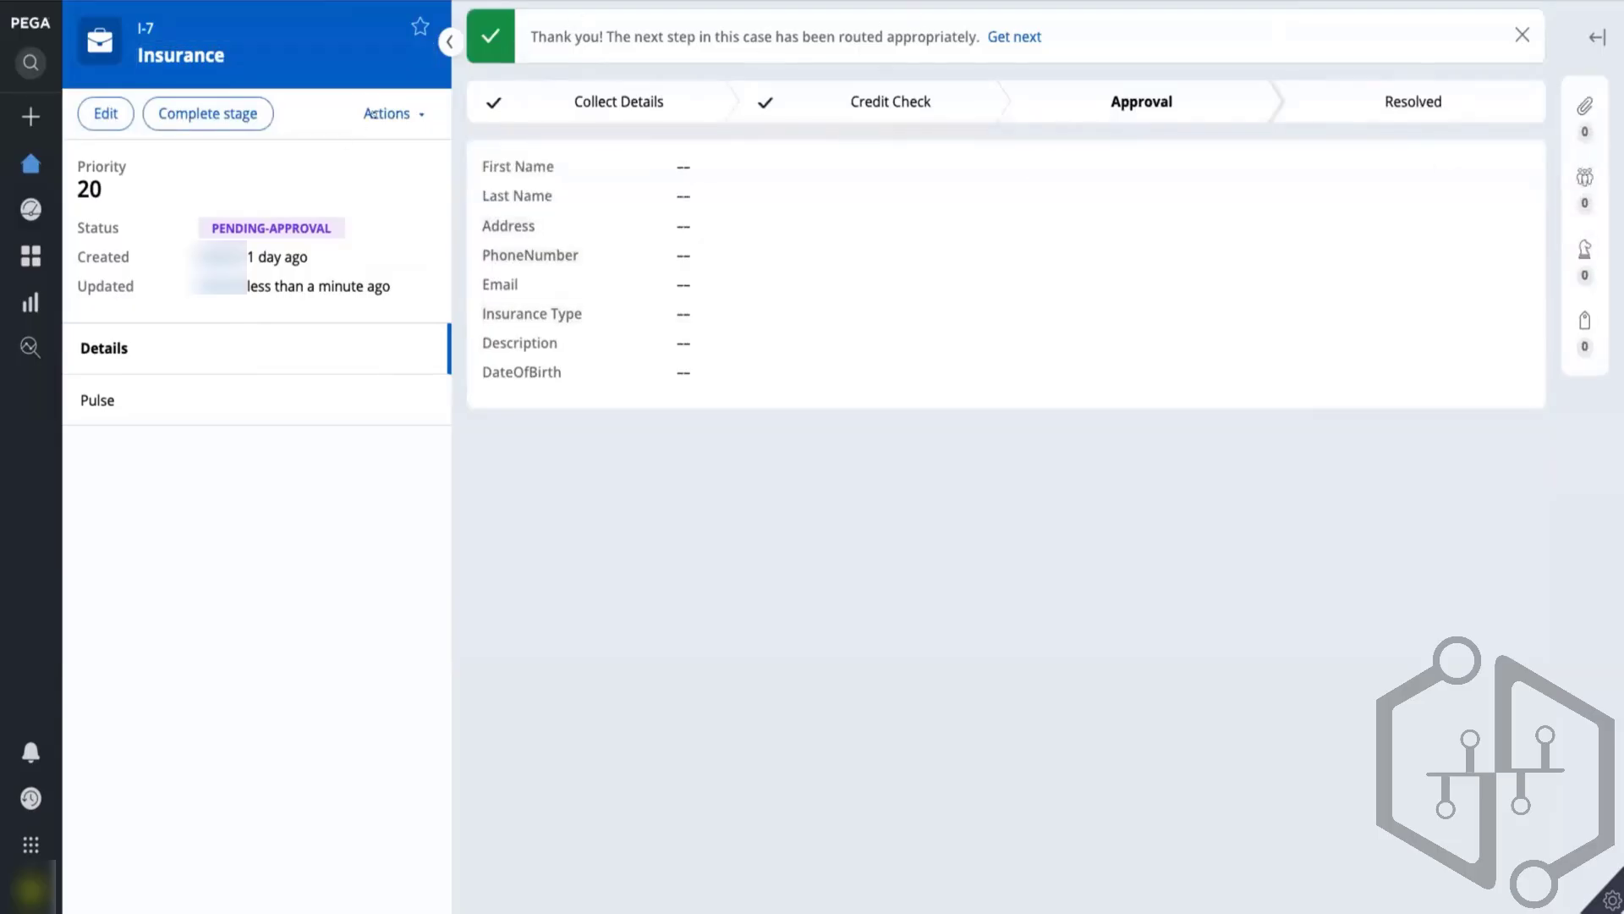
{"action": "left_click", "coordinate": [373, 113]}
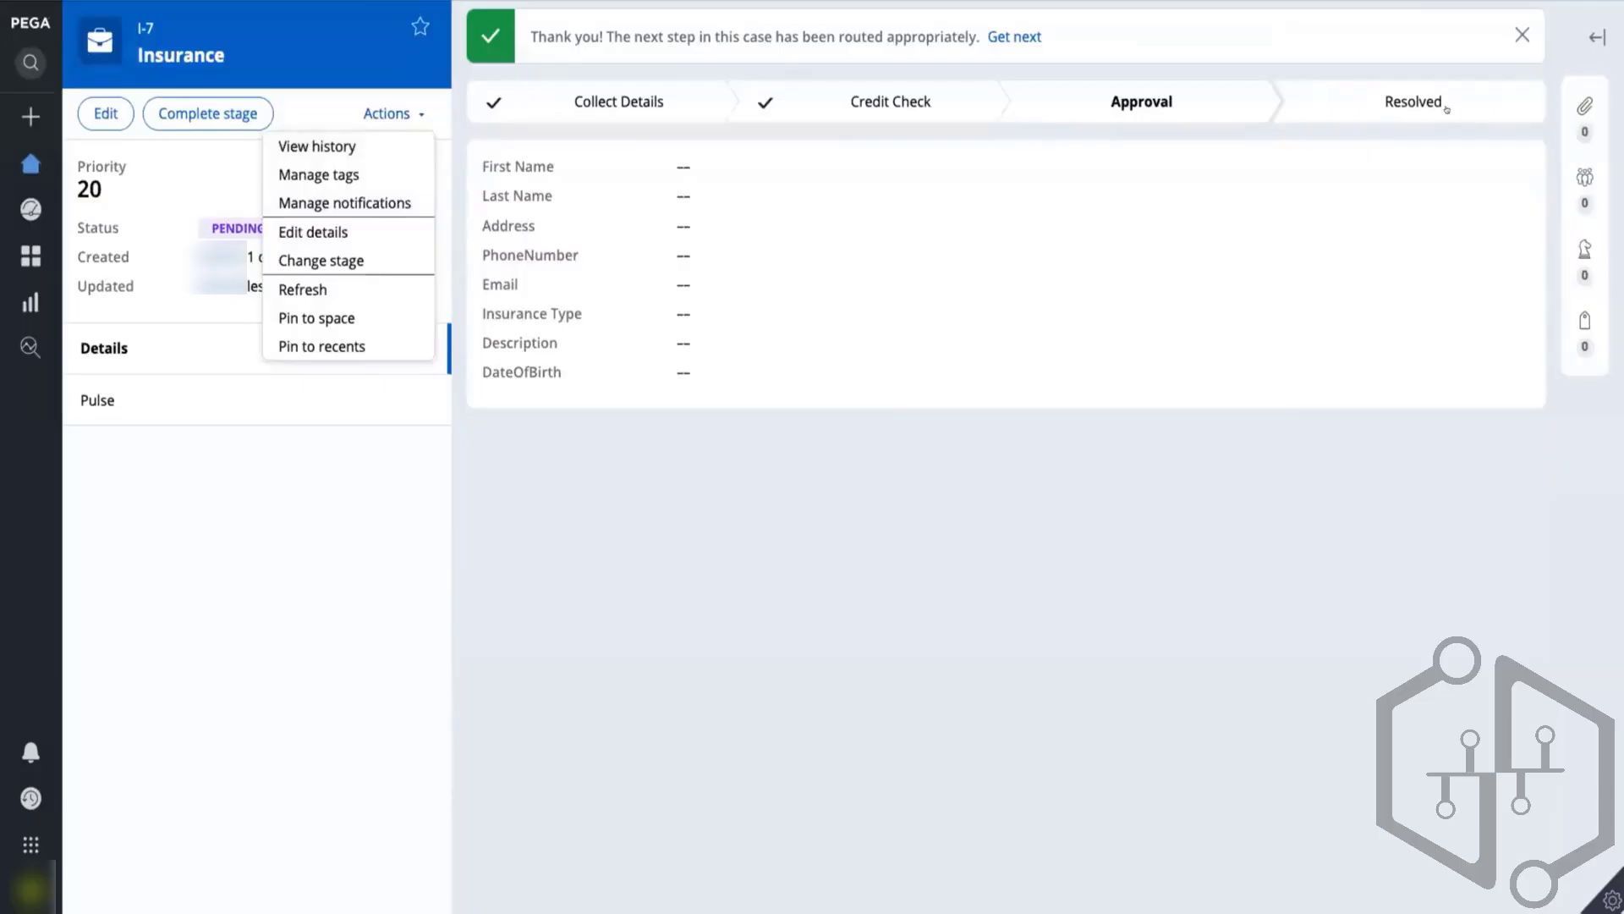
- Get the next assignment and view that case's available actions
{"action": "left_click", "coordinate": [1011, 38]}
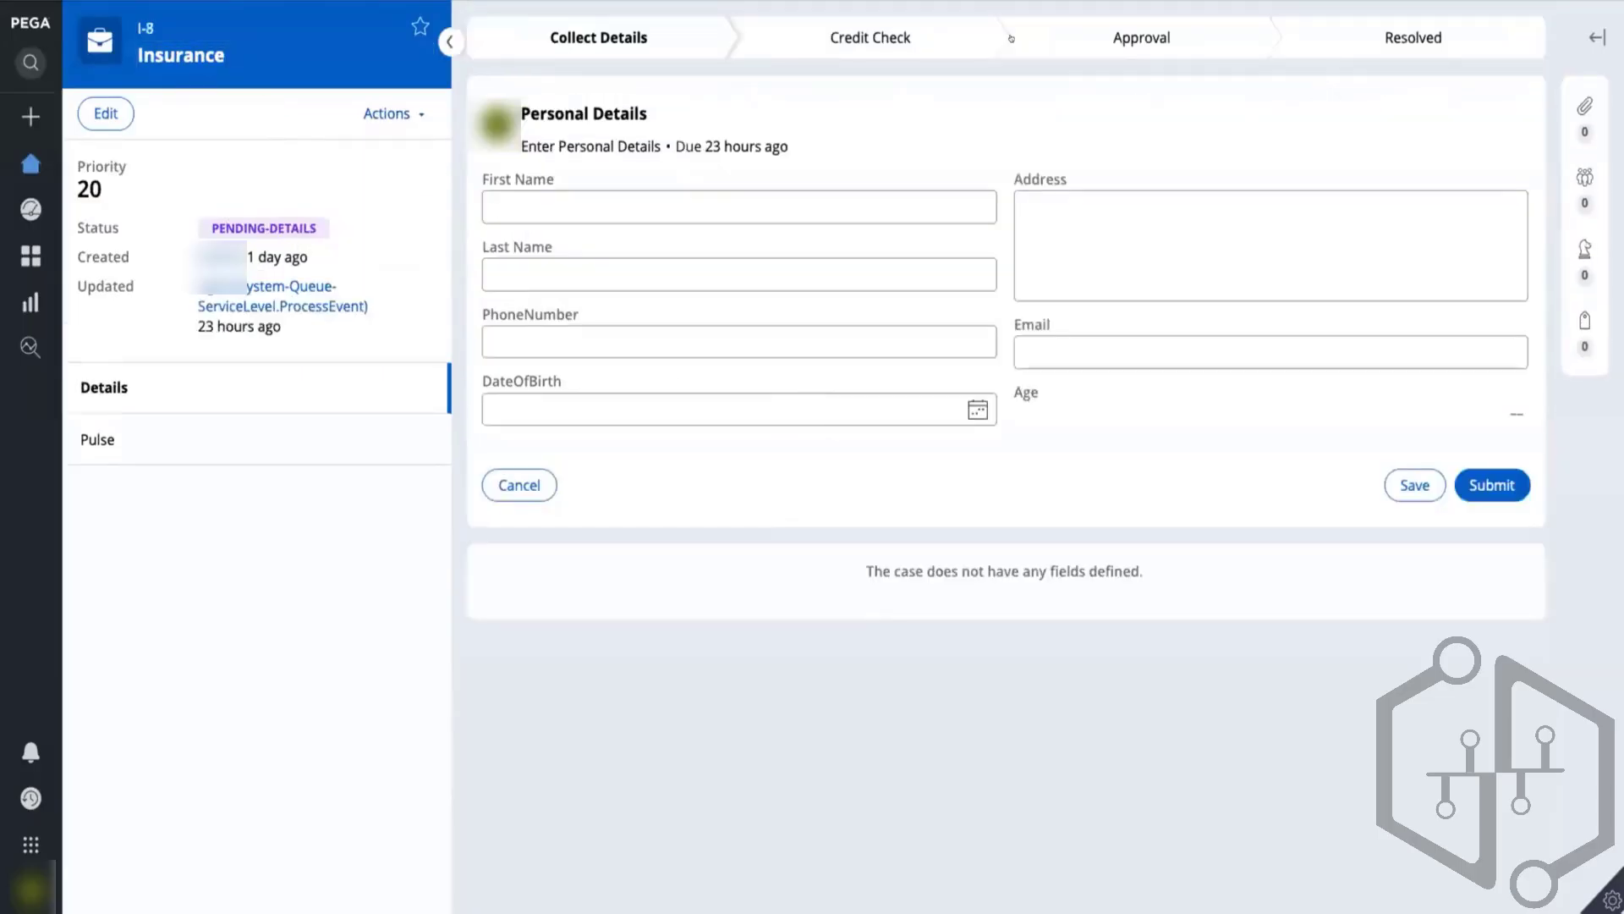
{"action": "left_click", "coordinate": [389, 114]}
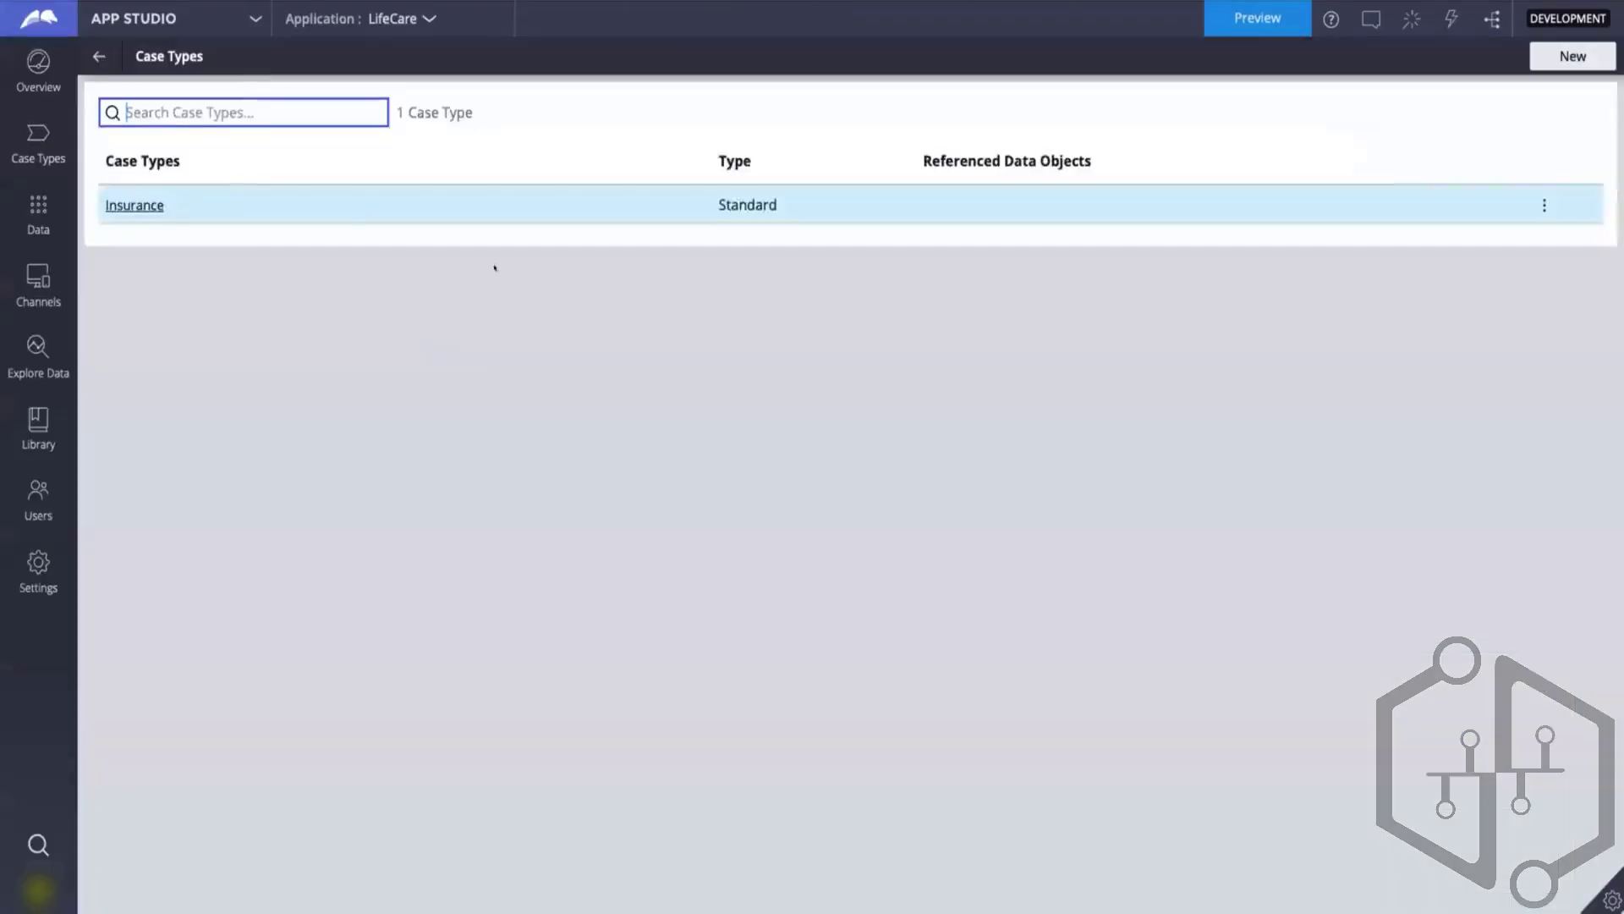
- In the Insurance case type's optional actions, add a stage-only "Collect information" action to the Collect Details stage
{"action": "left_click", "coordinate": [145, 204]}
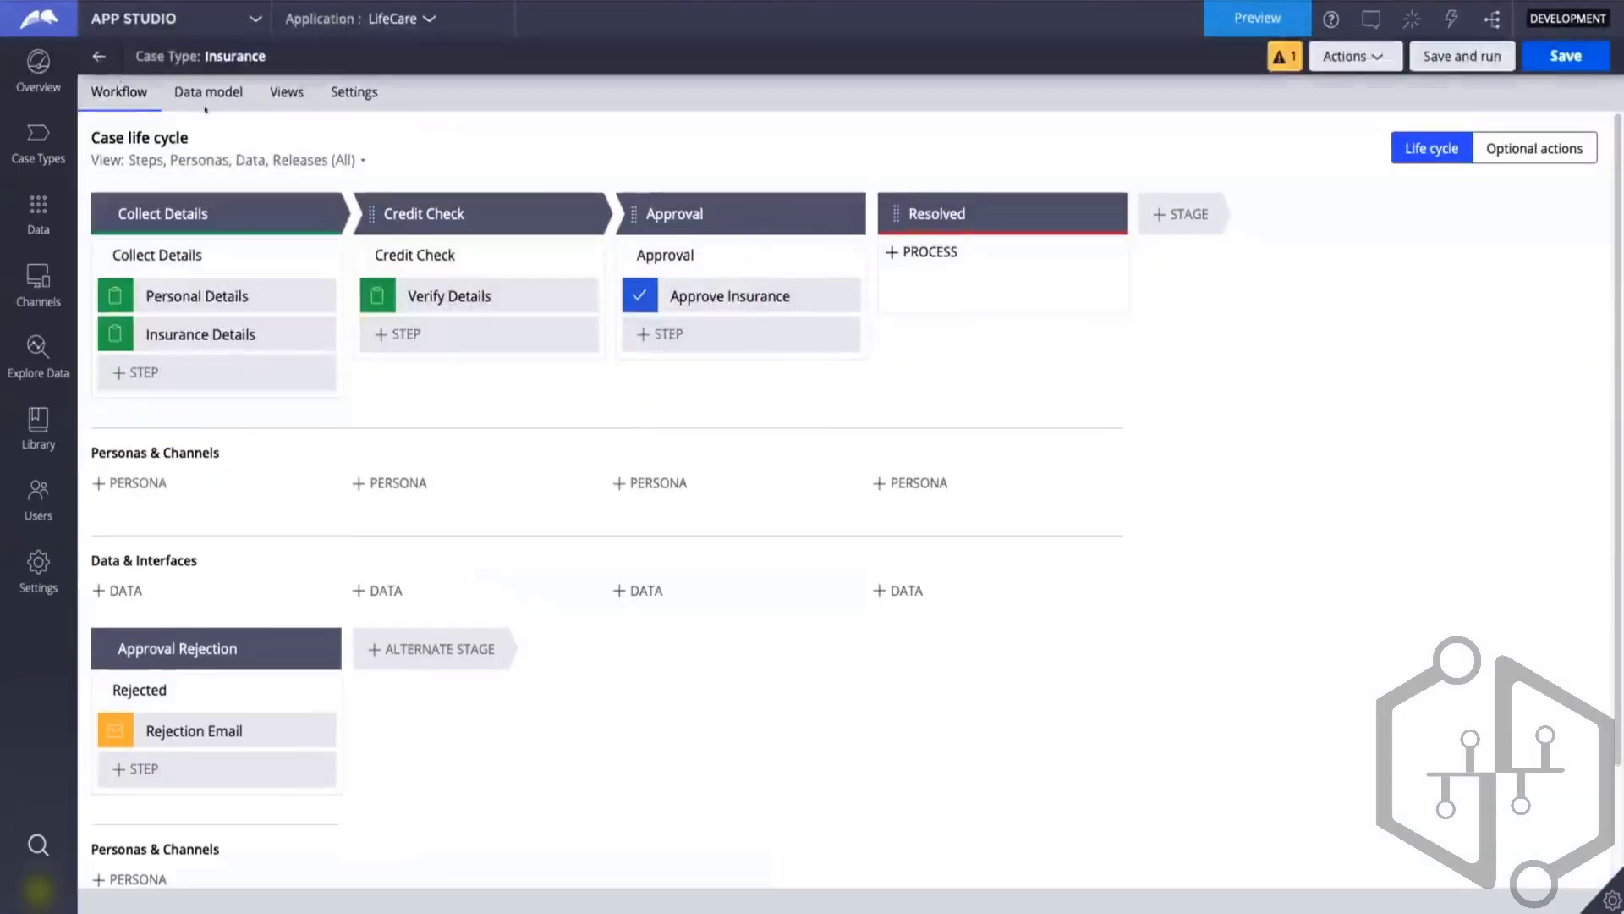
{"action": "left_click", "coordinate": [1535, 148]}
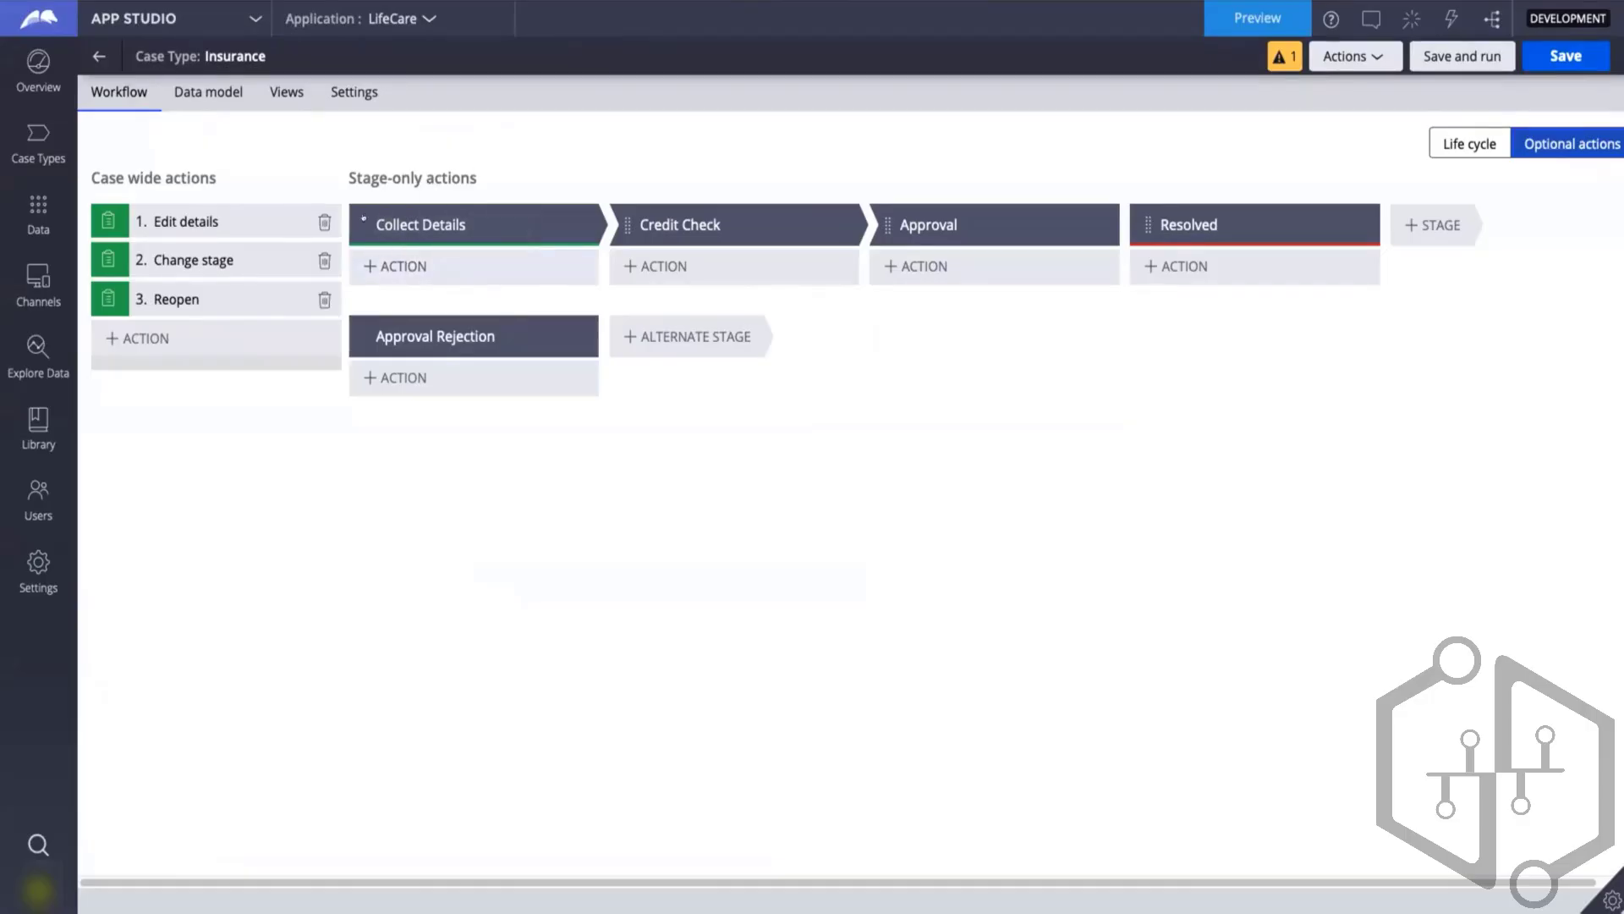
{"action": "left_click", "coordinate": [388, 264]}
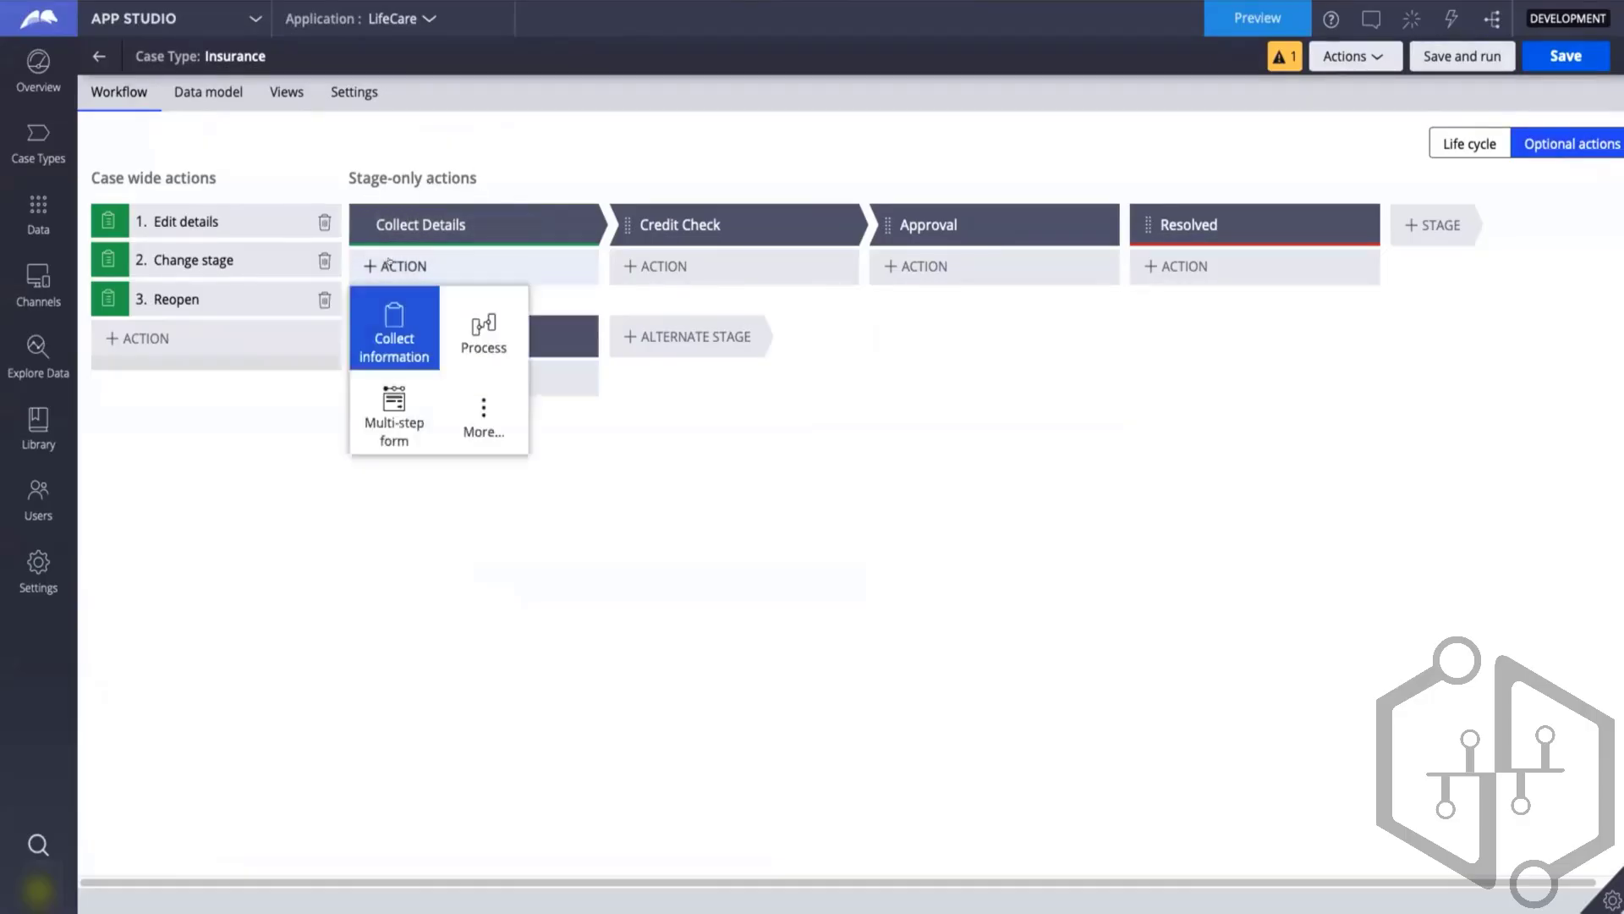
{"action": "left_click", "coordinate": [388, 317]}
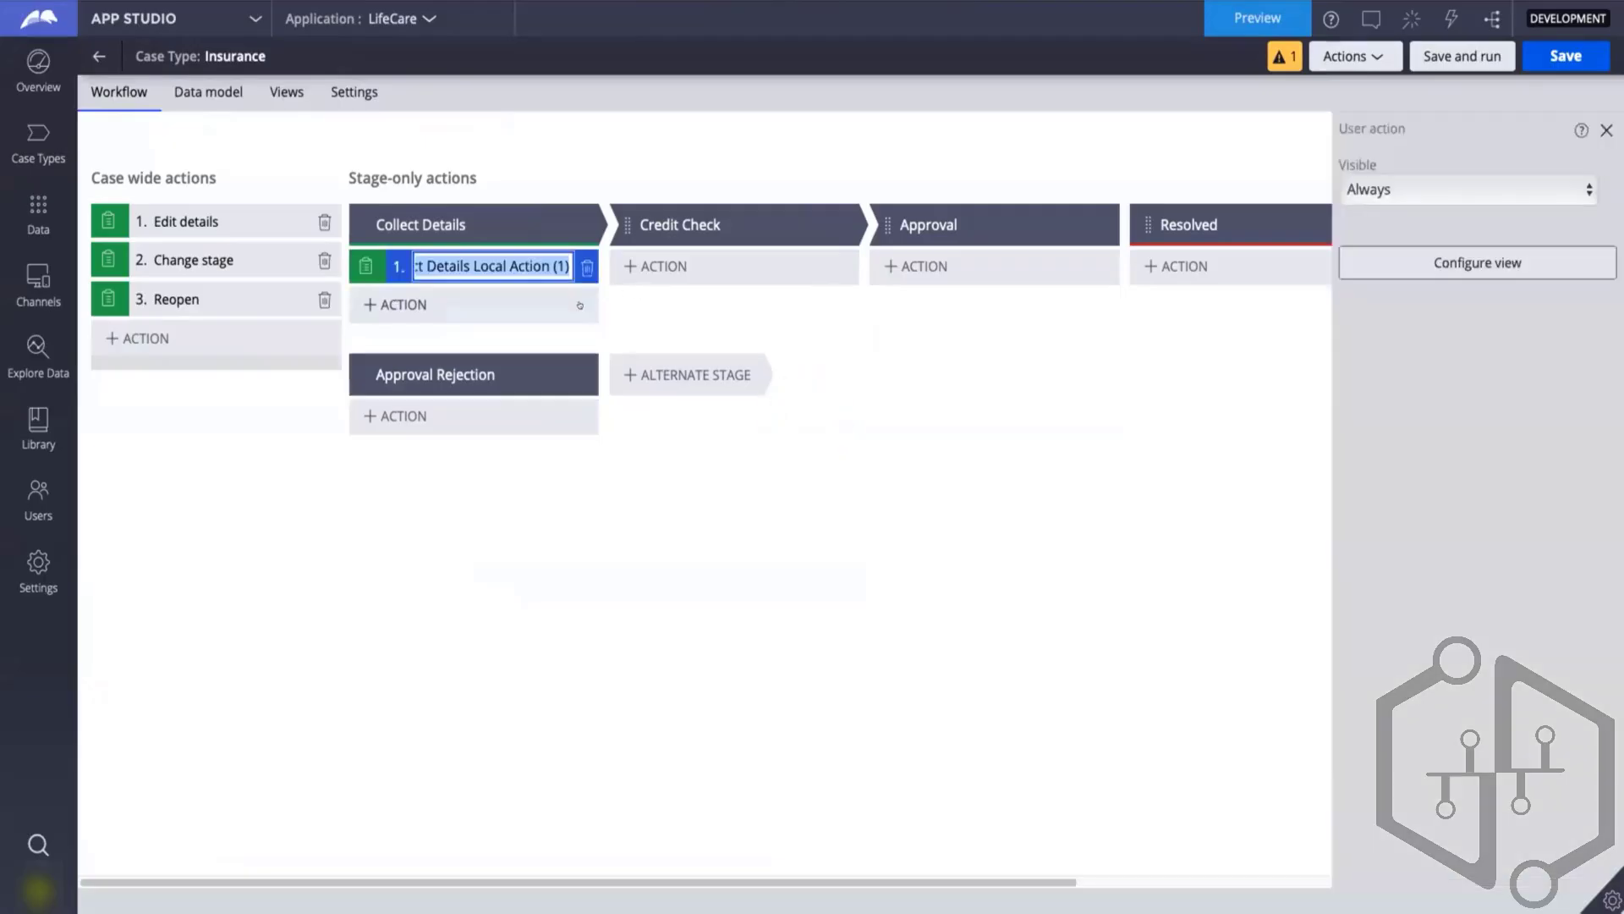
- Configure the new action's view with an optional single-line text field named Address_2 and submit the view
{"action": "left_click", "coordinate": [1377, 263]}
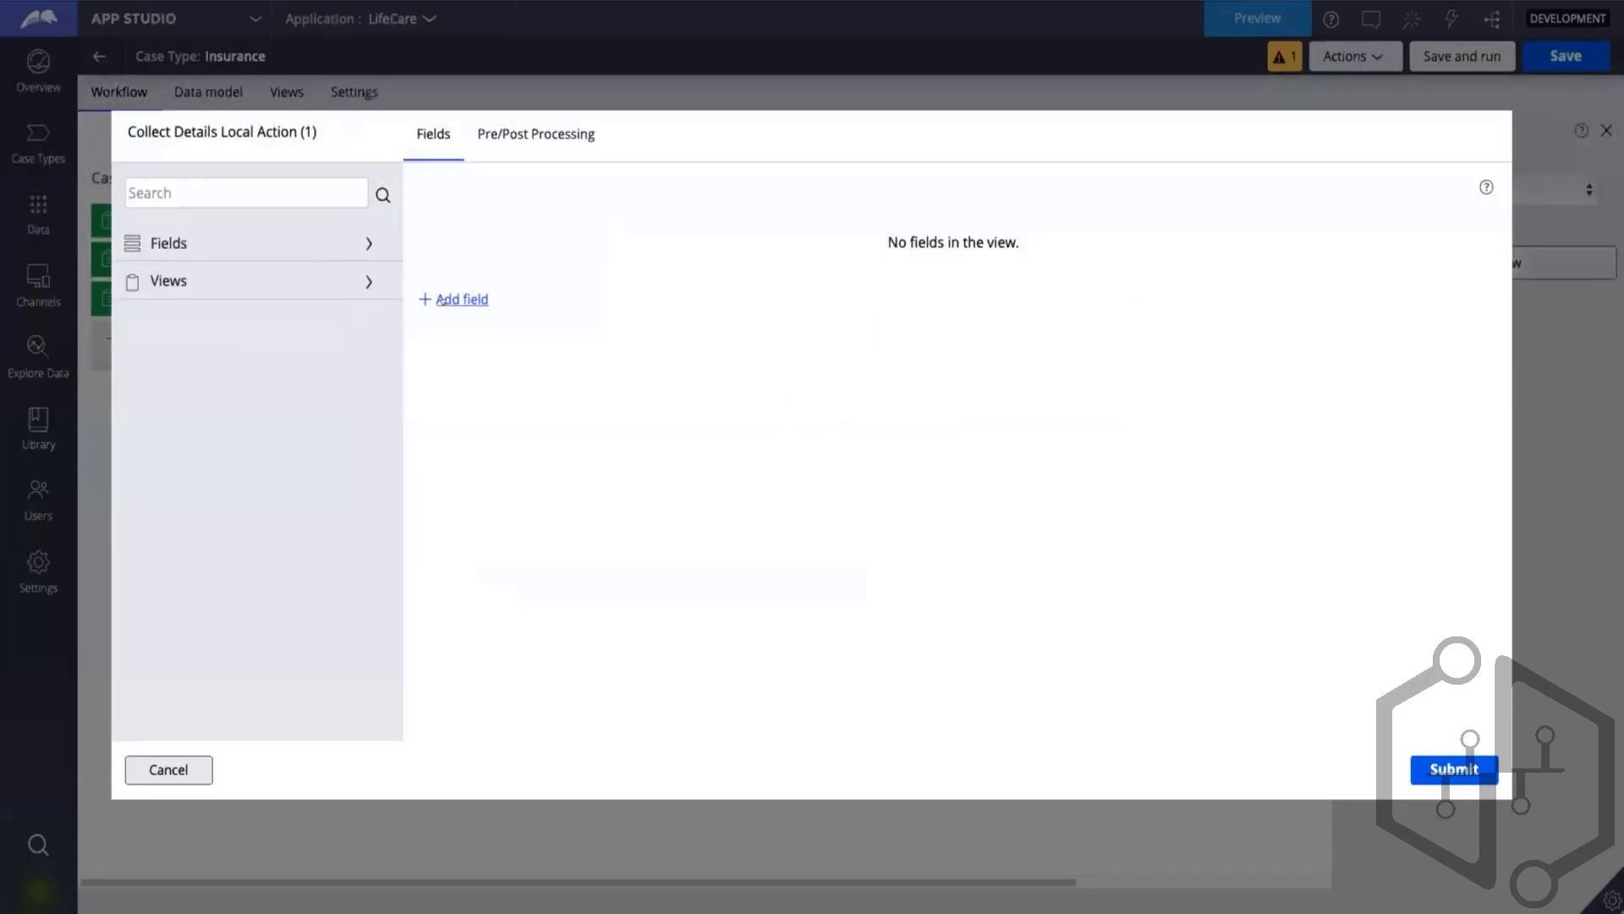
{"action": "left_click", "coordinate": [487, 300]}
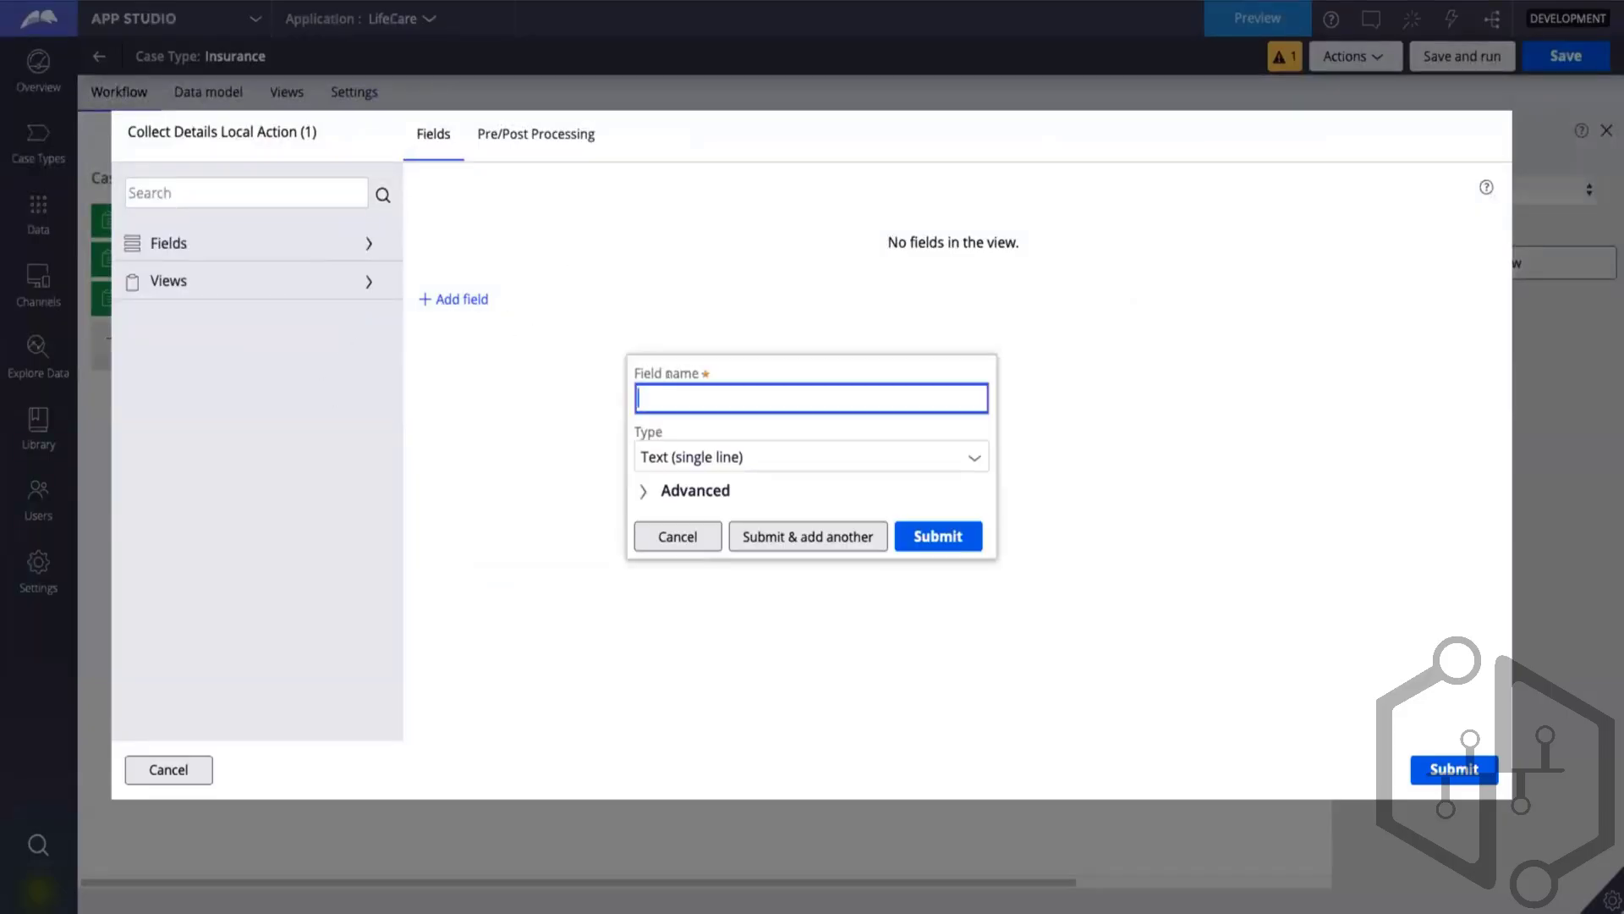
{"action": "type", "text": "Address_2"}
{"action": "left_click", "coordinate": [922, 533]}
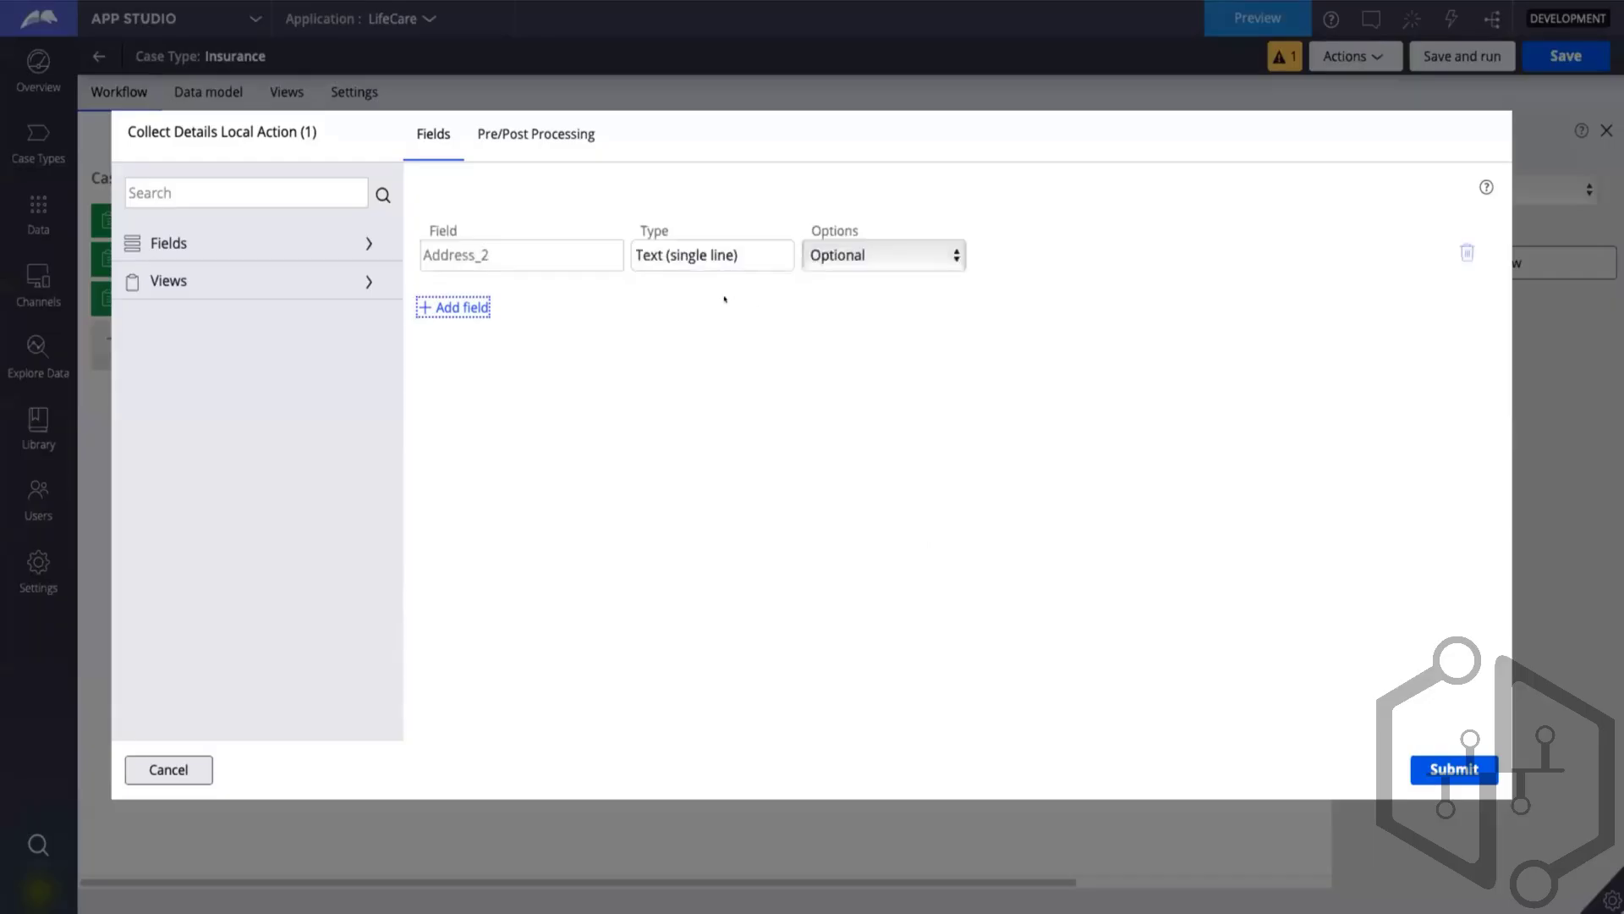
{"action": "left_click", "coordinate": [1479, 769]}
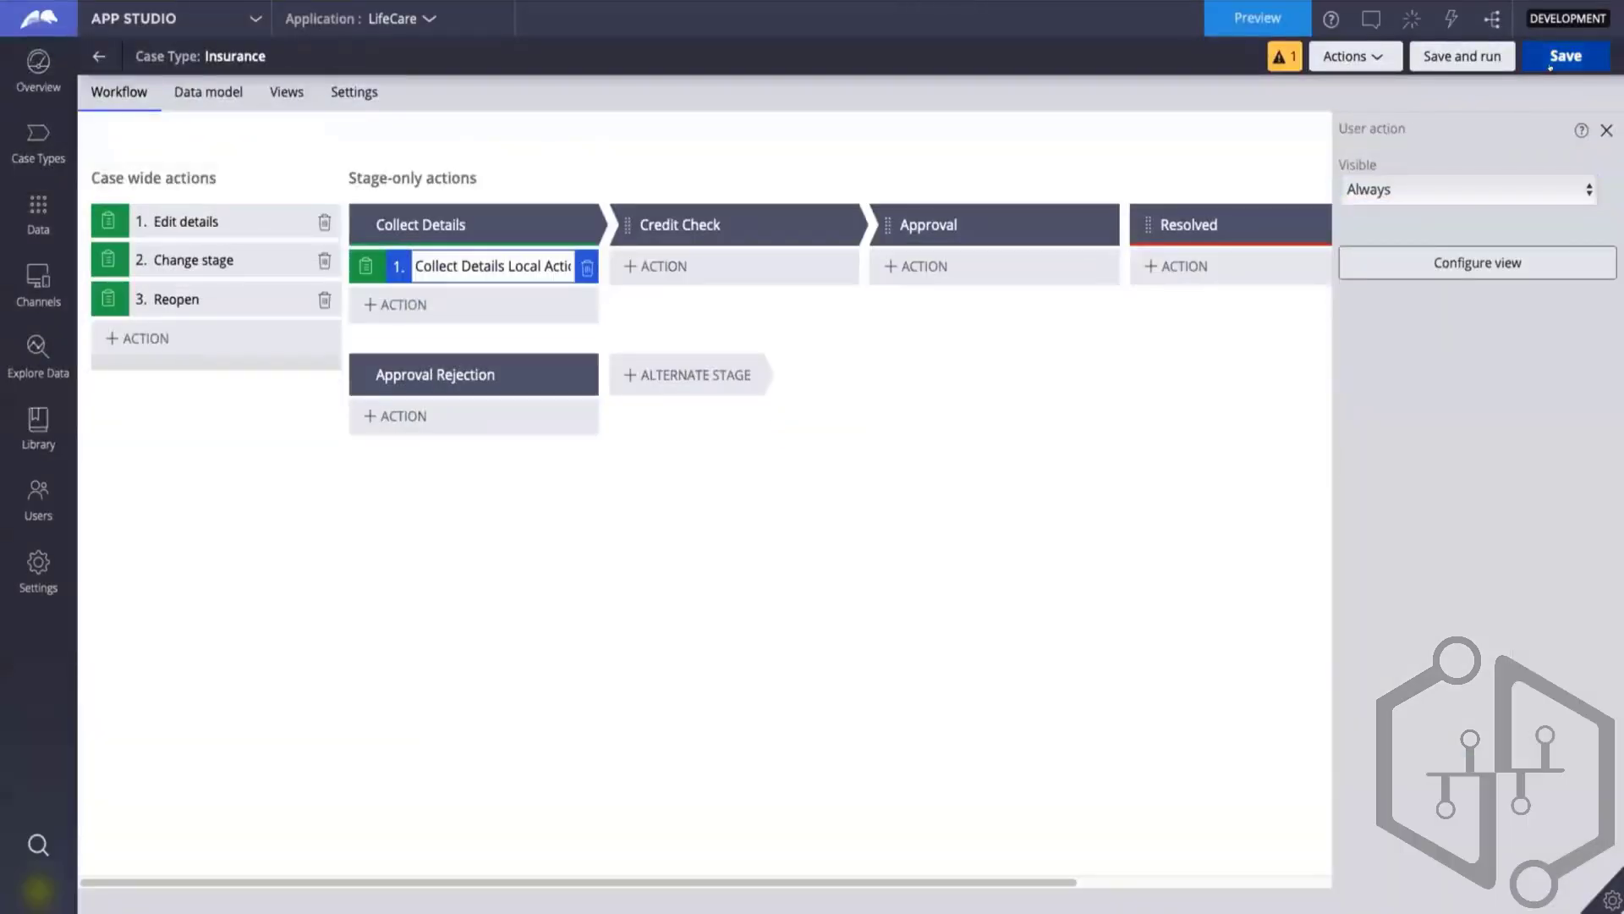
- Save the Insurance case type and reopen the high-priority Insurance case from the worklist in the user portal
{"action": "left_click", "coordinate": [1551, 61]}
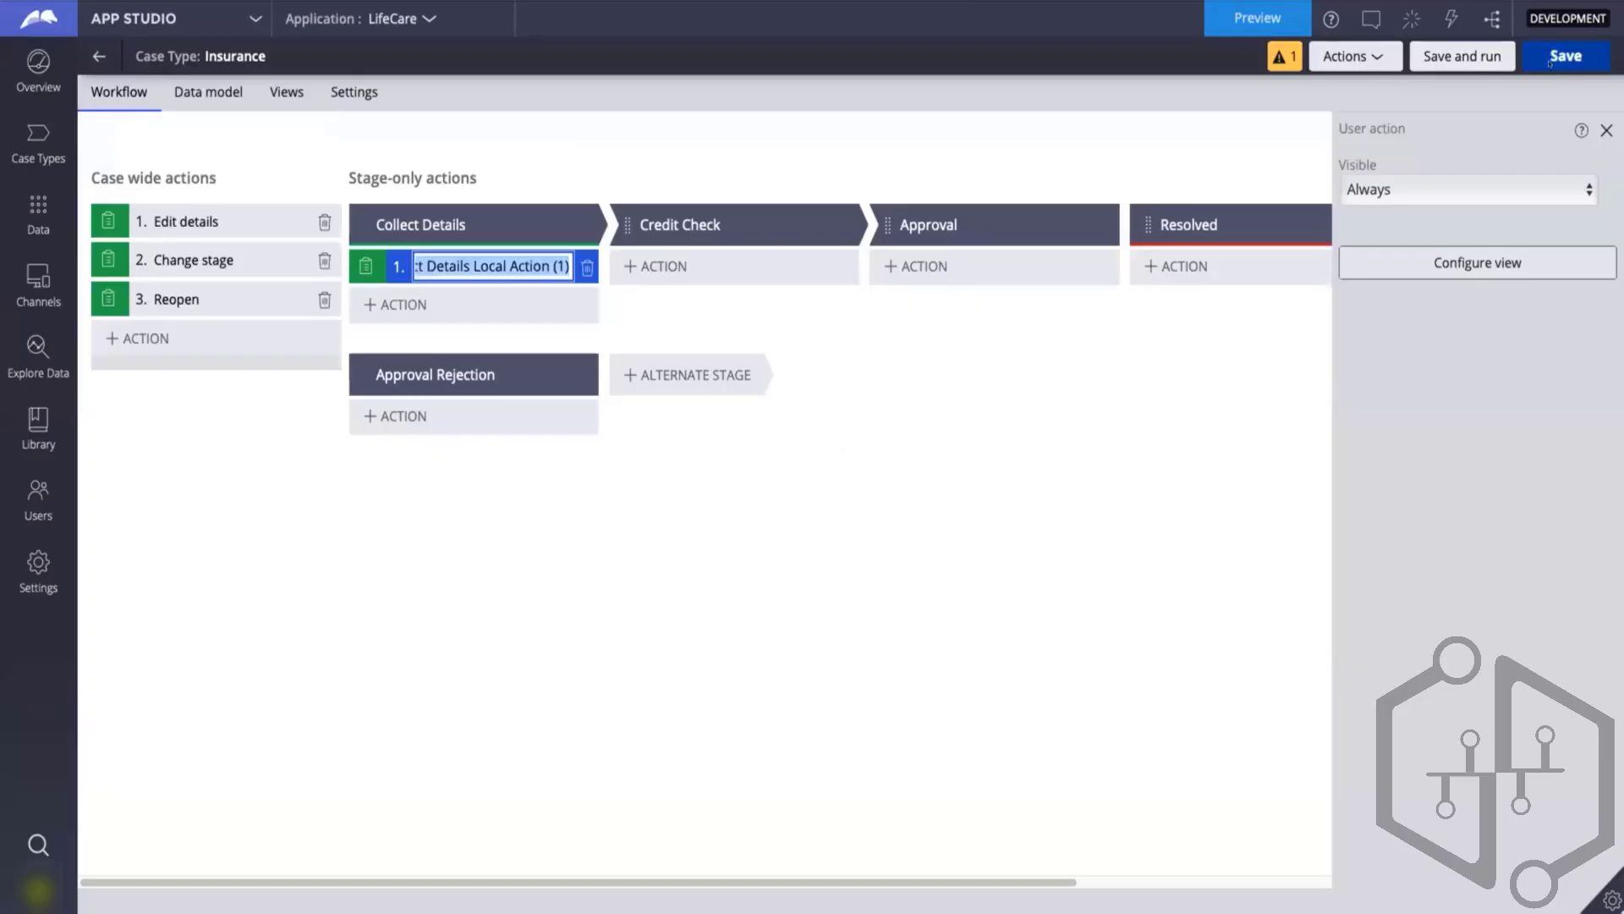
{"action": "left_click", "coordinate": [1532, 56]}
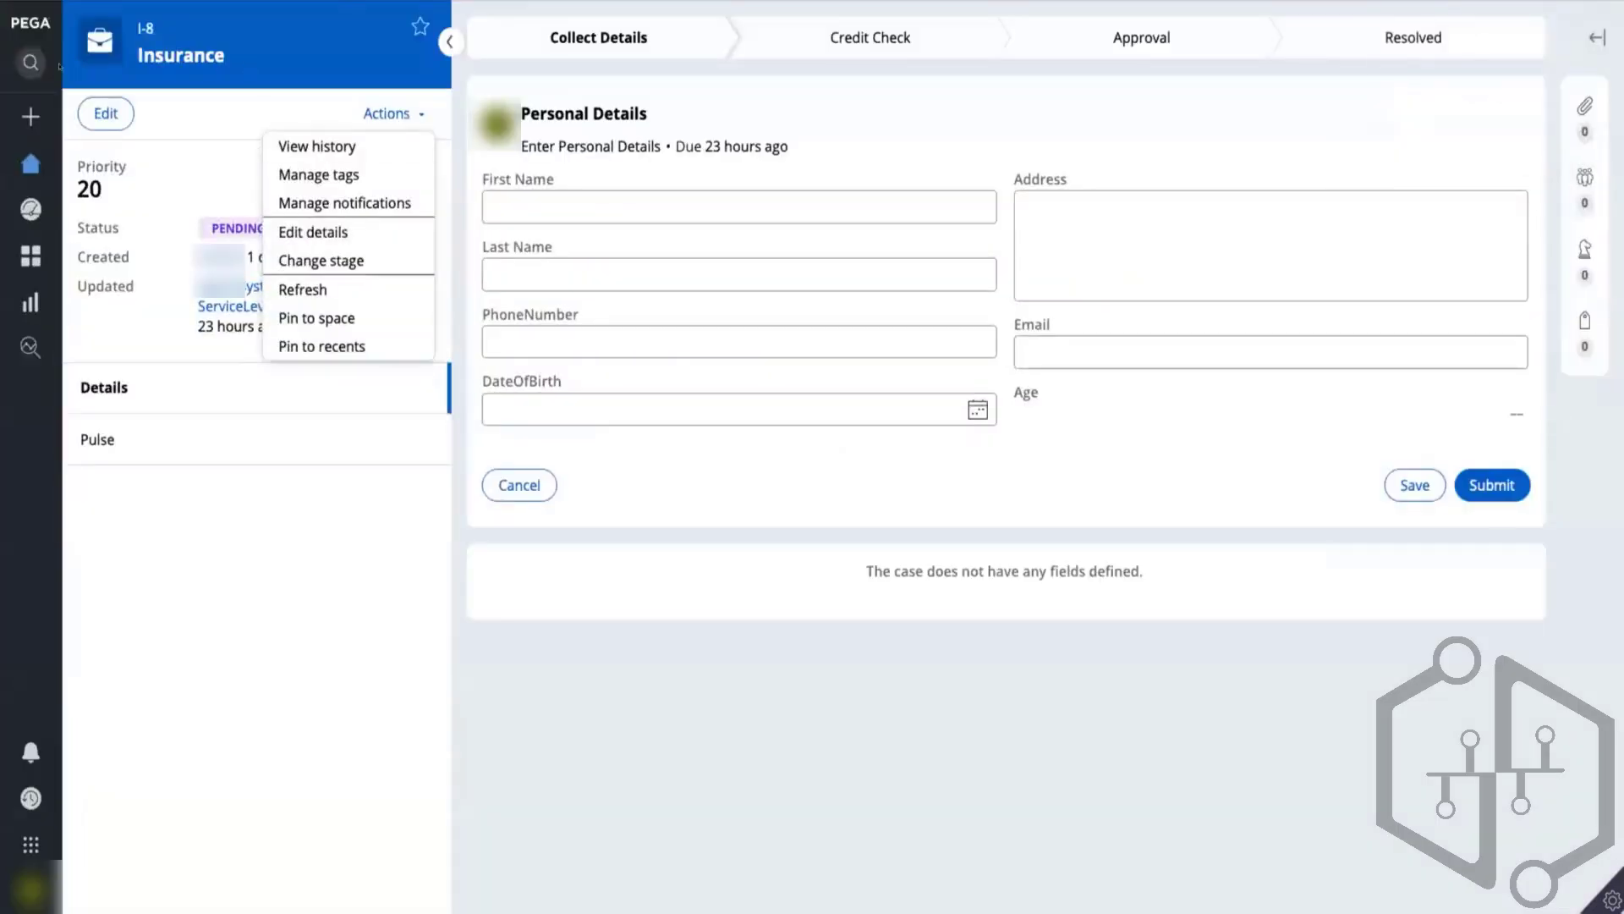
{"action": "left_click", "coordinate": [32, 164]}
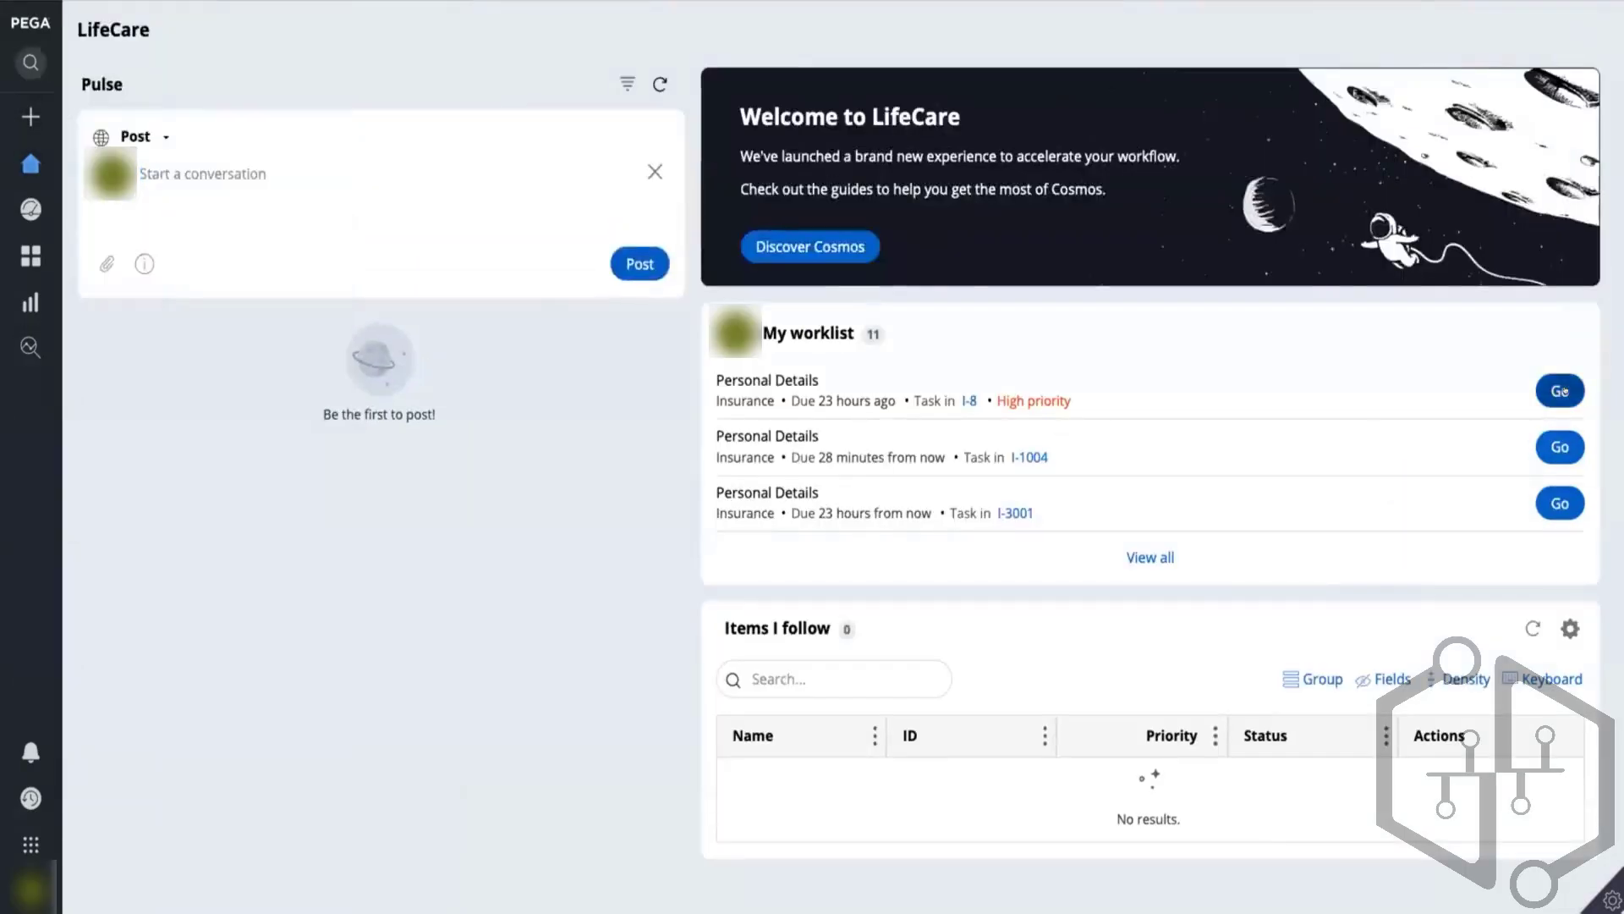
{"action": "left_click", "coordinate": [1562, 391]}
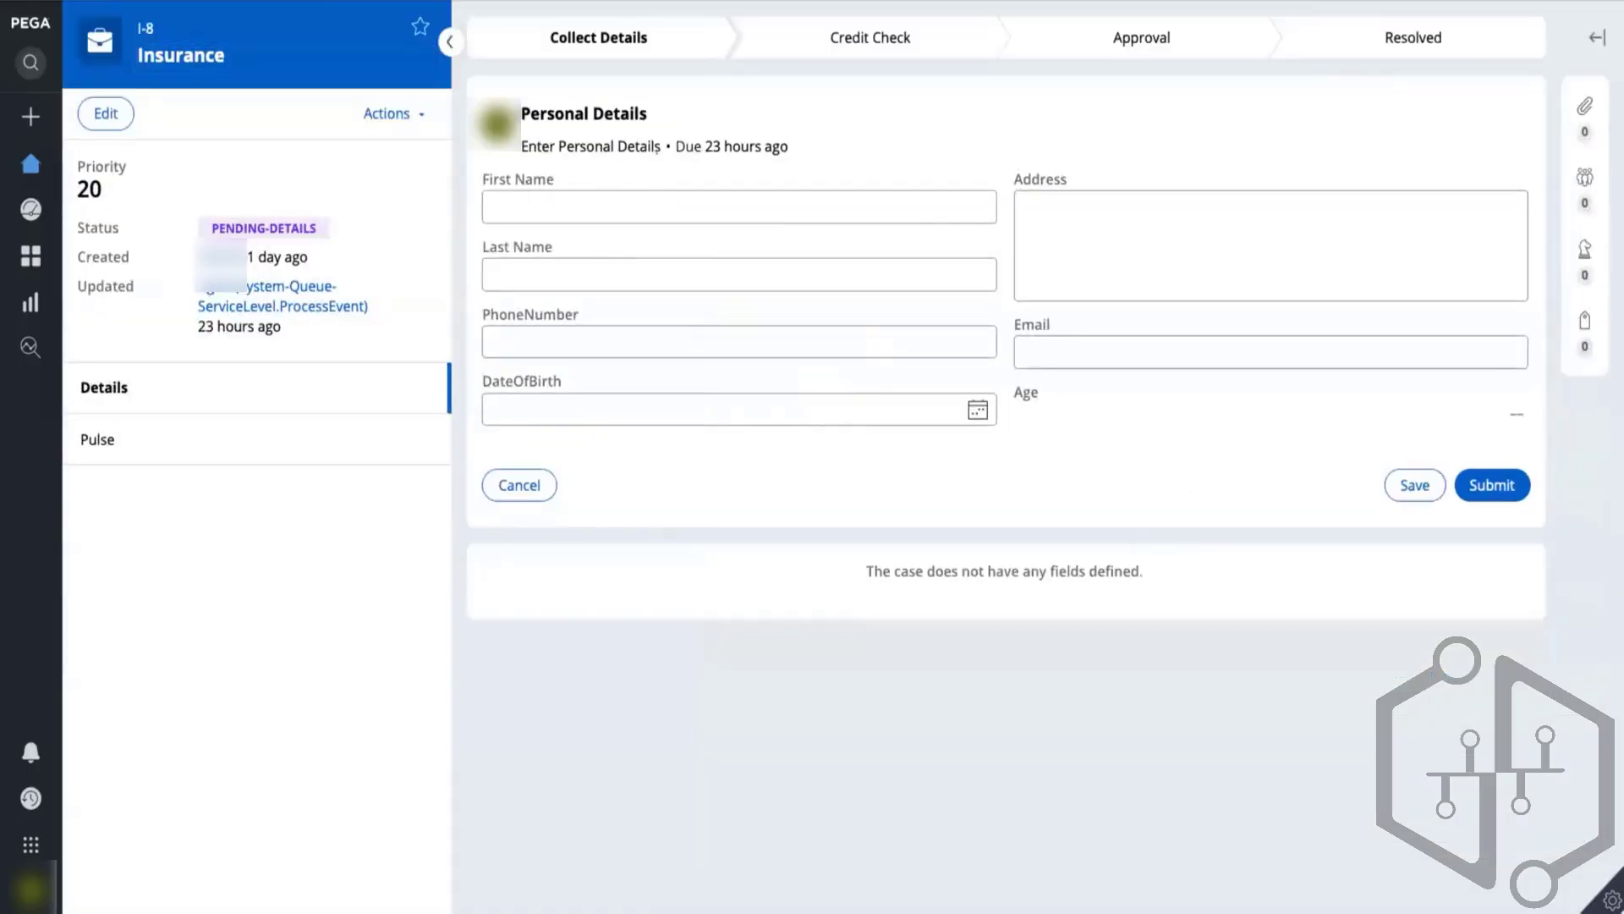
- Run the Collect Details local action on the case and submit it with Address_2 set to "fdfsd"
{"action": "left_click", "coordinate": [387, 112]}
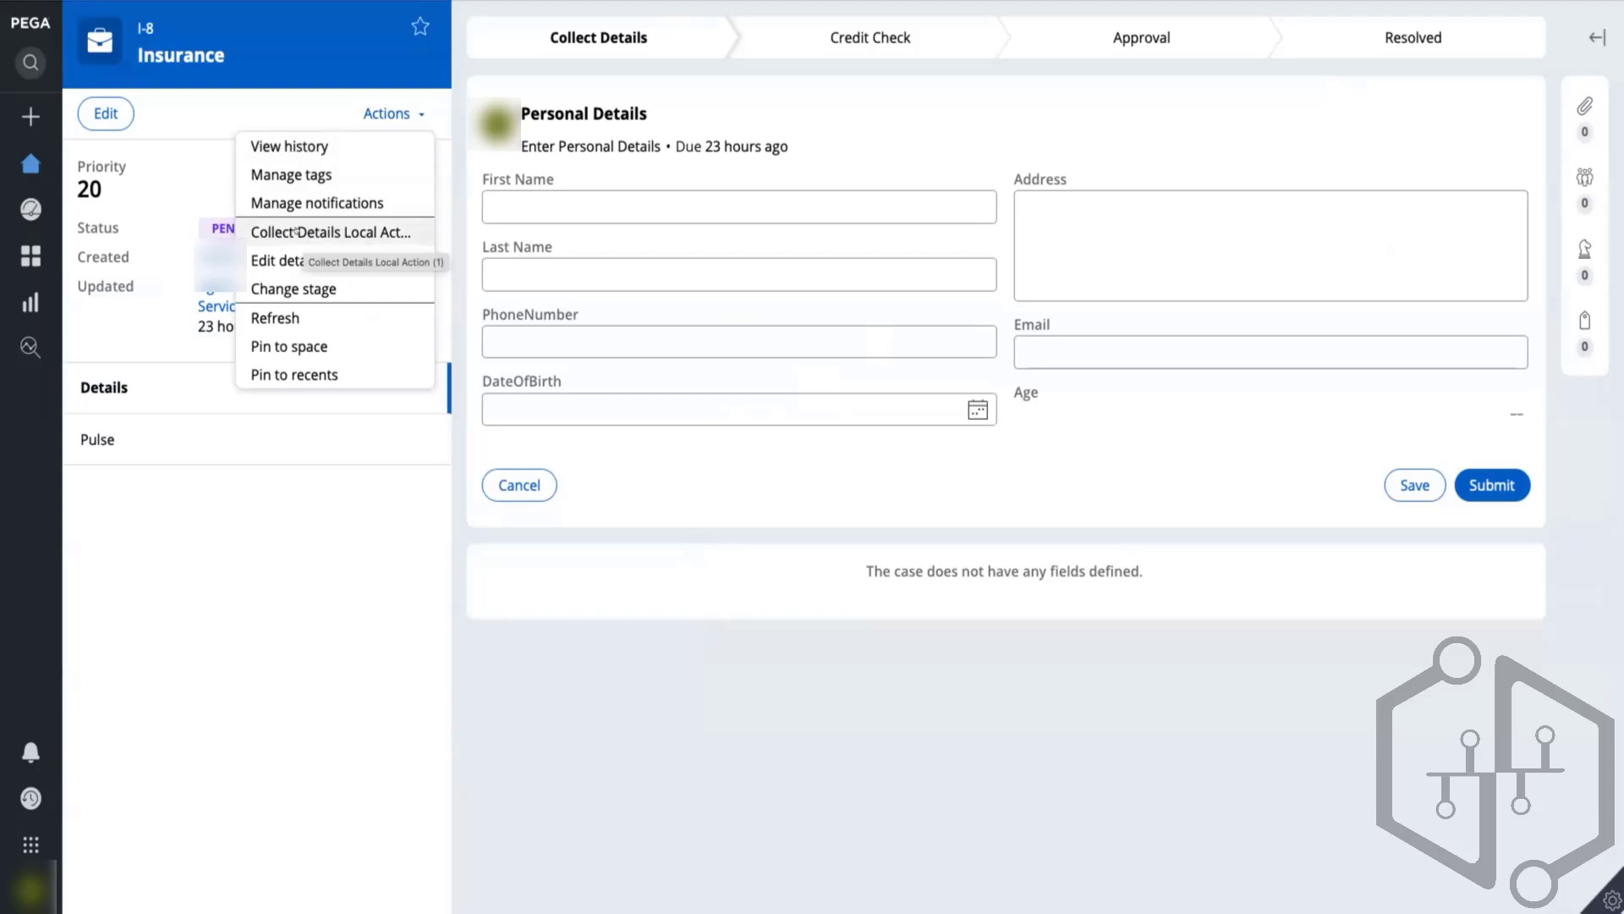
{"action": "left_click", "coordinate": [372, 232]}
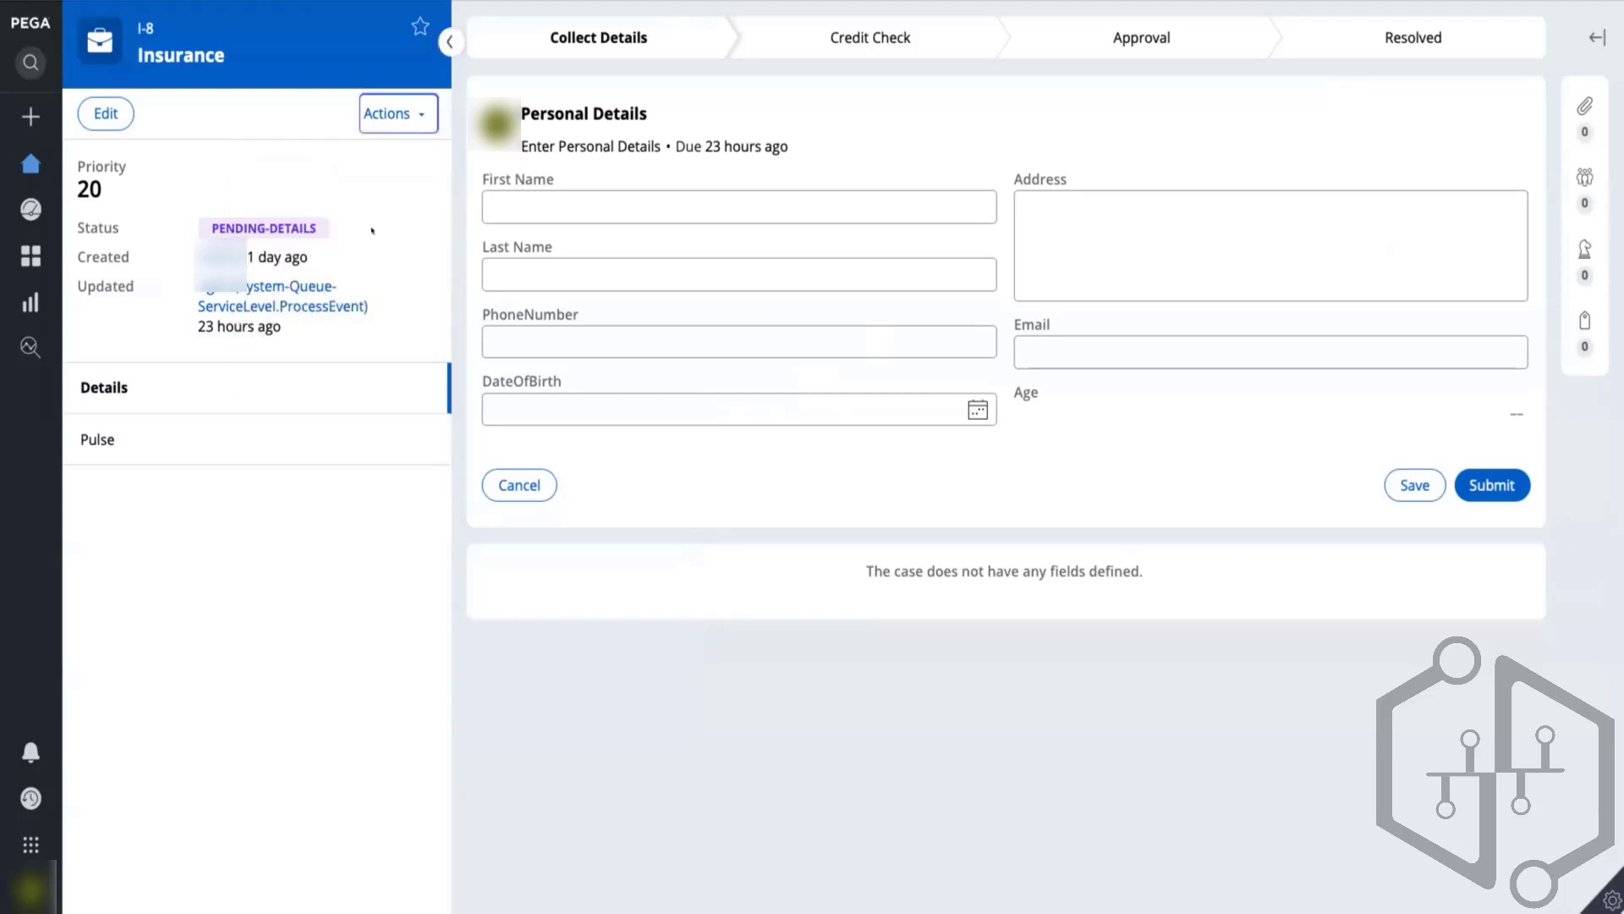
{"action": "left_click", "coordinate": [571, 198]}
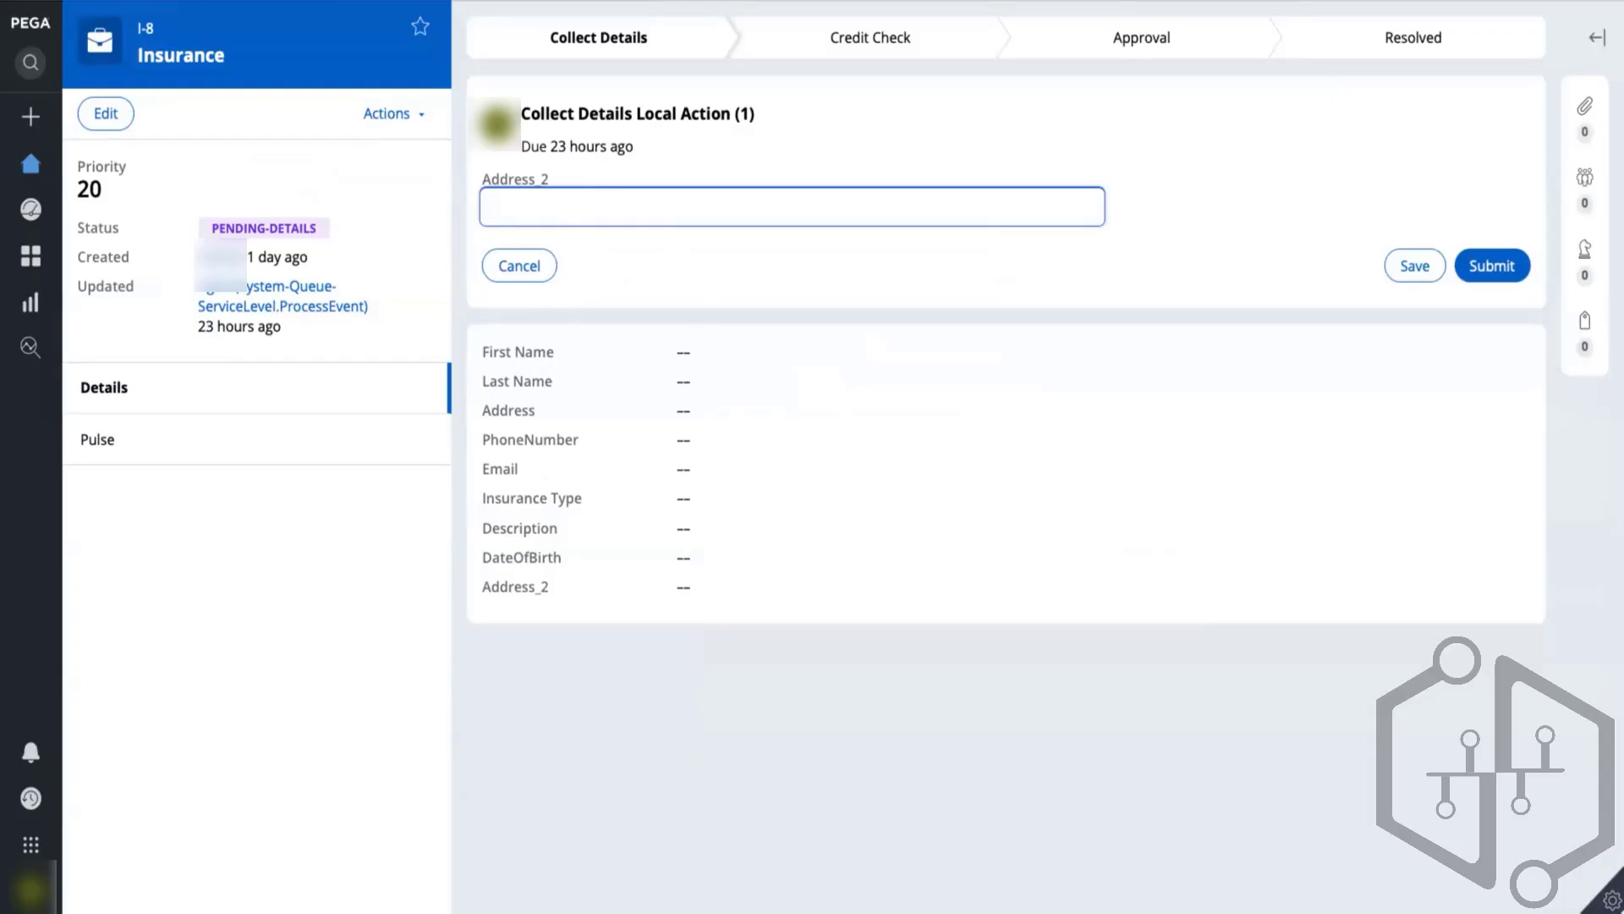
{"action": "type", "text": "fdfsd"}
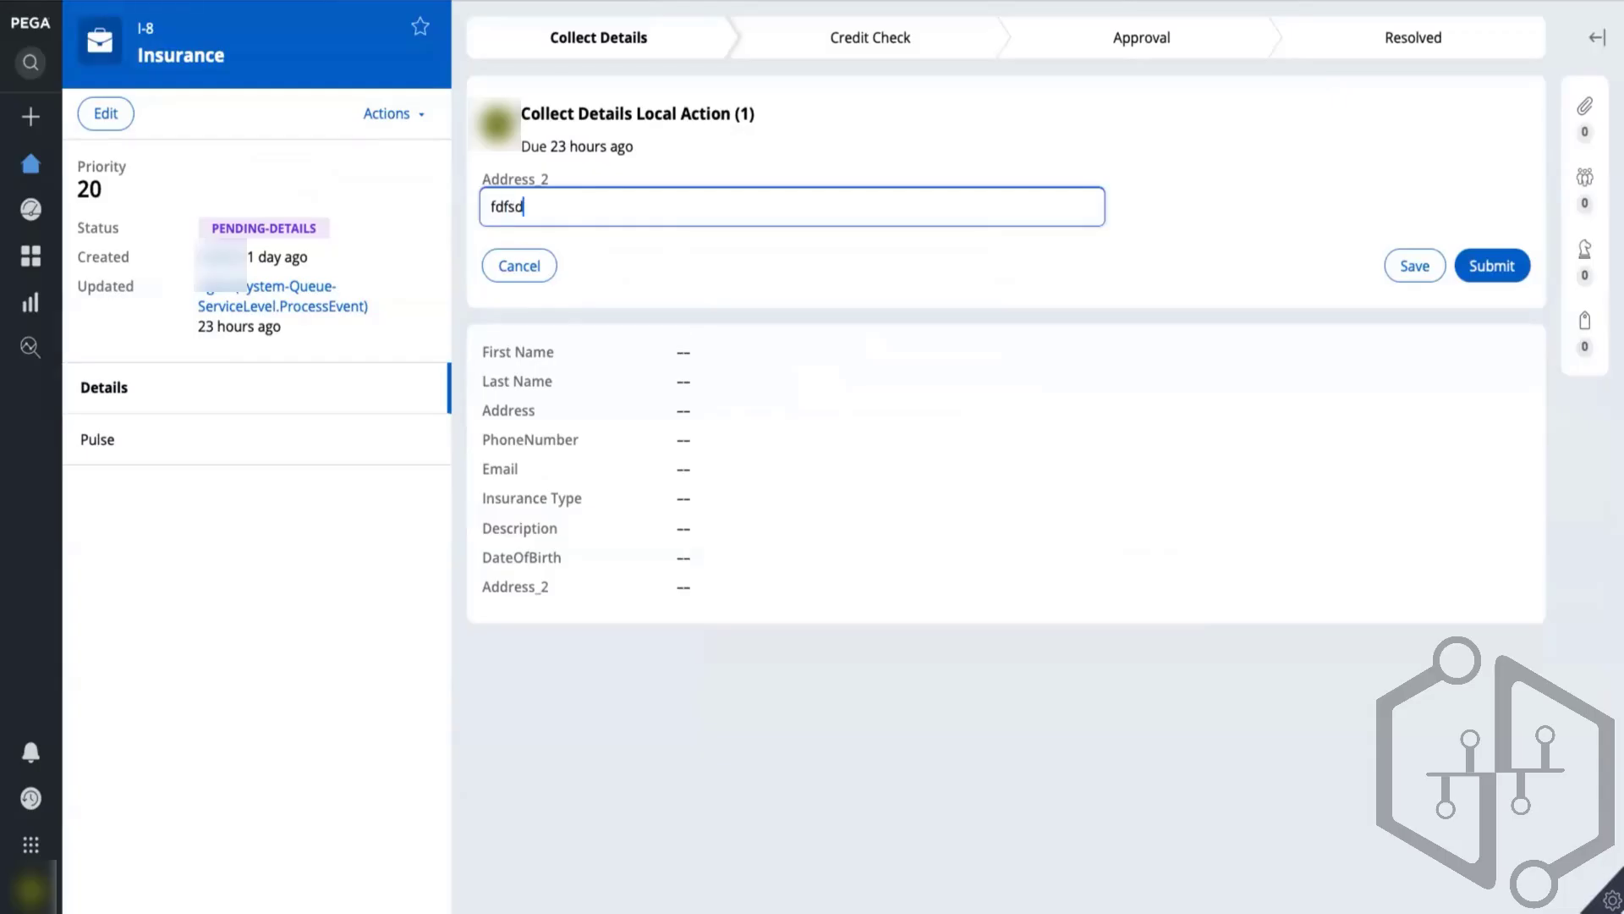
{"action": "left_click", "coordinate": [1486, 265]}
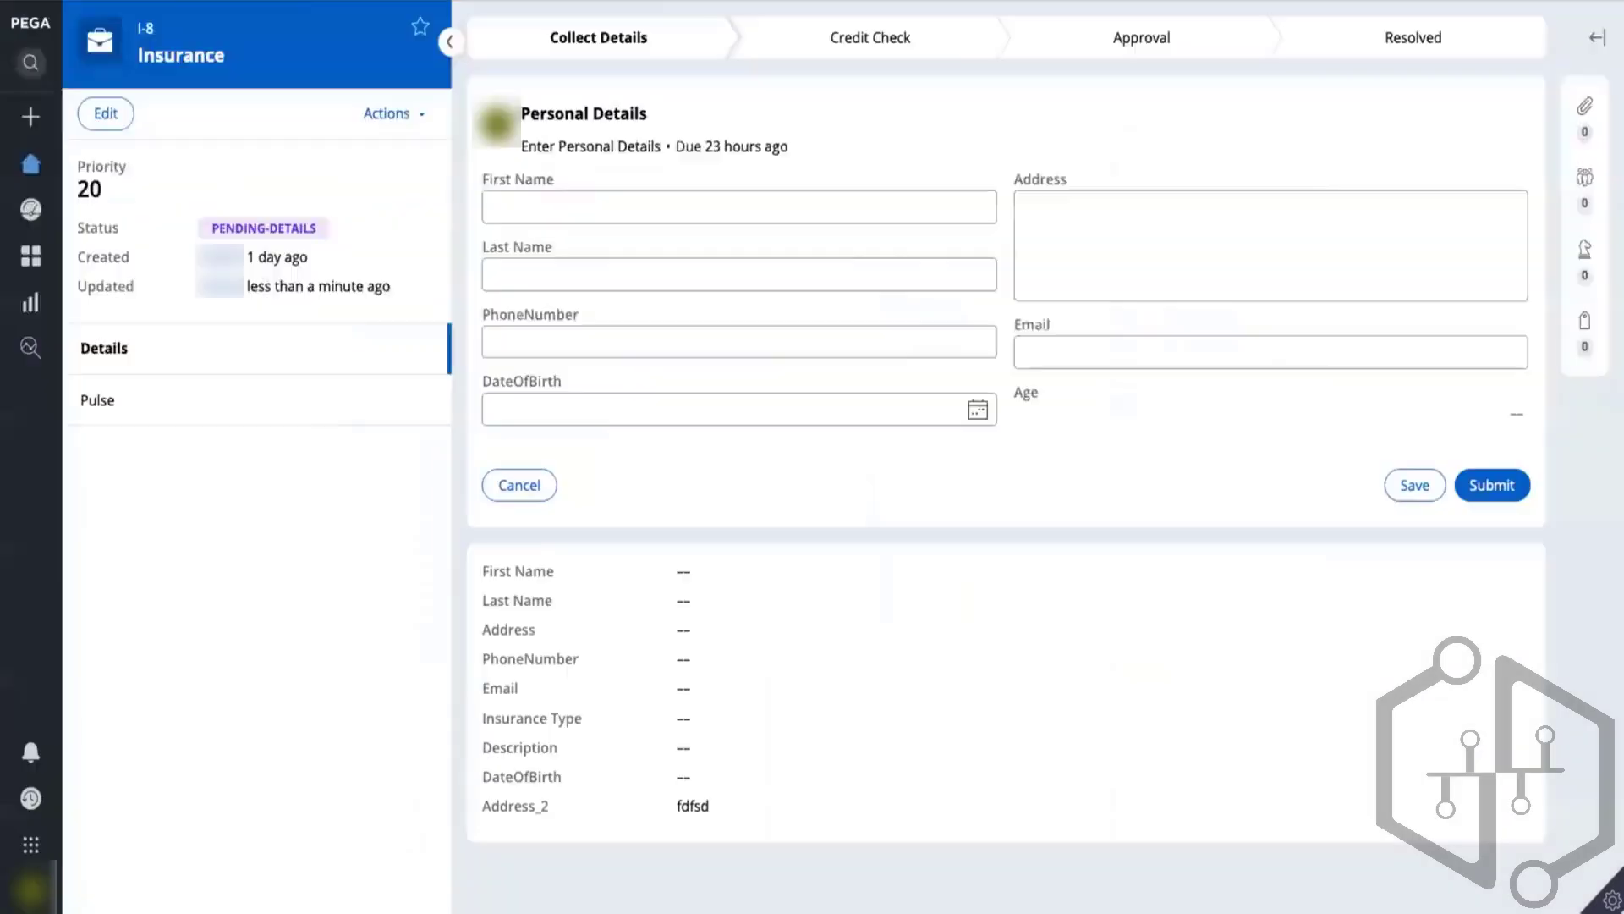
- Submit the blank Personal Details and Insurance Details forms, checking the case's available actions in the Collect Details and Credit Check stages
{"action": "left_click", "coordinate": [1482, 468]}
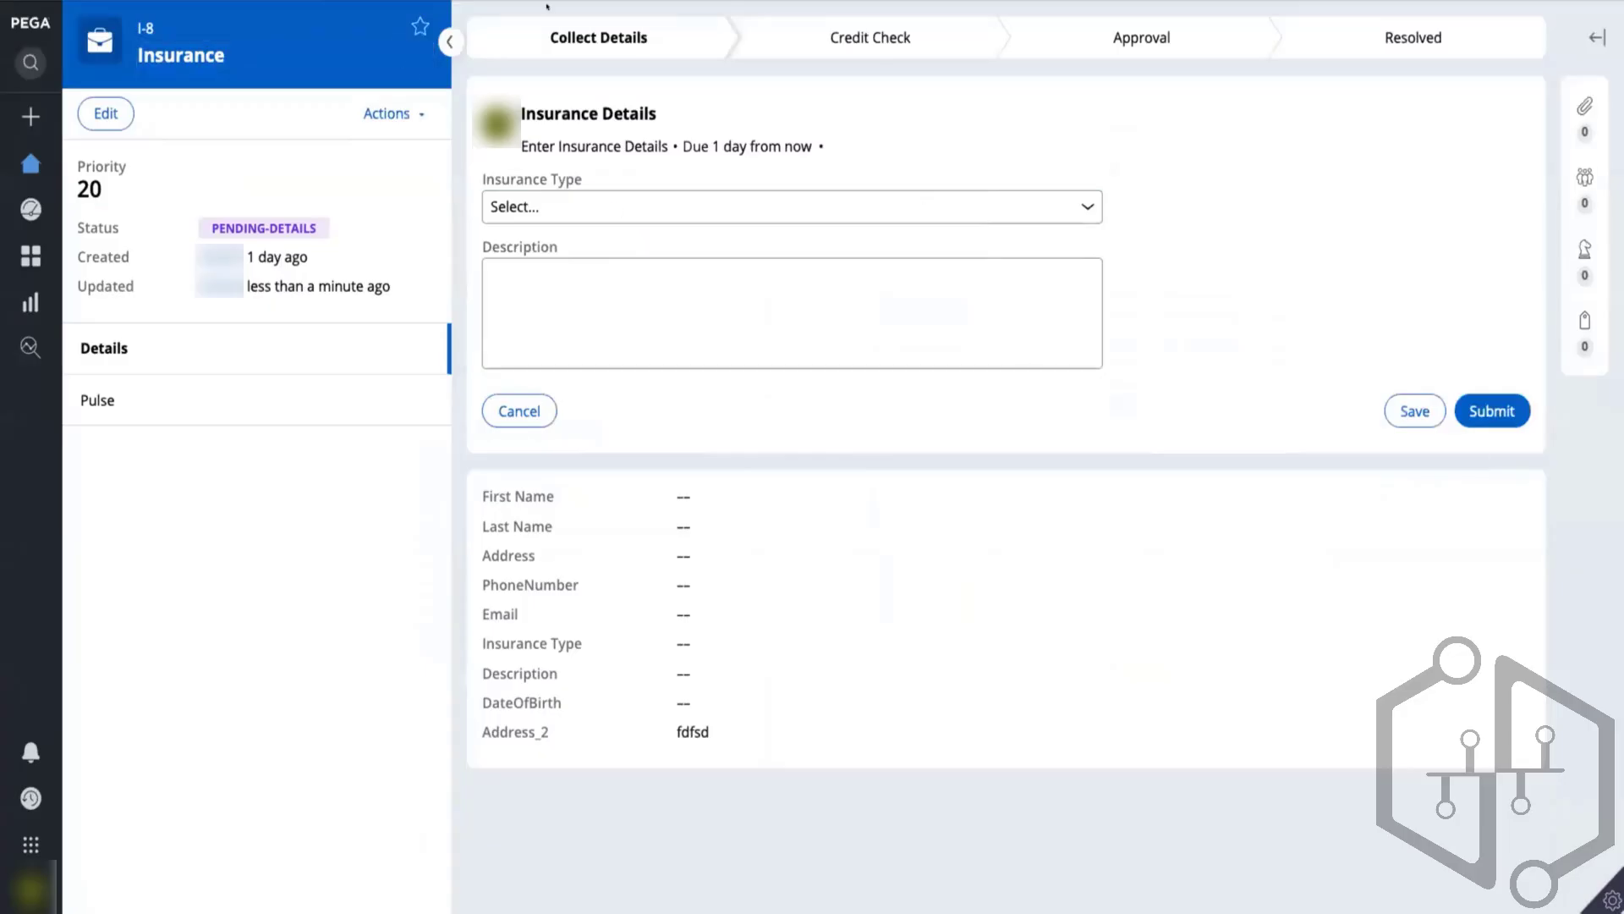
{"action": "left_click", "coordinate": [403, 112]}
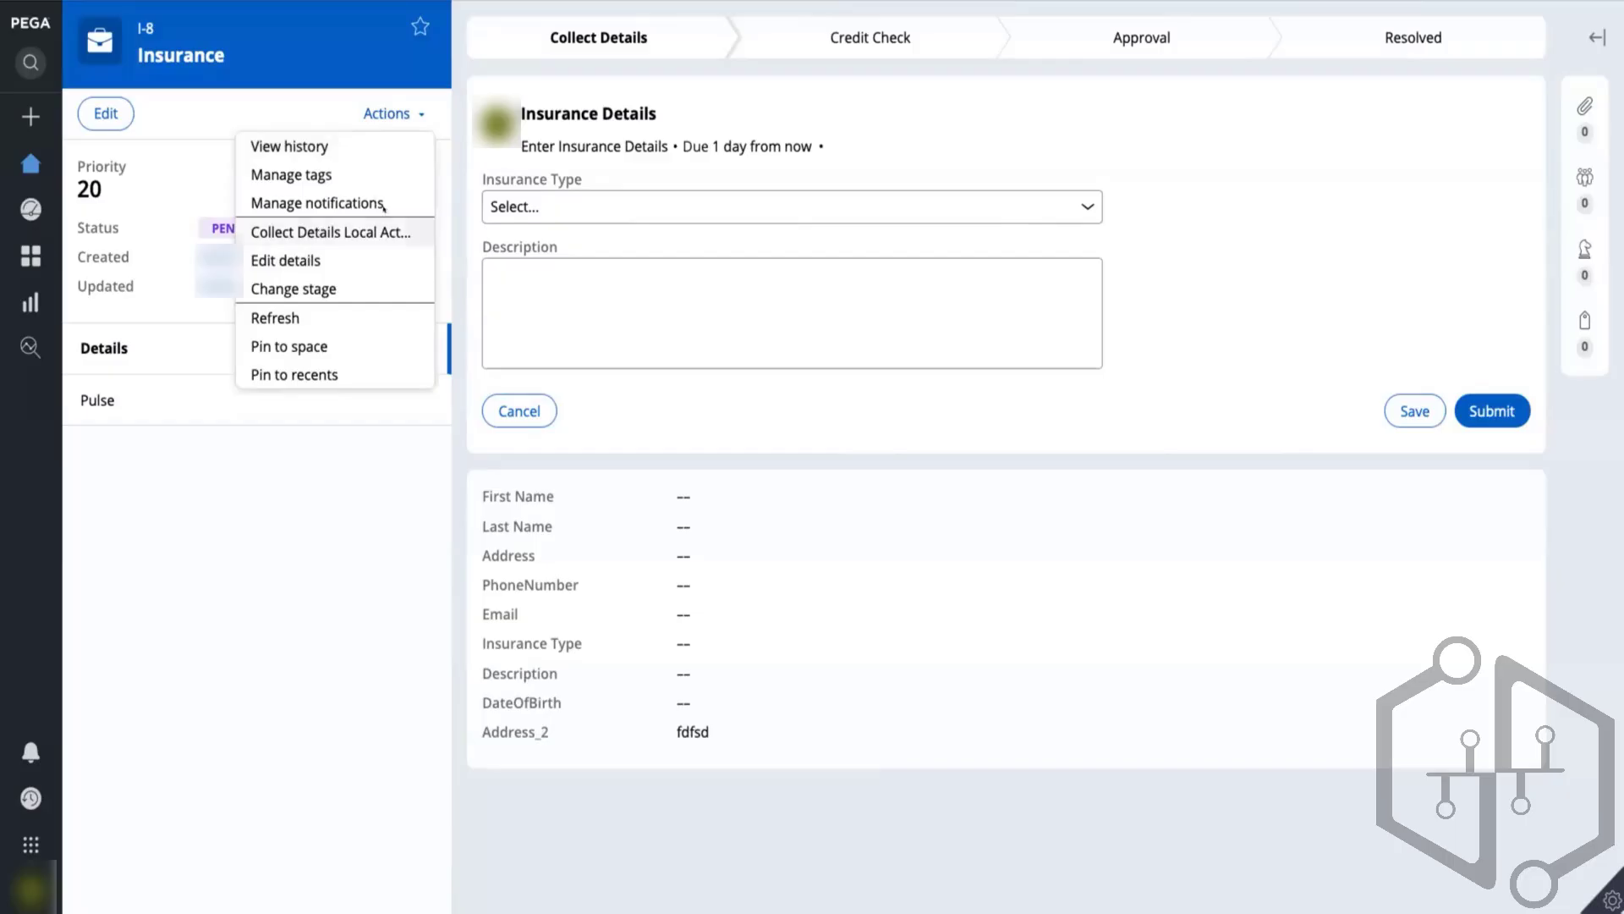
{"action": "left_click", "coordinate": [1388, 345]}
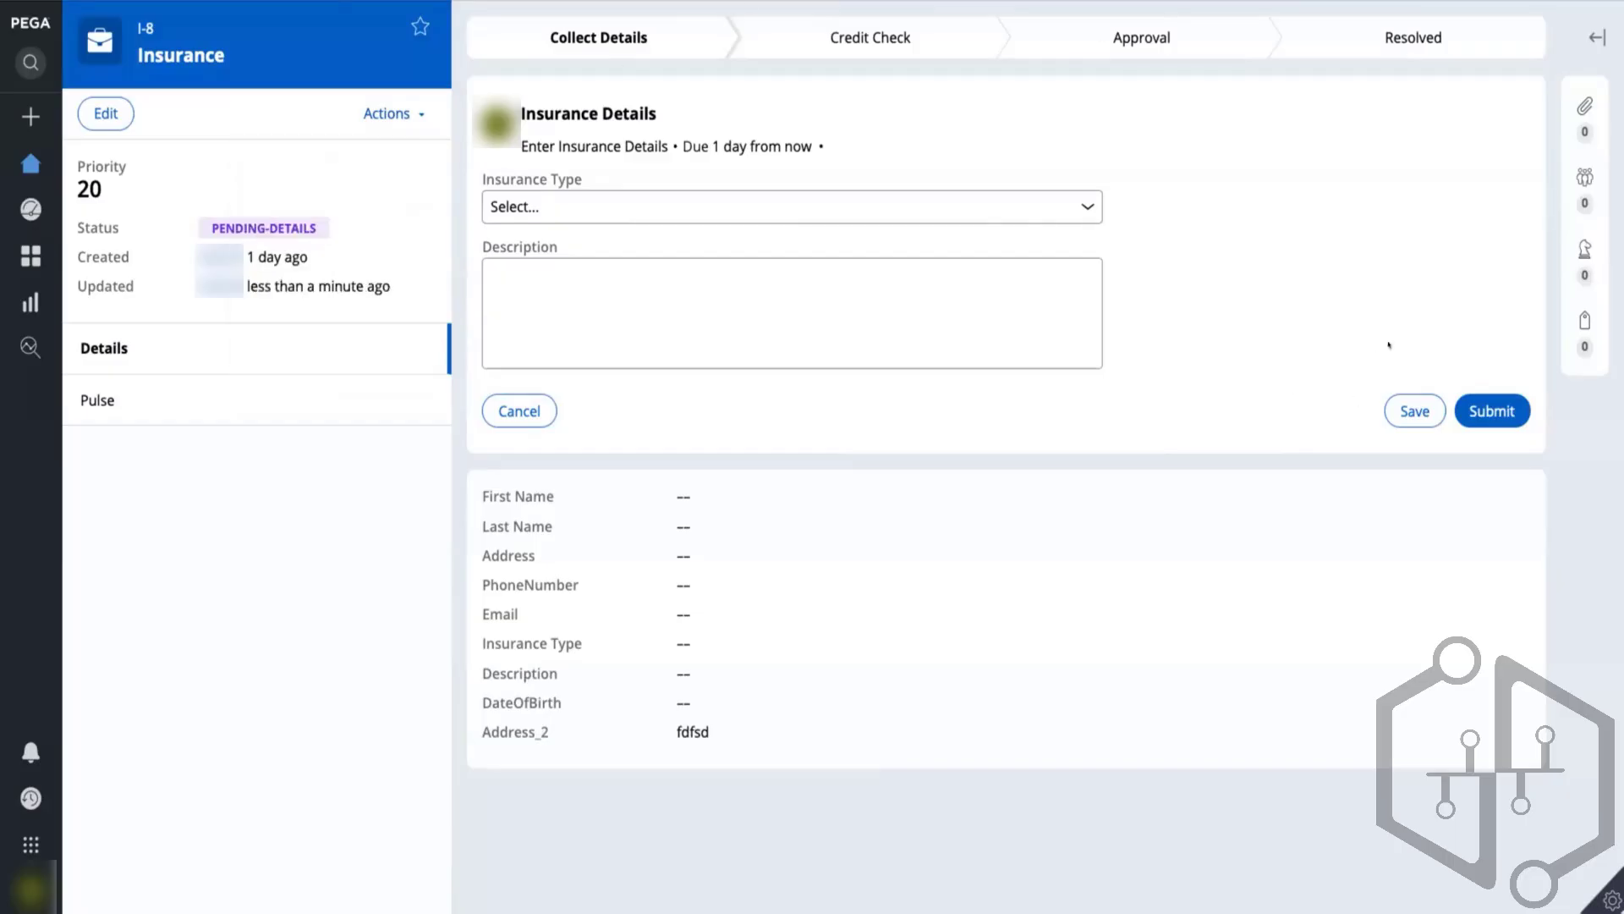
{"action": "left_click", "coordinate": [1493, 404]}
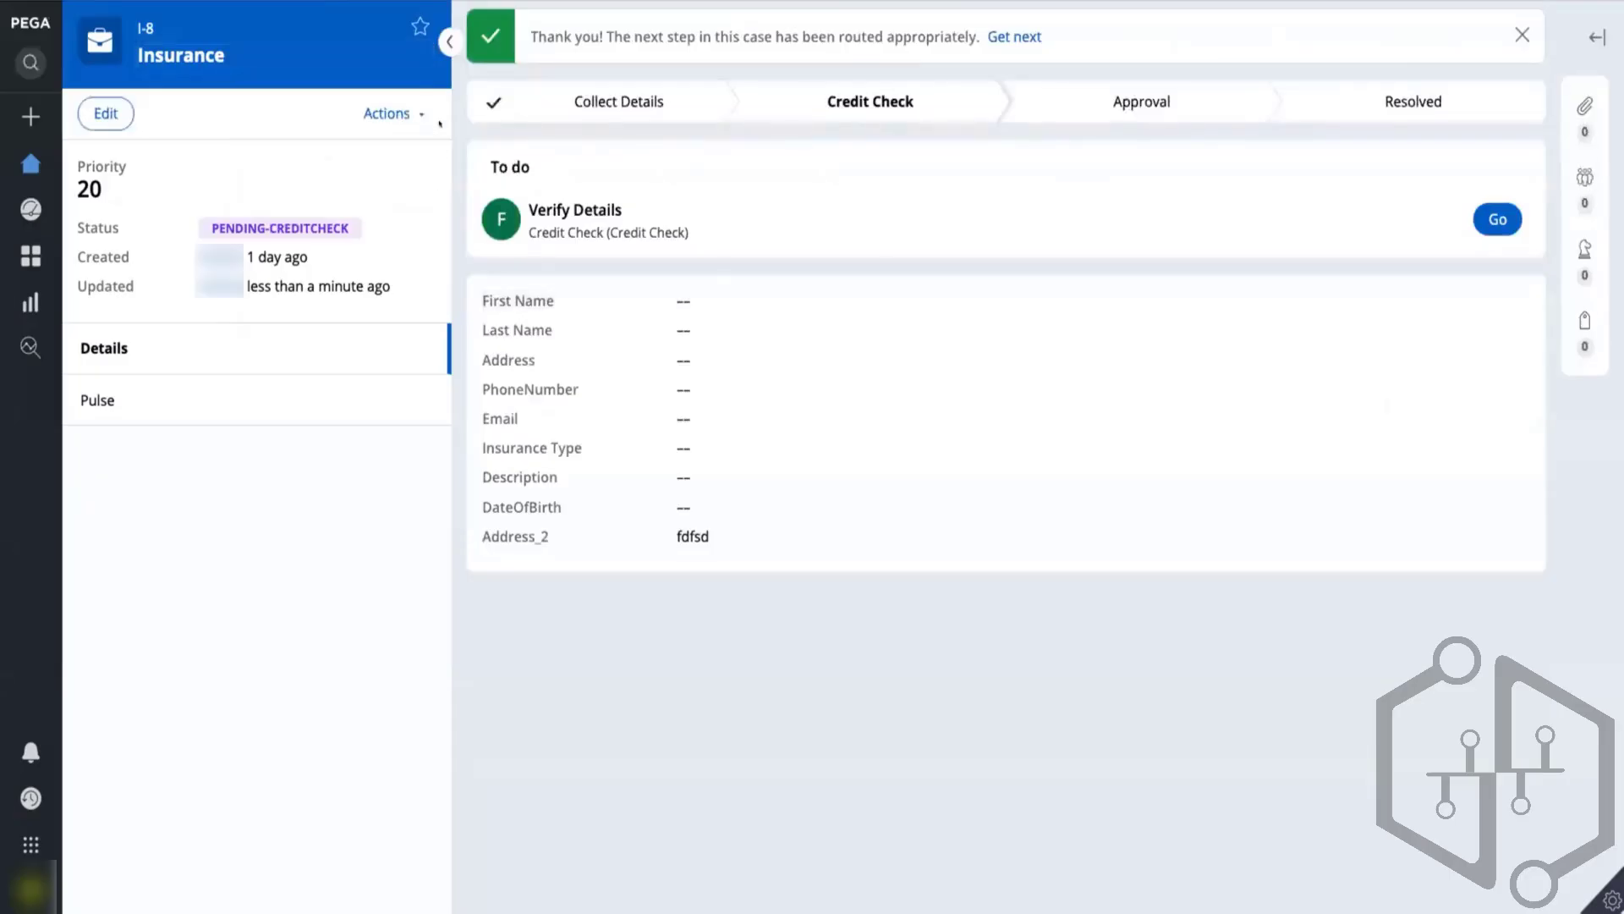
{"action": "left_click", "coordinate": [386, 114]}
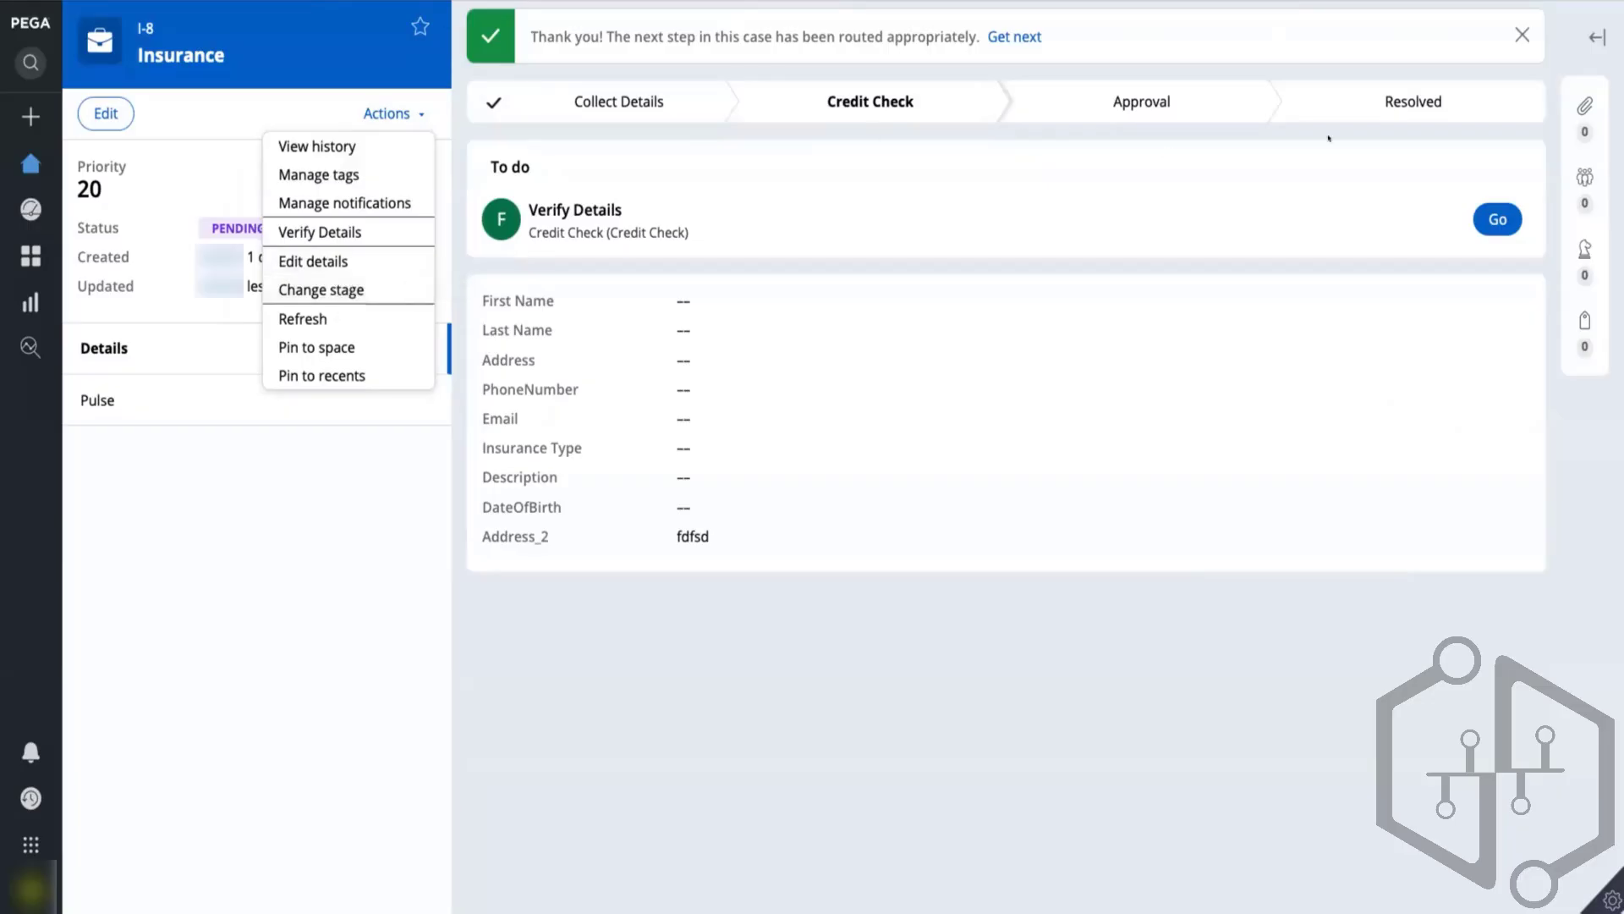
{"action": "left_click", "coordinate": [968, 225]}
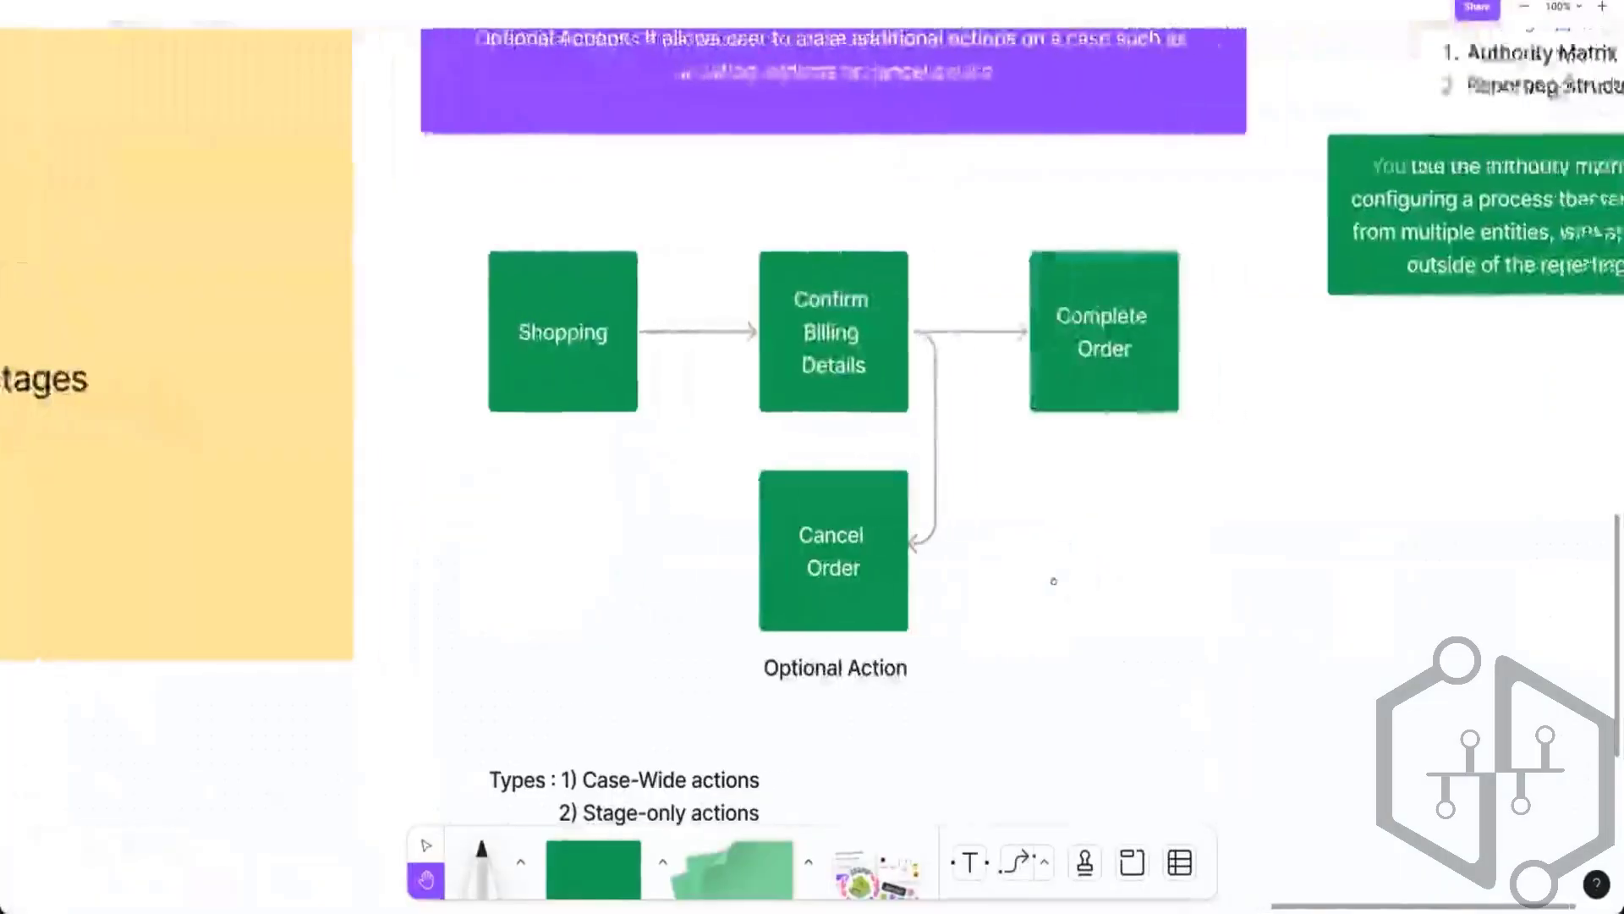
- Switch to the whiteboard and review the optional actions diagram and the notes on cascading approval models
{"action": "scroll", "coordinate": [1051, 573], "scroll_direction": "right", "scroll_amount": 3}
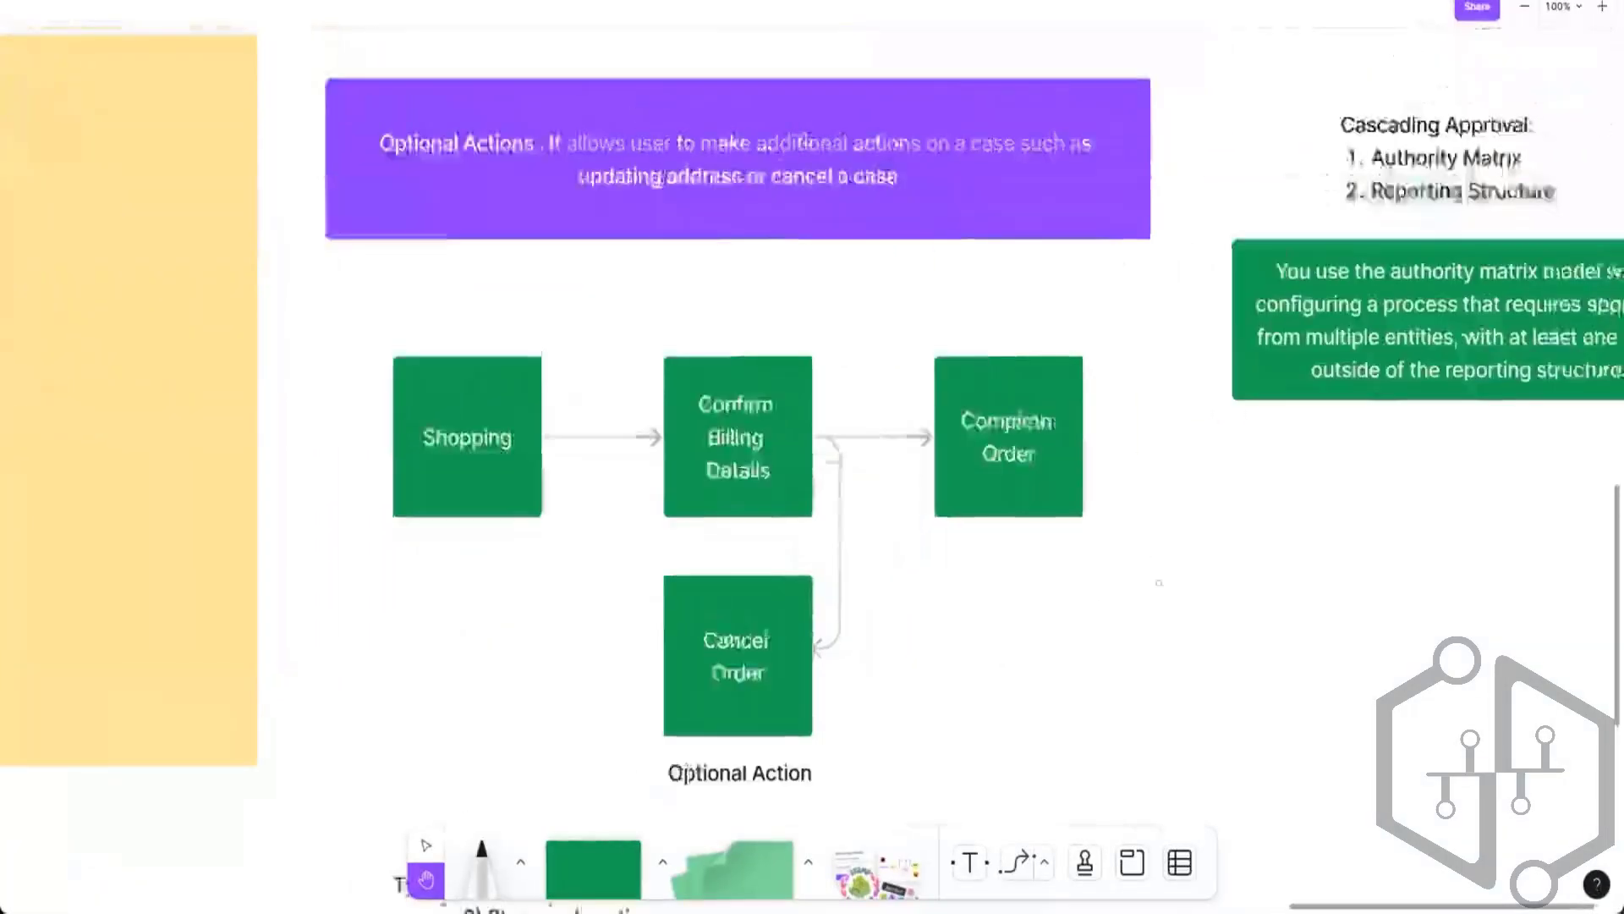
{"action": "scroll", "coordinate": [1176, 550], "scroll_direction": "left", "scroll_amount": 2}
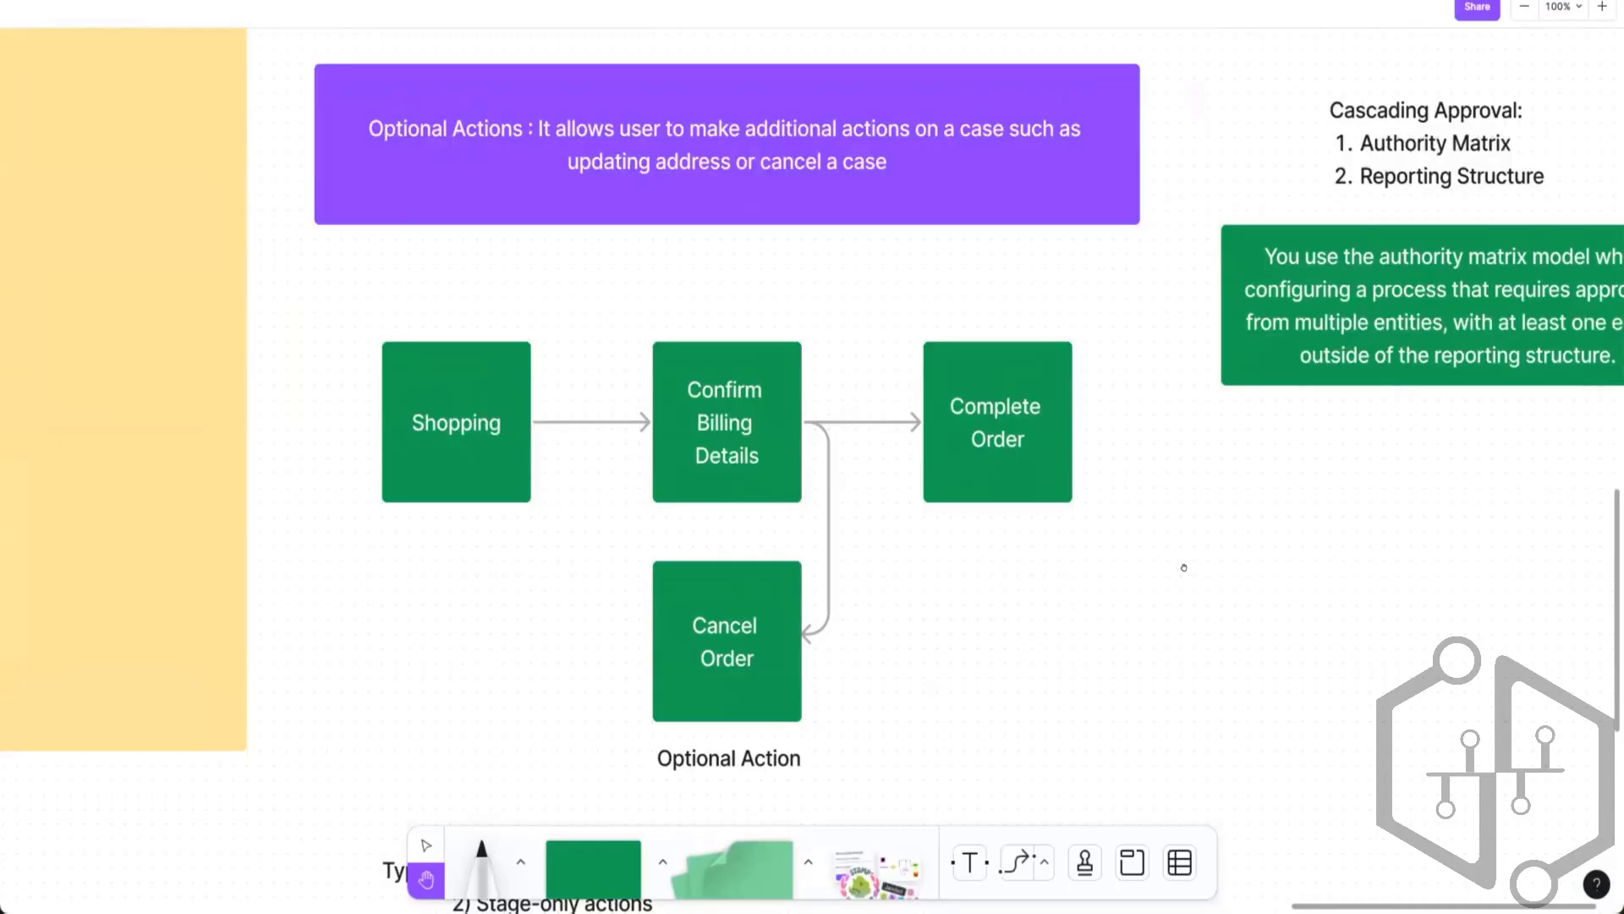
{"action": "mouse_move", "coordinate": [1085, 592]}
{"action": "left_mouse_down"}
{"action": "mouse_move", "coordinate": [1120, 594]}
{"action": "mouse_move", "coordinate": [1103, 595]}
{"action": "left_mouse_up"}
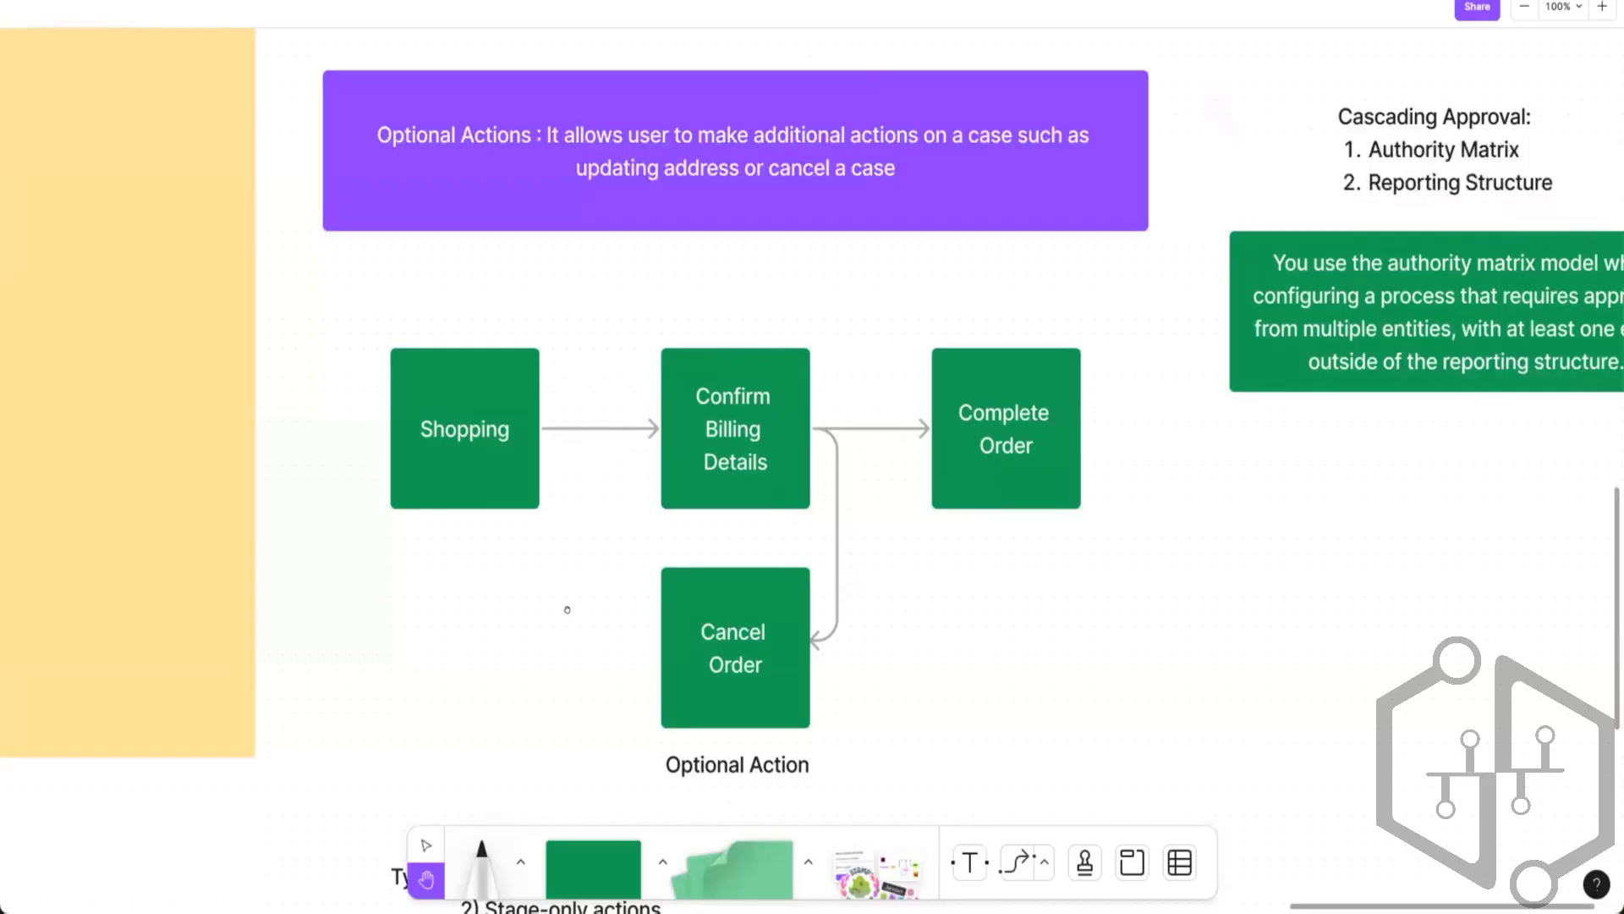
{"action": "scroll", "coordinate": [616, 406], "scroll_direction": "down", "scroll_amount": 1}
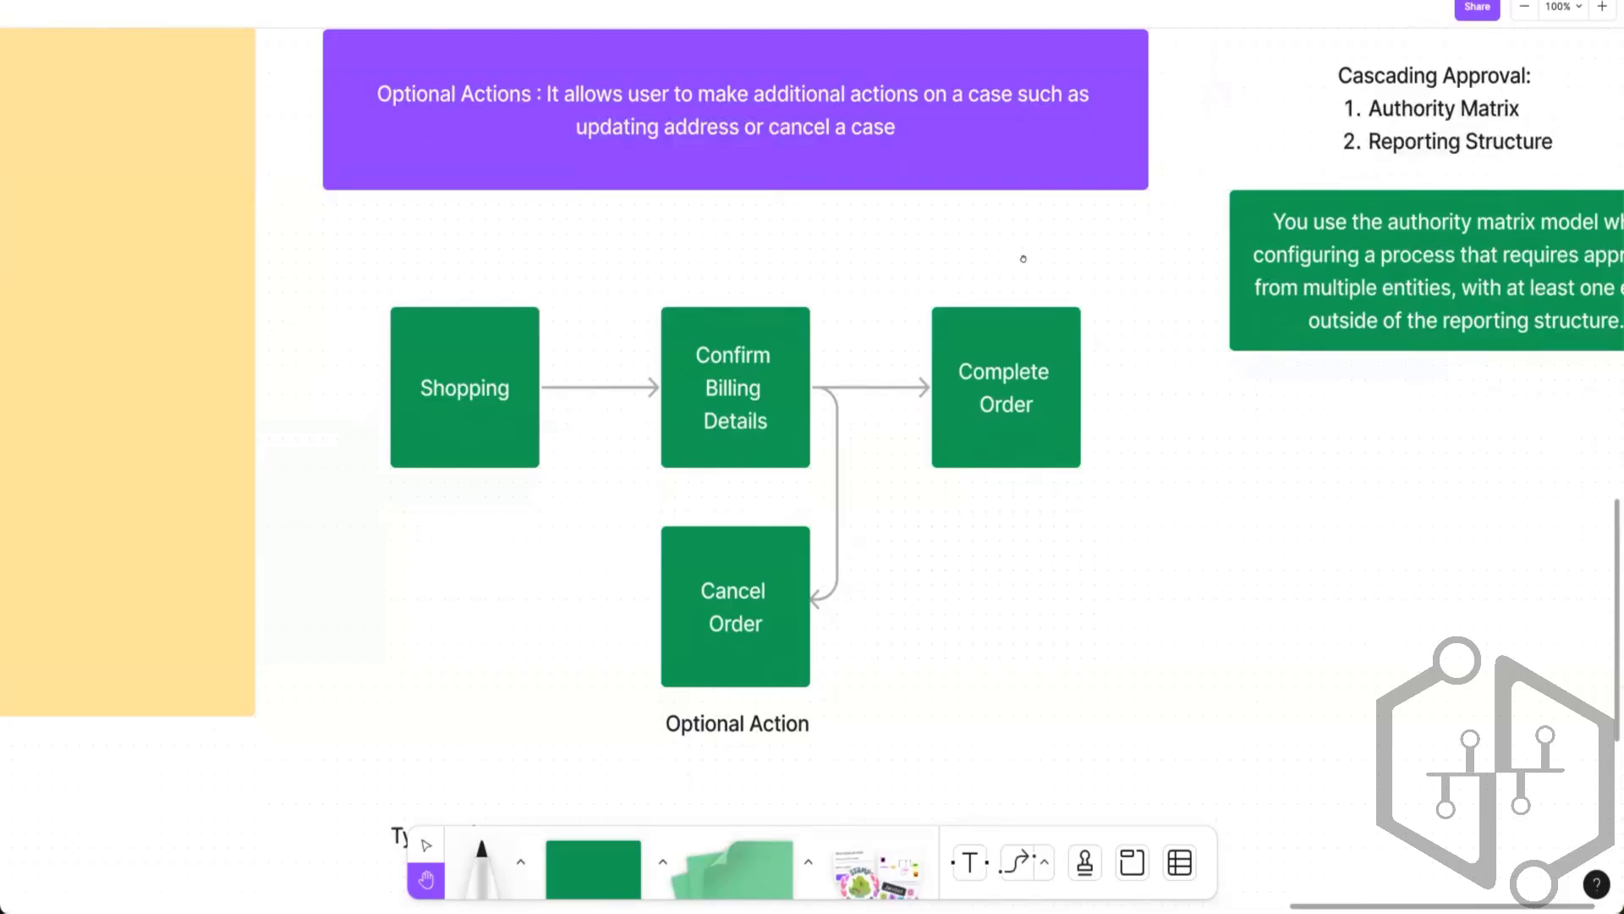
{"action": "scroll", "coordinate": [1023, 258], "scroll_direction": "right", "scroll_amount": 10}
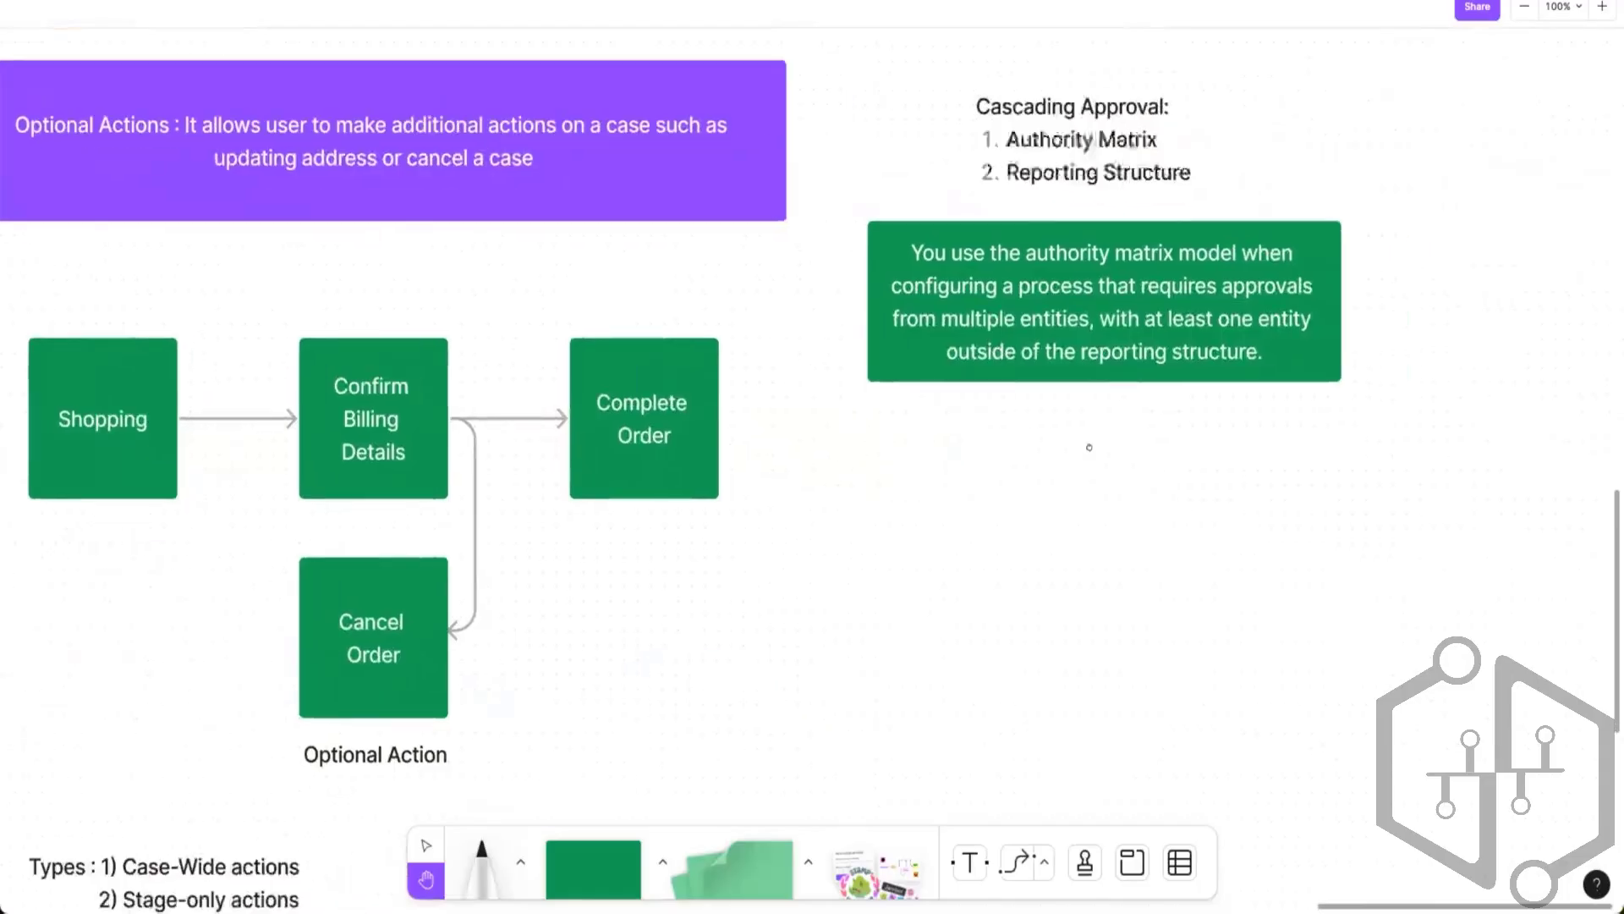
{"action": "scroll", "coordinate": [1089, 447], "scroll_direction": "right", "scroll_amount": 5}
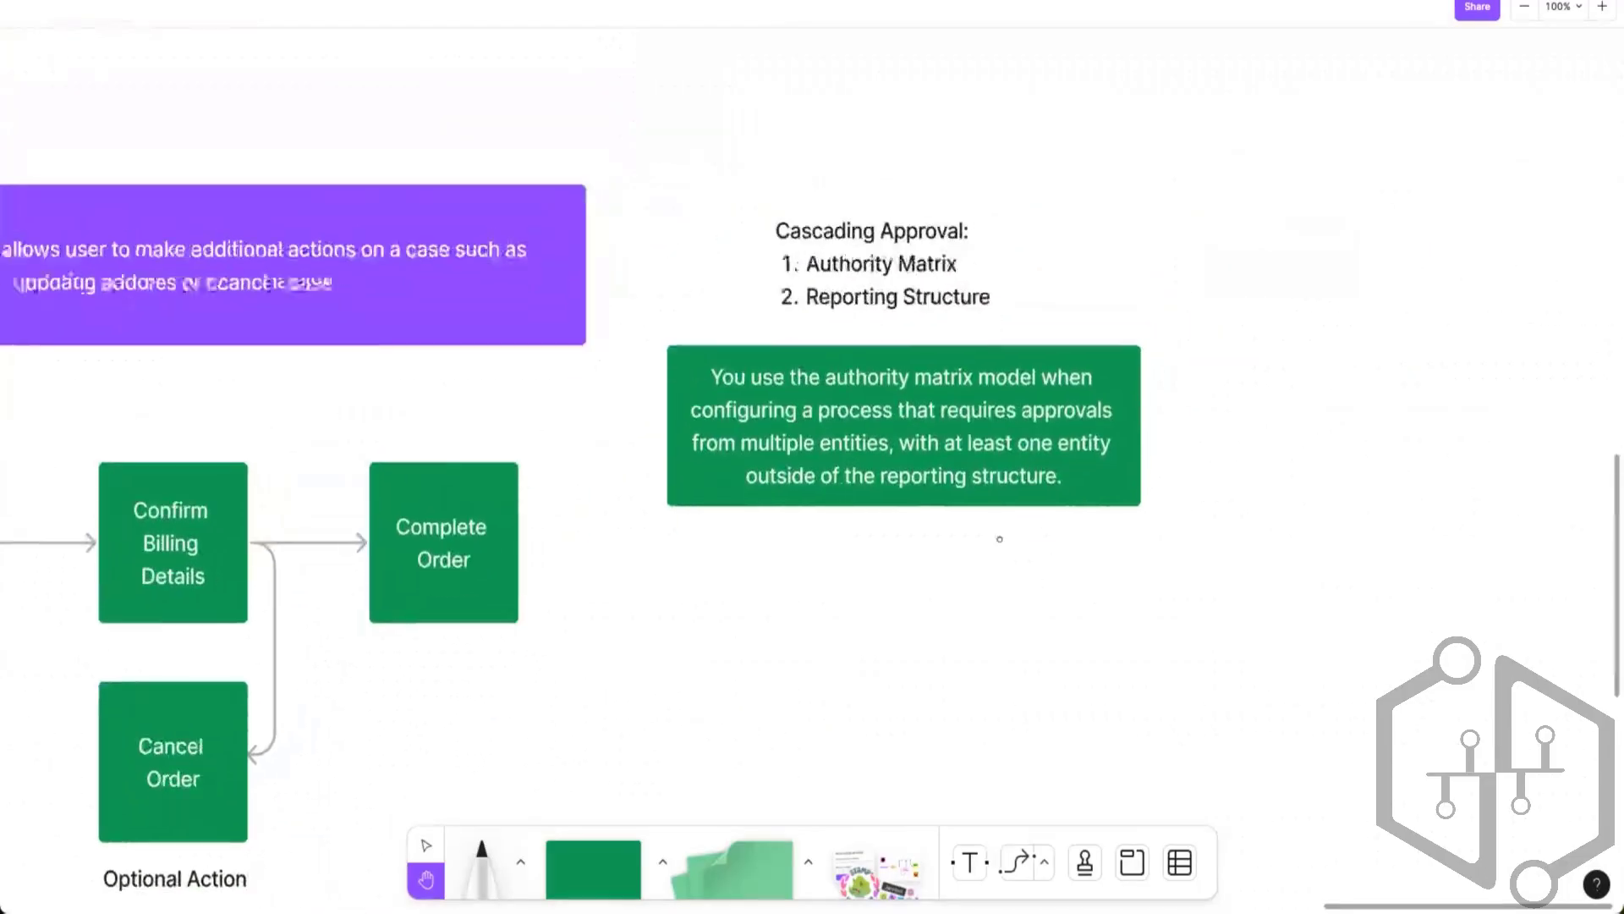
{"action": "scroll", "coordinate": [999, 539], "scroll_direction": "right", "scroll_amount": 2}
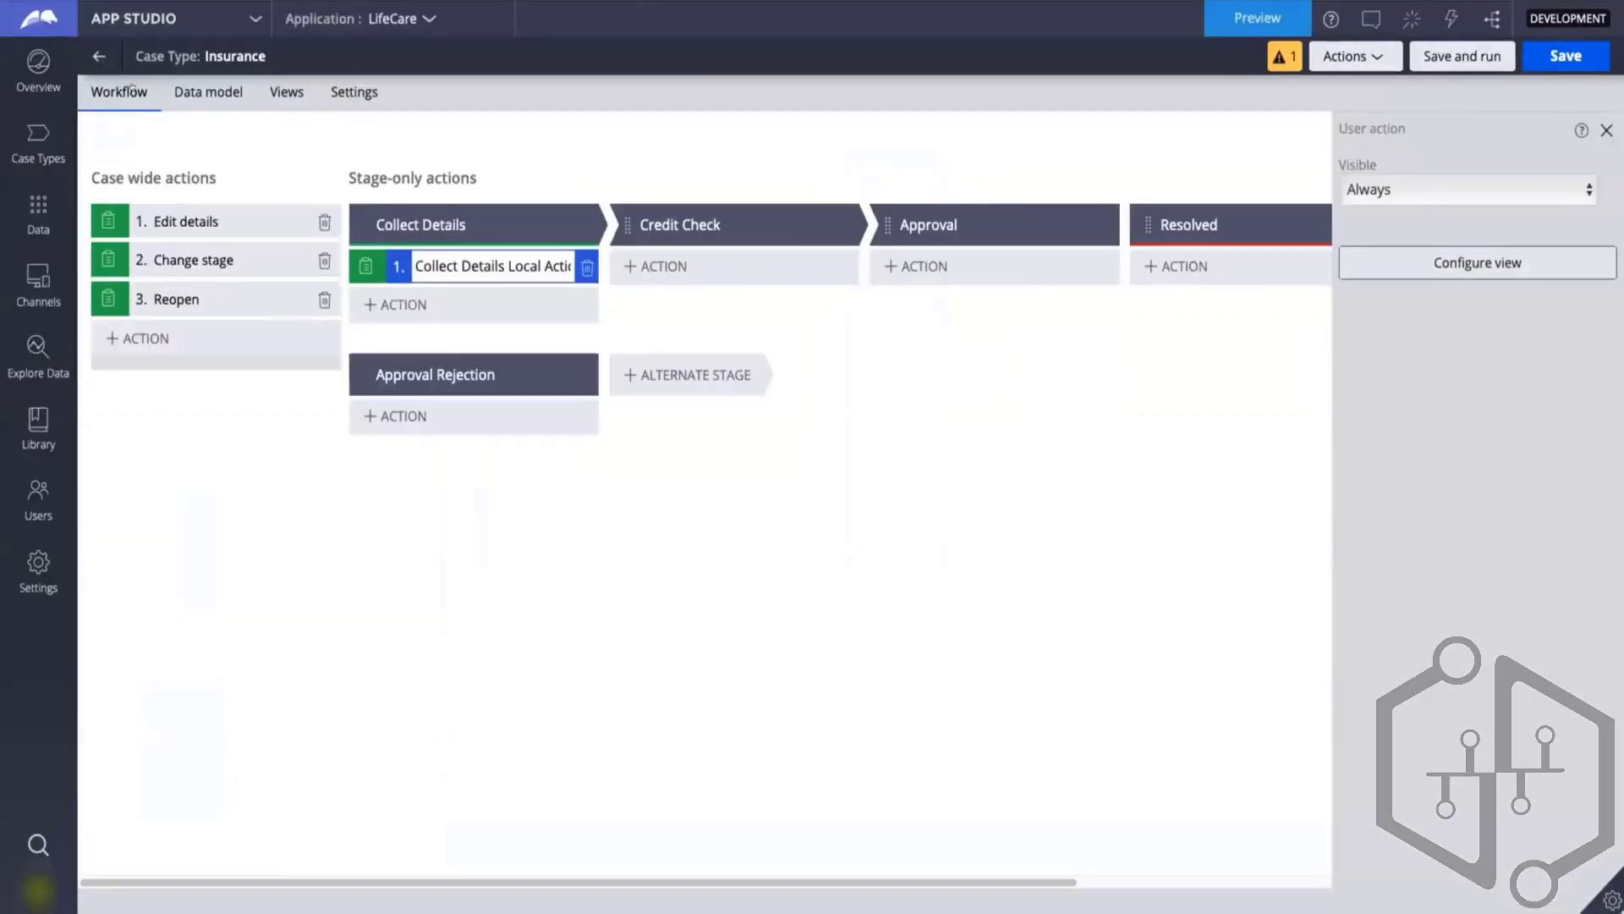
- Return to the Insurance case type's life cycle in App Studio and examine the Approve Insurance step's routing options
{"action": "left_click", "coordinate": [1607, 130]}
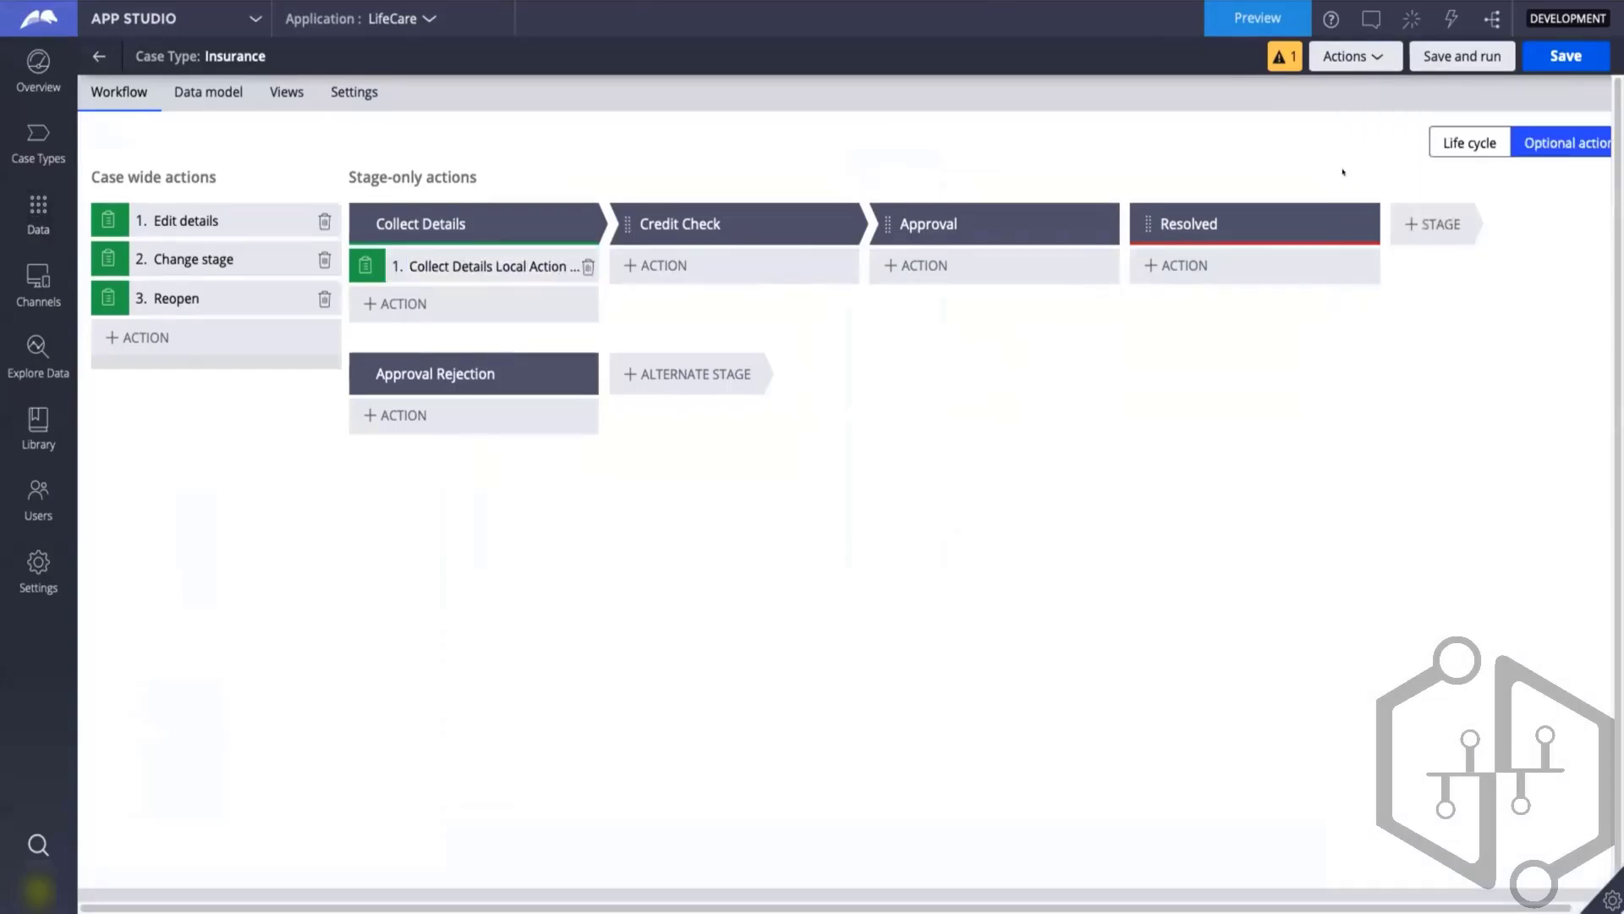
{"action": "left_click", "coordinate": [1469, 143]}
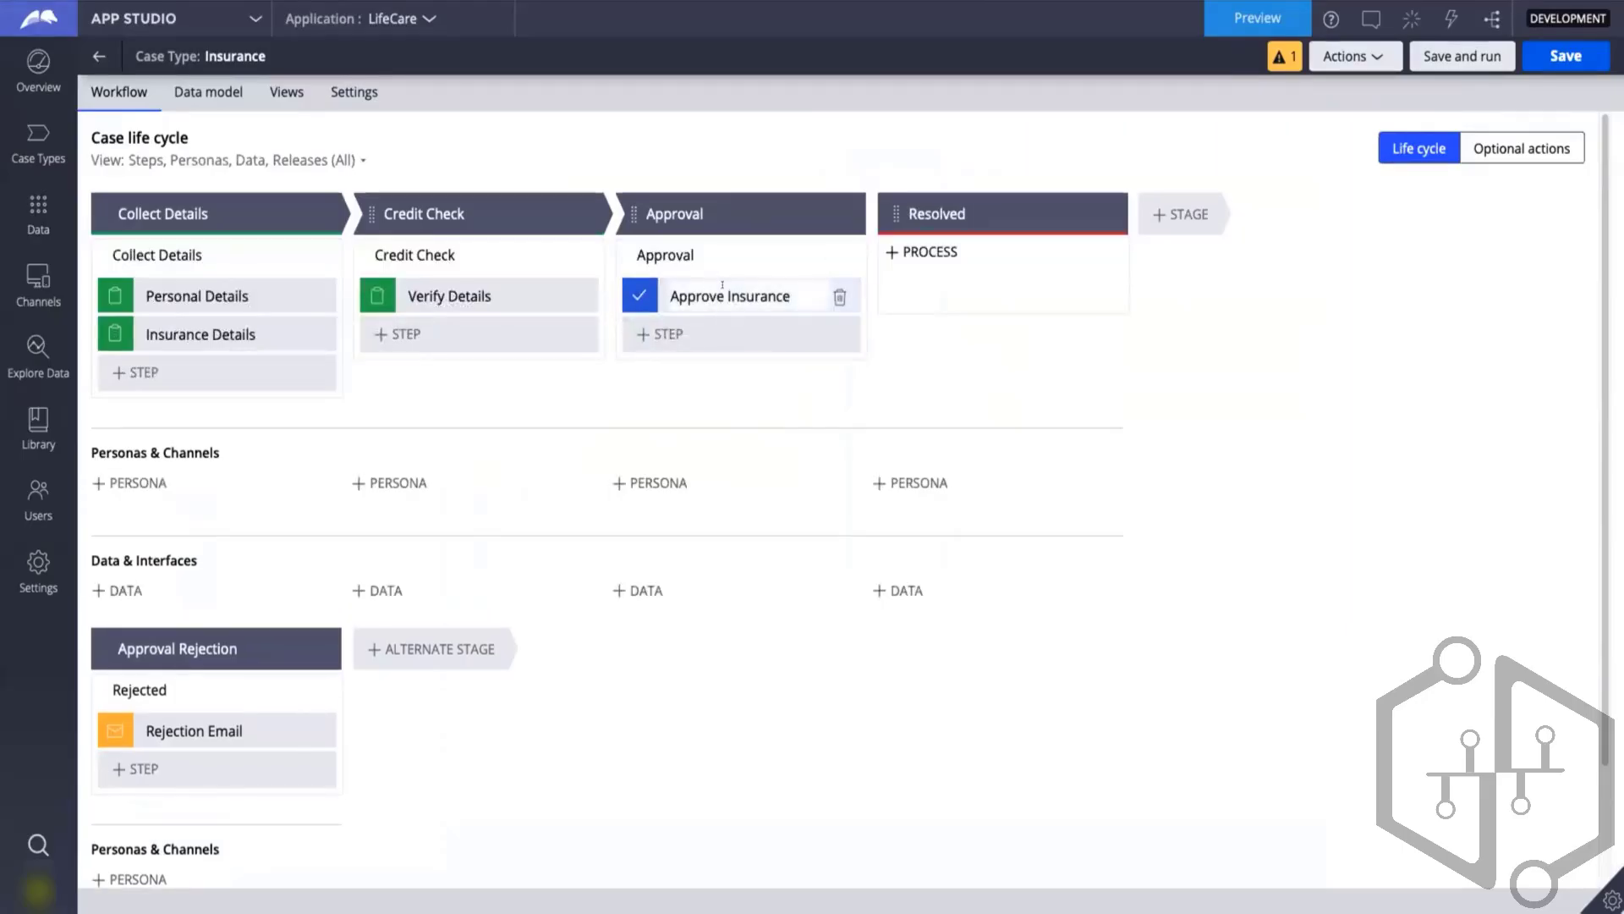
{"action": "left_click", "coordinate": [723, 288]}
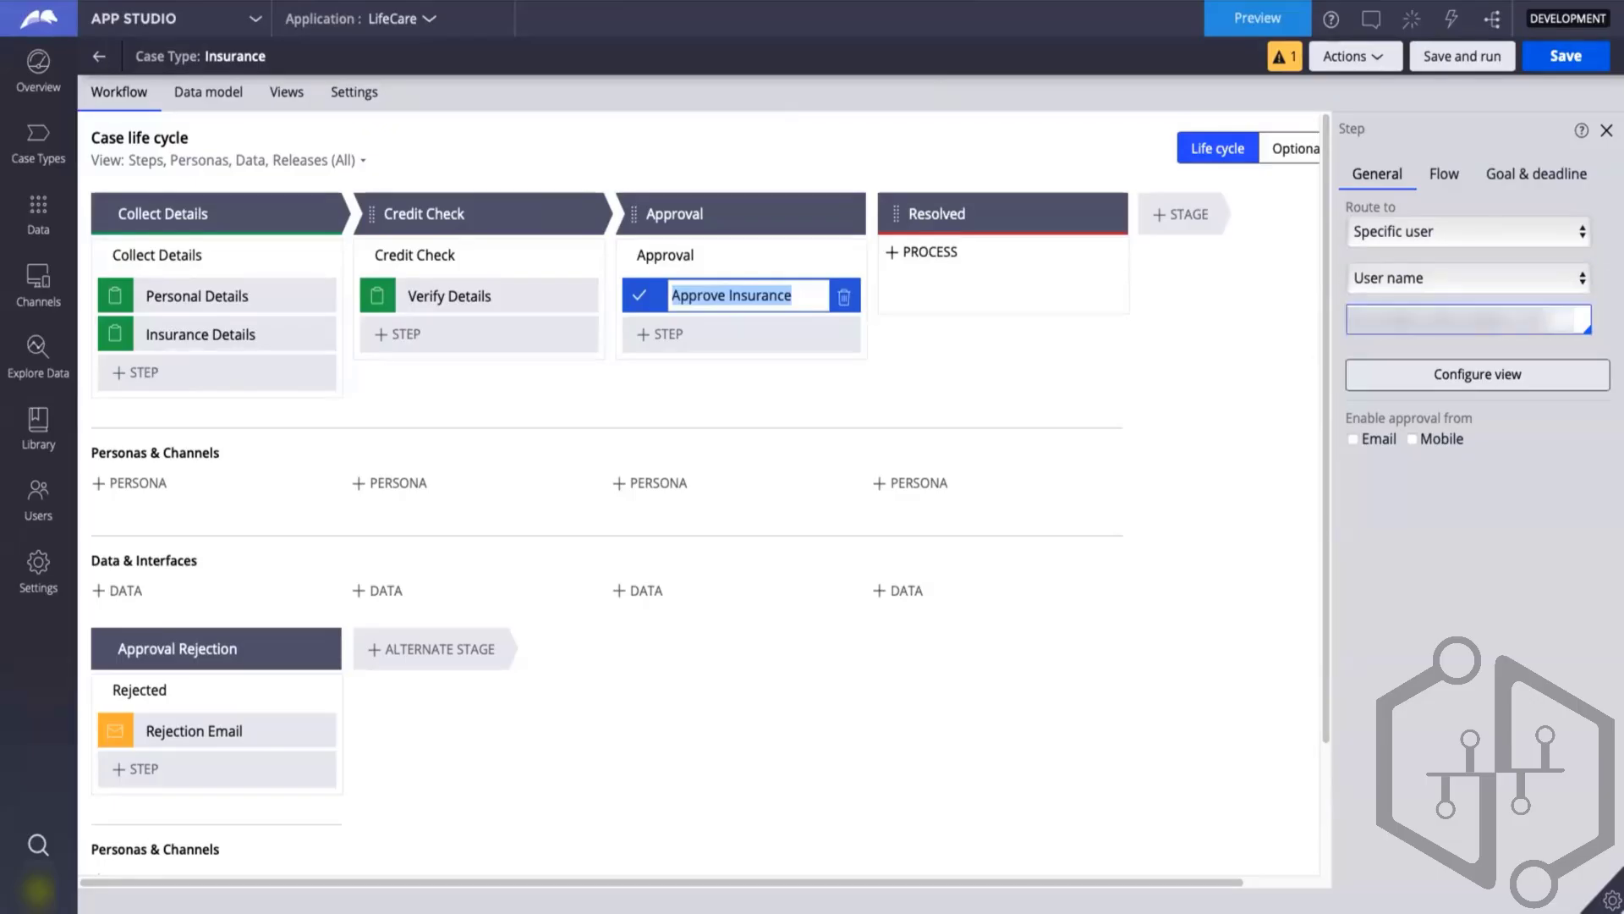
{"action": "left_click", "coordinate": [1361, 230]}
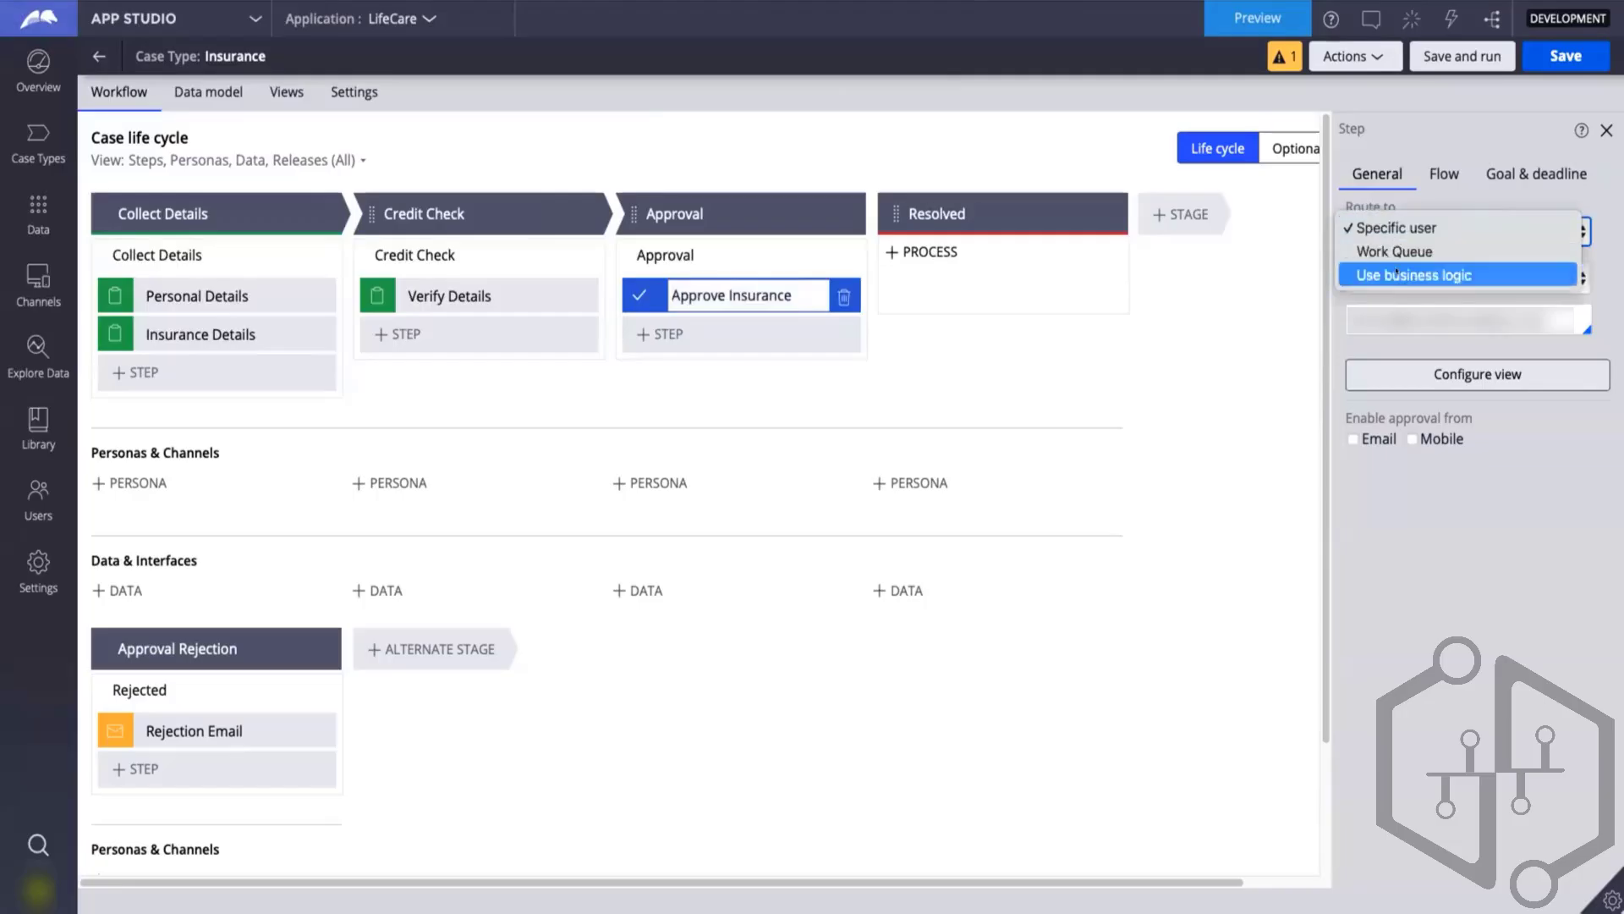
- Examine the Approve Insurance step's flow options for the approved and rejected outcomes
{"action": "left_click", "coordinate": [1429, 173]}
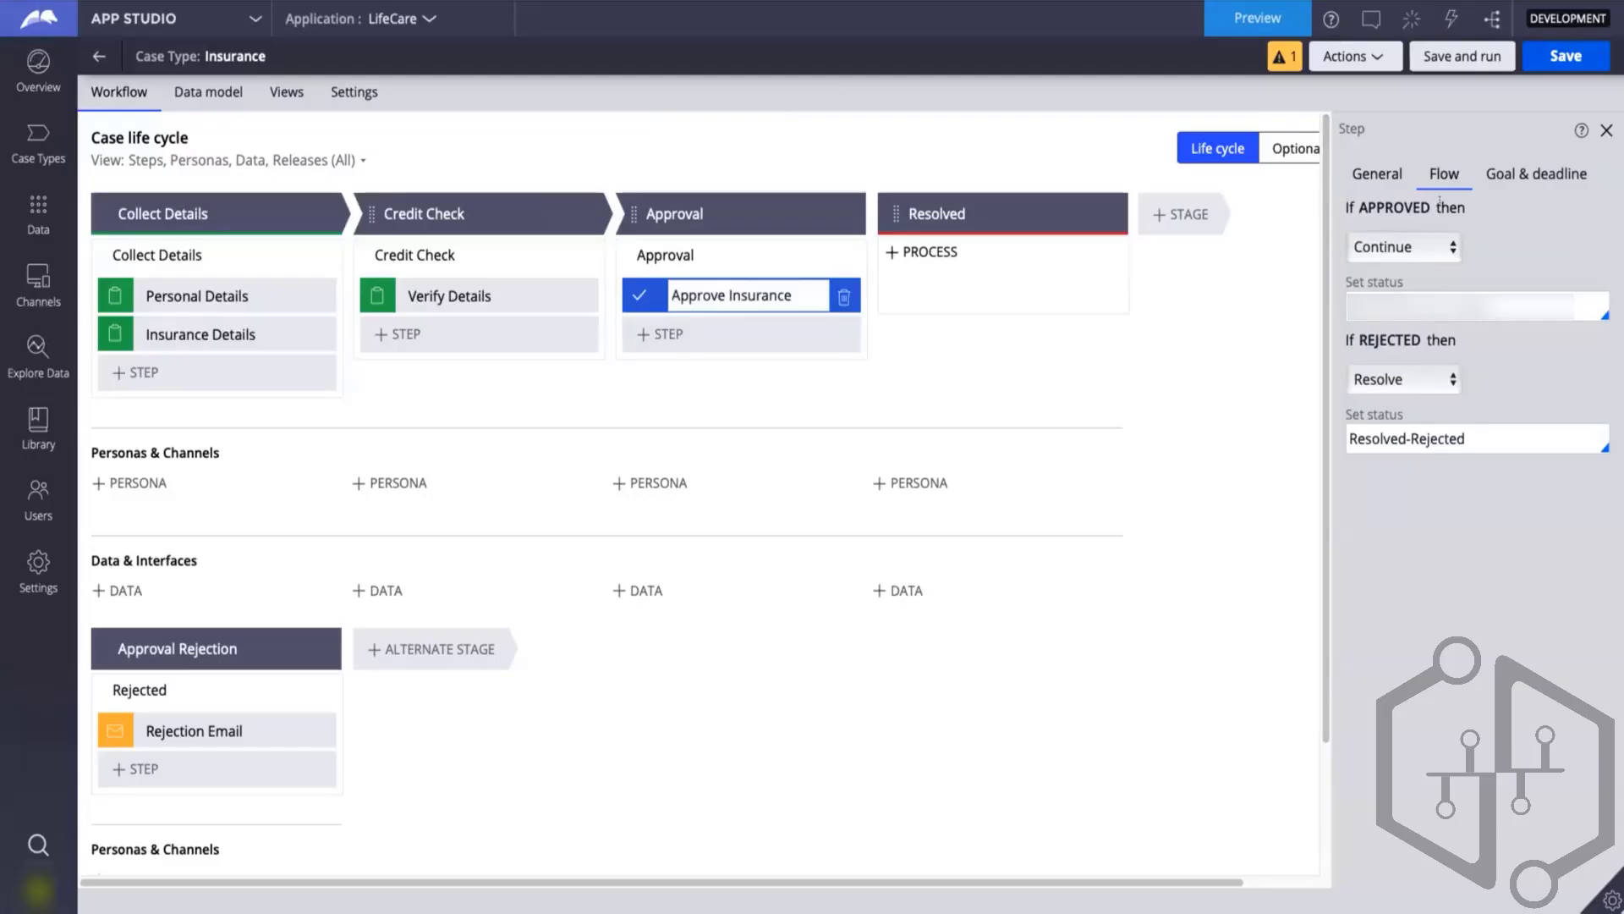
{"action": "left_click", "coordinate": [1388, 245]}
{"action": "left_click", "coordinate": [1401, 437]}
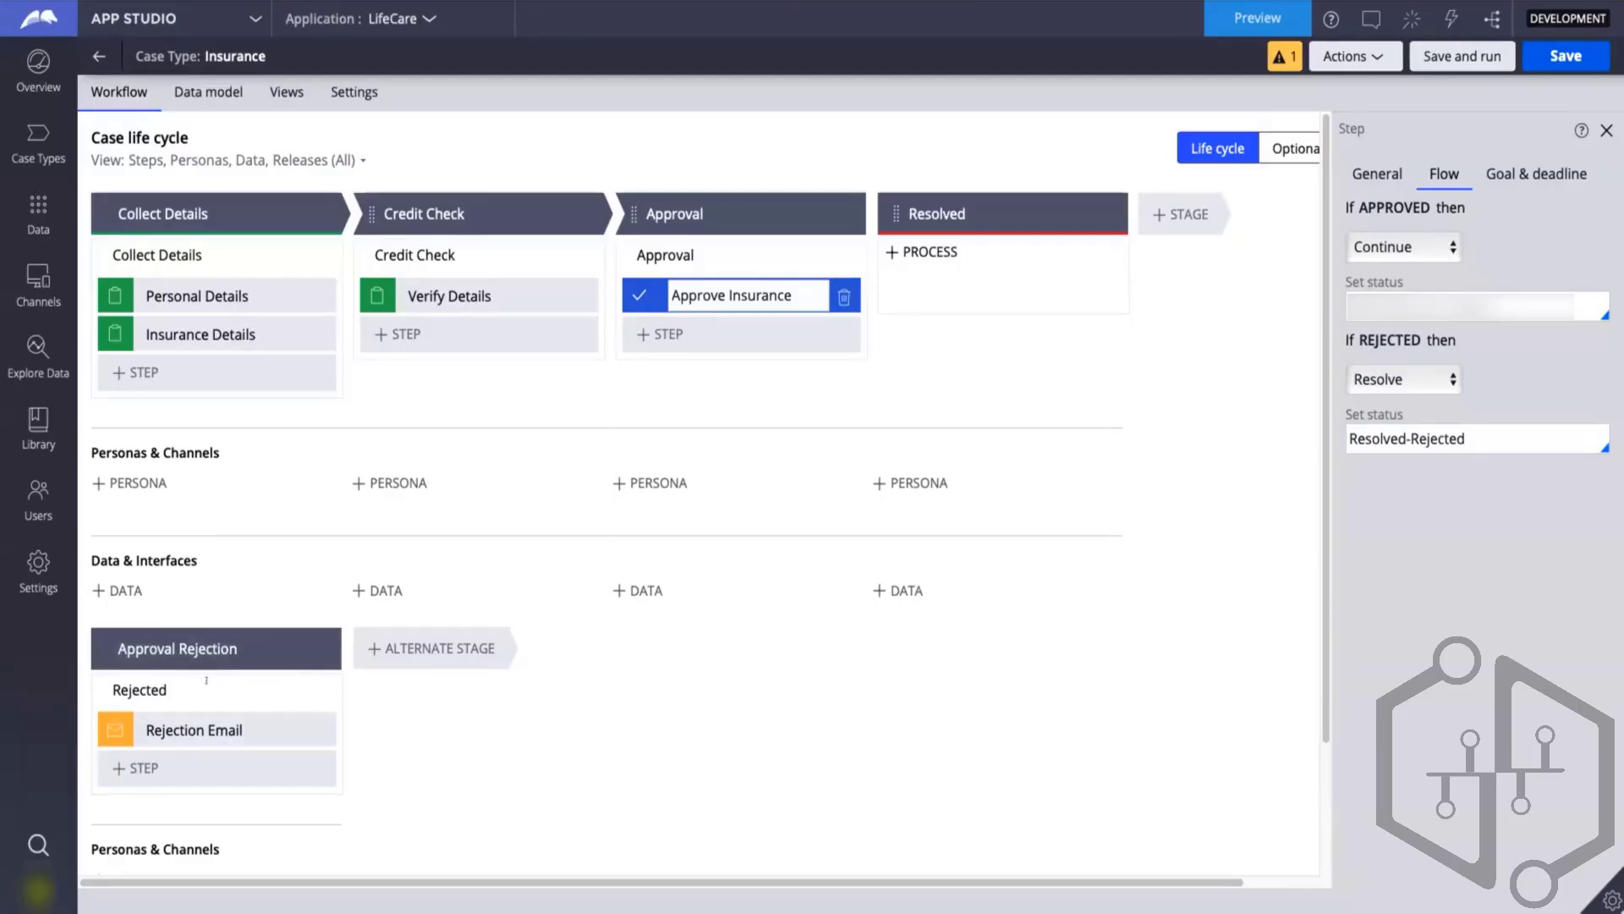
{"action": "left_click", "coordinate": [1387, 247]}
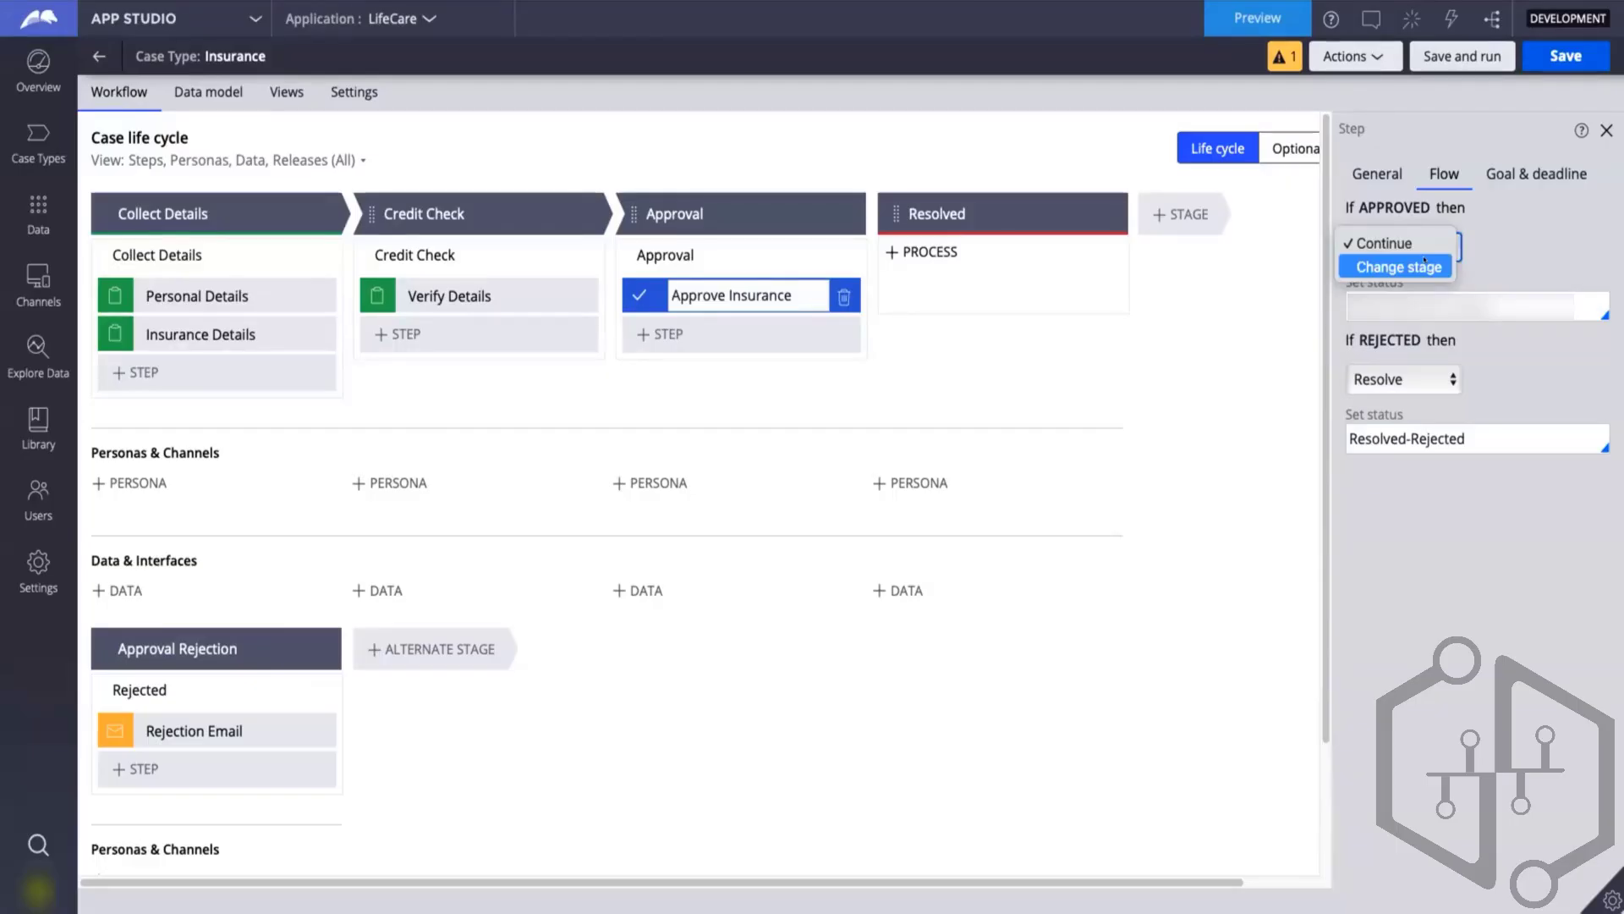
{"action": "left_click", "coordinate": [1401, 378]}
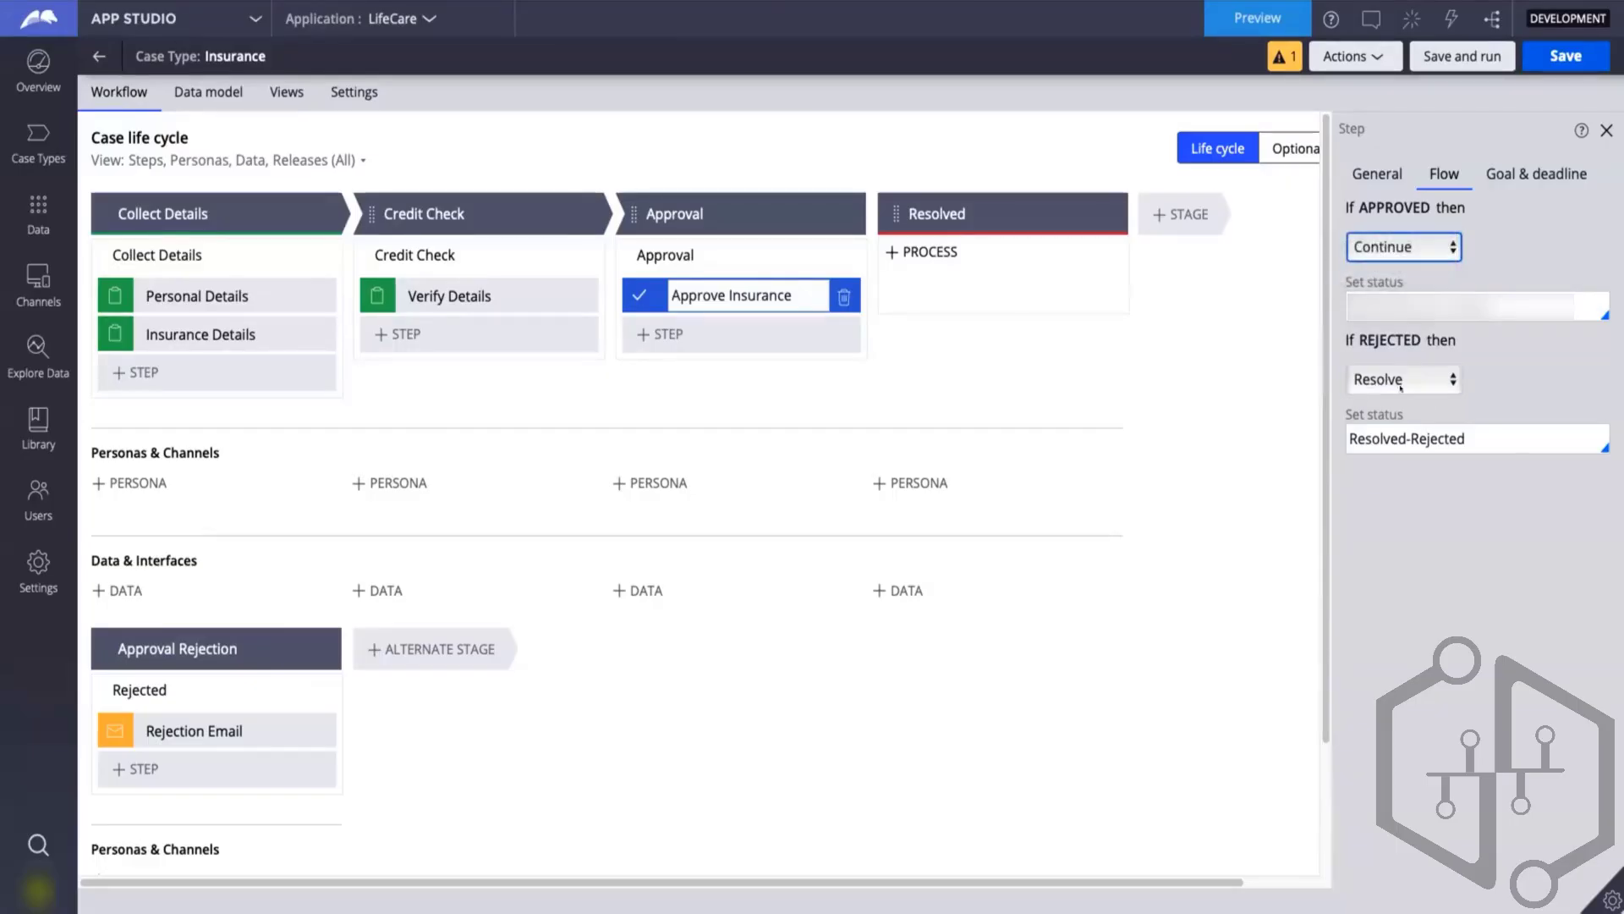
{"action": "left_click", "coordinate": [1401, 378]}
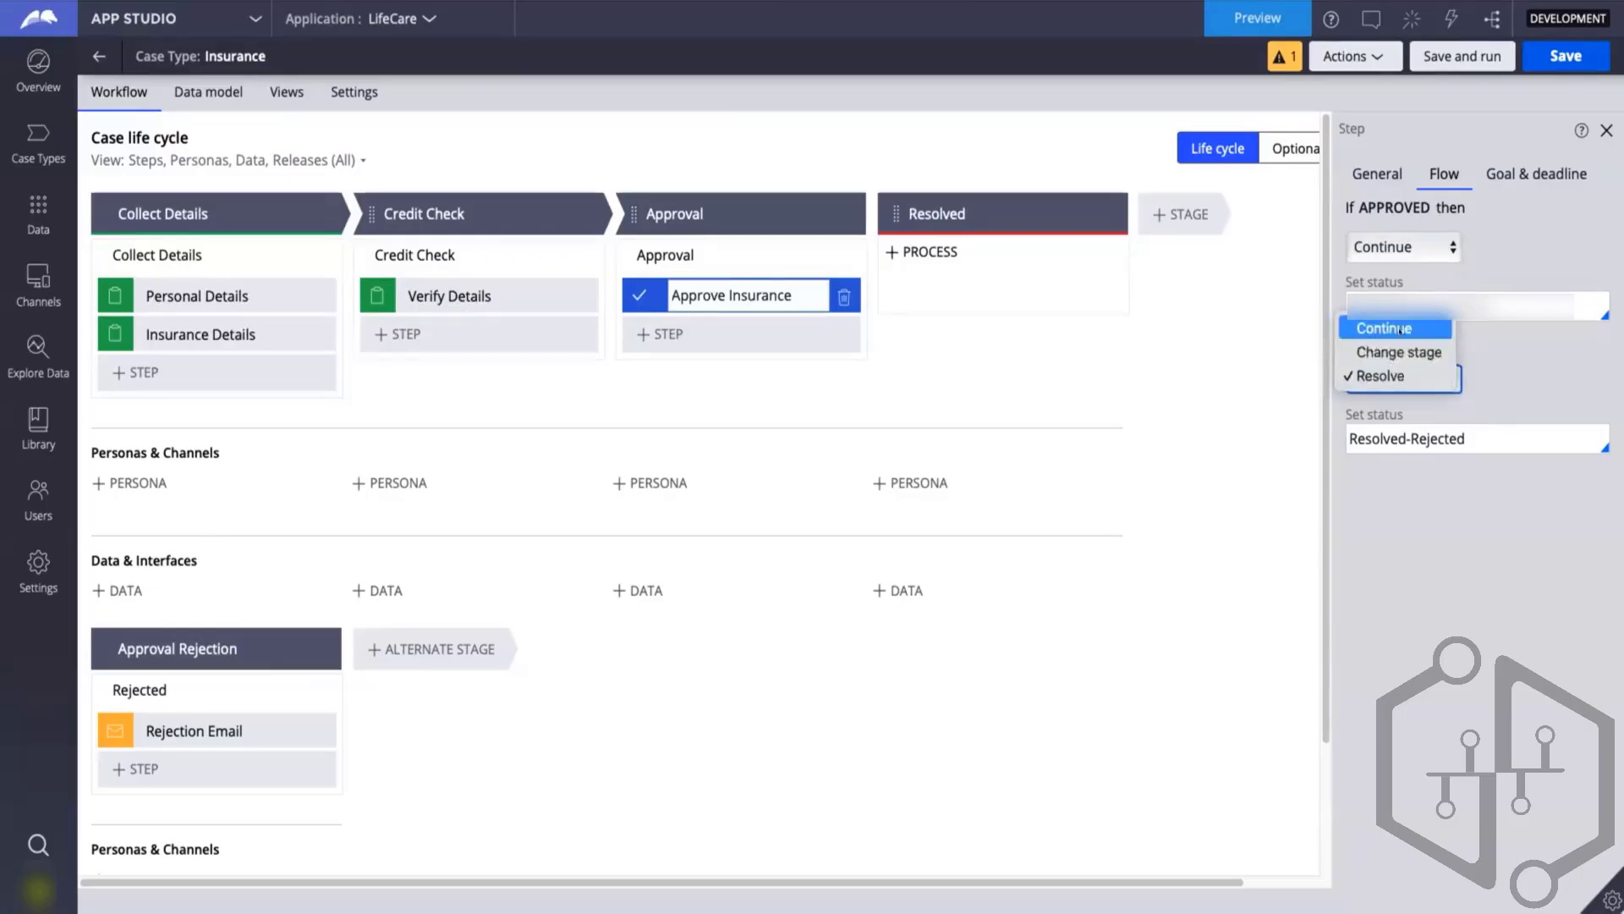
{"action": "left_click", "coordinate": [1510, 228]}
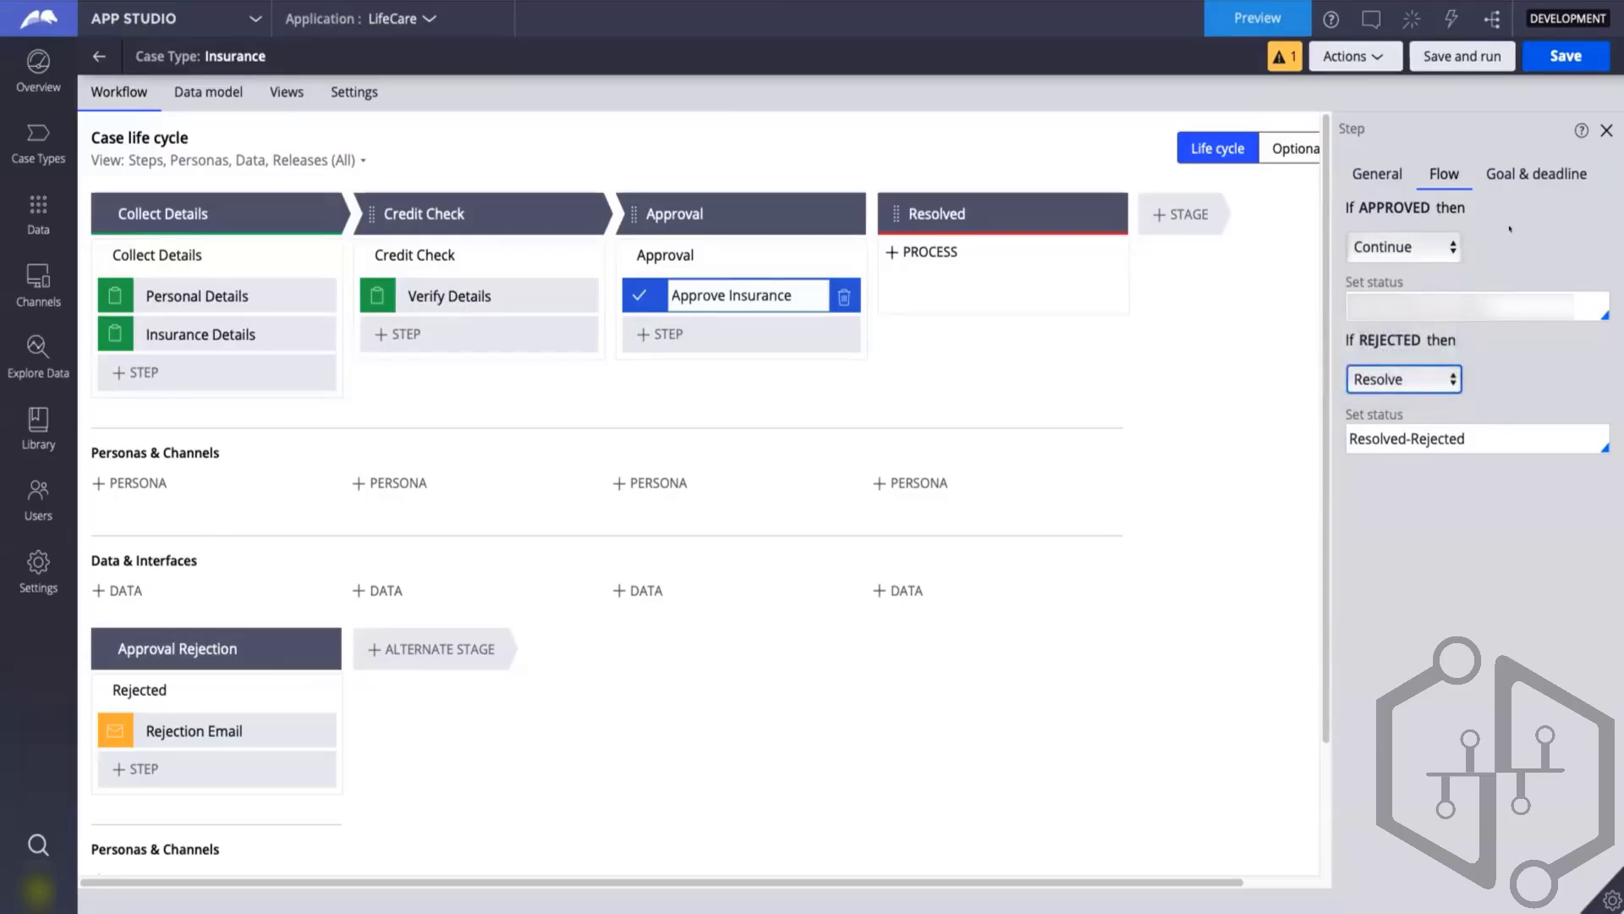
- Close the Approve Insurance step's properties and switch from App Studio to Dev Studio
{"action": "left_click", "coordinate": [1606, 129]}
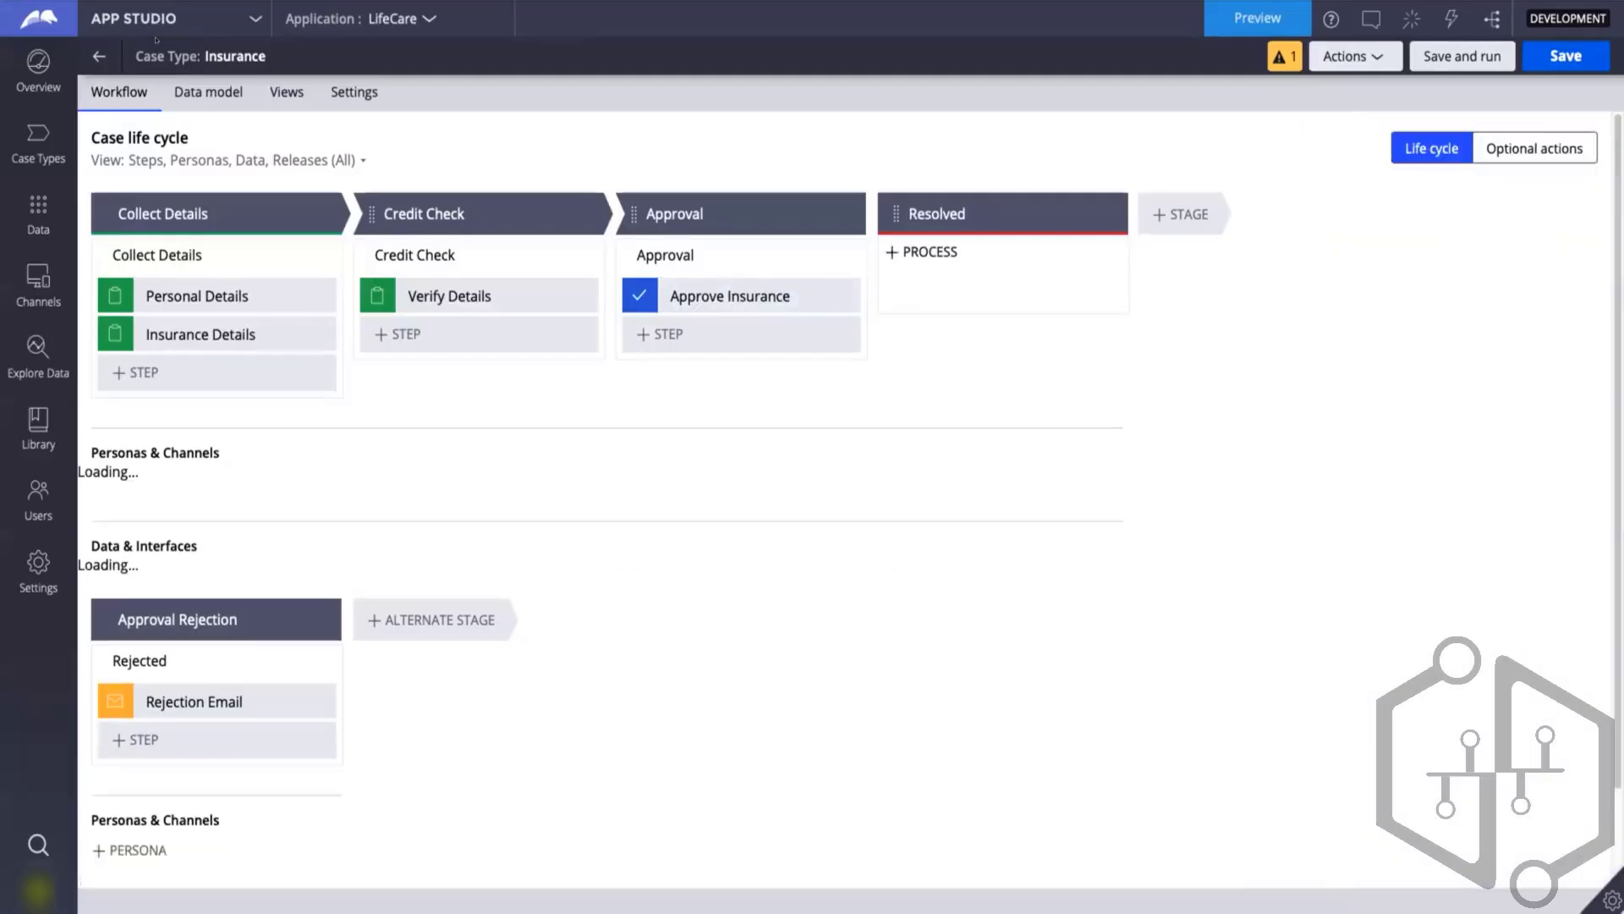
{"action": "left_click", "coordinate": [159, 19]}
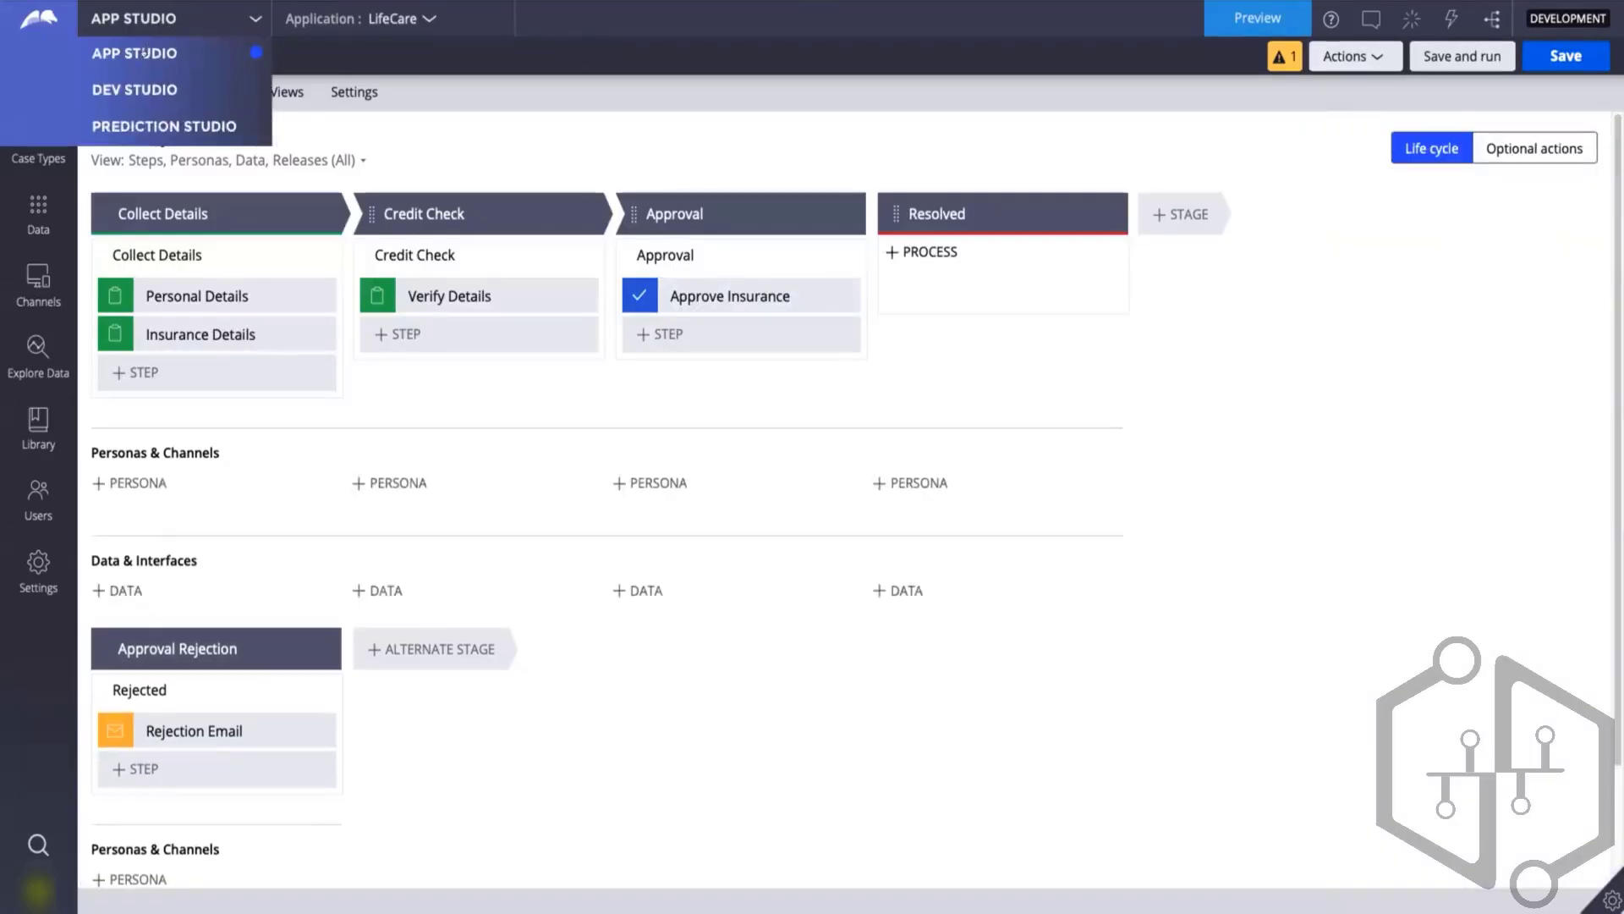
{"action": "left_click", "coordinate": [128, 88]}
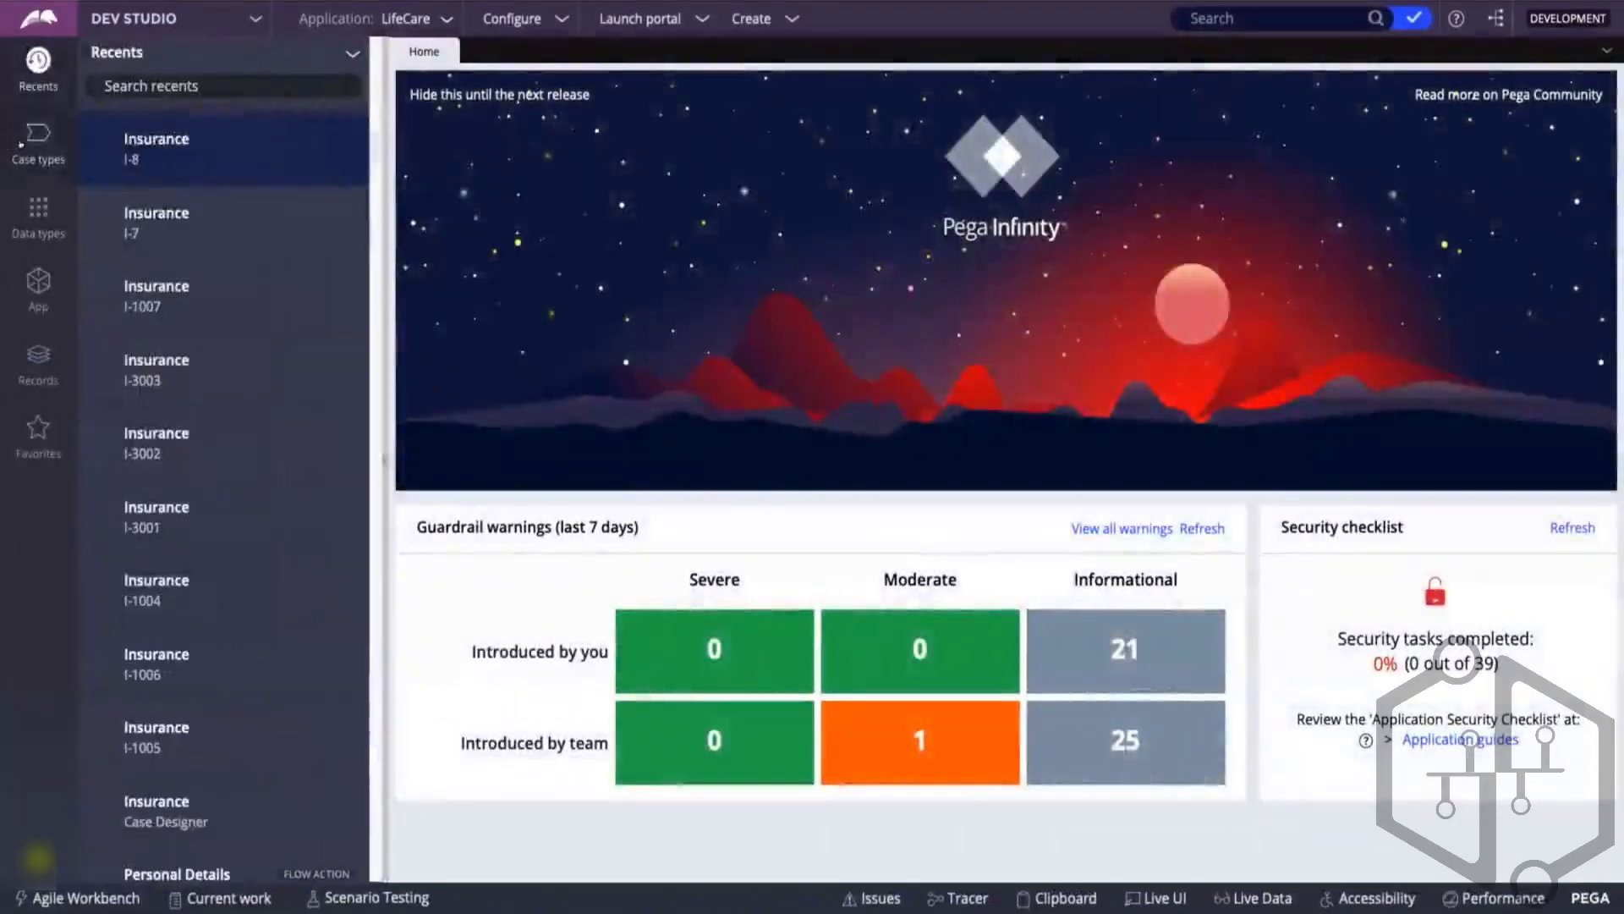
- Open the Insurance case type in Dev Studio and display its case life cycle
{"action": "left_click", "coordinate": [26, 142]}
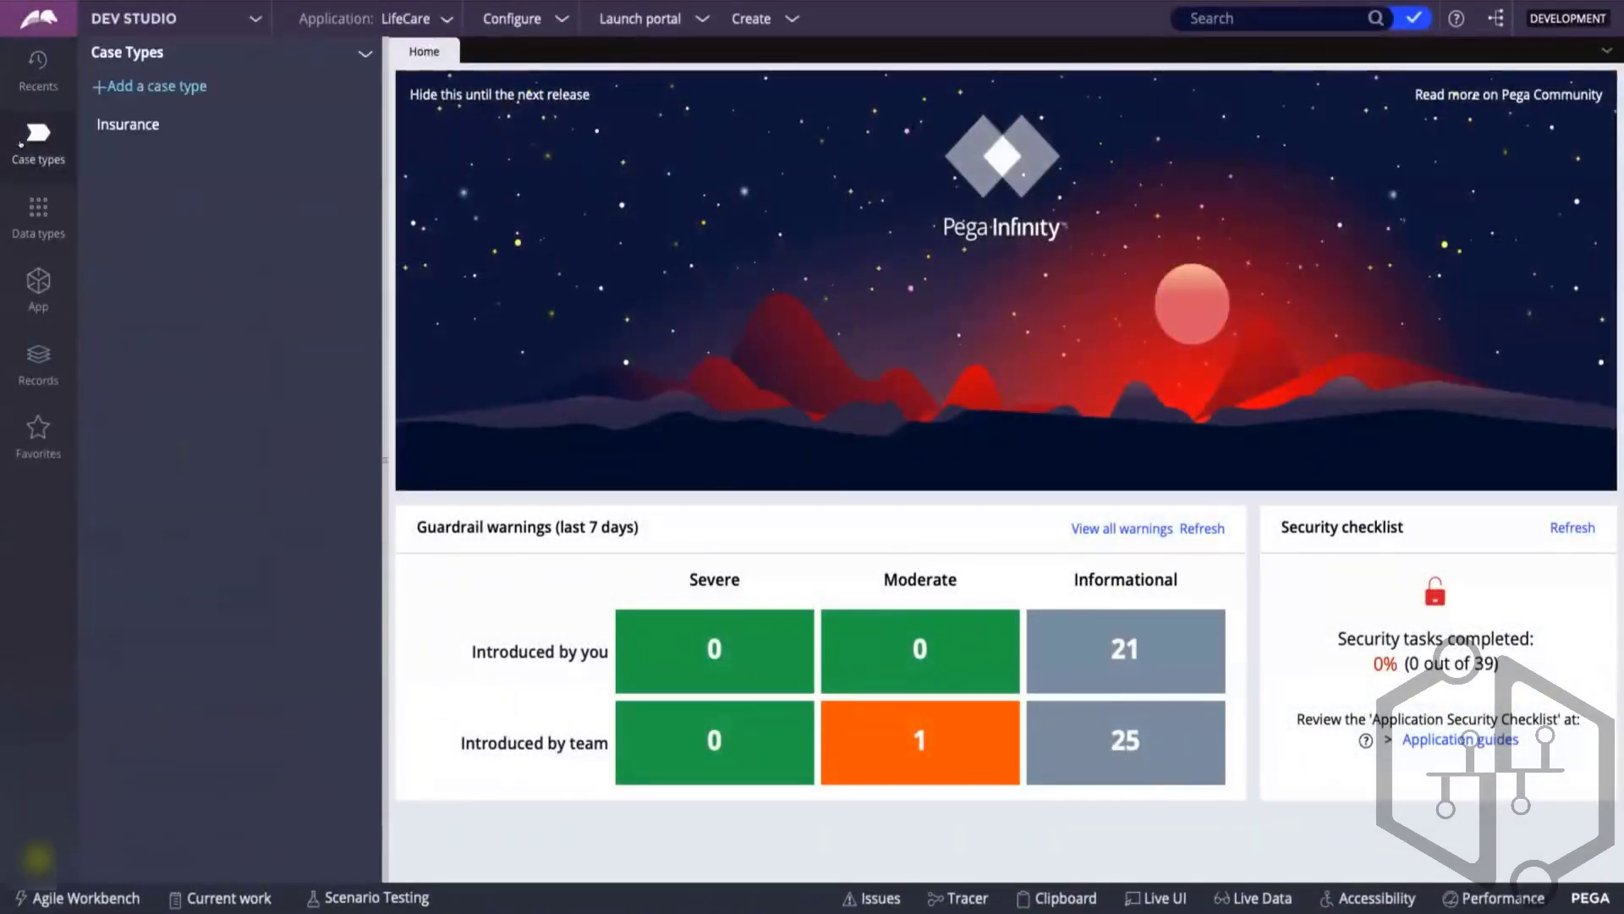
{"action": "left_click", "coordinate": [113, 127]}
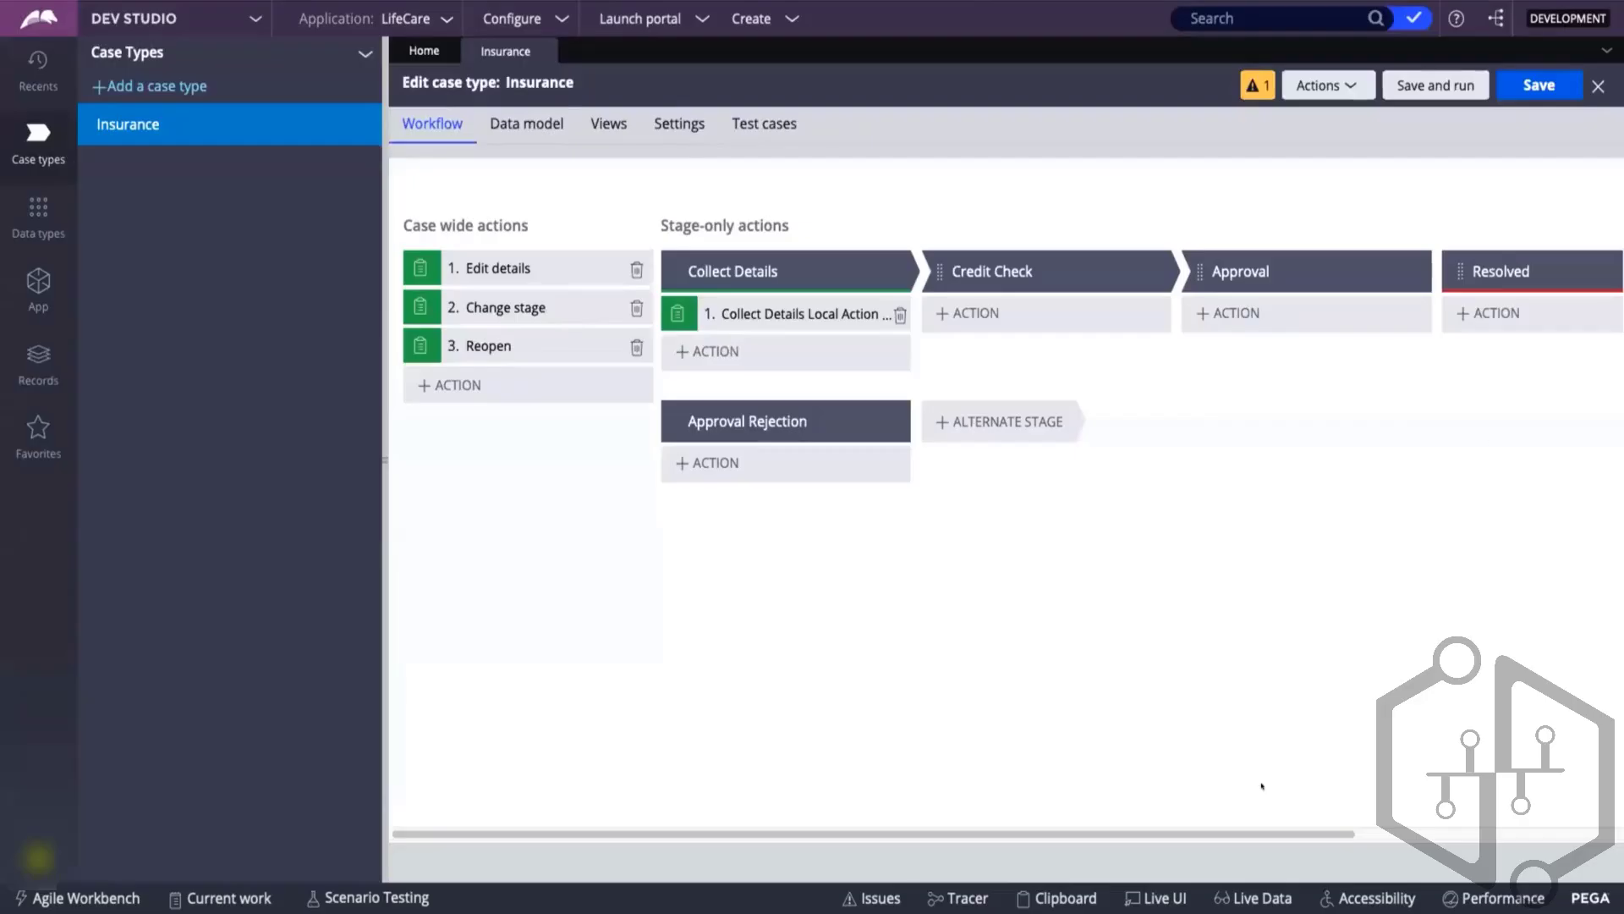
{"action": "left_click_drag", "start_coordinate": [1250, 833], "coordinate": [1515, 833]}
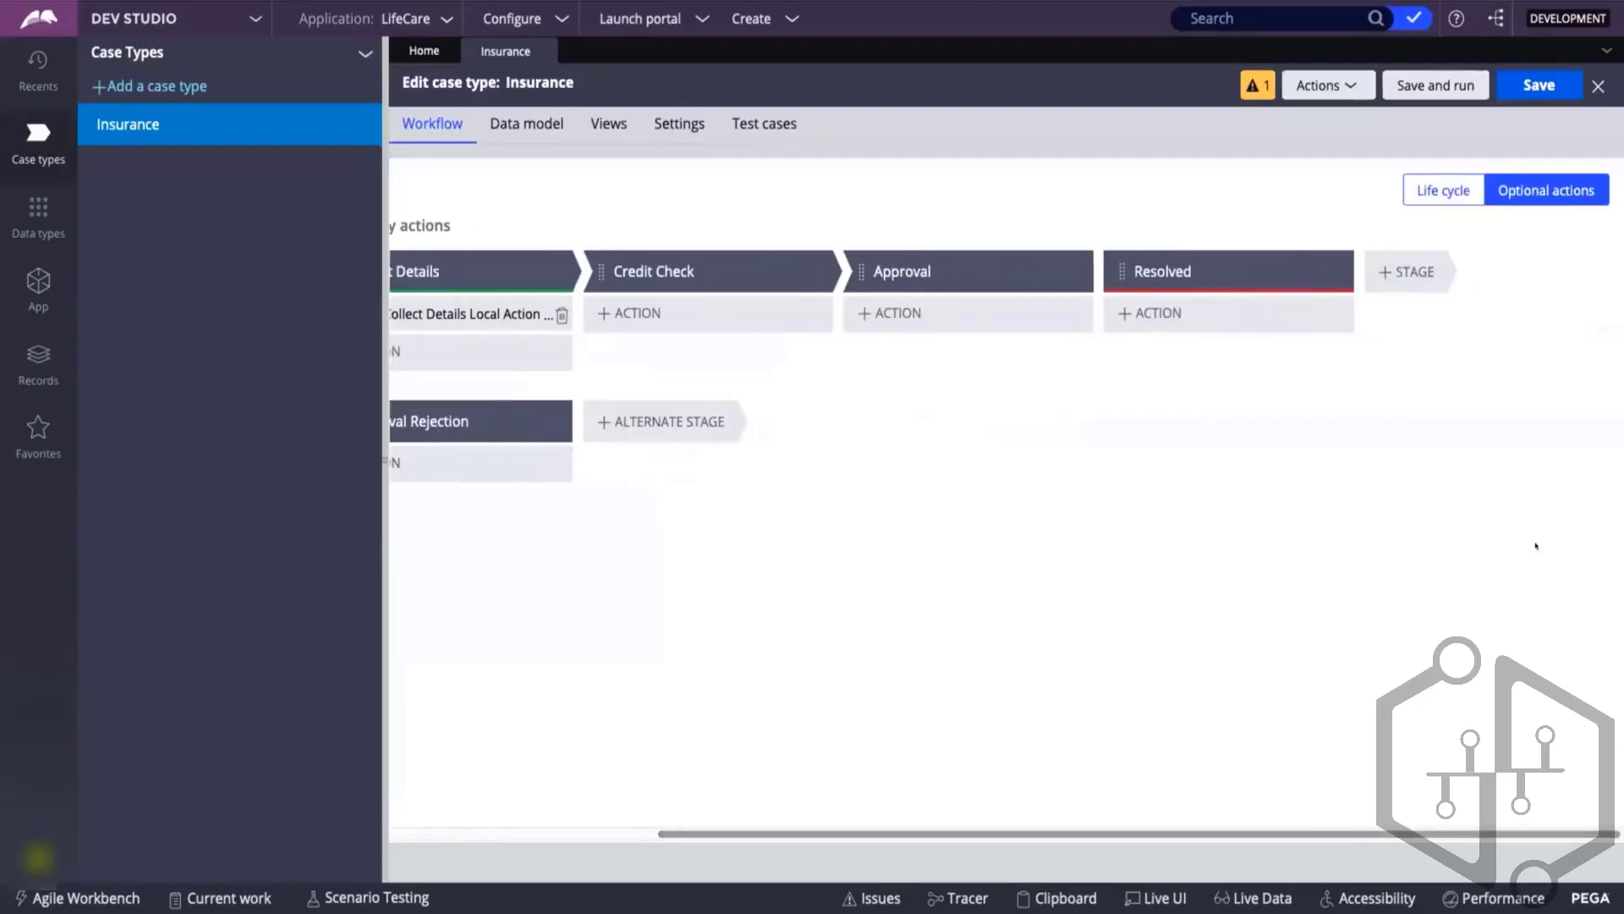
{"action": "left_click", "coordinate": [1434, 182]}
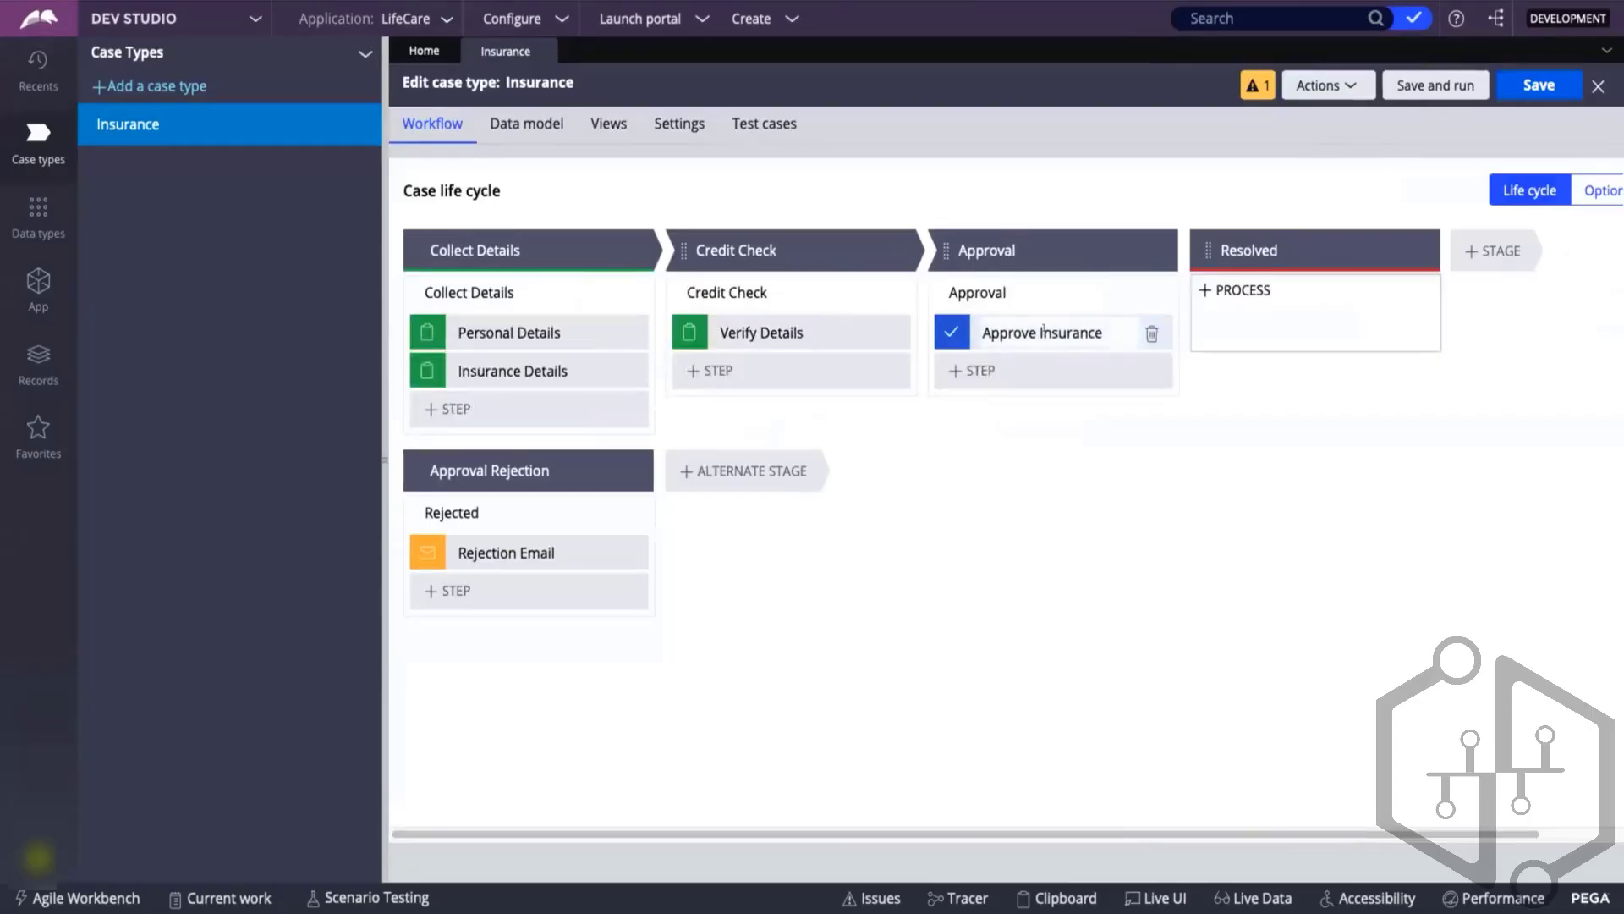
- Examine the Approve Insurance step's flow outcomes, goal and deadline settings, and available approval flow types
{"action": "left_click", "coordinate": [1044, 332]}
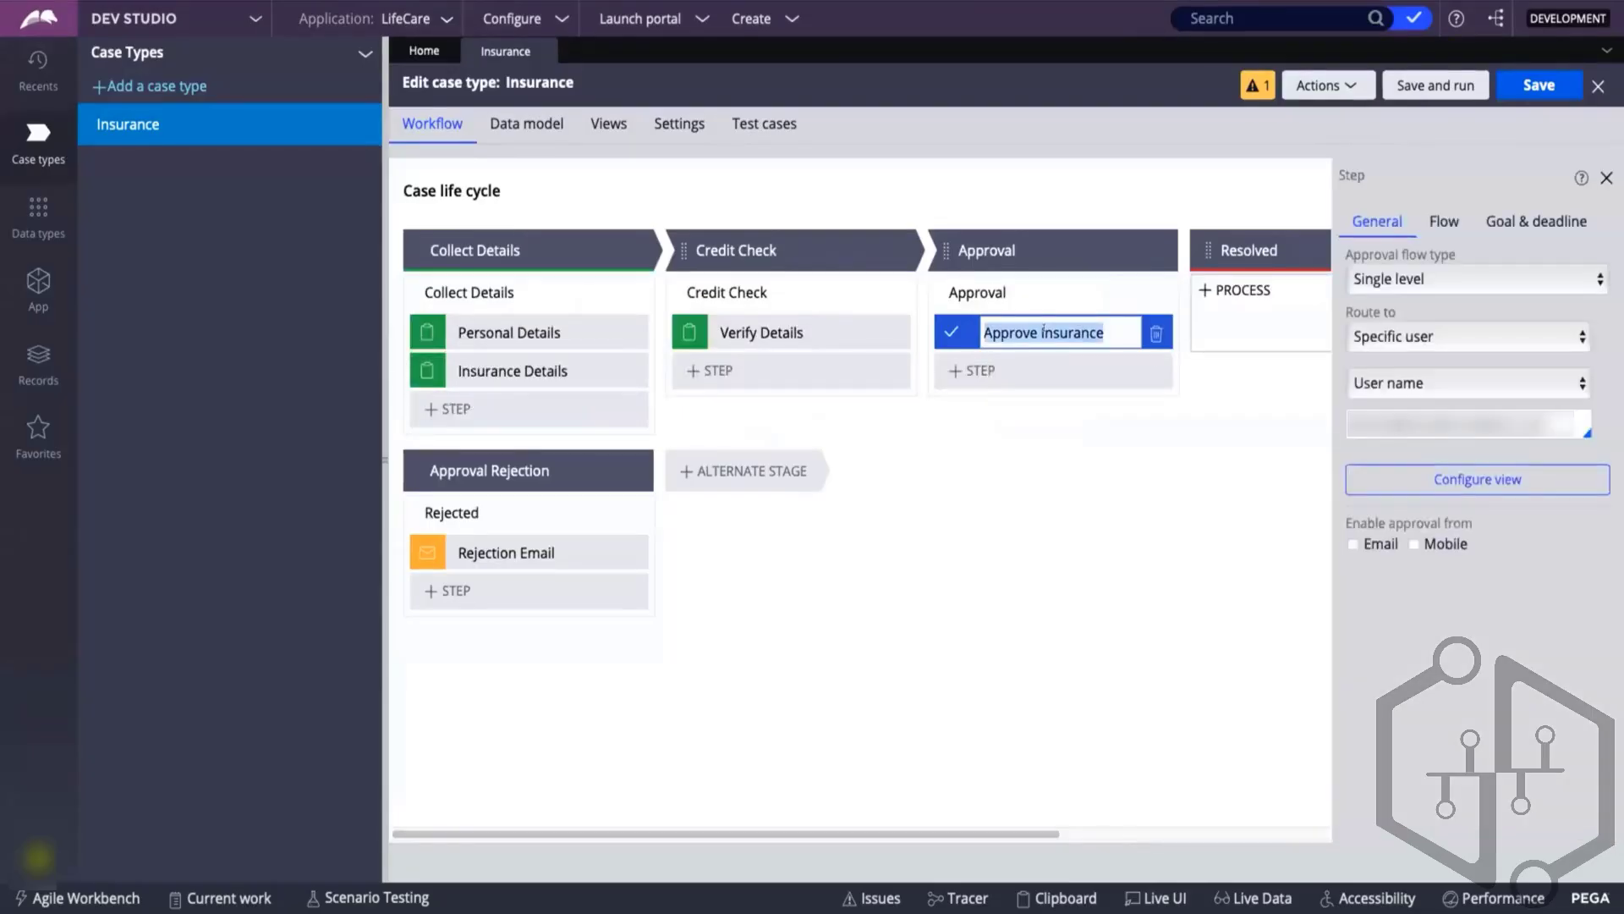
{"action": "left_click", "coordinate": [1429, 219]}
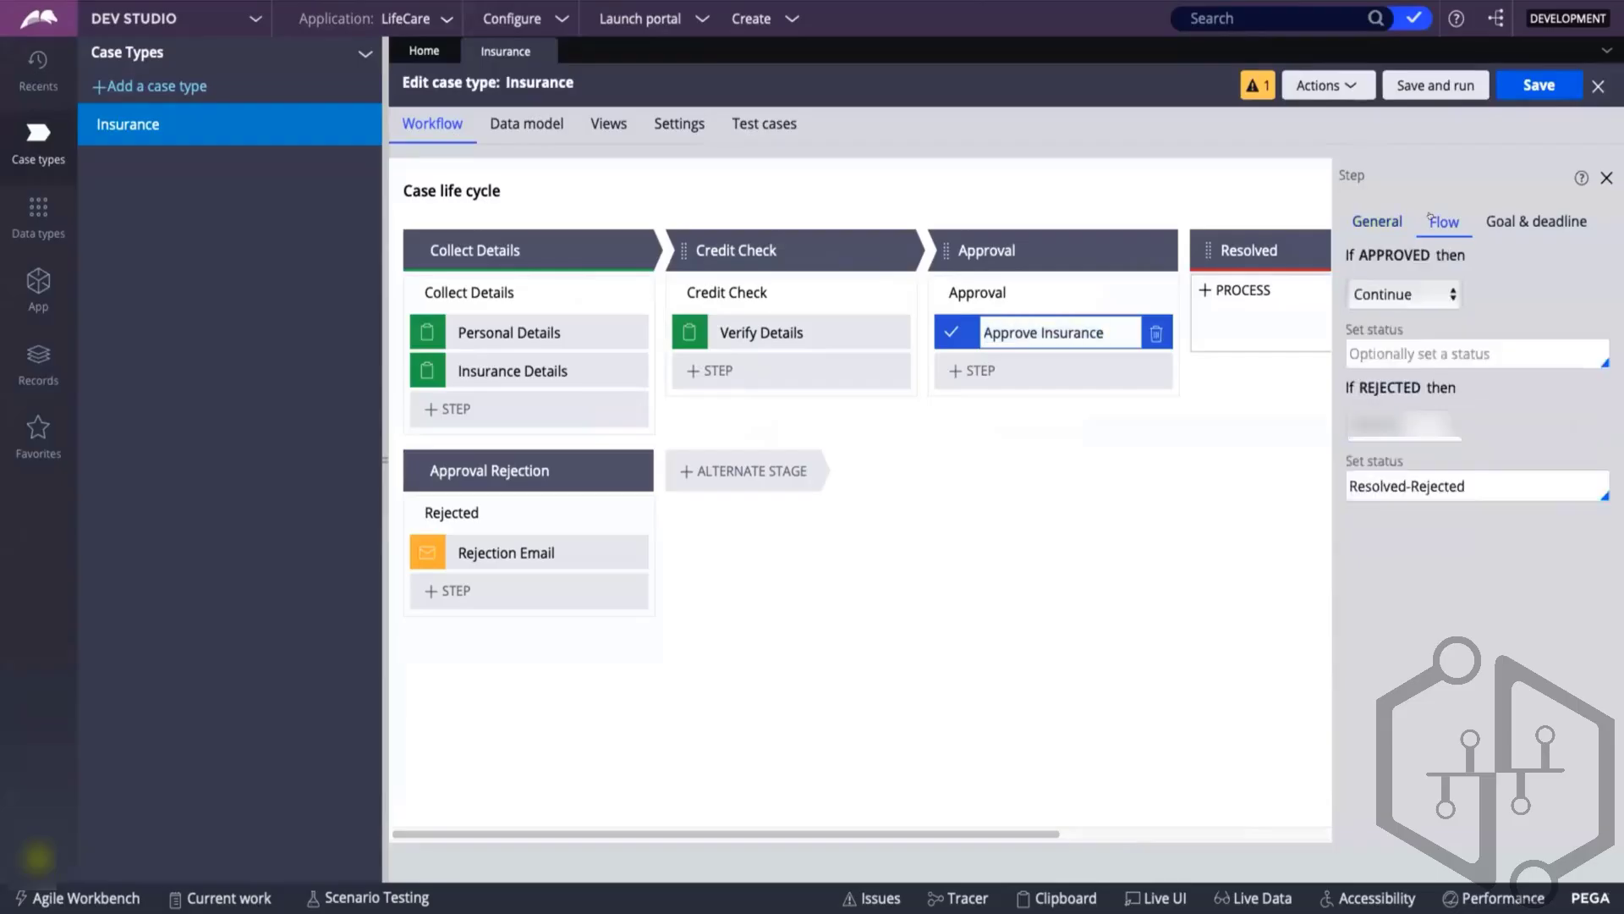
{"action": "left_click", "coordinate": [1536, 221]}
{"action": "left_click", "coordinate": [1444, 221]}
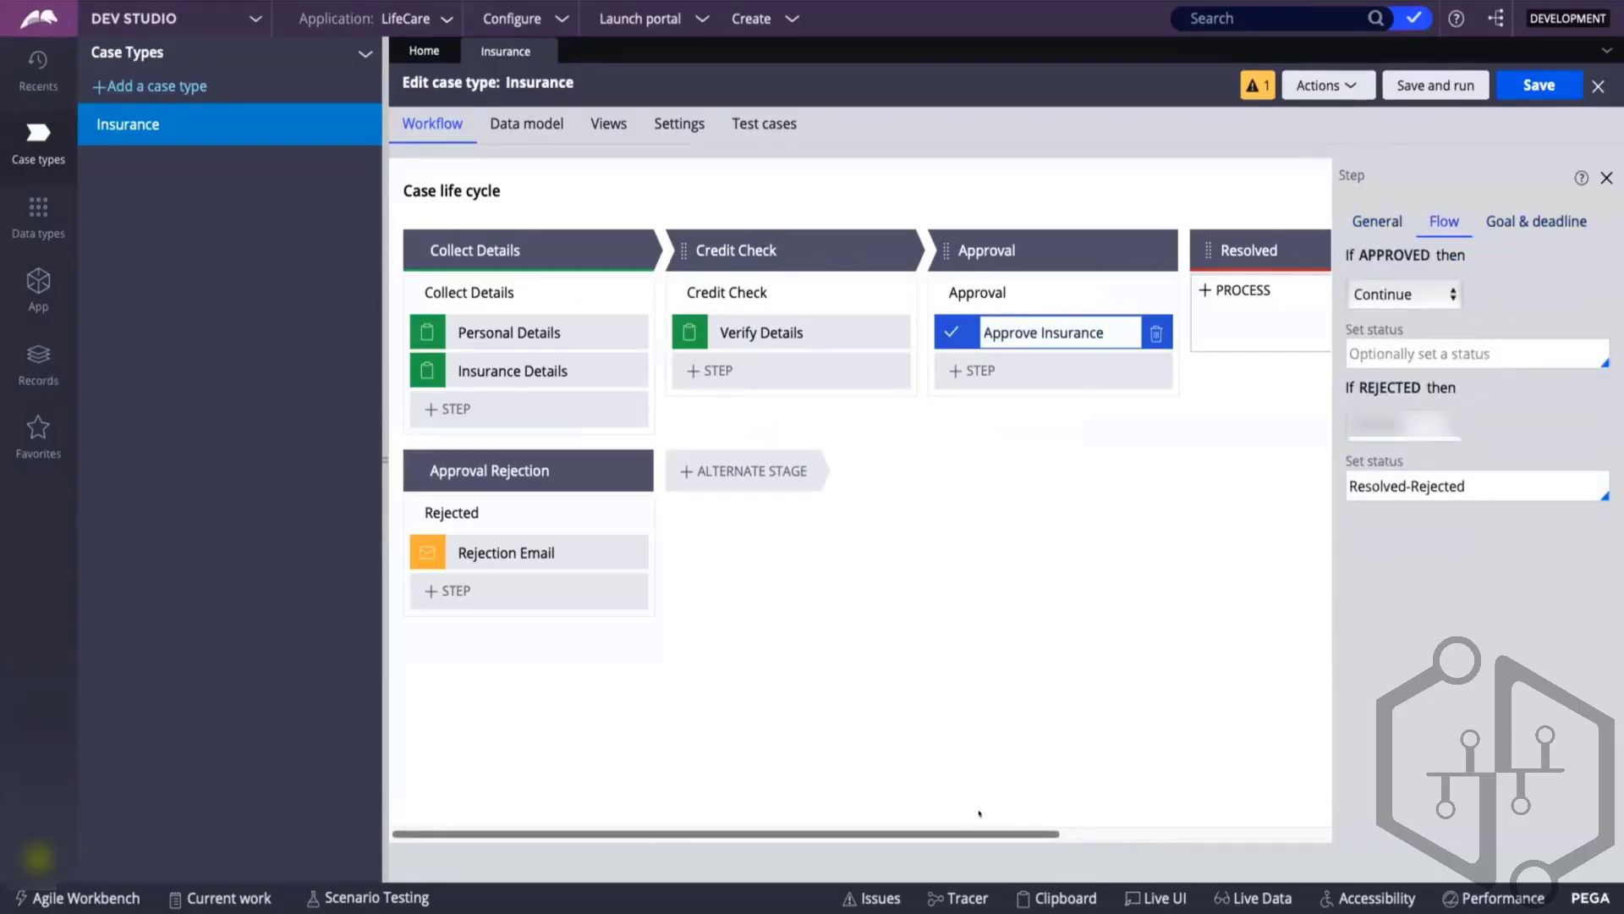
{"action": "left_click", "coordinate": [1359, 222]}
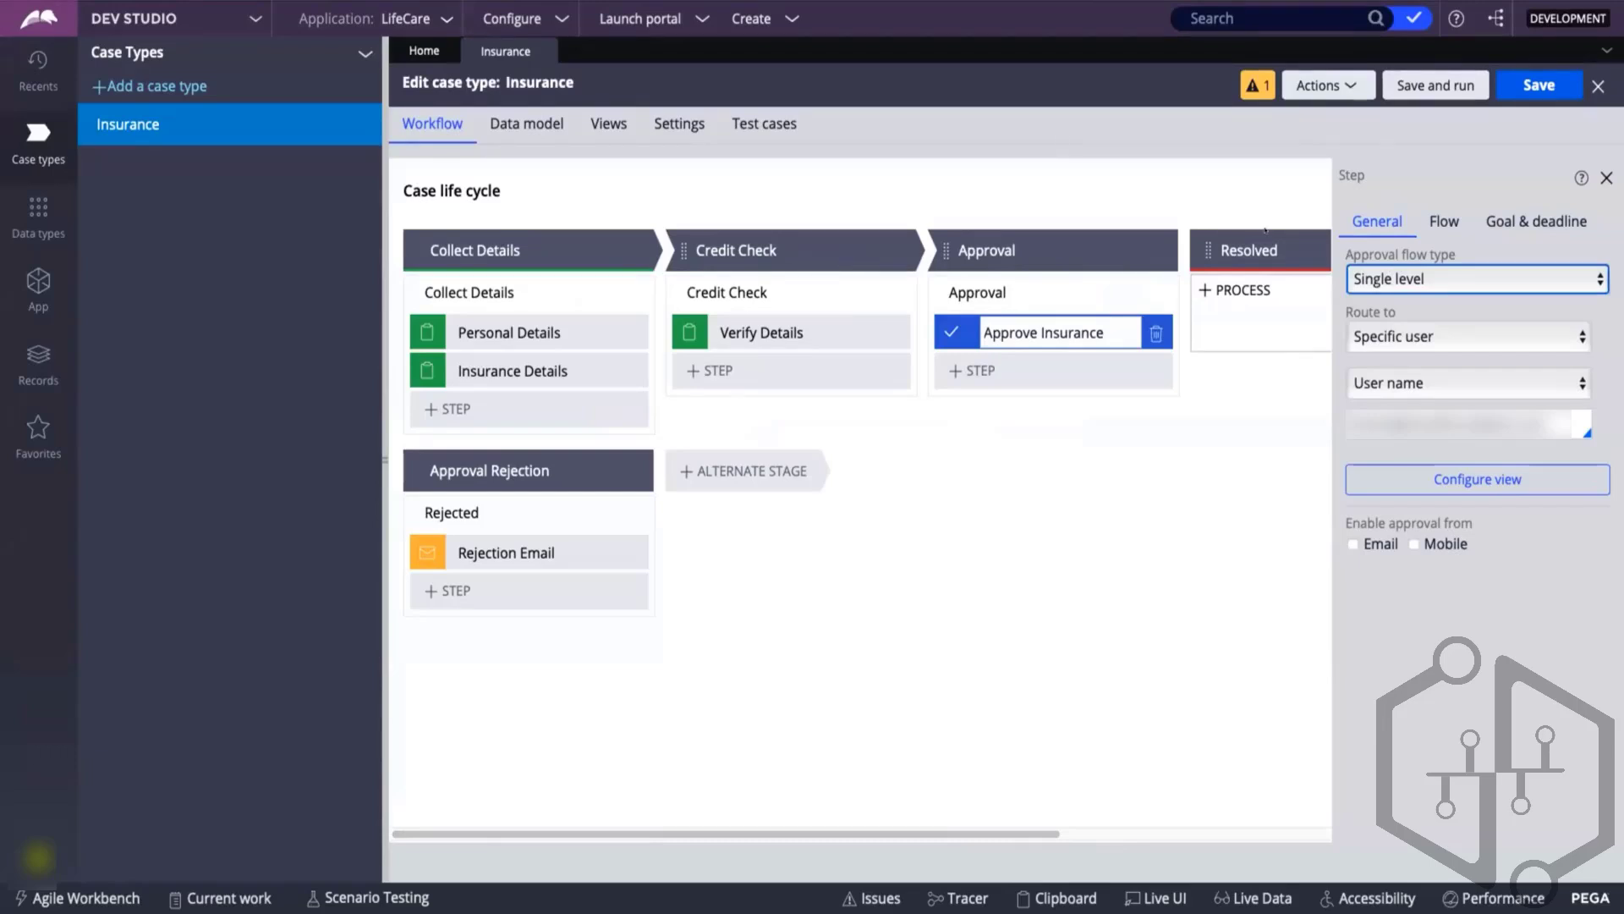
{"action": "left_click", "coordinate": [1441, 275]}
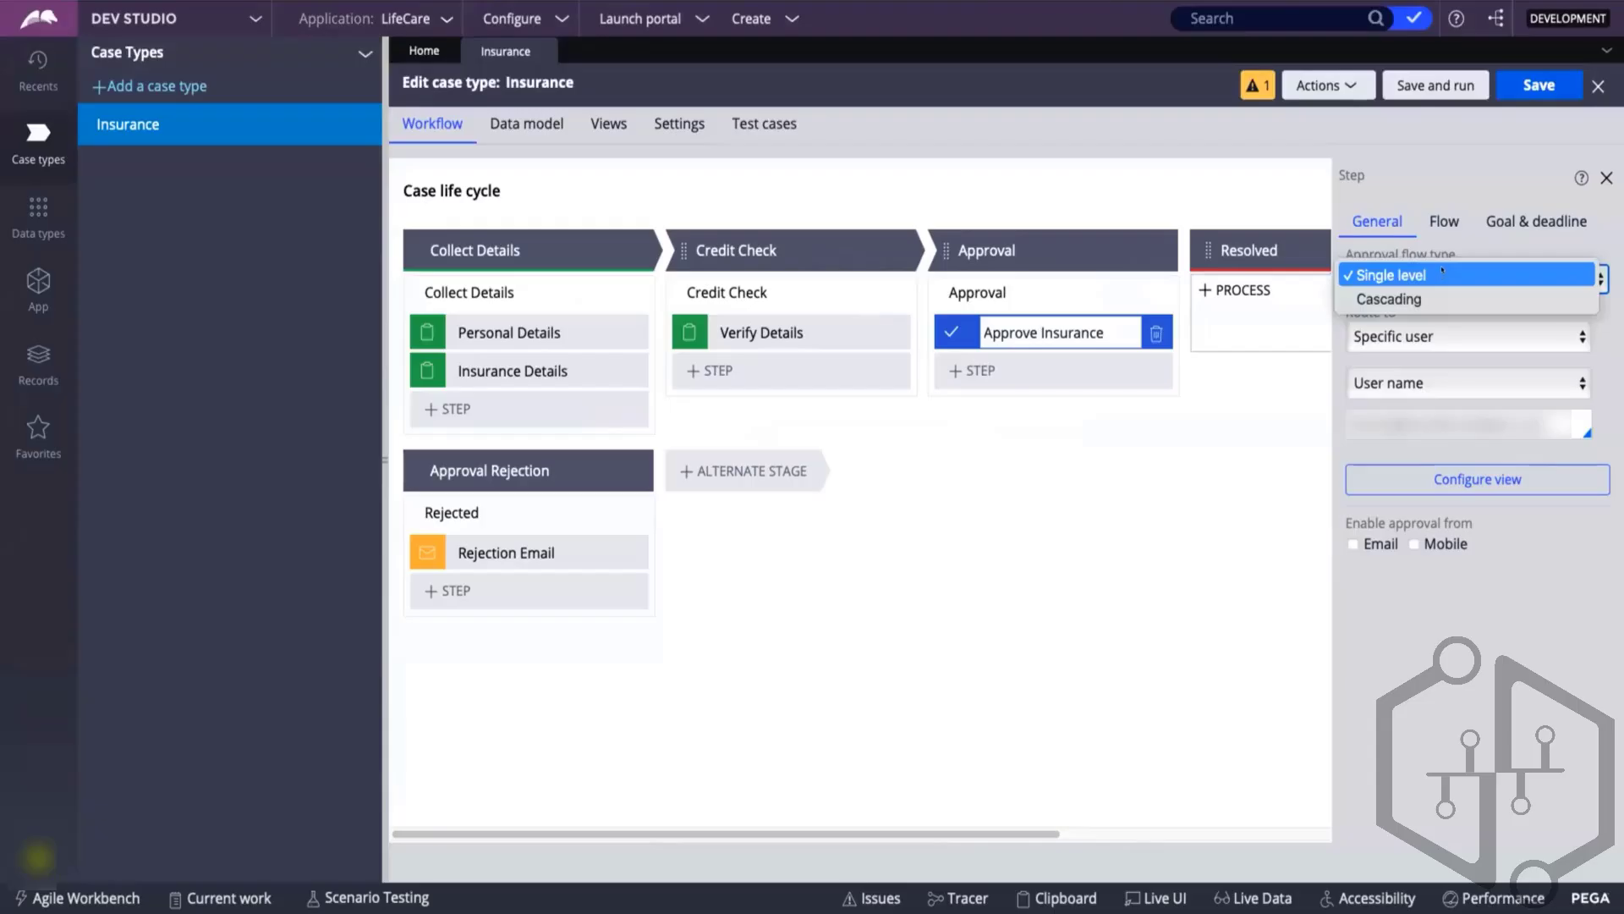
{"action": "left_click", "coordinate": [1450, 243]}
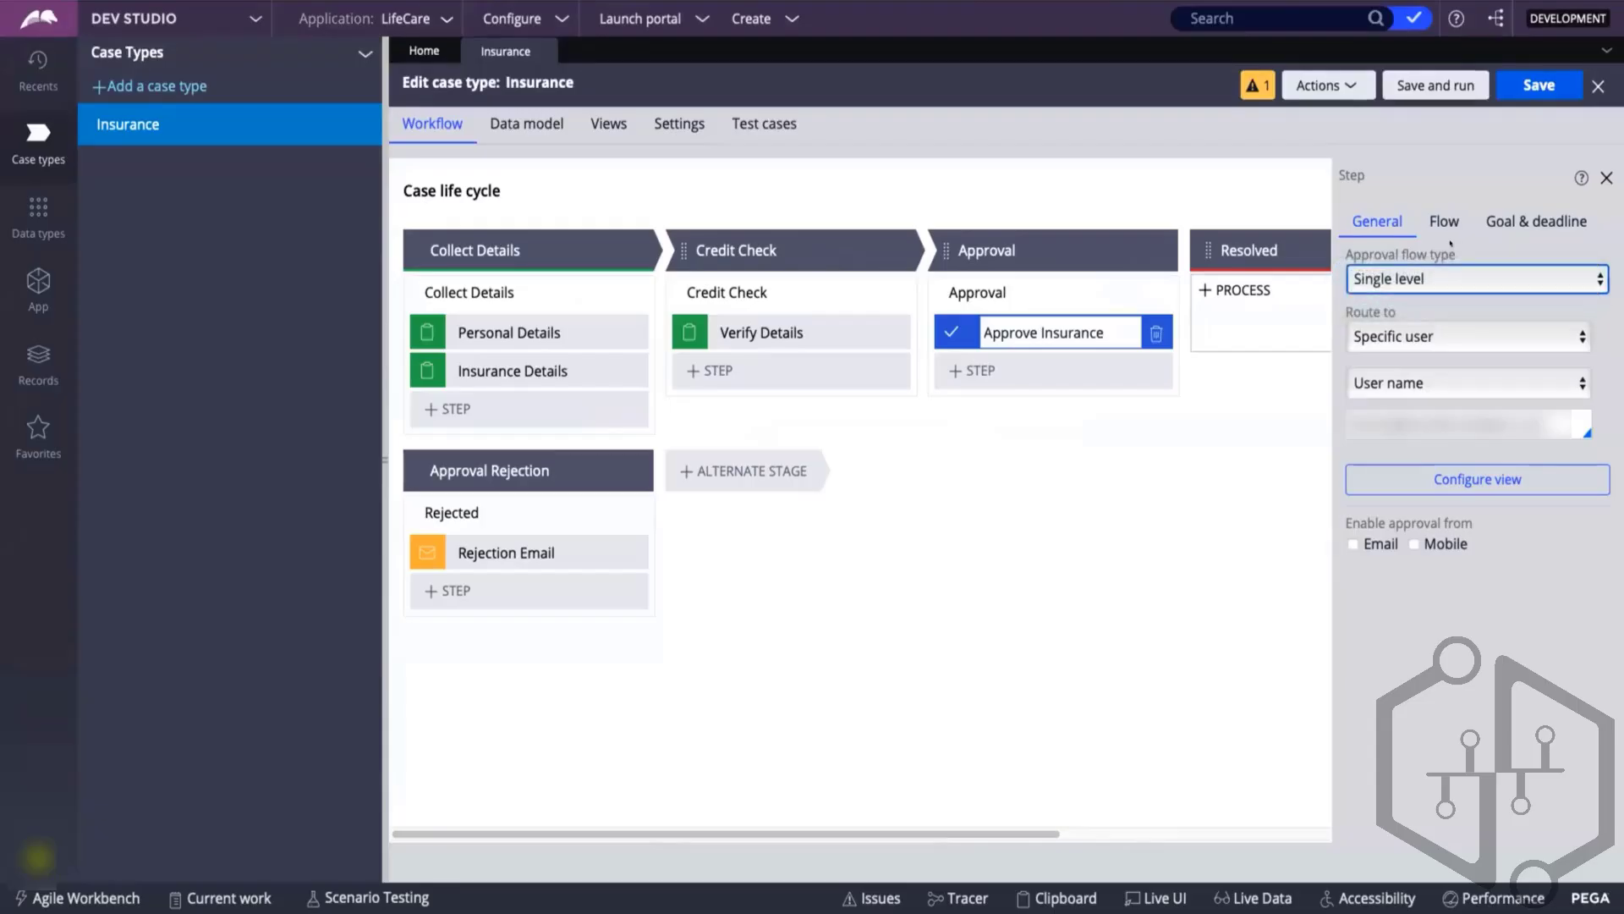
- Switch to App Studio to compare the Approve Insurance step's properties there, and return to Dev Studio
{"action": "left_click", "coordinate": [106, 18]}
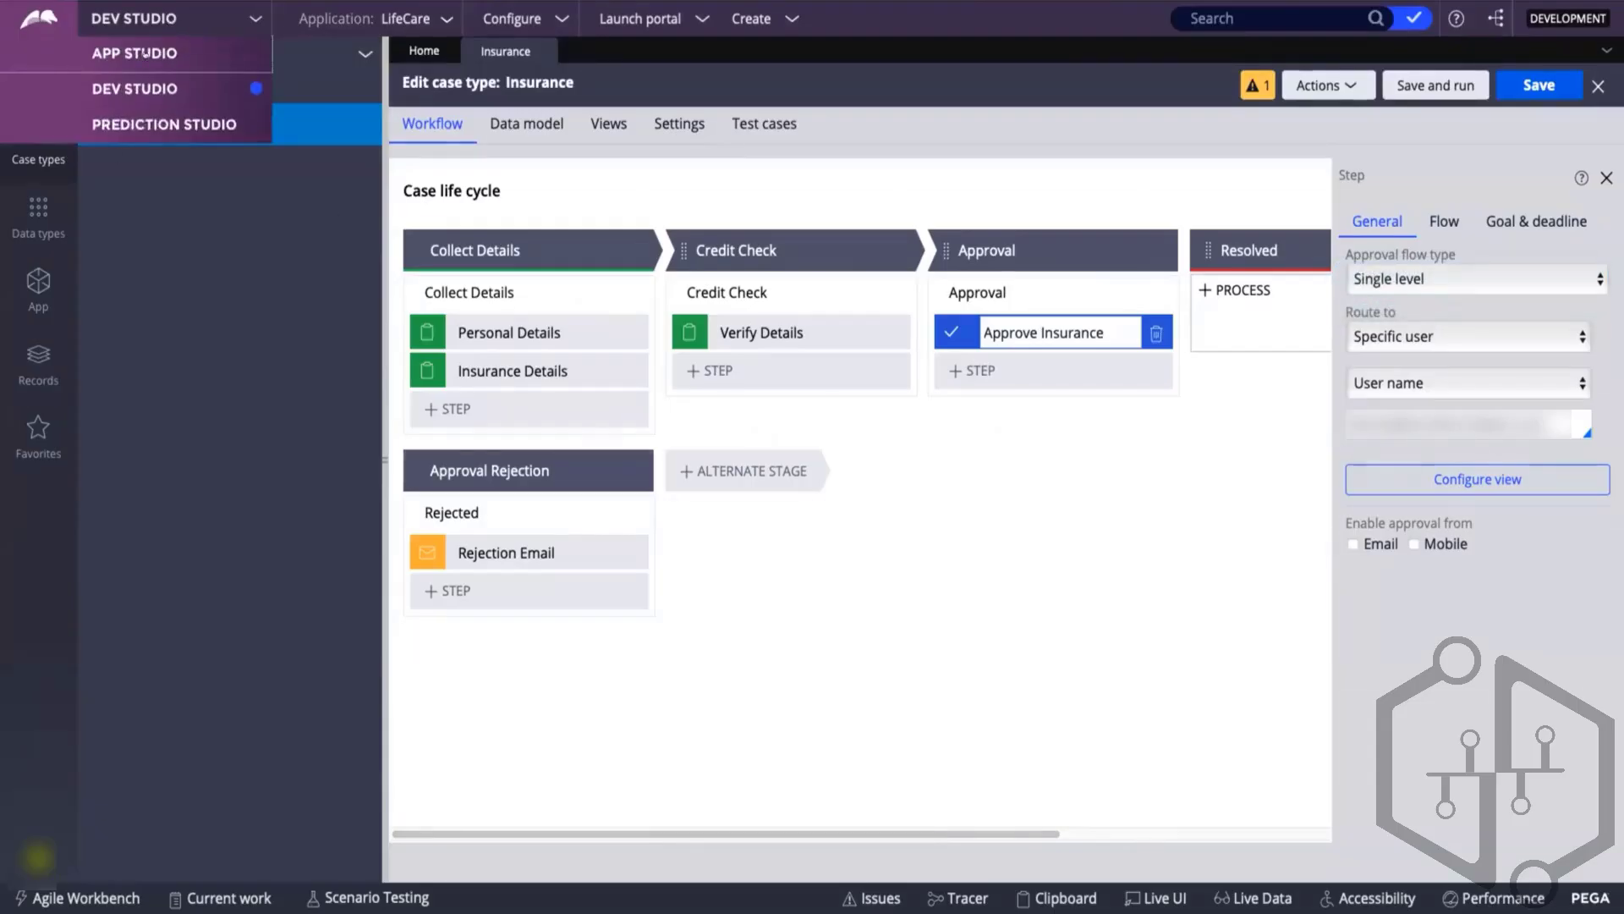
{"action": "left_click", "coordinate": [120, 53]}
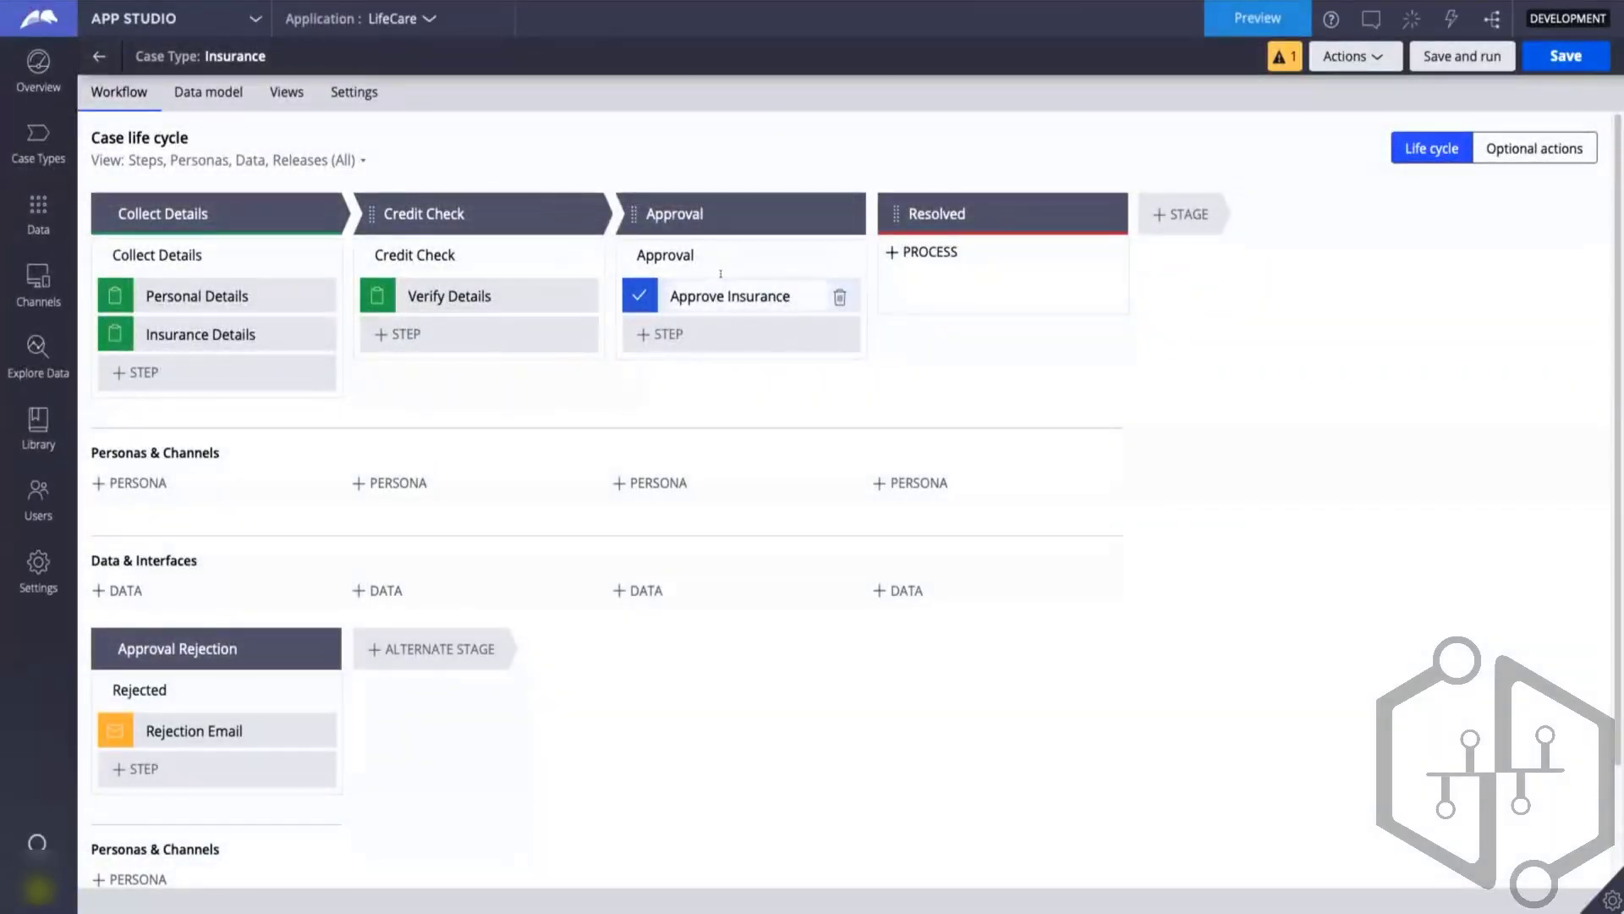
{"action": "left_click", "coordinate": [736, 292]}
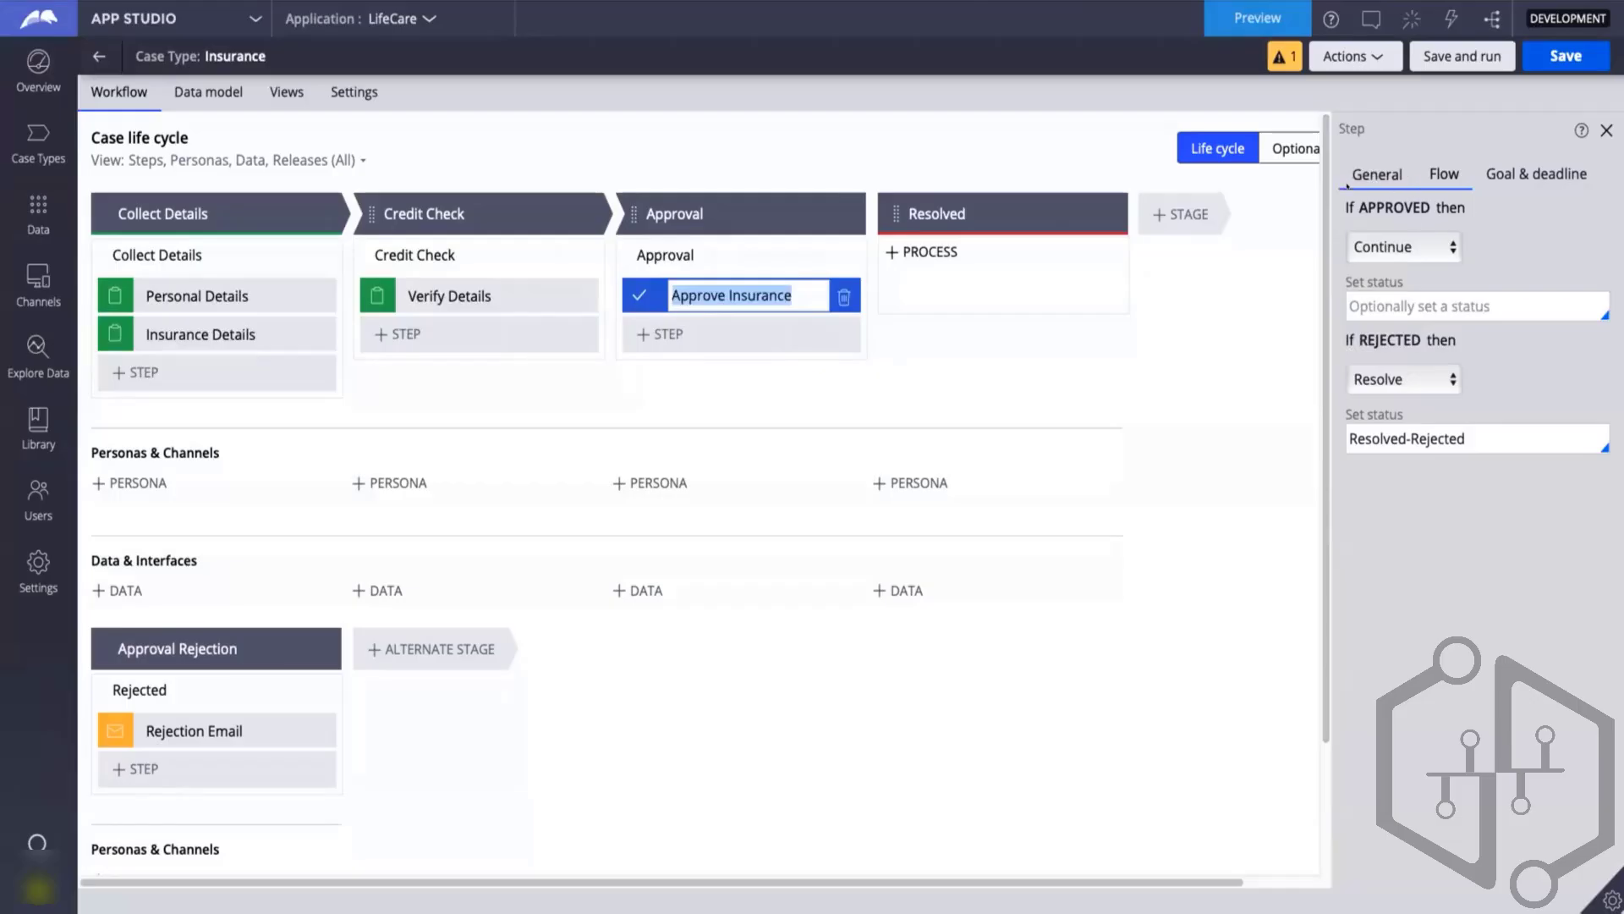
{"action": "left_click", "coordinate": [148, 15]}
{"action": "left_click", "coordinate": [132, 88]}
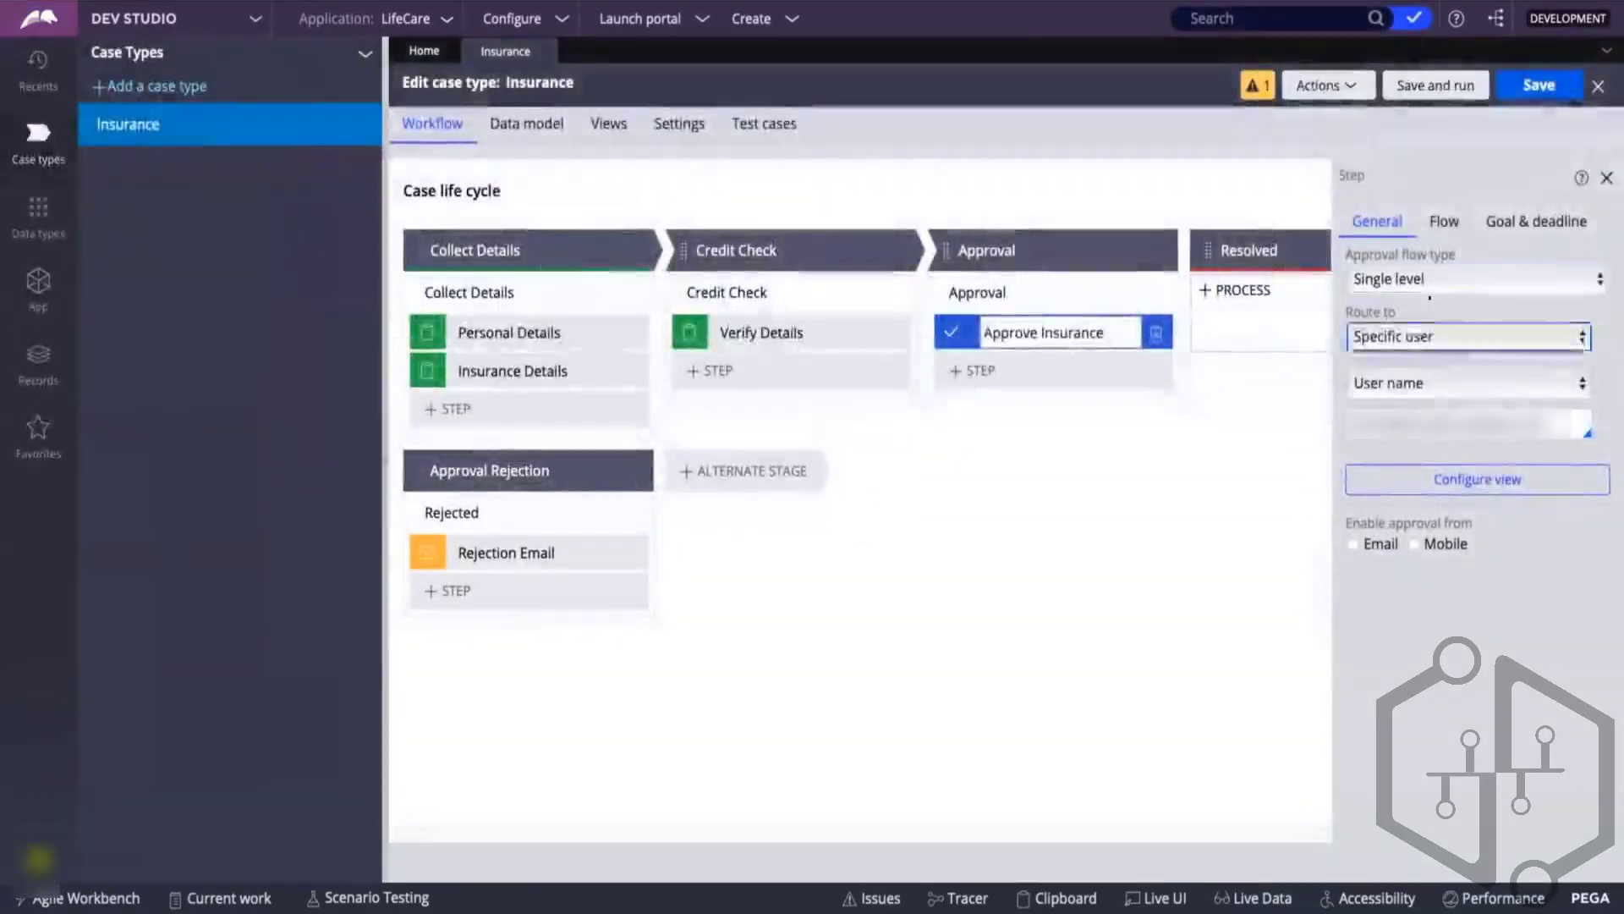
- Set the Approve Insurance step's approval flow type to Cascading and review the choices for what approval is based on
{"action": "left_click", "coordinate": [1411, 279]}
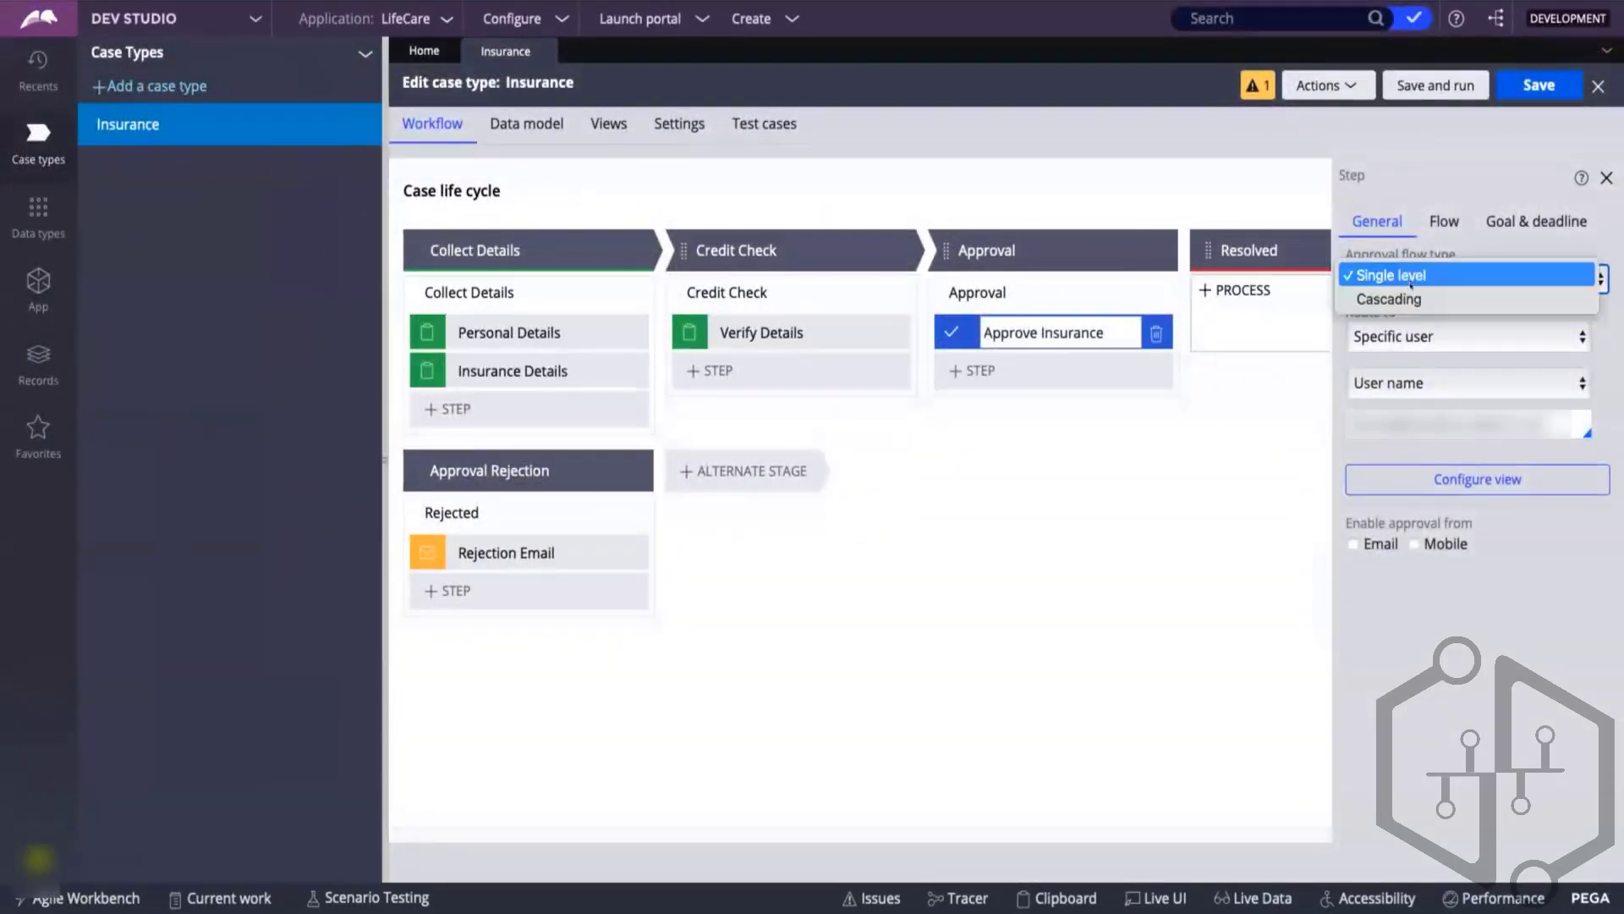
{"action": "left_click", "coordinate": [1410, 299]}
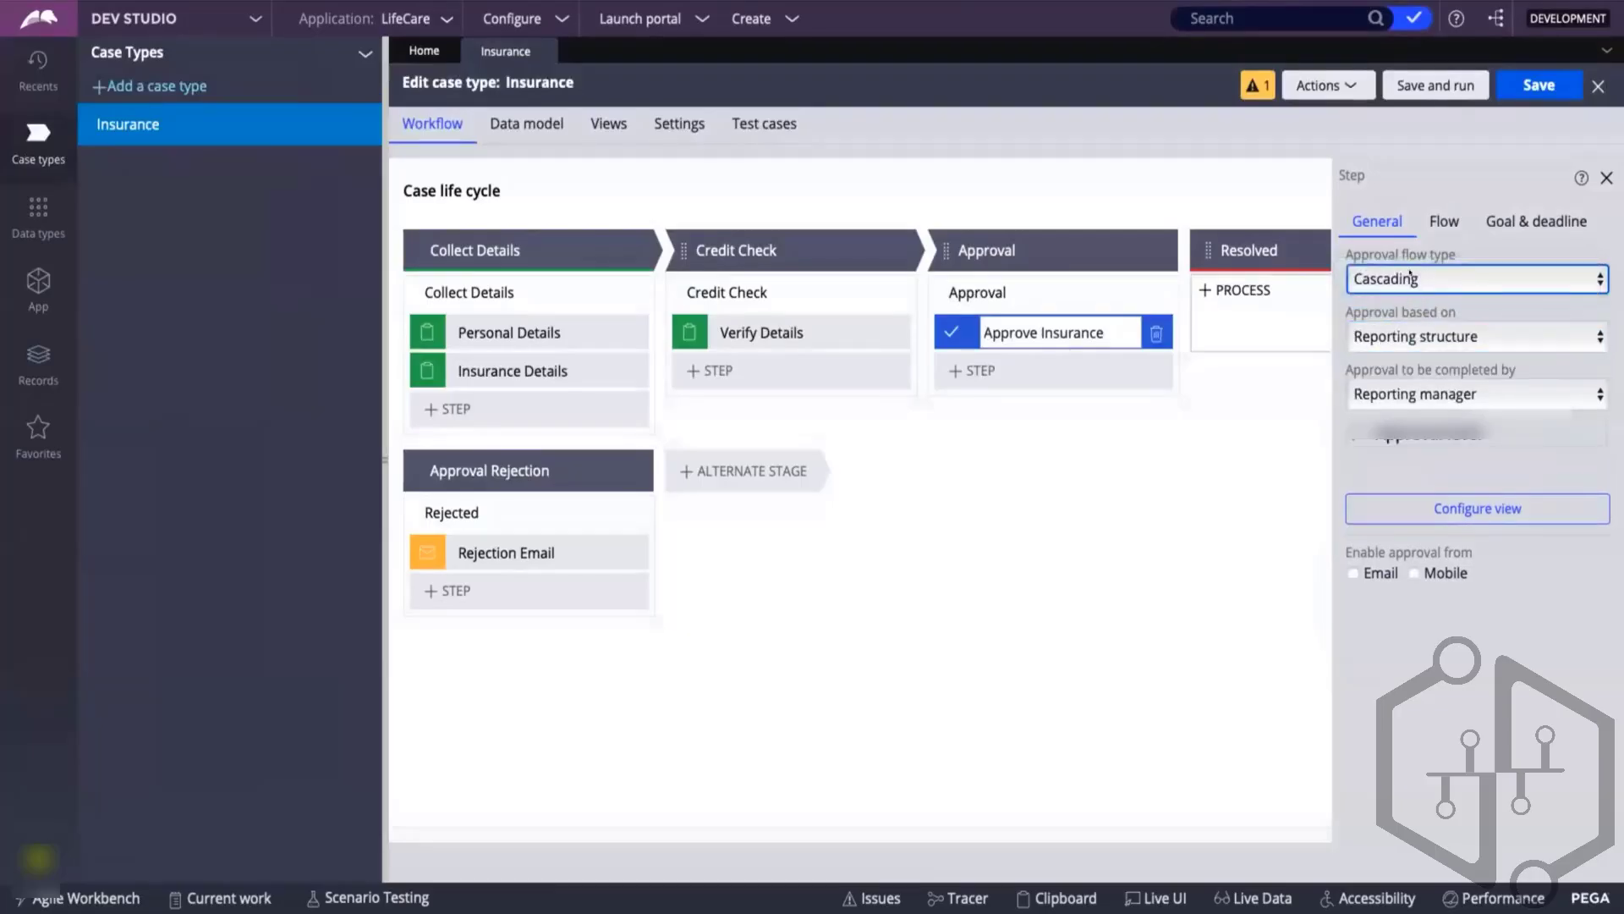
{"action": "left_click", "coordinate": [1398, 338]}
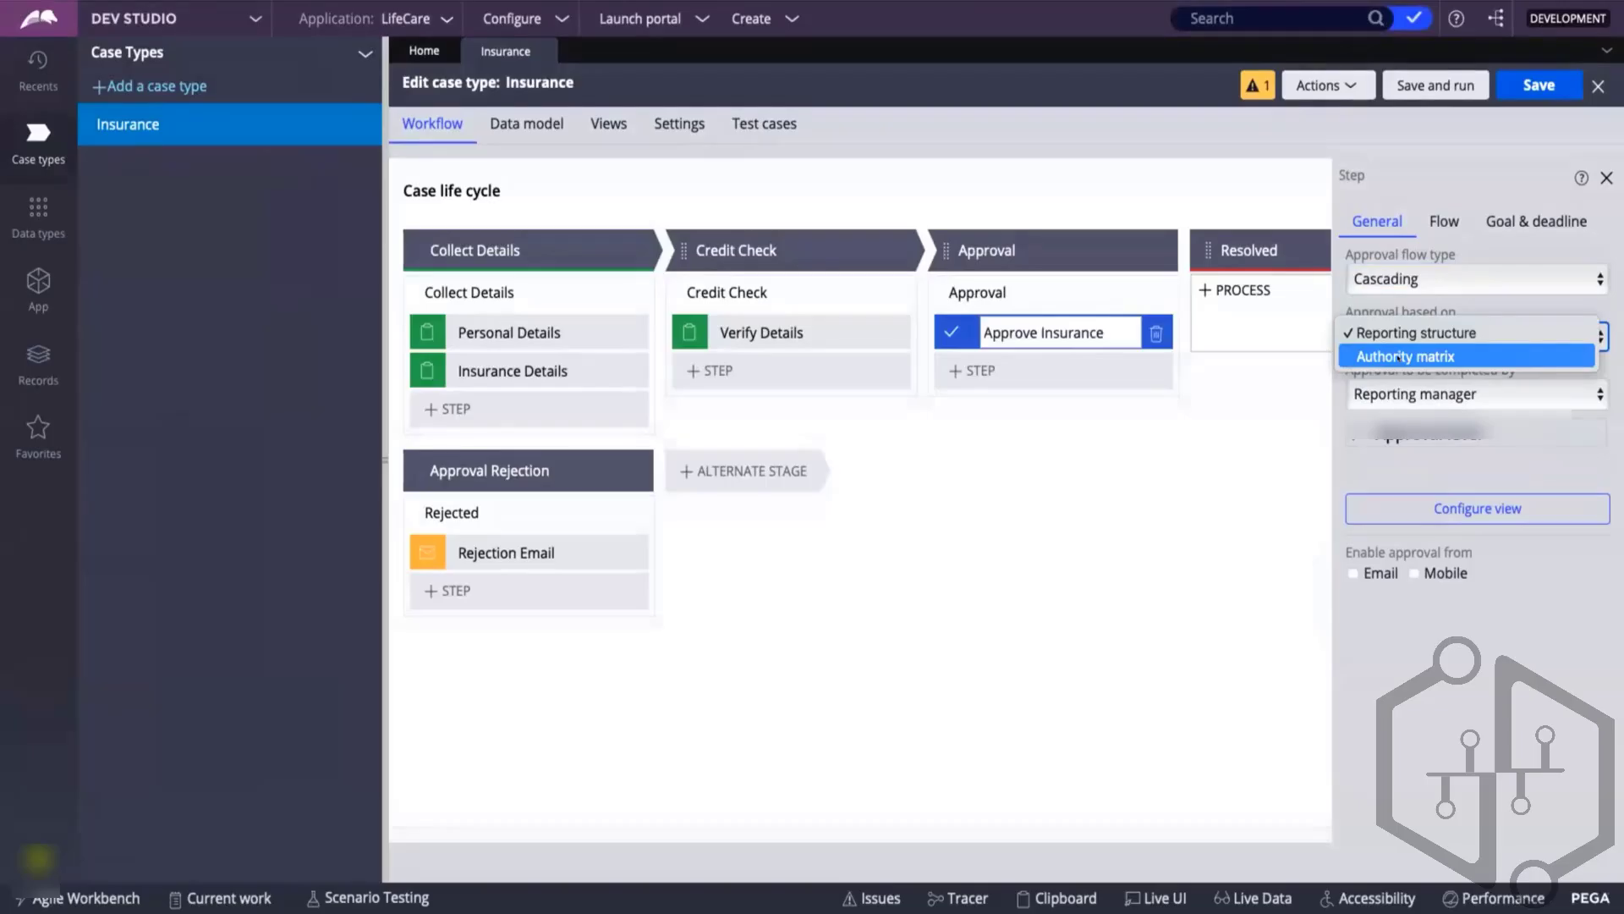
{"action": "left_click", "coordinate": [1455, 312]}
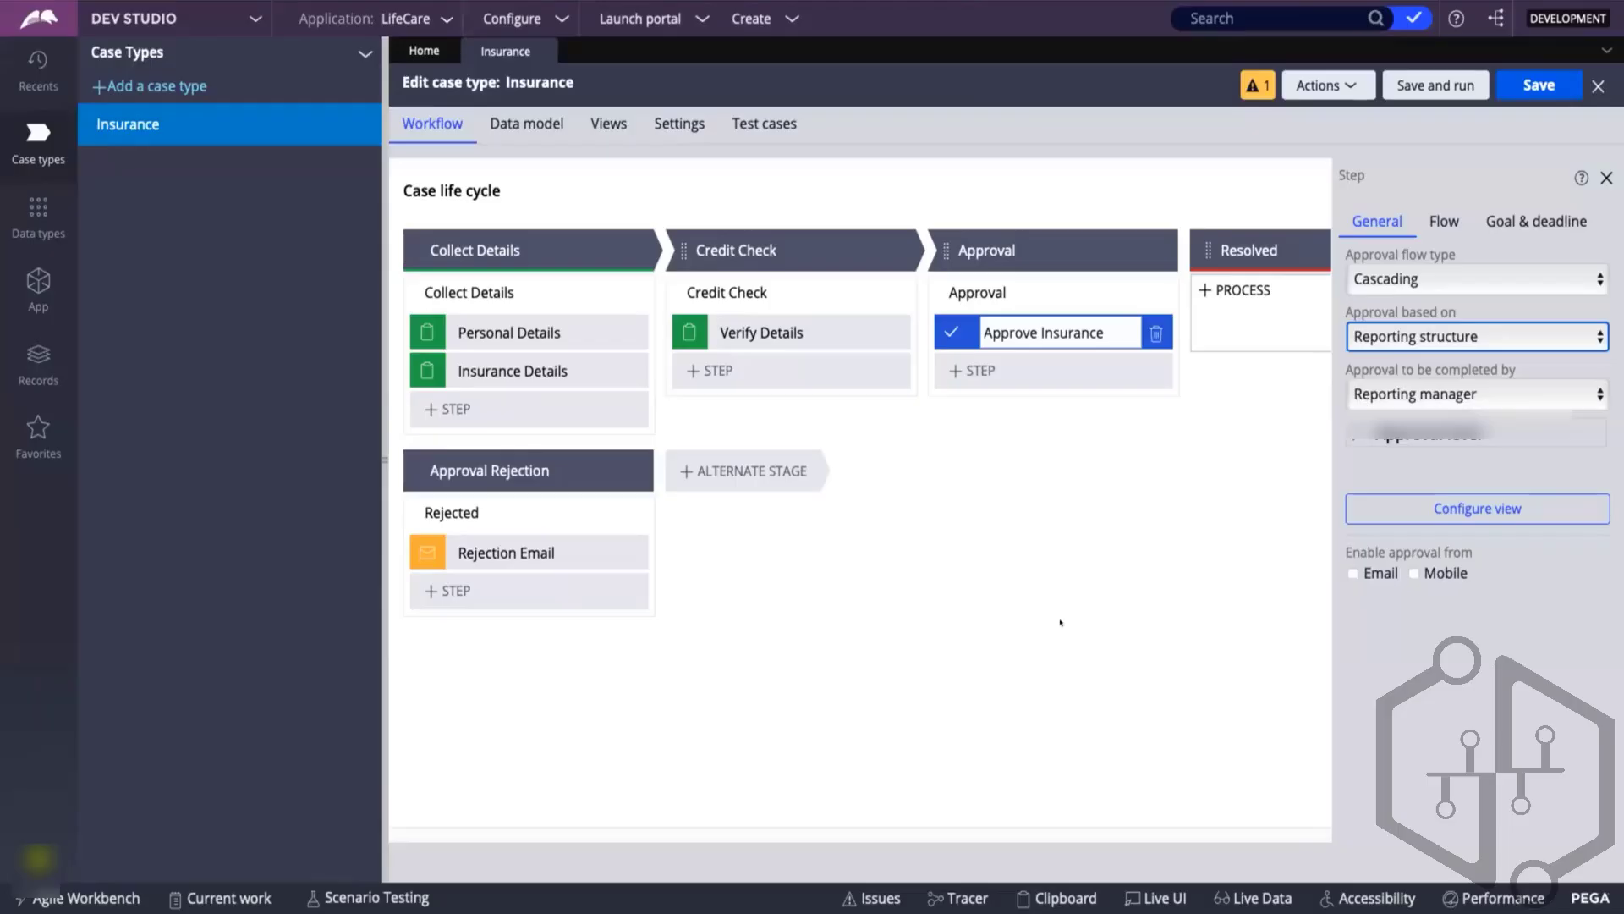
- Try Authority matrix as the basis for the cascading approval, review its fields, and restore Reporting structure
{"action": "left_click", "coordinate": [1375, 334]}
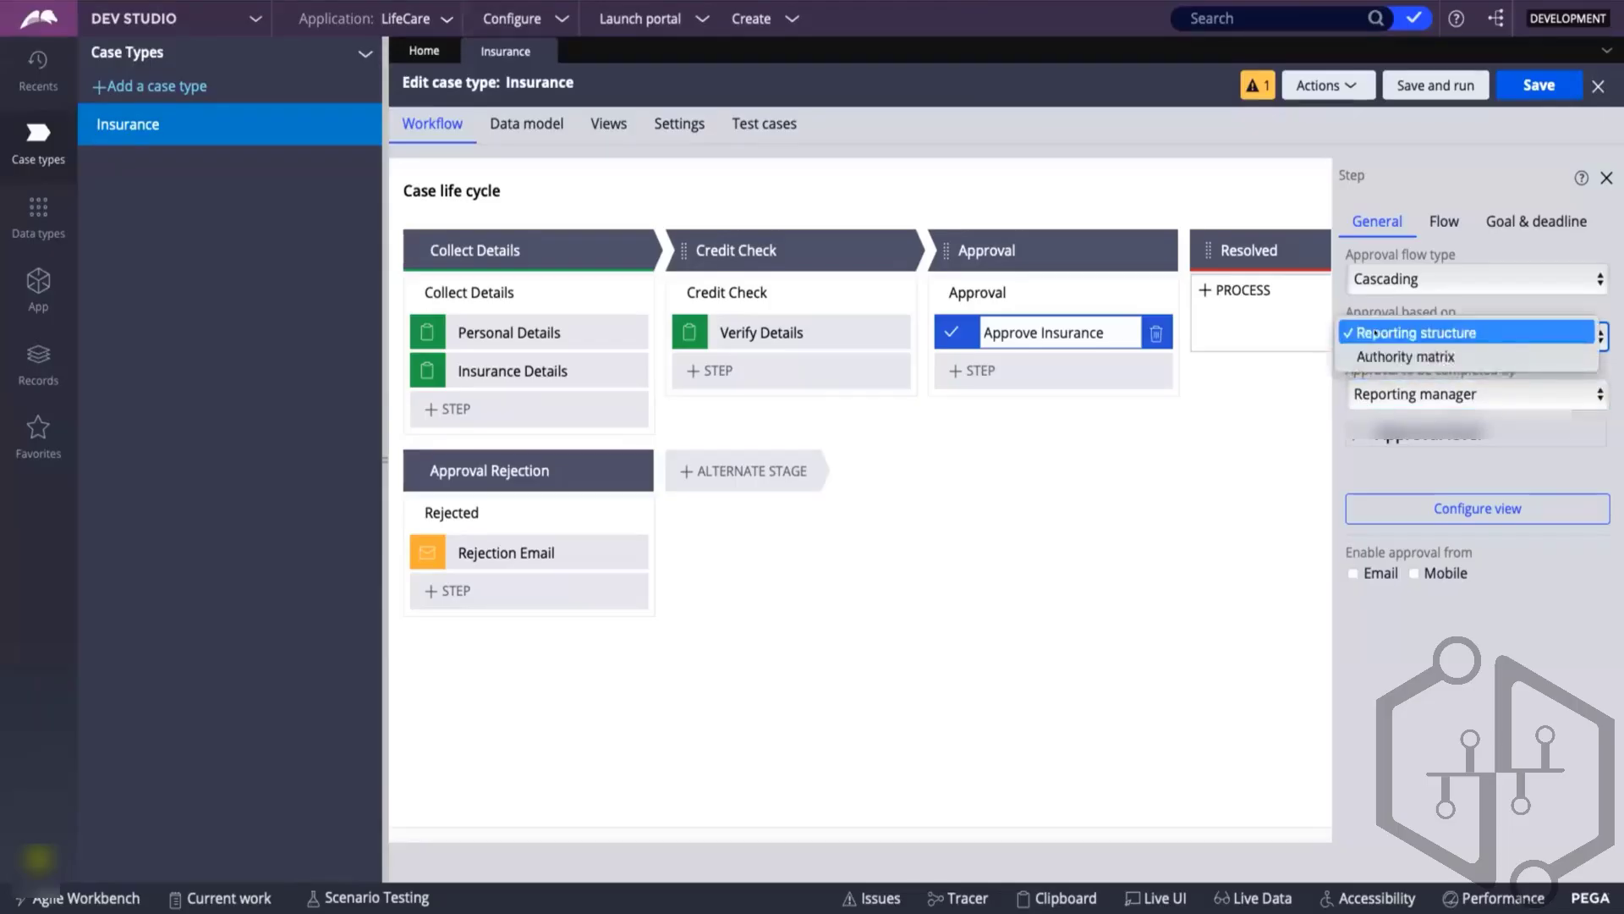
{"action": "left_click", "coordinate": [1373, 356]}
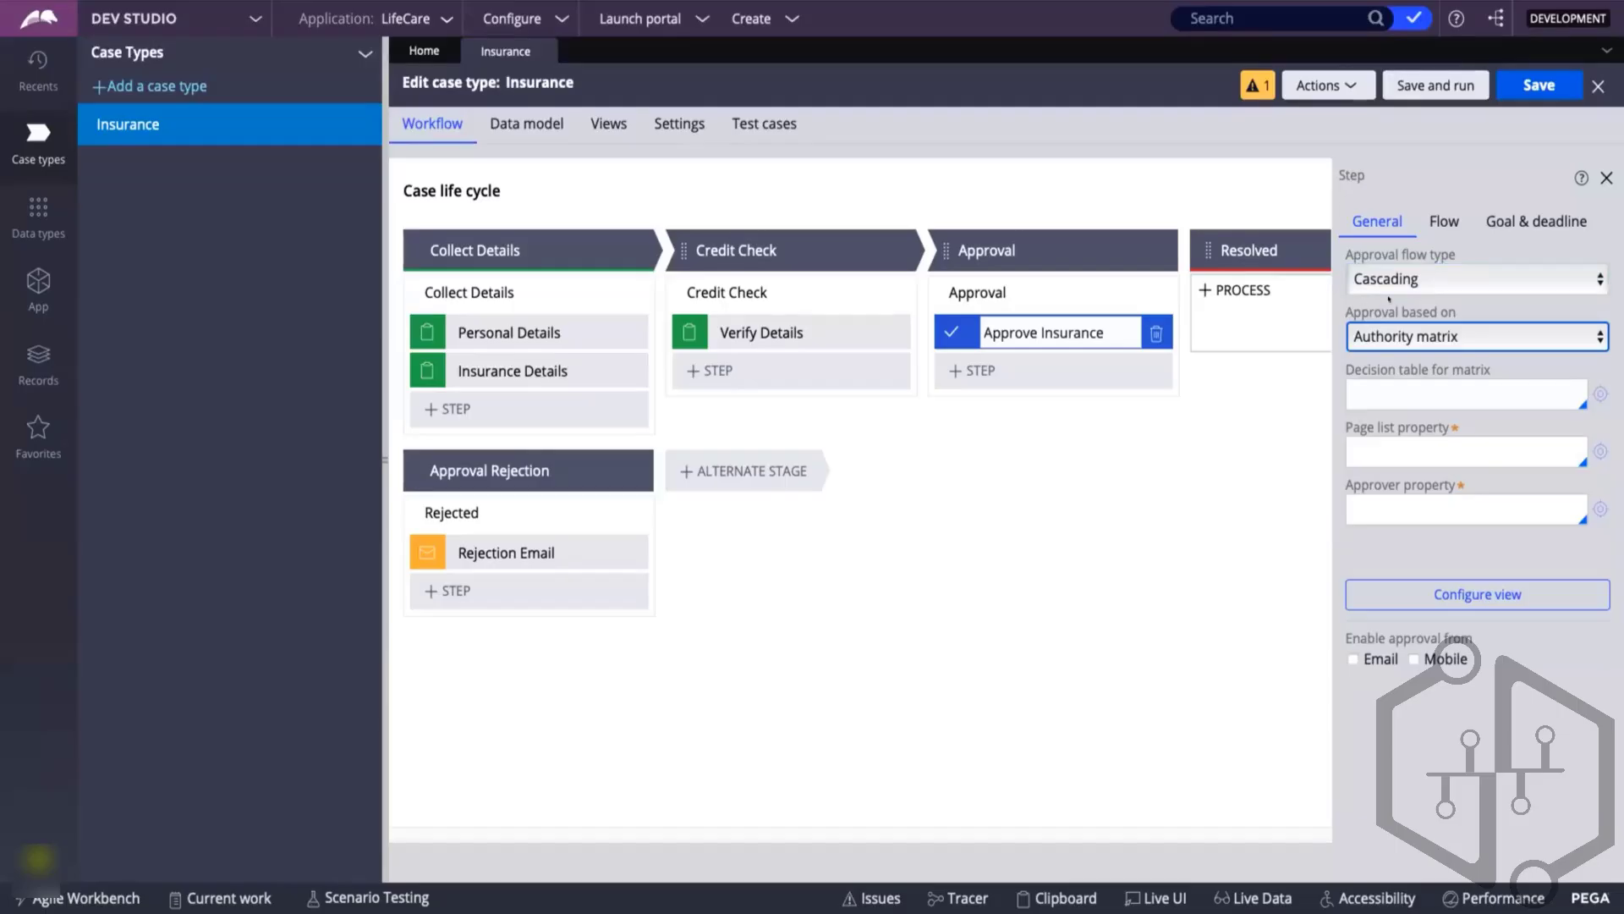
{"action": "left_click", "coordinate": [1388, 336]}
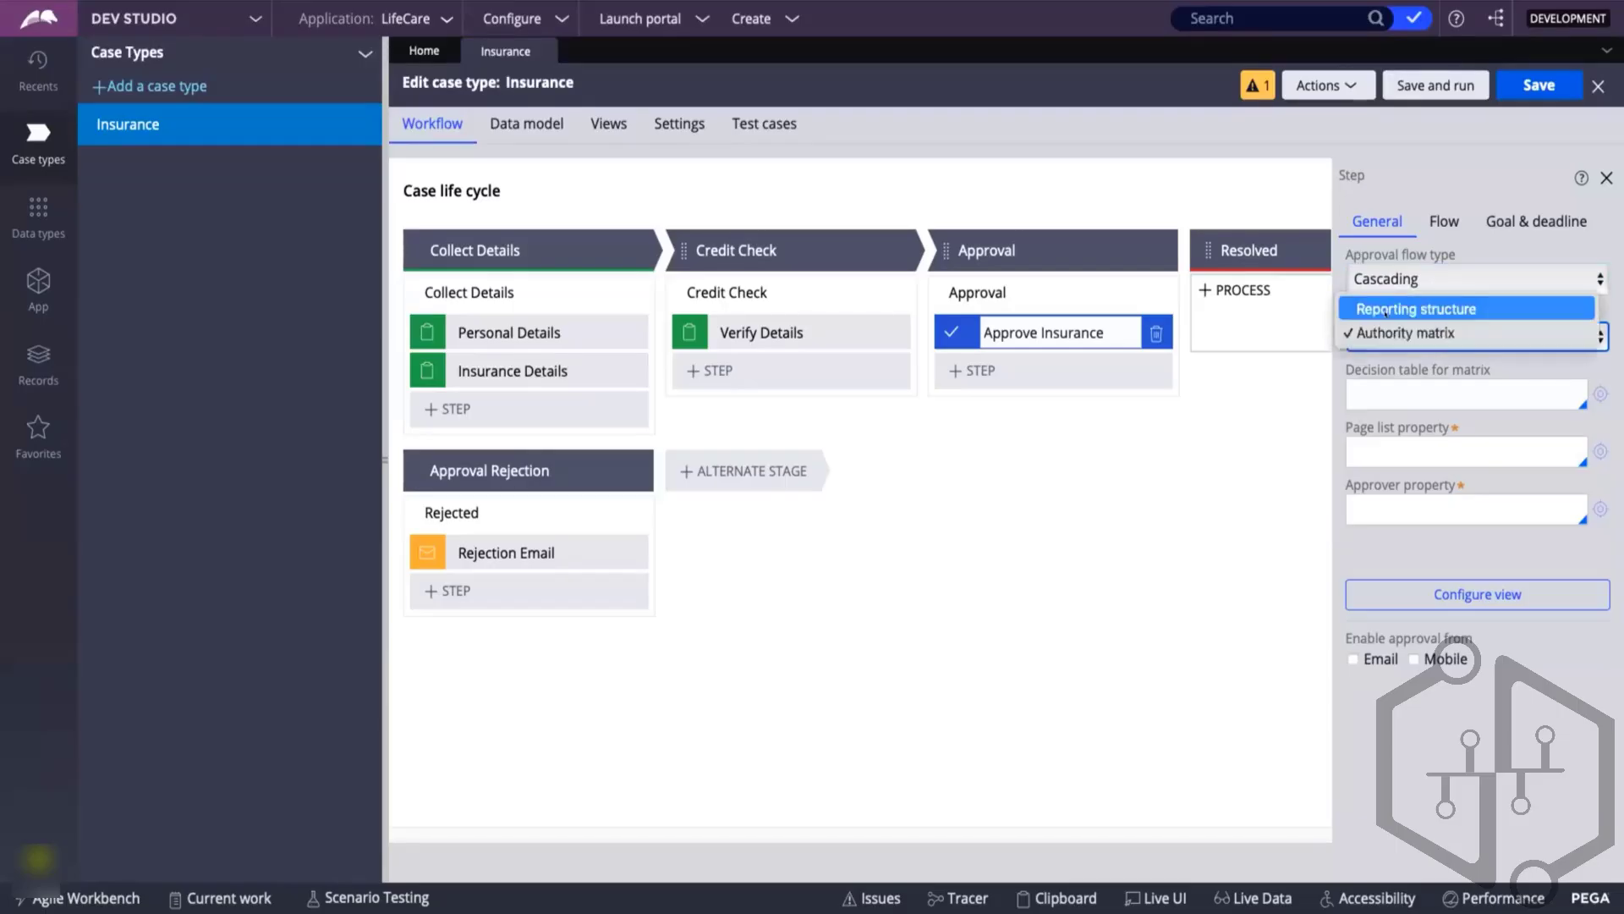
{"action": "left_click", "coordinate": [1384, 310]}
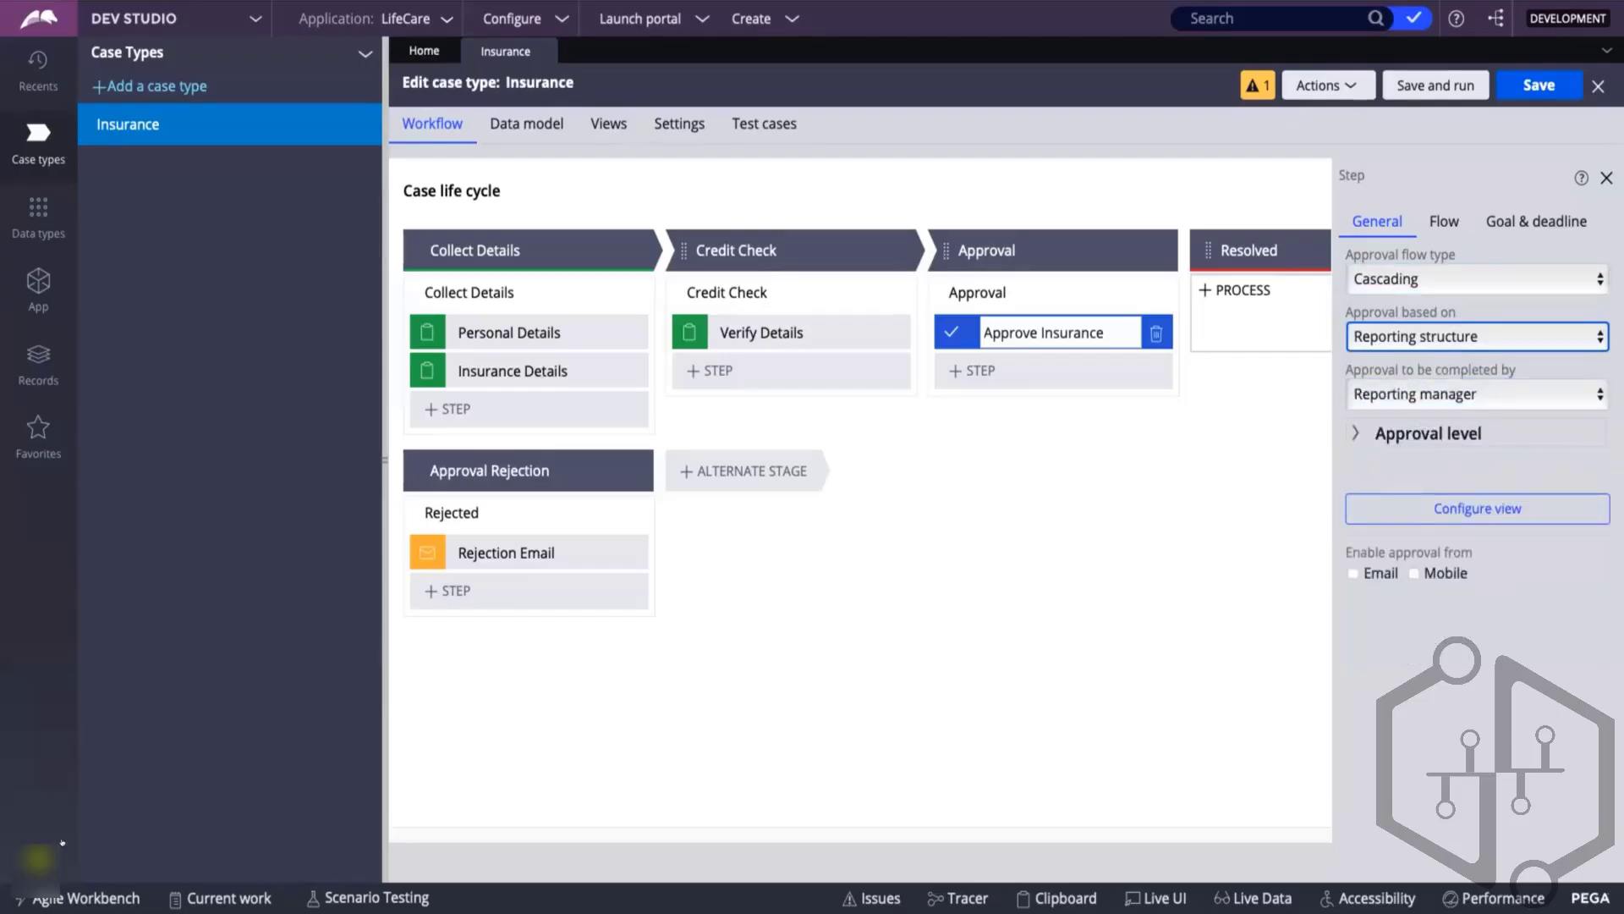
- Open the current operator's record and examine its contact information, application access and work routing's organizational unit
{"action": "left_click", "coordinate": [37, 858]}
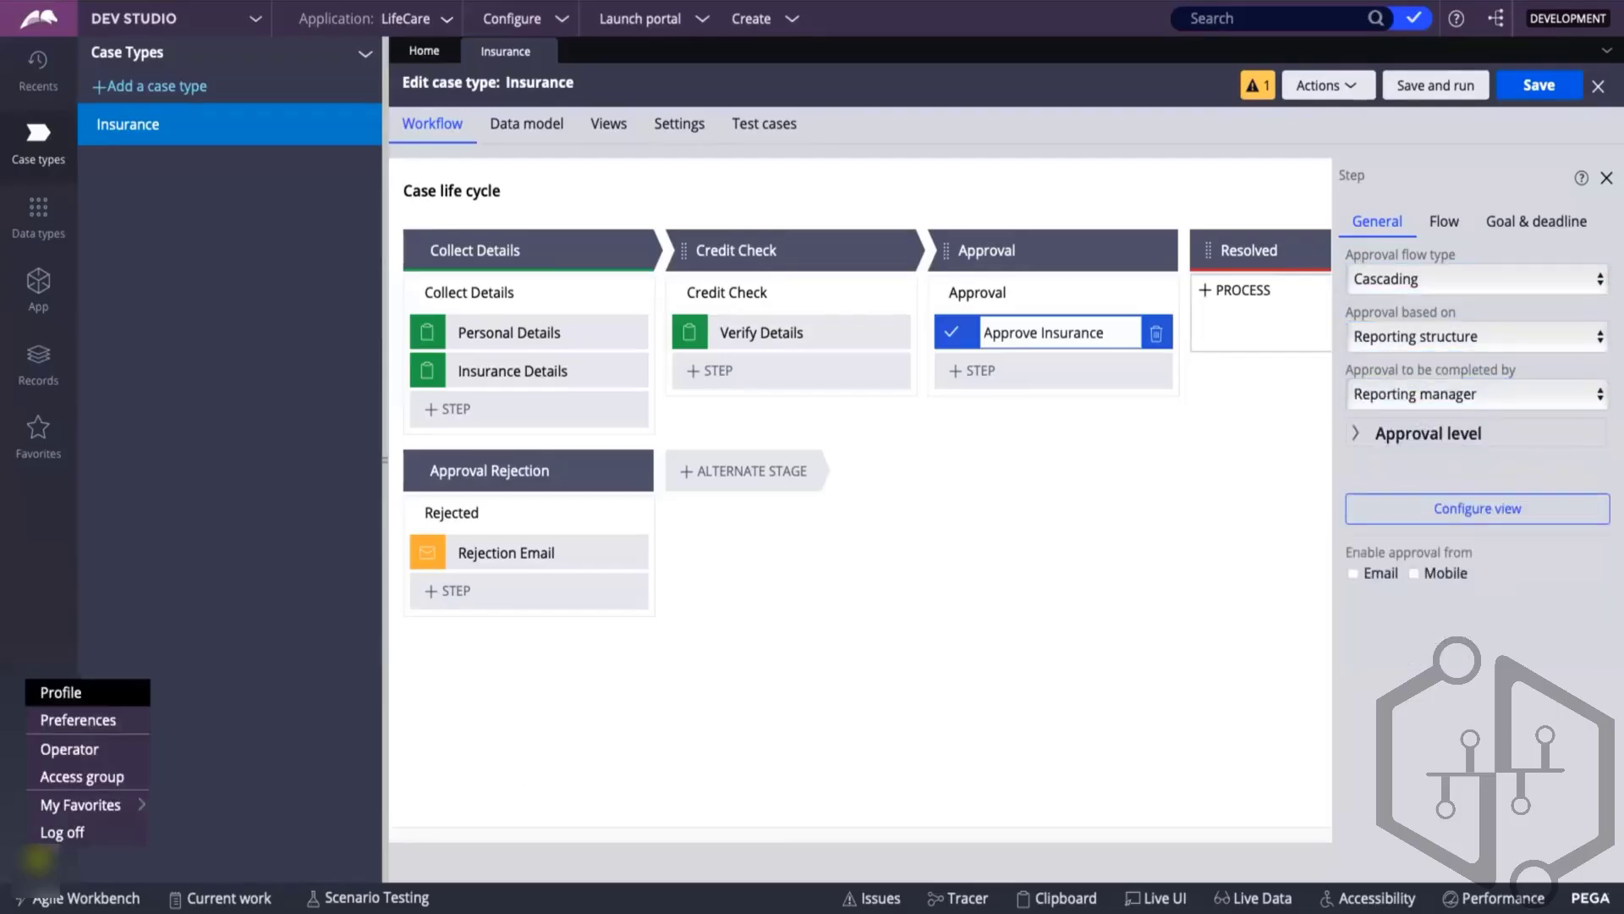
{"action": "left_click", "coordinate": [66, 748]}
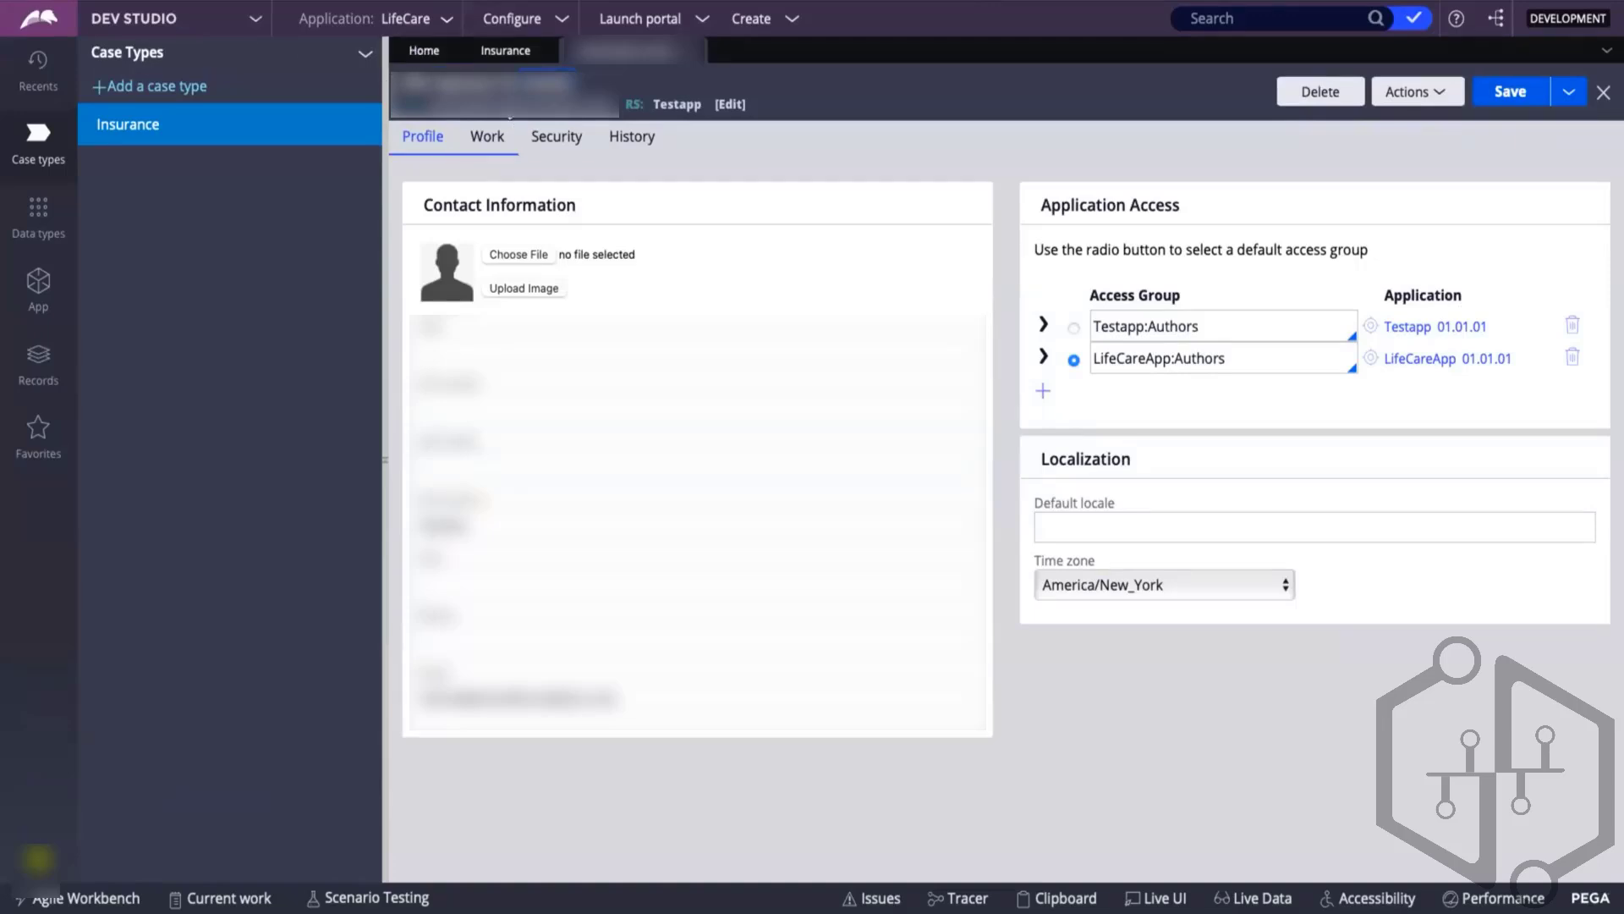
{"action": "left_click", "coordinate": [643, 351]}
{"action": "left_click", "coordinate": [643, 410]}
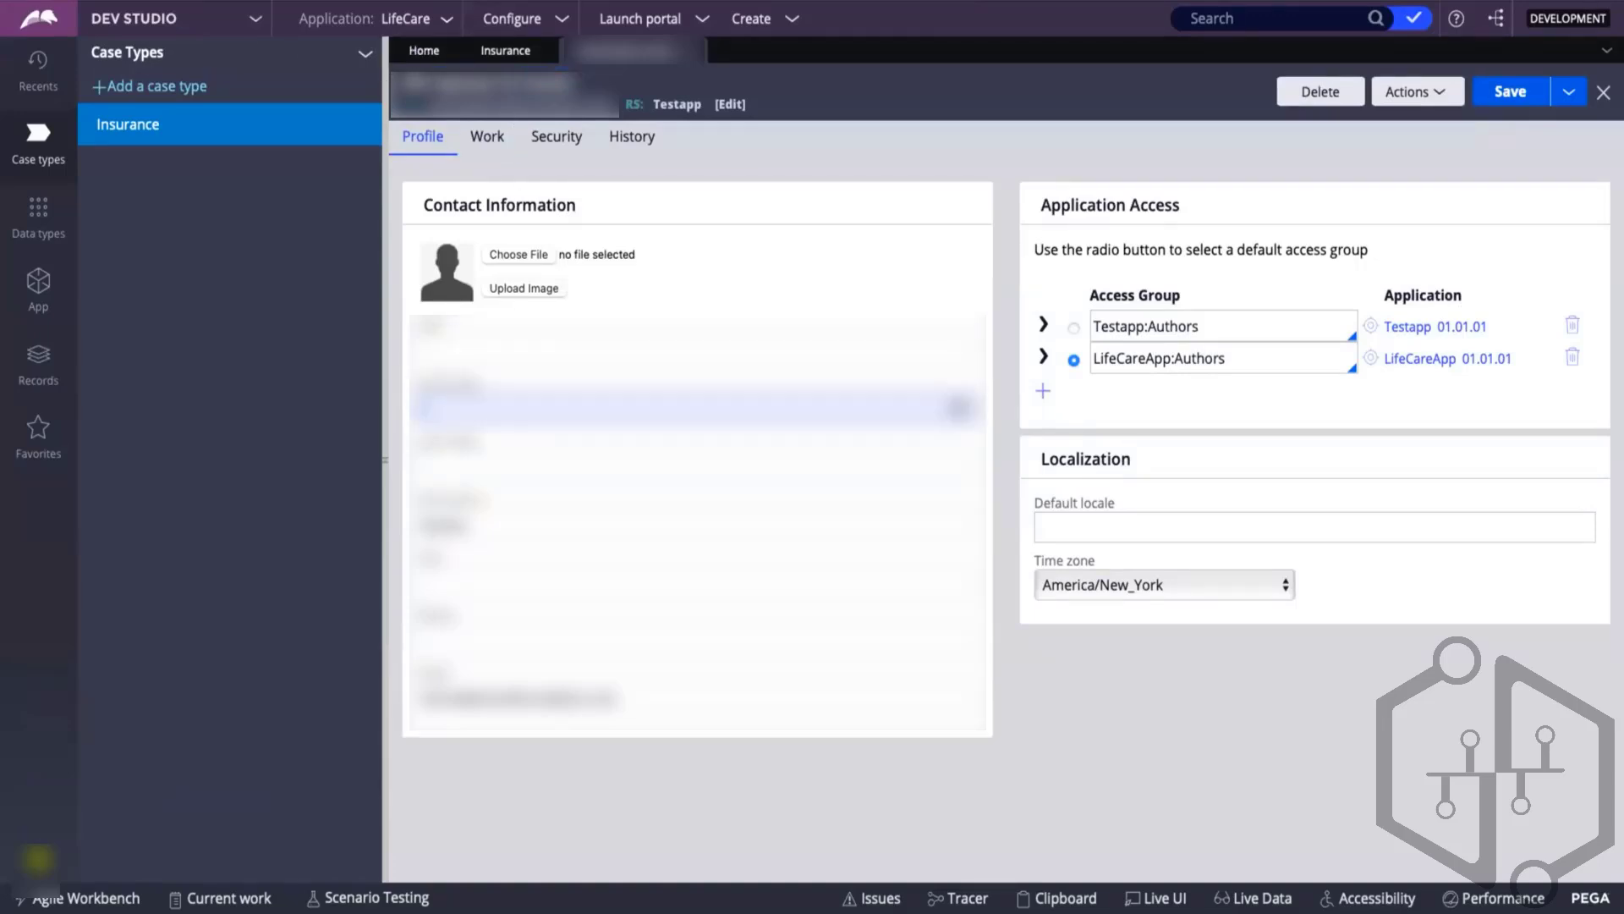
{"action": "left_click", "coordinate": [643, 467]}
{"action": "left_click", "coordinate": [643, 525]}
{"action": "left_click", "coordinate": [643, 641]}
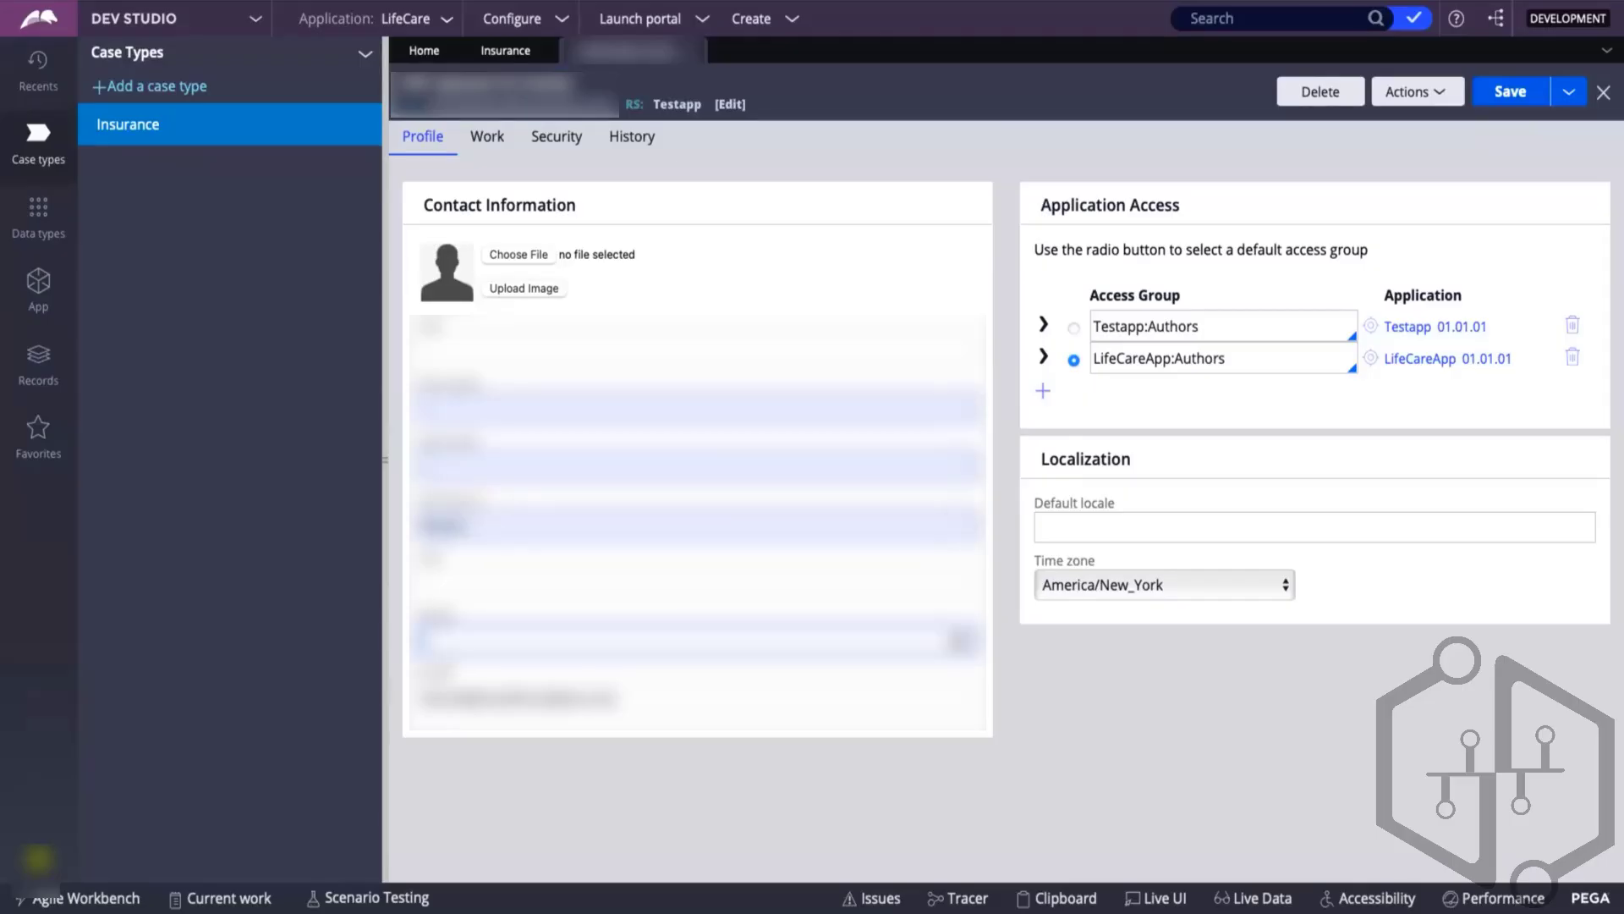
{"action": "left_click", "coordinate": [643, 698]}
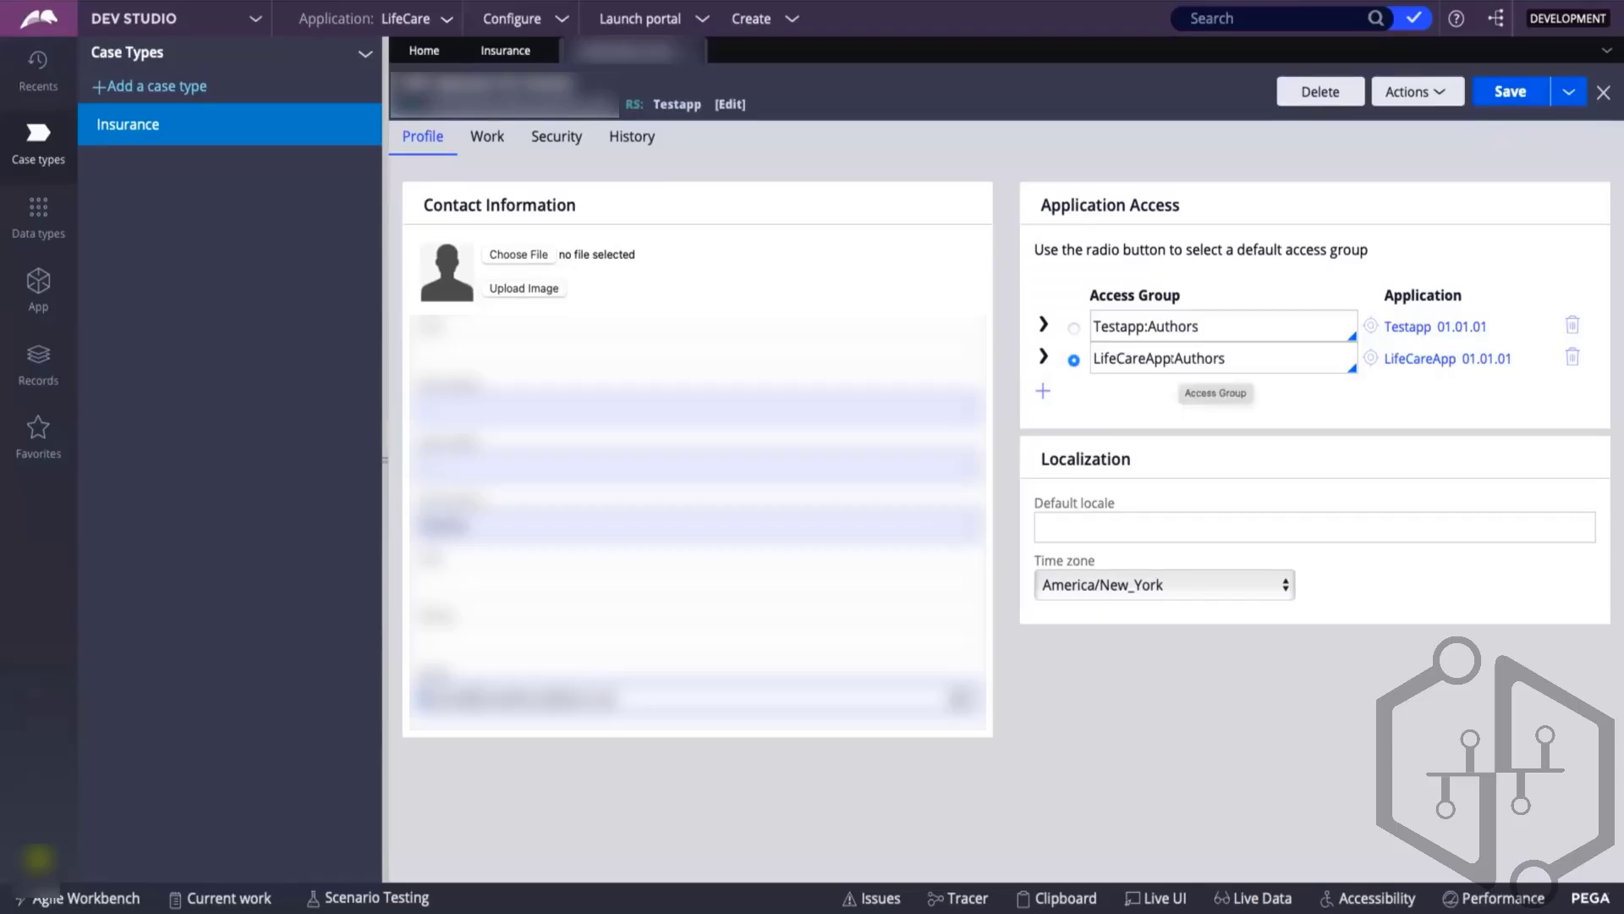
{"action": "left_click", "coordinate": [483, 136]}
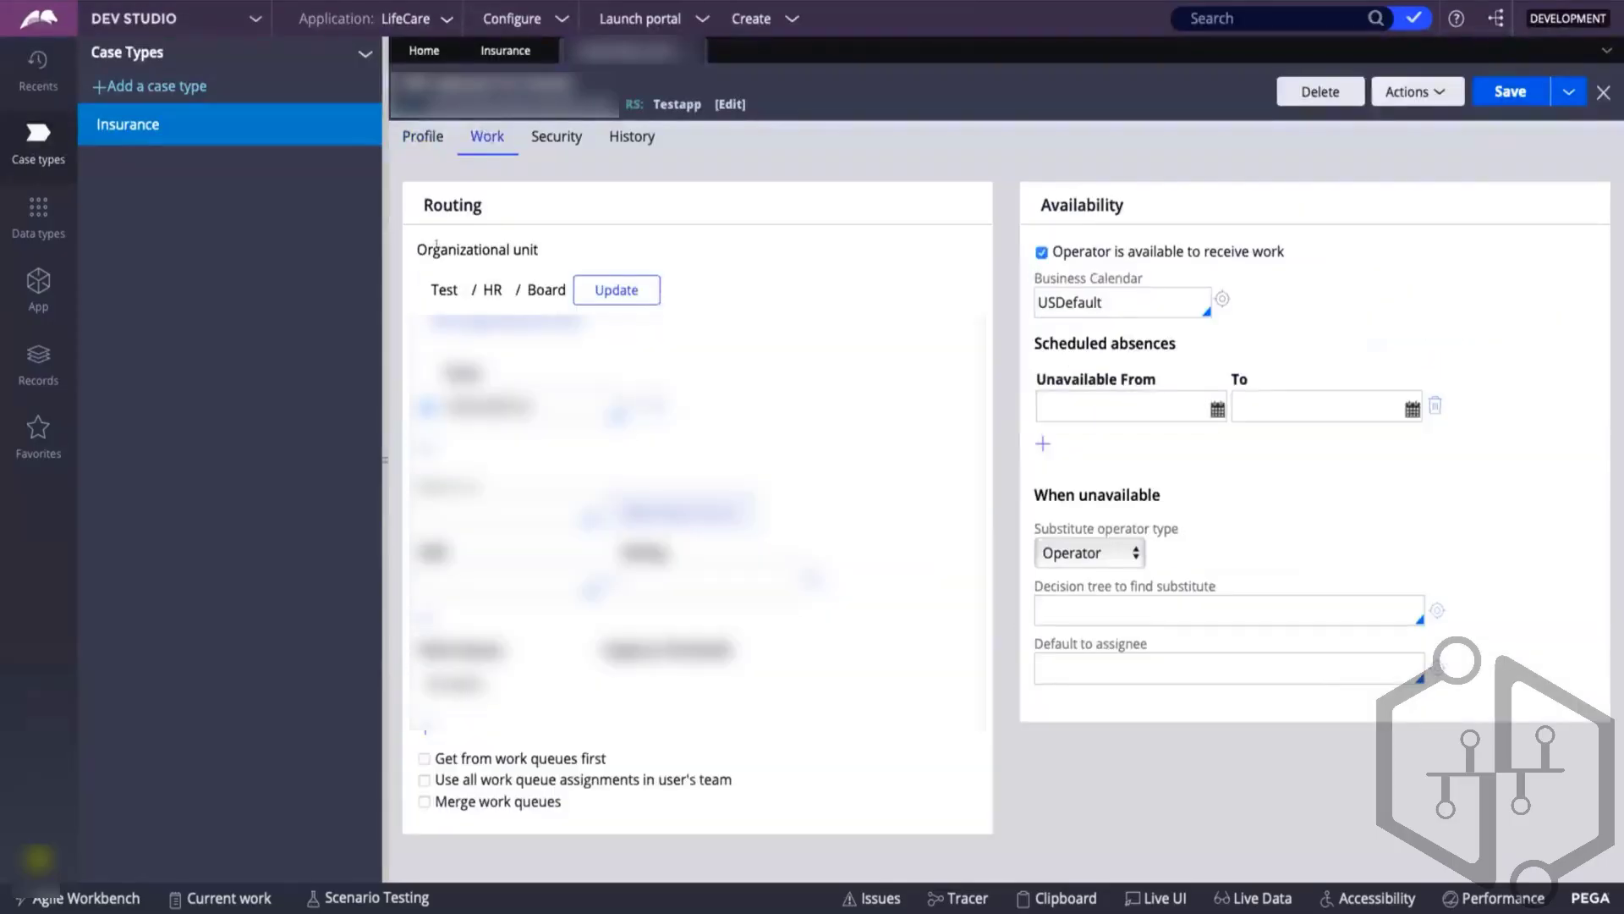
{"action": "left_click_drag", "start_coordinate": [421, 242], "coordinate": [557, 239]}
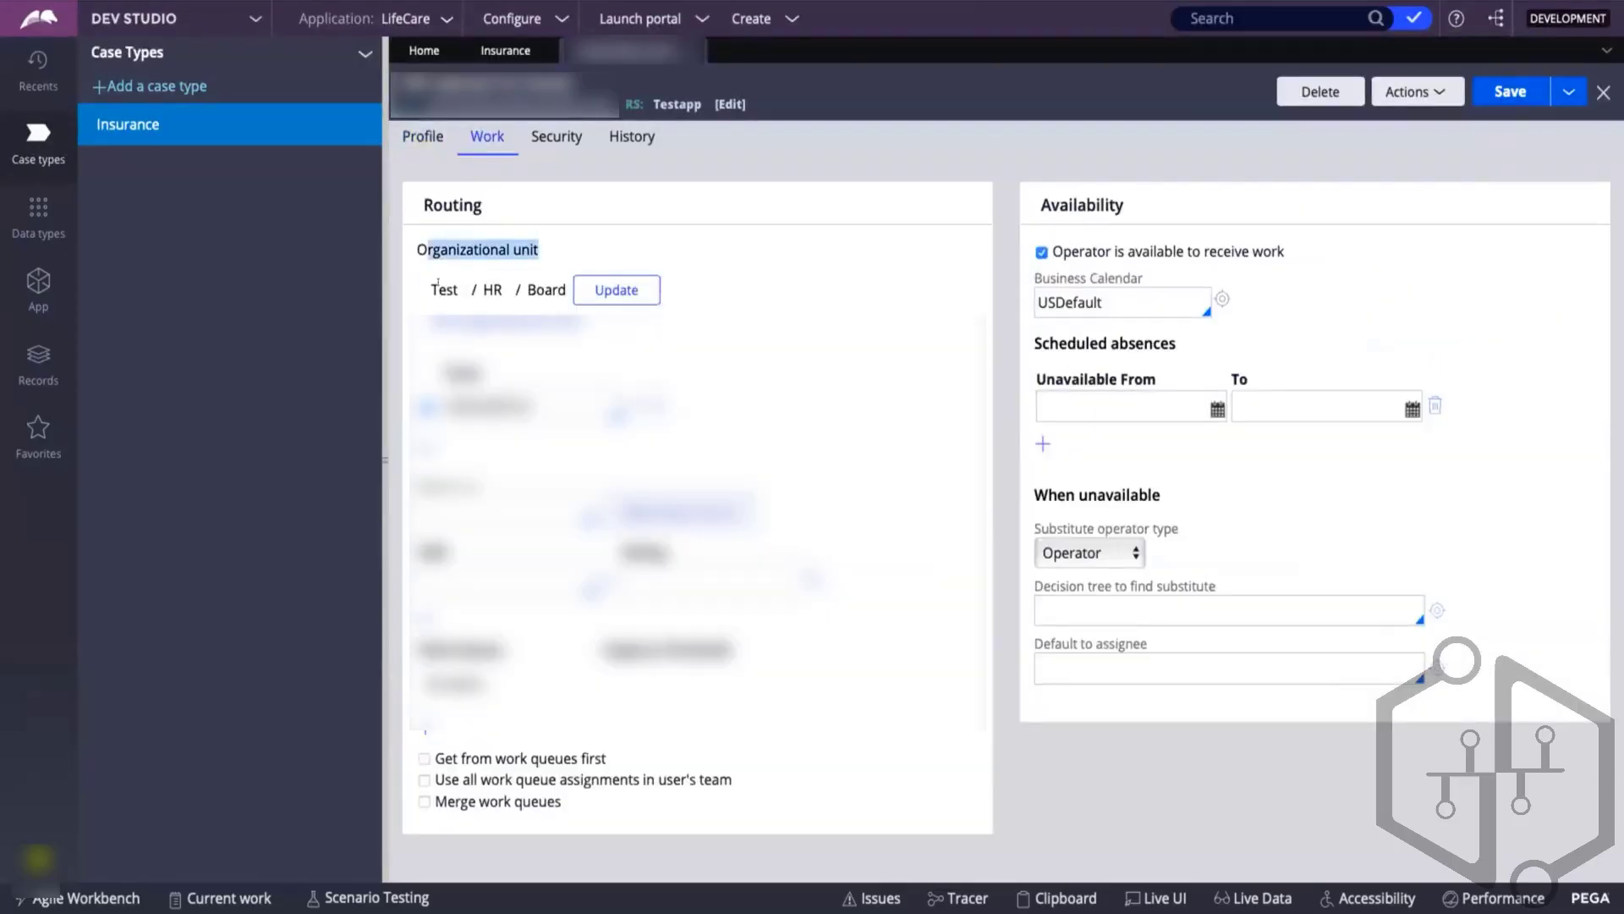
- Try to change the operator's organizational unit to organization Cares and division Claims, and cancel the update
{"action": "left_click", "coordinate": [599, 290]}
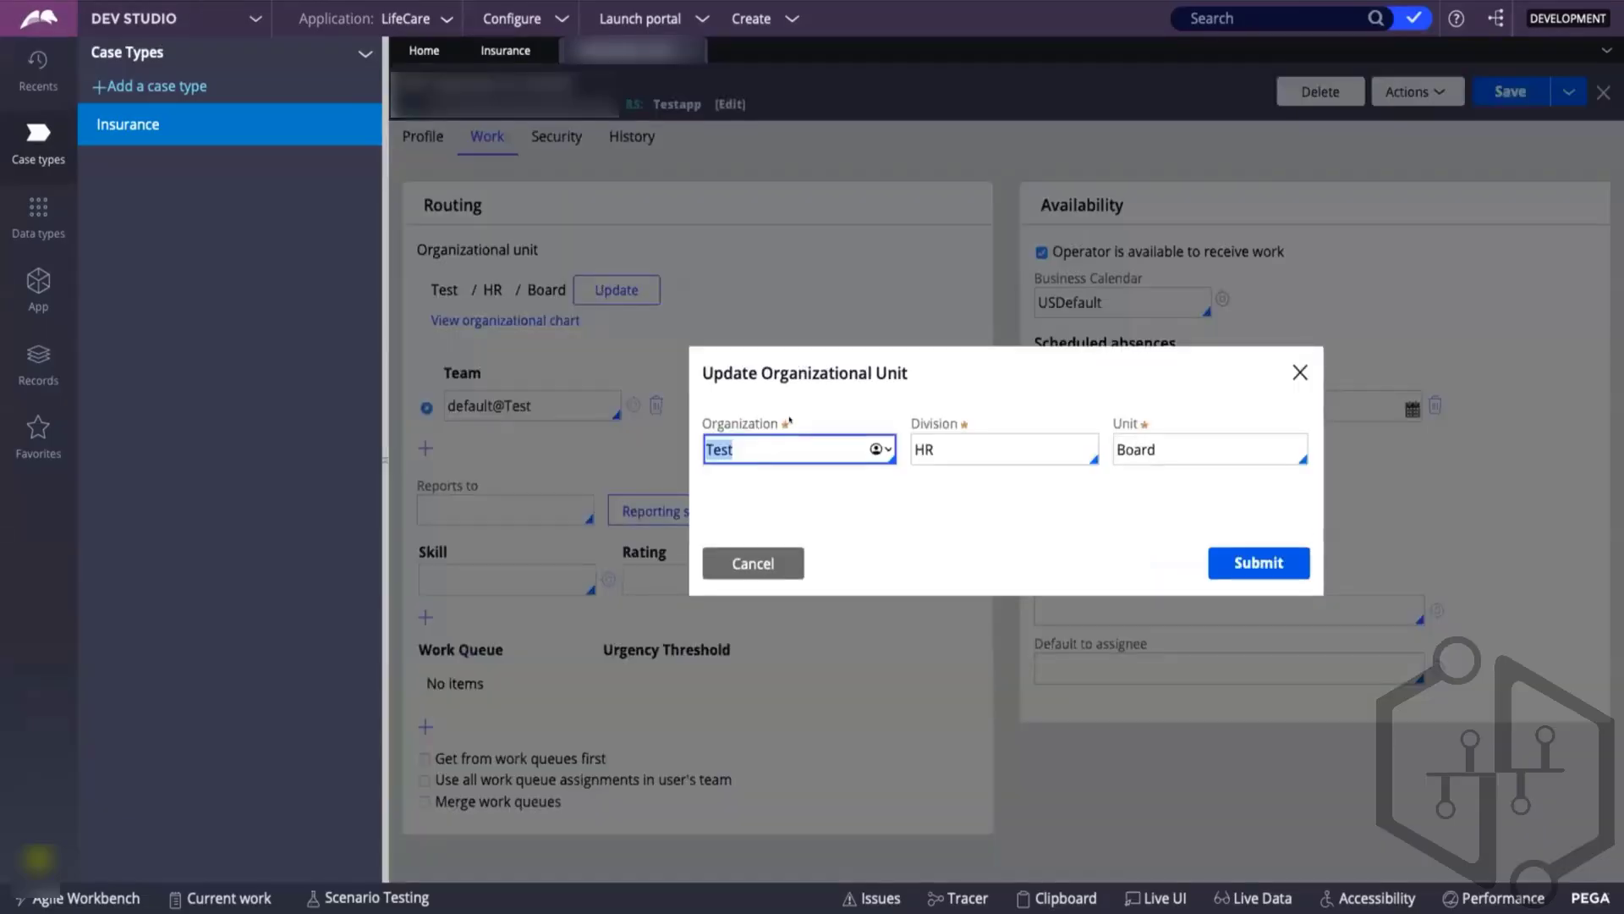
{"action": "key", "text": "BackSpace"}
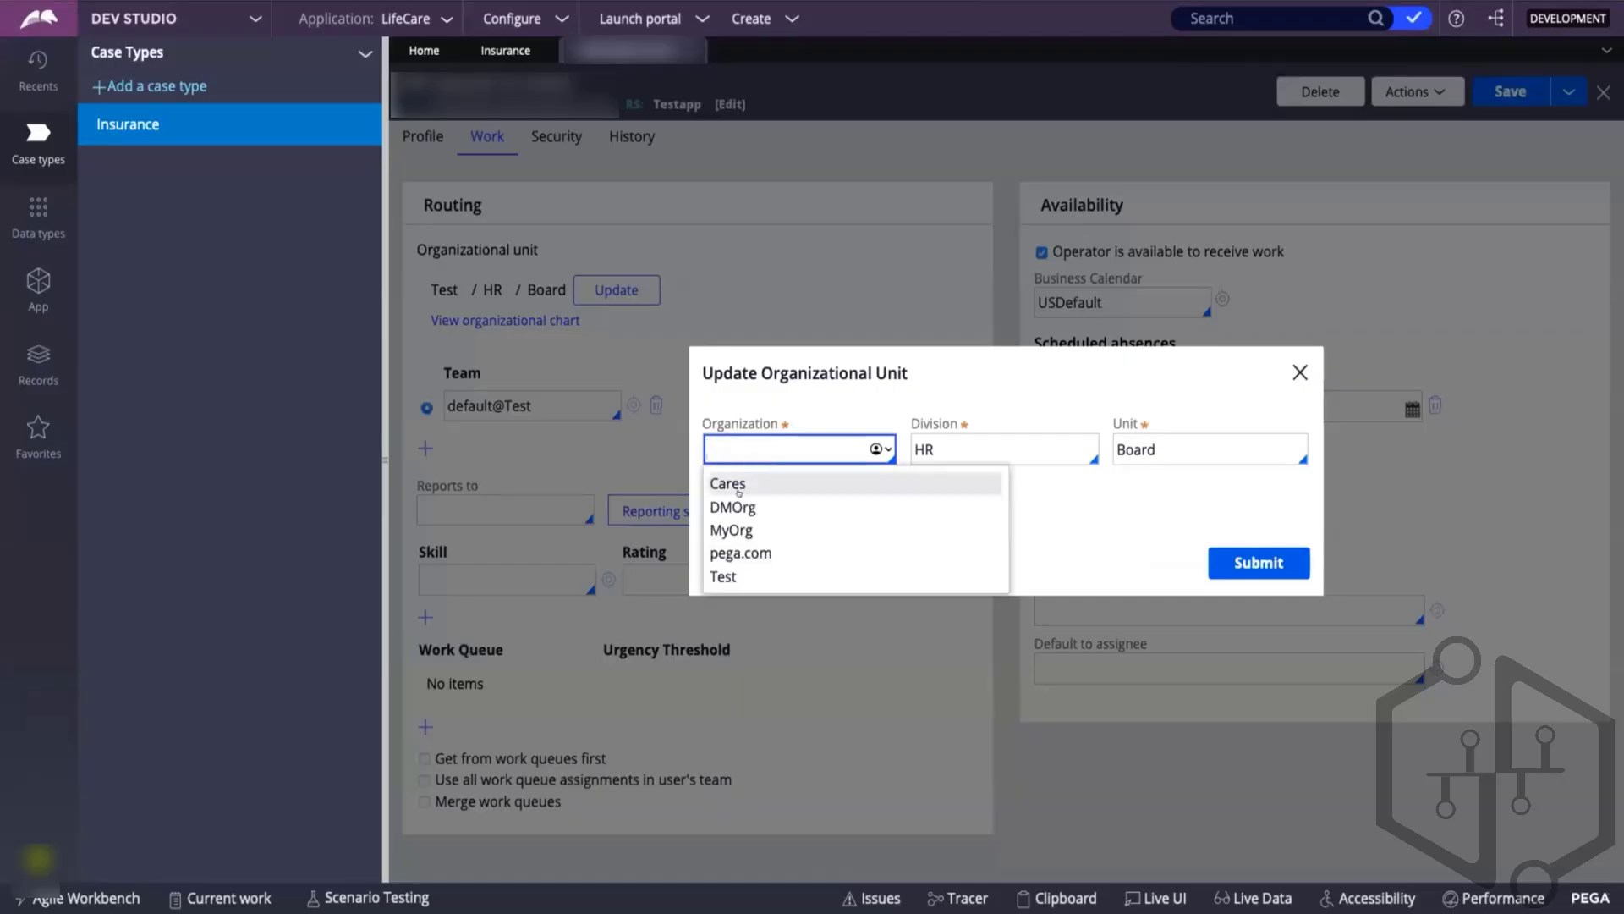
{"action": "left_click", "coordinate": [735, 479]}
{"action": "double_click", "coordinate": [952, 450]}
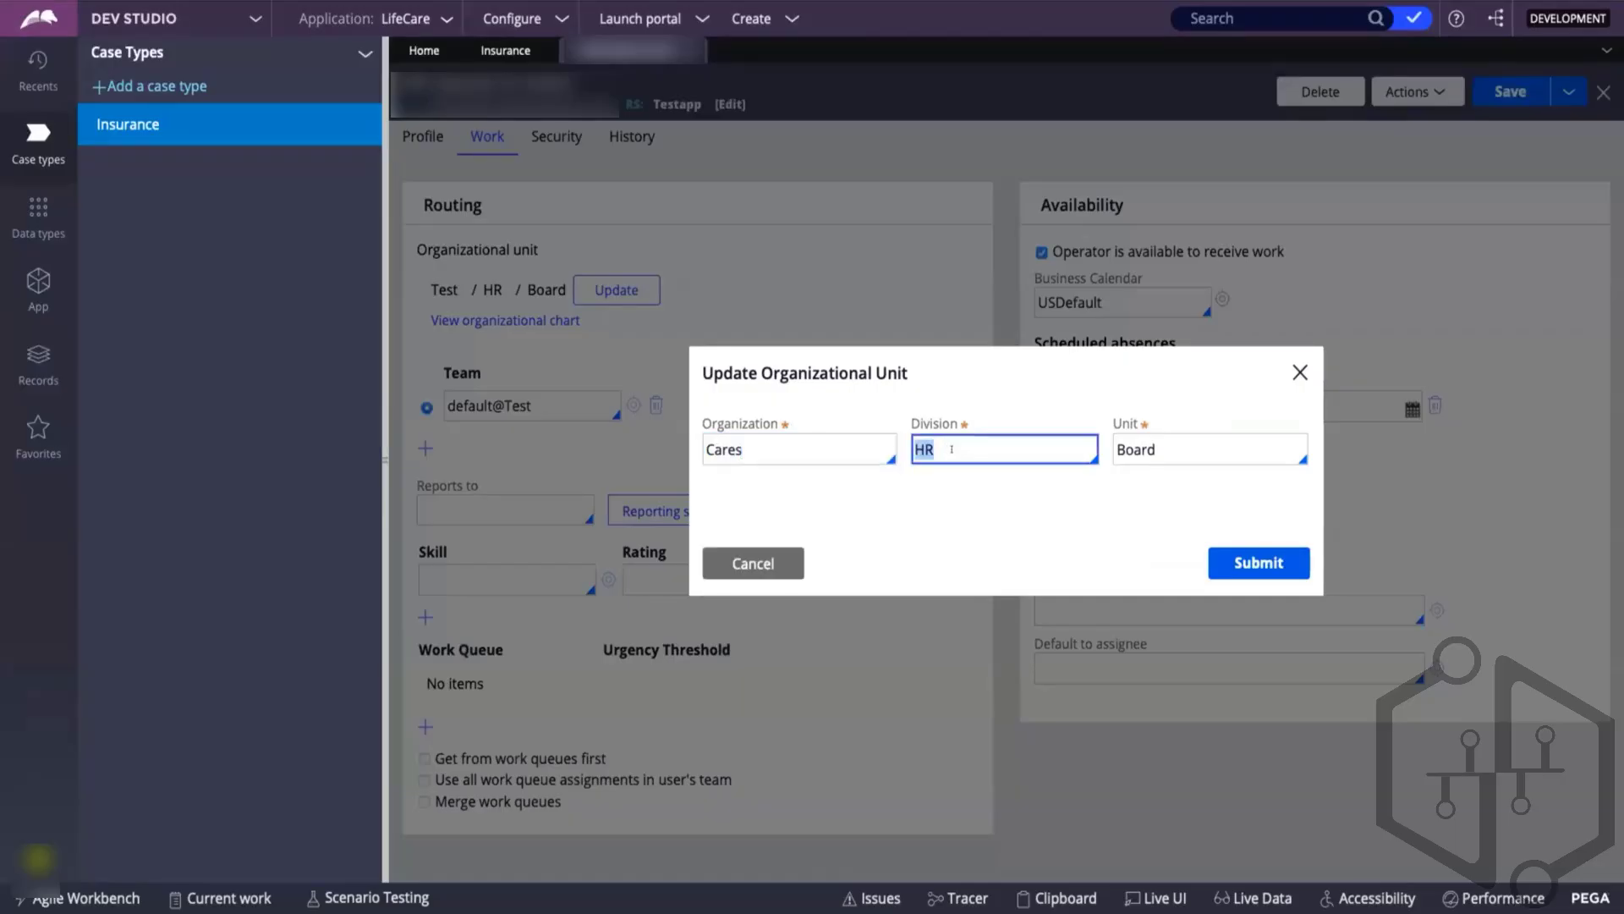
{"action": "key", "text": "BackSpace"}
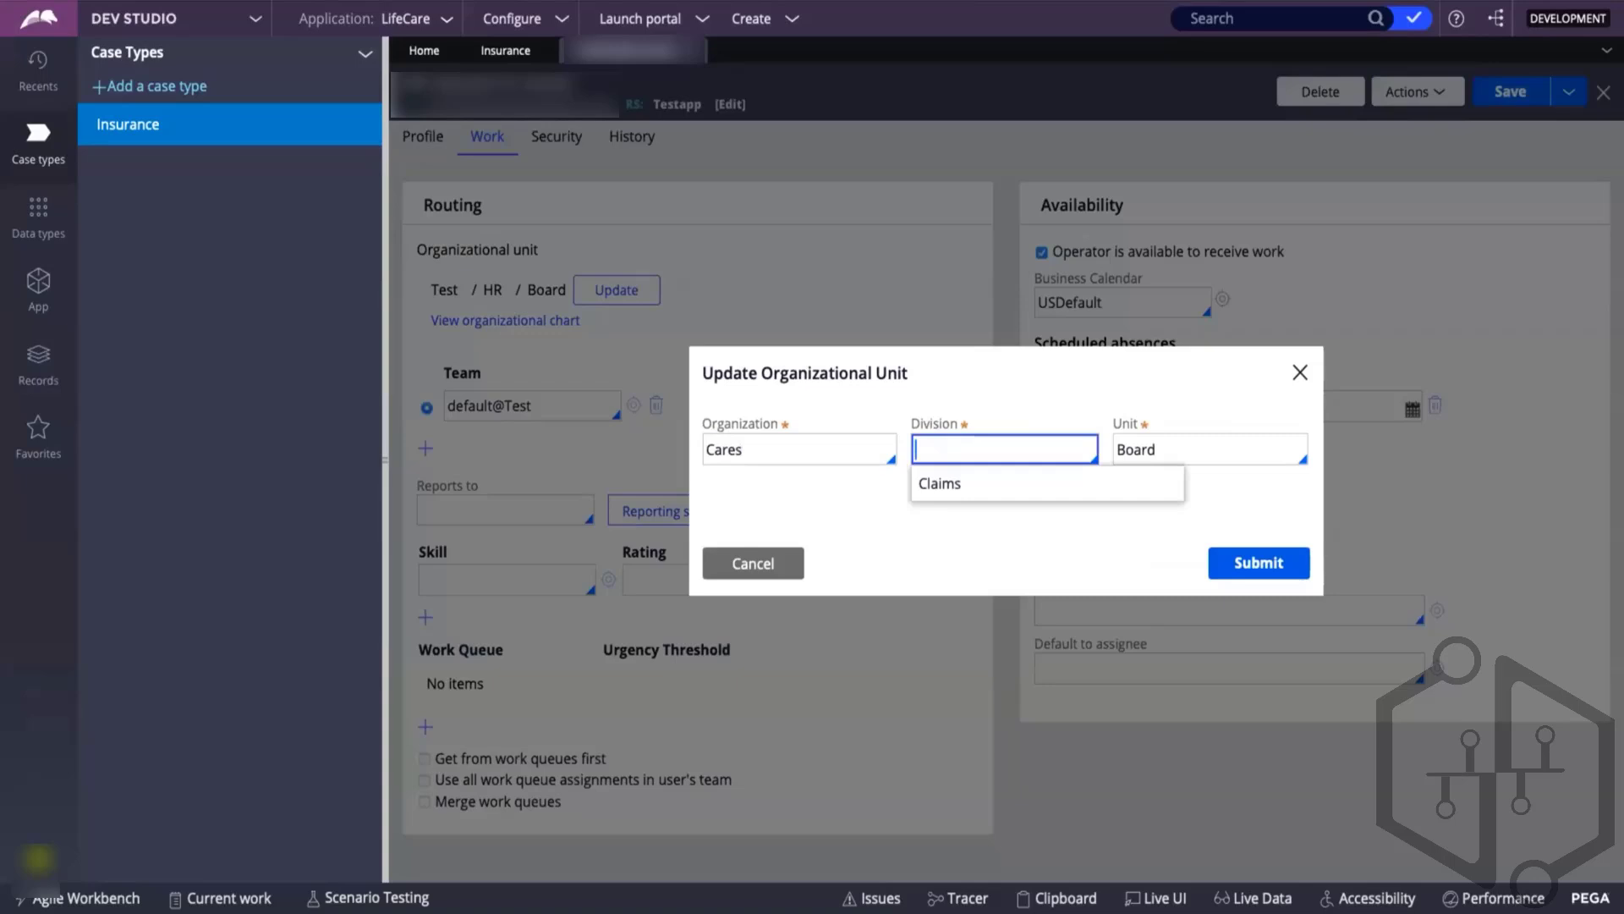
{"action": "left_click", "coordinate": [940, 483]}
{"action": "left_click", "coordinate": [744, 563]}
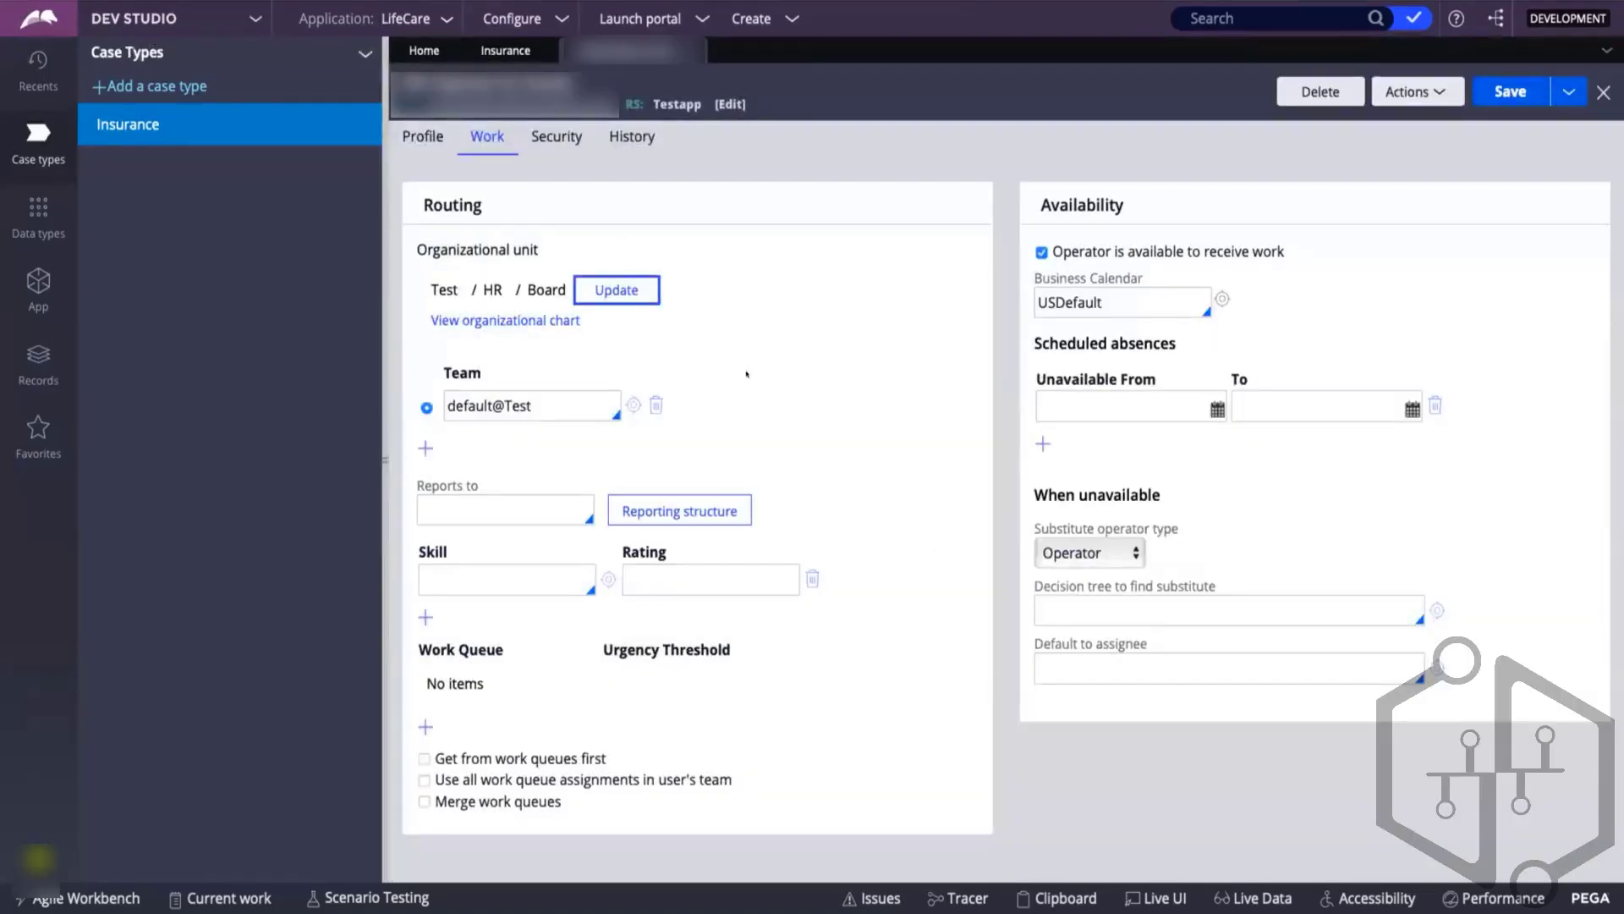
- Set the operator's Reports to field to a manager's operator ID, save the record, and view its reporting structure
{"action": "left_click", "coordinate": [1078, 553]}
{"action": "left_click", "coordinate": [425, 480]}
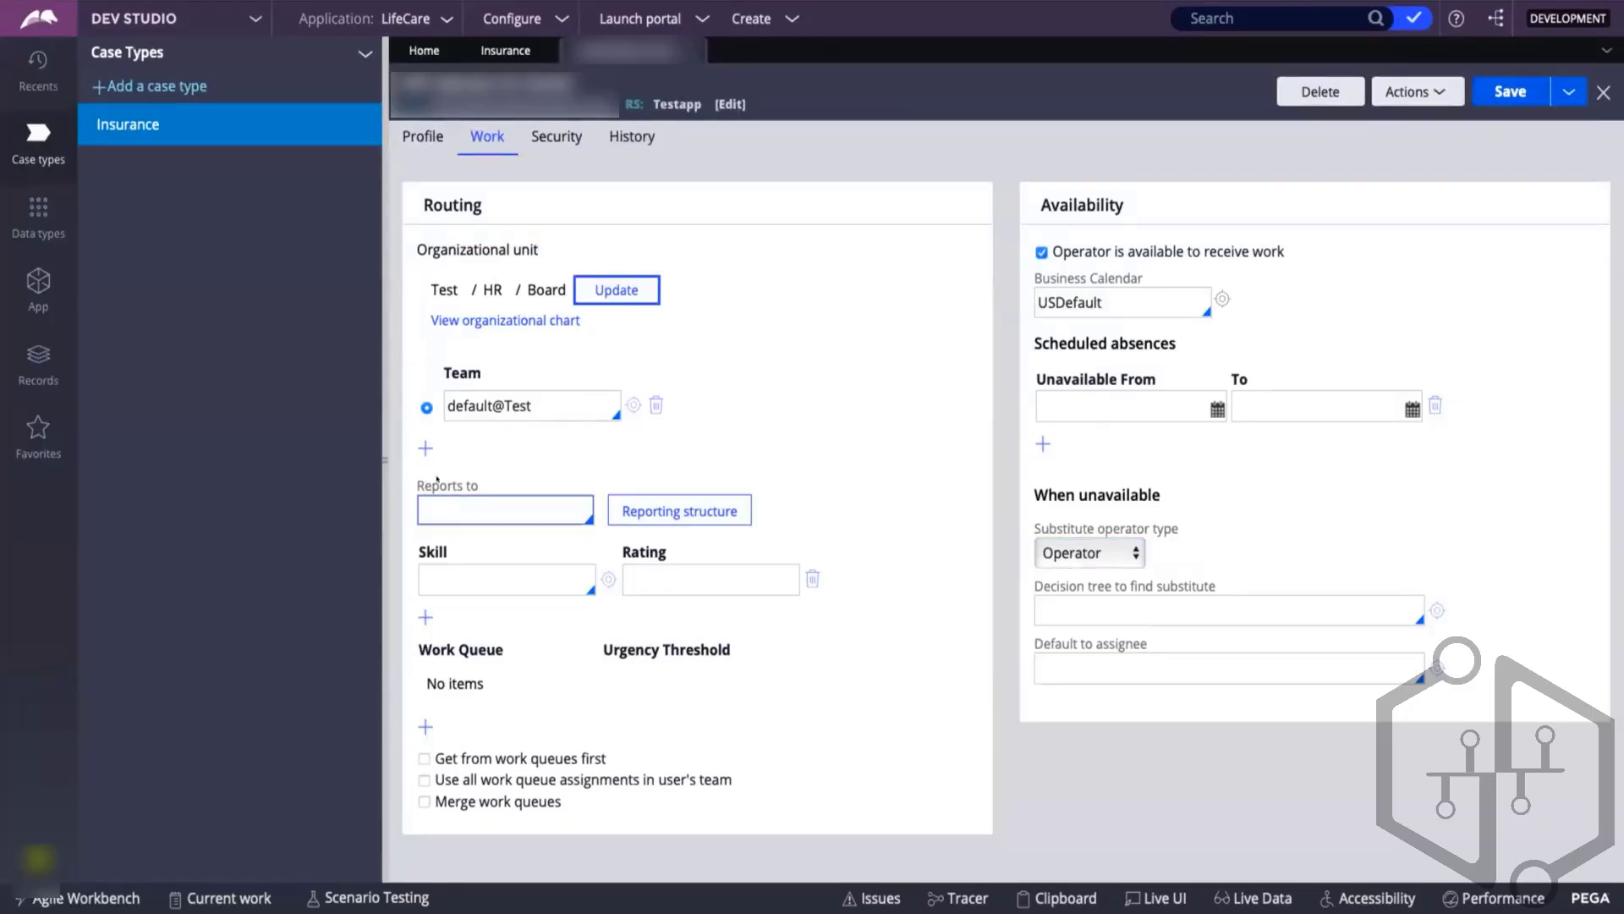
{"action": "left_click", "coordinate": [436, 479]}
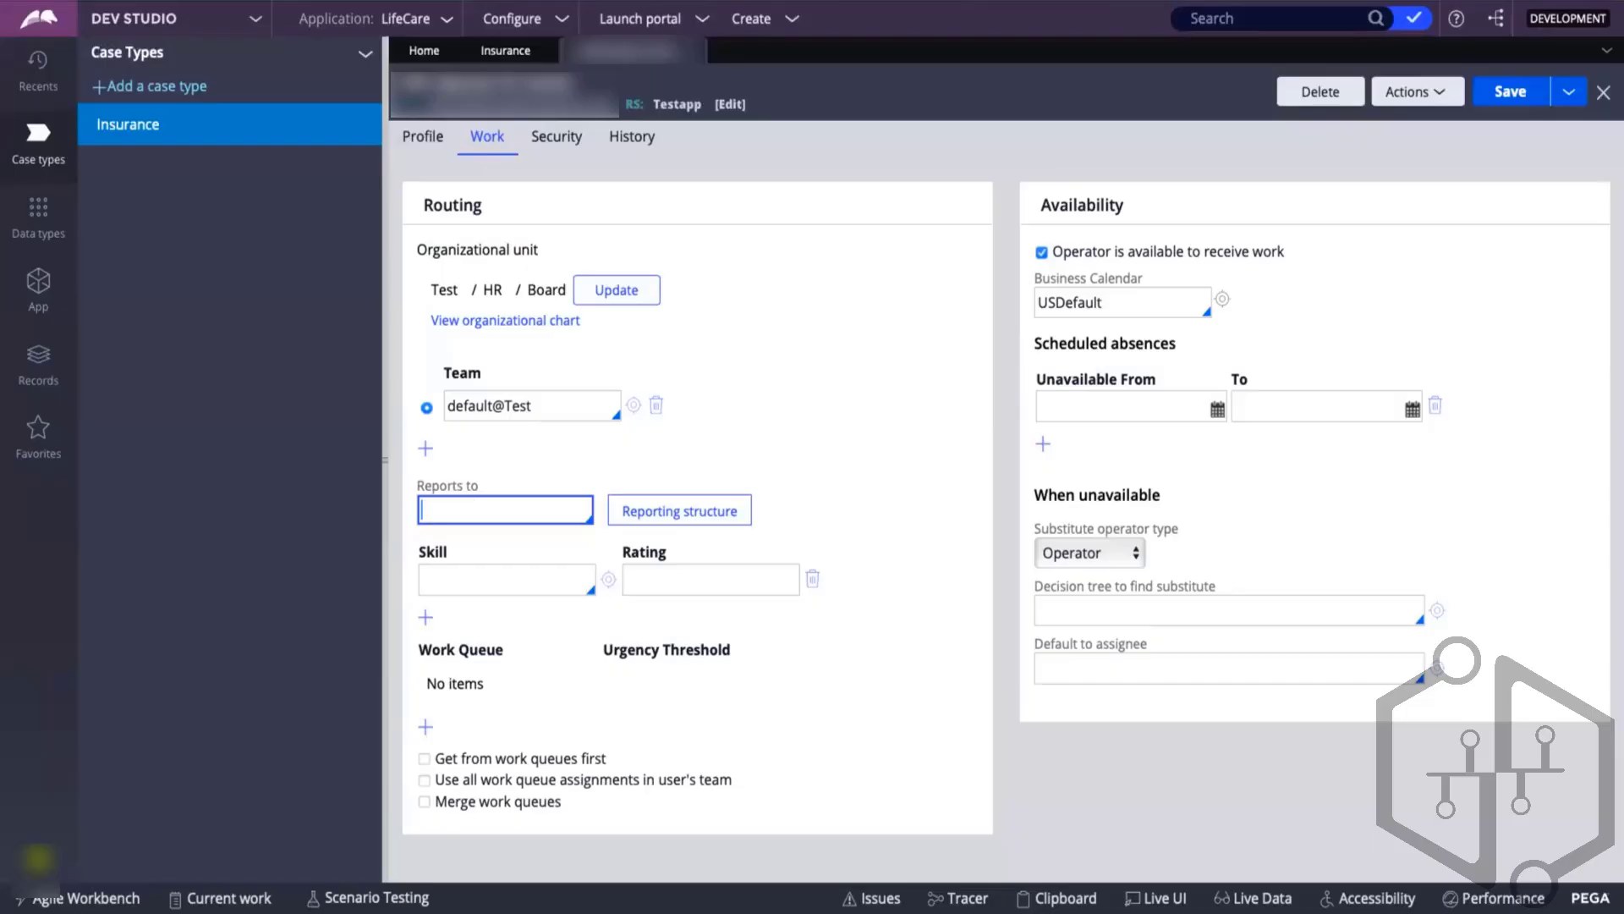
{"action": "type", "text": "te"}
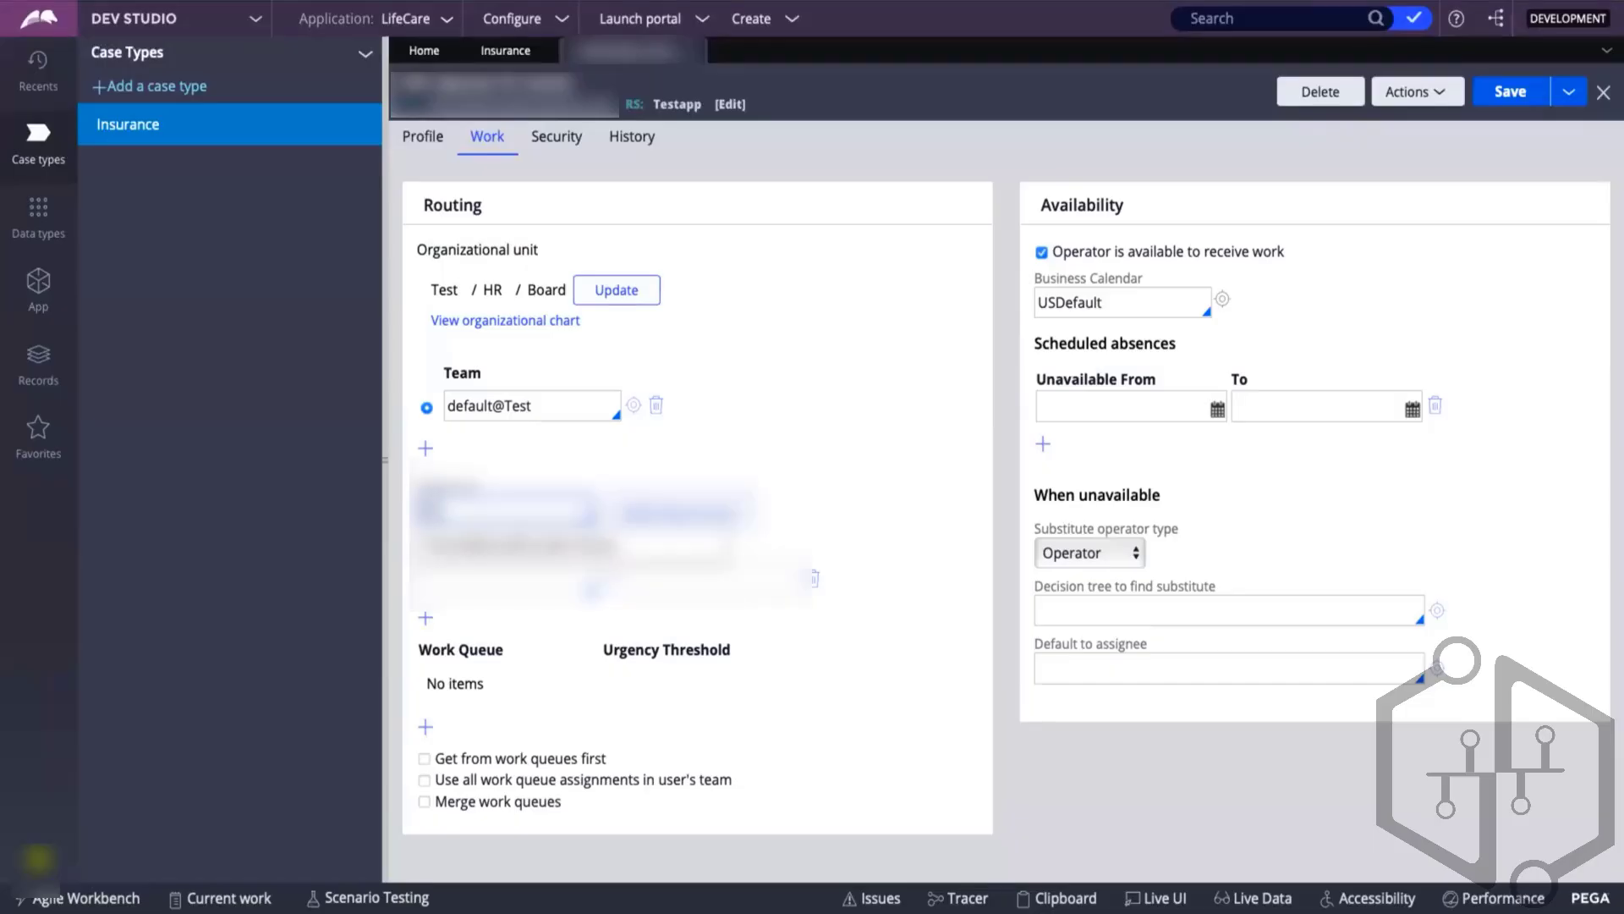
{"action": "left_click", "coordinate": [524, 546]}
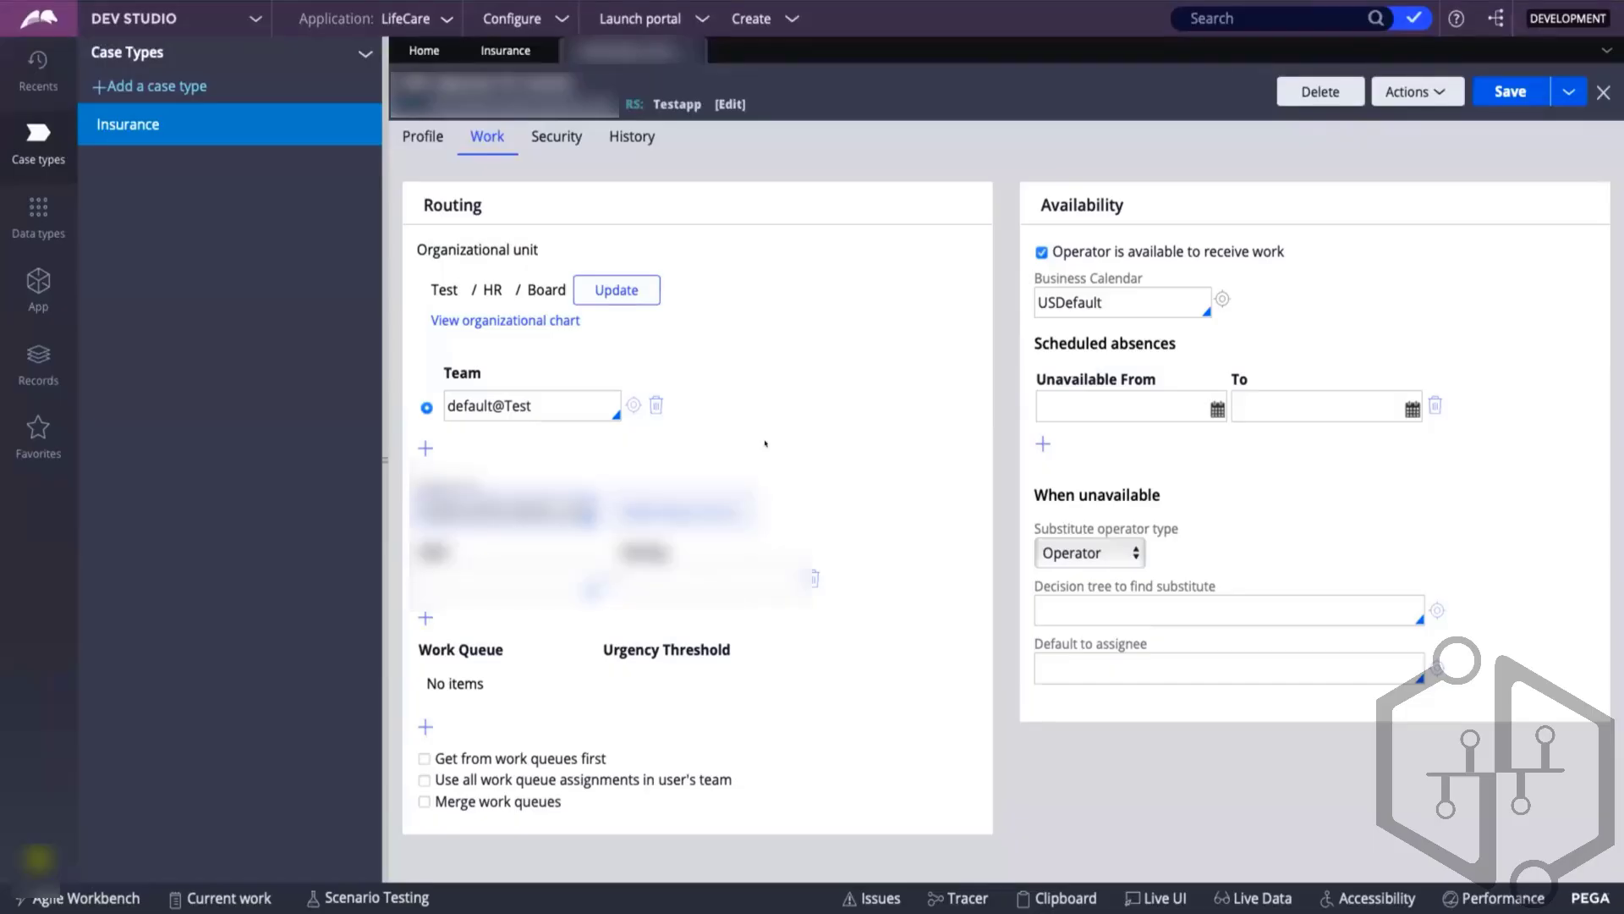
{"action": "left_click", "coordinate": [1484, 84]}
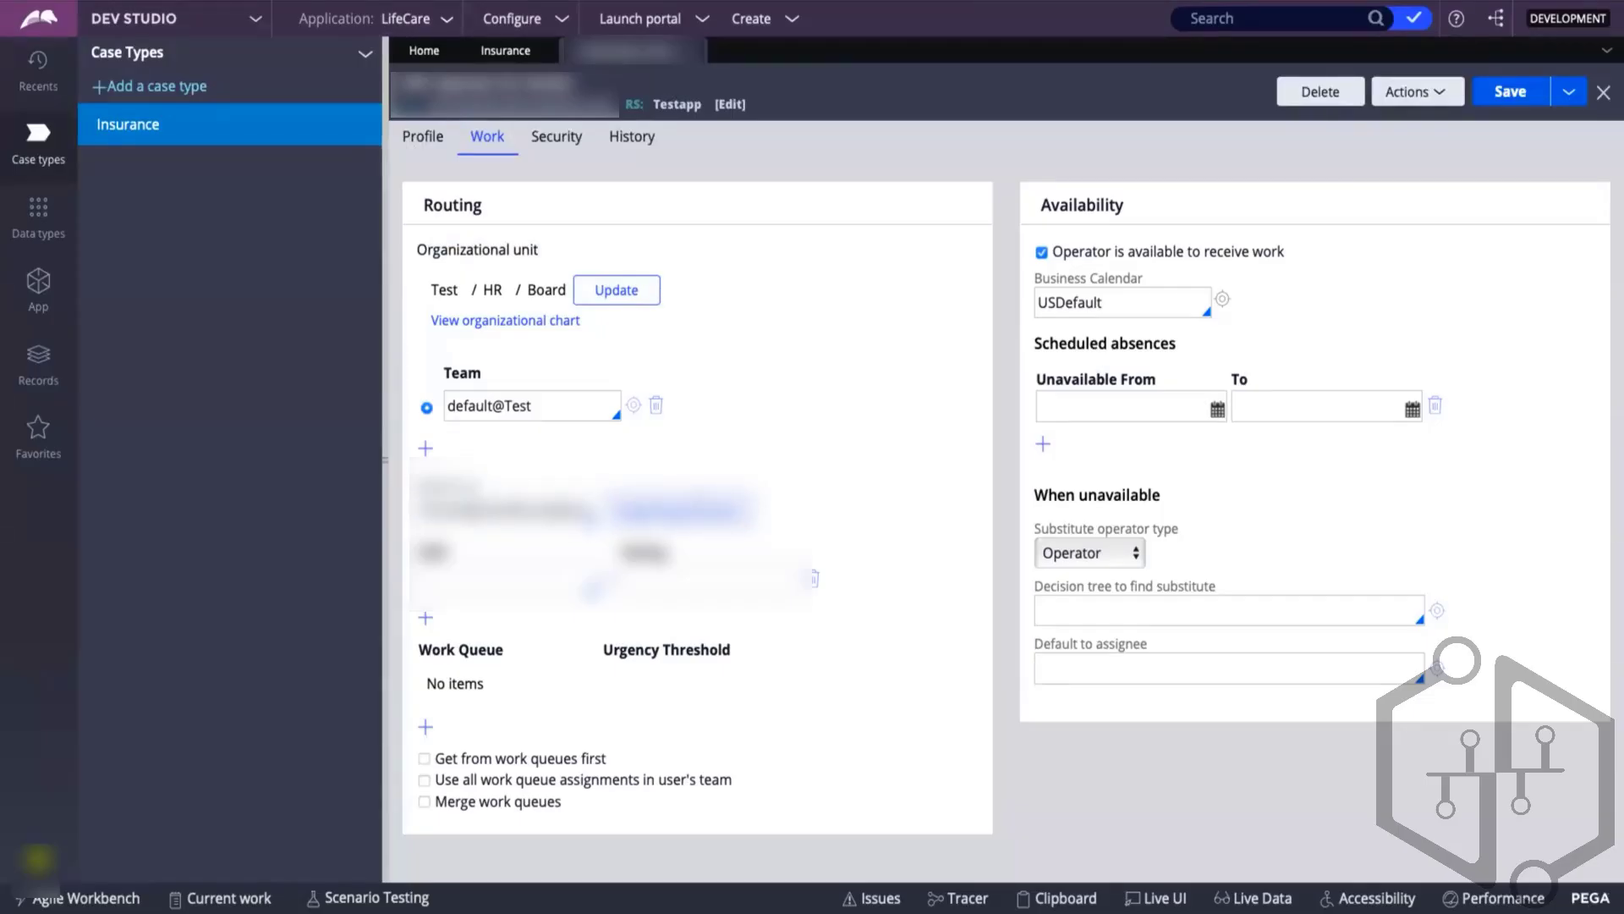
{"action": "left_click", "coordinate": [681, 511]}
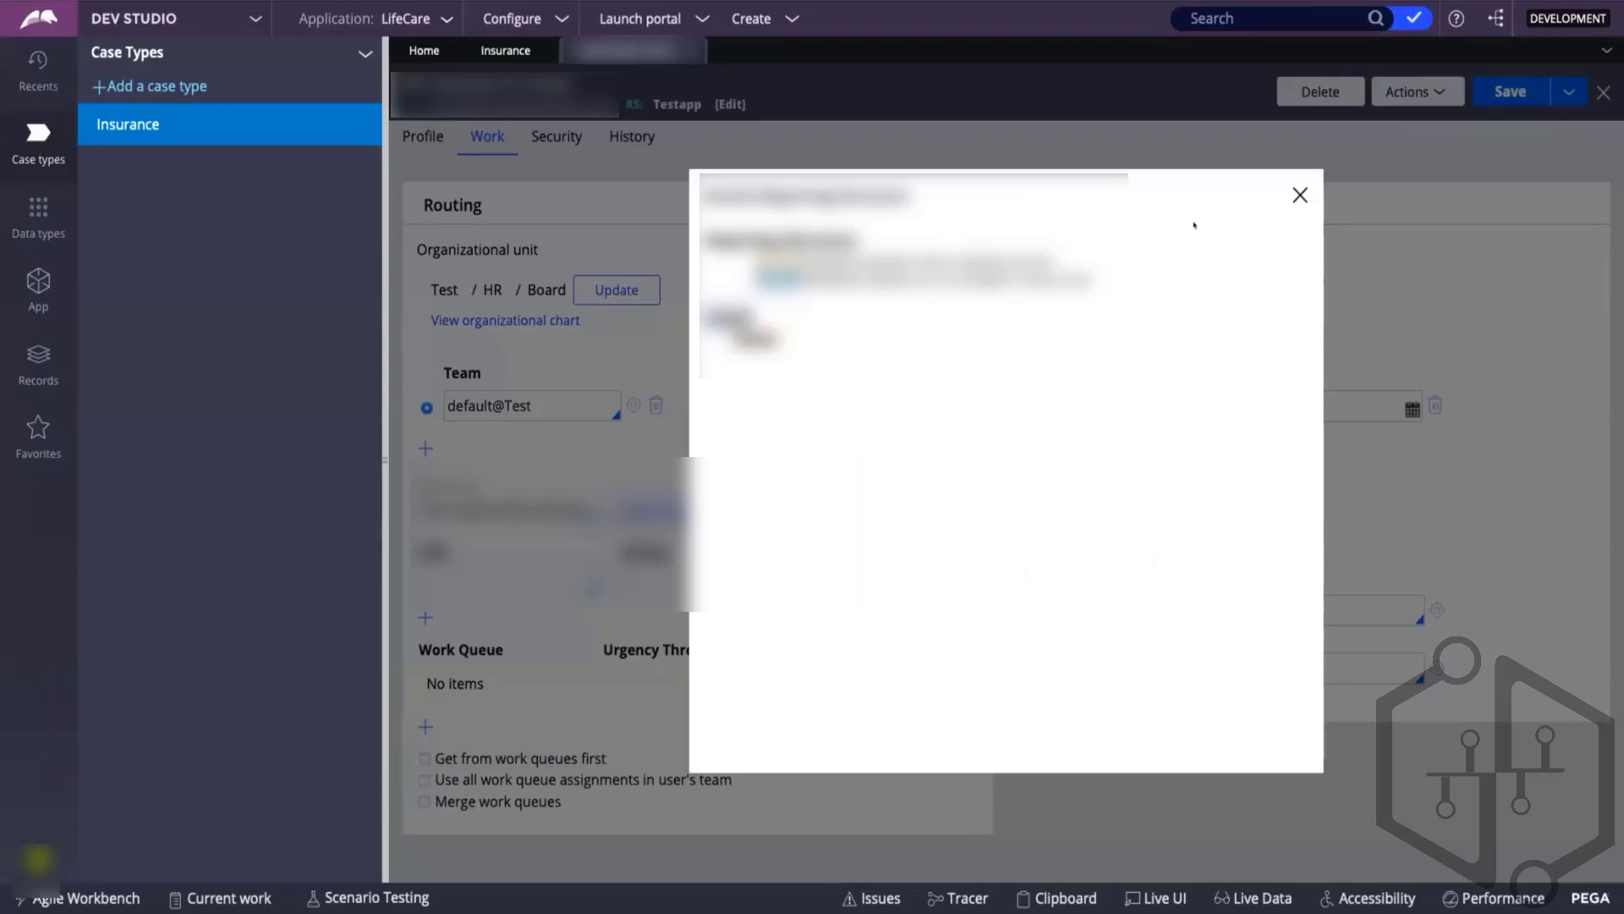
{"action": "left_click", "coordinate": [1300, 194]}
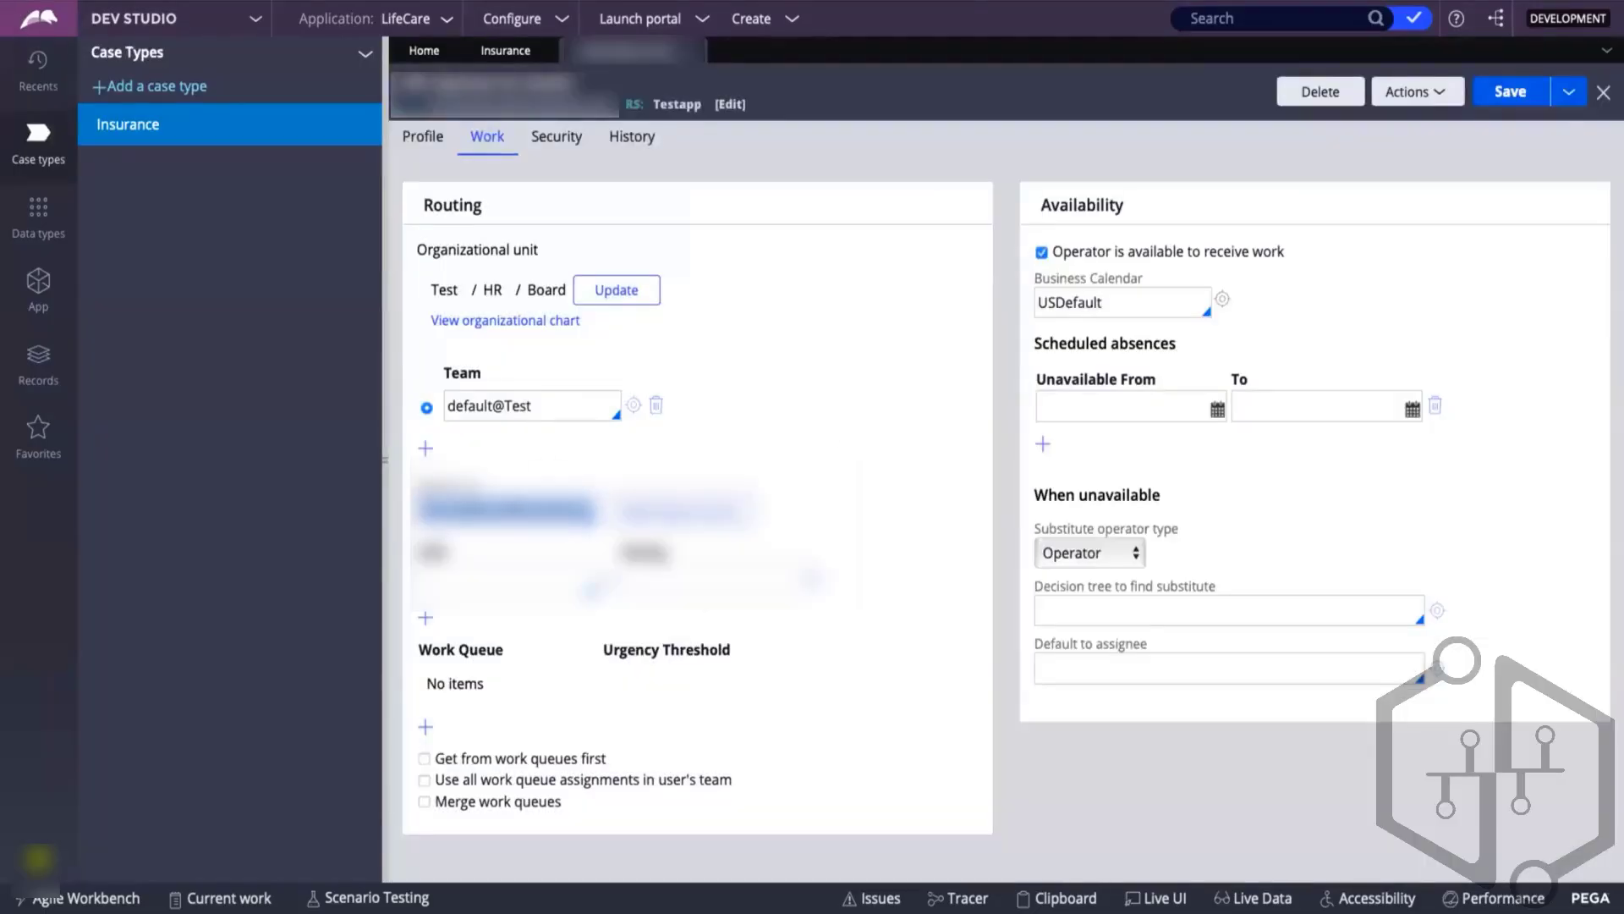
- Copy the reporting manager's operator ID from the Reports to field, search for it, and open that manager's operator record
{"action": "right_click", "coordinate": [514, 508]}
{"action": "left_click", "coordinate": [544, 611]}
{"action": "right_click", "coordinate": [1198, 18]}
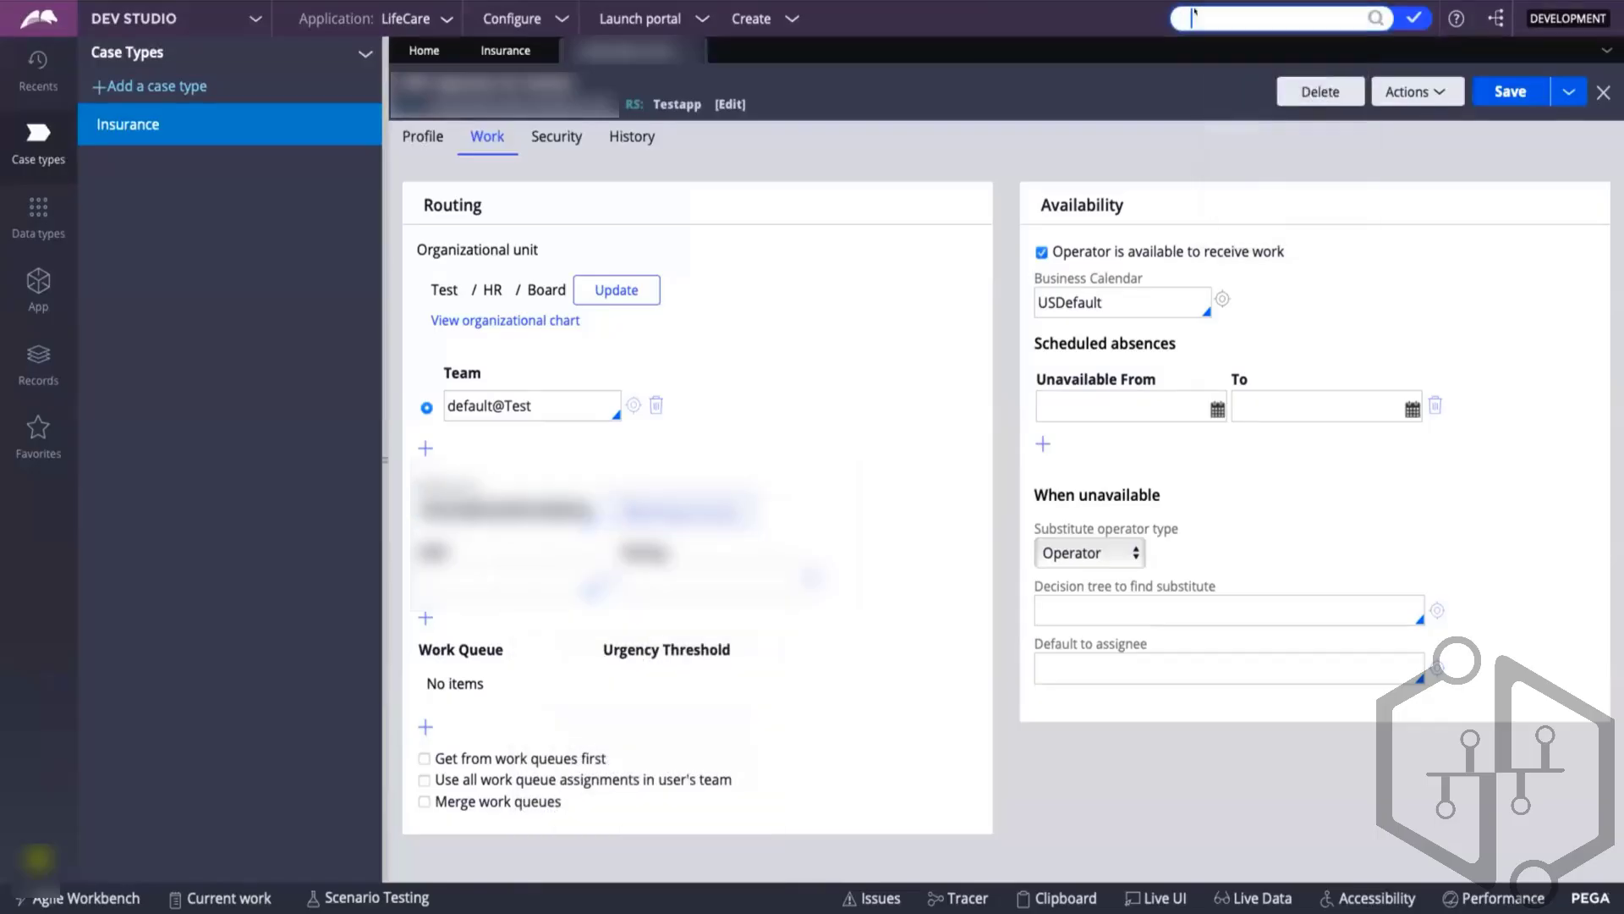
{"action": "right_click", "coordinate": [1198, 19]}
{"action": "left_click", "coordinate": [1225, 67]}
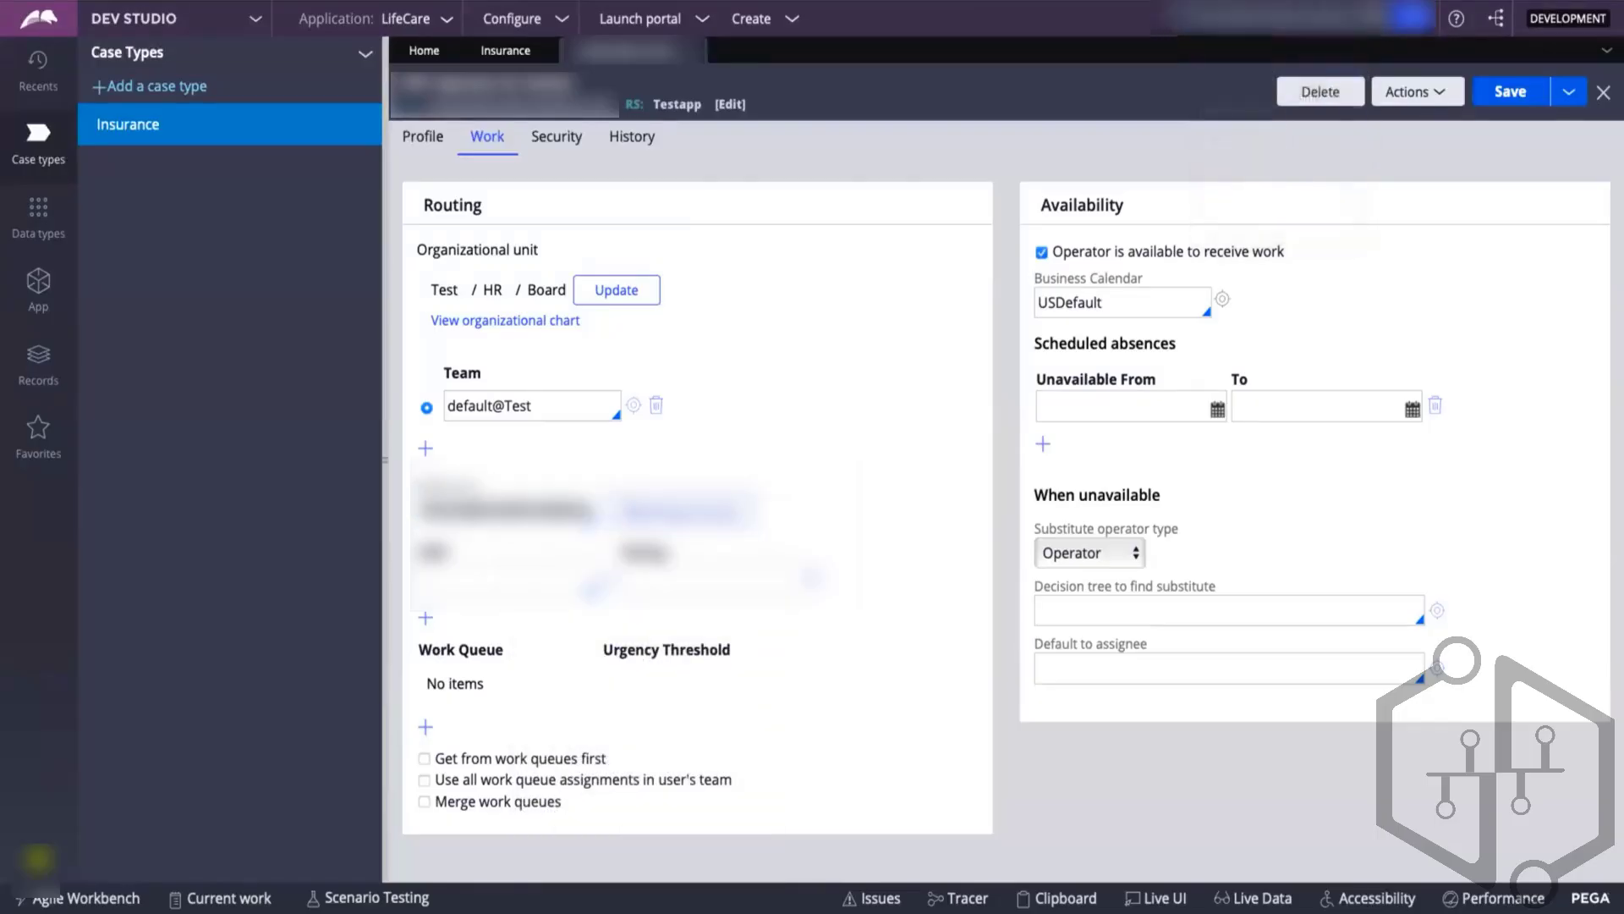
{"action": "key", "text": "Return"}
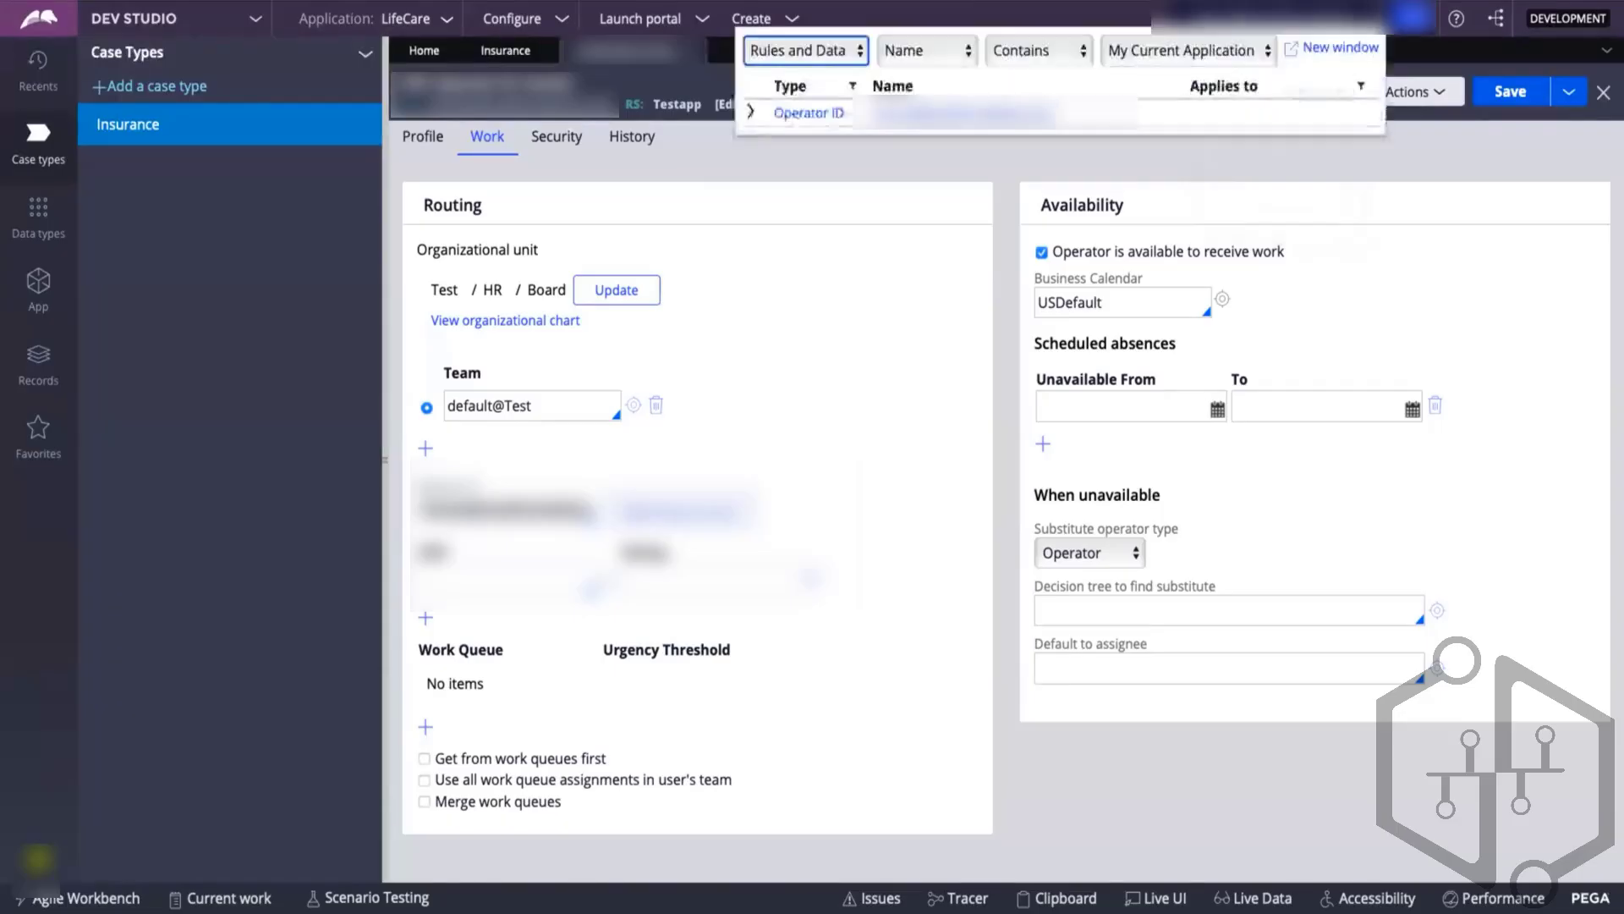
{"action": "left_click", "coordinate": [926, 111]}
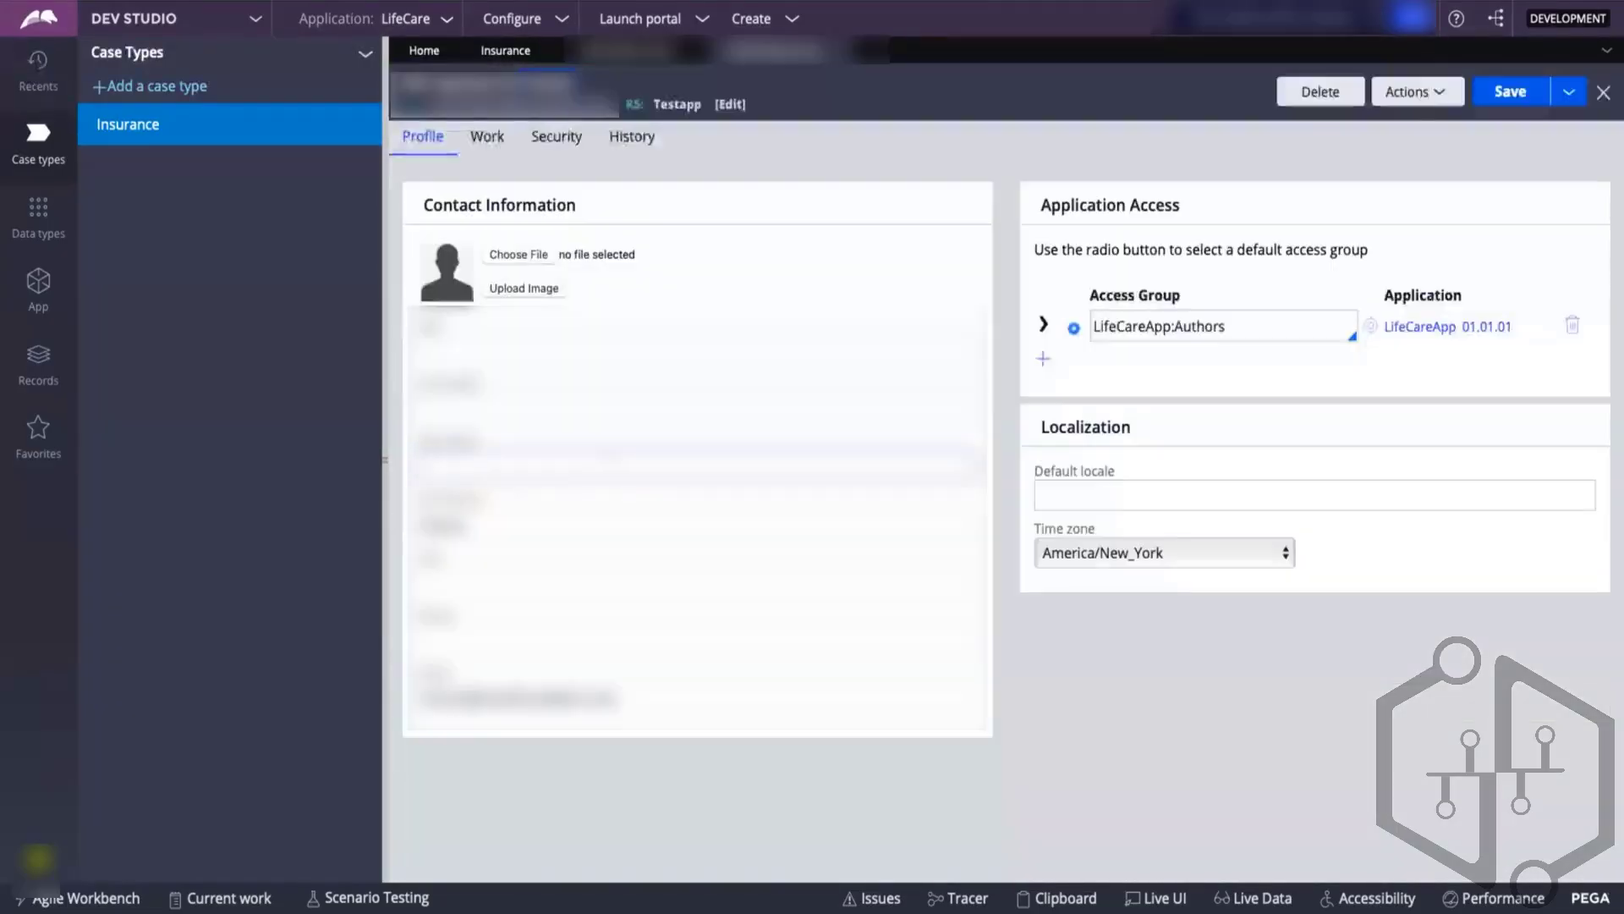
- Assign a reporting manager in the Reports to field of this manager's work routing settings and save the record
{"action": "left_click", "coordinate": [491, 137]}
{"action": "left_click", "coordinate": [498, 511]}
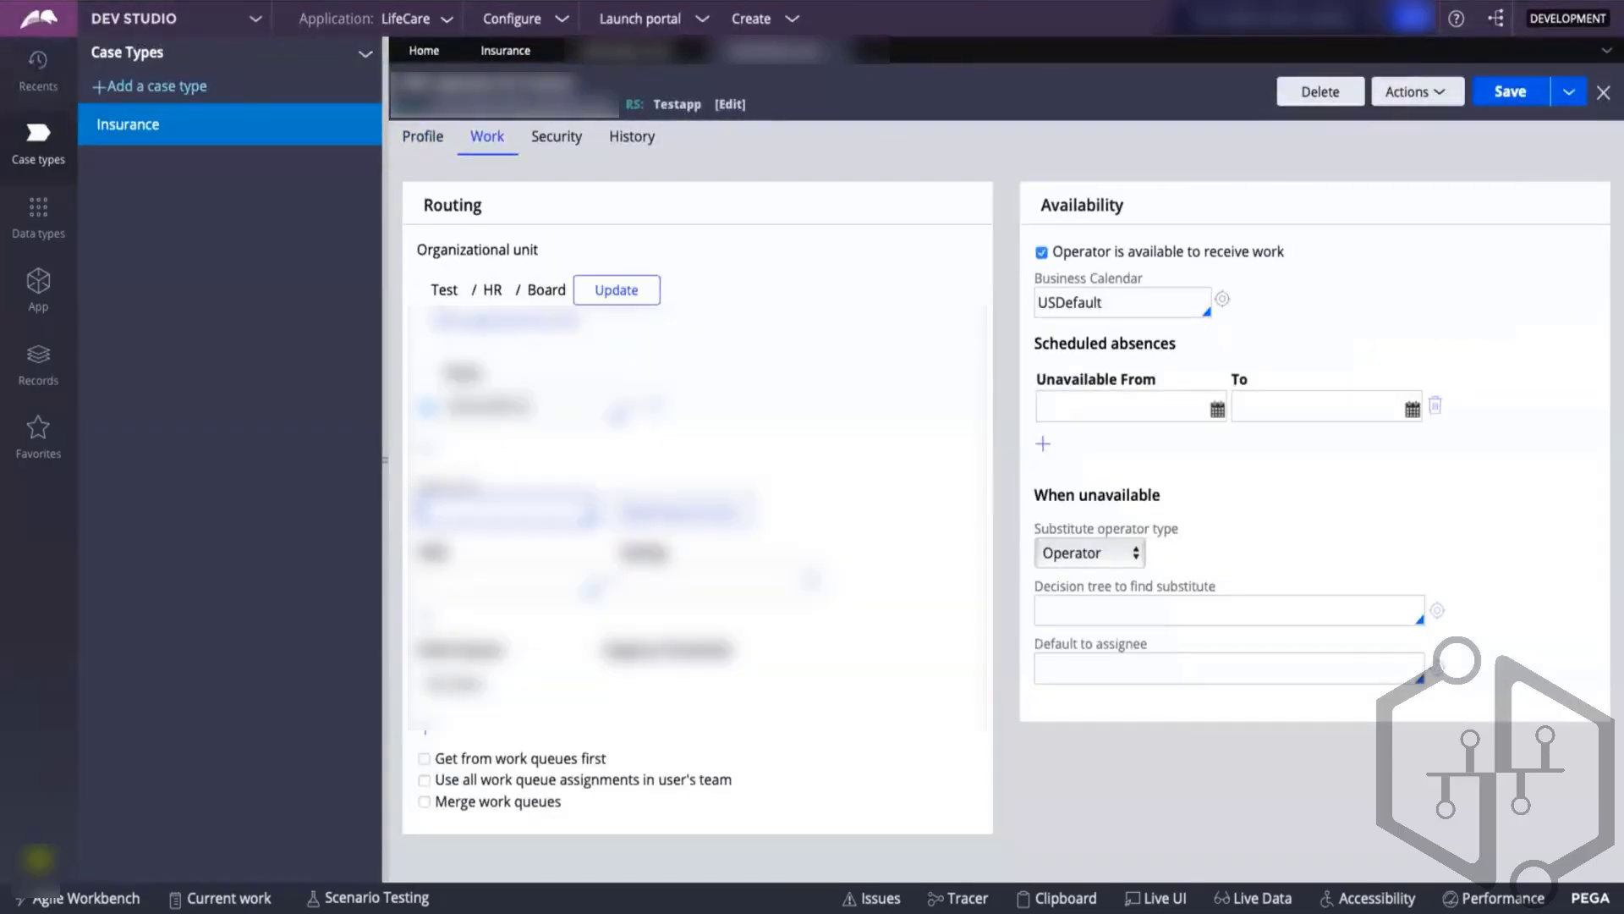
{"action": "type", "text": "Test"}
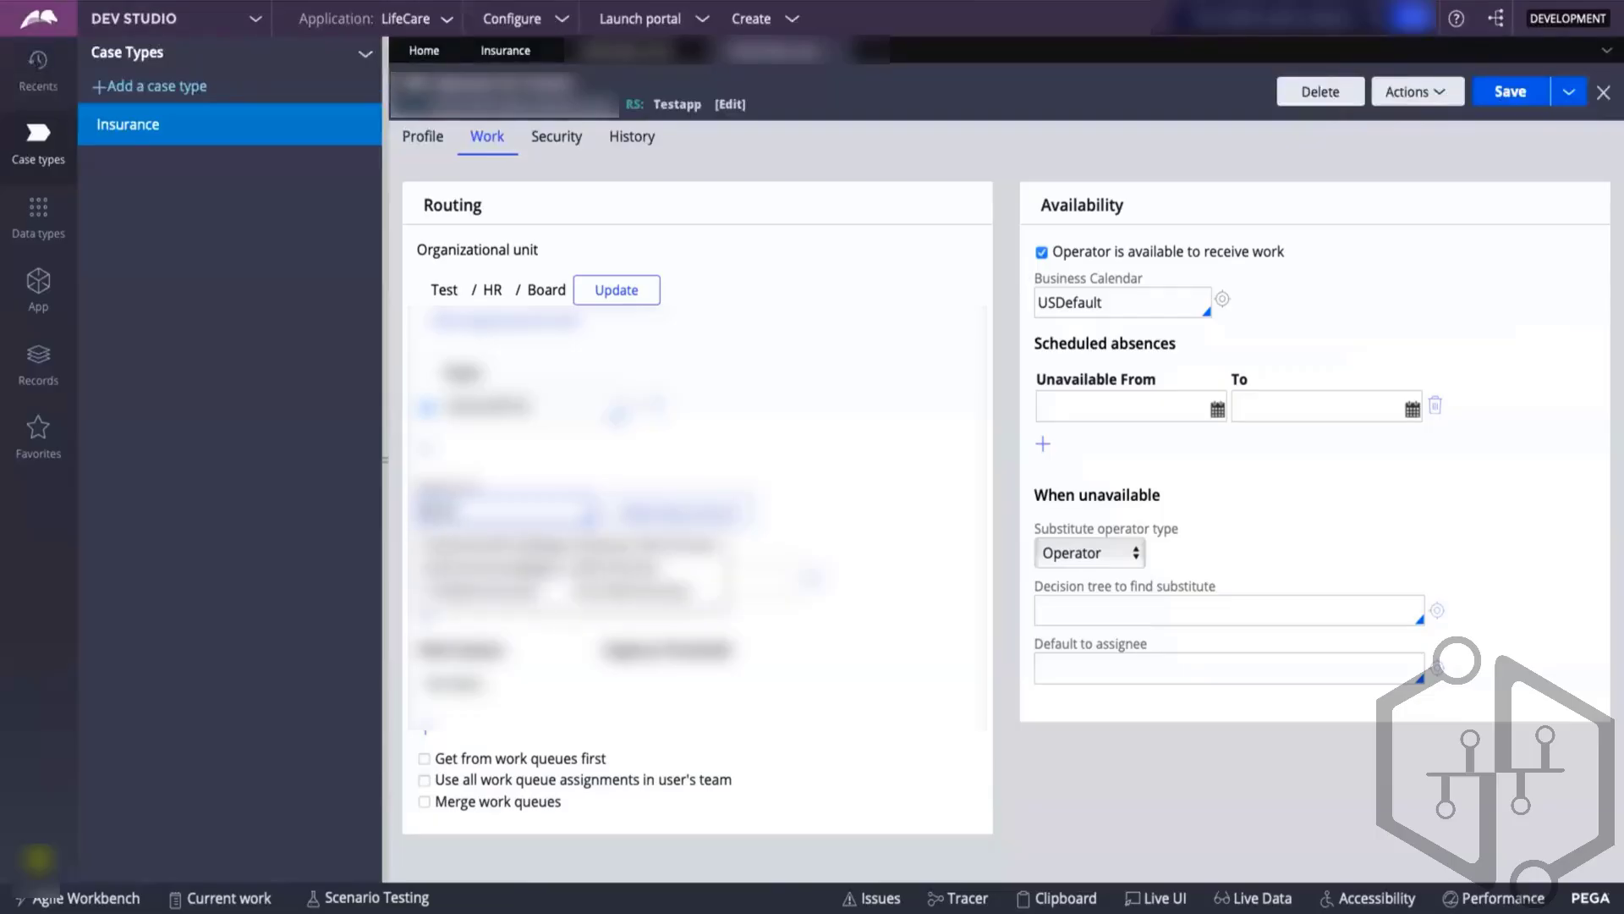
{"action": "key", "text": "Down"}
{"action": "key", "text": "Down"}
{"action": "key", "text": "Return"}
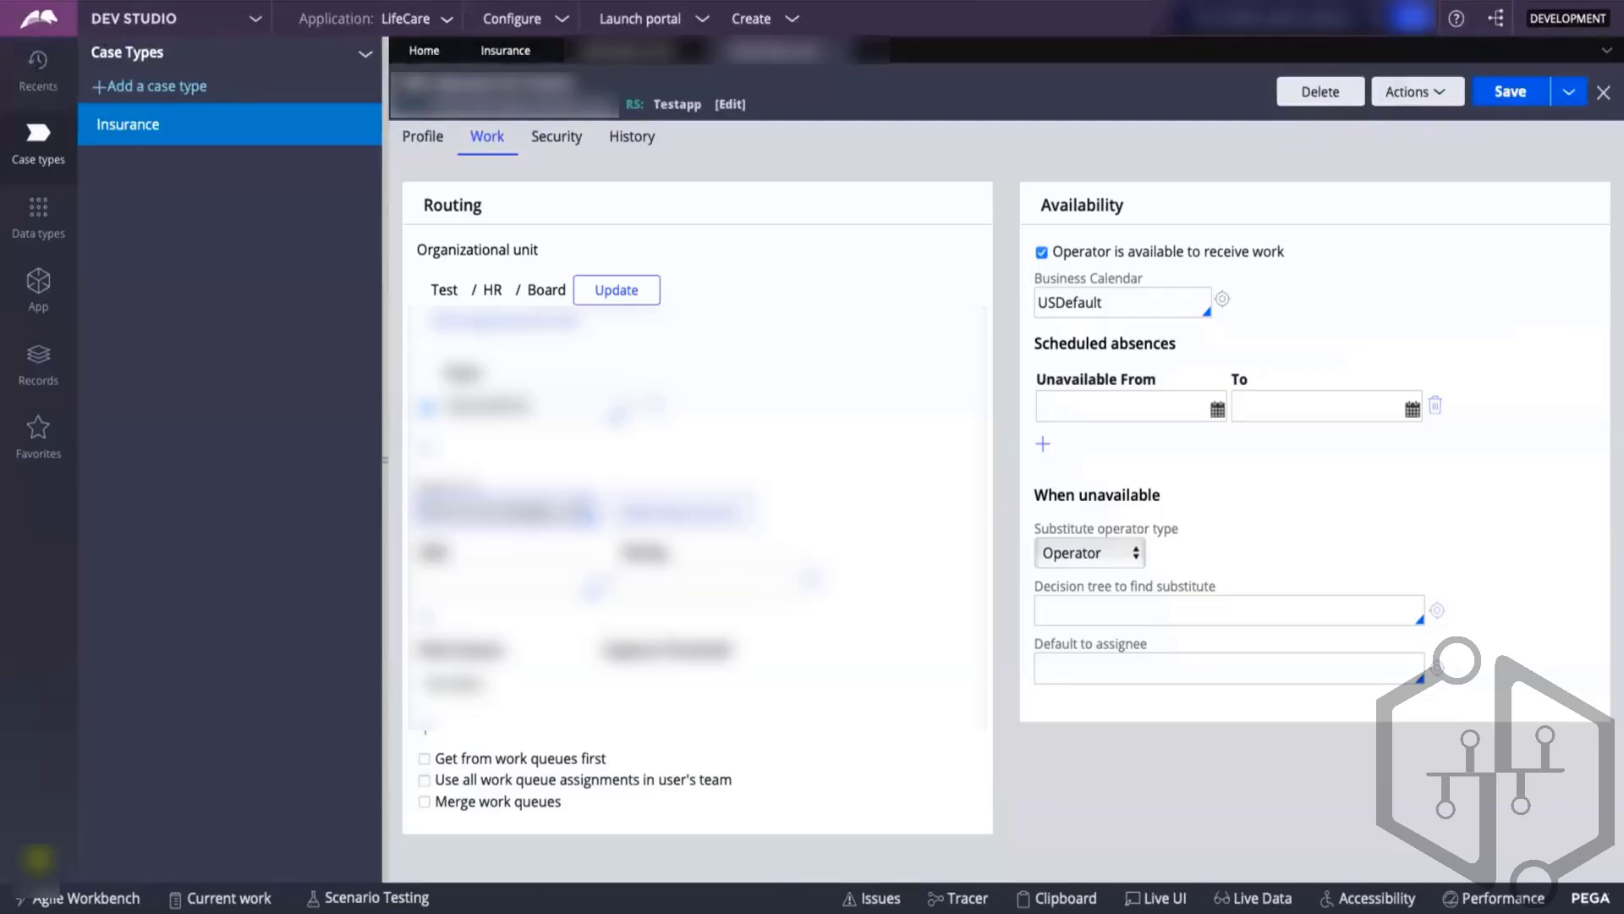
{"action": "left_click", "coordinate": [1495, 93]}
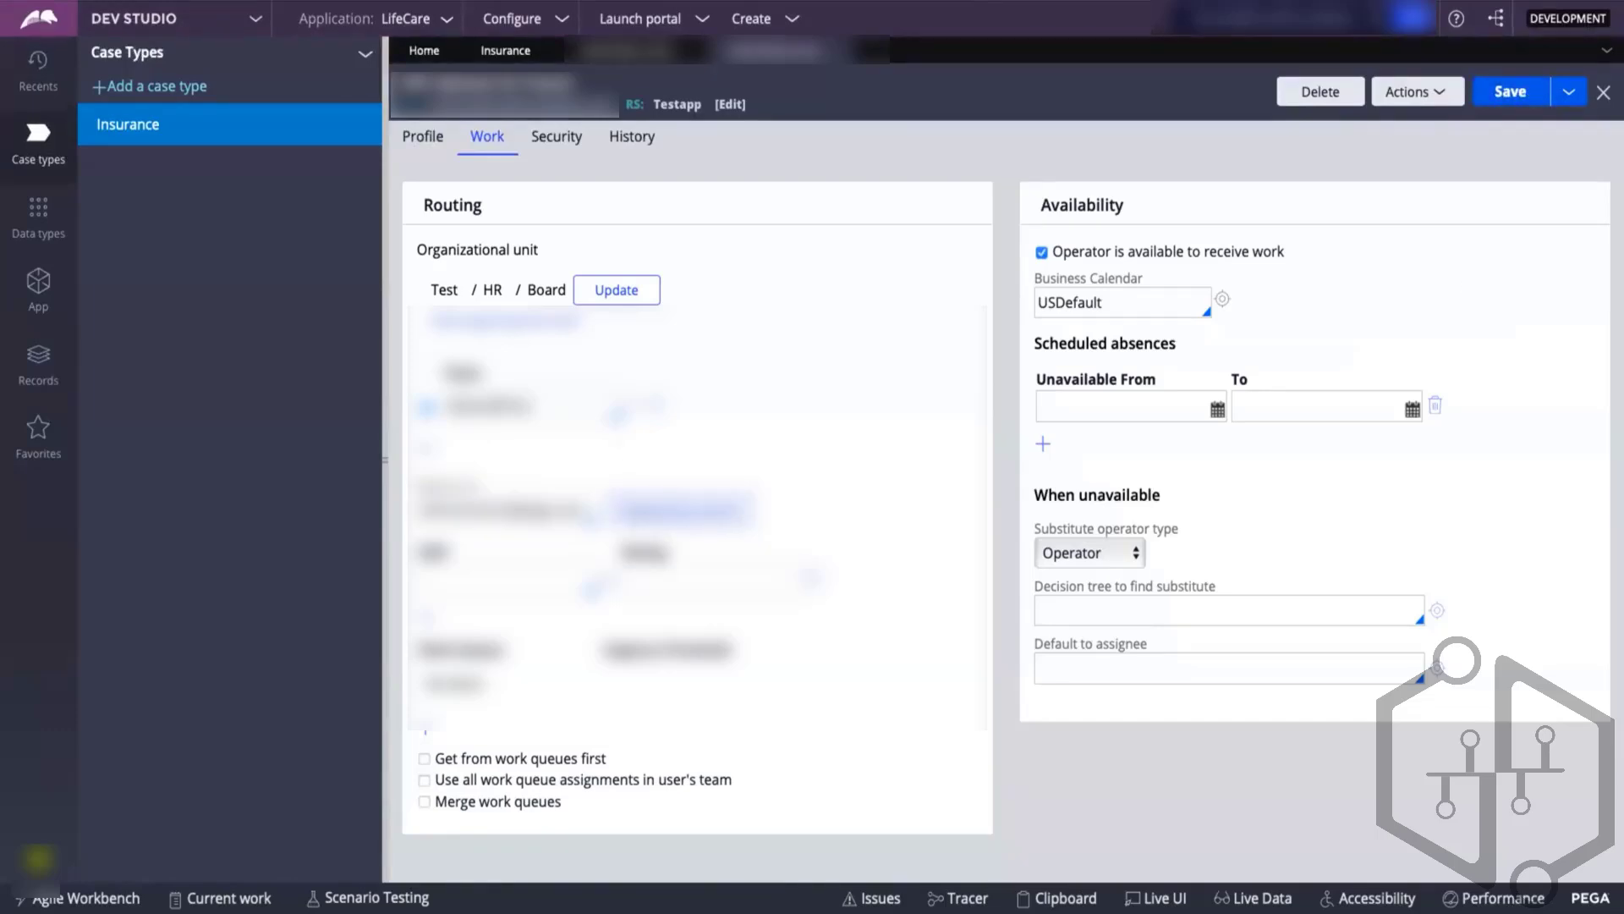
- Examine the reporting hierarchy from the manager's operator record, including its highest-level operator
{"action": "left_click", "coordinate": [682, 511]}
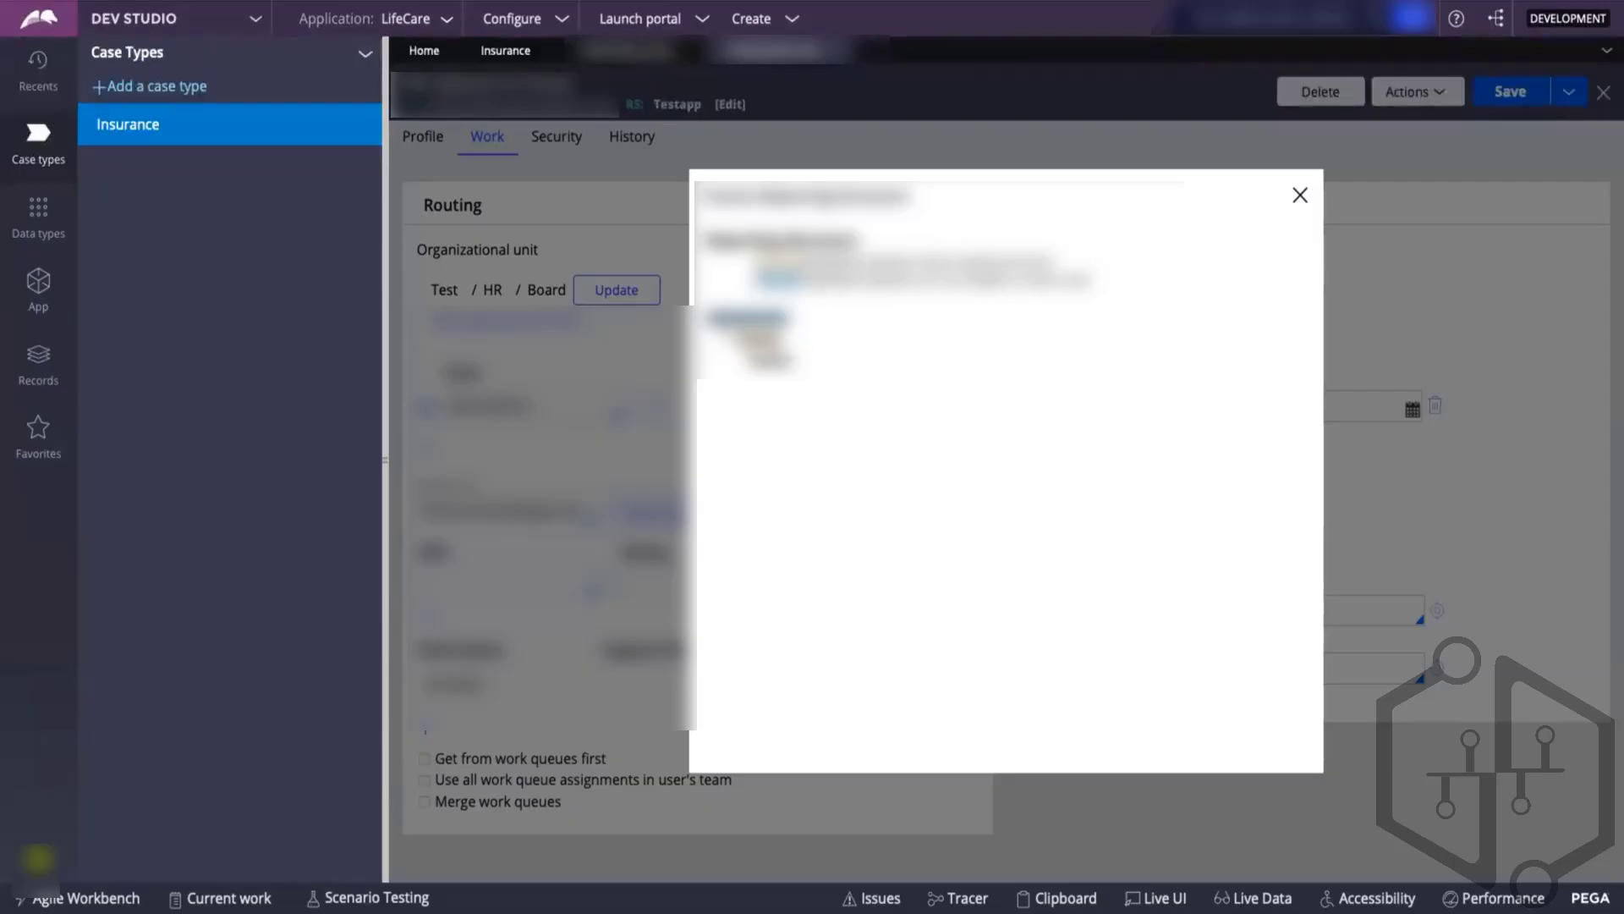
{"action": "left_click", "coordinate": [748, 319]}
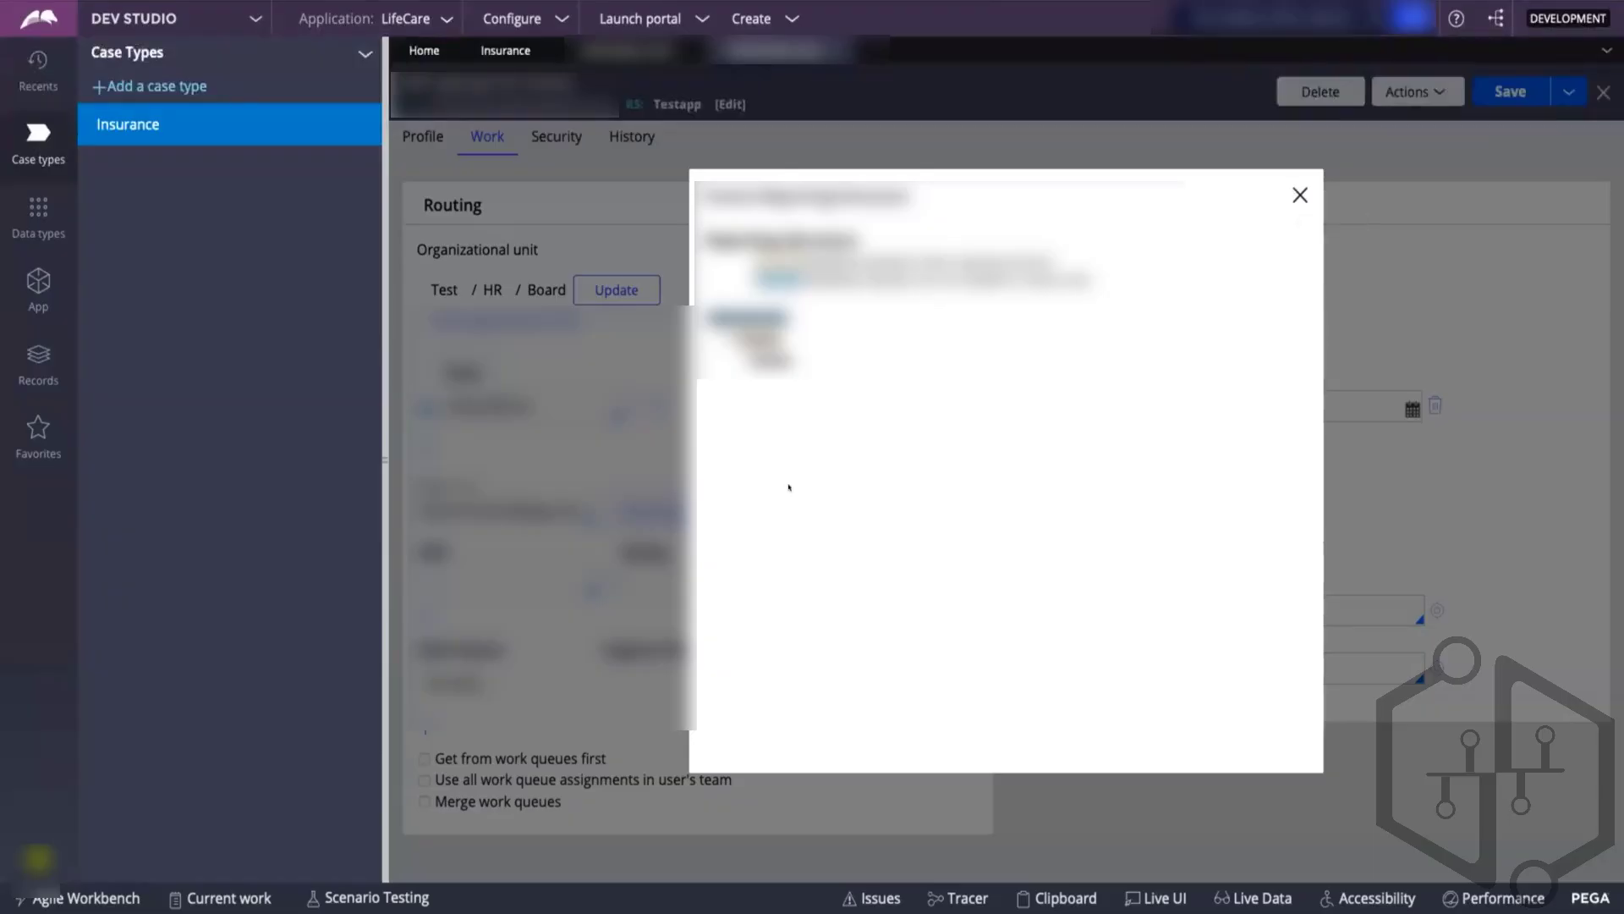
{"action": "left_click", "coordinate": [1298, 190]}
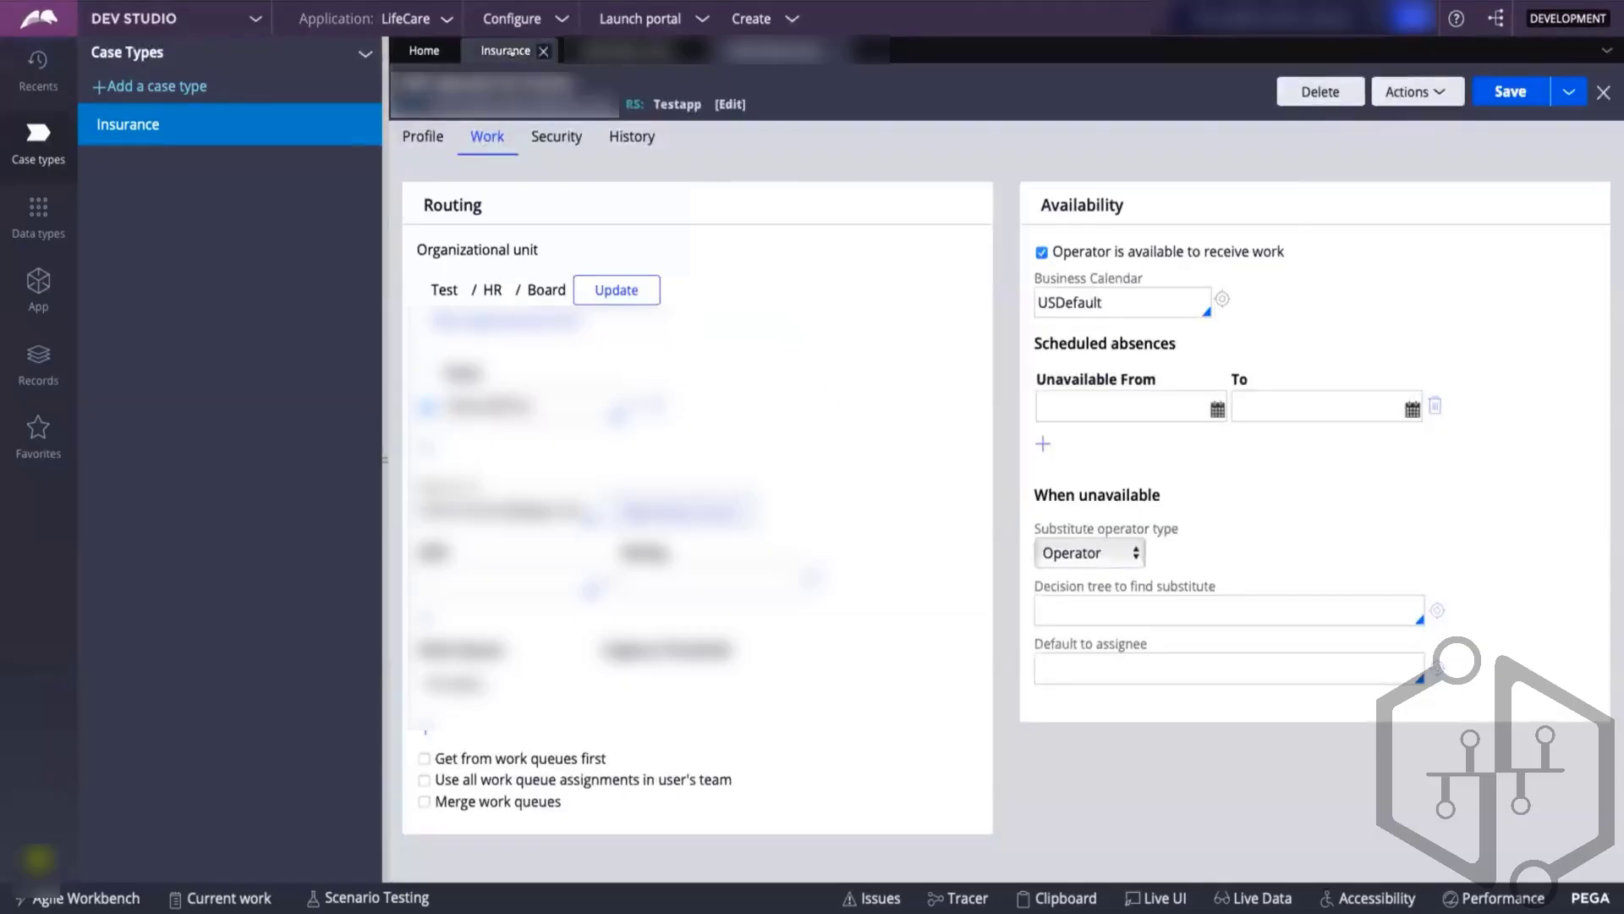
- Check the Approve Insurance step's approval settings against the Reports to values in both operator records
{"action": "left_click", "coordinate": [510, 53]}
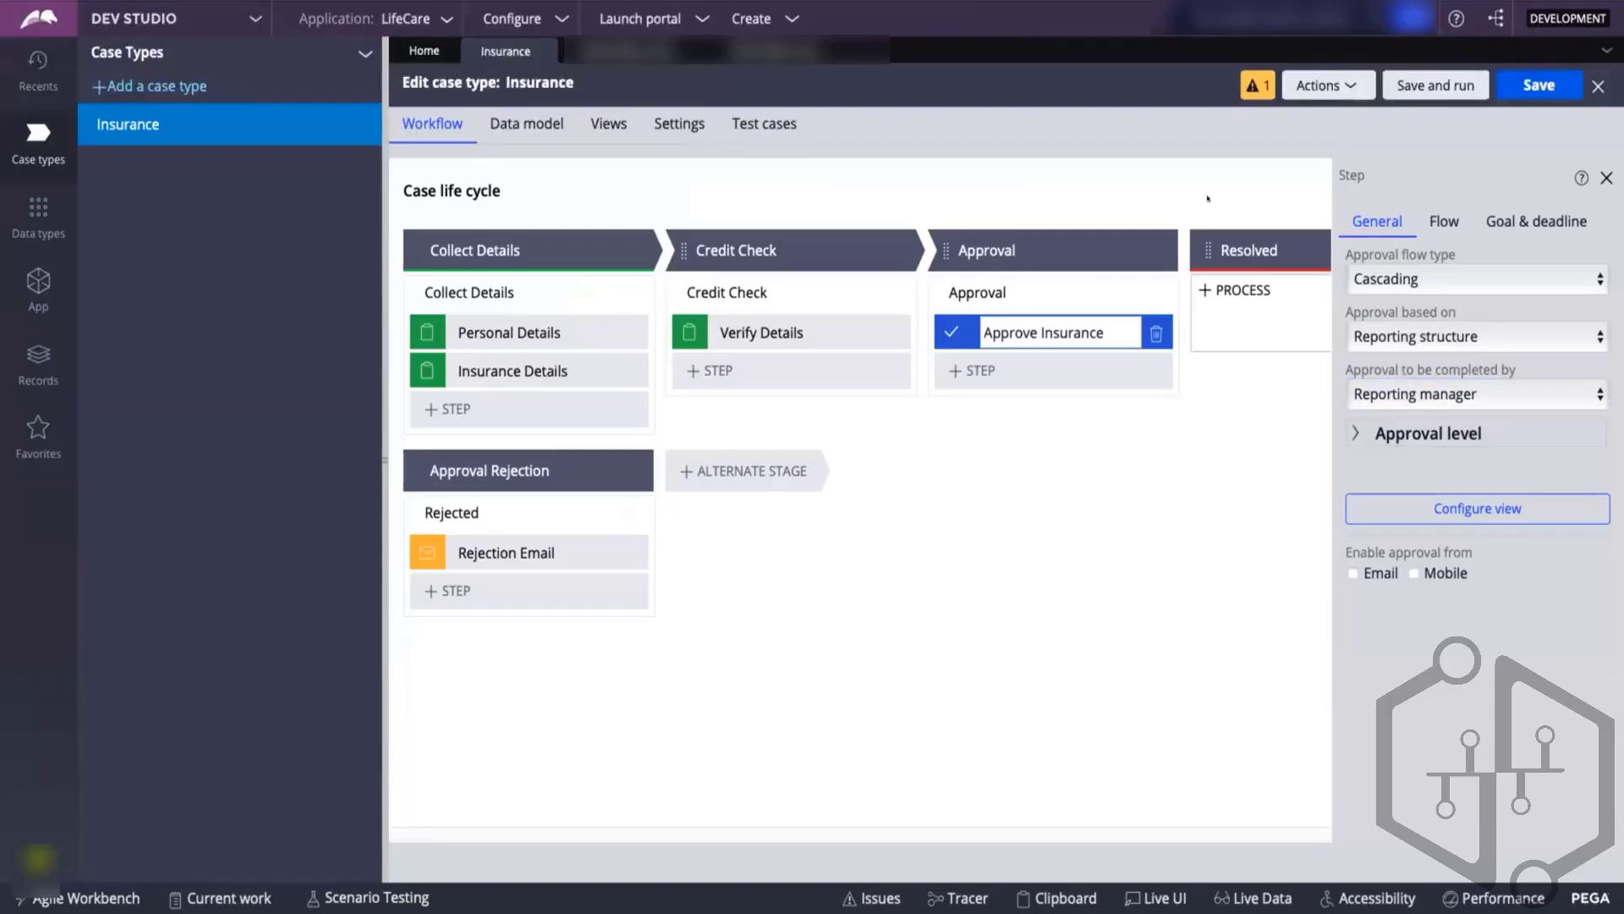
{"action": "left_click", "coordinate": [748, 55]}
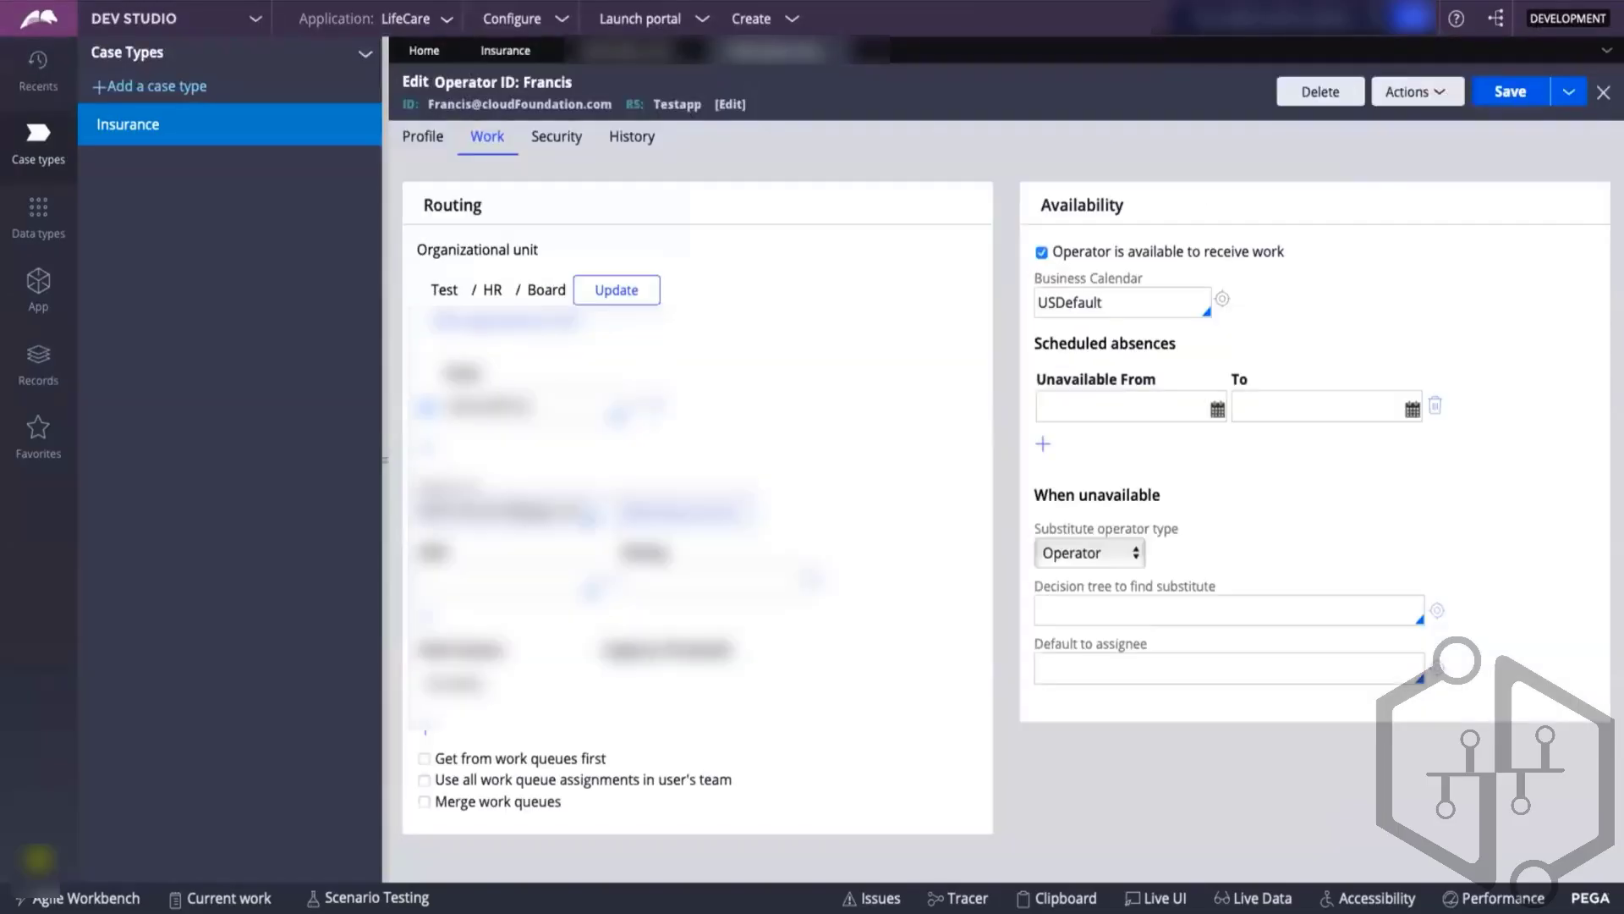
{"action": "triple_click", "coordinate": [439, 511]}
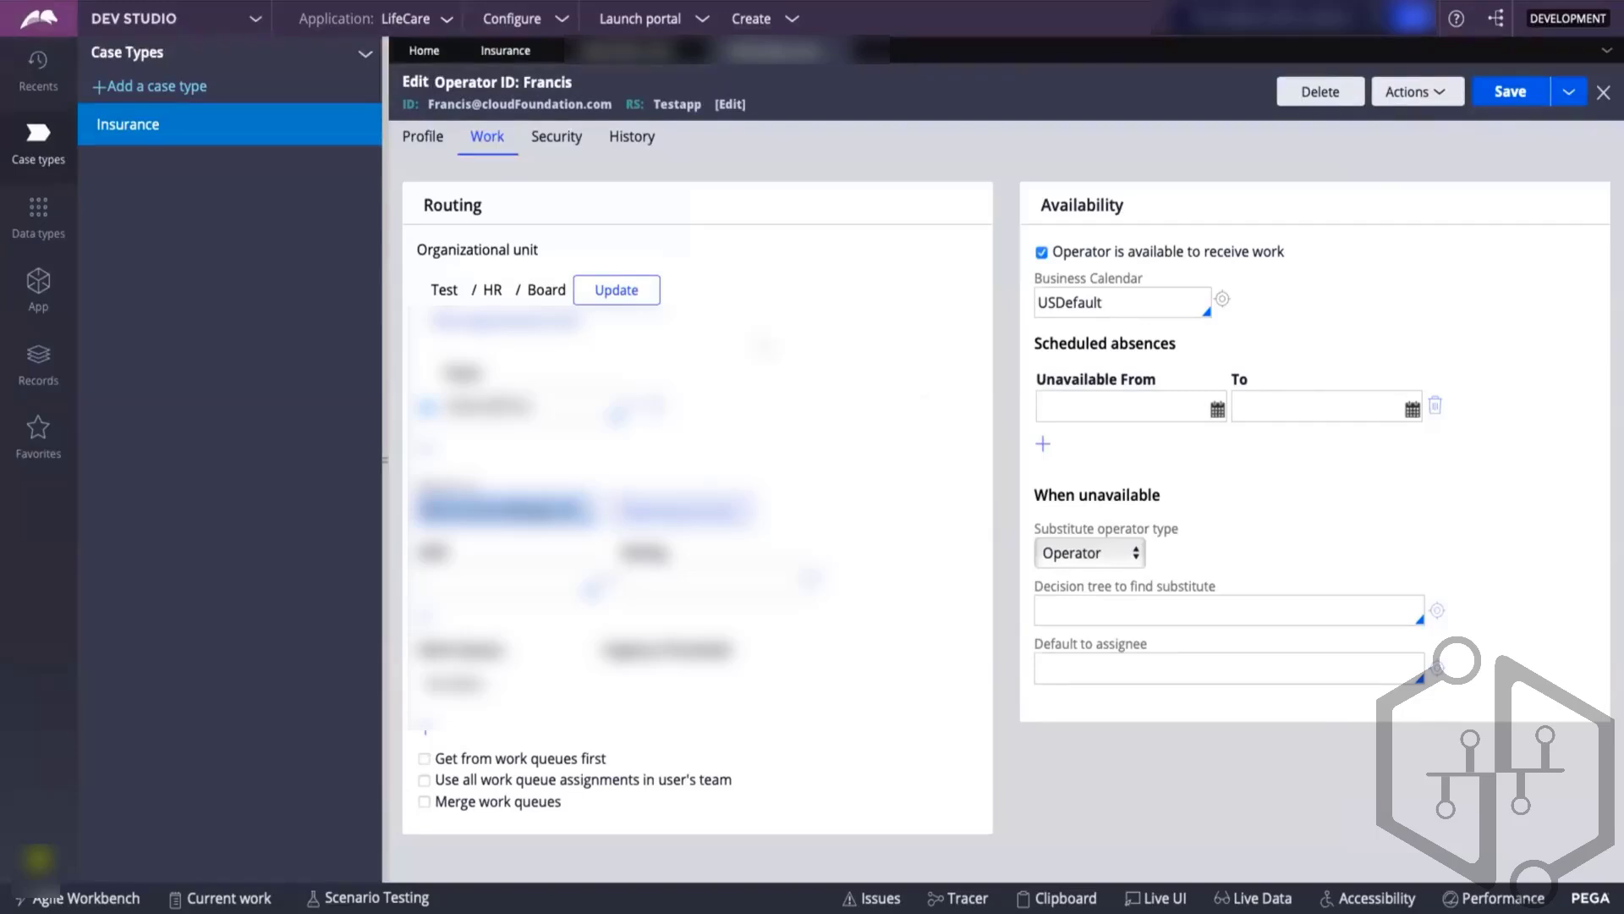
{"action": "left_click", "coordinate": [636, 52]}
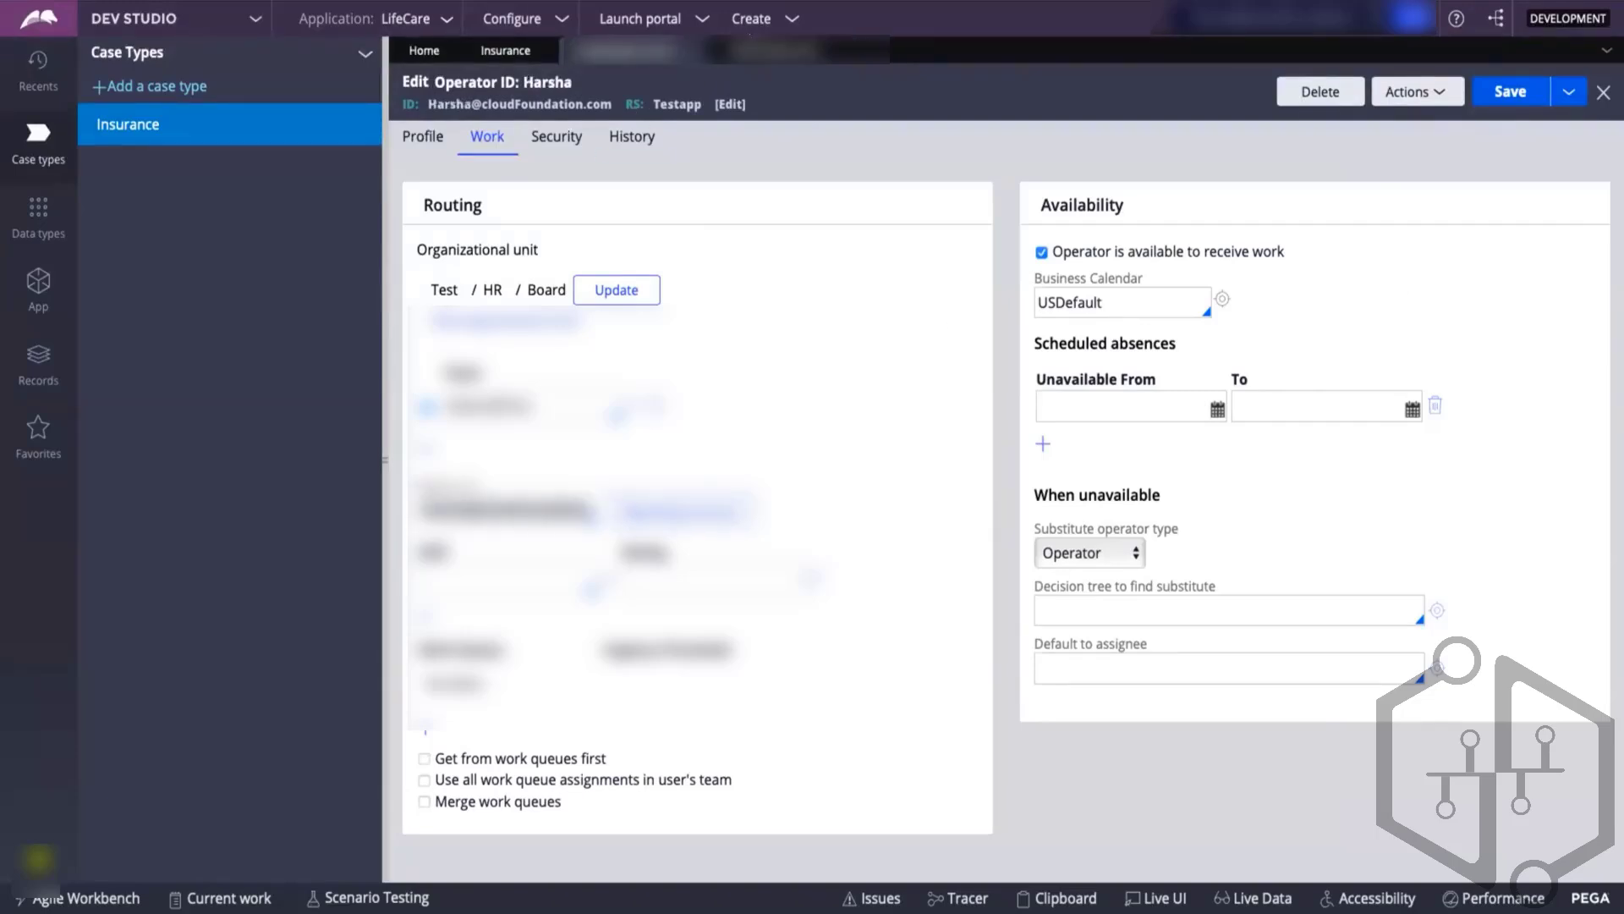
{"action": "left_click", "coordinate": [751, 49]}
- Review the choices for who completes the Approve Insurance step's cascading approval
{"action": "left_click", "coordinate": [505, 51]}
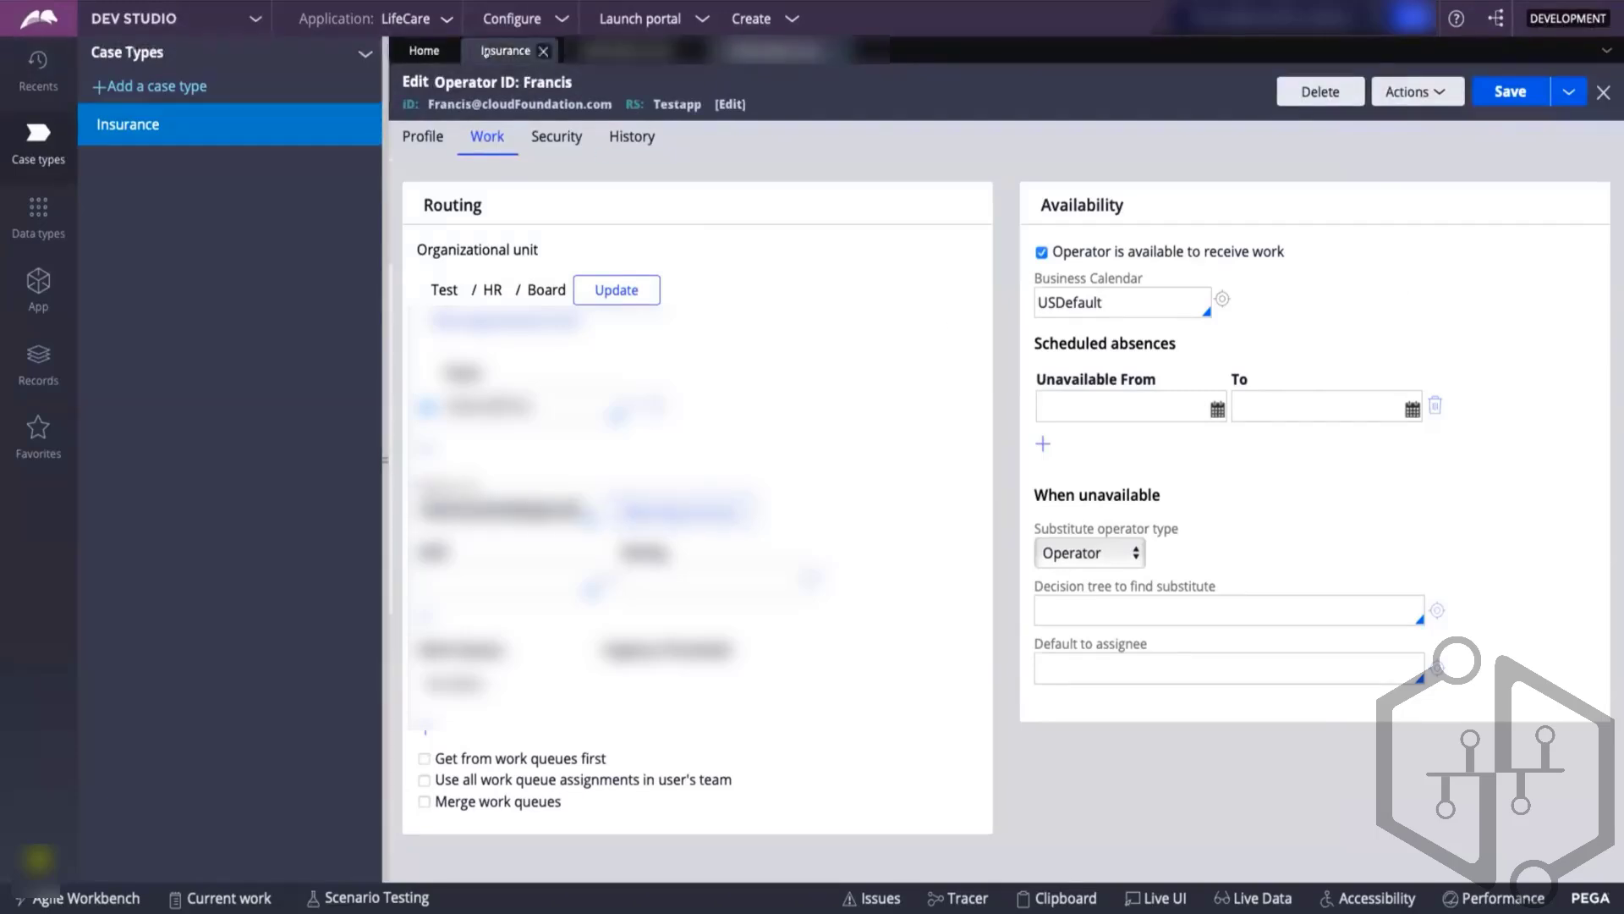
{"action": "left_click", "coordinate": [1400, 394]}
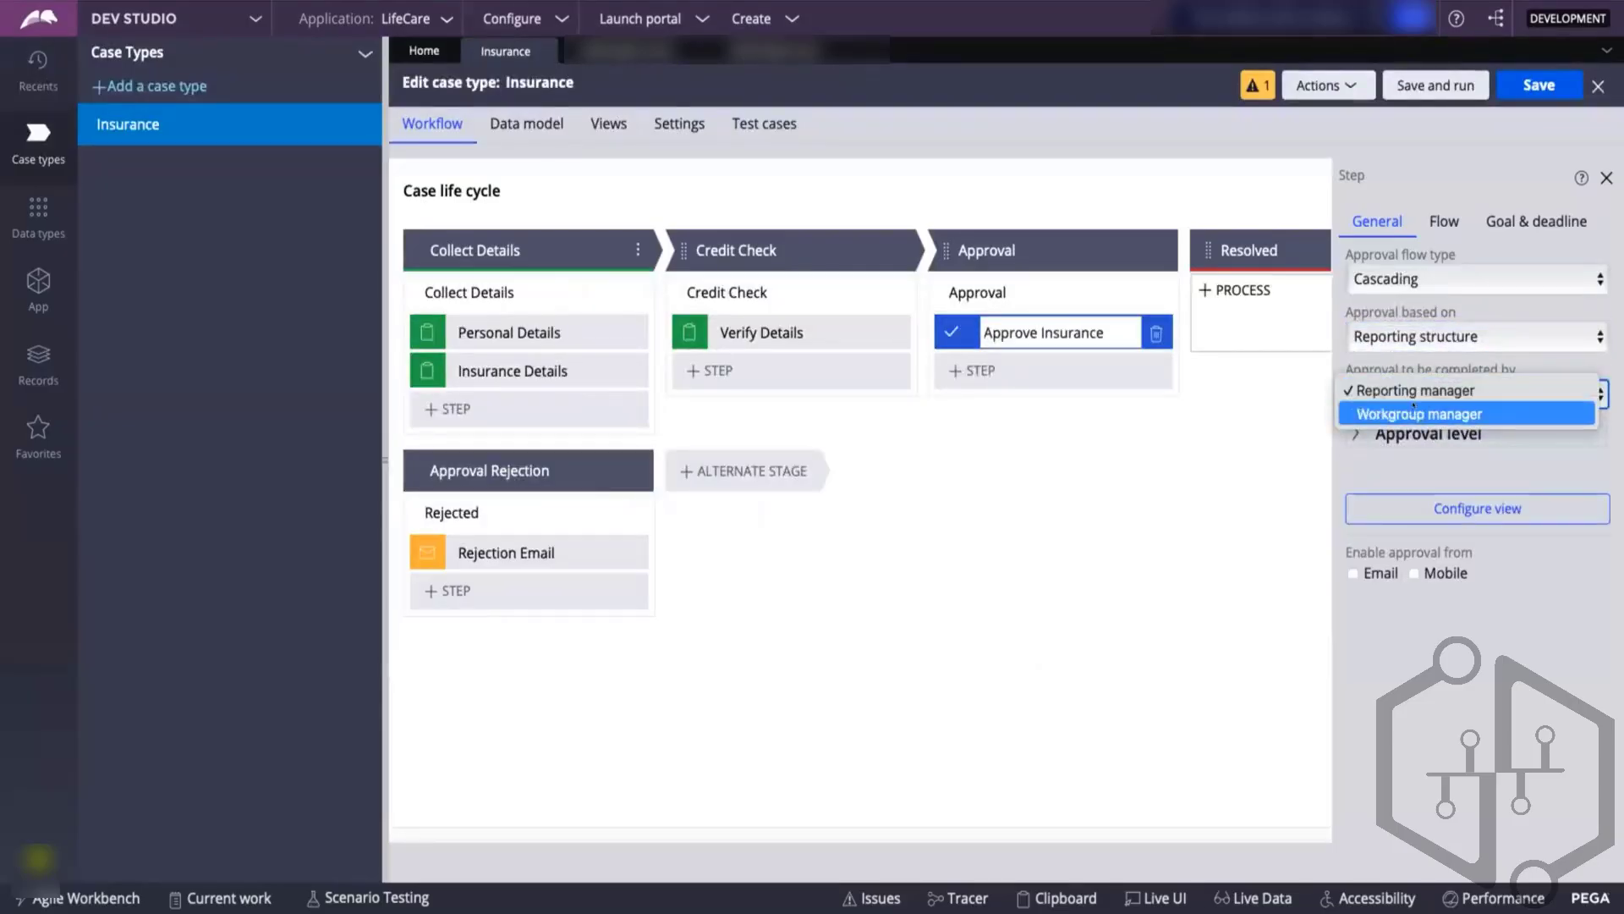
{"action": "key", "text": "Escape"}
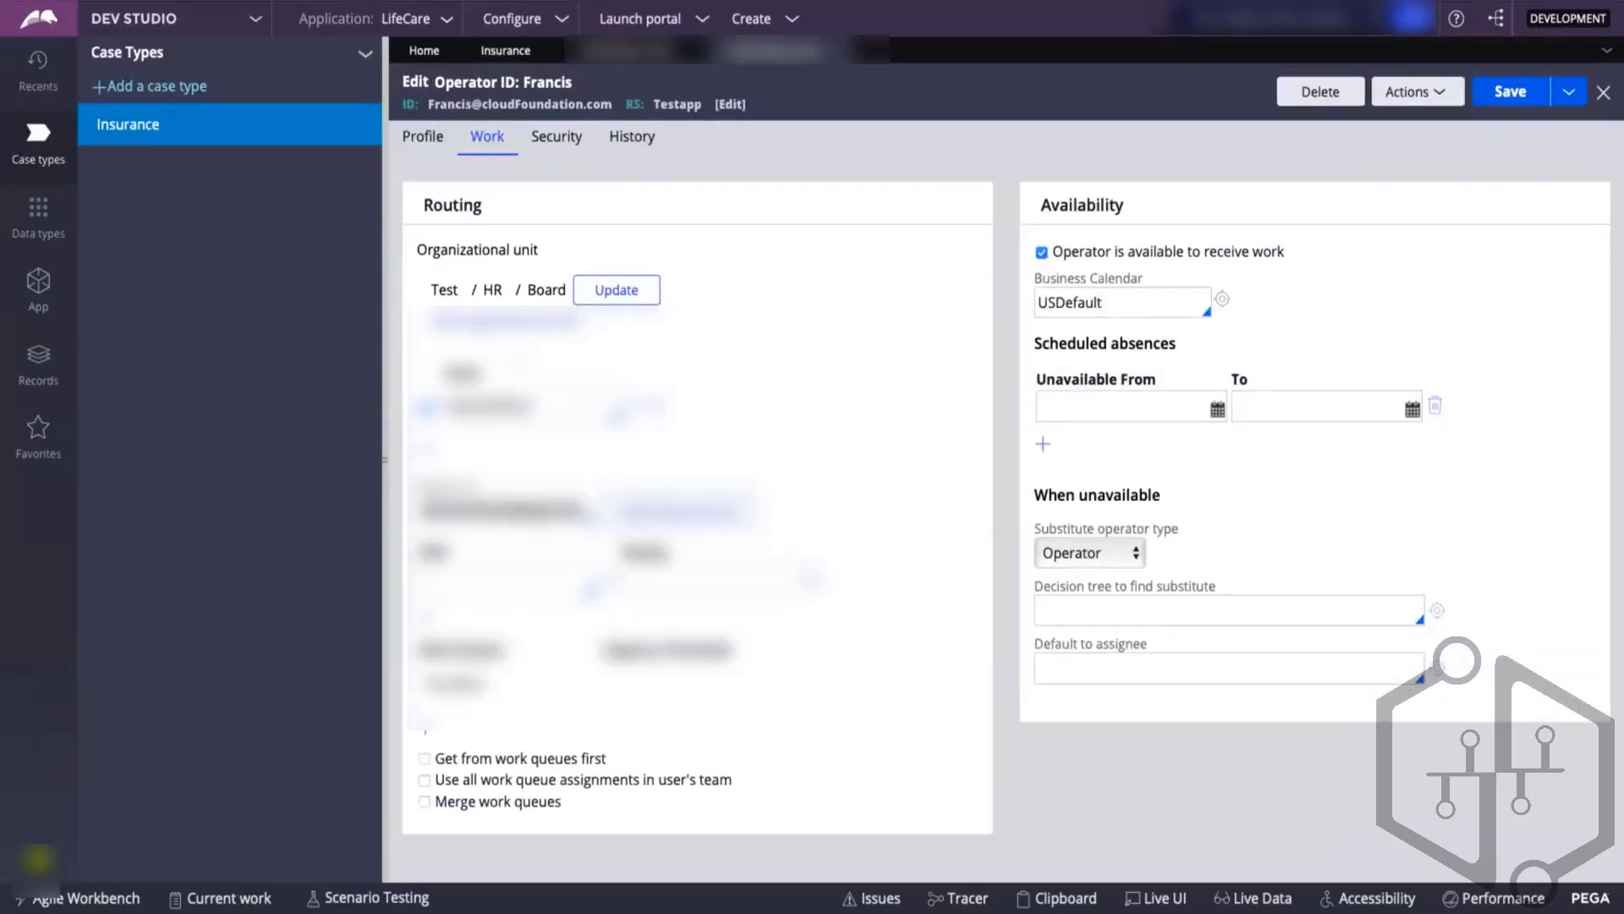
- Examine the team assigned in both operators' work routing, opening the default@Test team's record and closing it
{"action": "left_click_drag", "start_coordinate": [535, 407], "coordinate": [445, 407]}
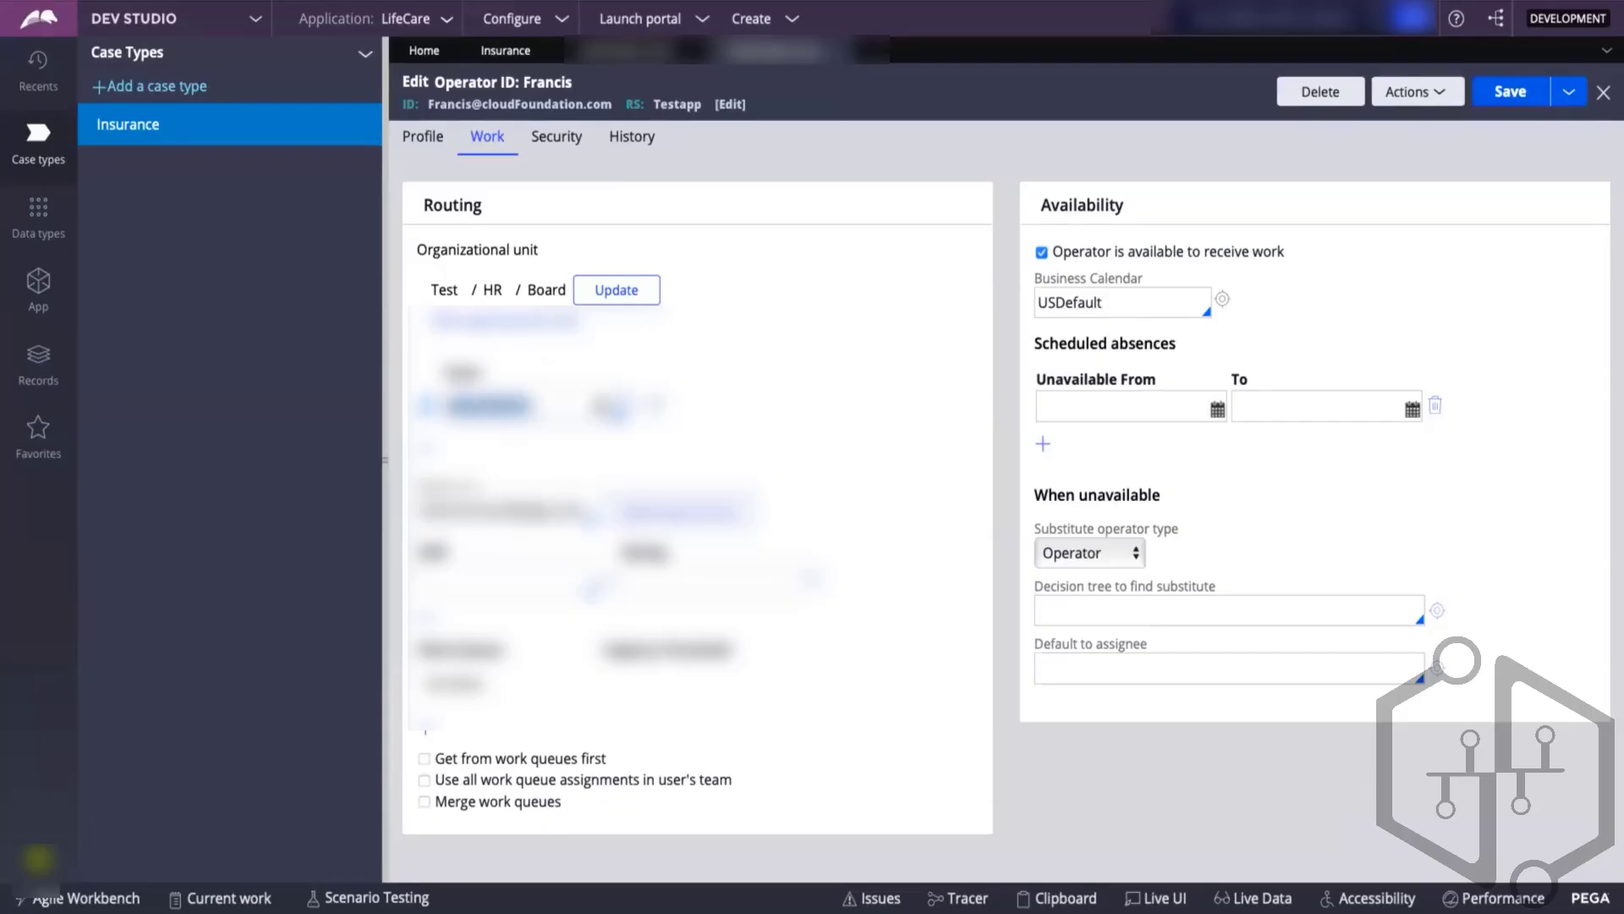
{"action": "left_click", "coordinate": [427, 408]}
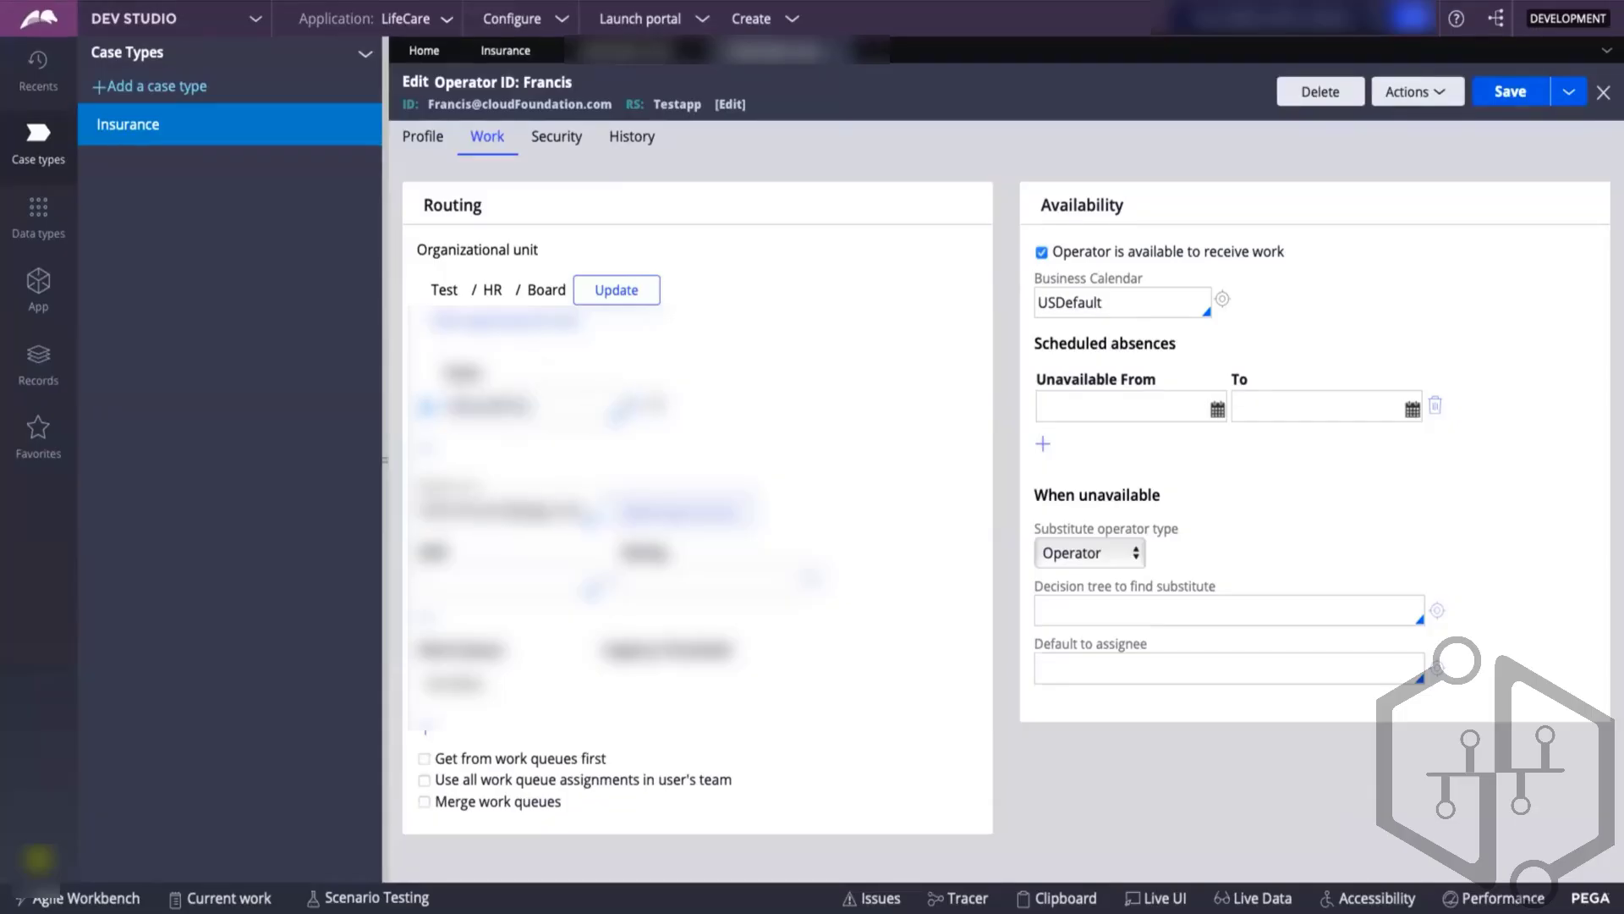
{"action": "left_click", "coordinate": [629, 402]}
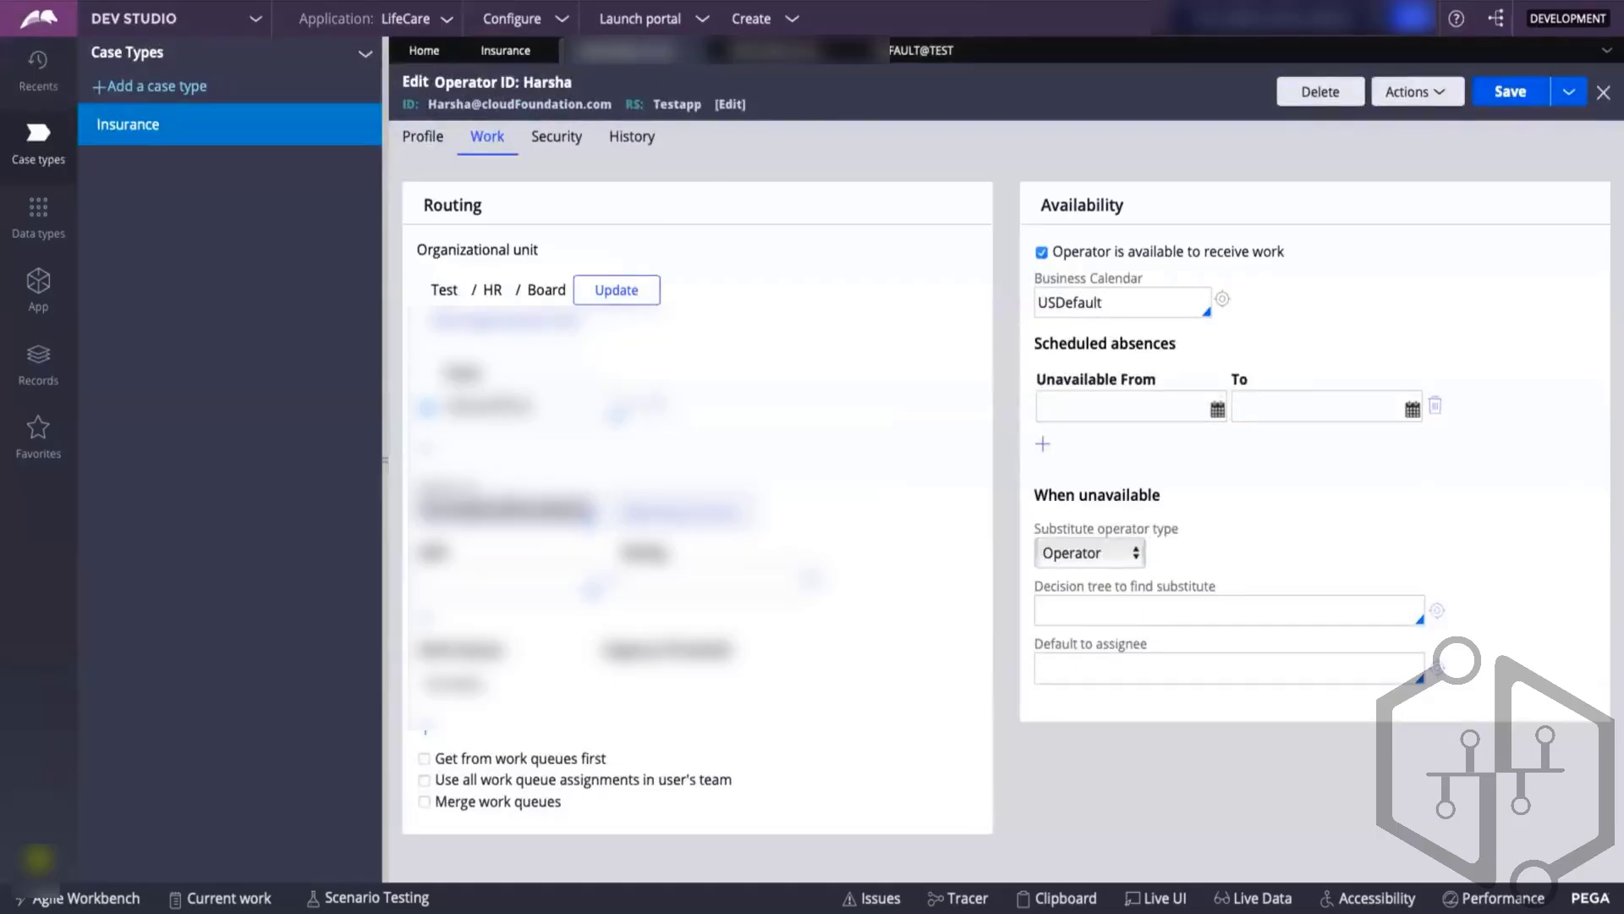
{"action": "left_click", "coordinate": [599, 407]}
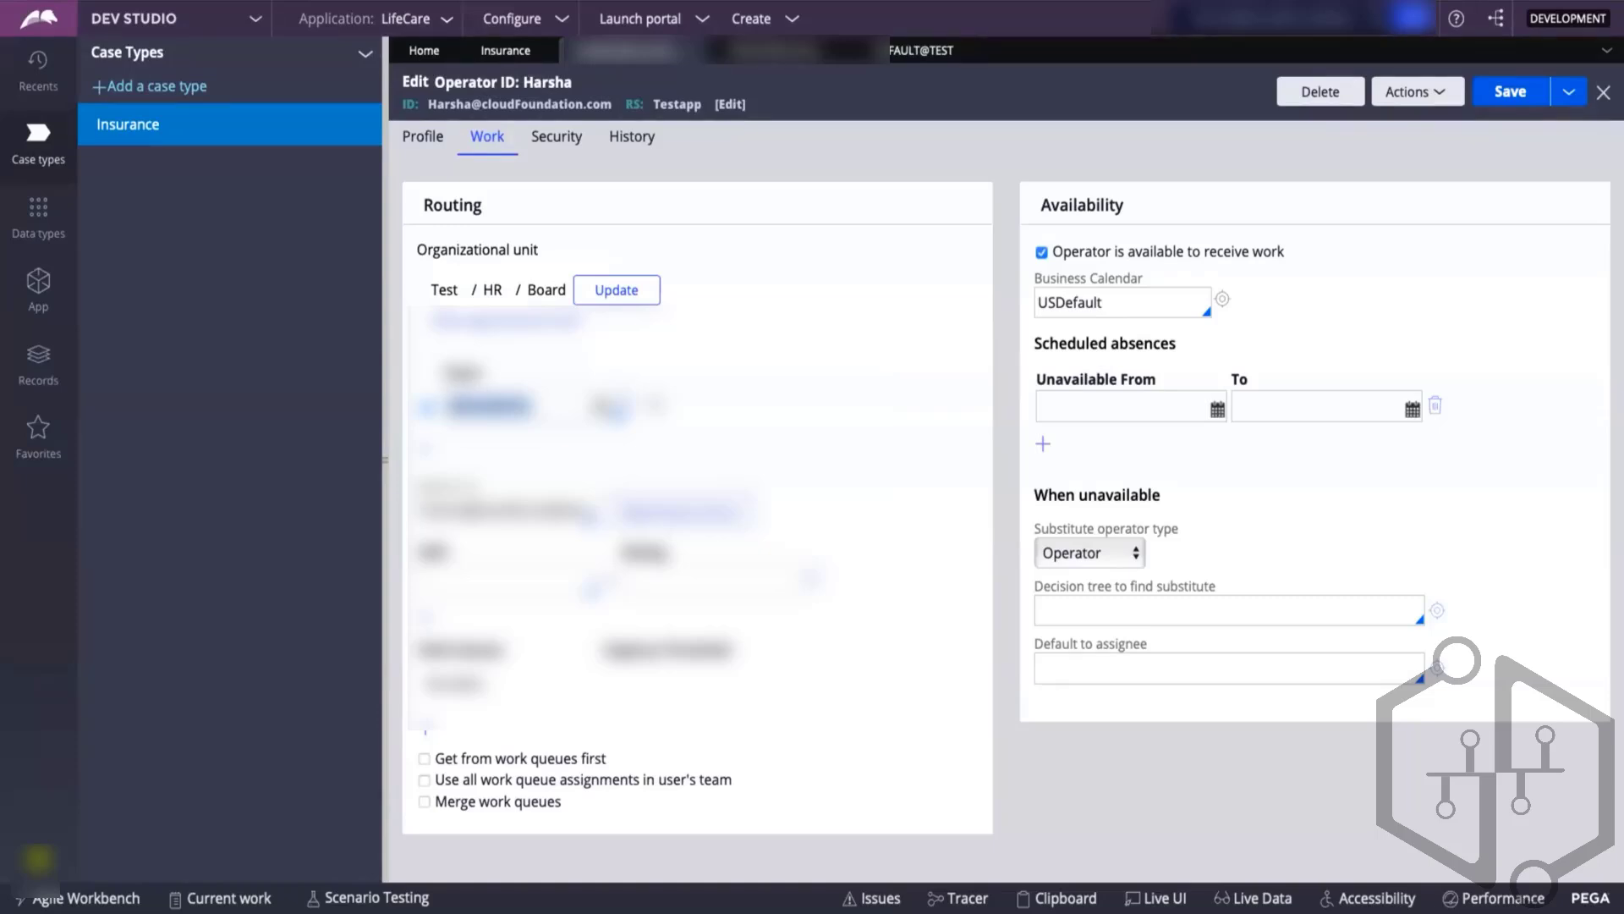
{"action": "key", "text": "Down"}
{"action": "left_click", "coordinate": [776, 52]}
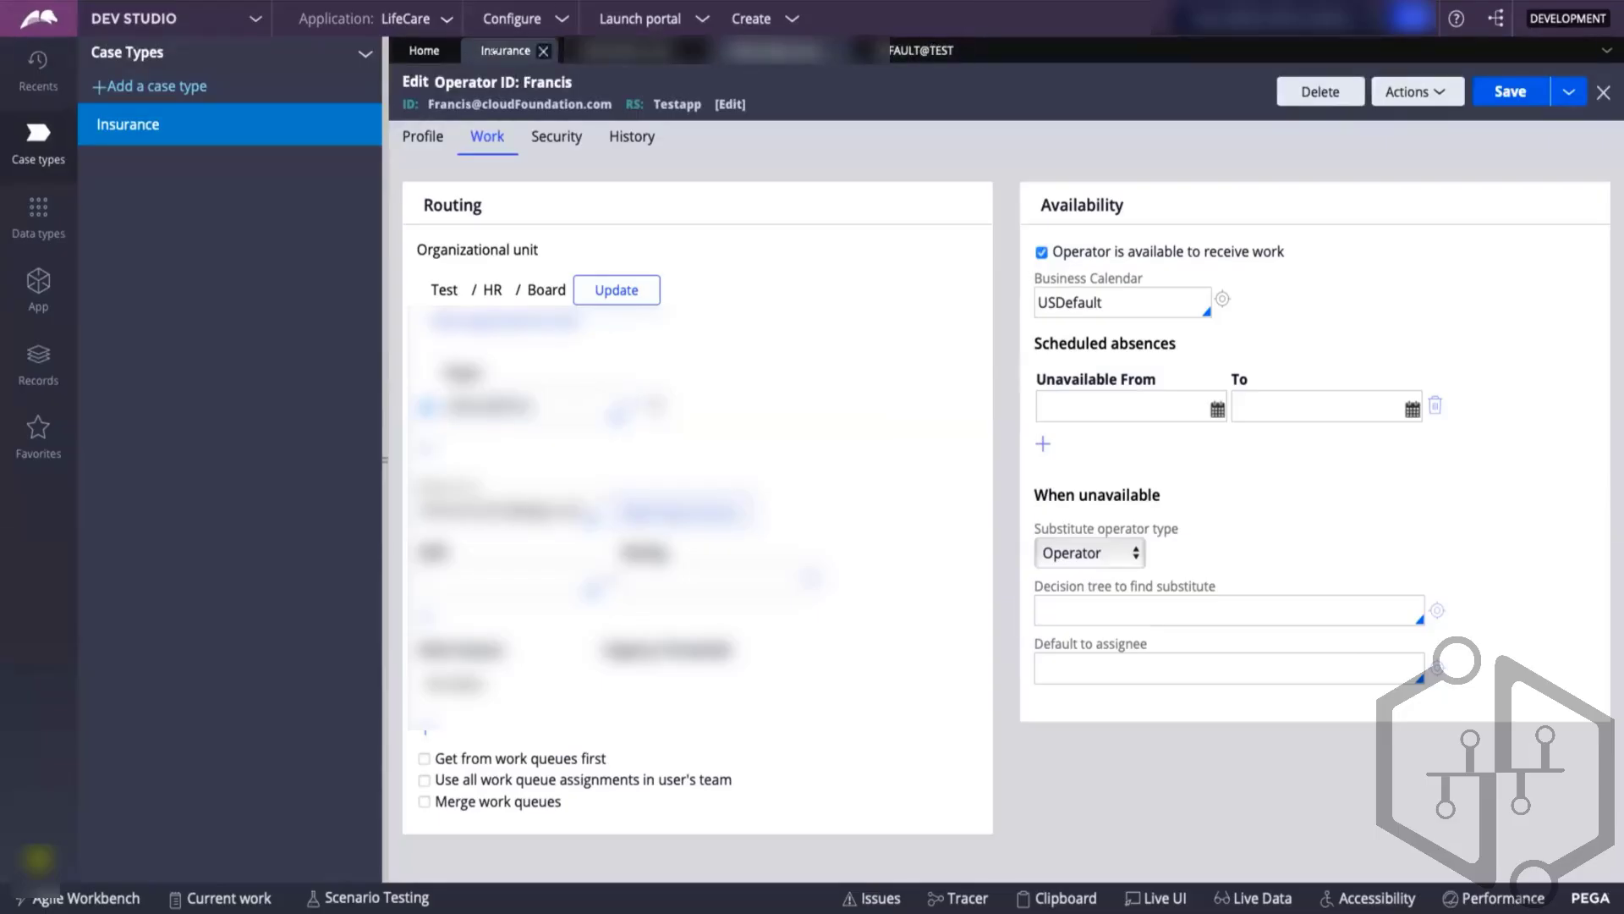
{"action": "left_click", "coordinate": [966, 51]}
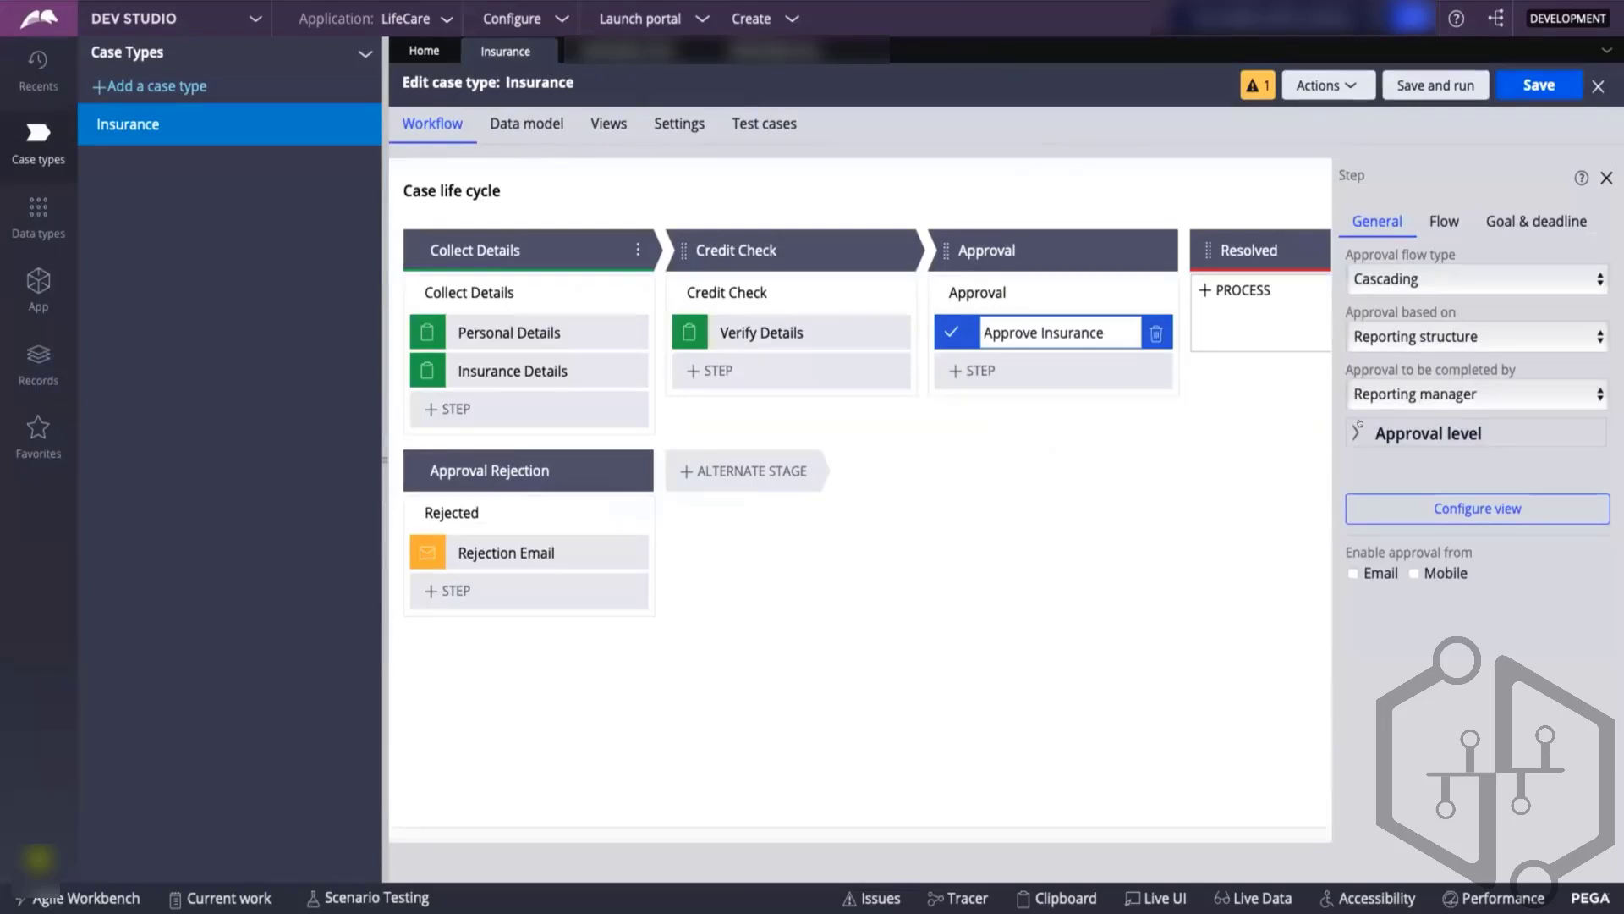
- Choose Reporting manager to complete the Approve Insurance approval and review the available approval level options
{"action": "left_click", "coordinate": [1397, 394]}
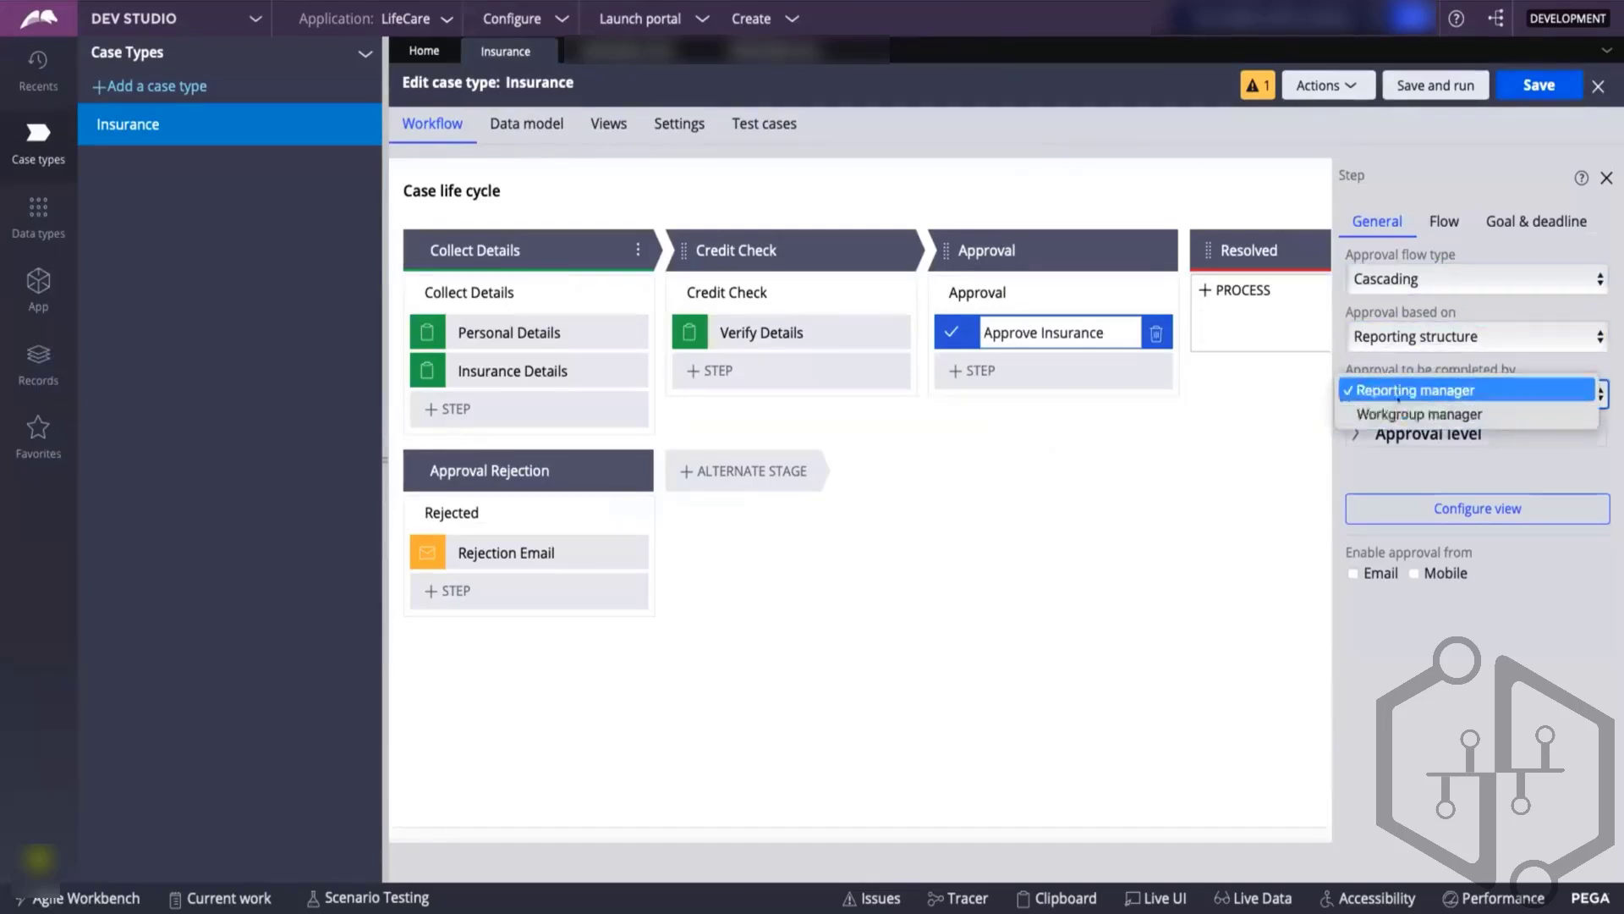
{"action": "left_click", "coordinate": [1406, 390]}
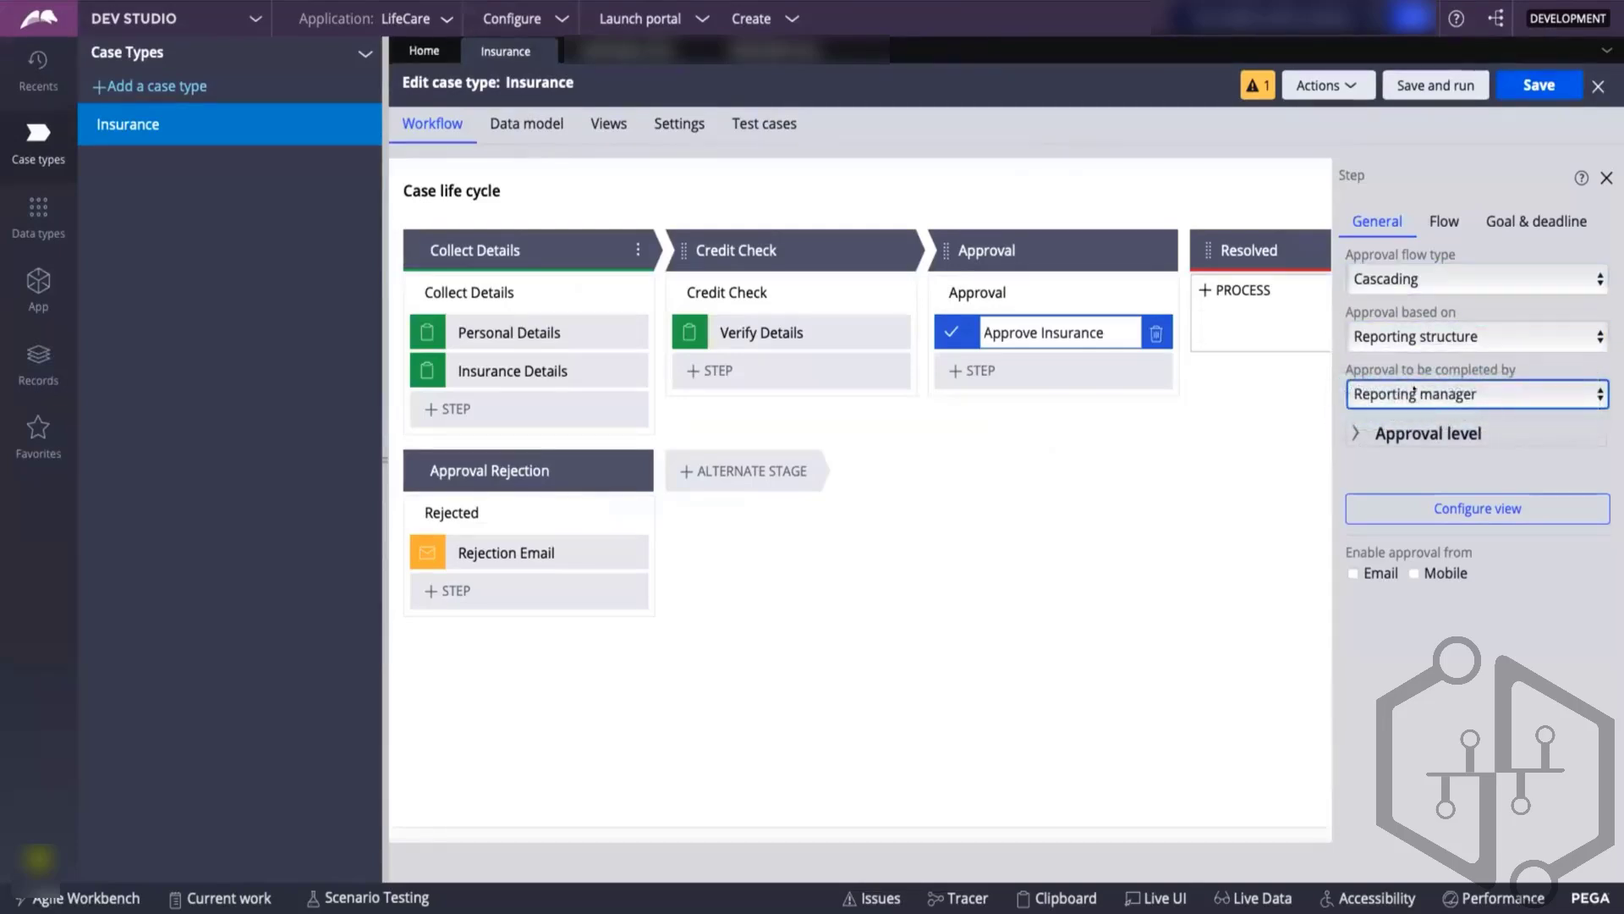
{"action": "left_click", "coordinate": [1352, 433]}
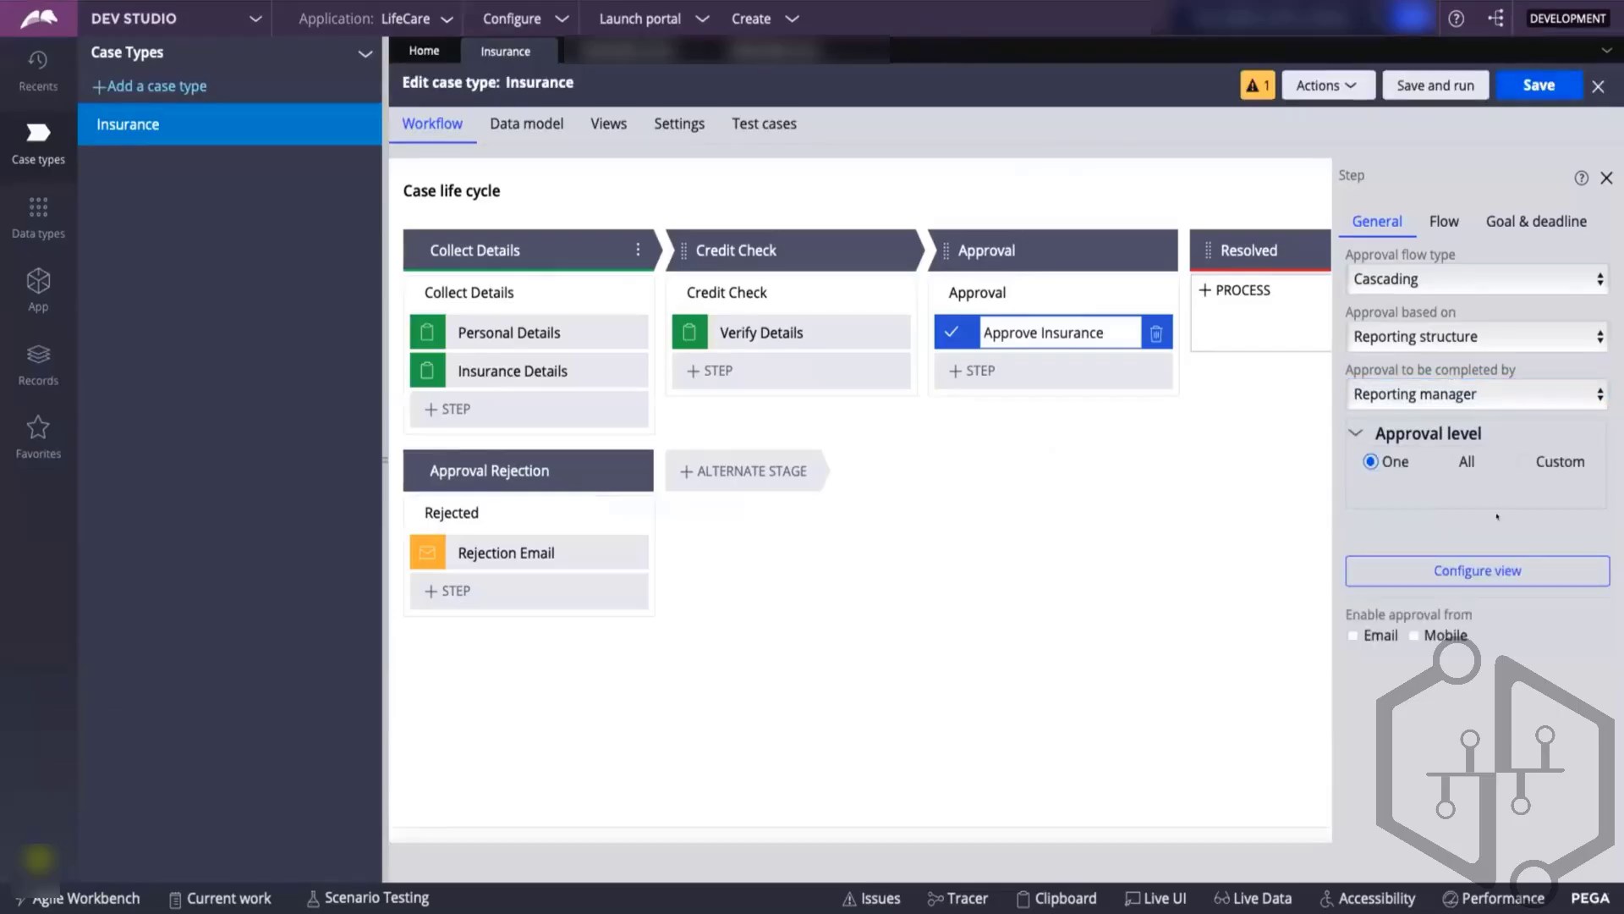
{"action": "left_click", "coordinate": [1401, 313]}
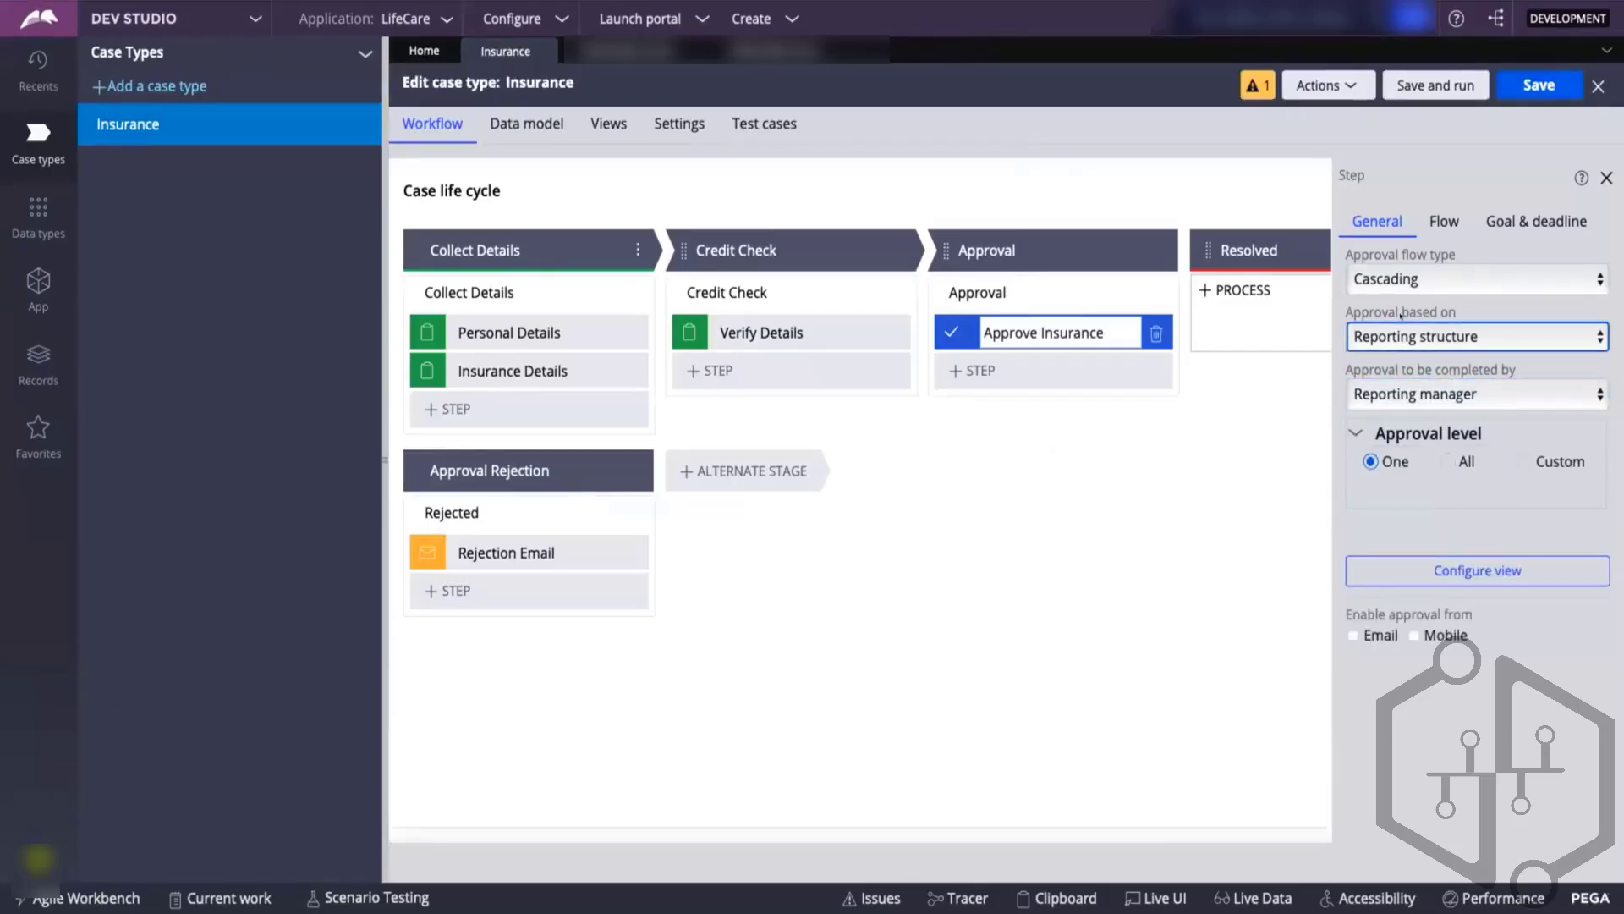
- Set the approval level of the Approve Insurance step to Custom
{"action": "left_click", "coordinate": [1400, 374]}
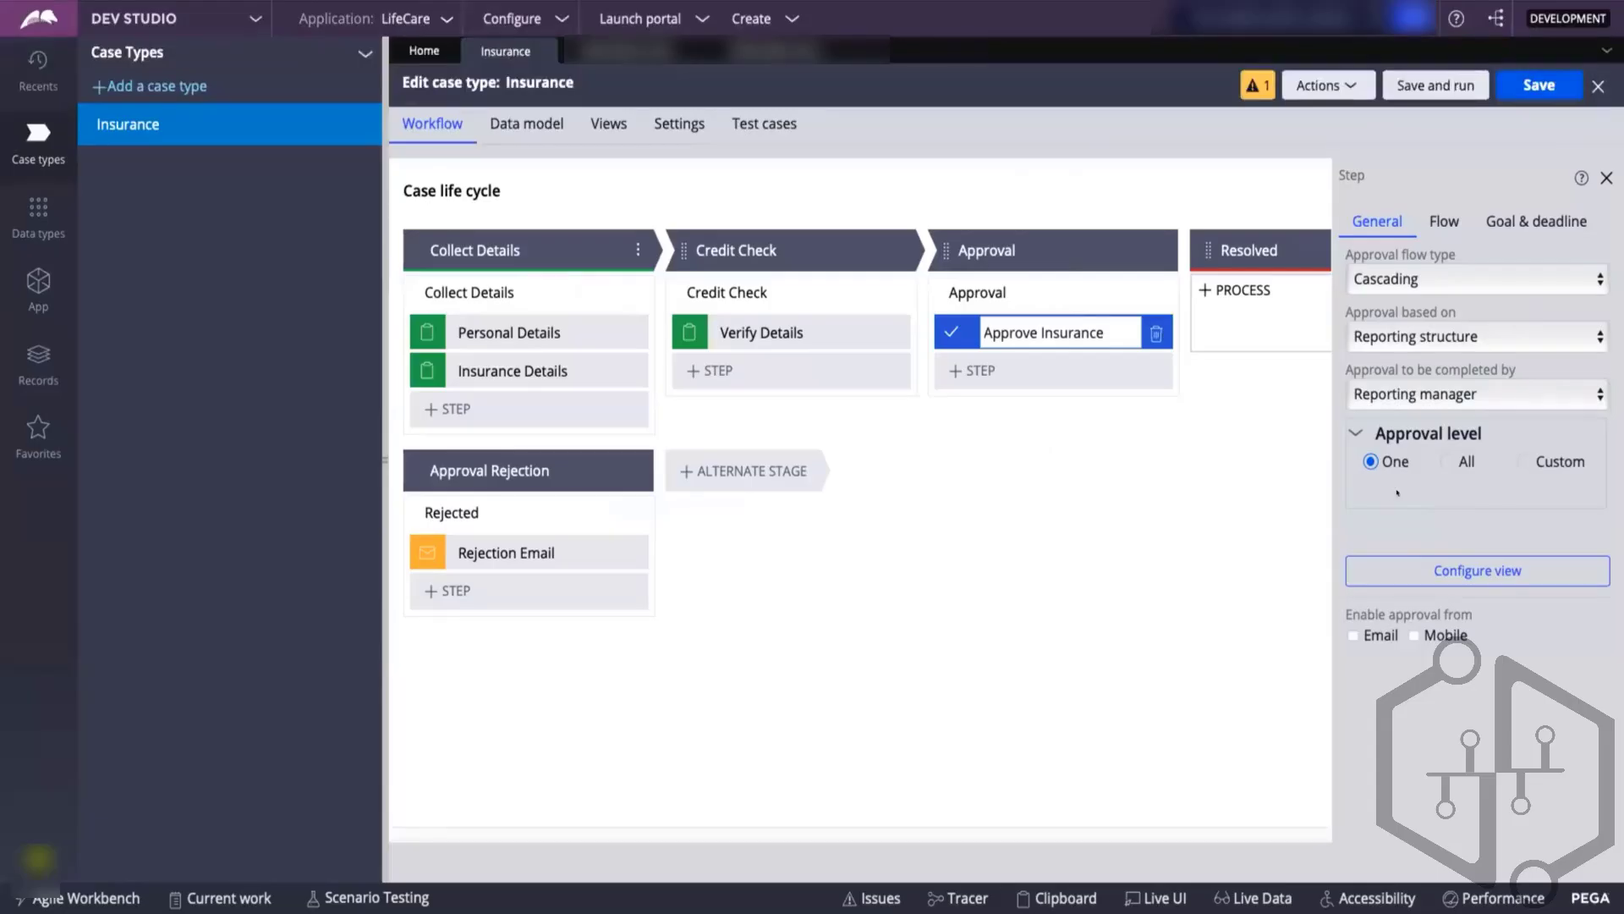
{"action": "left_click", "coordinate": [1447, 461]}
{"action": "left_click", "coordinate": [1525, 461]}
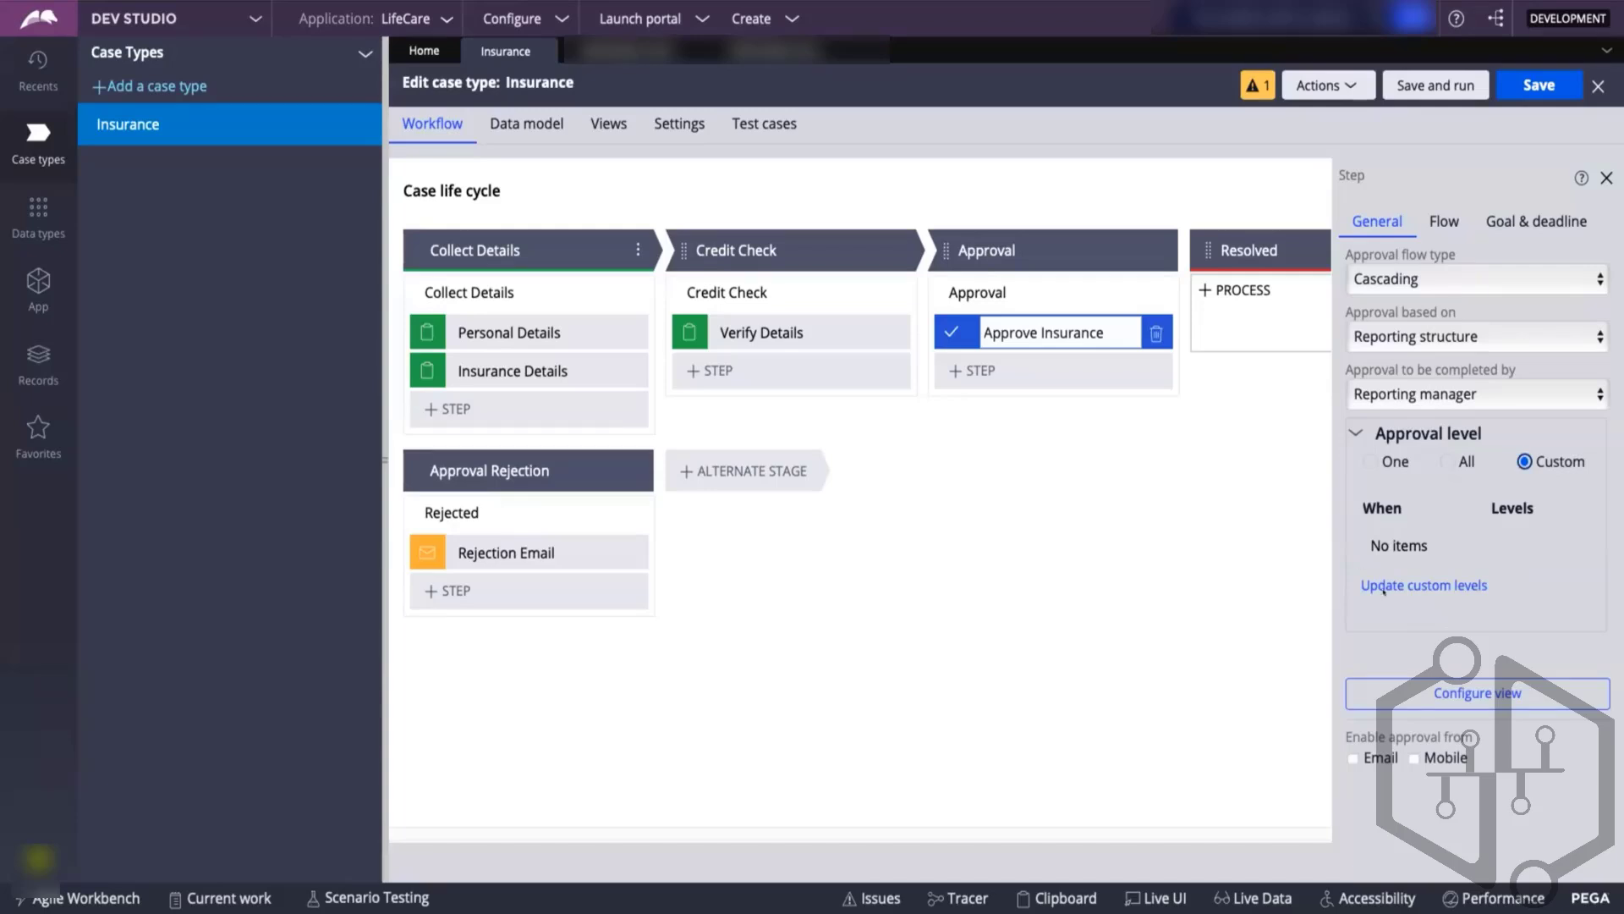
- Add a custom approval with the condition .cost>100 and 1 level of approval
{"action": "left_click", "coordinate": [1388, 584]}
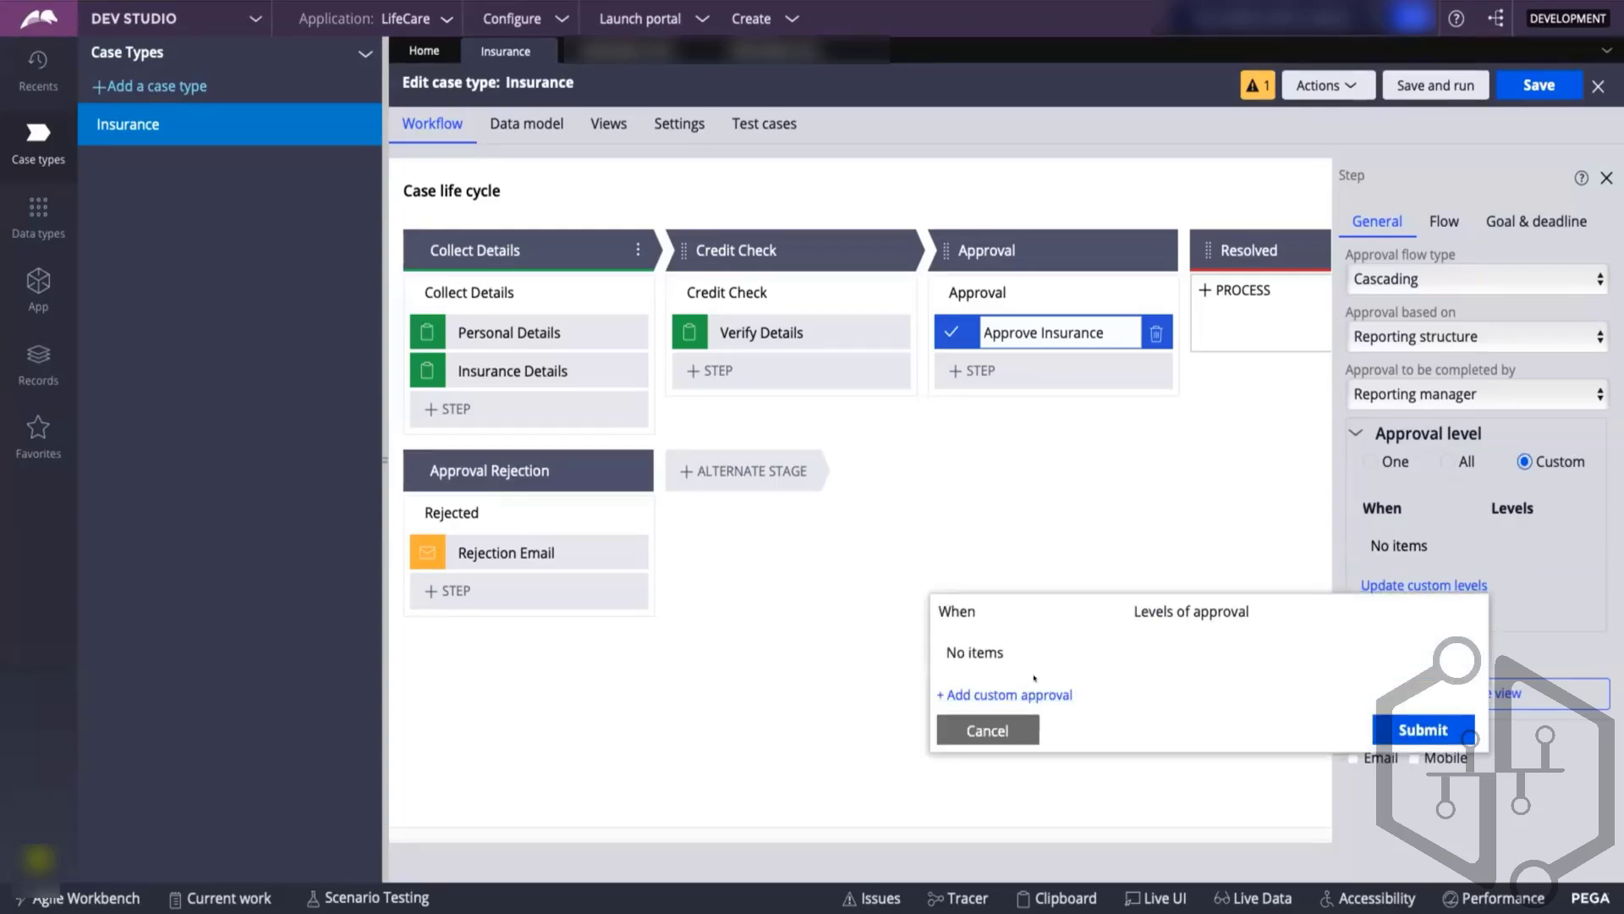
{"action": "left_click", "coordinate": [1031, 693]}
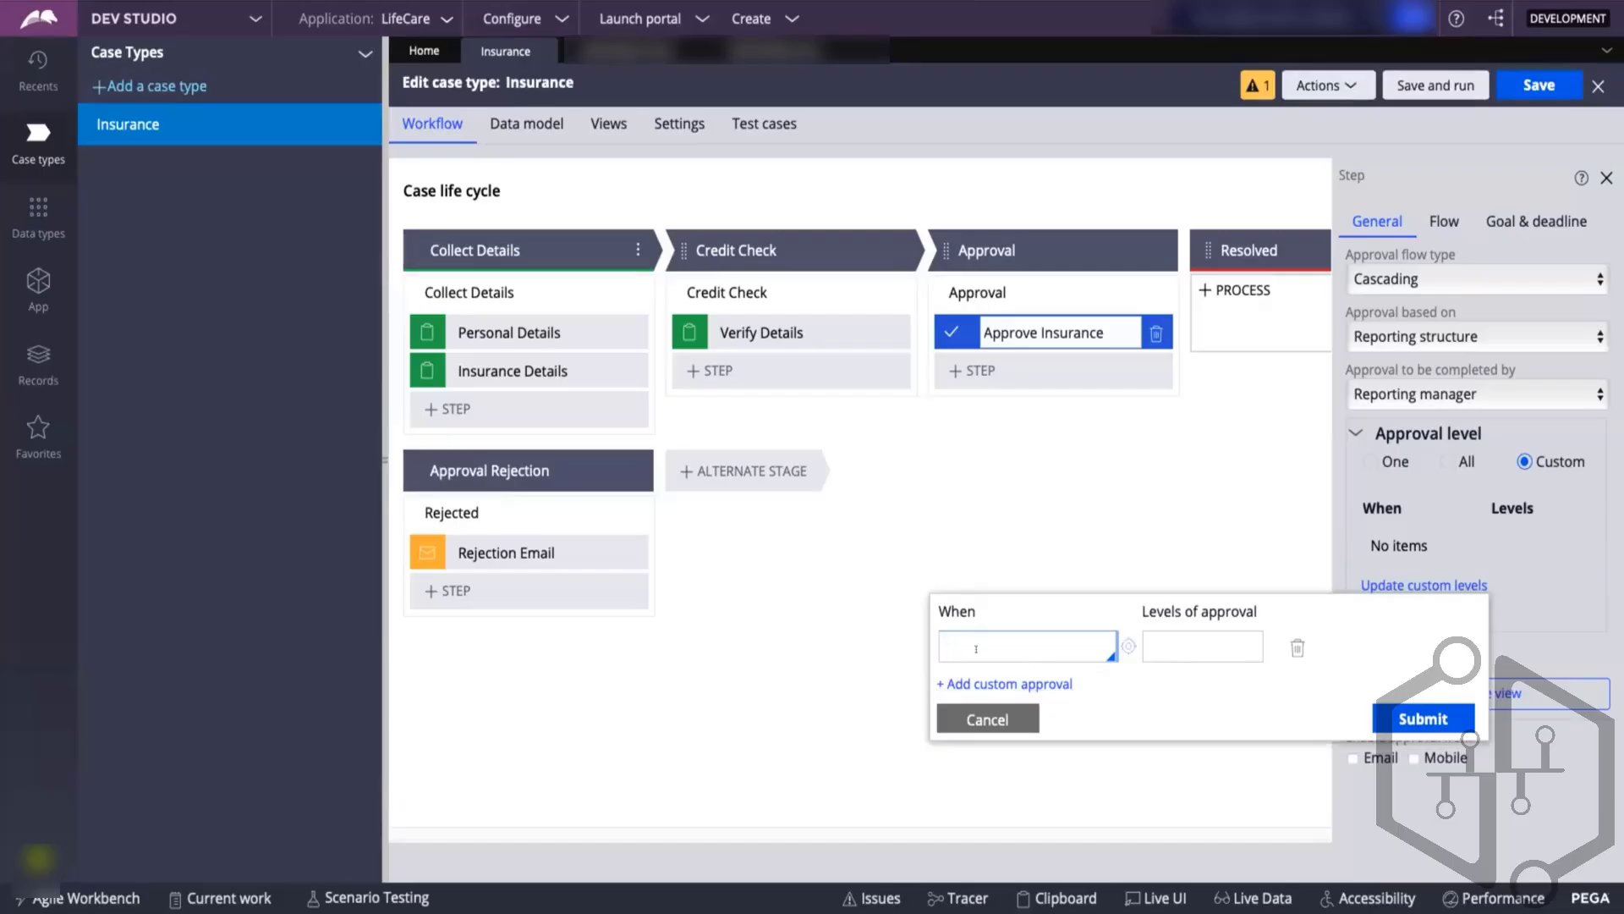
{"action": "type", "text": ".age"}
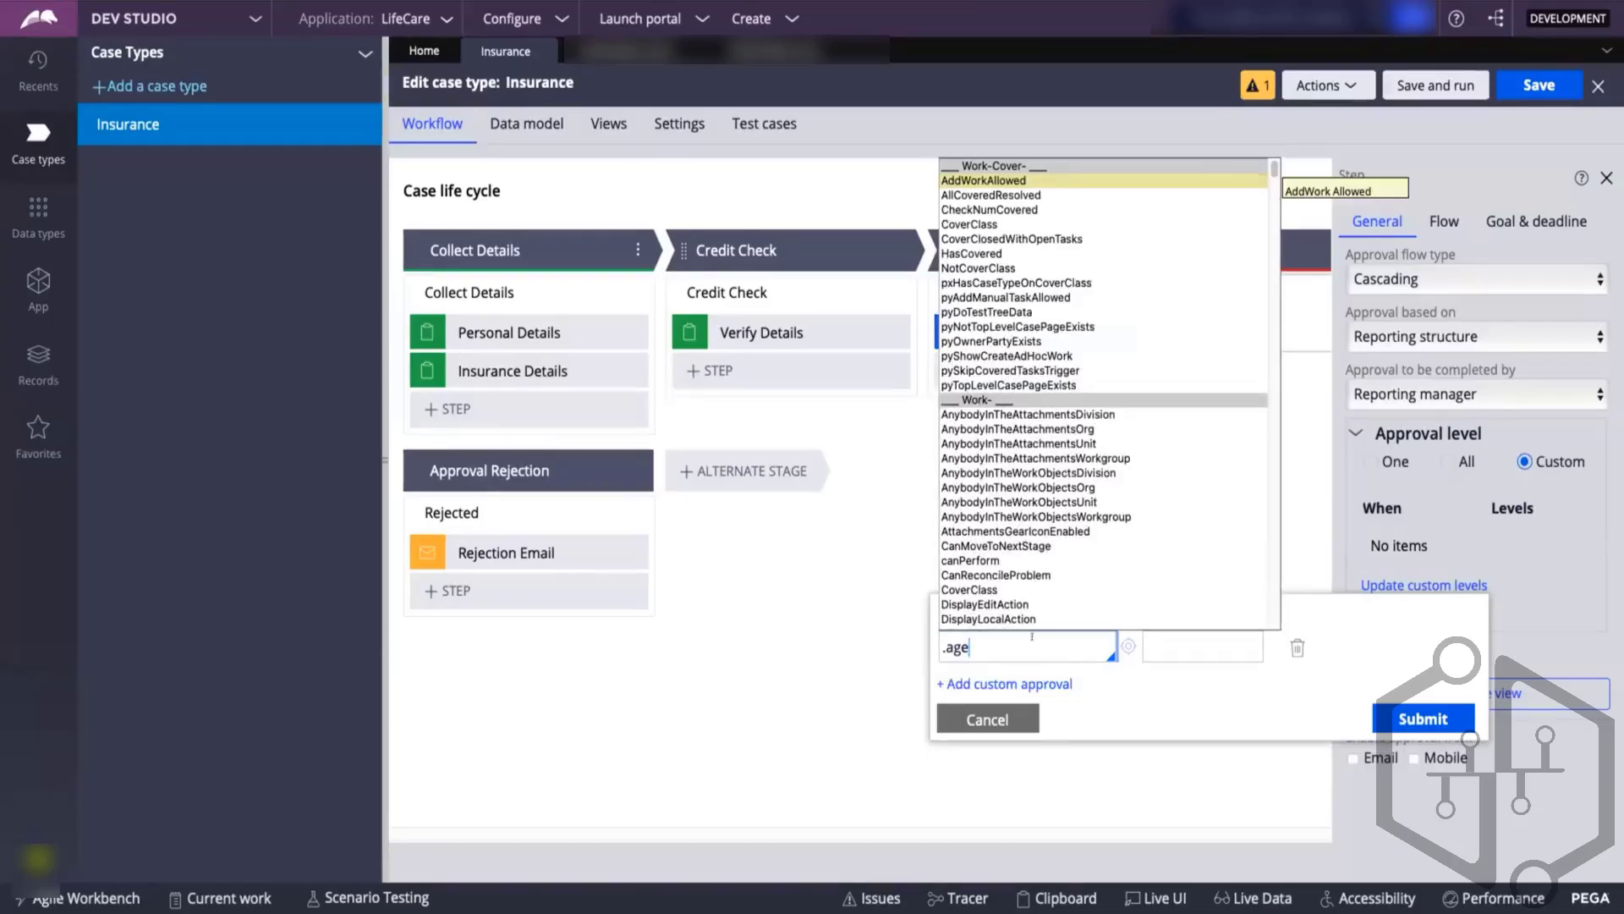
{"action": "left_click", "coordinate": [1099, 692]}
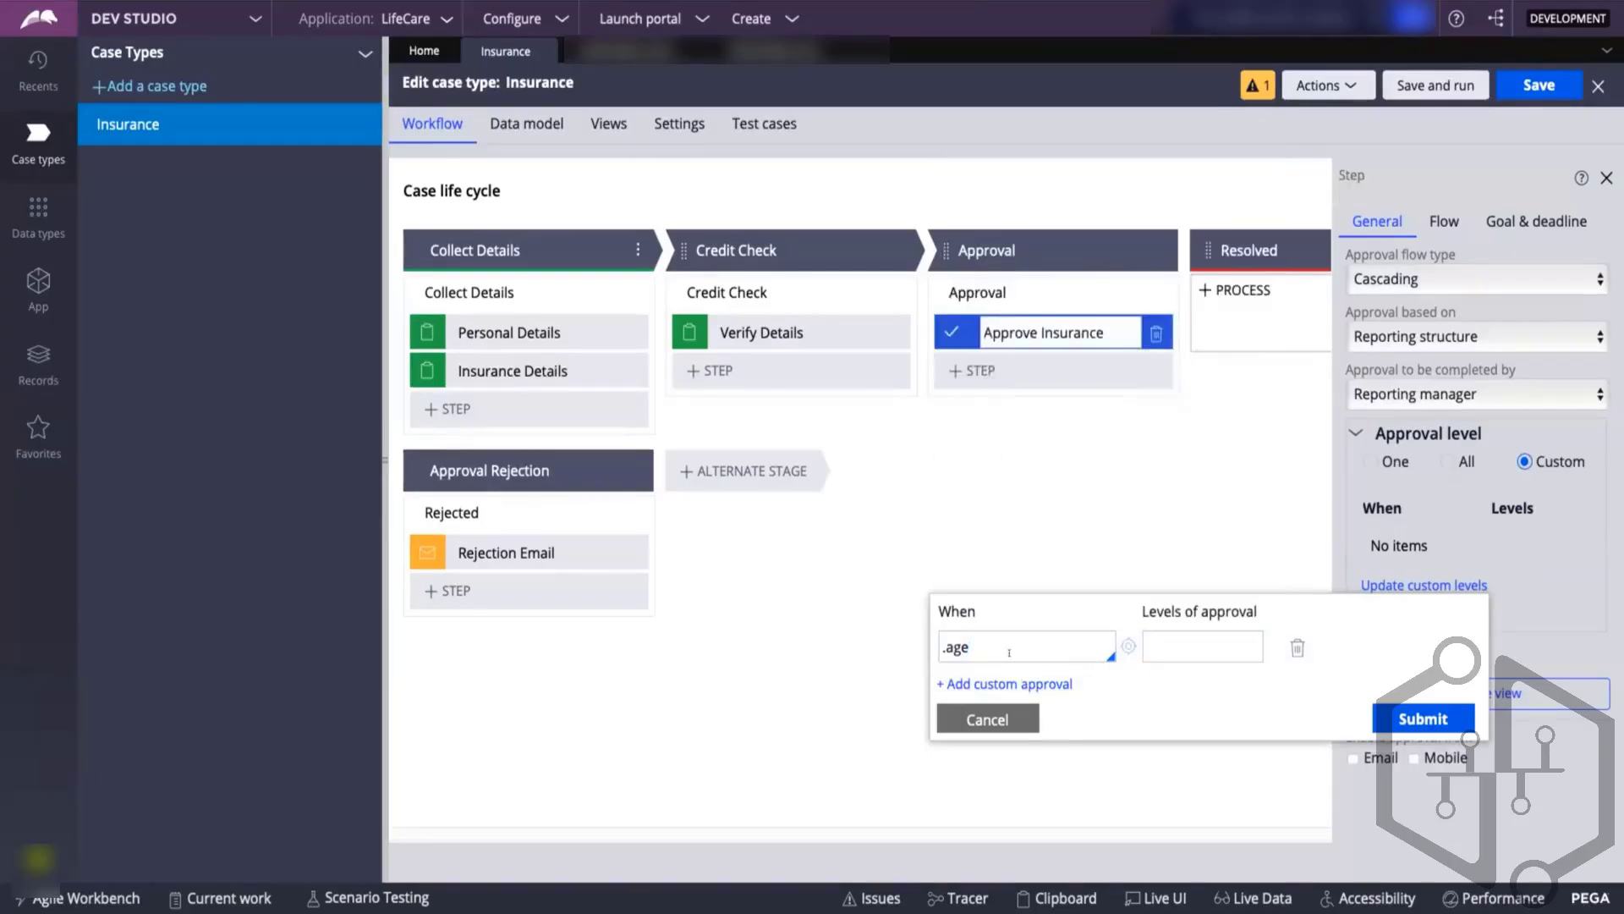
{"action": "triple_click", "coordinate": [1009, 652]}
{"action": "key", "text": "BackSpace"}
{"action": "type", "text": ".cost>100"}
{"action": "left_click", "coordinate": [1165, 647]}
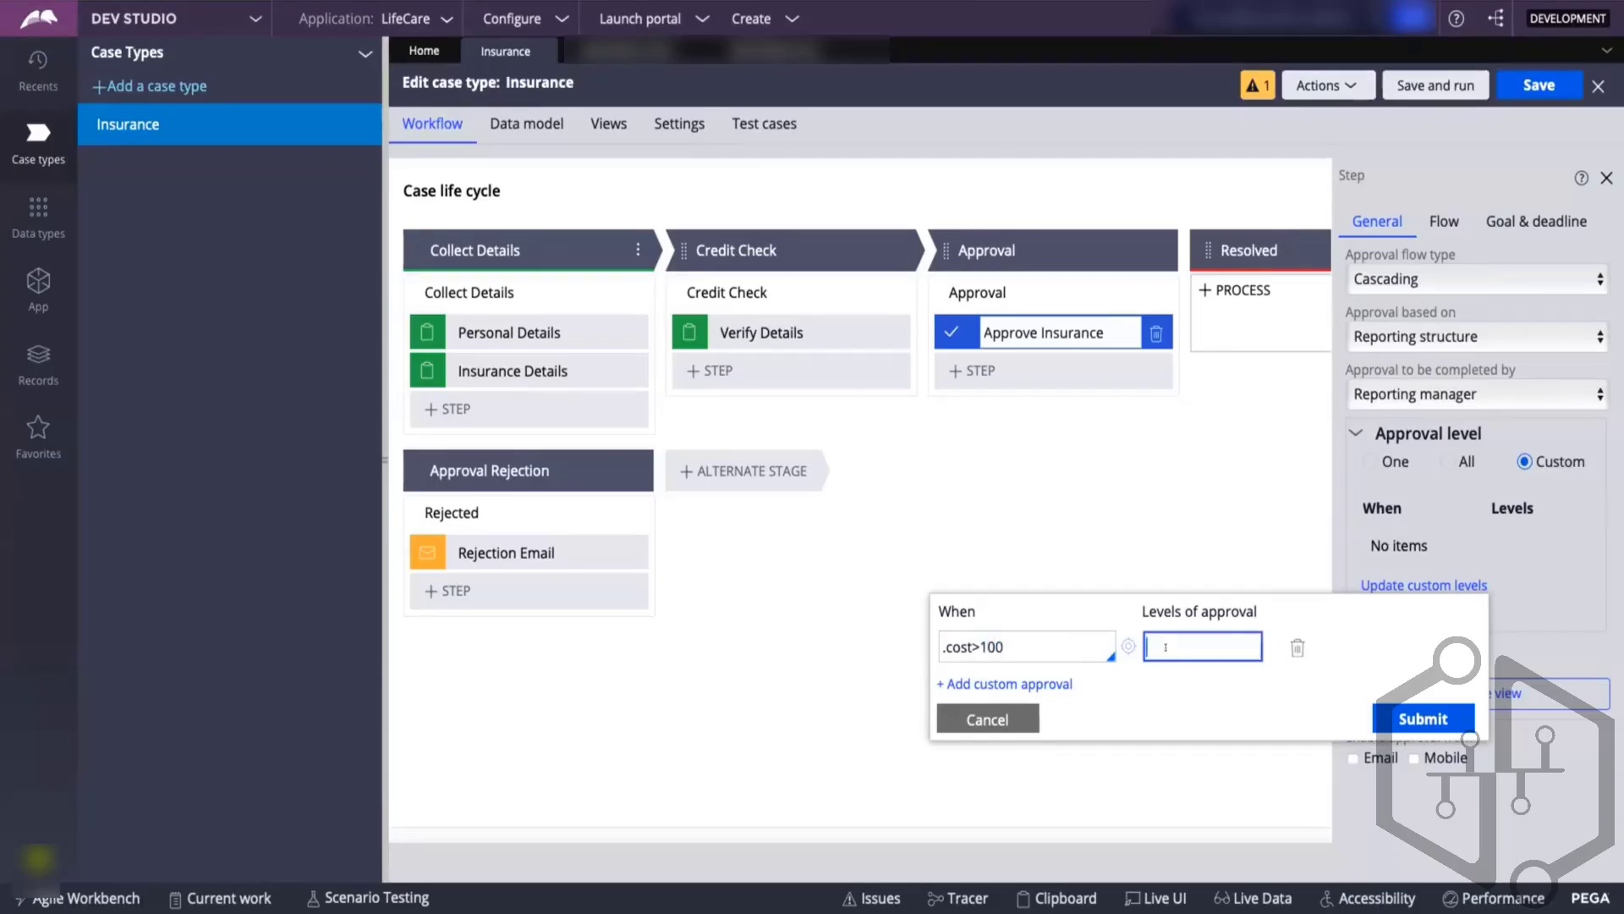
{"action": "type", "text": "1"}
- Add a second custom approval with the condition .cost>1000
{"action": "left_click", "coordinate": [969, 684]}
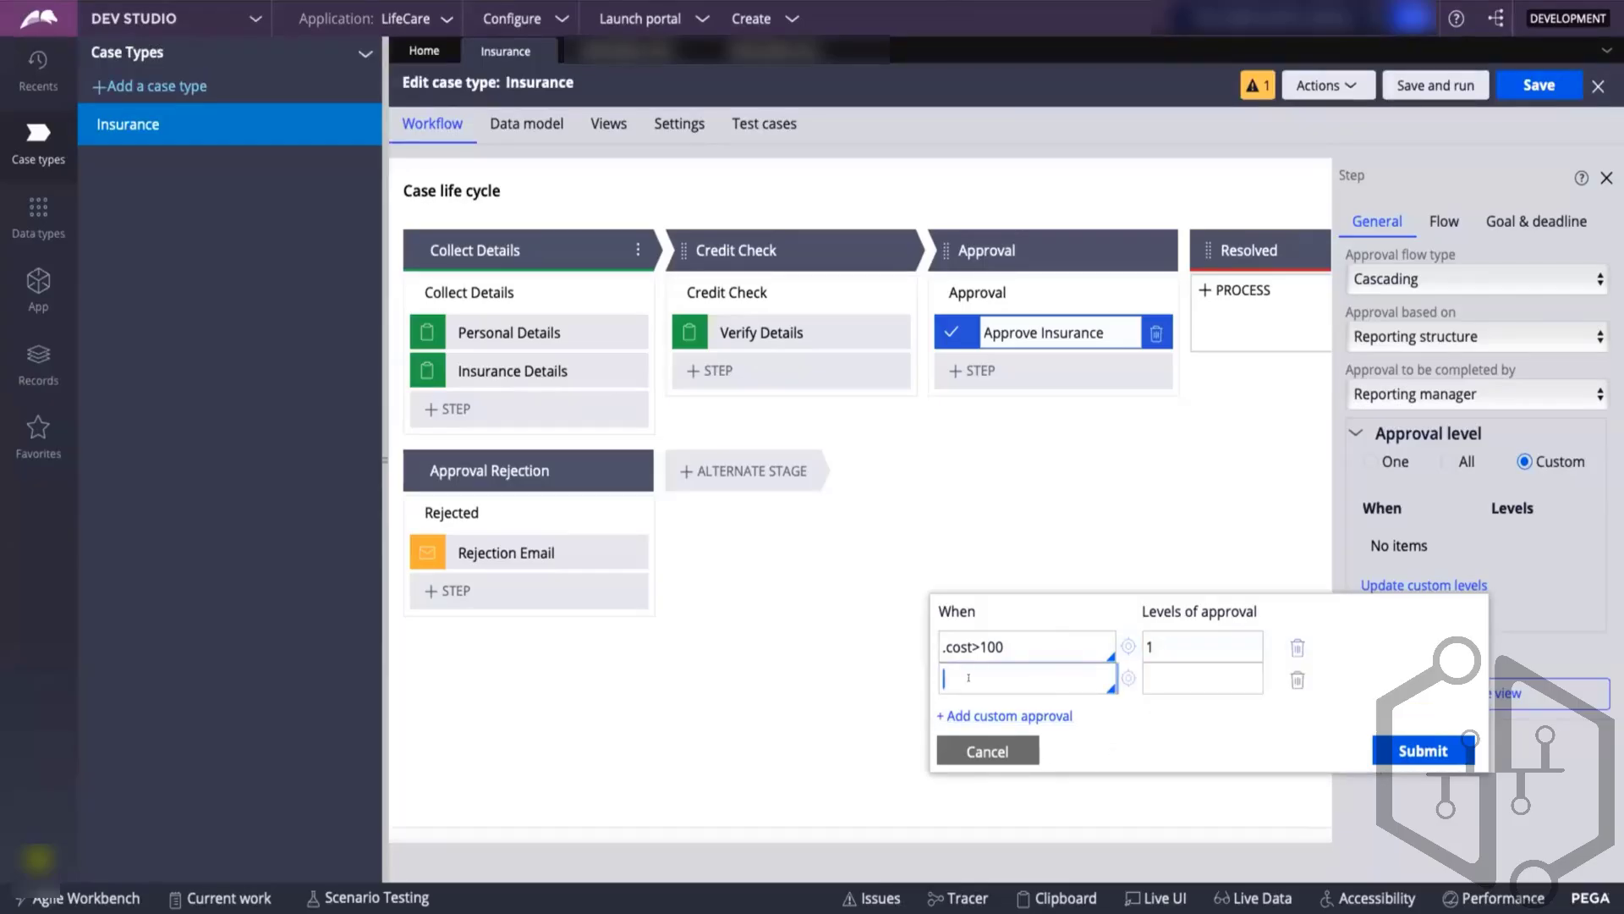
{"action": "type", "text": ".vost"}
{"action": "key", "text": "BackSpace"}
{"action": "key", "text": "BackSpace"}
{"action": "key", "text": "BackSpace"}
{"action": "key", "text": "BackSpace"}
{"action": "type", "text": "cost>1000"}
- Change the second custom approval's condition to .cost>101 && .cost<1001
{"action": "key", "text": "BackSpace"}
{"action": "key", "text": "BackSpace"}
{"action": "key", "text": "BackSpace"}
{"action": "key", "text": "BackSpace"}
{"action": "key", "text": "BackSpace"}
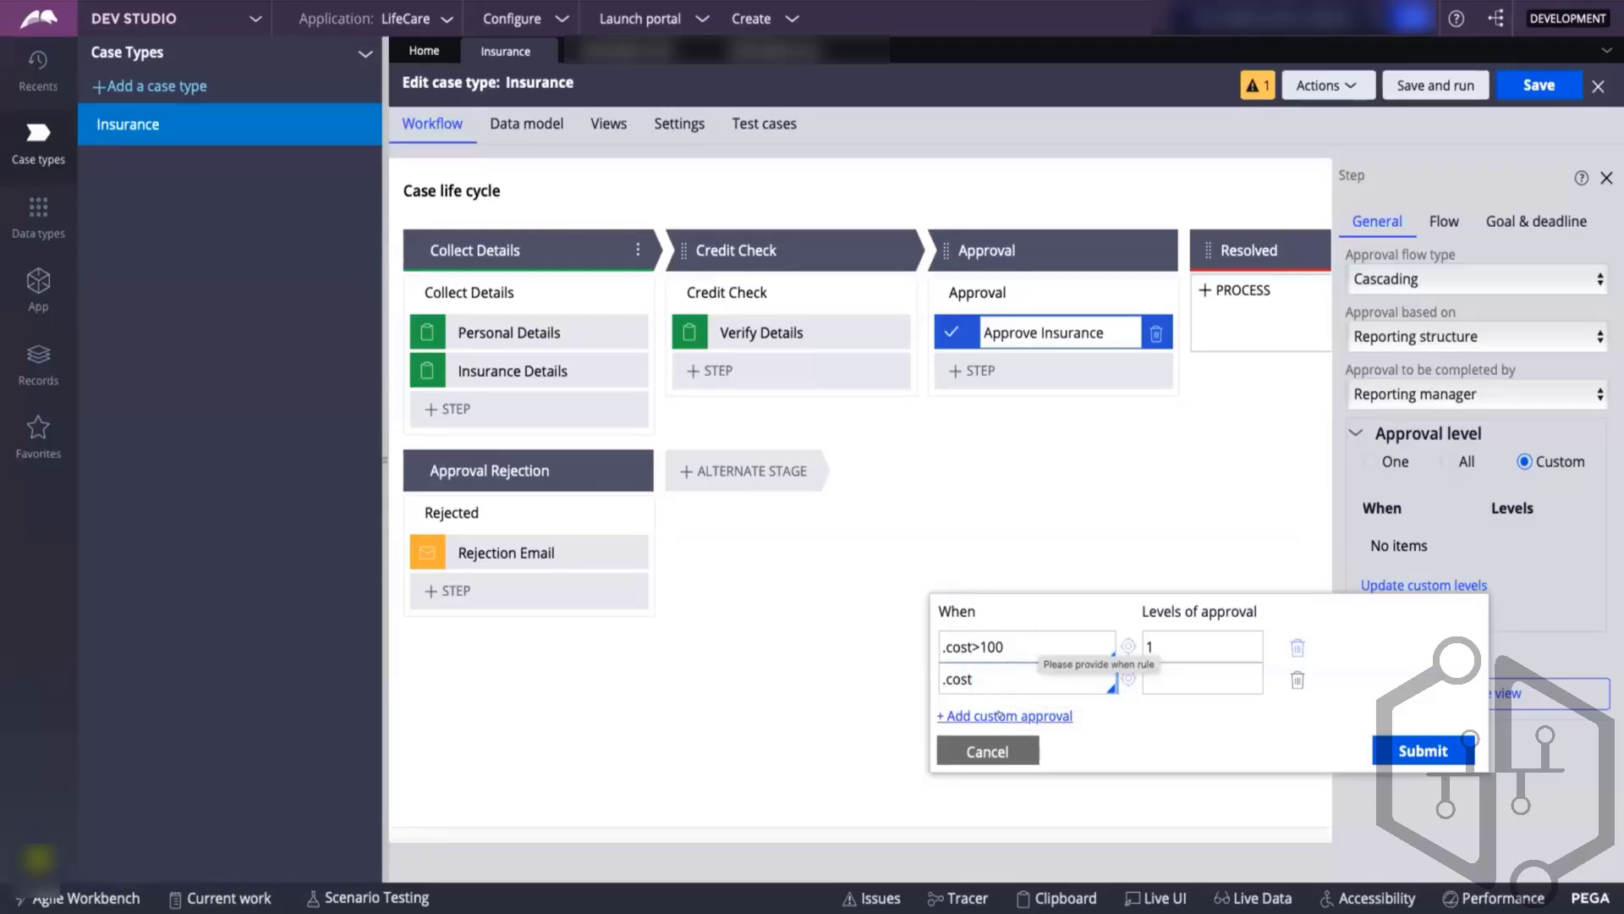
{"action": "type", "text": "<"}
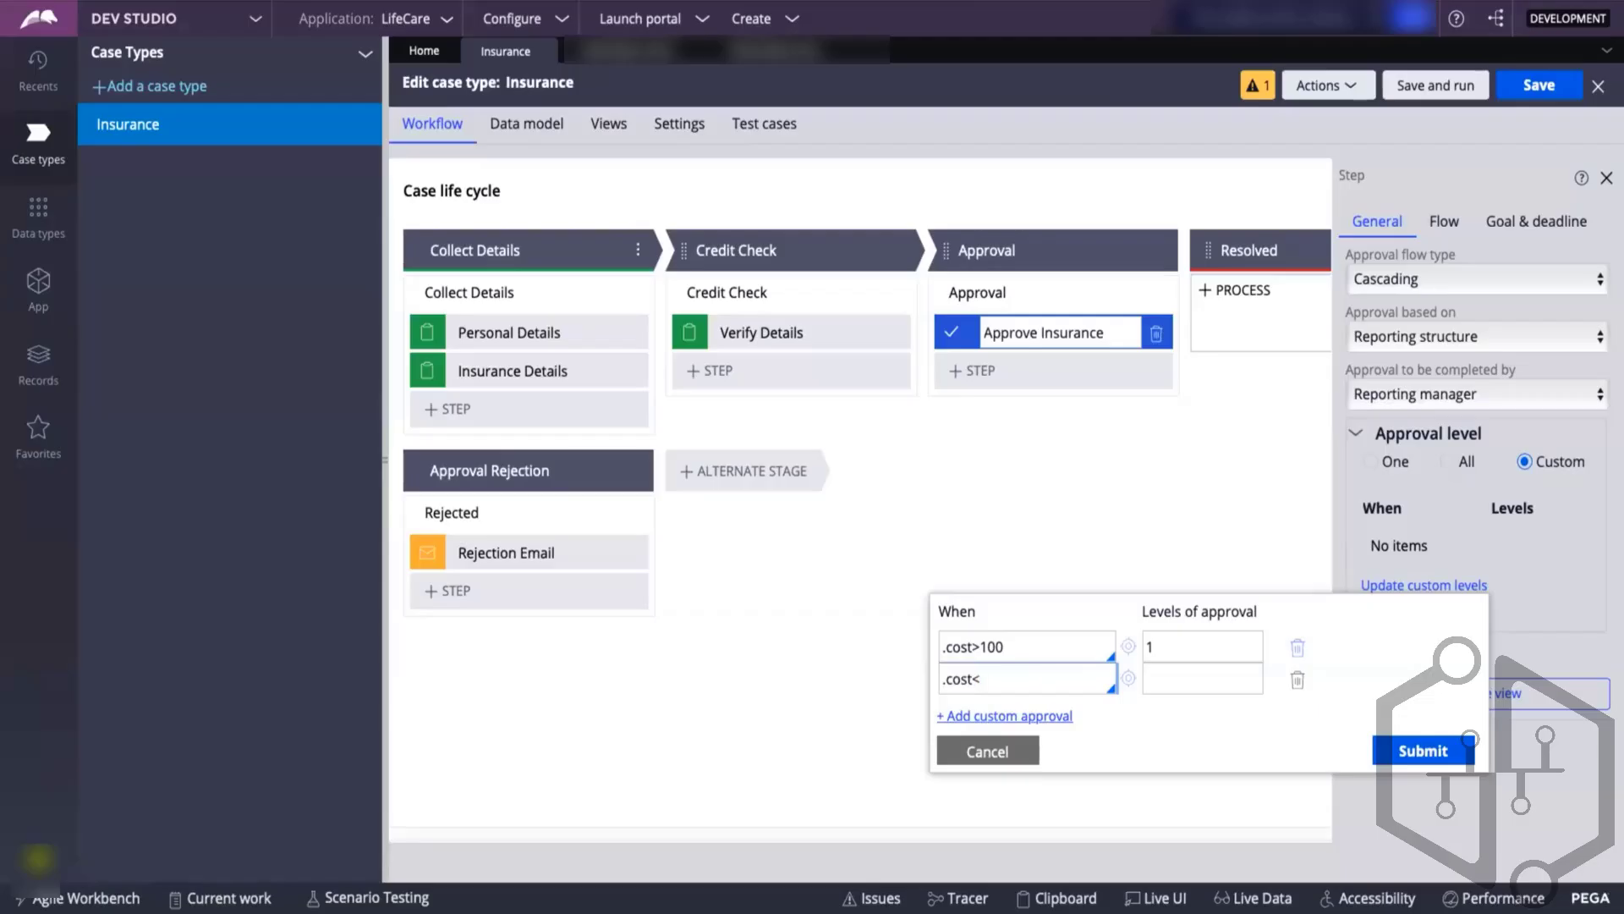
{"action": "key", "text": "BackSpace"}
{"action": "type", "text": ">101 && .cosr"}
{"action": "type", "text": "<1000"}
{"action": "key", "text": "BackSpace"}
{"action": "type", "text": "1"}
{"action": "key", "text": "Left"}
{"action": "key", "text": "Left"}
{"action": "key", "text": "Left"}
{"action": "key", "text": "Left"}
{"action": "key", "text": "Left"}
{"action": "key", "text": "BackSpace"}
{"action": "type", "text": "t"}
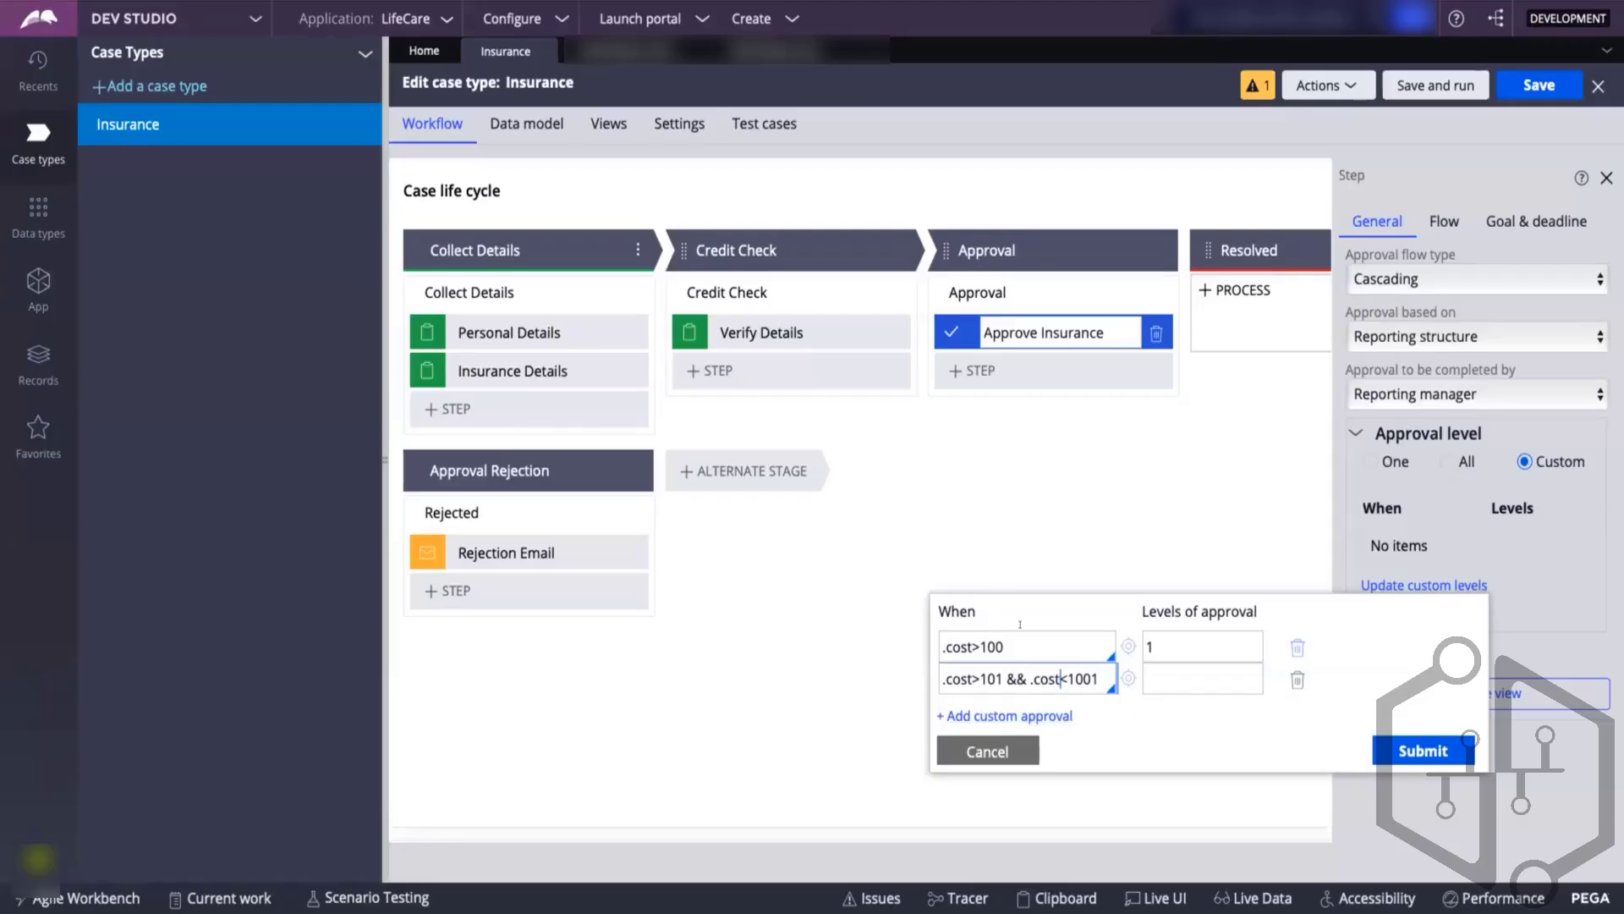
- Change the first custom approval's condition to .cost=<100
{"action": "left_click", "coordinate": [1006, 647]}
{"action": "type", "text": "-"}
{"action": "key", "text": "BackSpace"}
{"action": "type", "text": "+"}
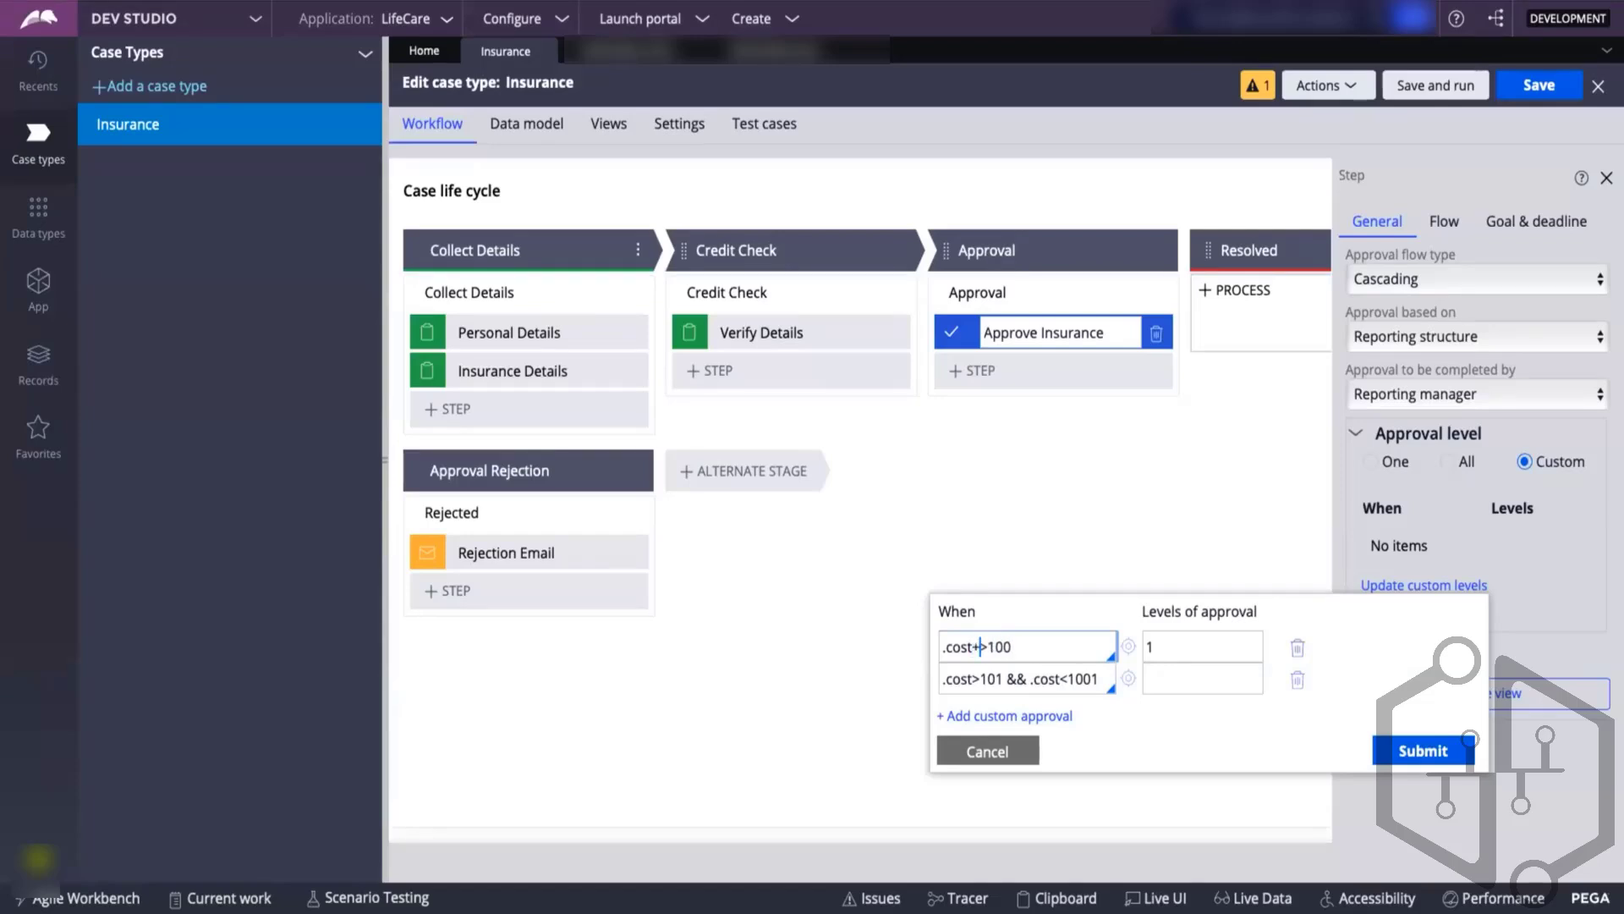
{"action": "key", "text": "BackSpace"}
{"action": "type", "text": "="}
{"action": "left_click_drag", "start_coordinate": [1010, 646], "coordinate": [941, 646]}
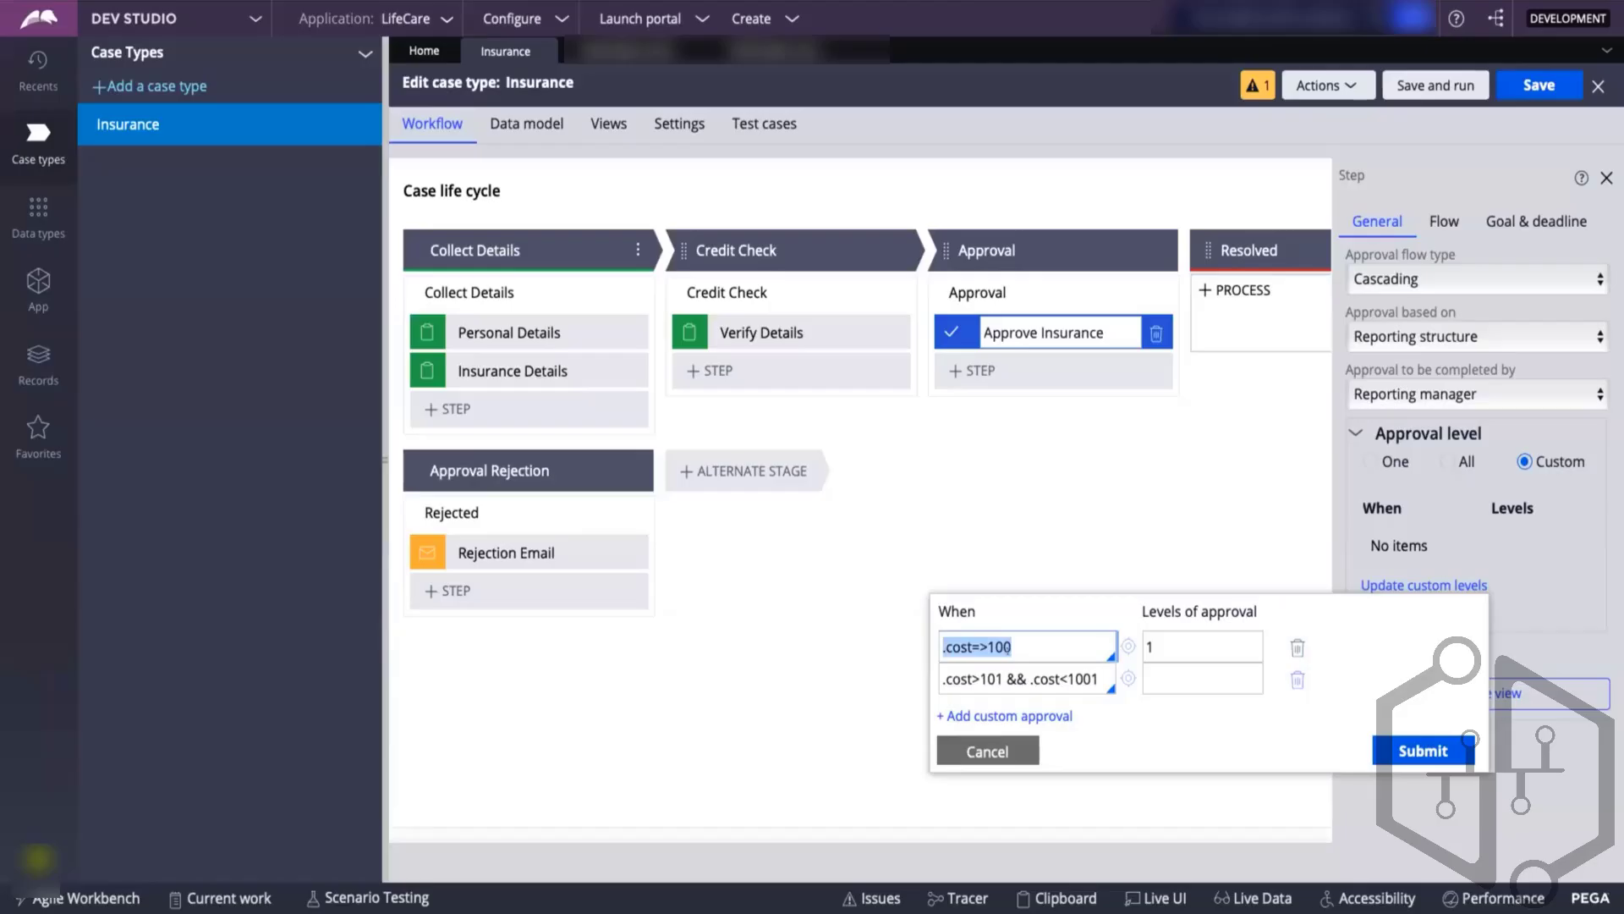
{"action": "left_click", "coordinate": [1020, 647]}
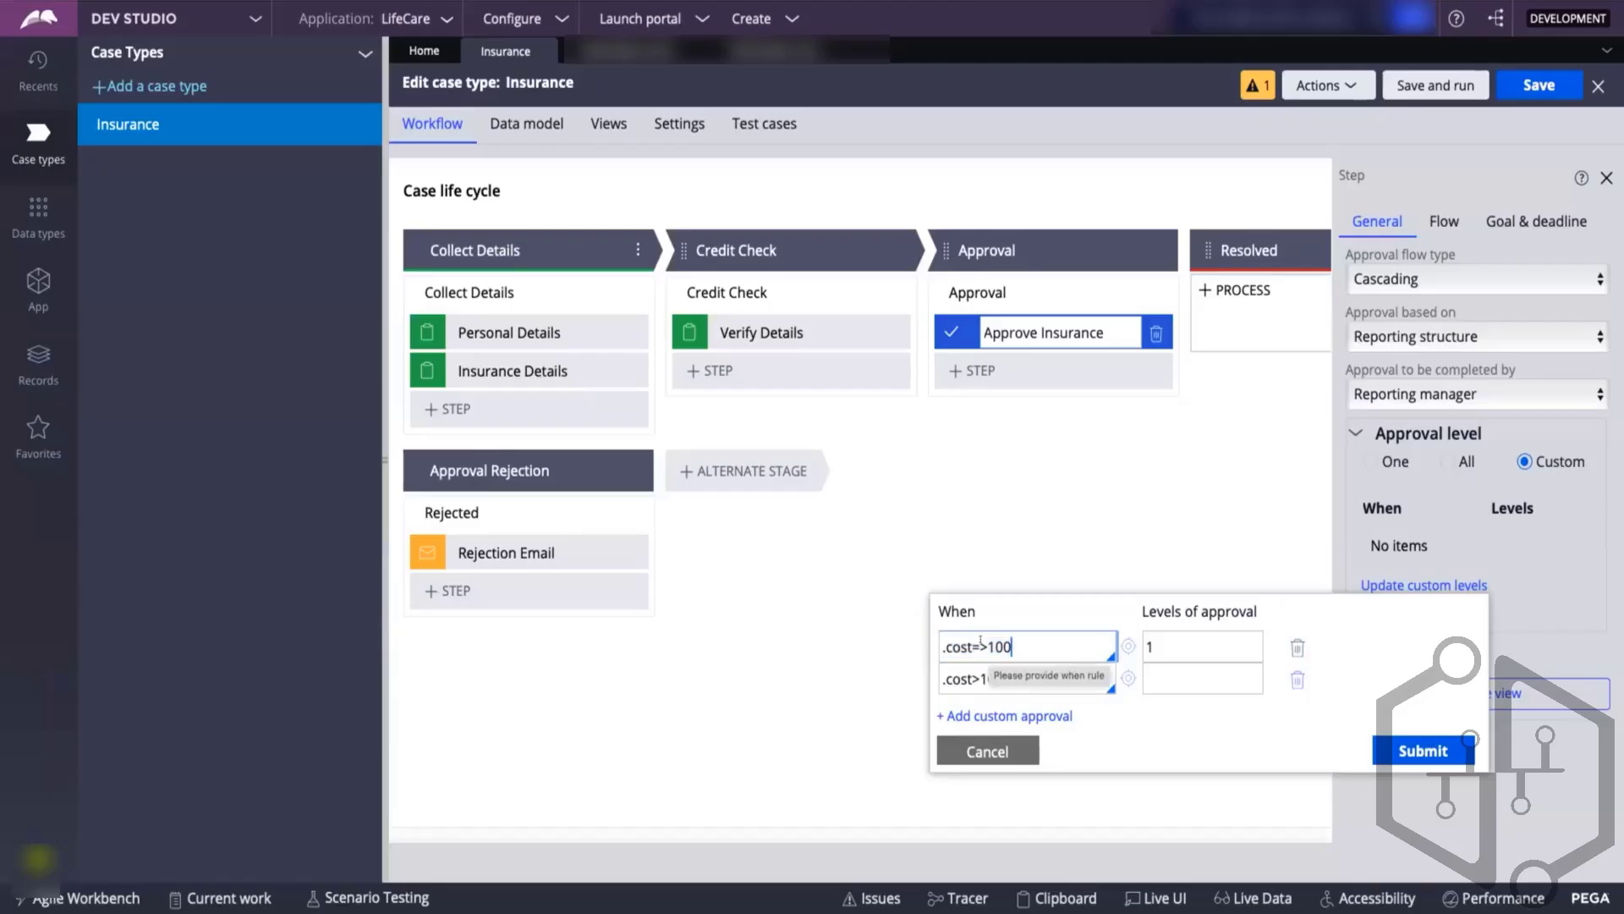
{"action": "type", "text": "<"}
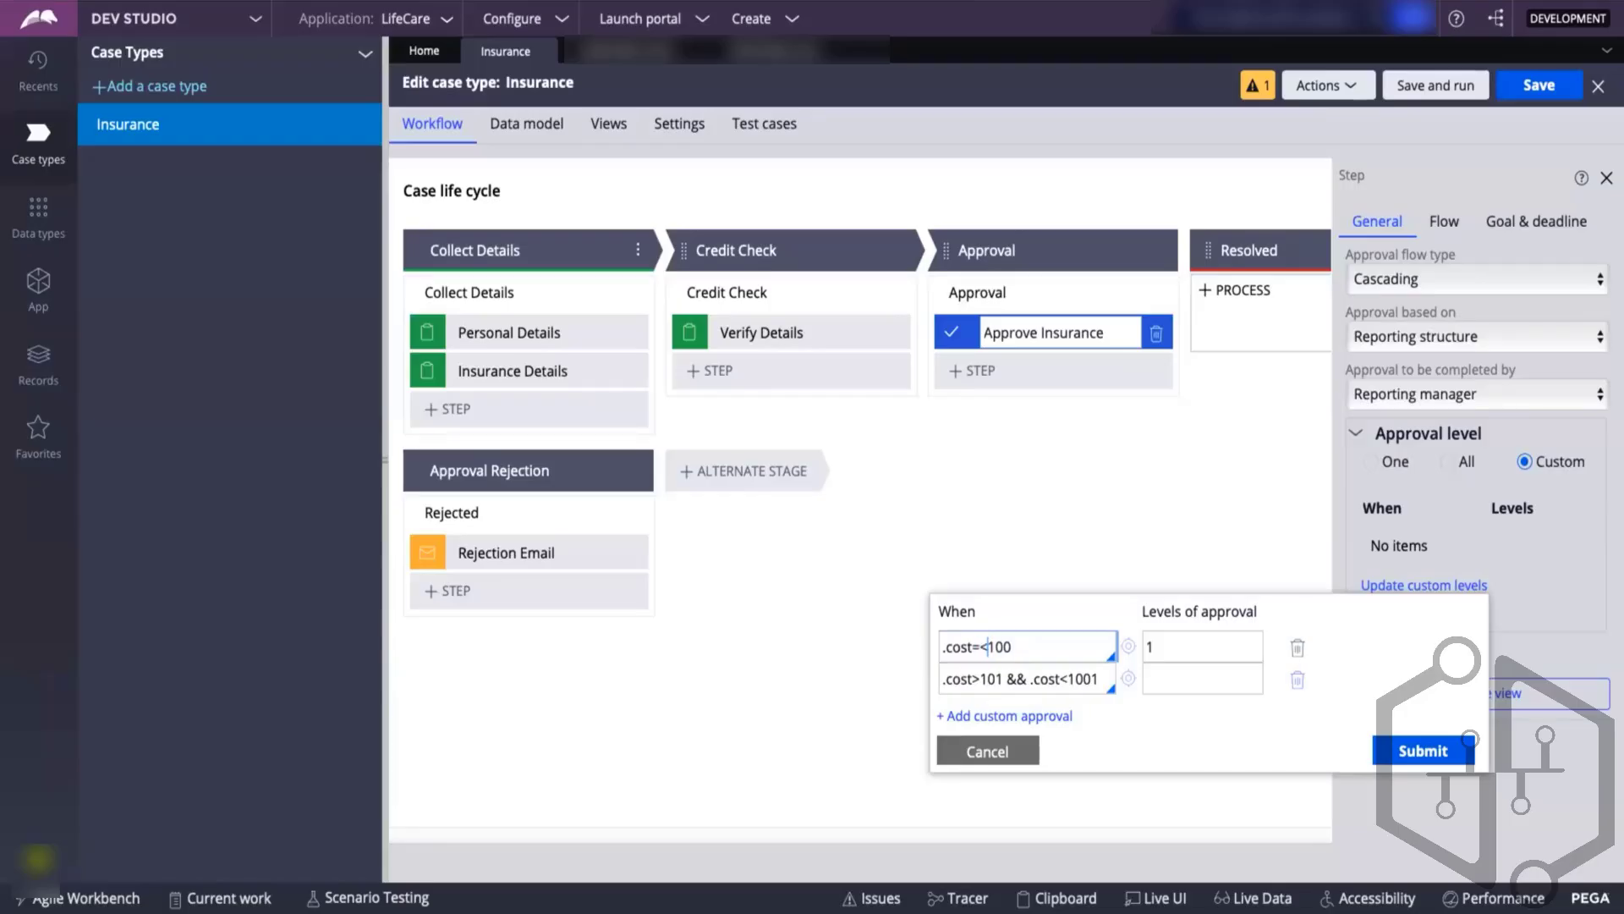
{"action": "left_click_drag", "start_coordinate": [1019, 646], "coordinate": [955, 646]}
{"action": "left_click", "coordinate": [1042, 647]}
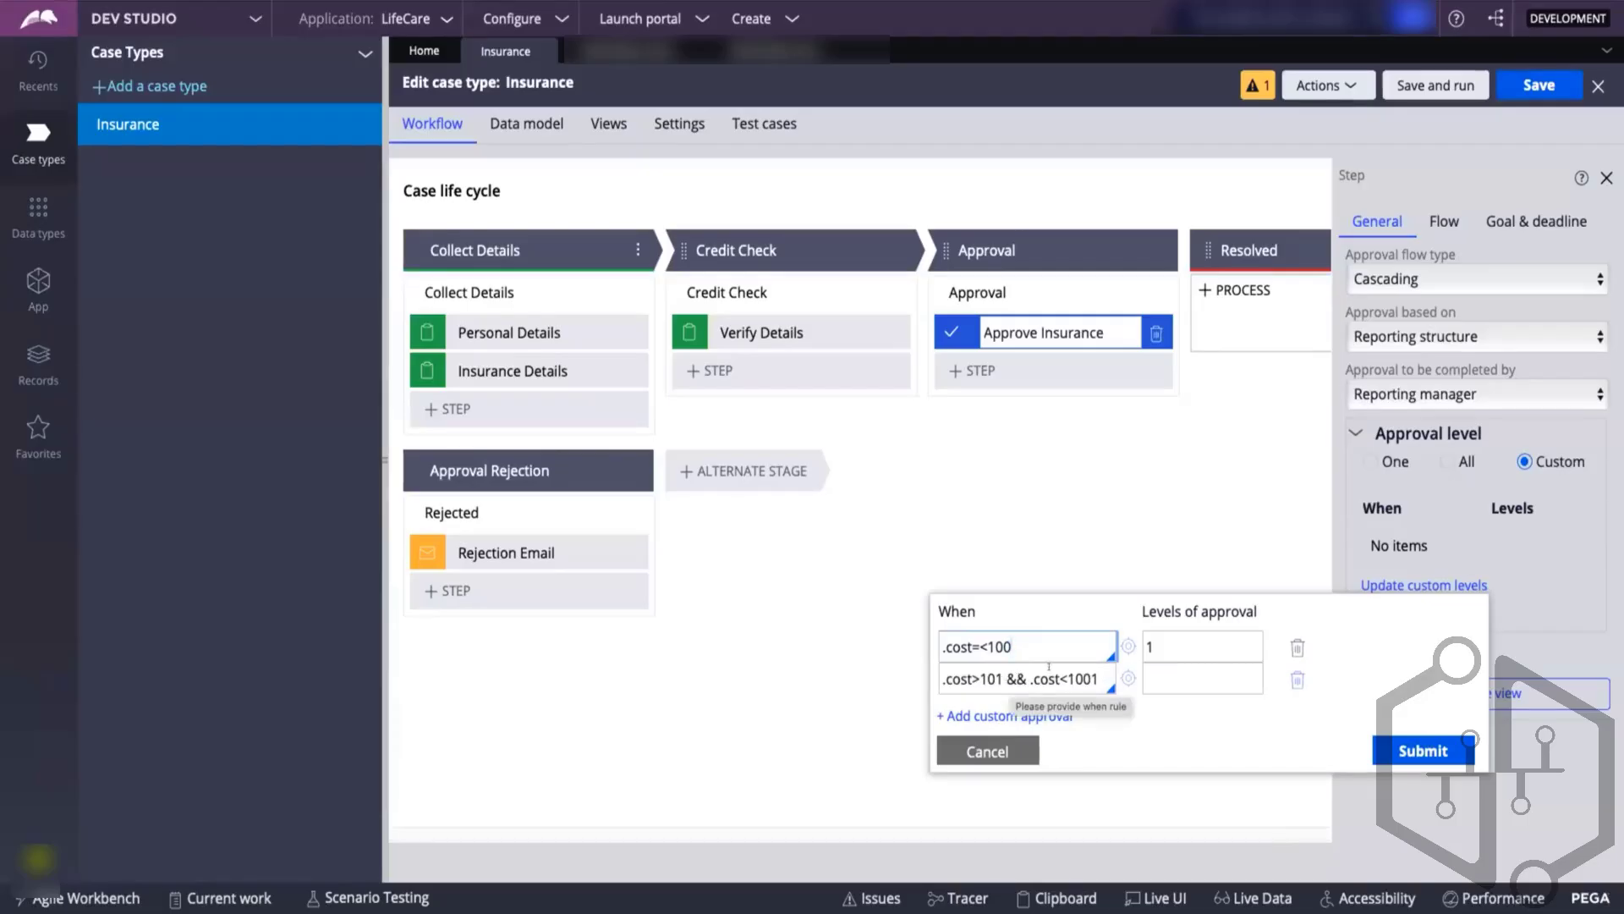
- Set the second custom approval to 2 levels and discard the custom level entries
{"action": "left_click", "coordinate": [1201, 679]}
{"action": "type", "text": "2"}
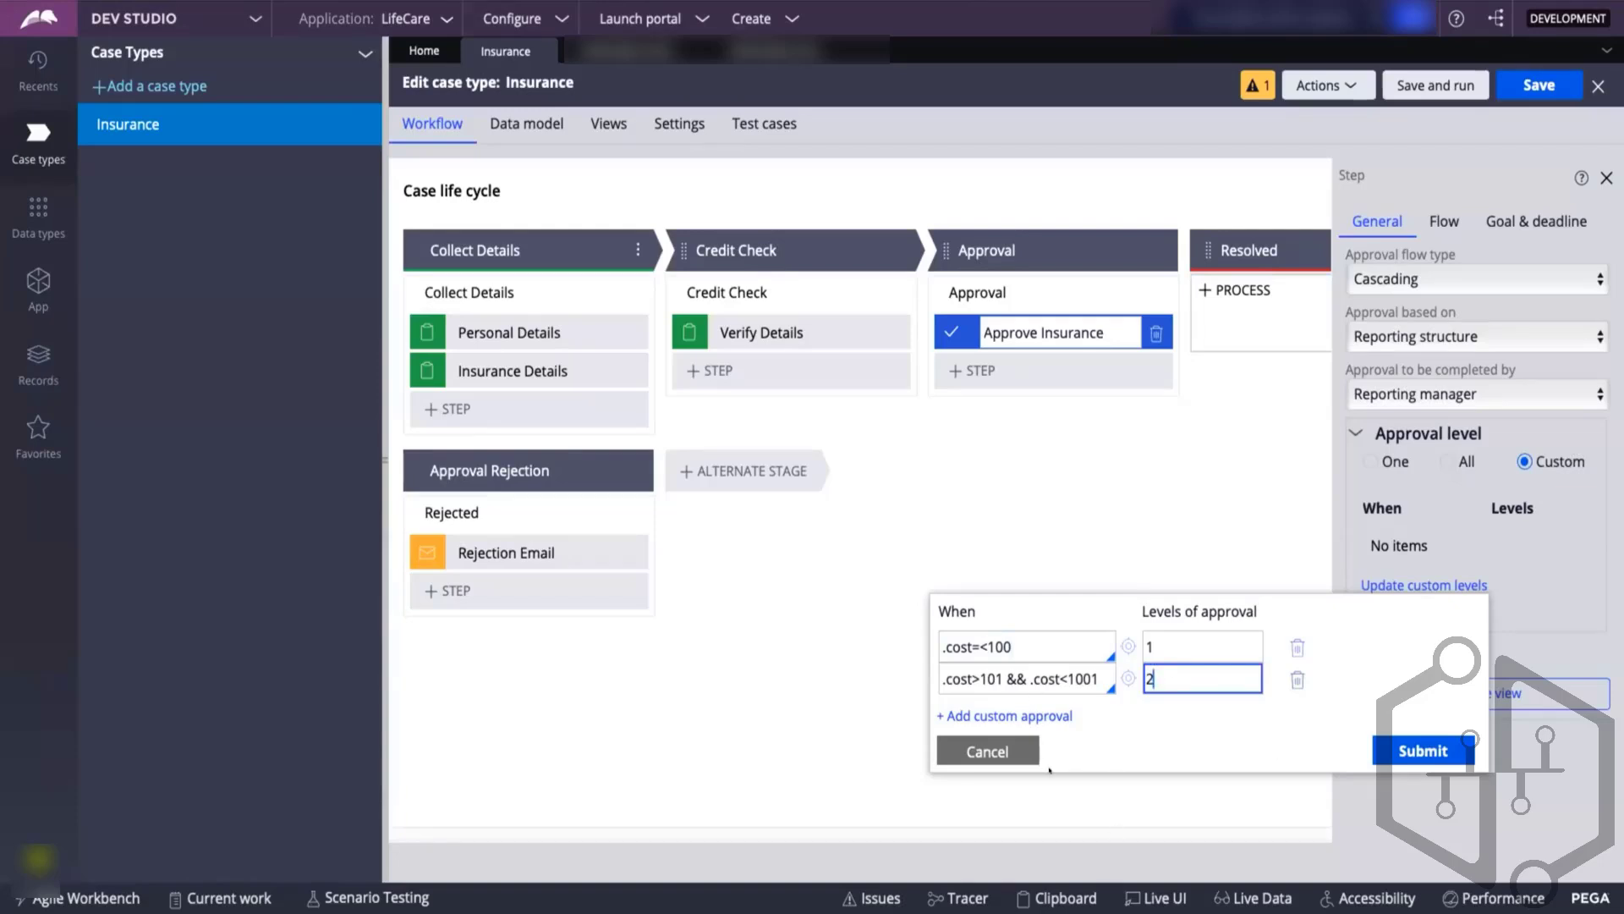
{"action": "left_click", "coordinate": [995, 749]}
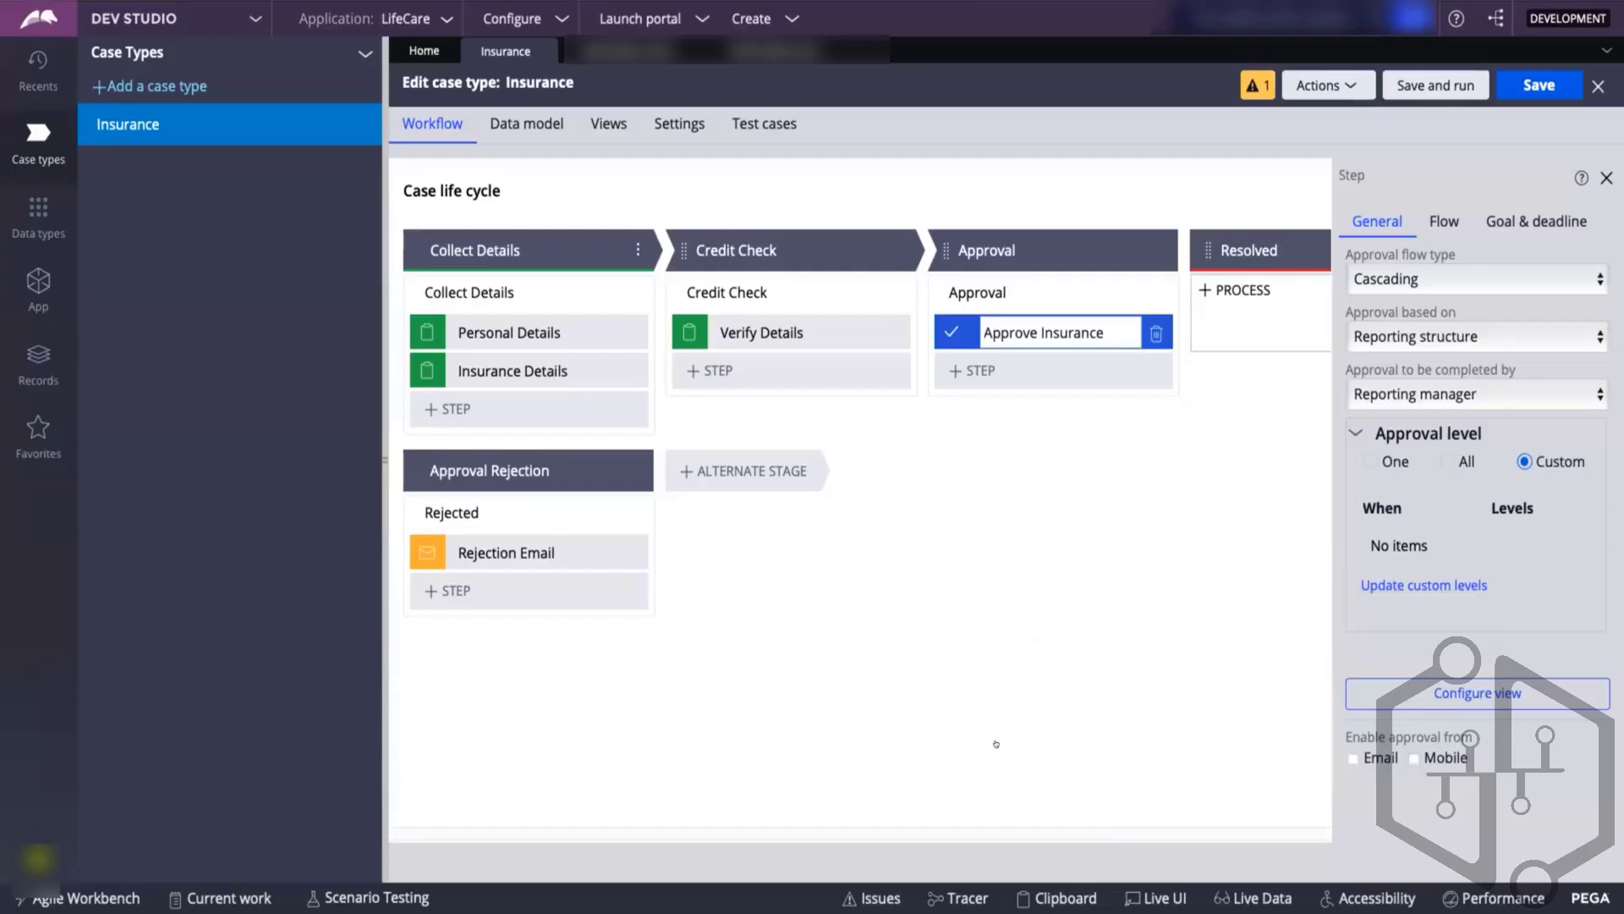
- Base the Approve Insurance step's cascading approval on Authority matrix
{"action": "left_click", "coordinate": [1397, 337]}
{"action": "left_click", "coordinate": [1400, 351]}
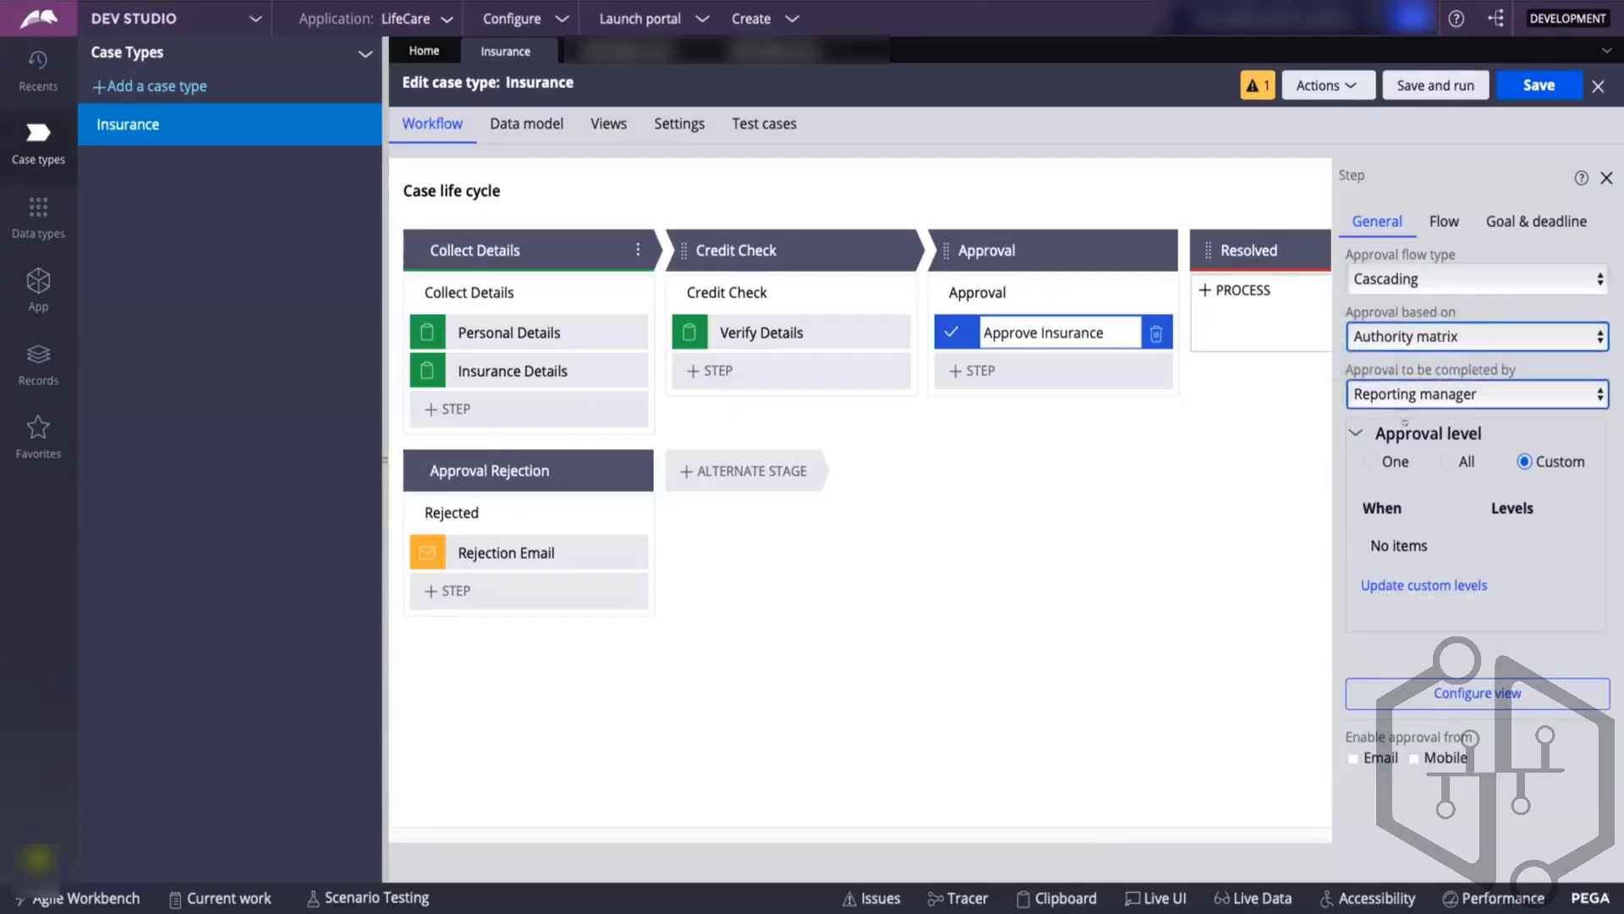
{"action": "left_click", "coordinate": [1385, 390]}
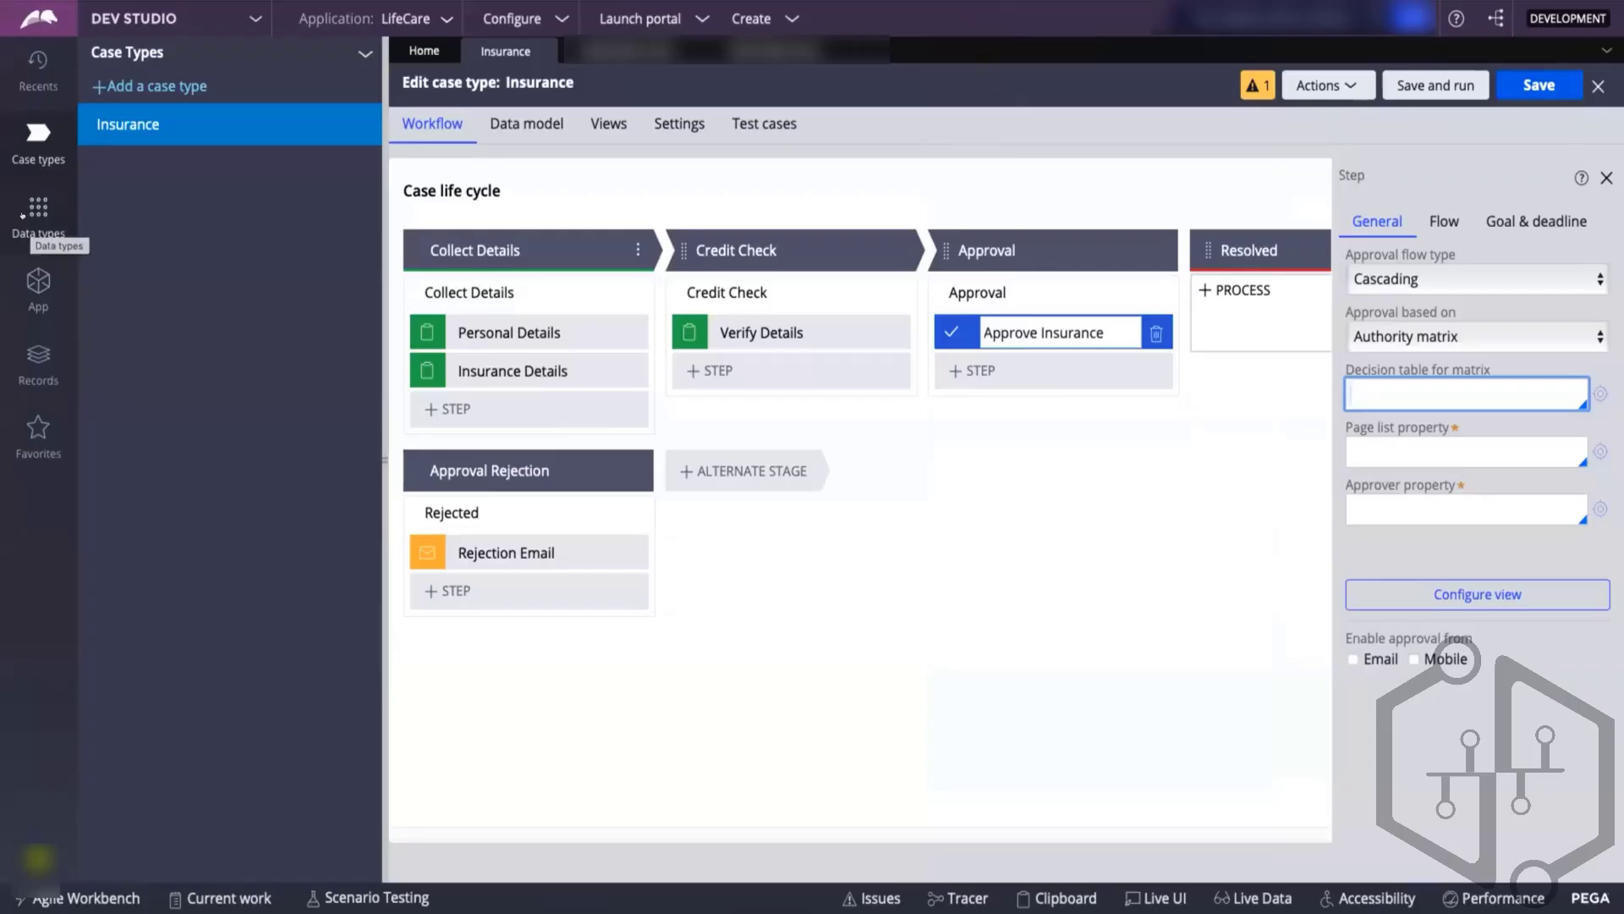
- Find the Decision Table records under Decision and open the pyGetLocaleListSeparator table
{"action": "left_click", "coordinate": [22, 362]}
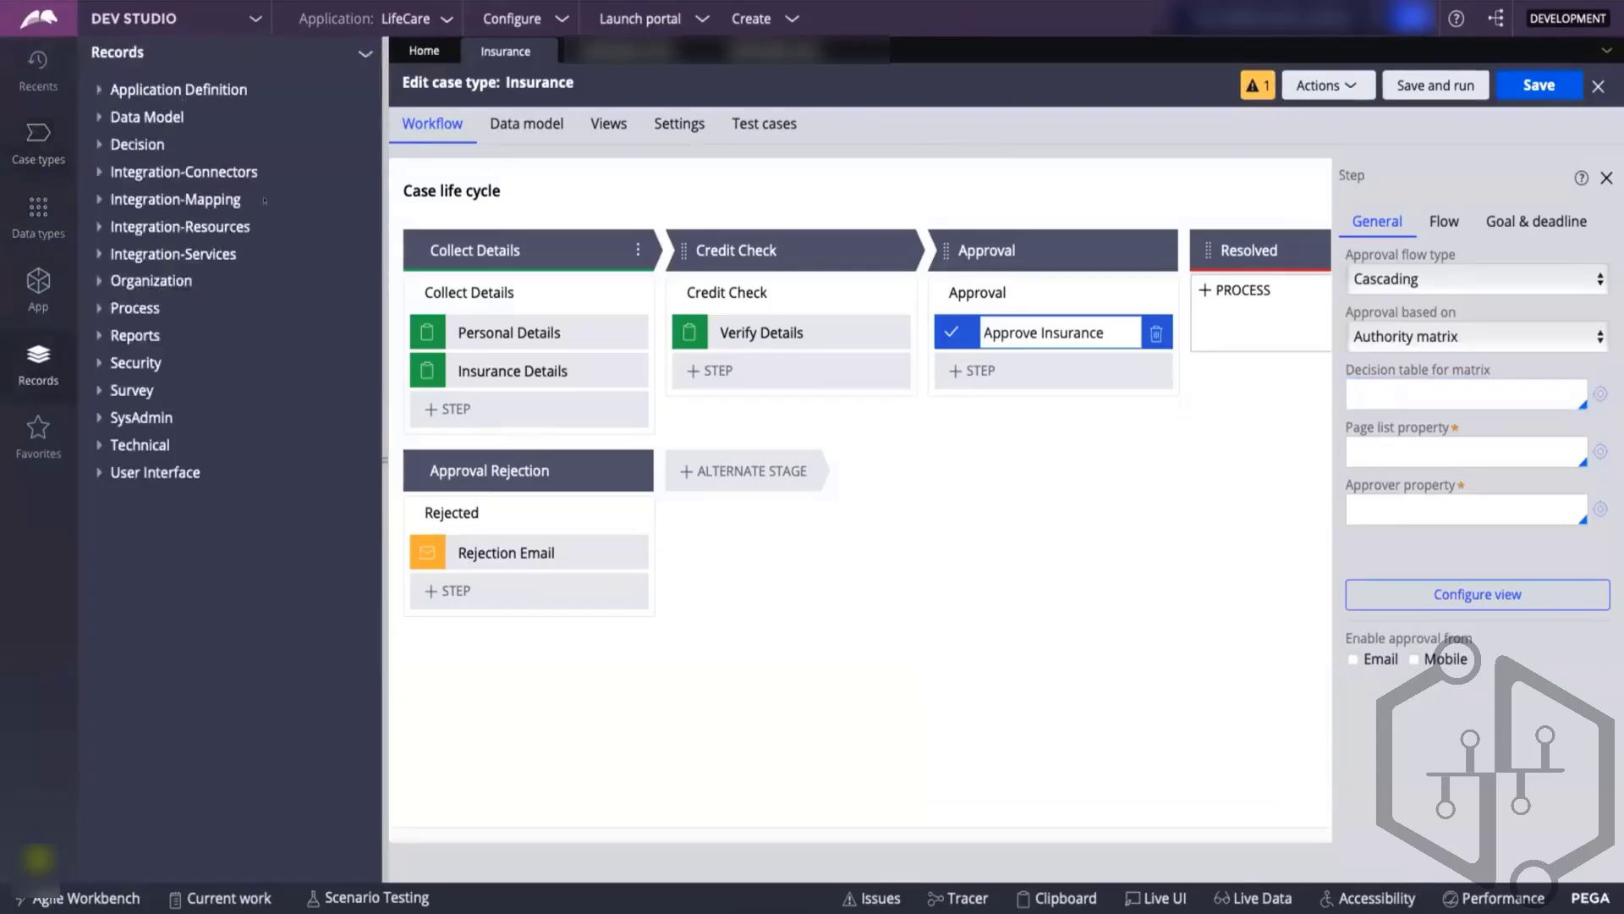
{"action": "left_click", "coordinate": [93, 145]}
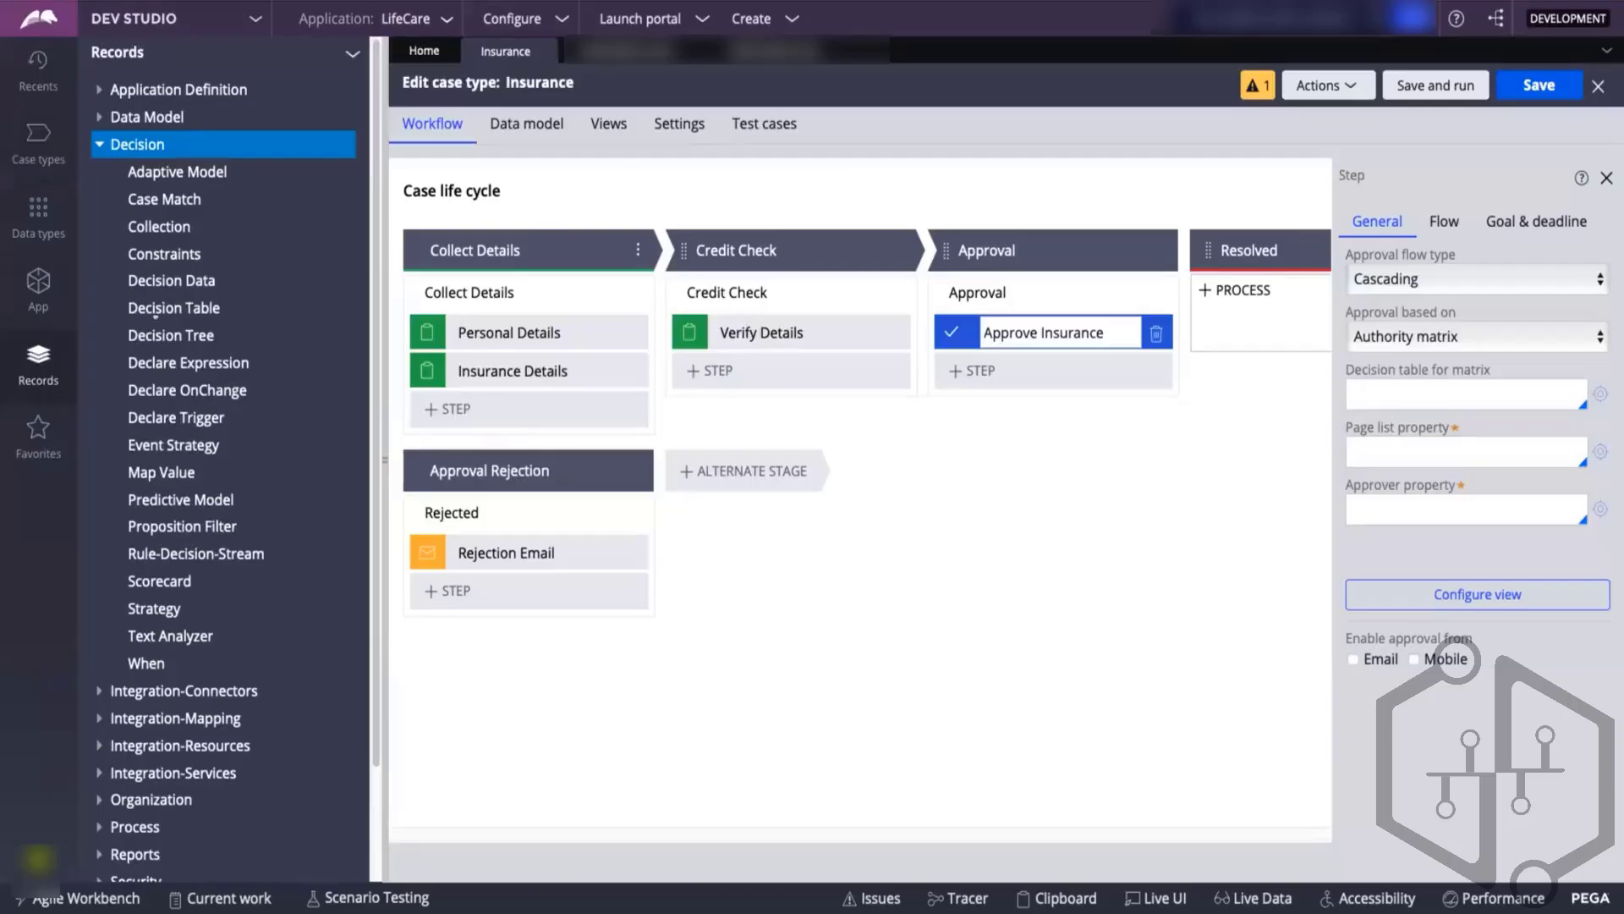
{"action": "left_click", "coordinate": [158, 307]}
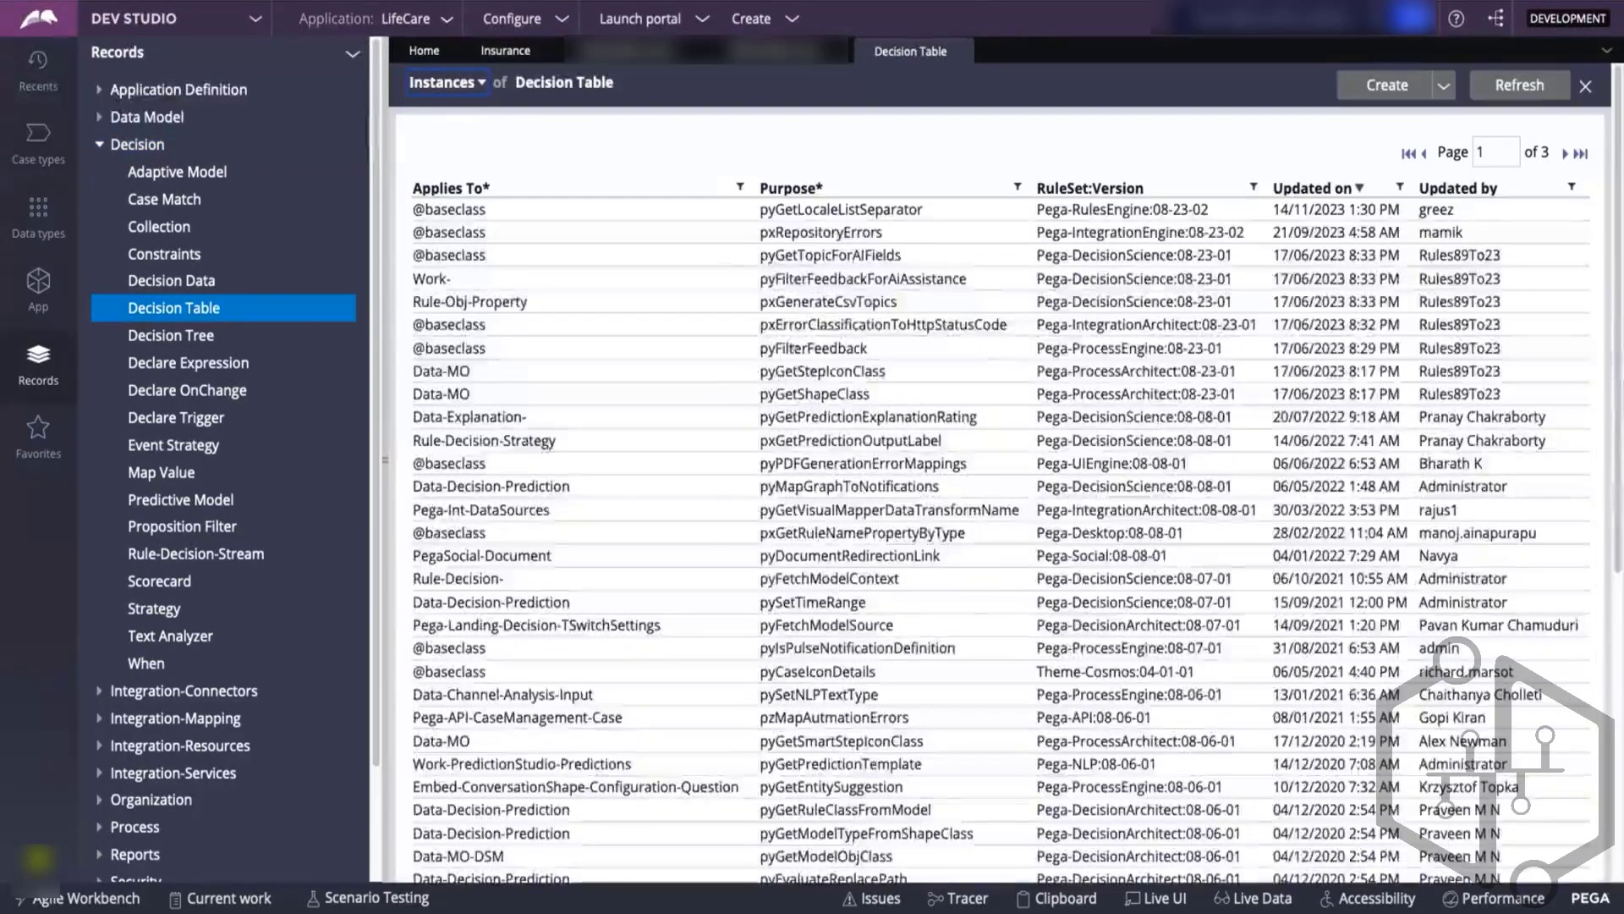
{"action": "scroll", "coordinate": [998, 524], "scroll_direction": "down", "scroll_amount": 5}
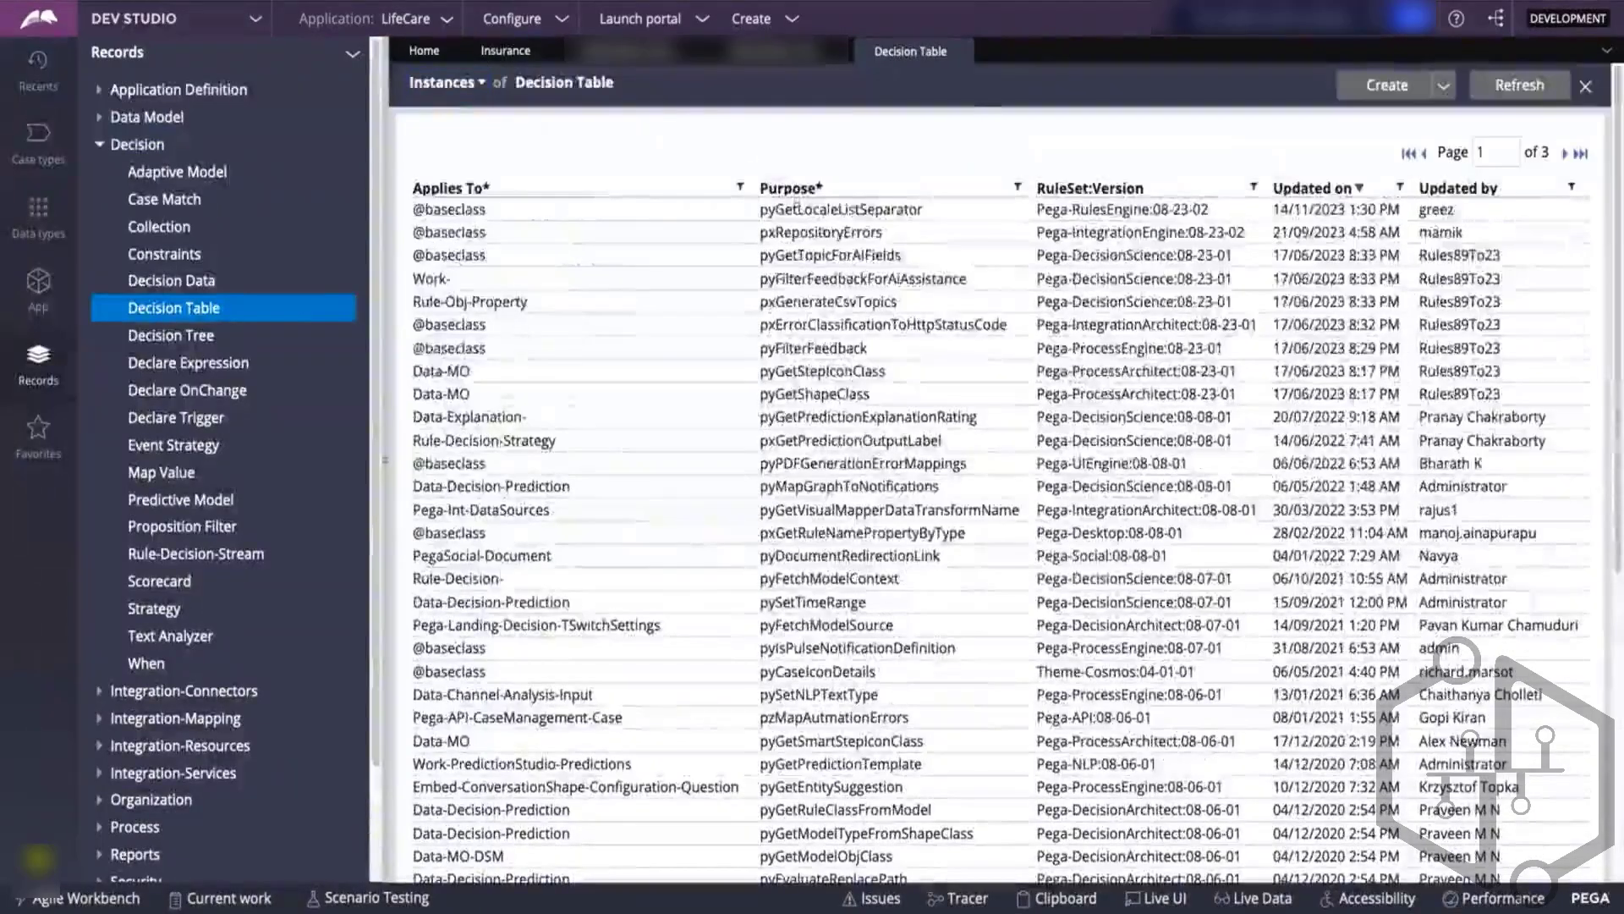
{"action": "left_click", "coordinate": [817, 230]}
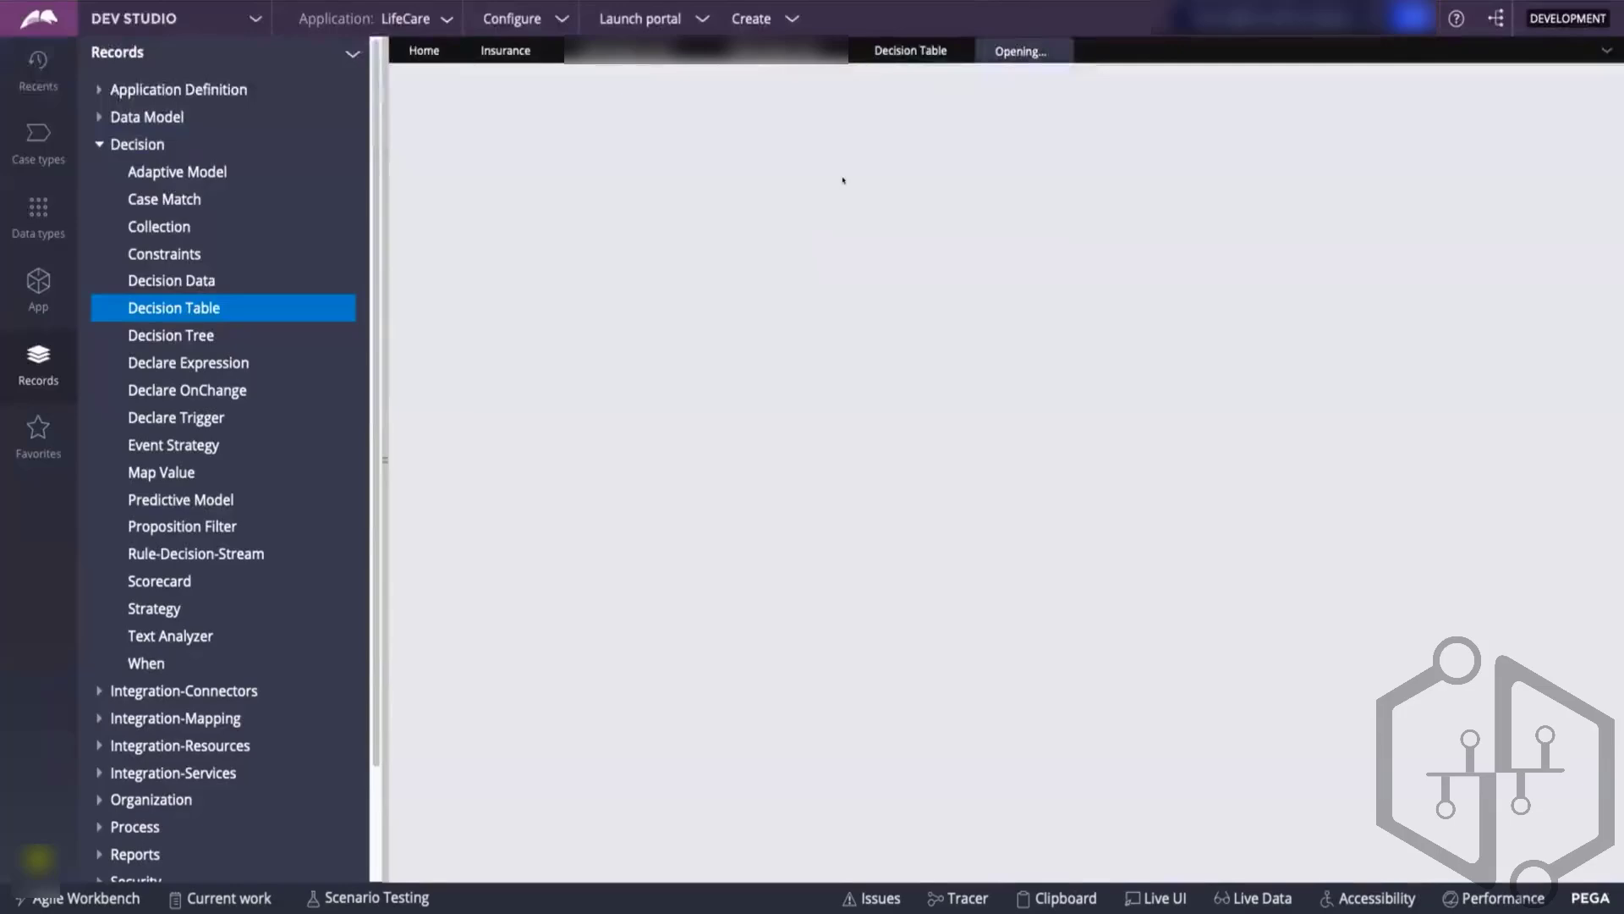
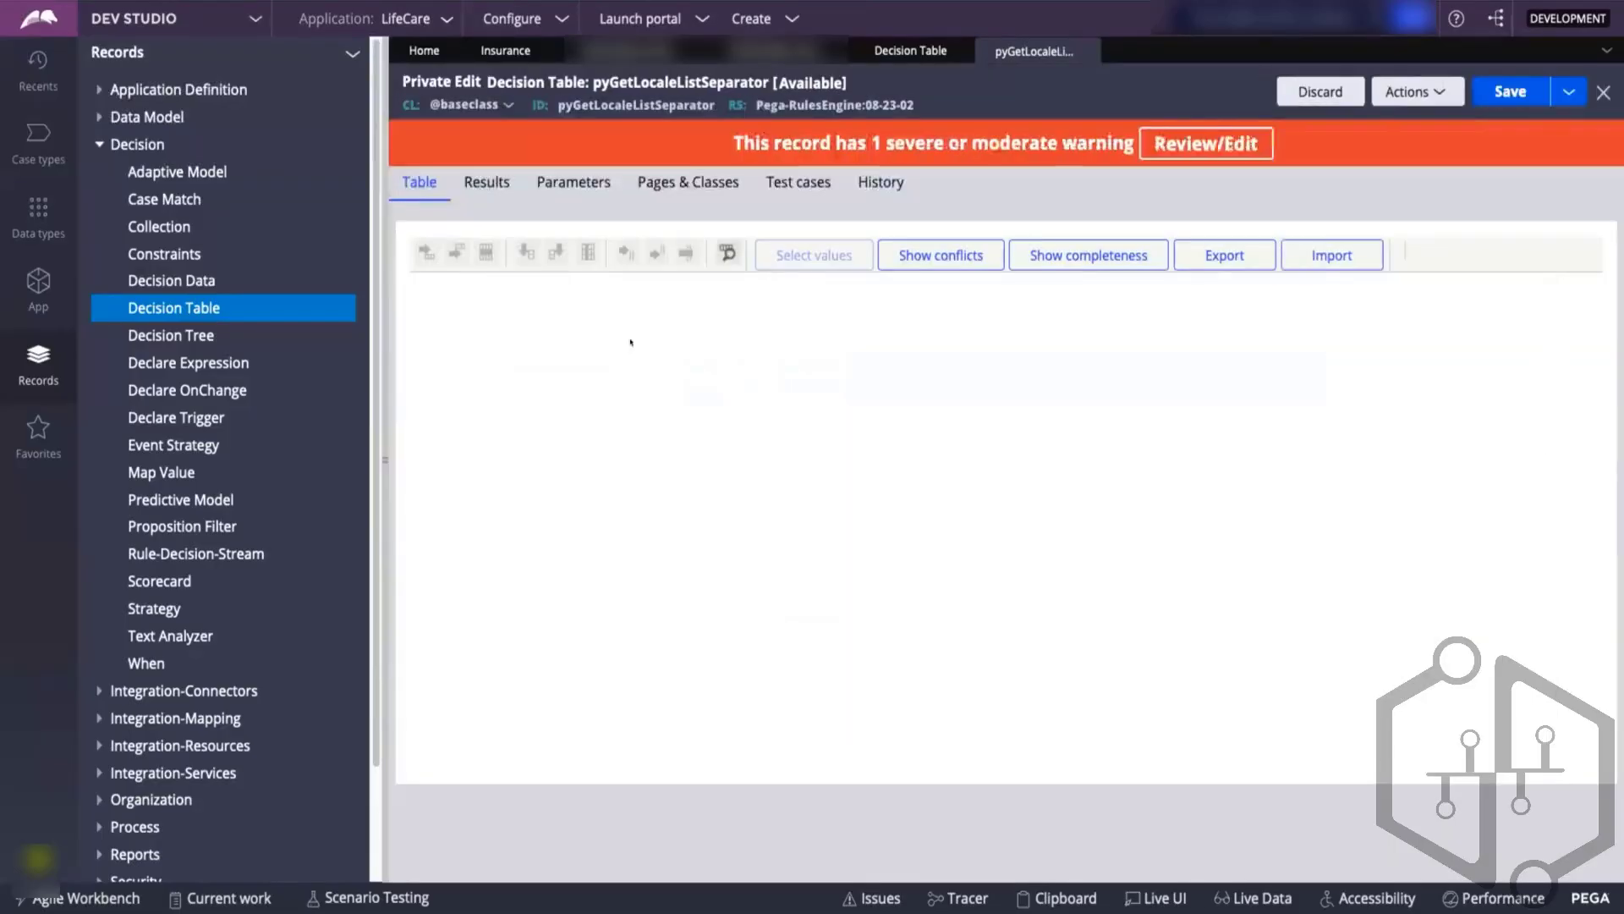
- Look over the first row's conditions and return value, and clear its LanguageCode value
{"action": "left_click", "coordinate": [630, 337]}
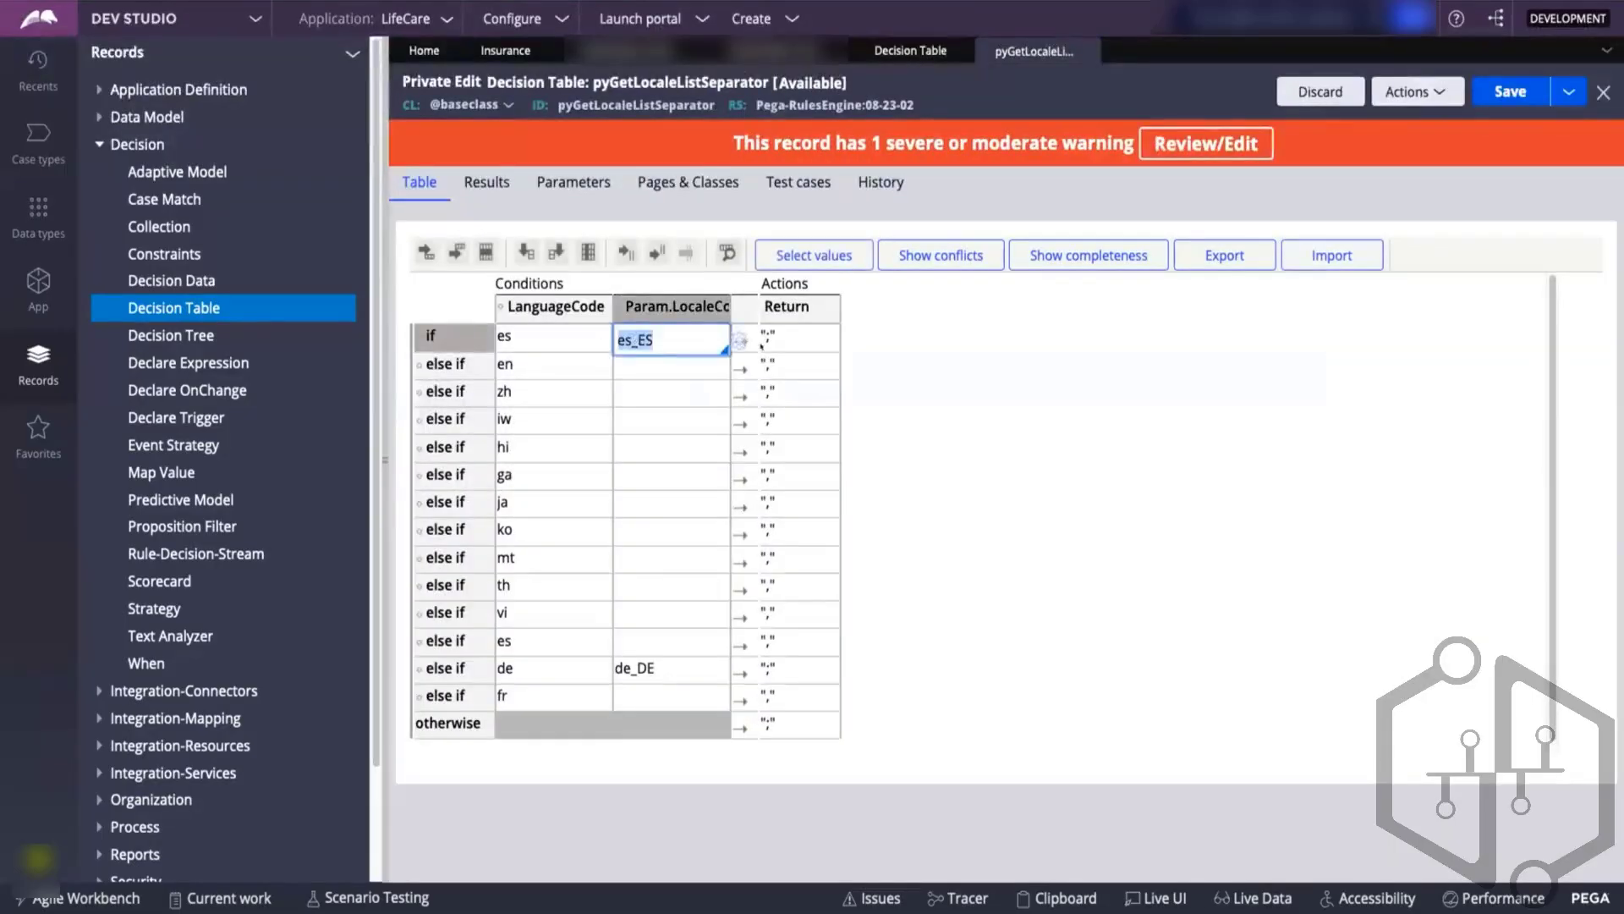
{"action": "left_click", "coordinate": [1104, 316]}
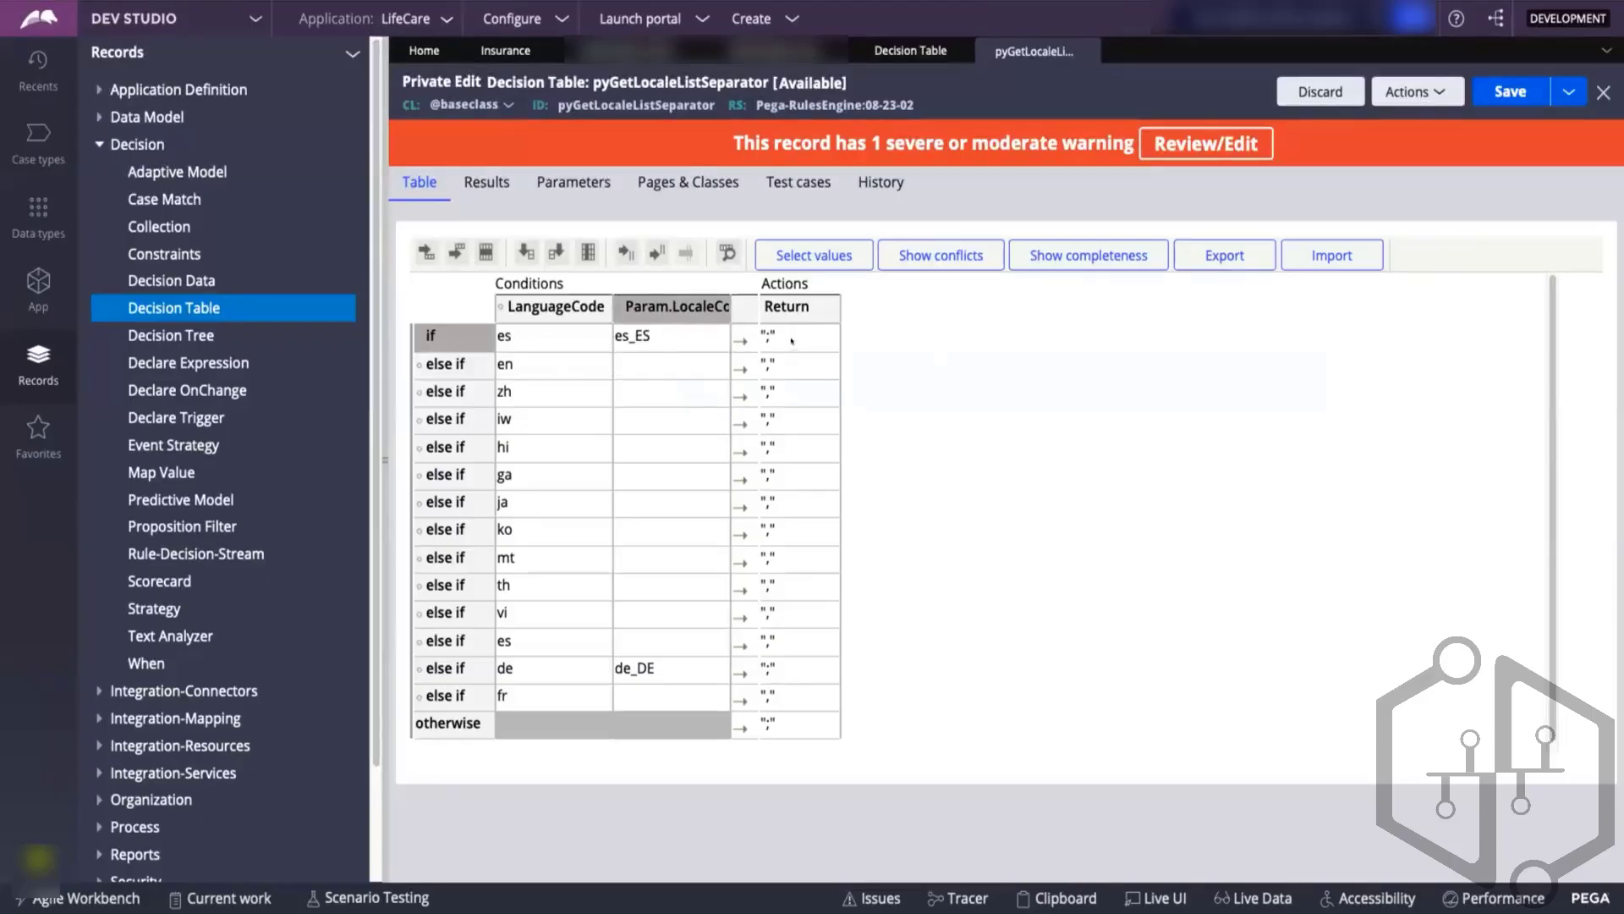
{"action": "left_click", "coordinate": [511, 342]}
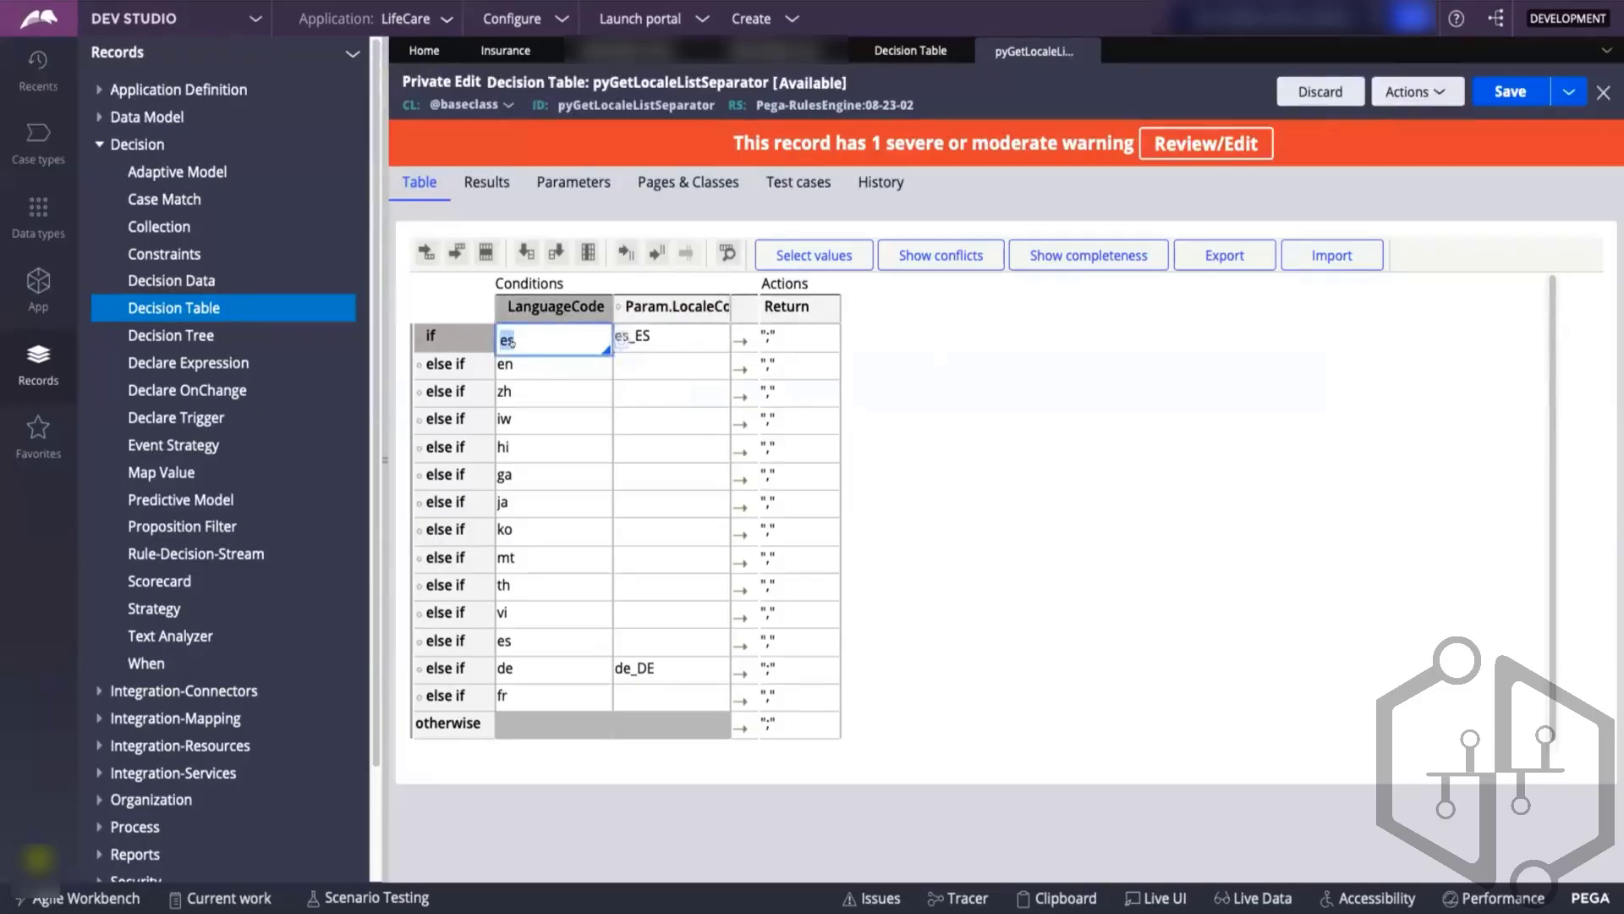
{"action": "key", "text": "BackSpace"}
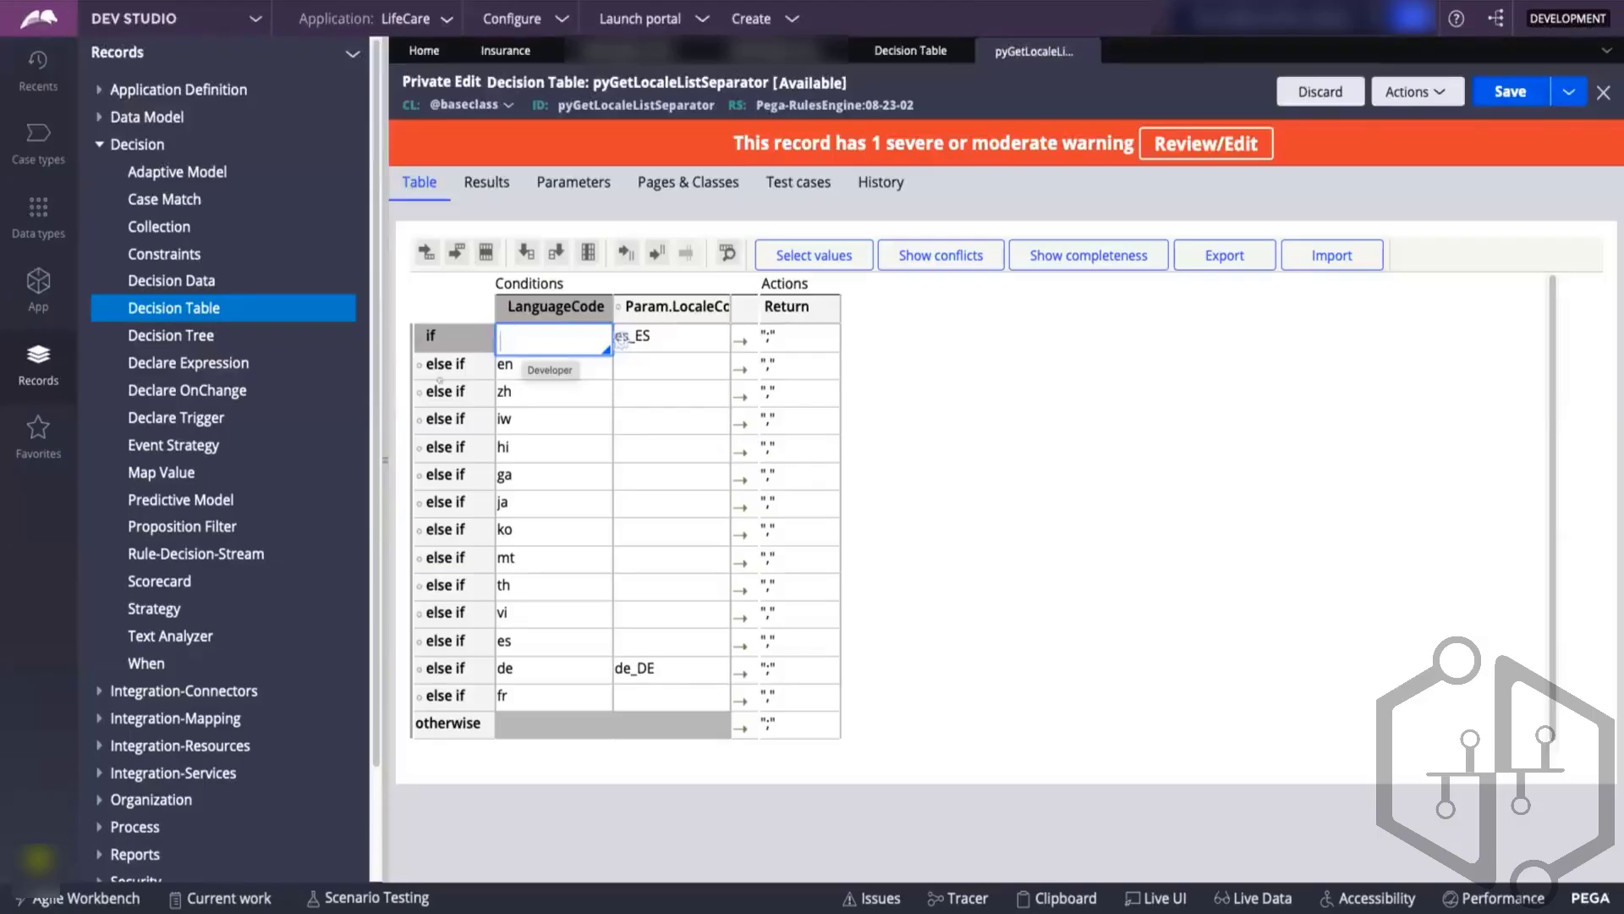
- Look through the following condition rows and clear the LanguageCode value in the first else-if row
{"action": "left_click", "coordinate": [526, 407]}
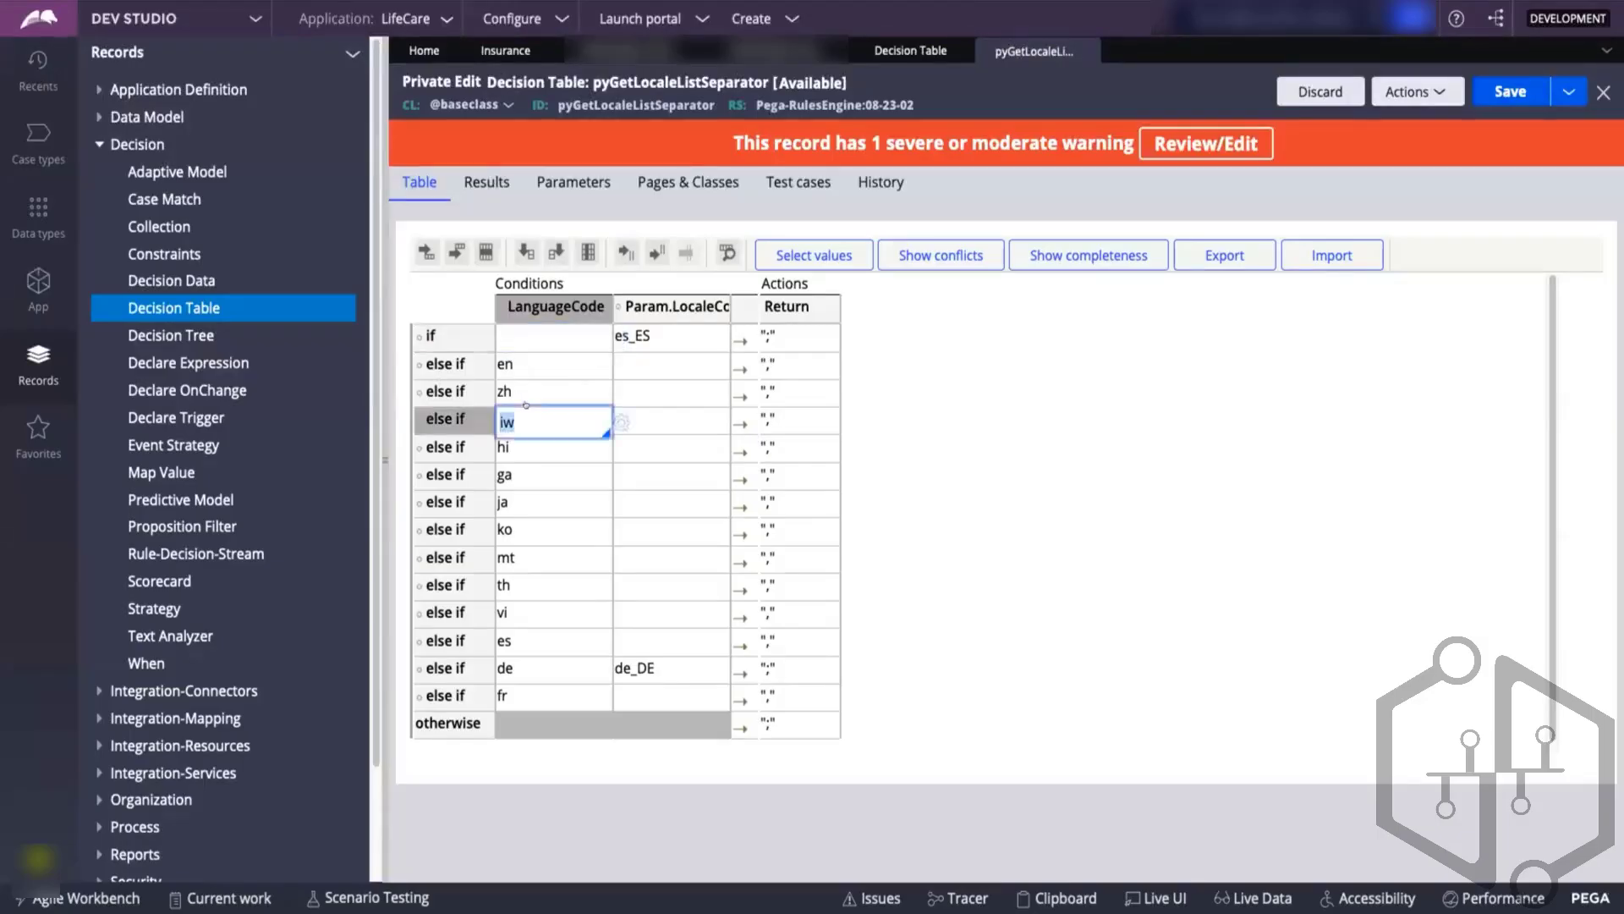
{"action": "left_click", "coordinate": [525, 364]}
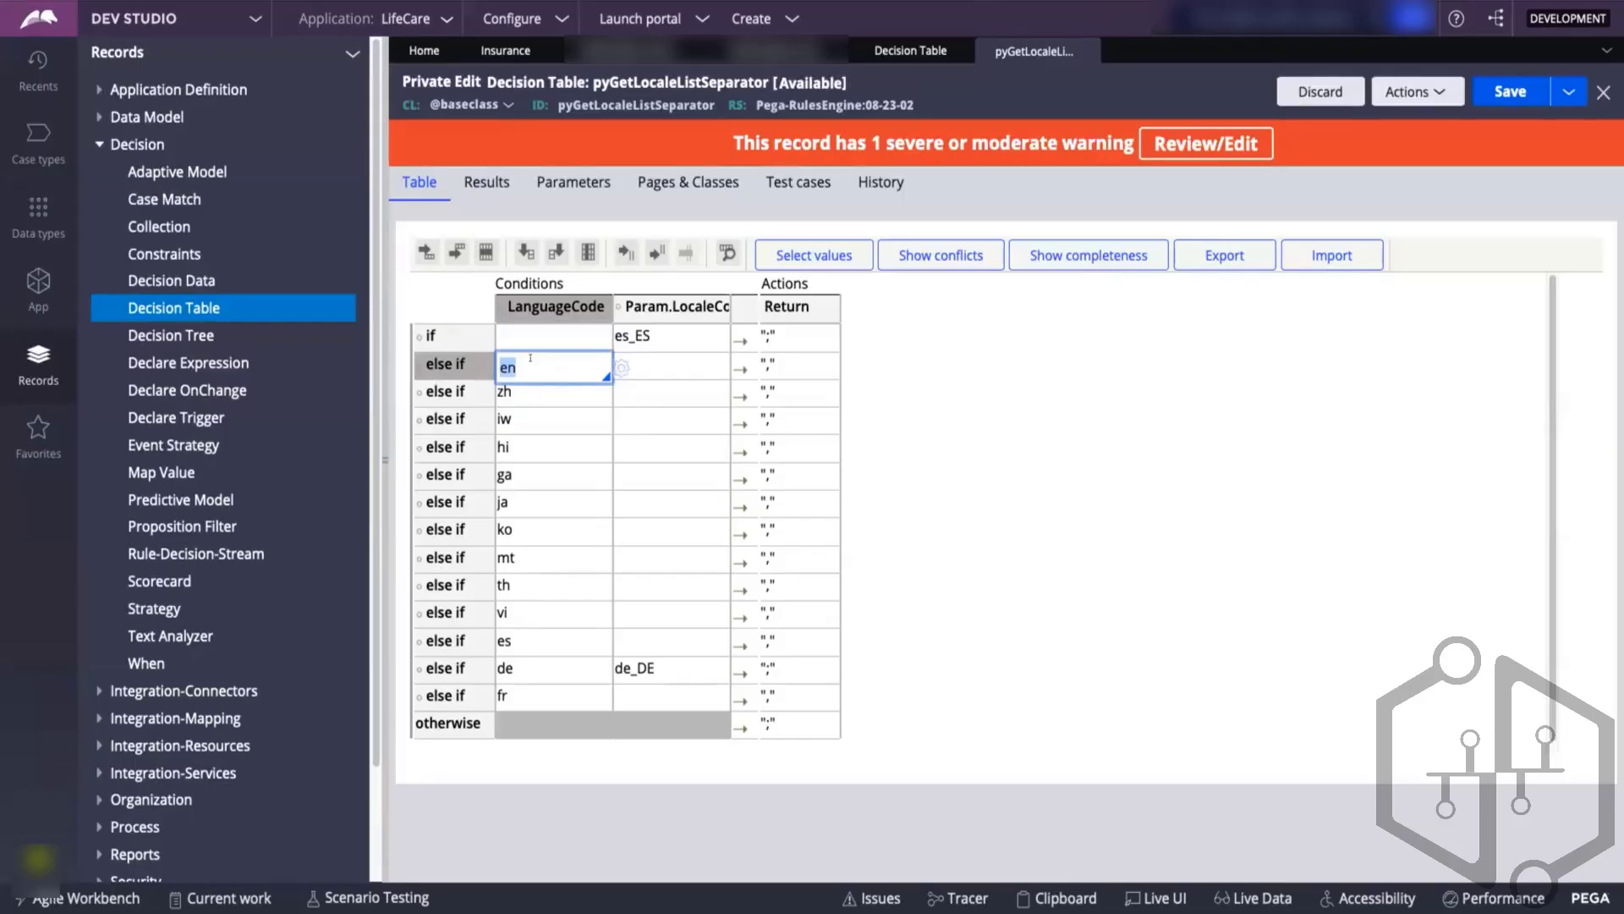
{"action": "left_click", "coordinate": [512, 394]}
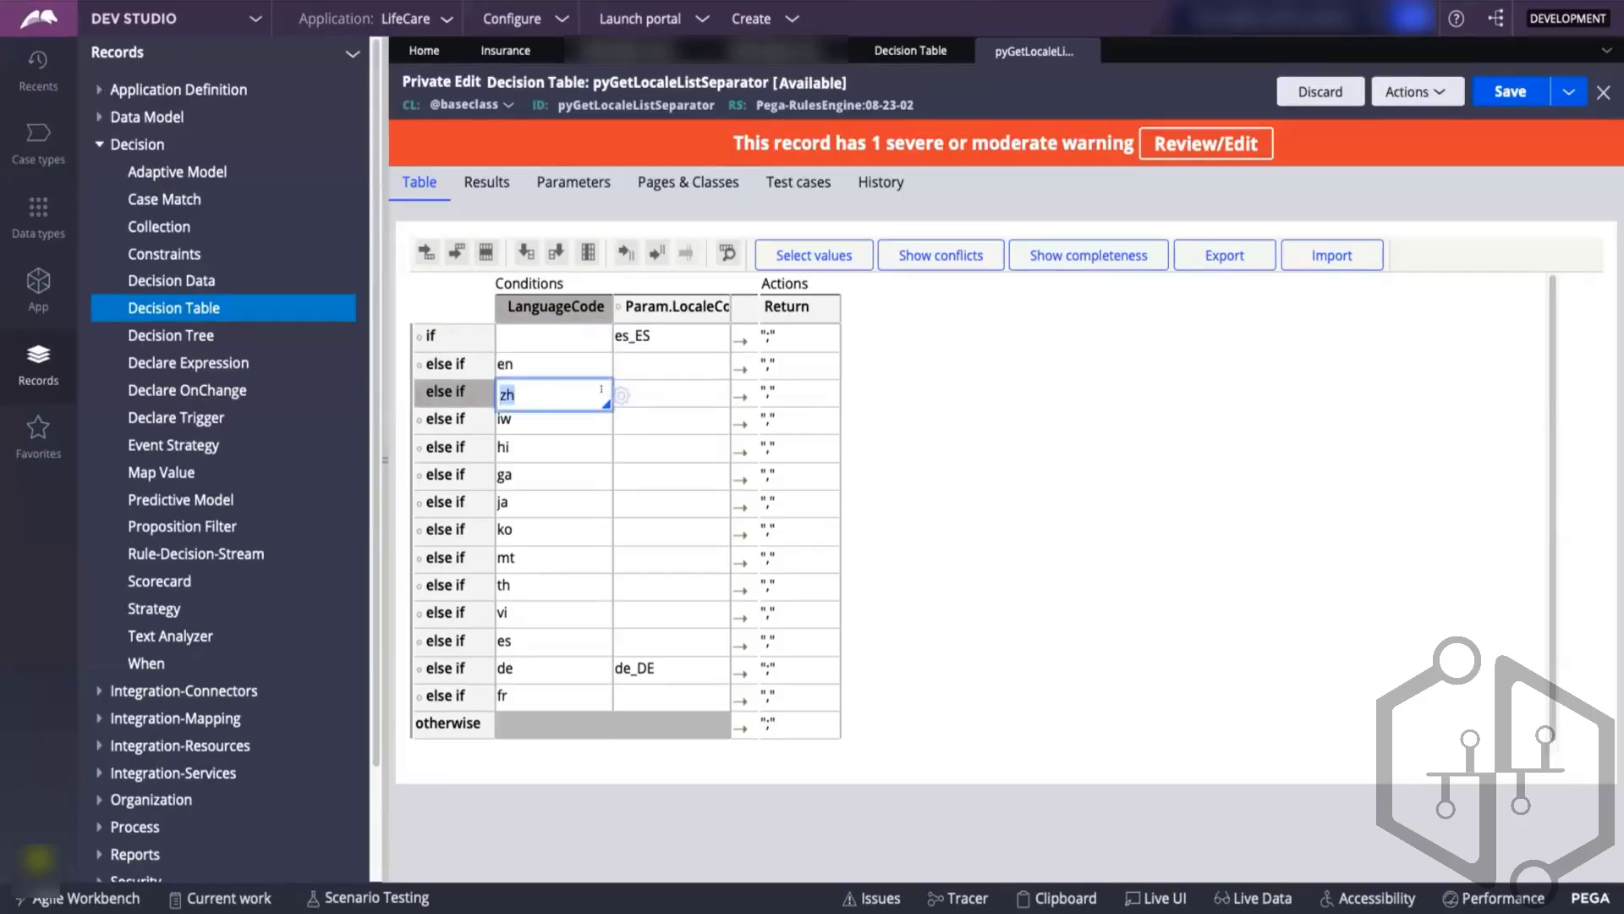
{"action": "left_click", "coordinate": [657, 391]}
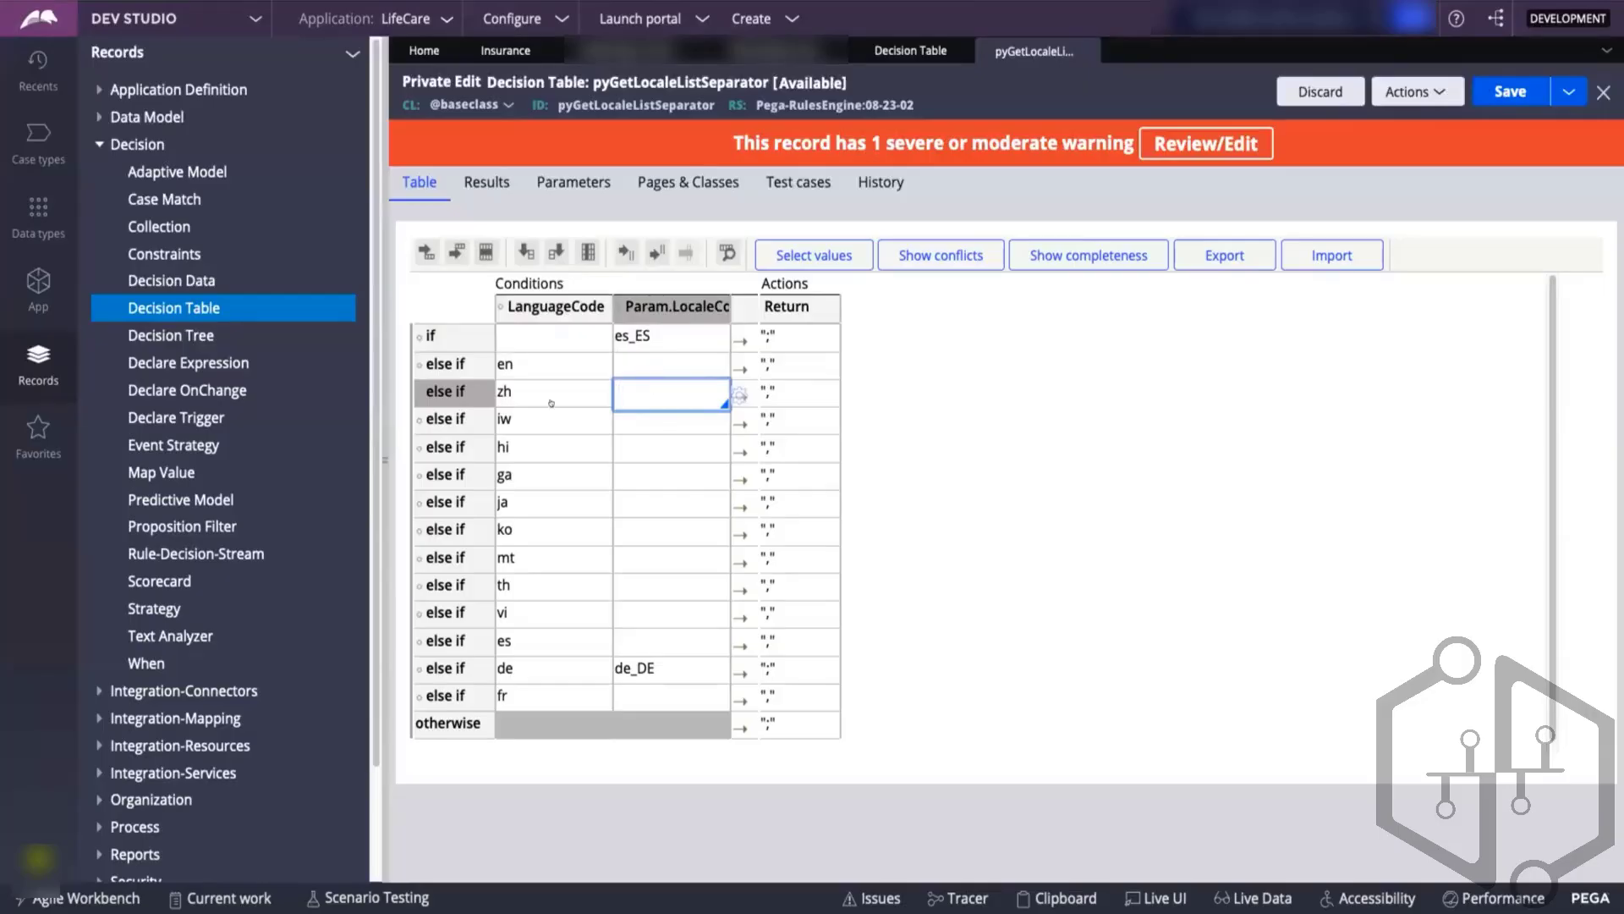
{"action": "left_click", "coordinate": [537, 362]}
{"action": "key", "text": "BackSpace"}
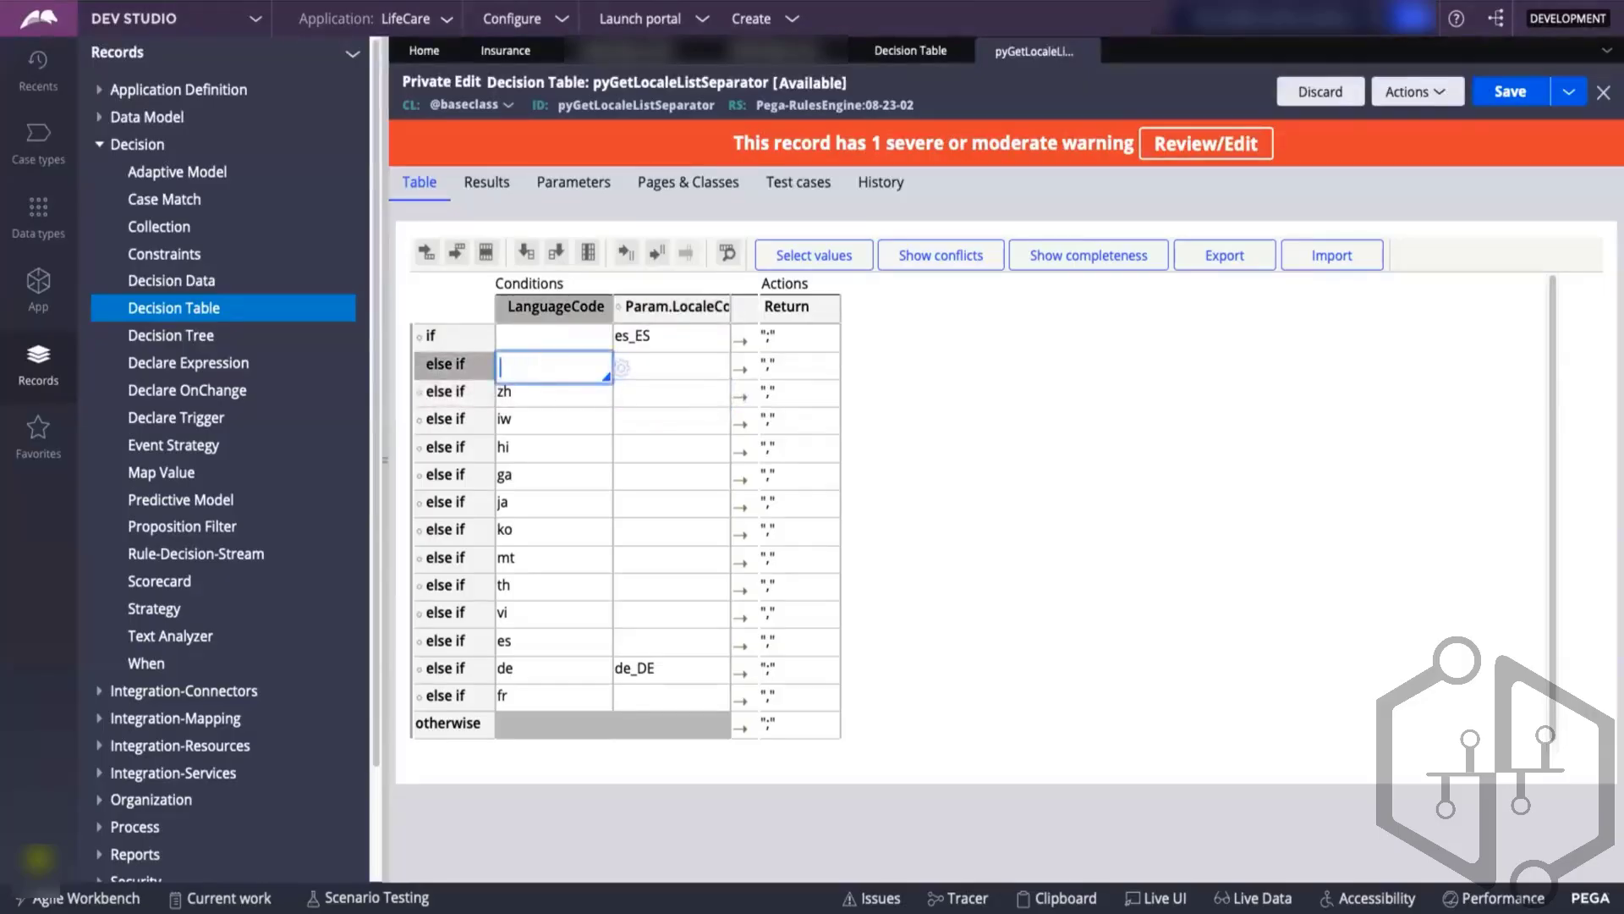
- Set the first else-if row's conditions to Apple iPhone for LanguageCode and 128GB for the Param.LocaleCode column
{"action": "type", "text": "Apple Iphone"}
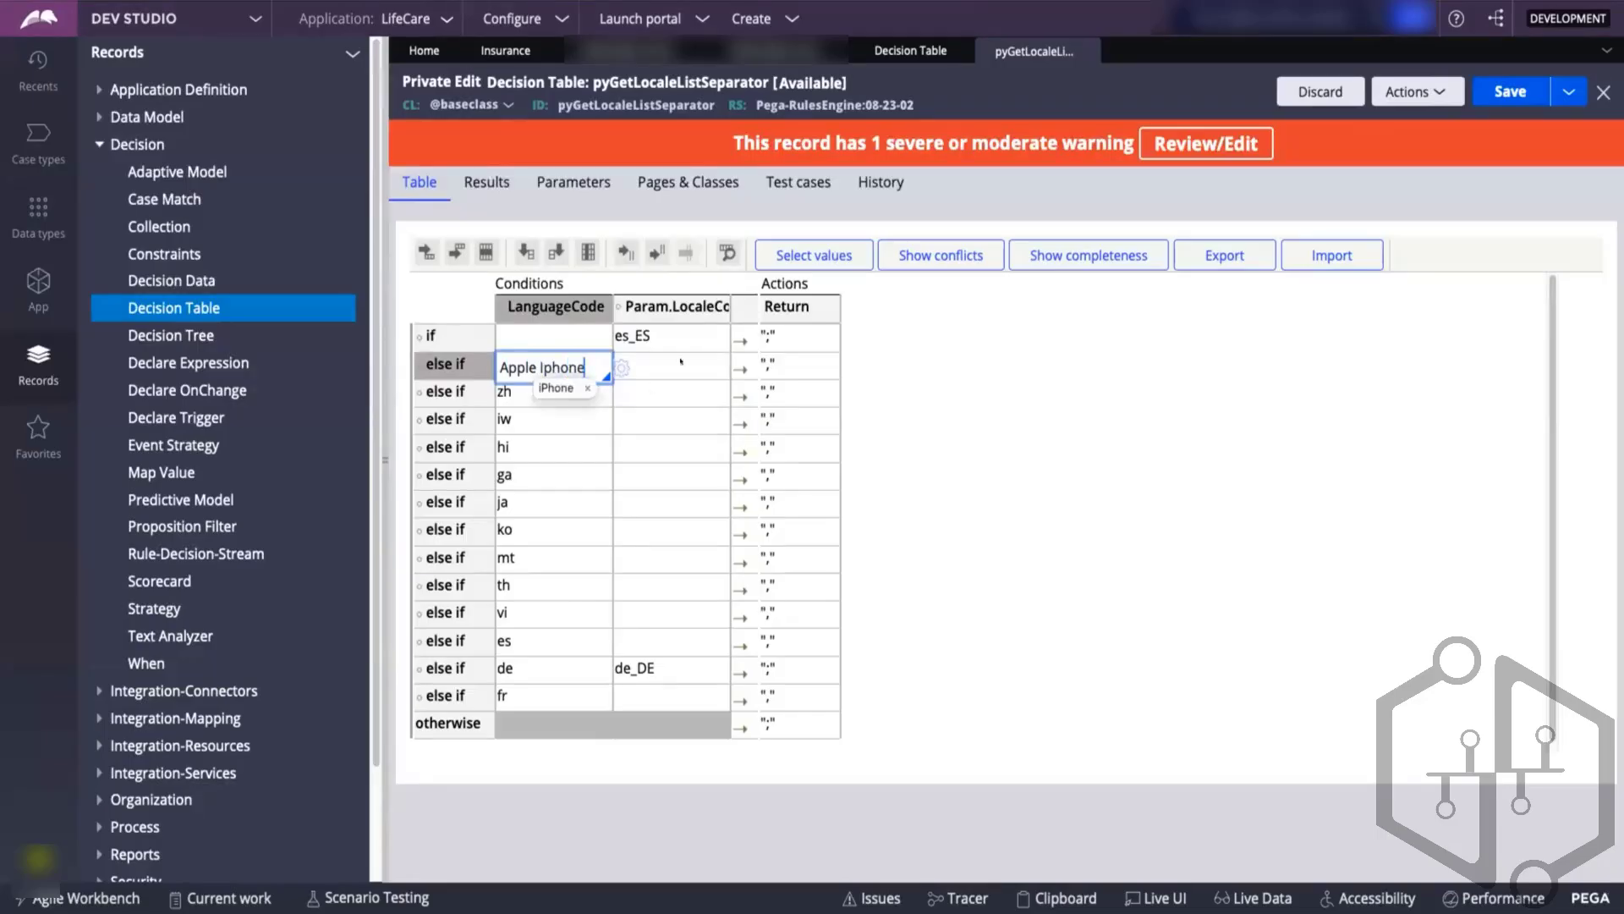
{"action": "left_click", "coordinate": [661, 364]}
{"action": "type", "text": "128GB"}
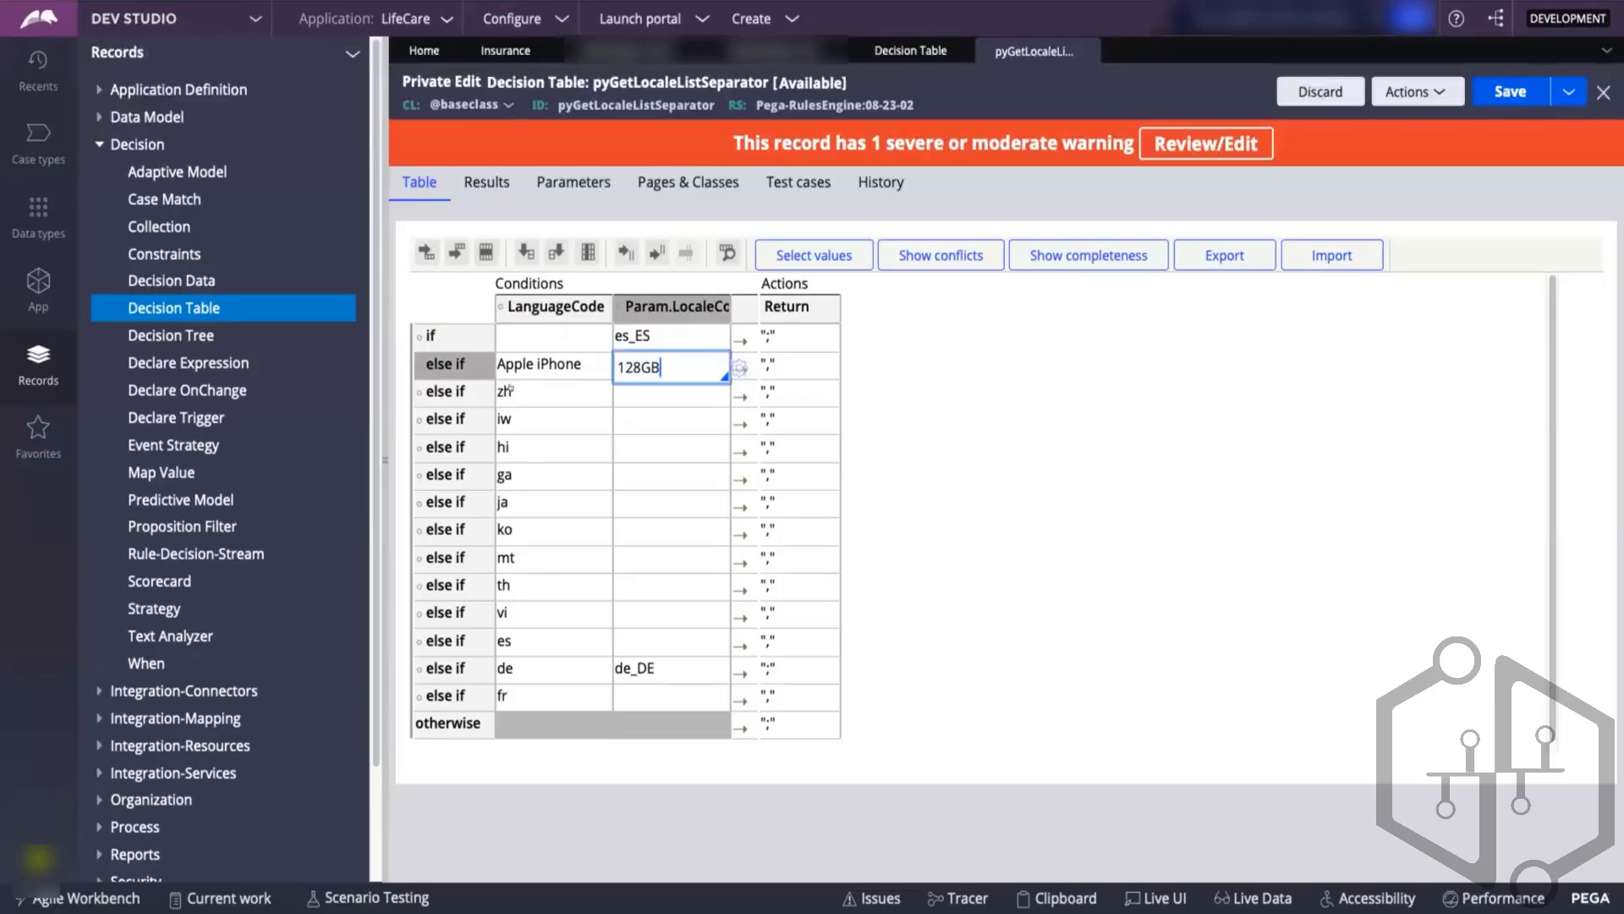
- Copy Apple iPhone into the second else-if row's LanguageCode and set its second condition to 256GB
{"action": "left_click", "coordinate": [526, 365]}
{"action": "key", "text": "ctrl+c"}
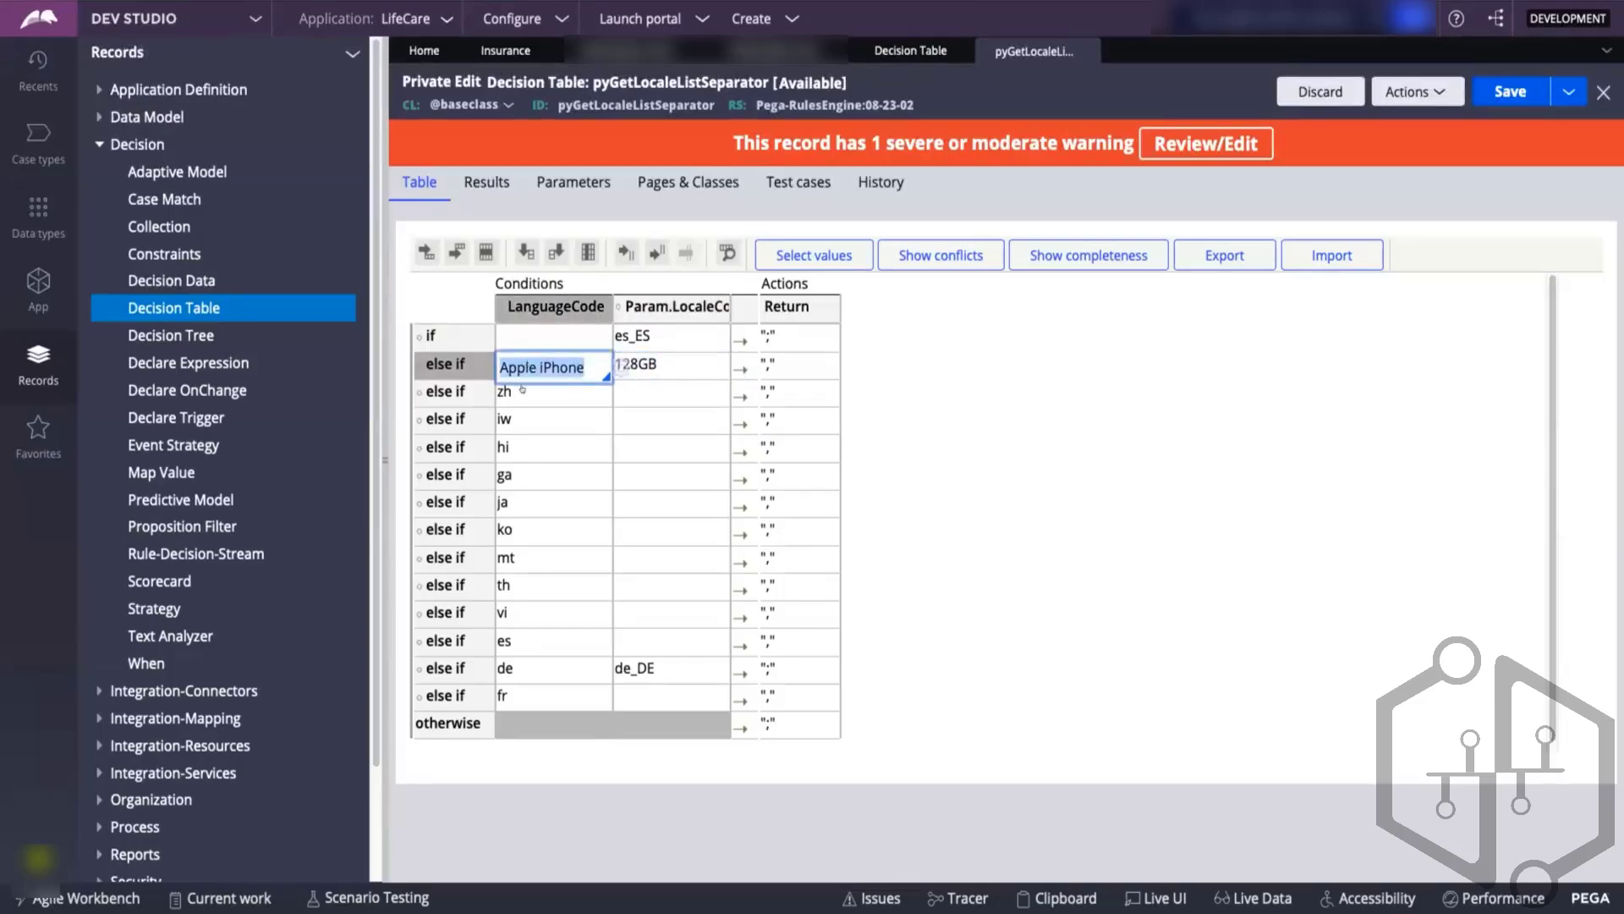
{"action": "left_click", "coordinate": [522, 390]}
{"action": "key", "text": "ctrl+v"}
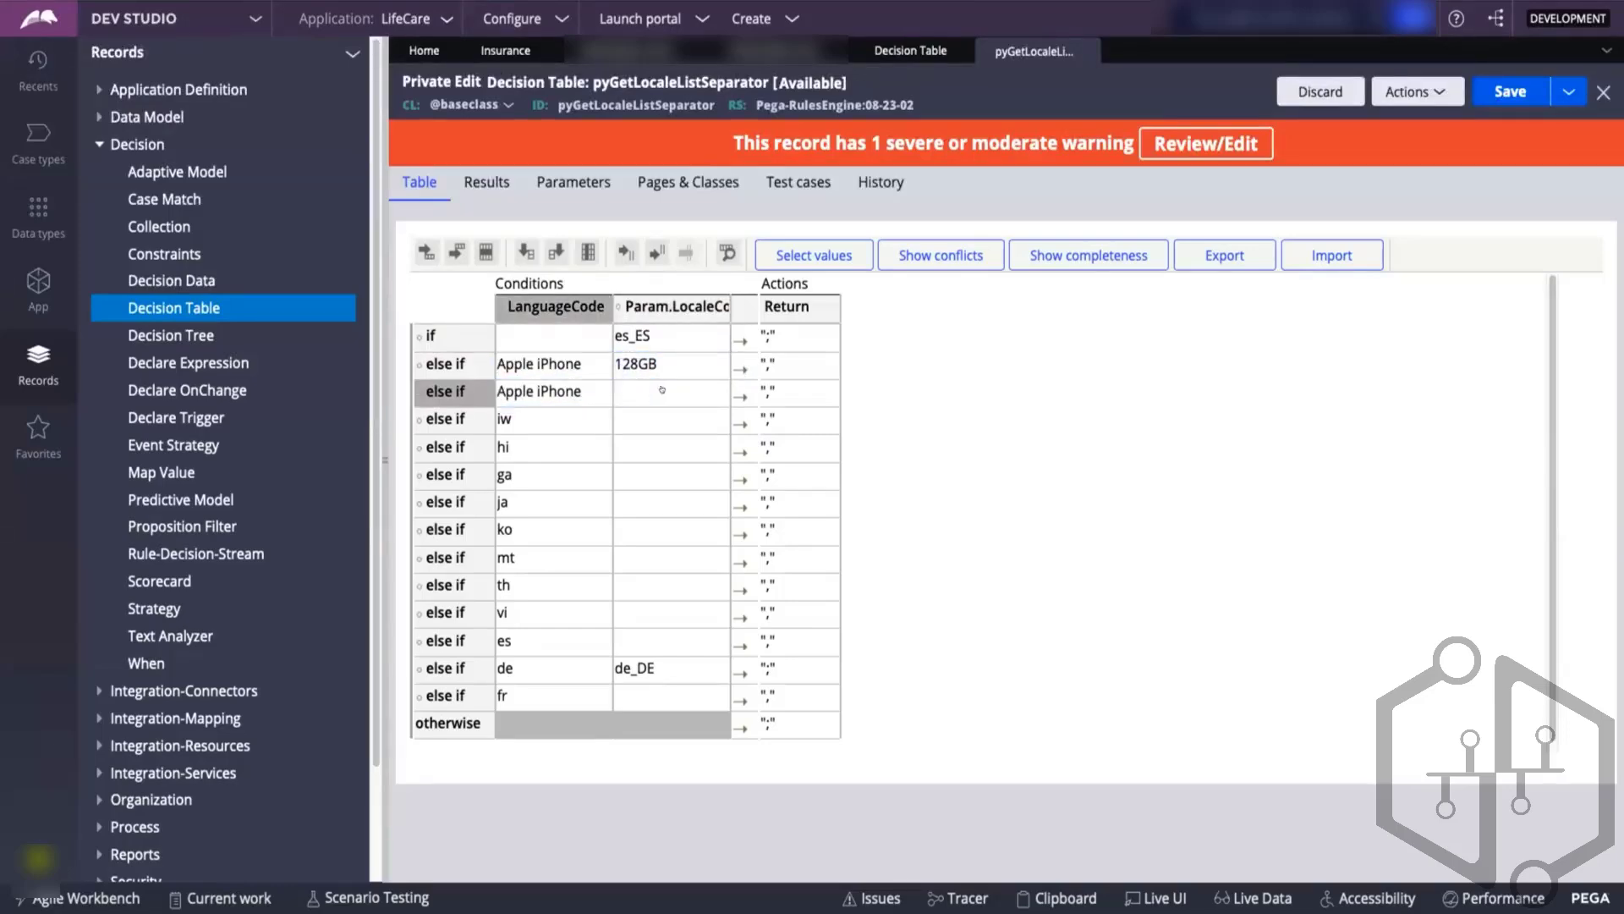
{"action": "left_click", "coordinate": [662, 391]}
{"action": "type", "text": "256"}
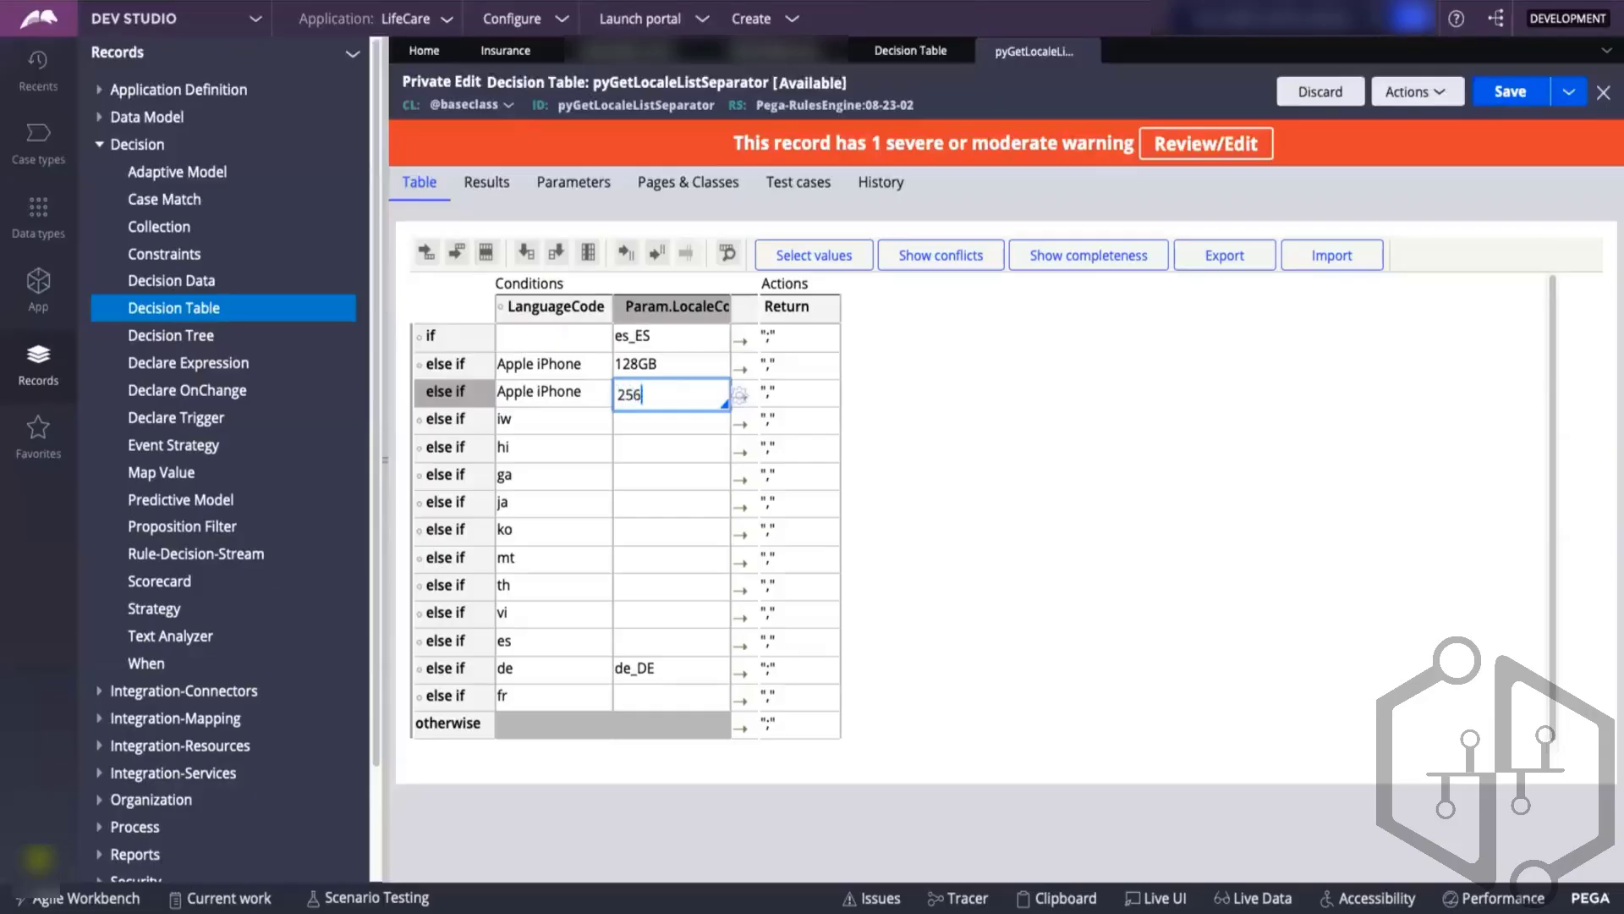
{"action": "type", "text": "GB"}
- Copy Apple iPhone into the third else-if row's LanguageCode and set its second condition to 512GB
{"action": "left_click", "coordinate": [522, 389]}
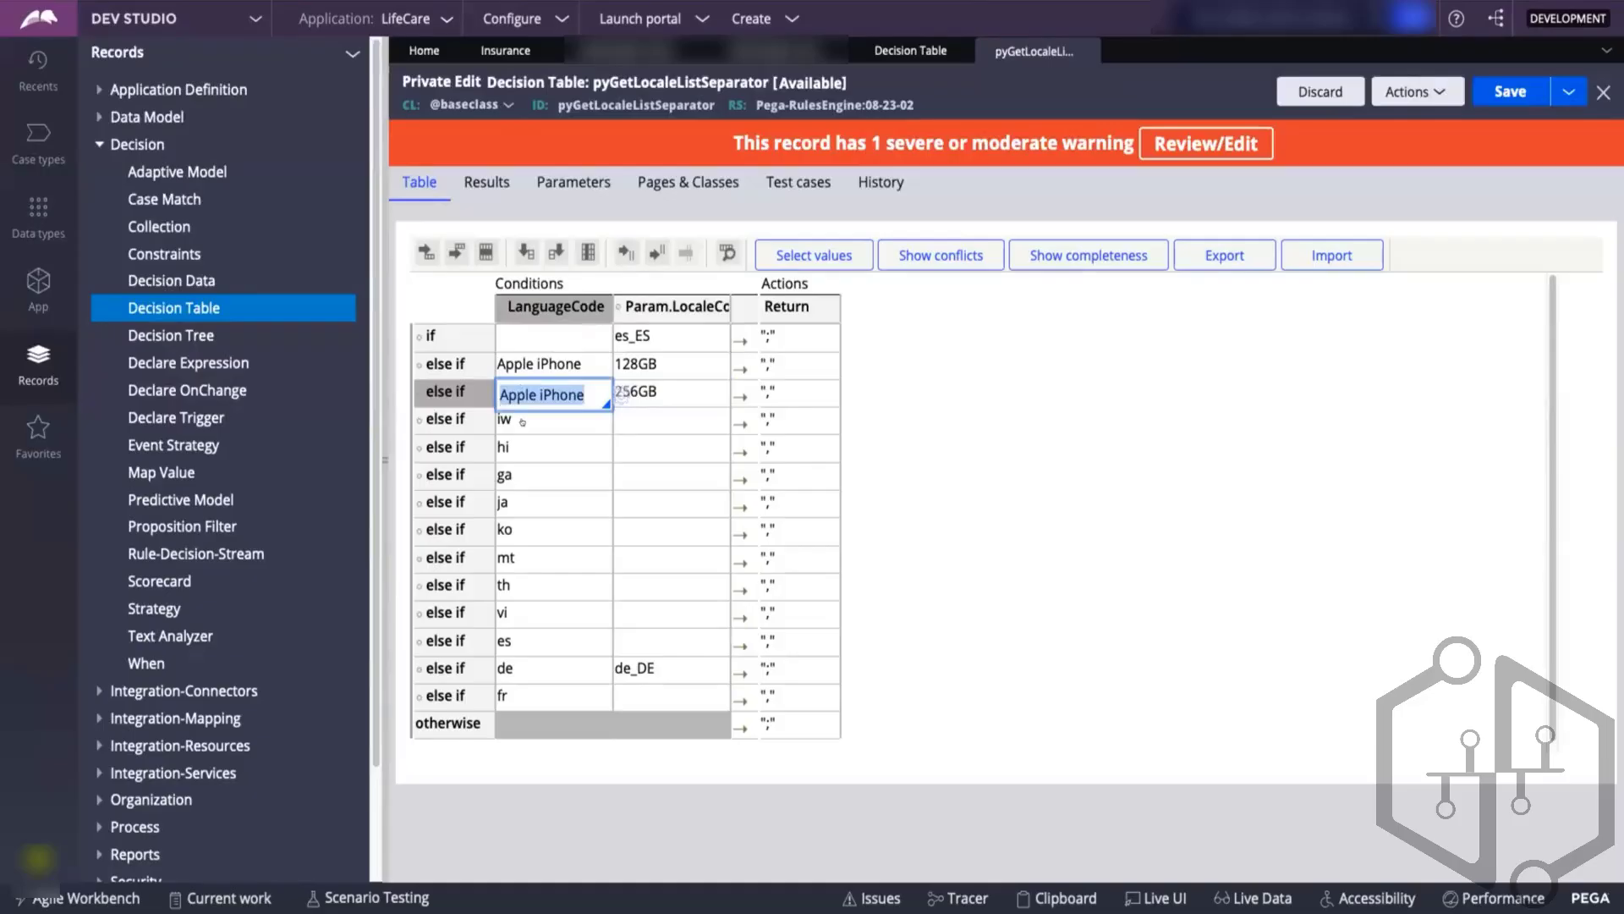
{"action": "key", "text": "ctrl+c"}
{"action": "left_click", "coordinate": [522, 420]}
{"action": "key", "text": "ctrl+v"}
{"action": "left_click", "coordinate": [657, 408]}
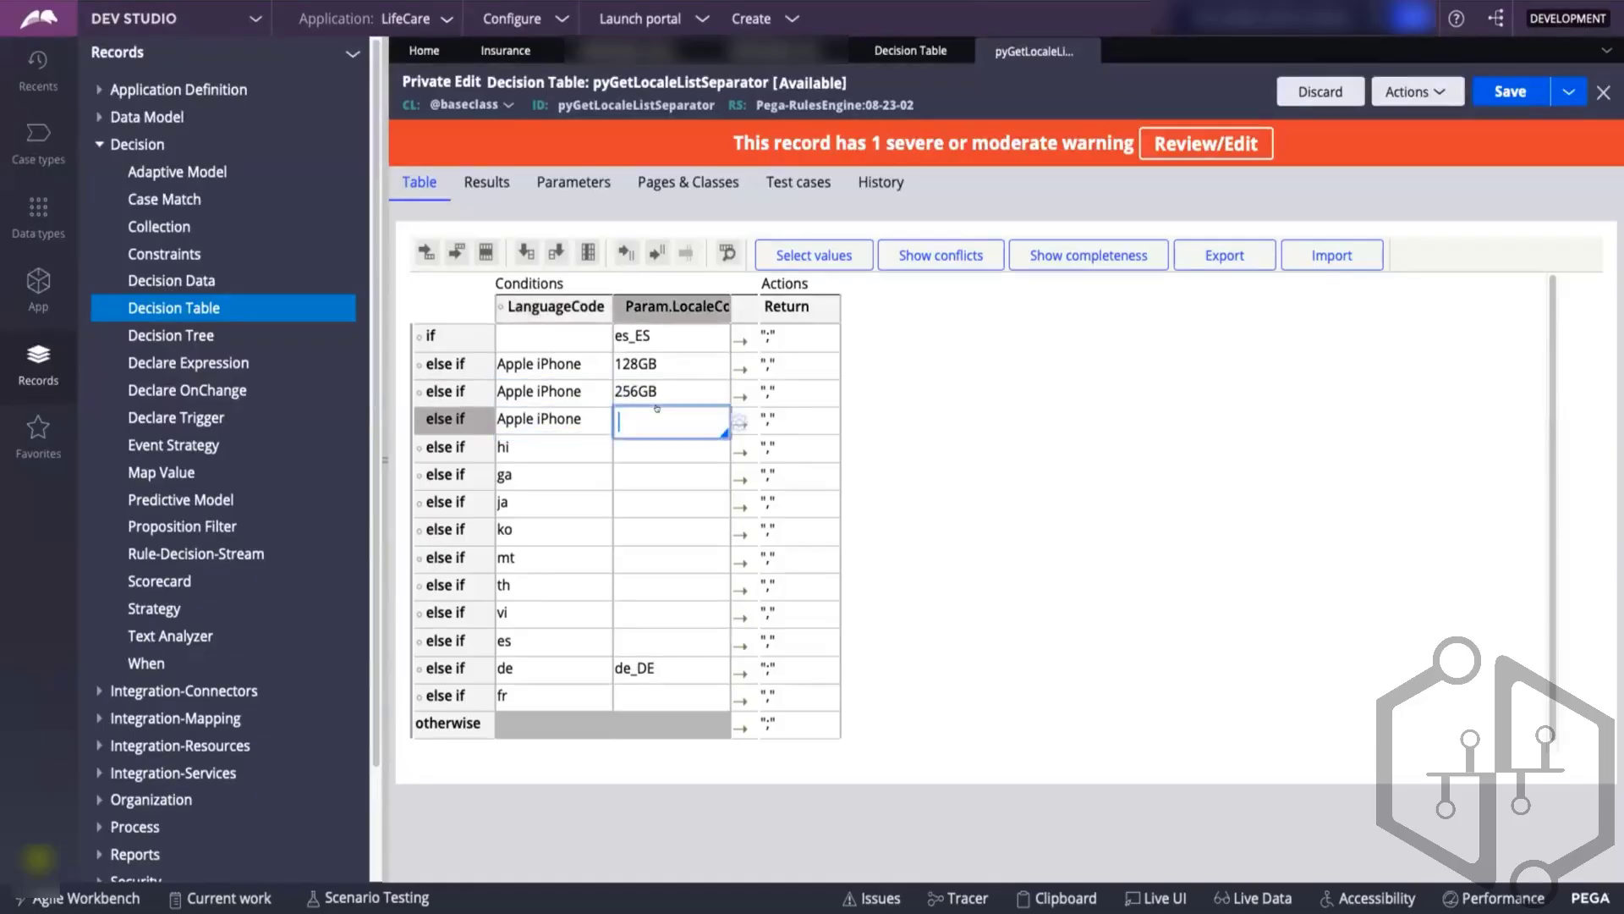
{"action": "type", "text": "512GB"}
{"action": "left_click", "coordinate": [925, 416]}
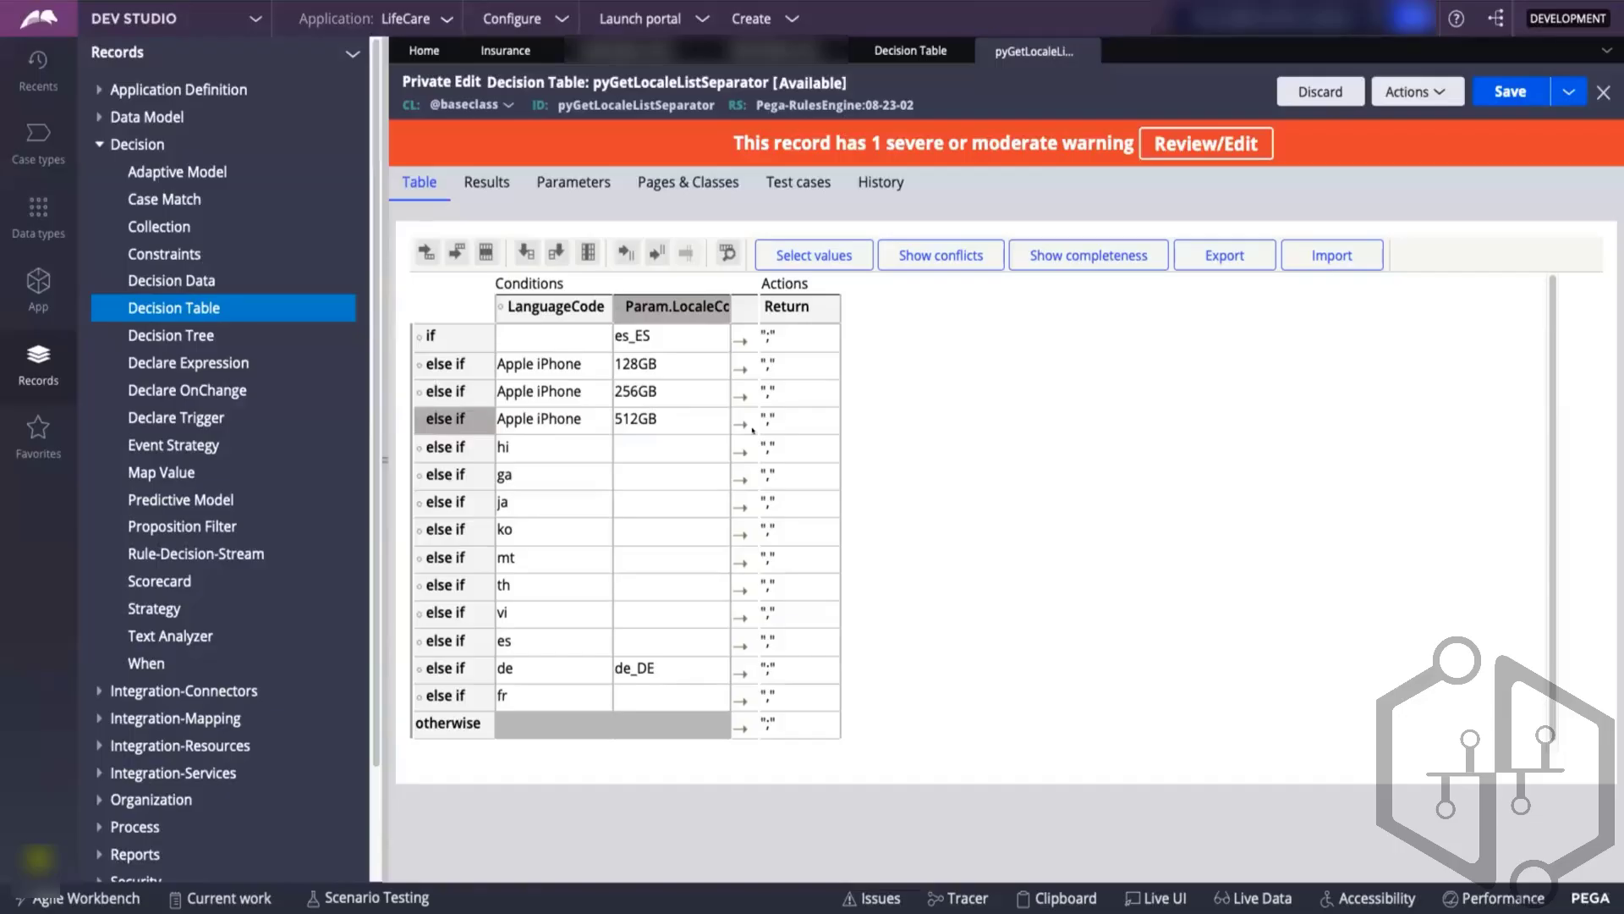
- Set the return values of the three Apple iPhone rows to AI128, AI256 and AI512
{"action": "left_click", "coordinate": [778, 363]}
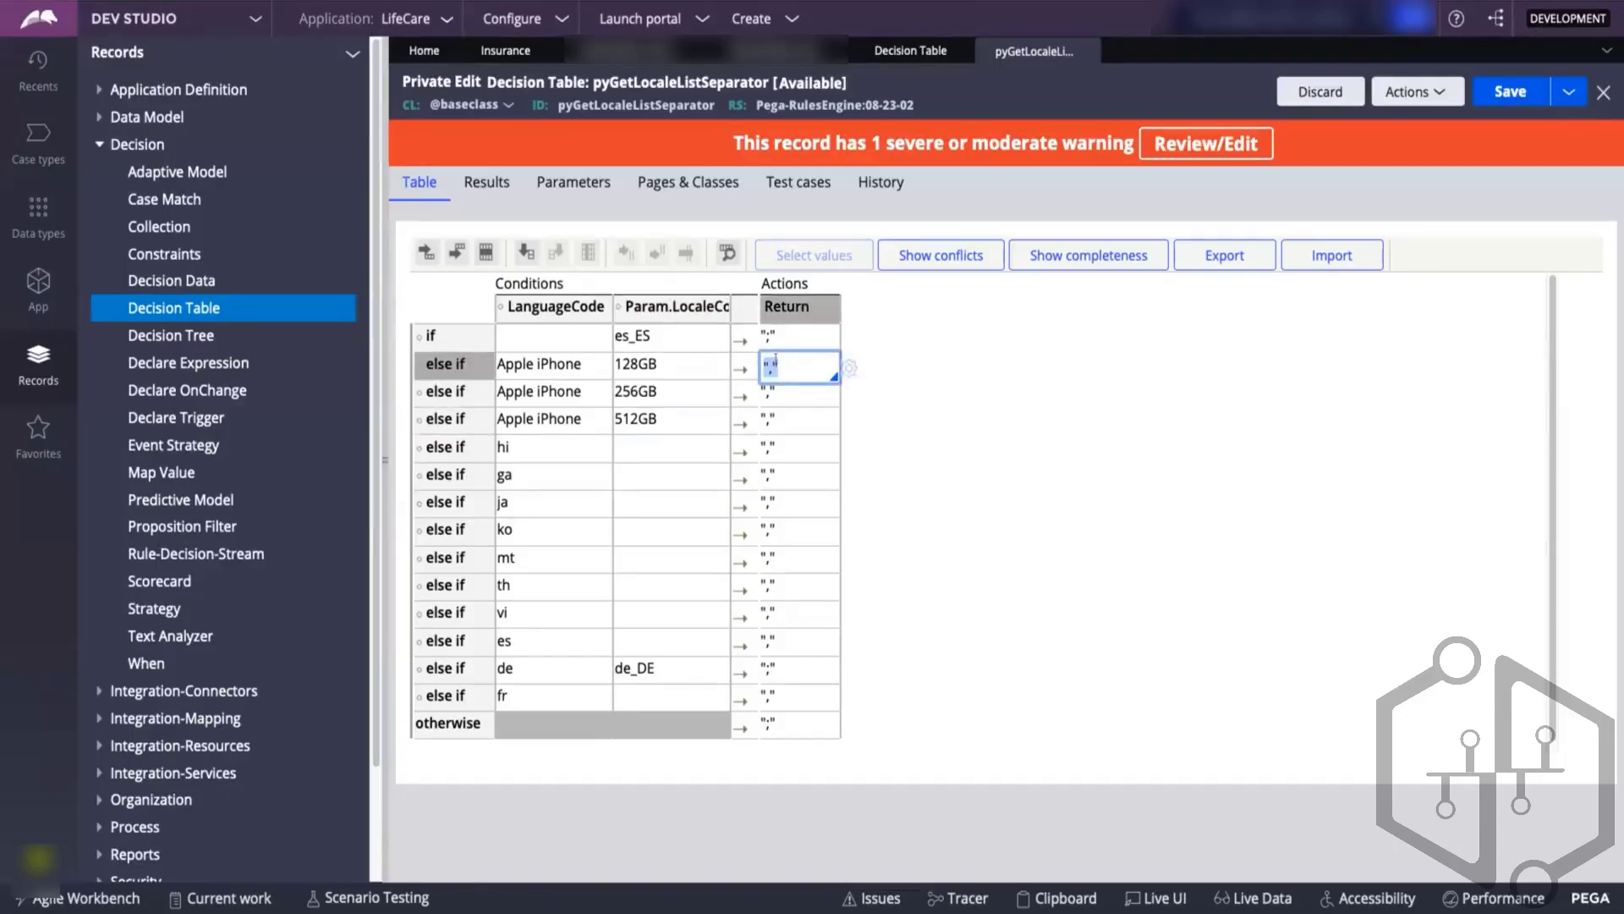
{"action": "type", "text": "AI128"}
{"action": "left_click", "coordinate": [776, 414]}
{"action": "left_click", "coordinate": [776, 392]}
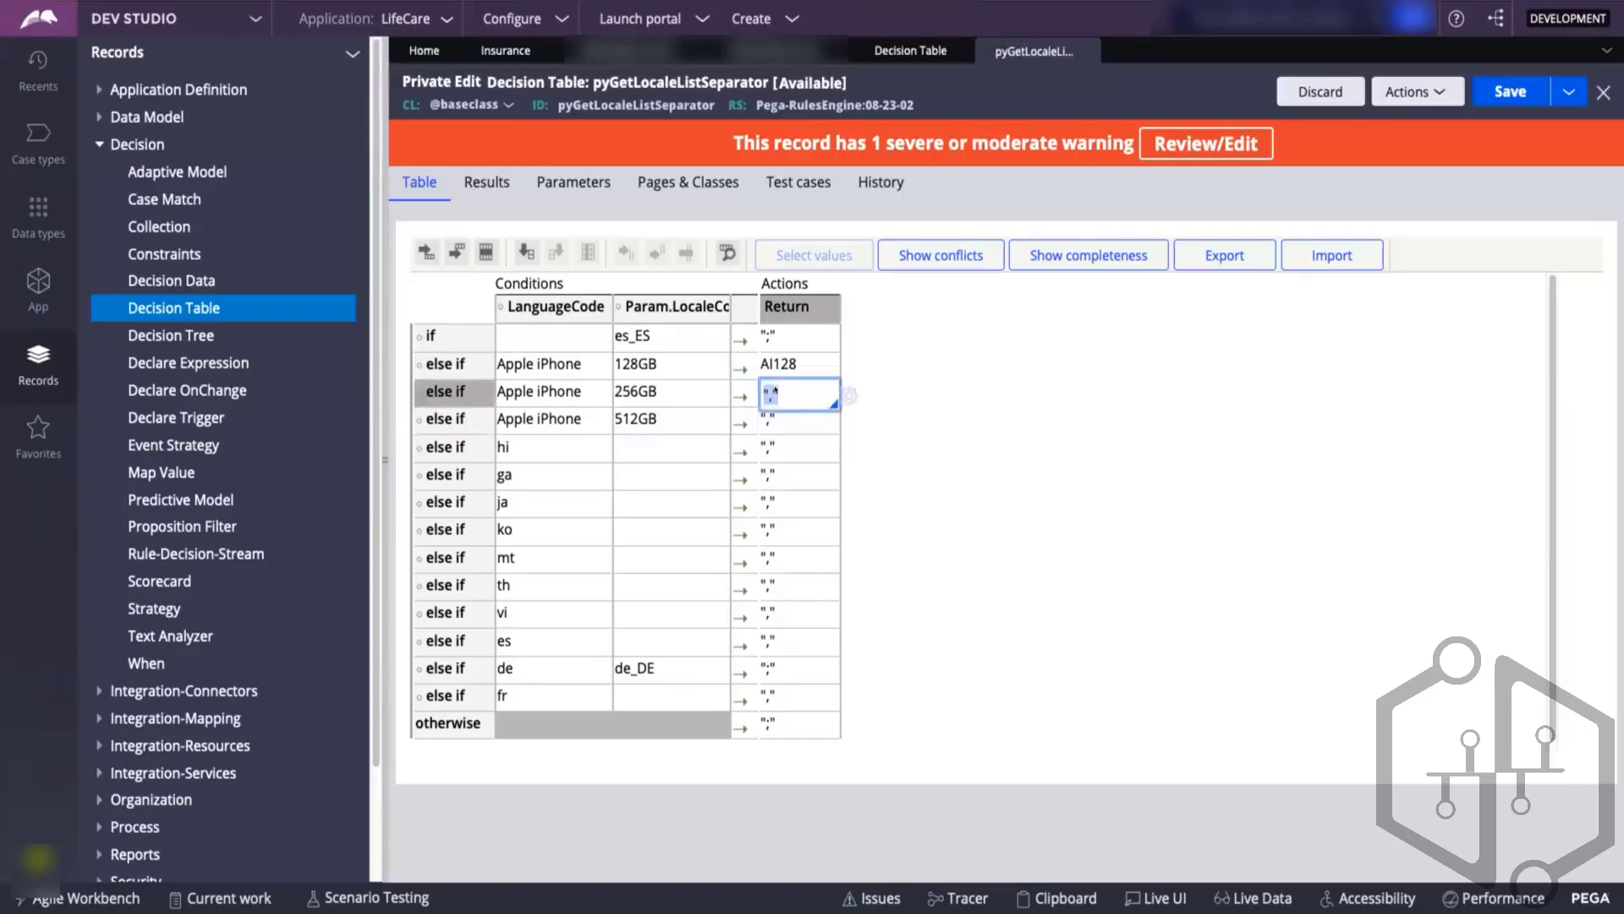
{"action": "type", "text": "AI256"}
{"action": "left_click", "coordinate": [764, 417]}
{"action": "type", "text": "AI"}
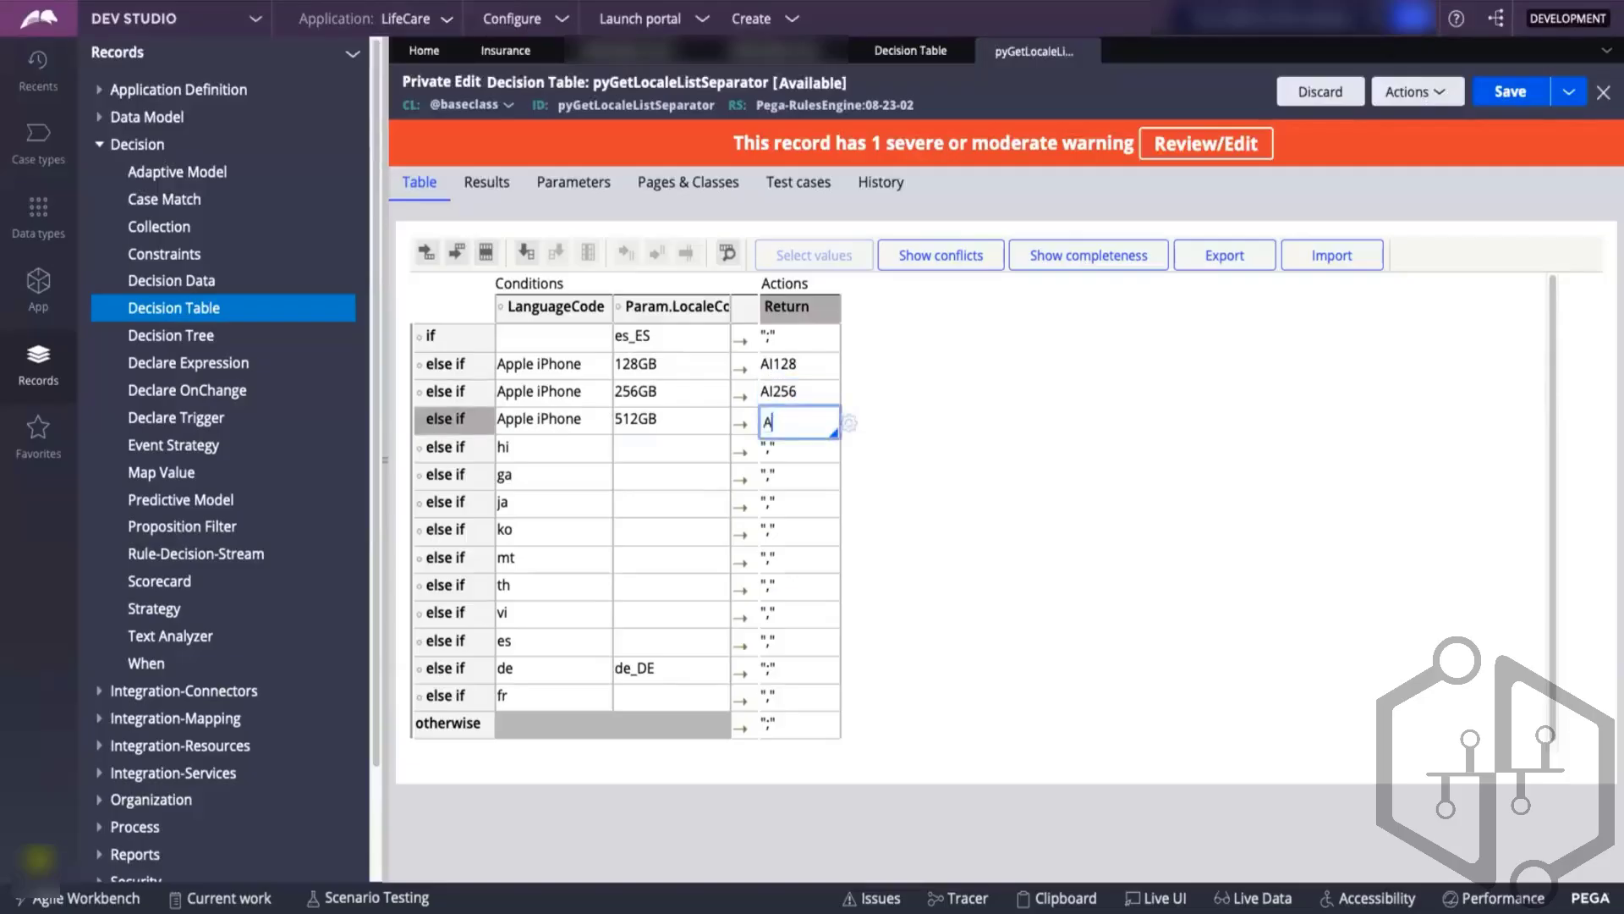
{"action": "type", "text": "512"}
{"action": "left_click", "coordinate": [963, 489]}
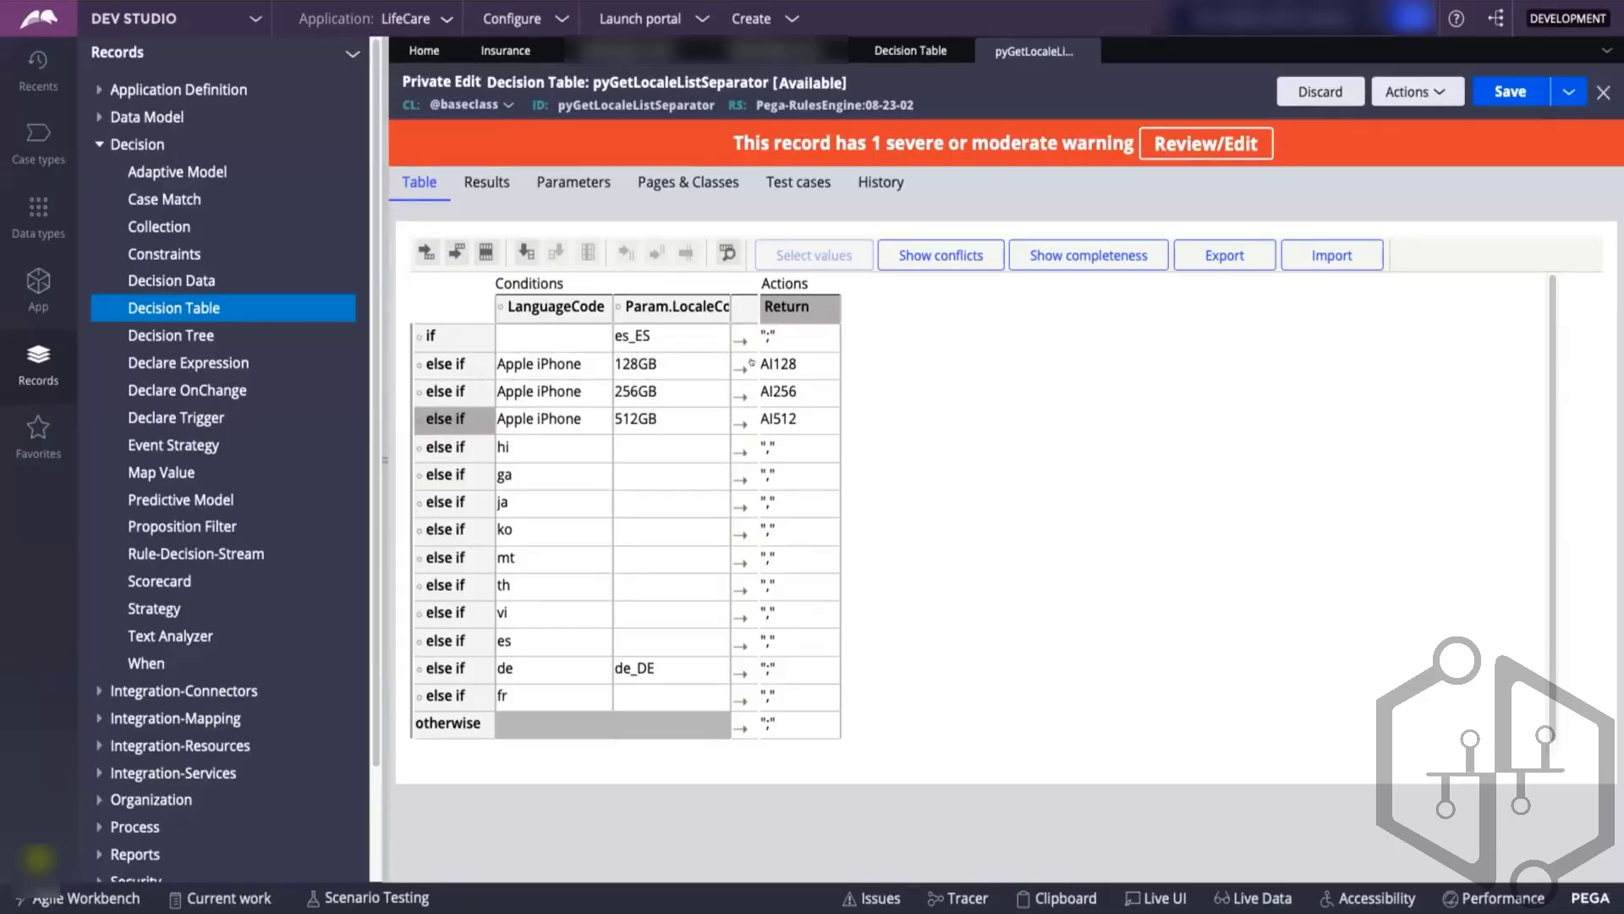
- Review how the 128GB and 256GB Apple iPhone rows' conditions lead to their return values
{"action": "left_click", "coordinate": [778, 359]}
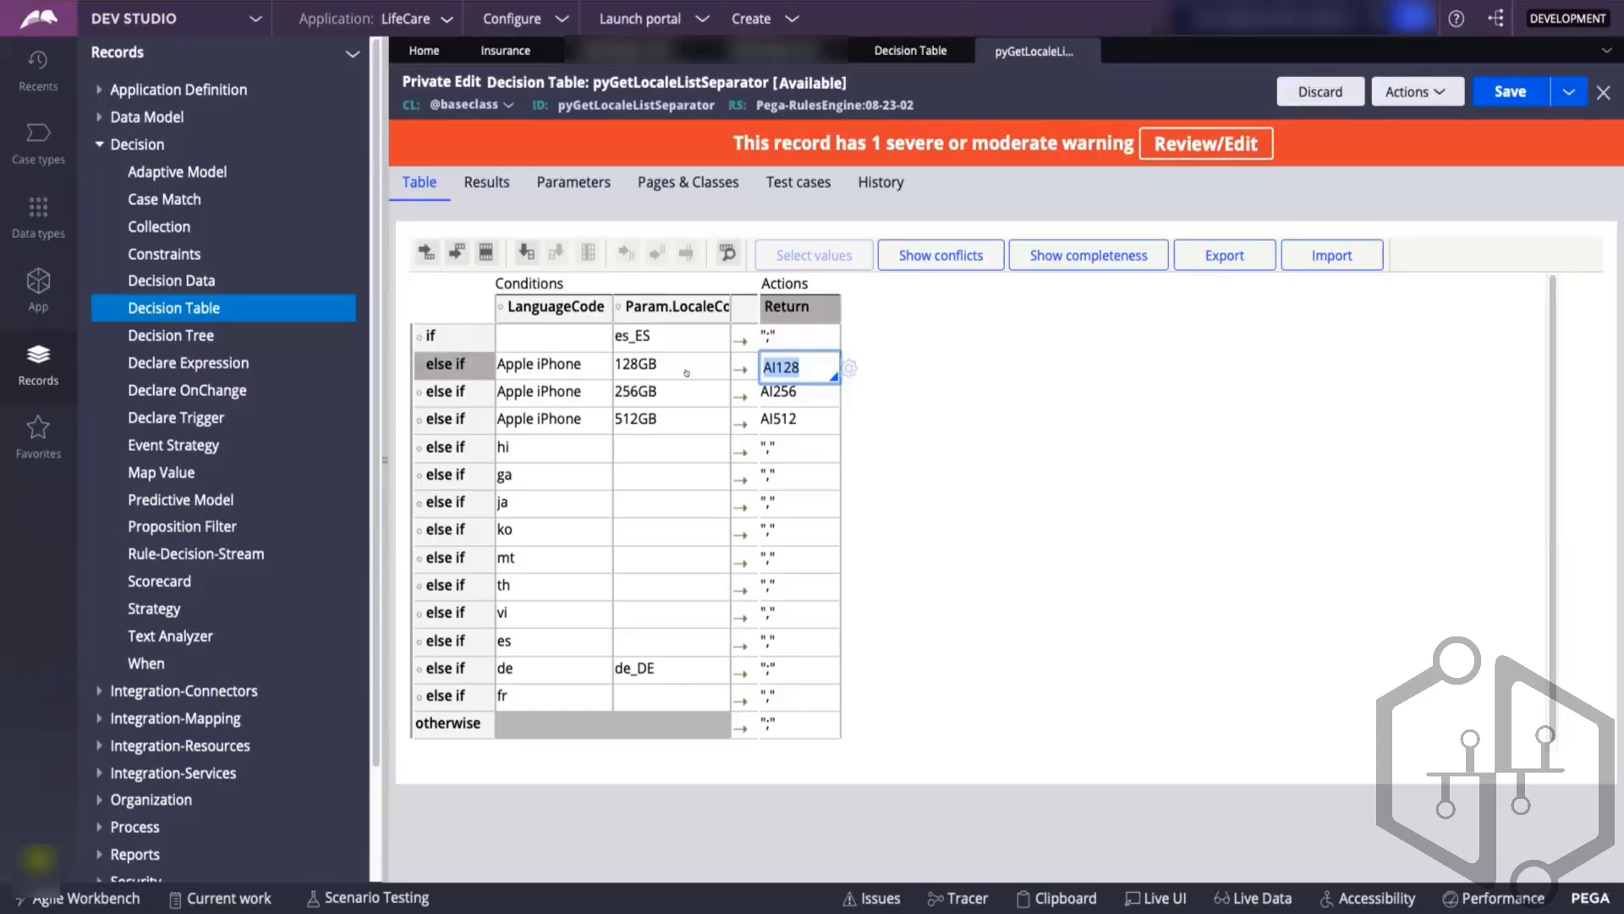
{"action": "left_click", "coordinate": [535, 395]}
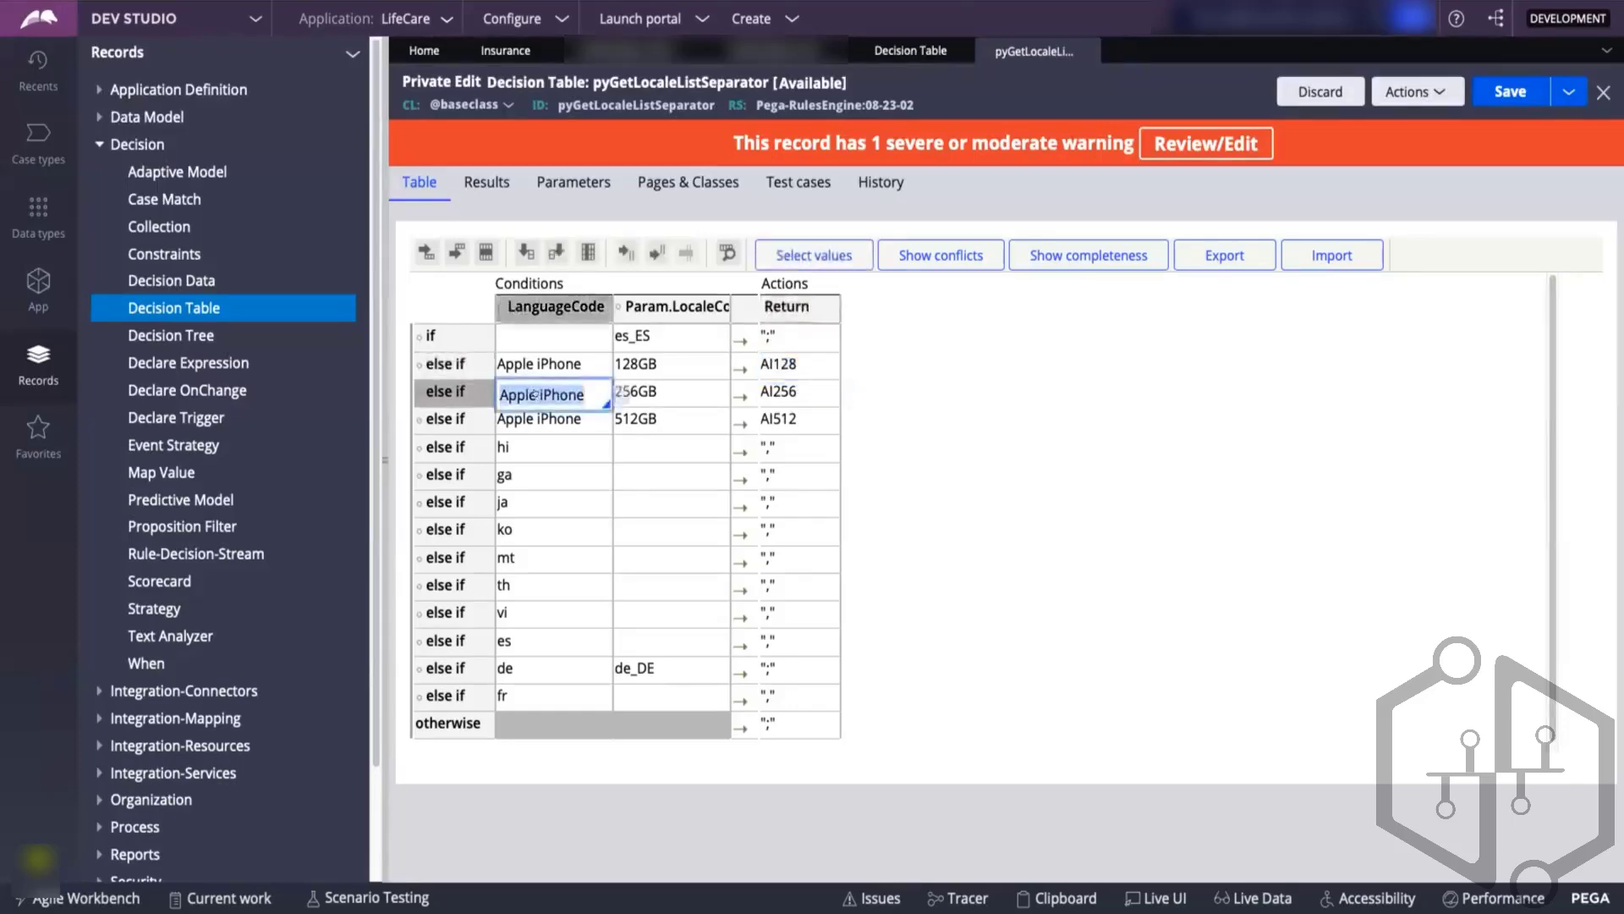
{"action": "left_click", "coordinate": [661, 392]}
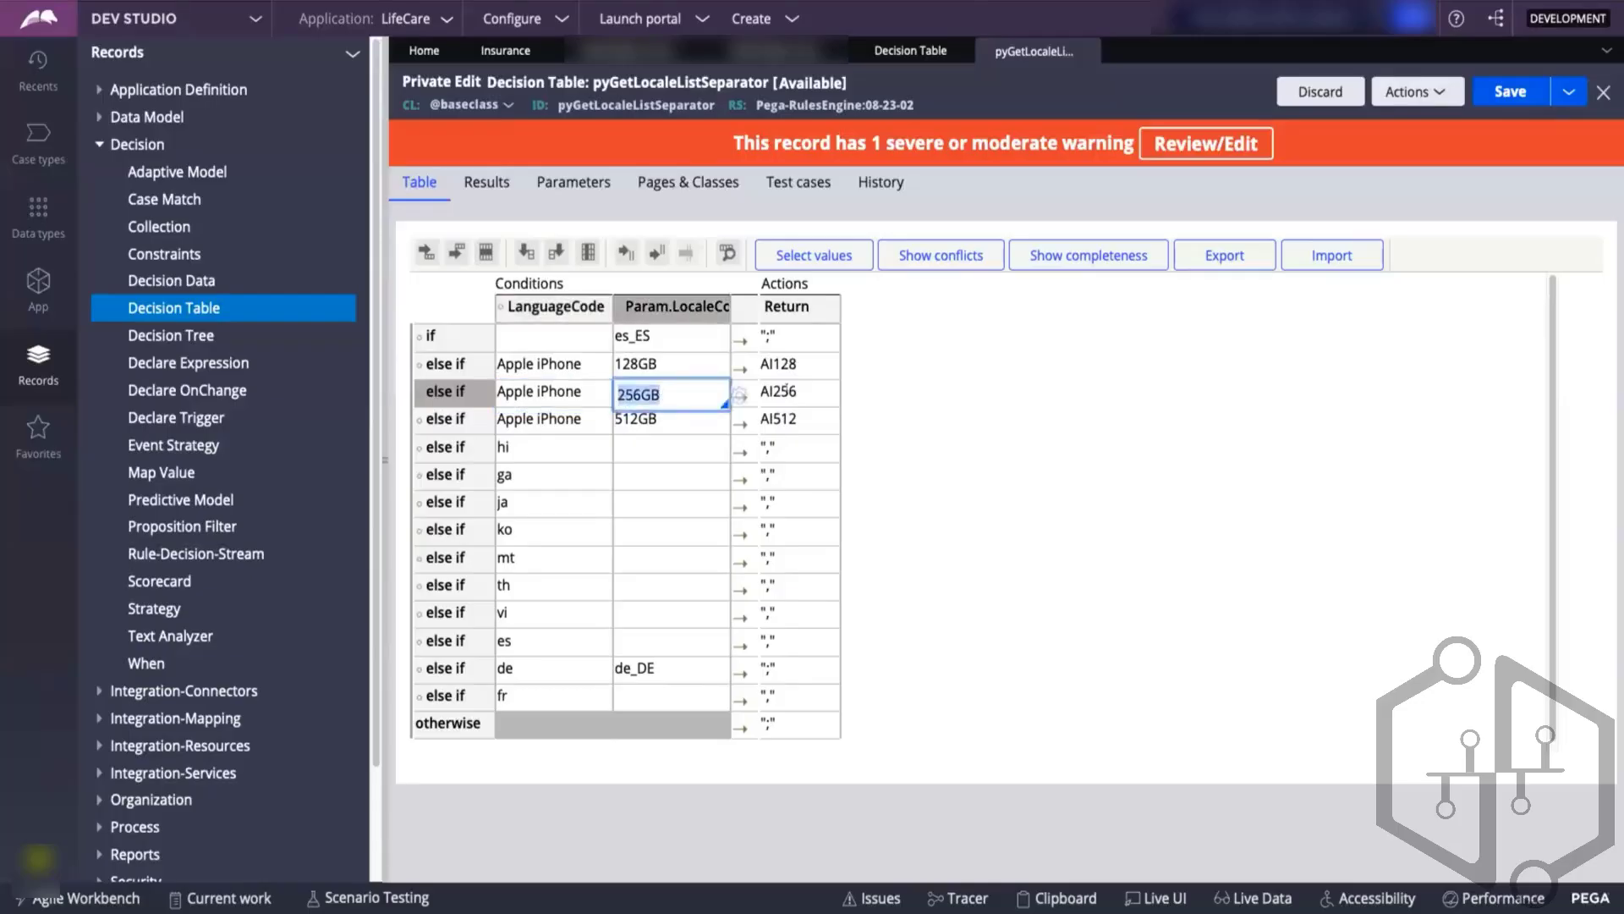
{"action": "left_click", "coordinate": [773, 376]}
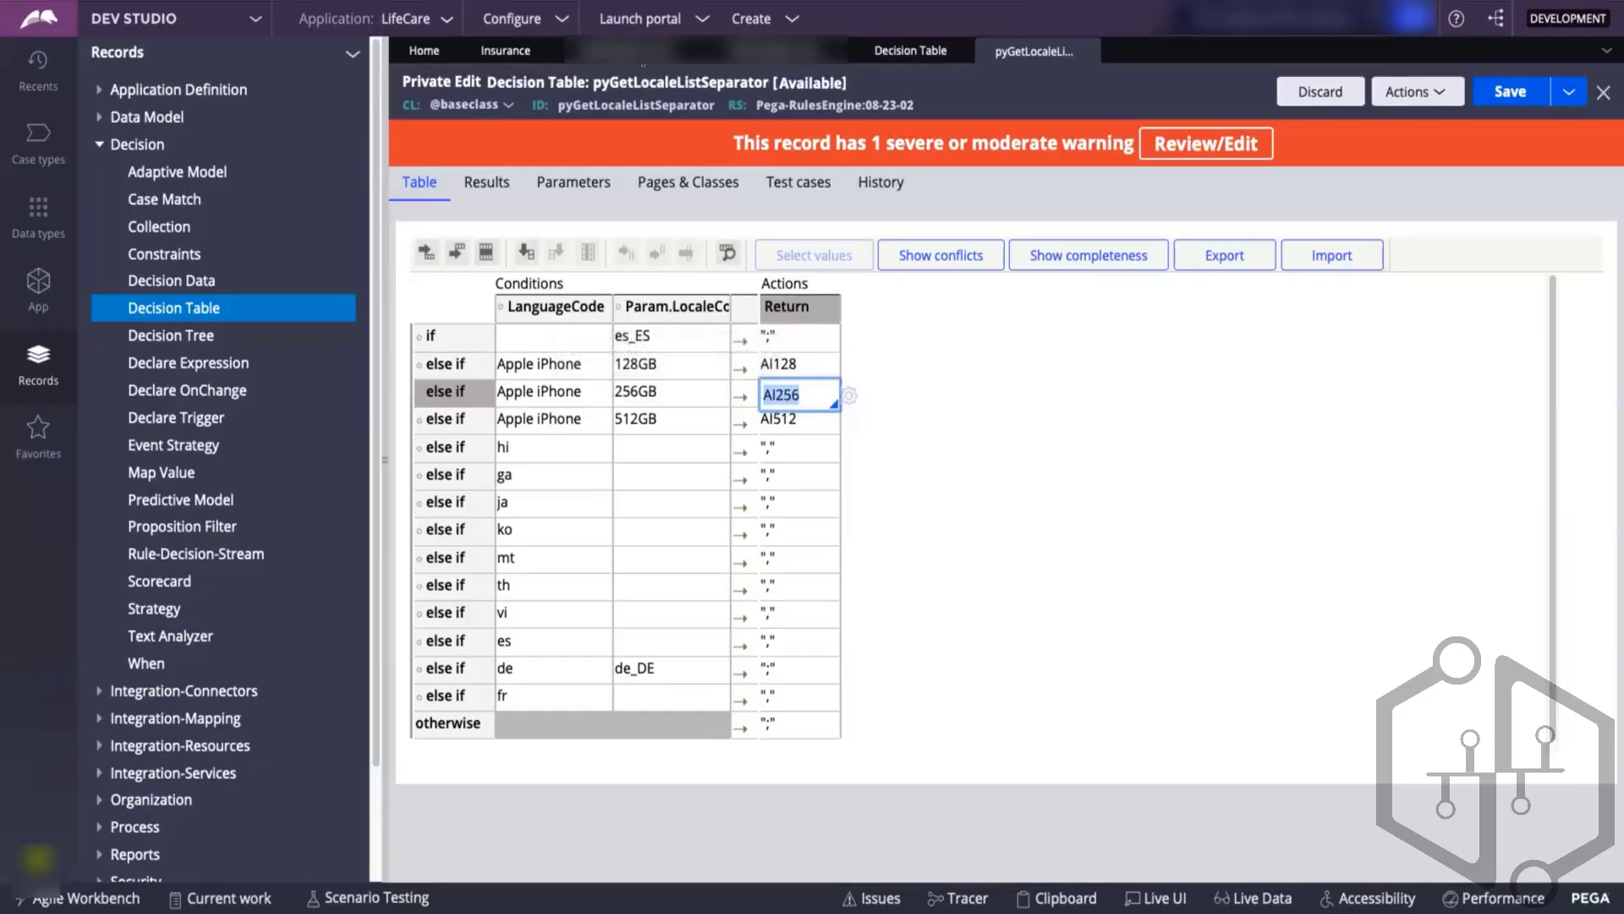
- Return to the Insurance case type and open the field configuration of the Personal Details view
{"action": "left_click", "coordinate": [506, 51]}
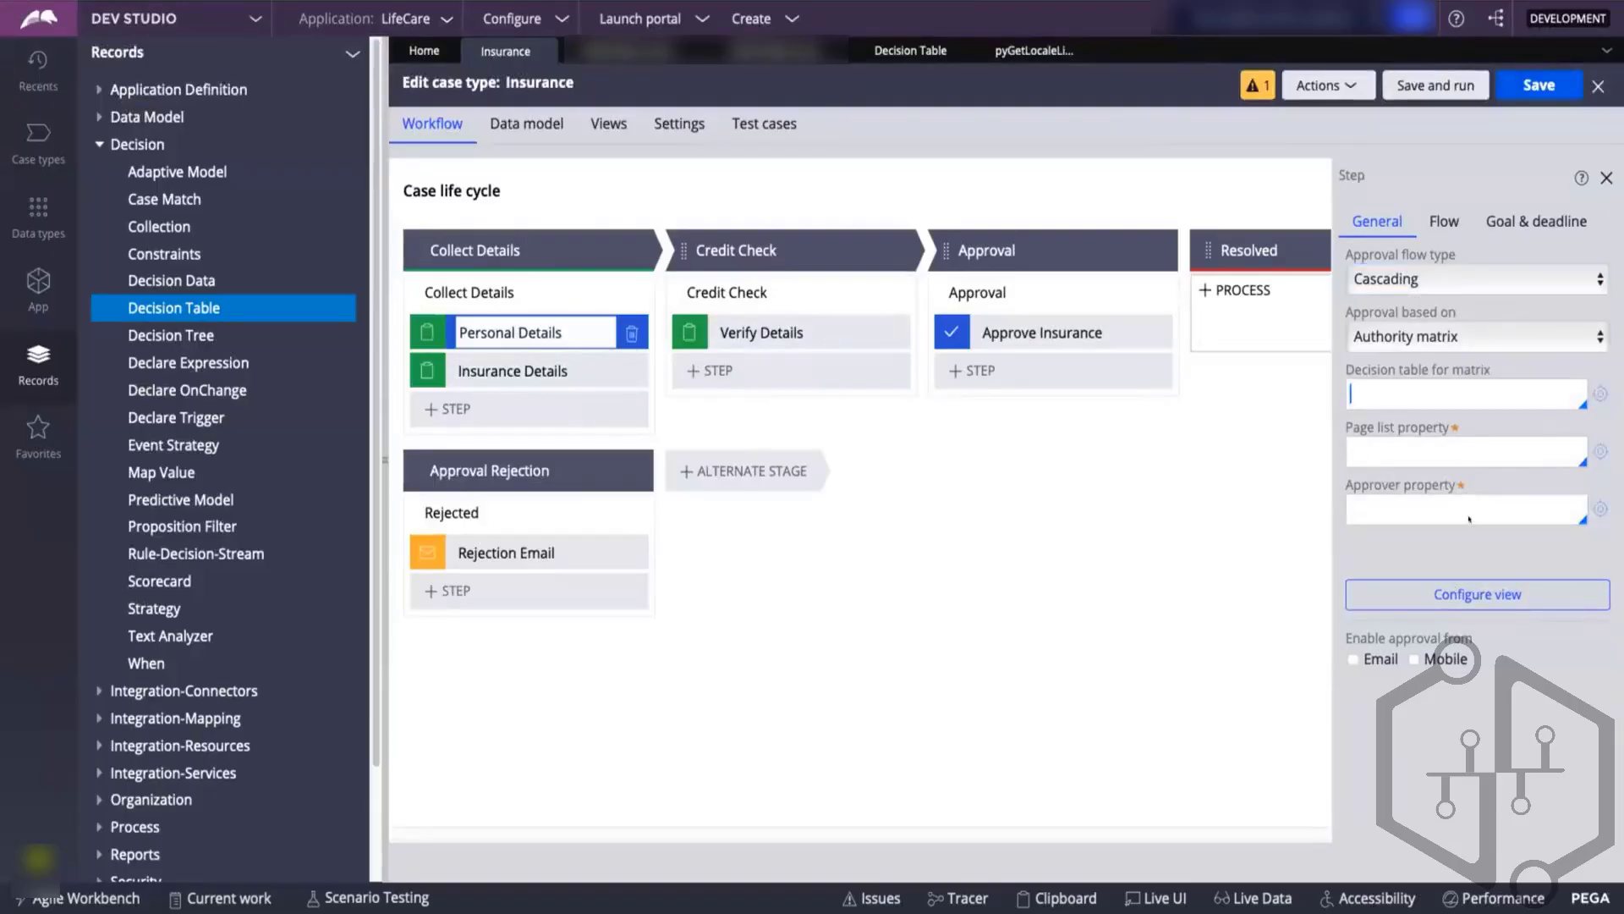
{"action": "left_click", "coordinate": [1418, 435]}
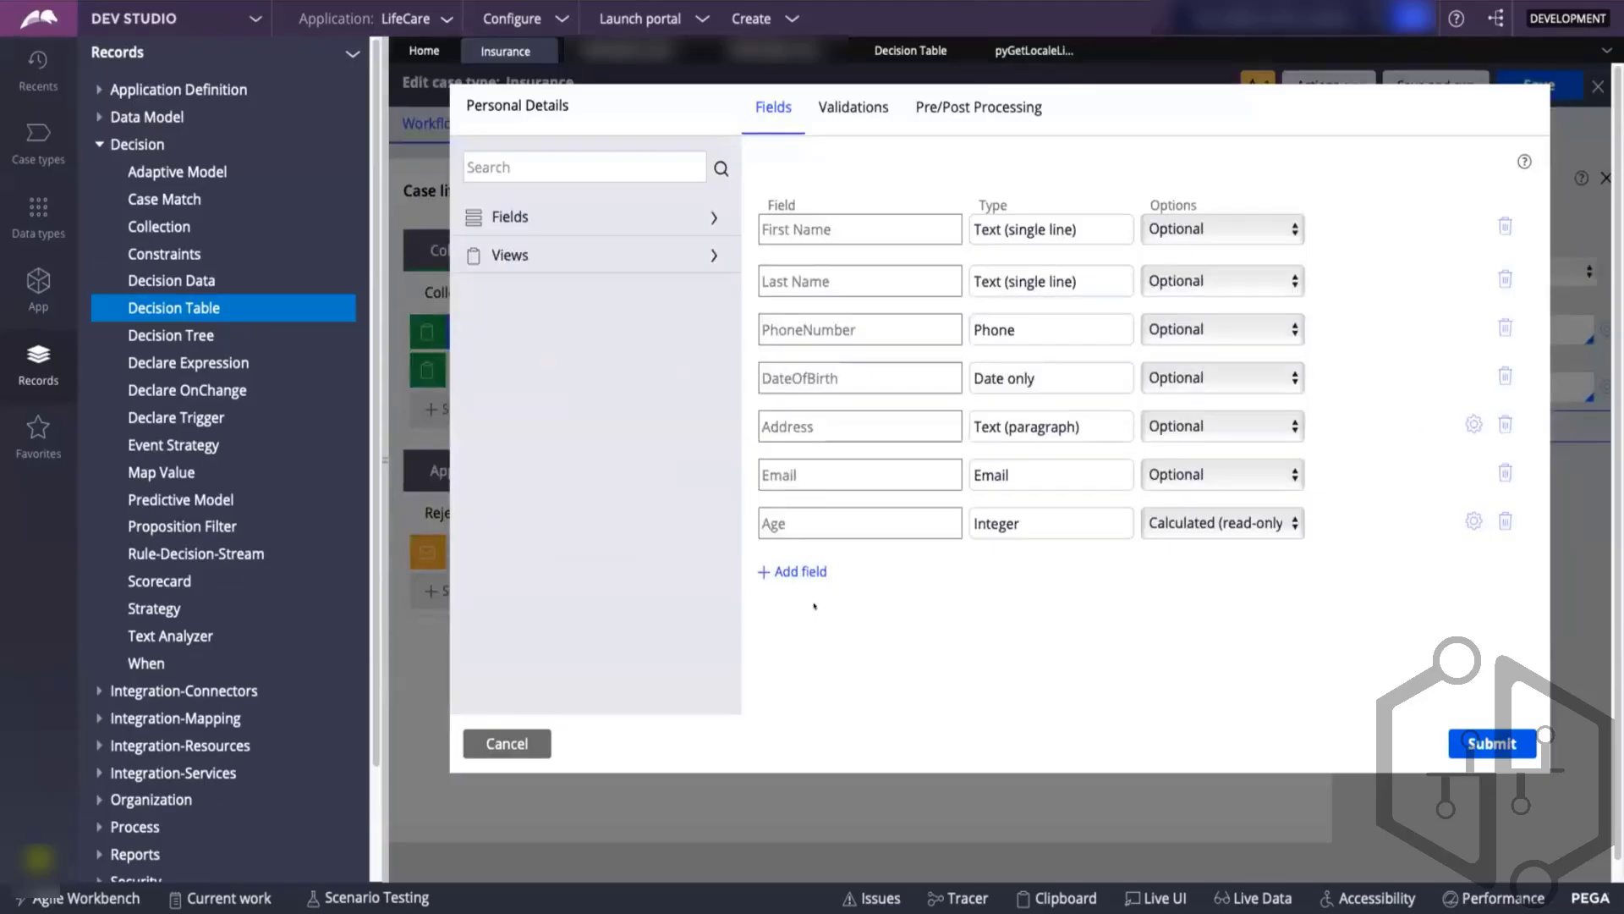
{"action": "left_click", "coordinate": [799, 571]}
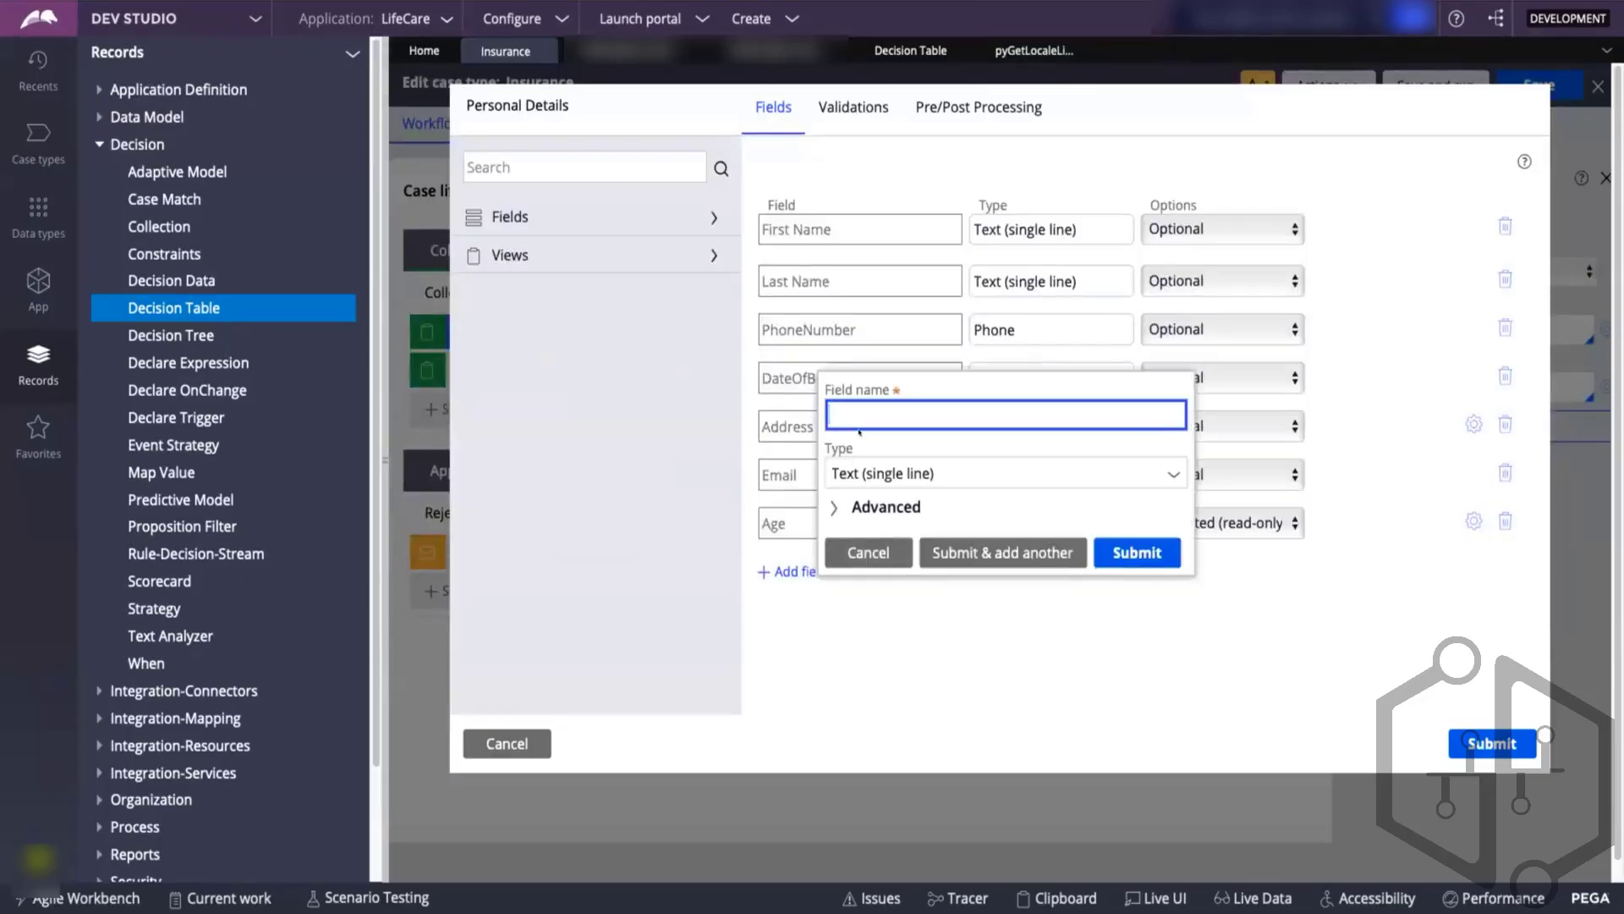
{"action": "type", "text": "Phone"}
{"action": "left_click", "coordinate": [1141, 474]}
{"action": "left_click", "coordinate": [823, 560]}
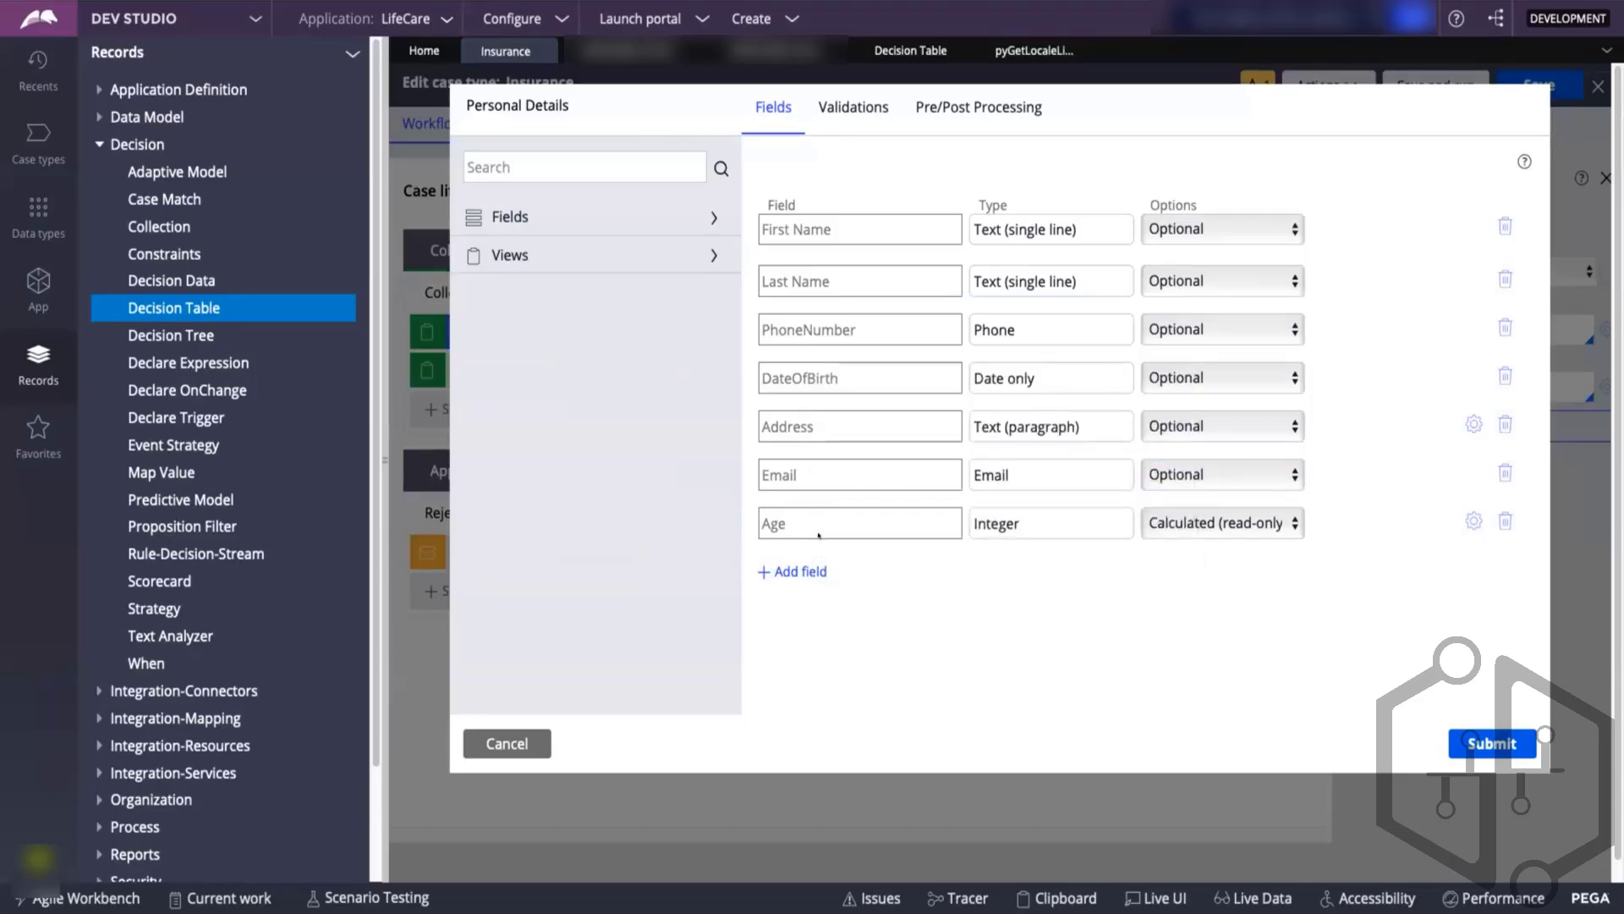
{"action": "left_click", "coordinate": [791, 568]}
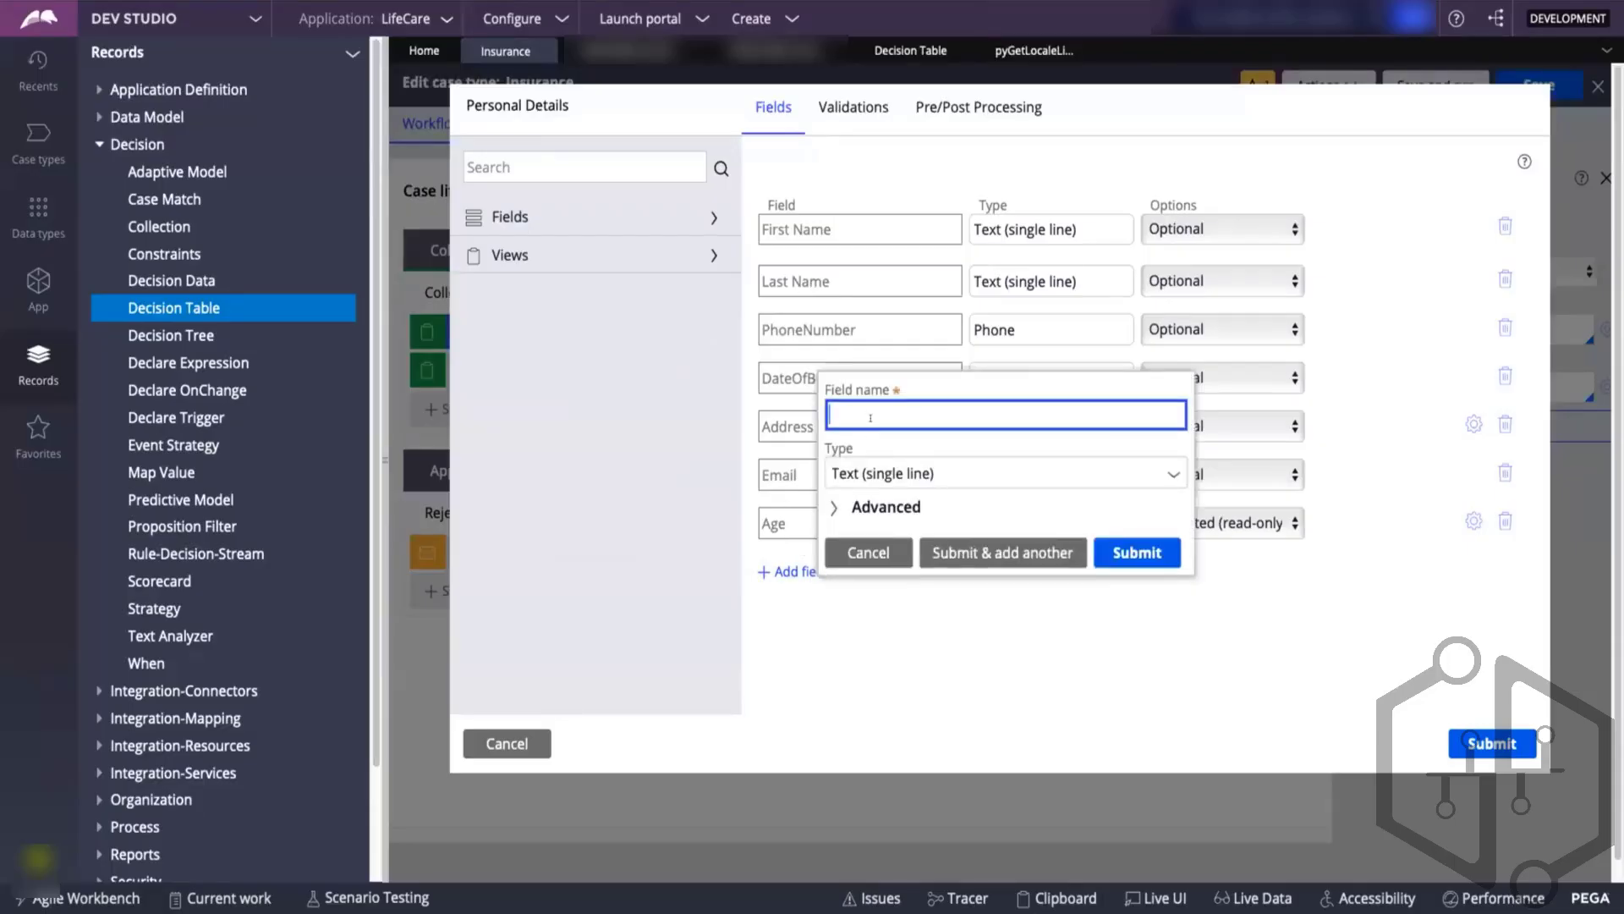
{"action": "type", "text": "A"}
{"action": "key", "text": "BackSpace"}
{"action": "type", "text": "Product"}
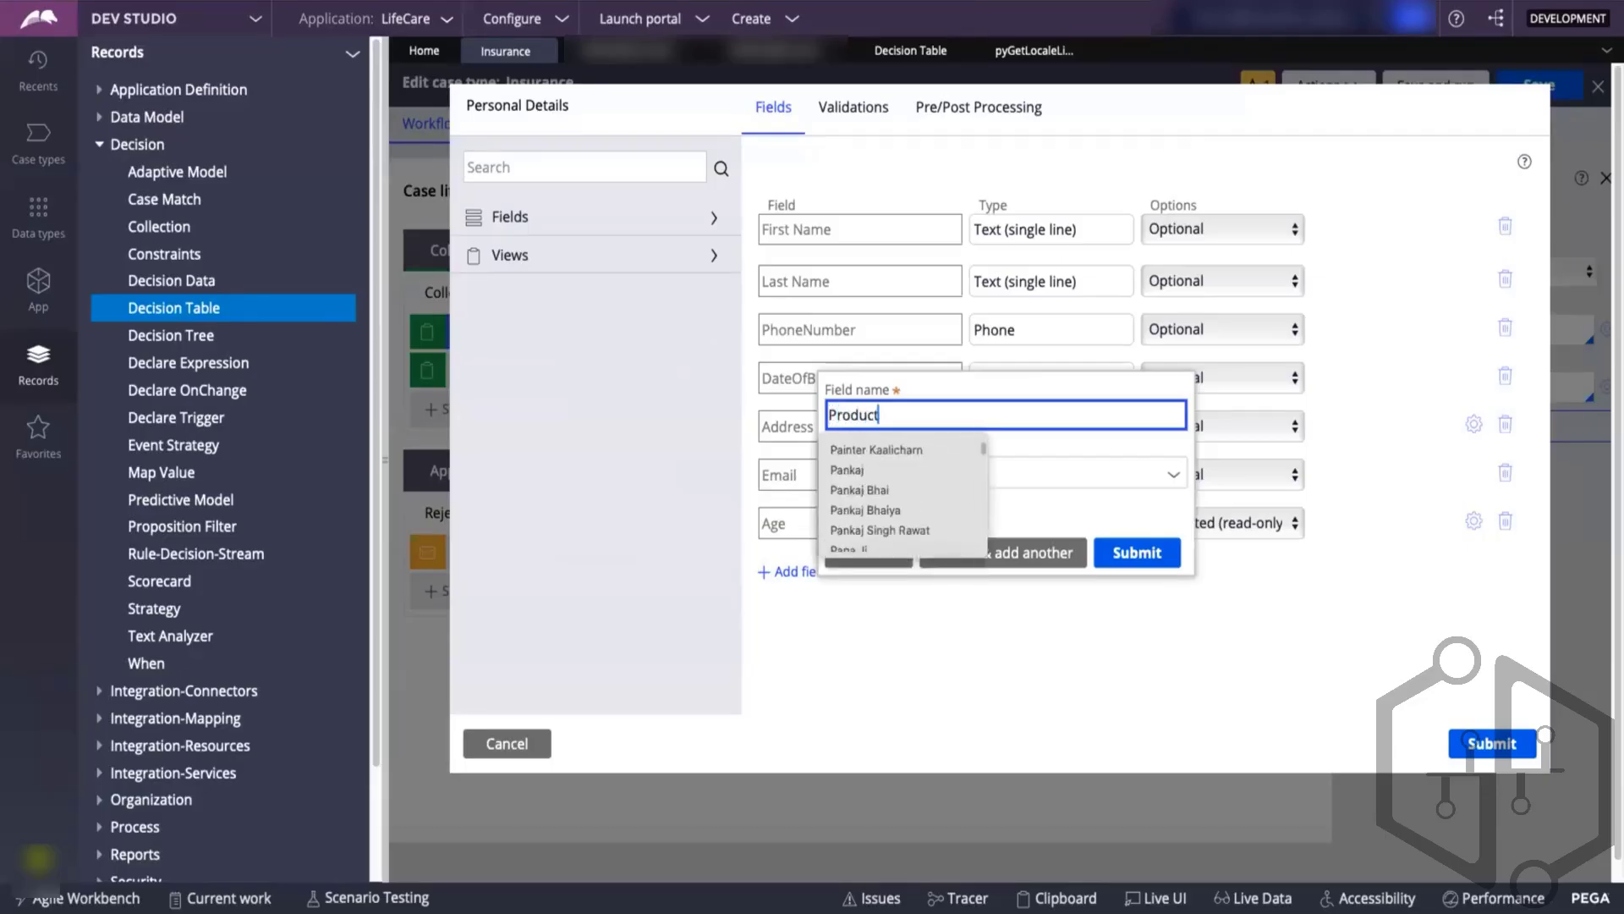
{"action": "left_click", "coordinate": [1085, 447]}
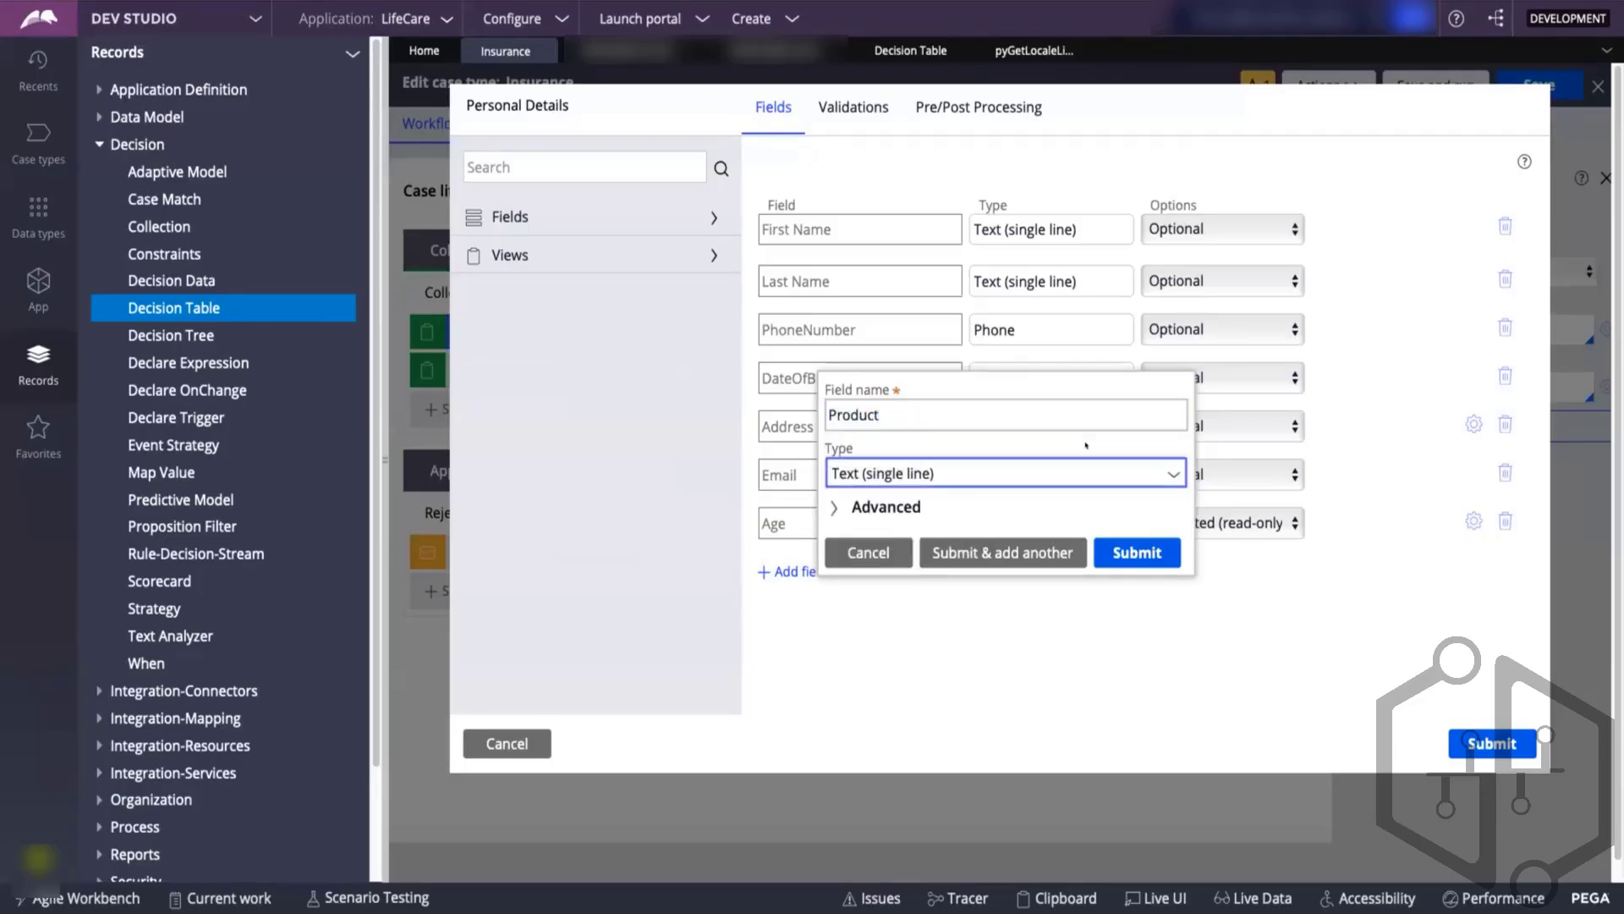
{"action": "left_click", "coordinate": [1145, 461]}
{"action": "left_click", "coordinate": [927, 416]}
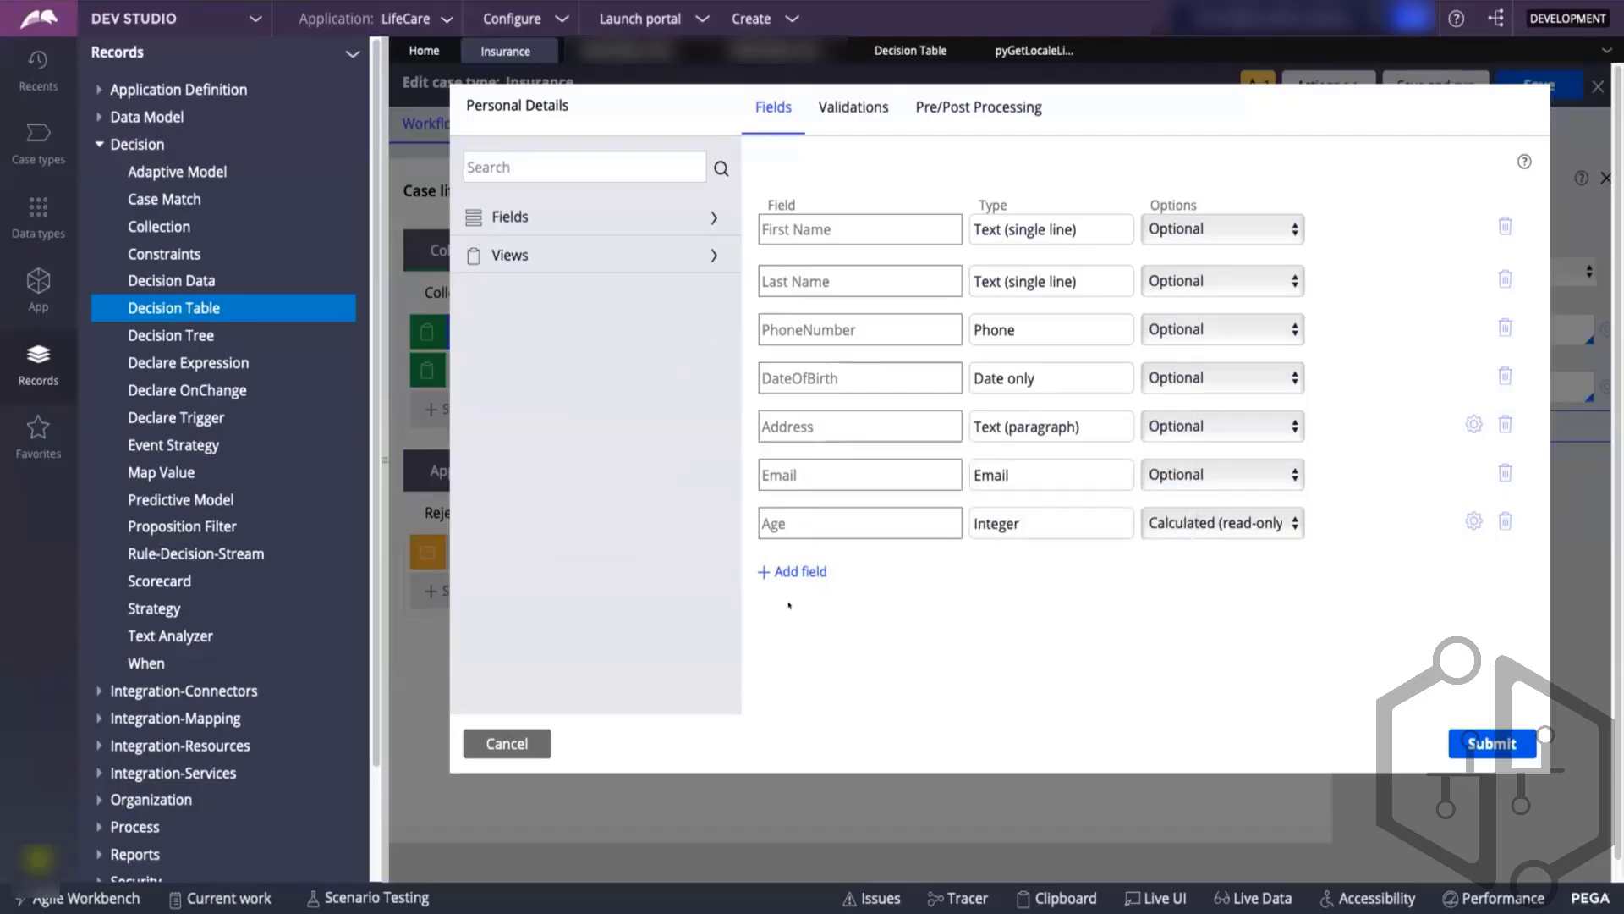
{"action": "left_click", "coordinate": [810, 572]}
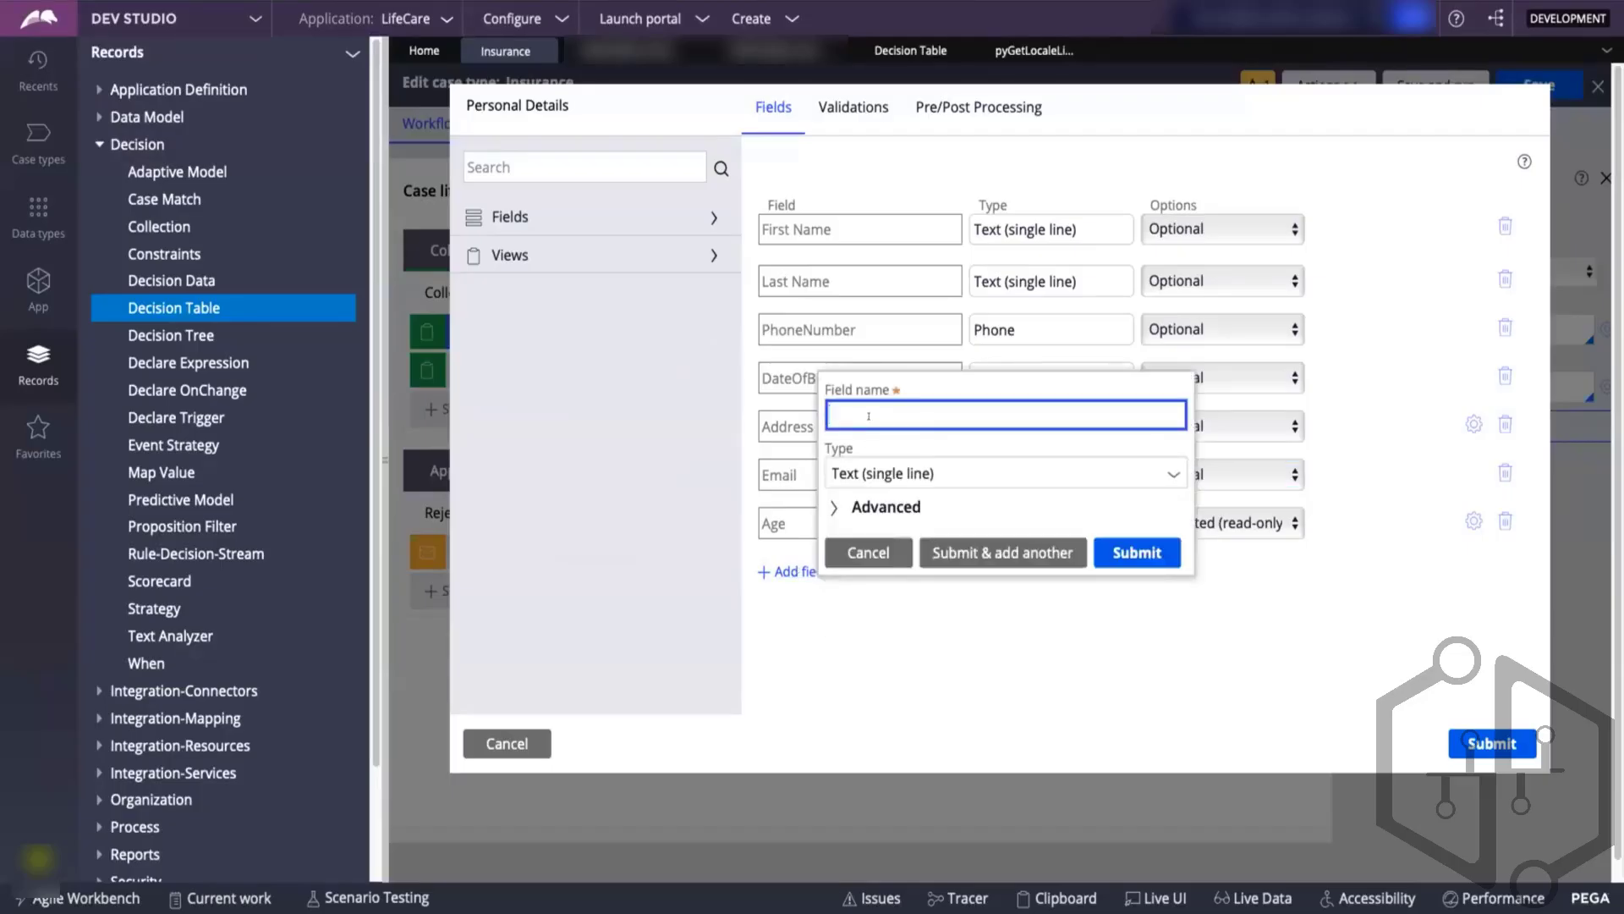
{"action": "type", "text": "Product"}
{"action": "left_click", "coordinate": [945, 473]}
{"action": "left_click", "coordinate": [1155, 475]}
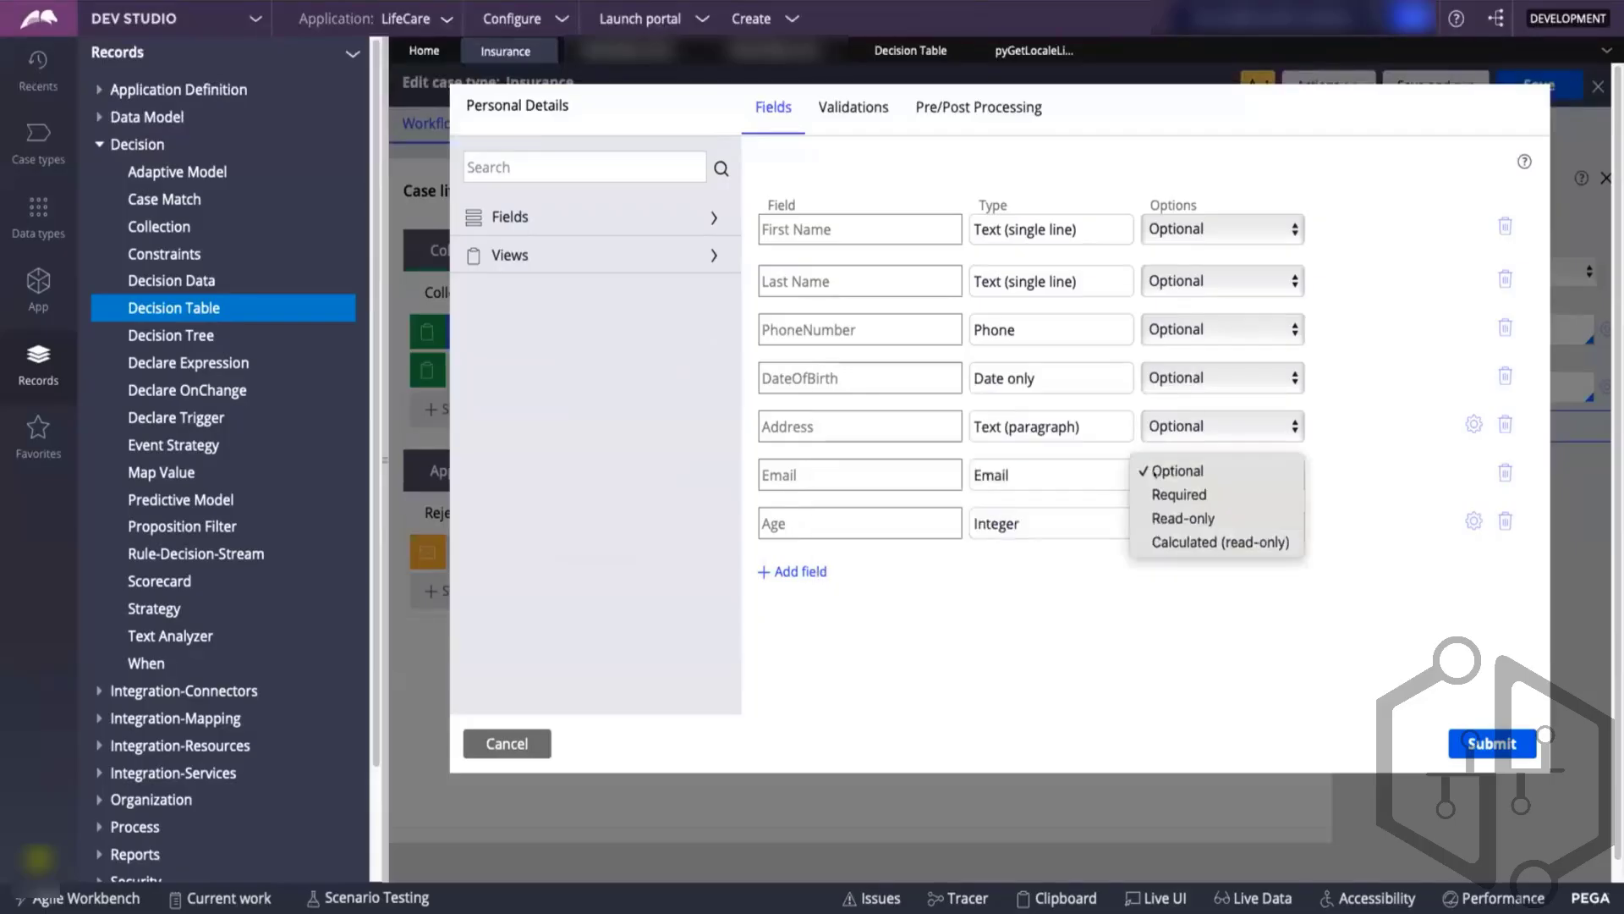
{"action": "left_click", "coordinate": [789, 571]}
- Start a new Product field in the Personal Details view and set its type to Picklist
{"action": "left_click", "coordinate": [789, 571]}
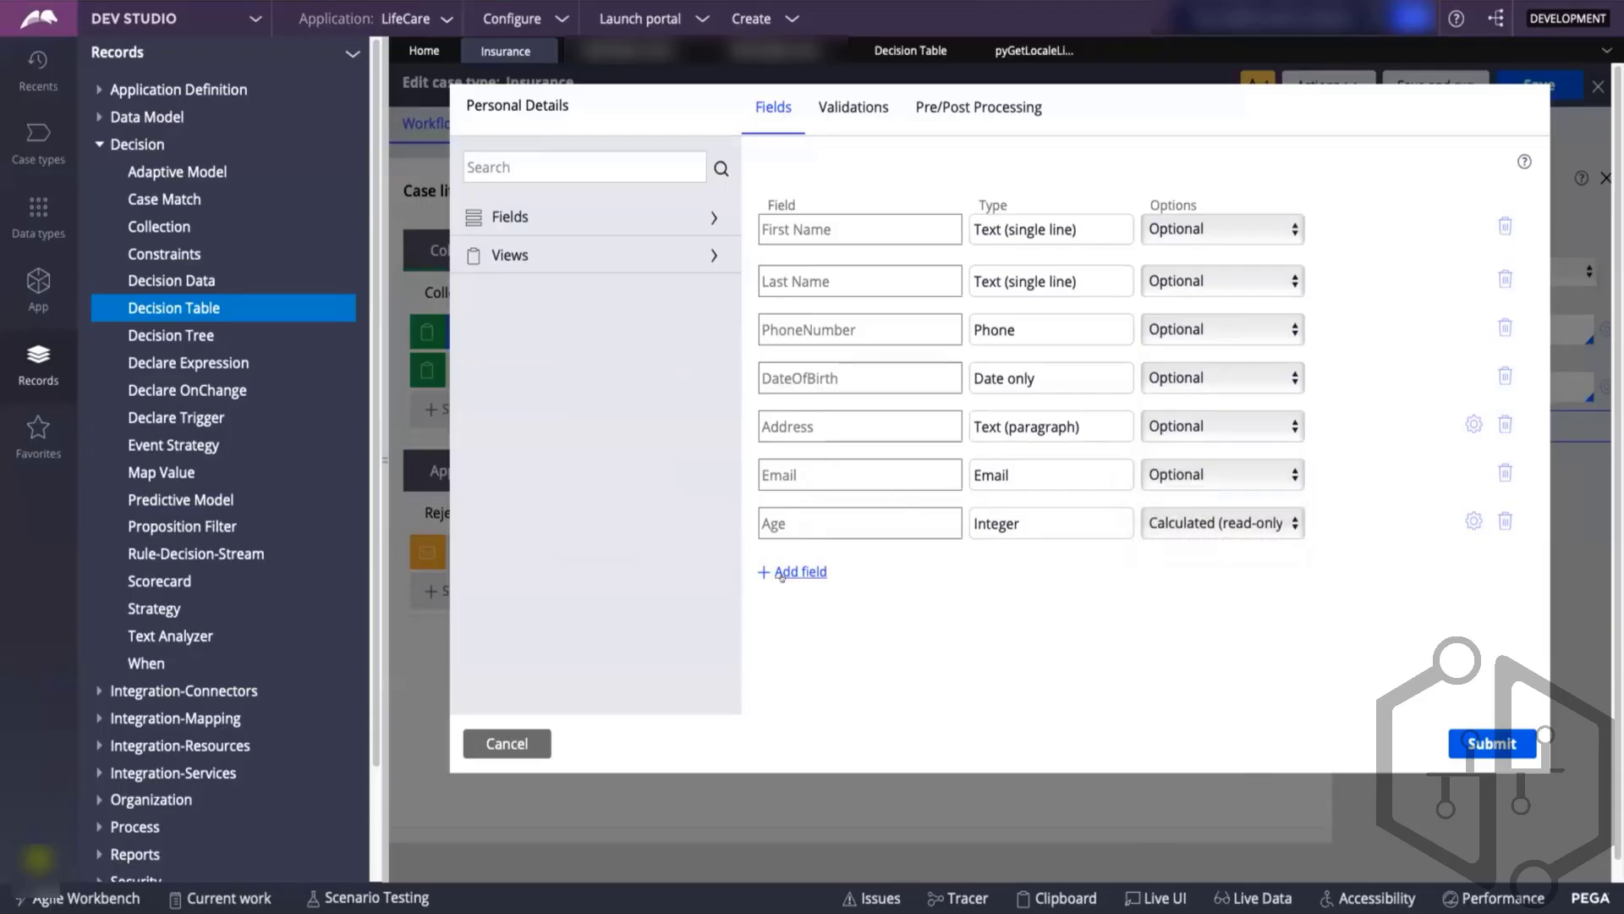
{"action": "type", "text": "Product"}
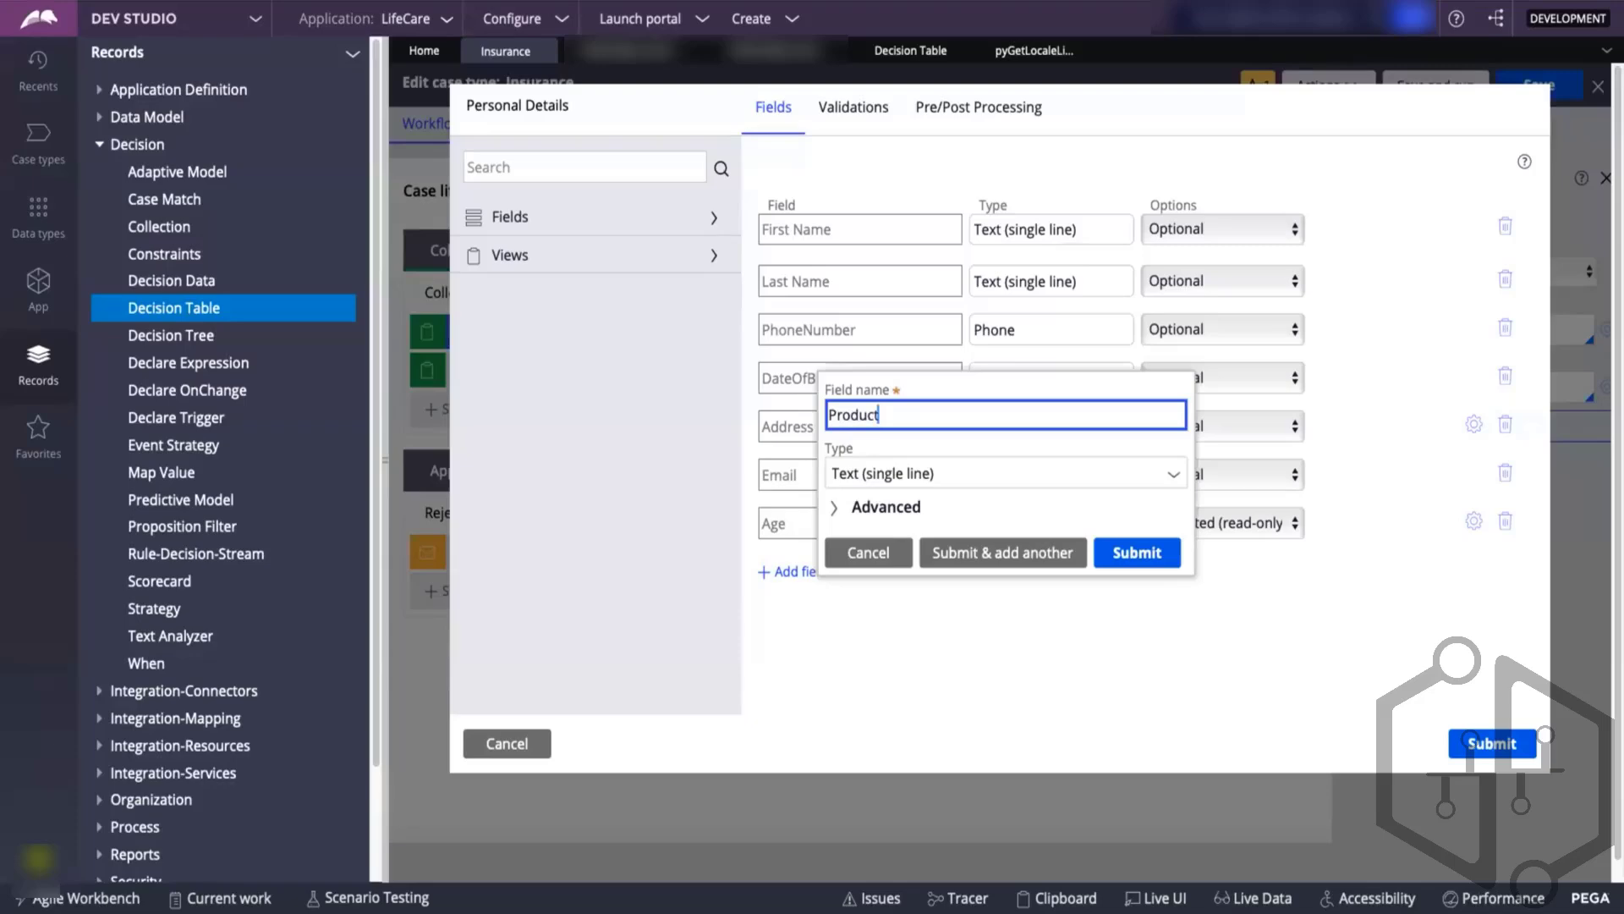
{"action": "left_click", "coordinate": [944, 470]}
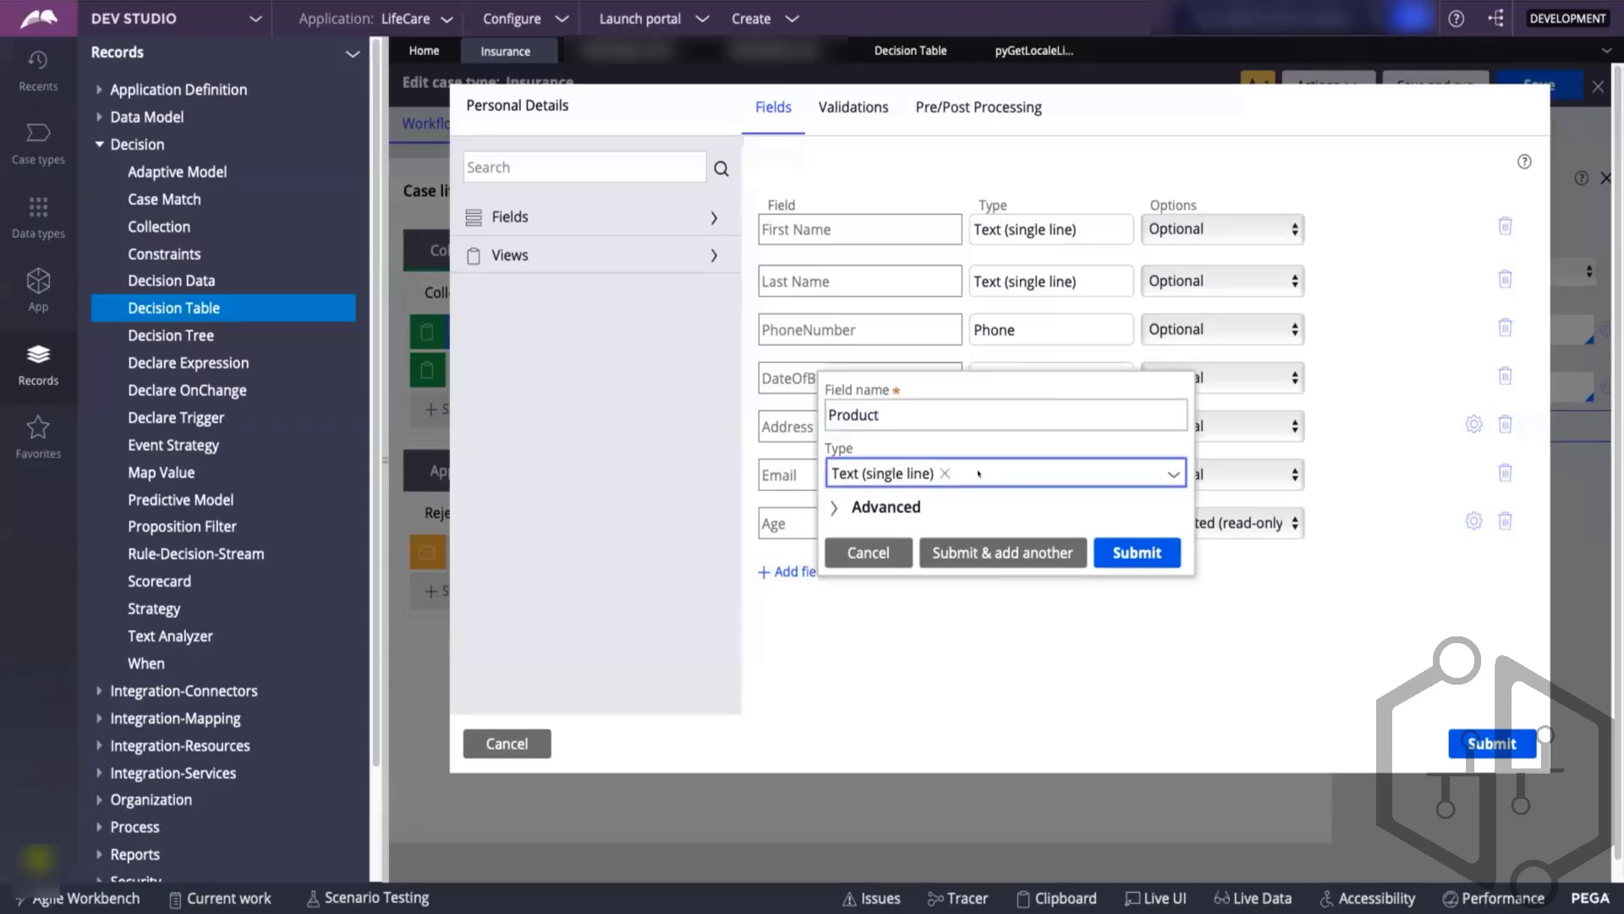
{"action": "left_click", "coordinate": [1169, 474]}
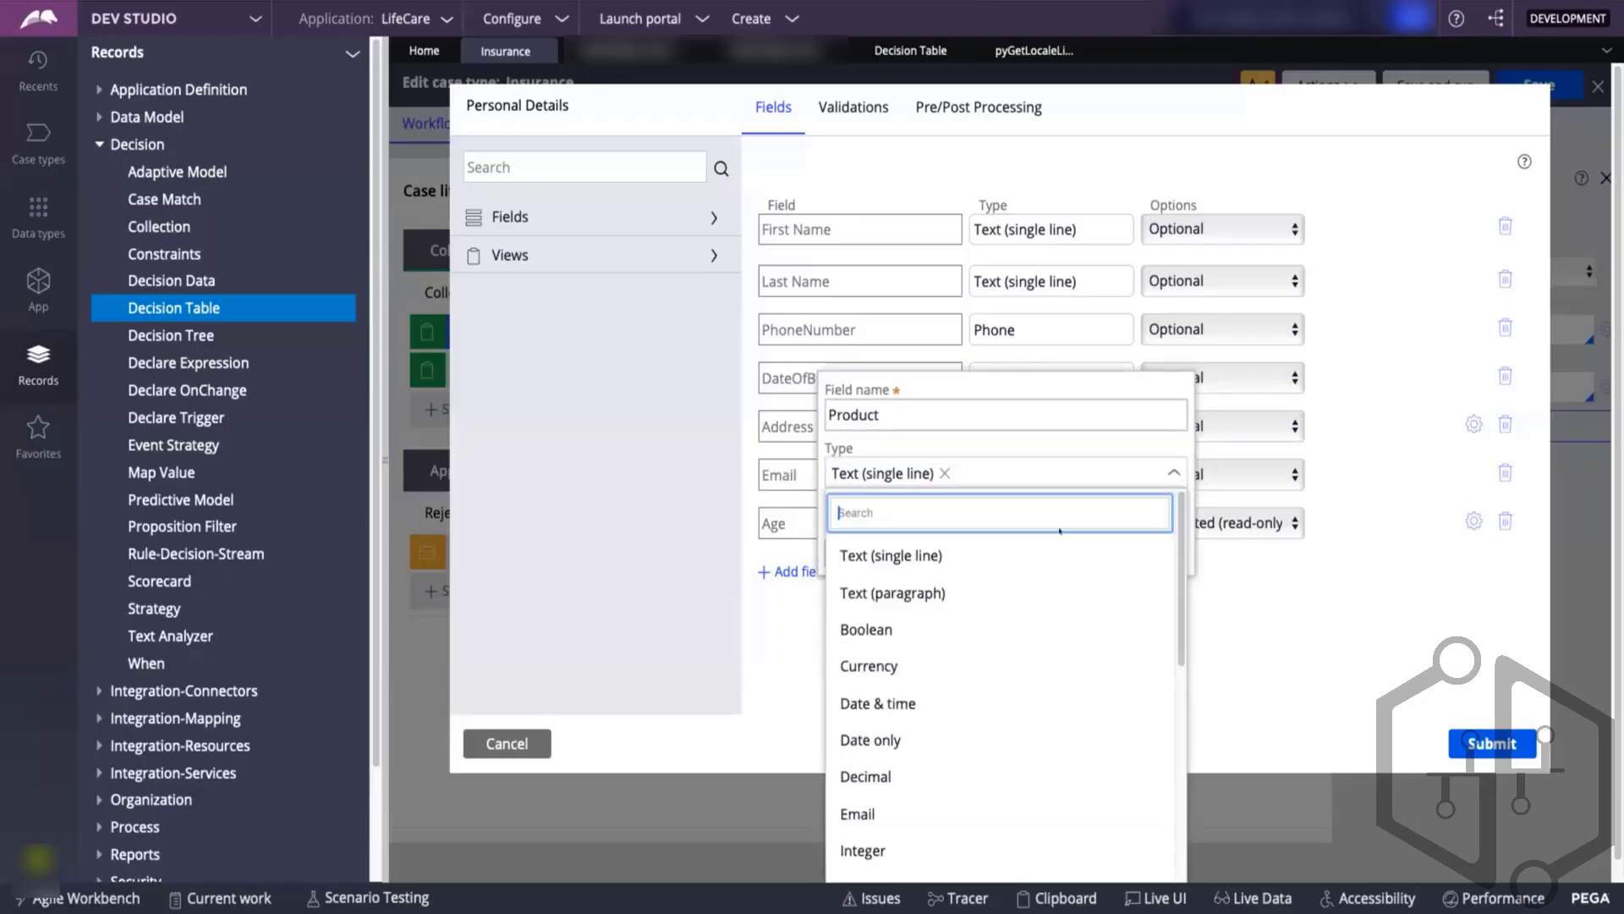
{"action": "scroll", "coordinate": [871, 711], "scroll_direction": "down", "scroll_amount": 1}
{"action": "scroll", "coordinate": [874, 624], "scroll_direction": "down", "scroll_amount": 1}
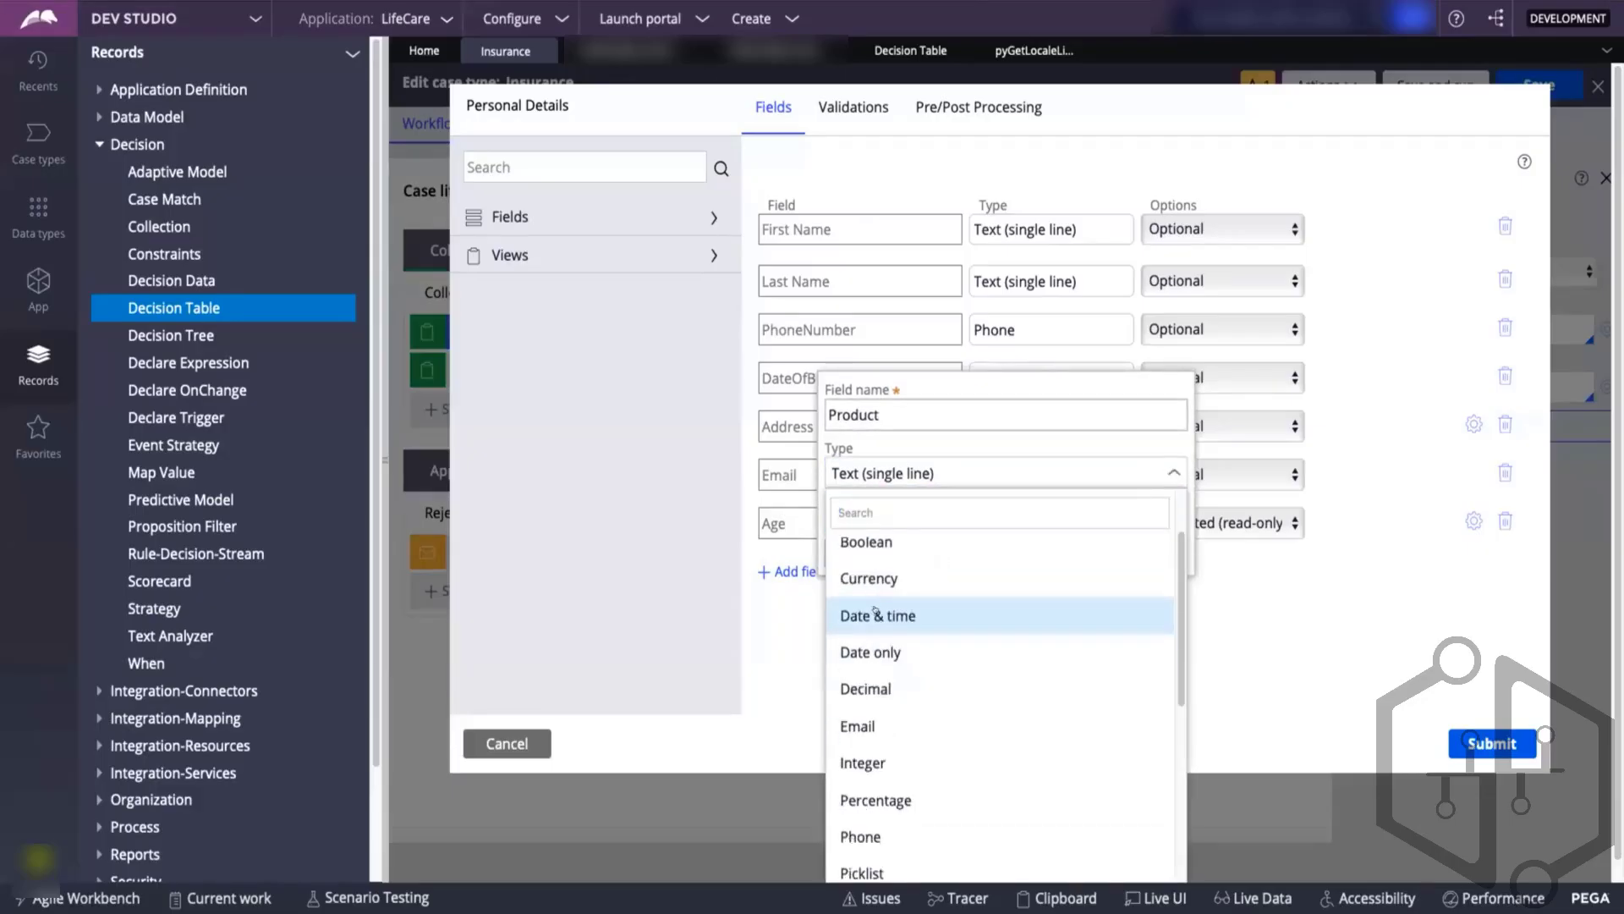
{"action": "left_click", "coordinate": [872, 857]}
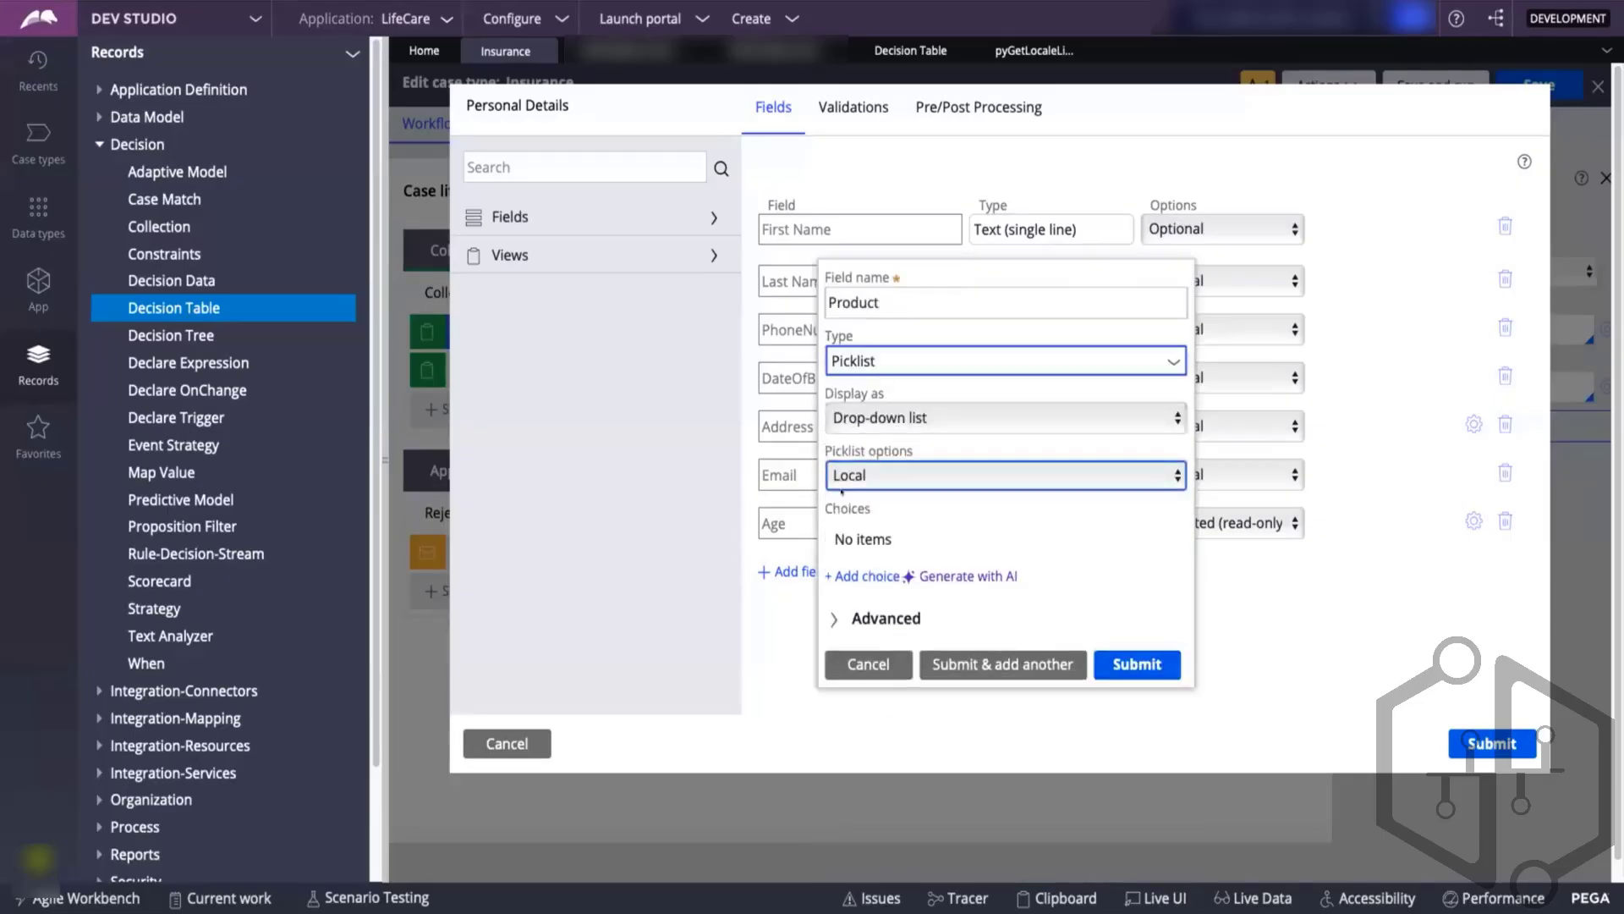
- Add a local choice to the Product picklist and enter APPLE in capitals as its text
{"action": "left_click", "coordinate": [854, 574]}
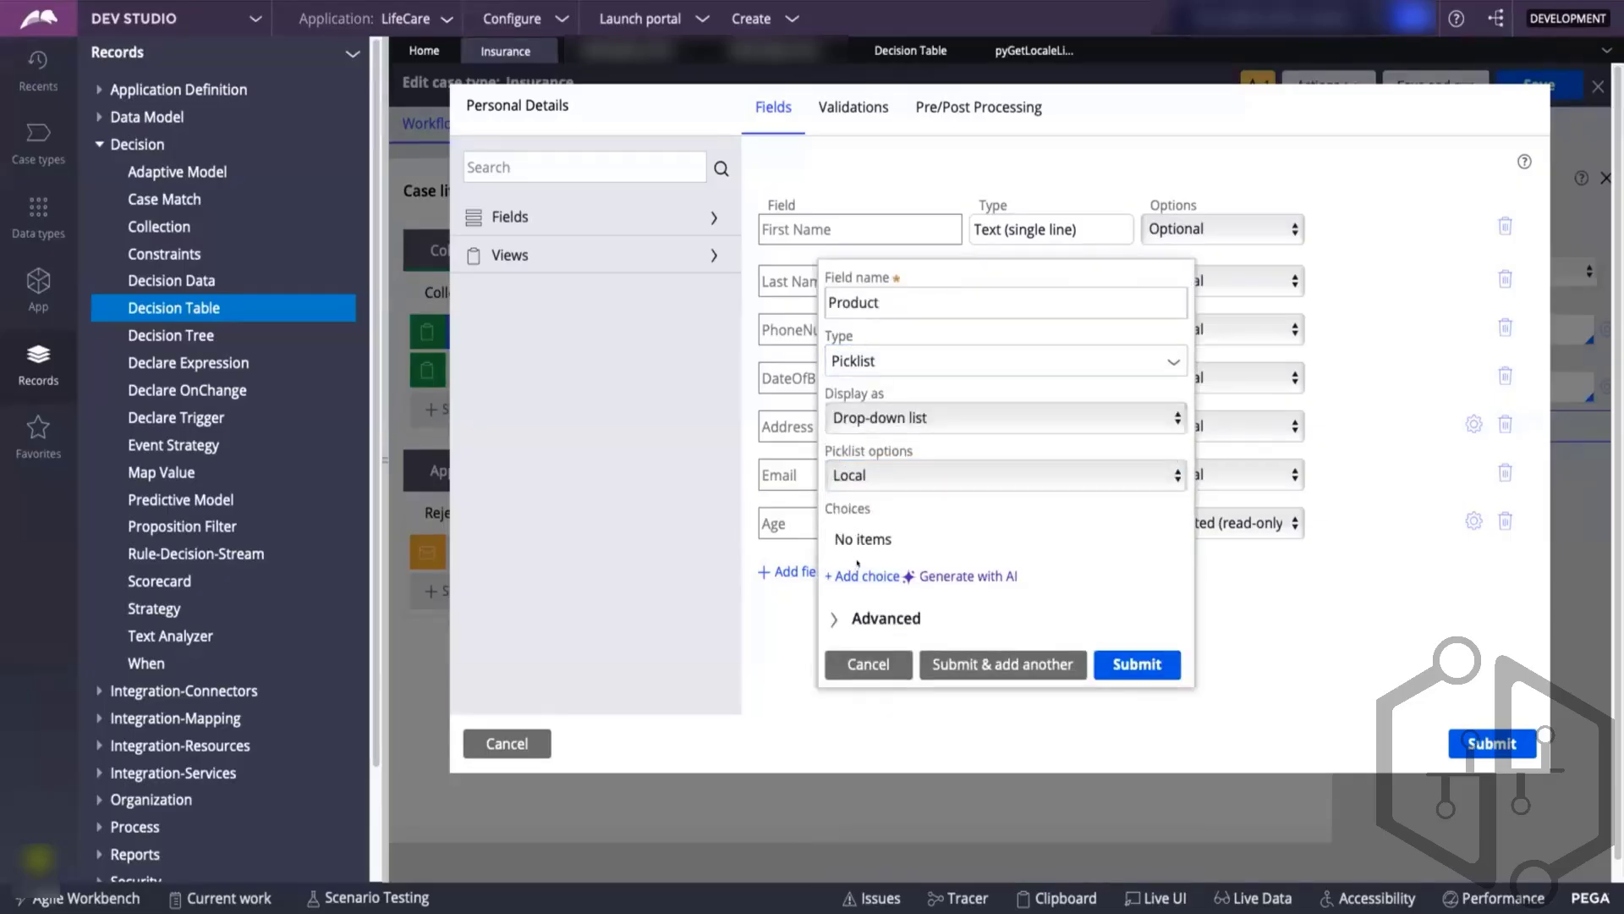
{"action": "type", "text": "APple"}
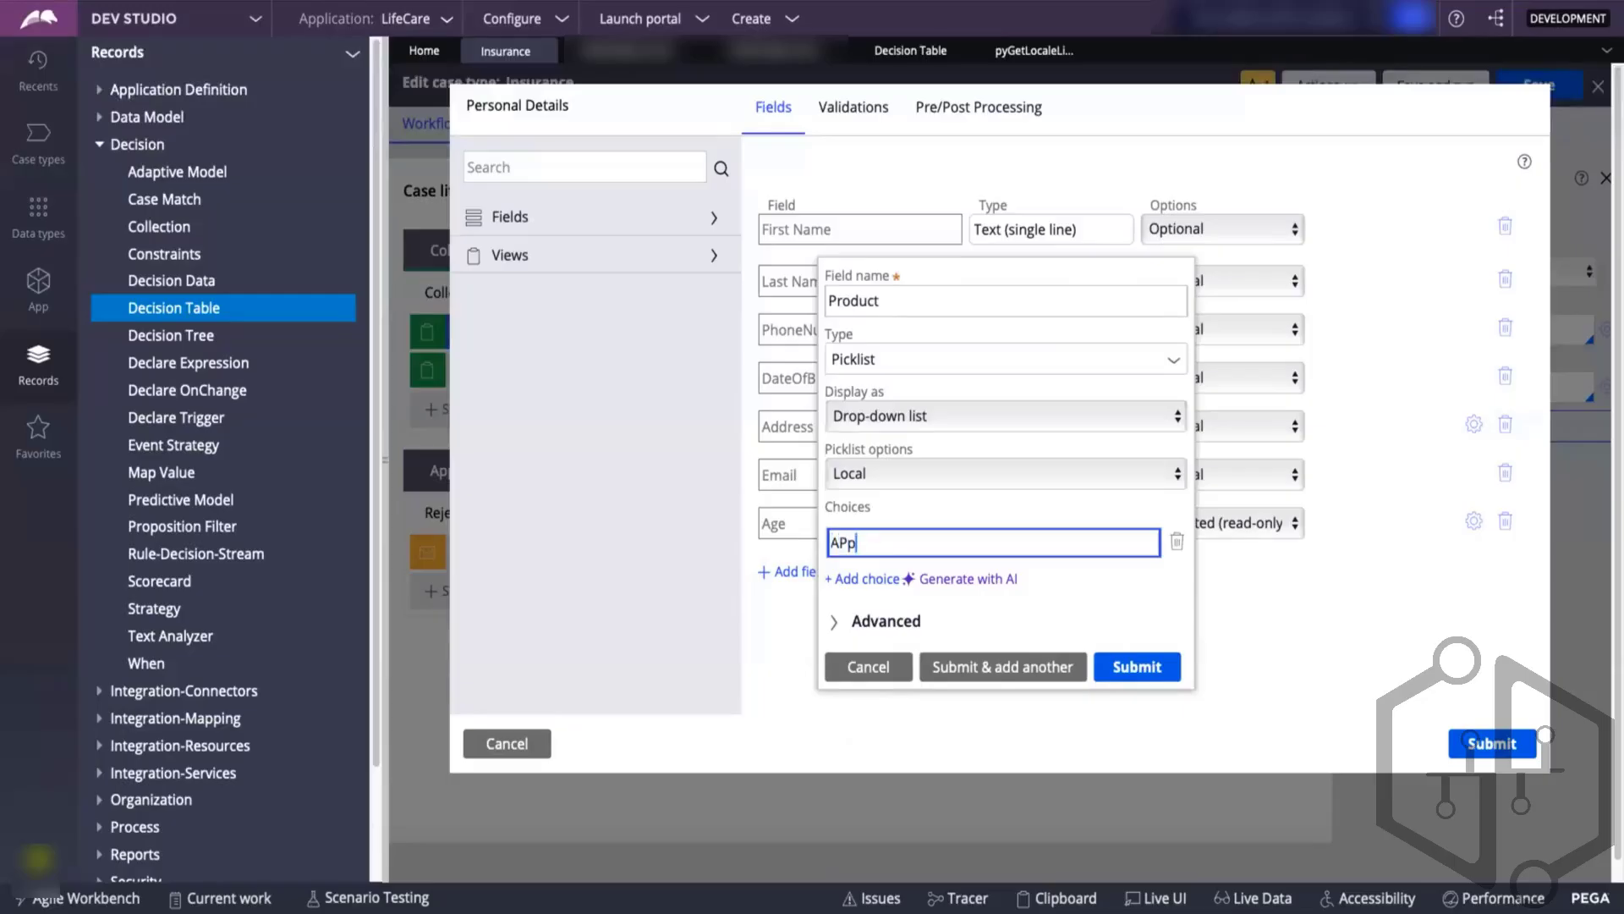
{"action": "key", "text": "BackSpace"}
{"action": "key", "text": "BackSpace"}
{"action": "key", "text": "BackSpace"}
{"action": "key", "text": "Caps_Lock"}
{"action": "type", "text": "PLE"}
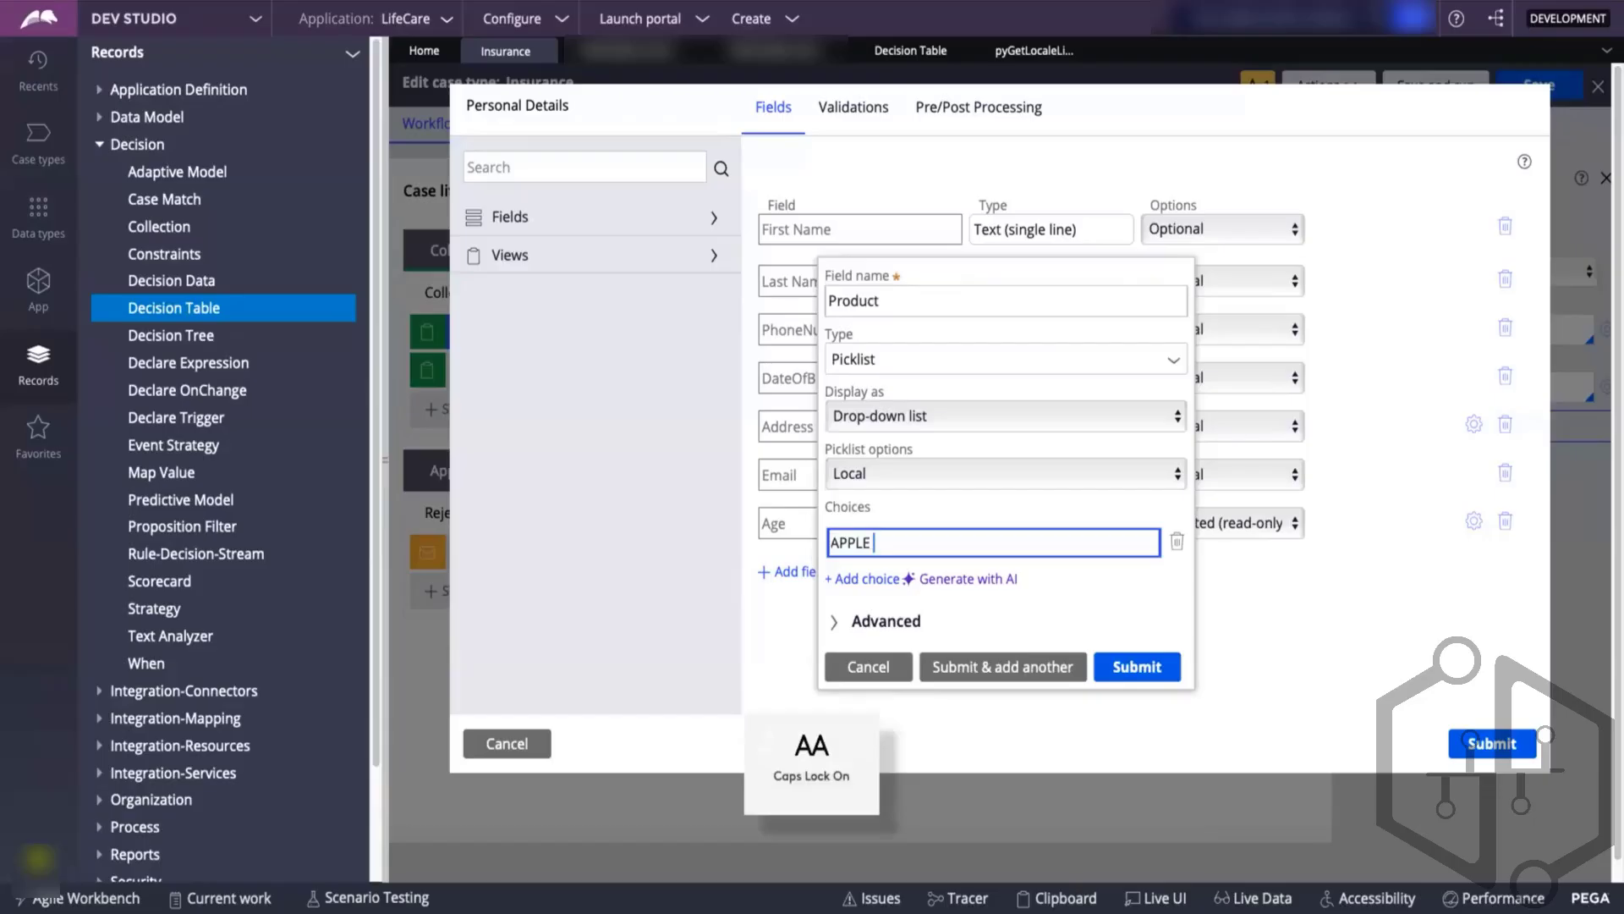
- Complete the Product picklist's choice as APPLE IPHONE and submit the new field
{"action": "type", "text": "IPO"}
{"action": "key", "text": "BackSpace"}
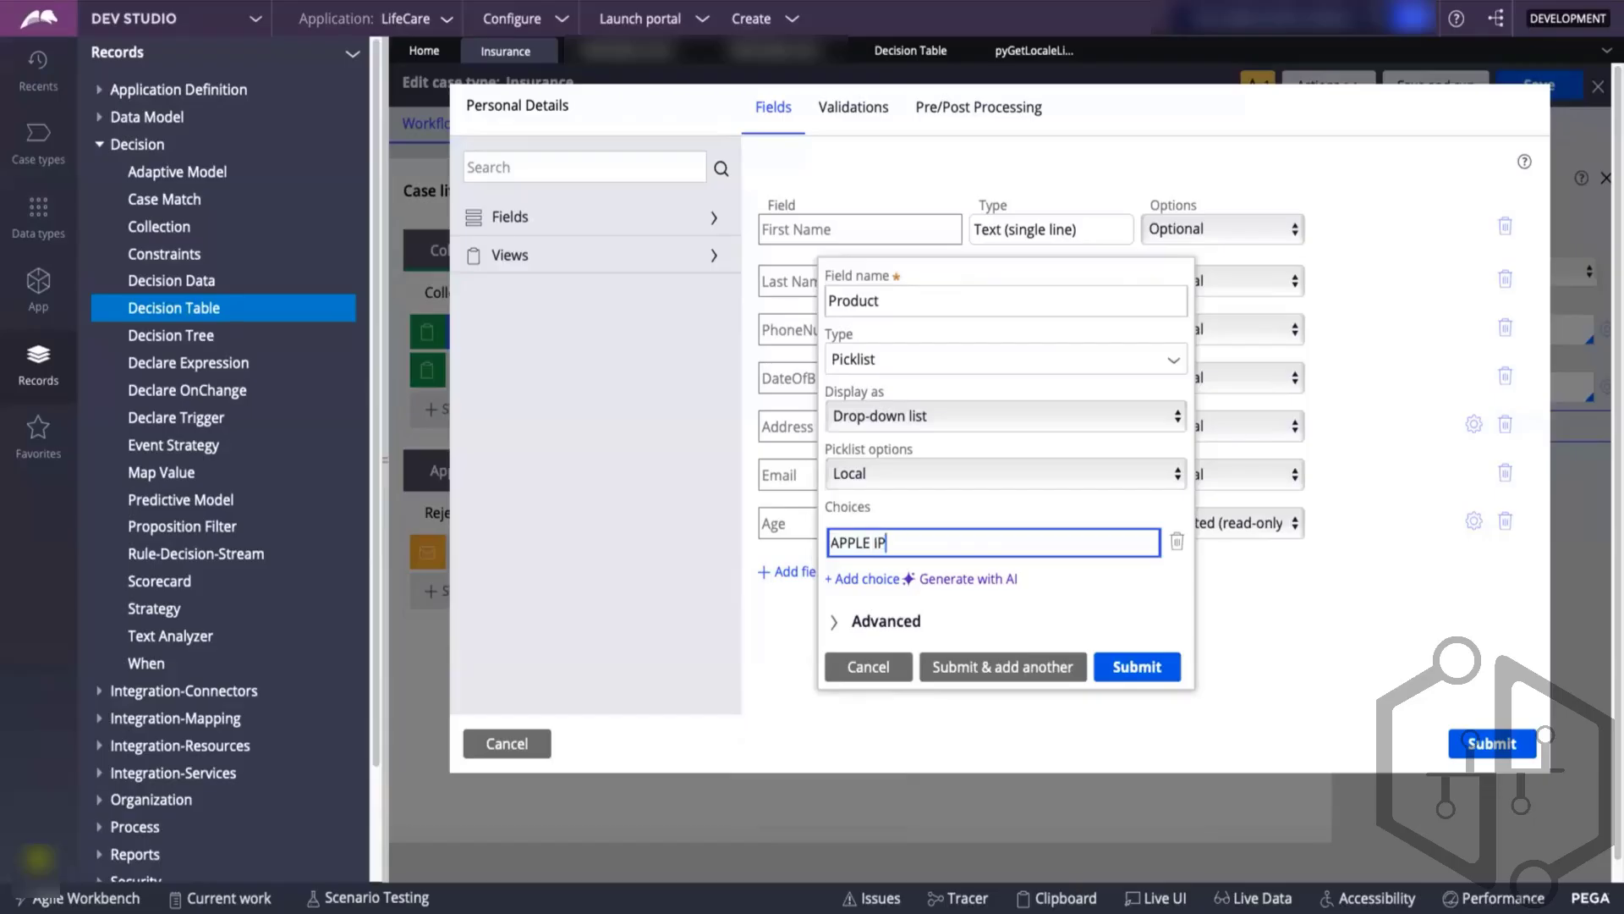
{"action": "type", "text": "HONE"}
{"action": "left_click", "coordinate": [1131, 668]}
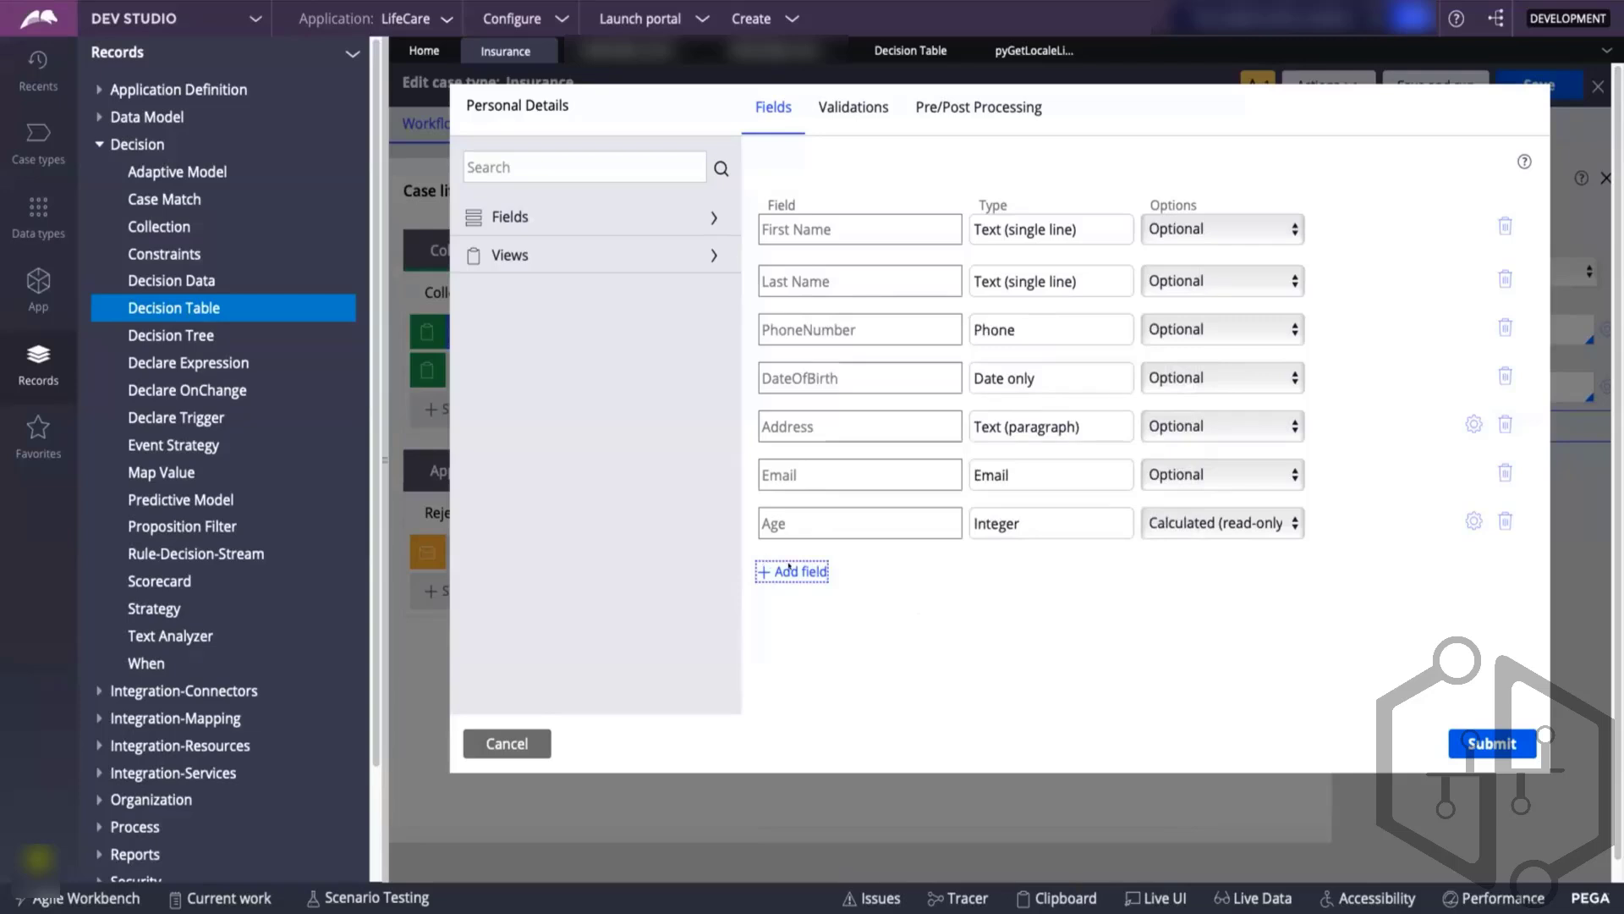
- Add another field named Model to the Personal Details view and set its type to Picklist
{"action": "left_click", "coordinate": [792, 618]}
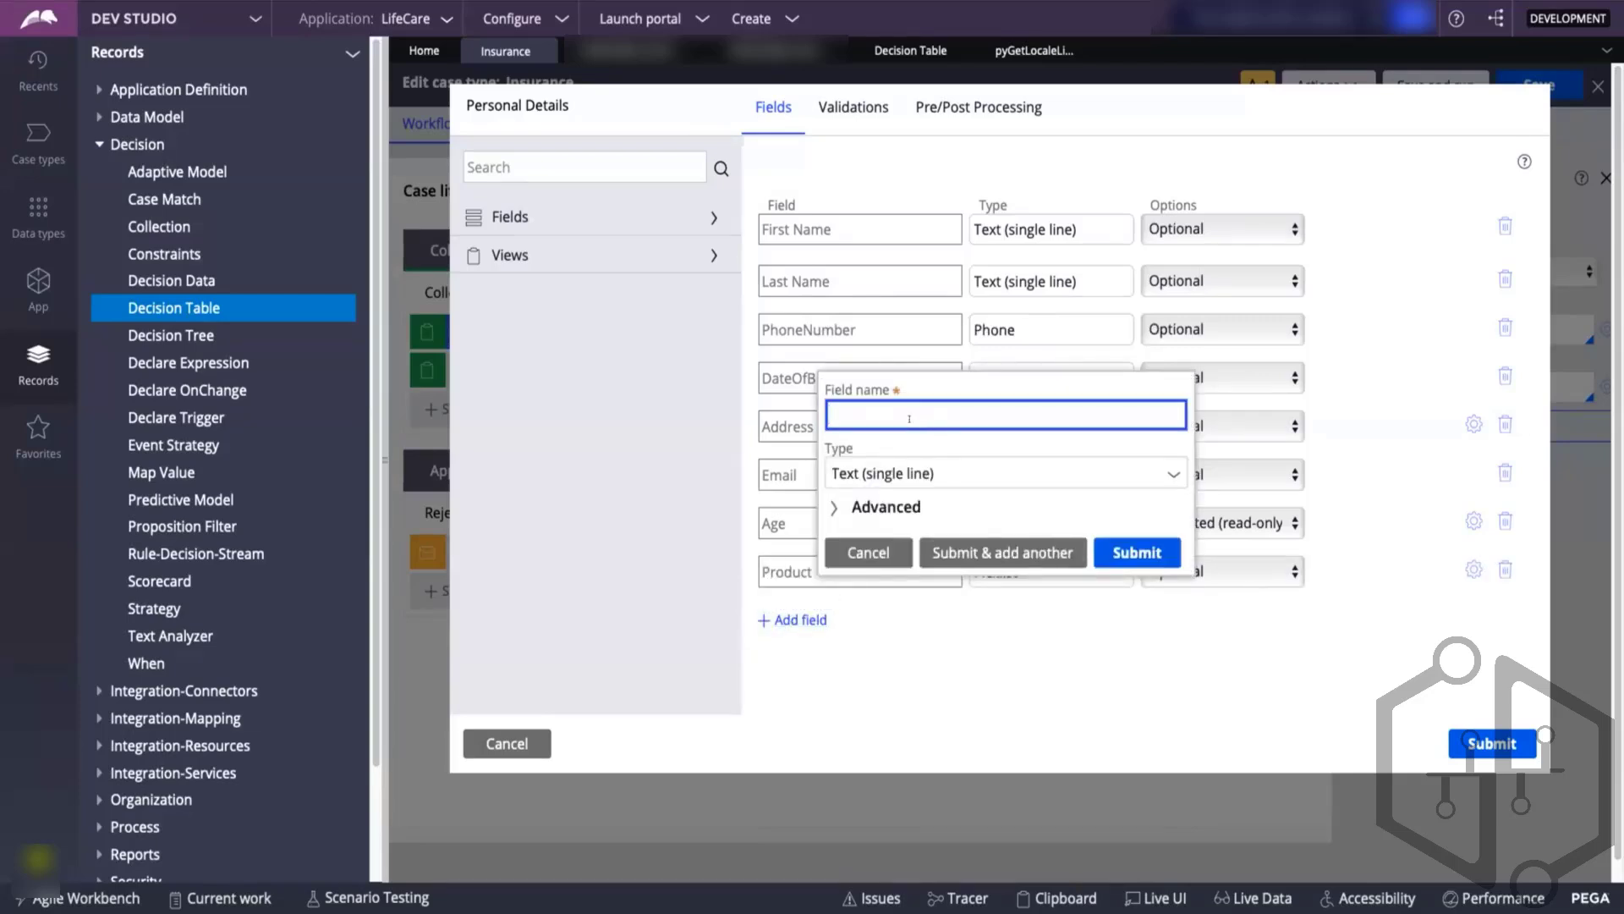
{"action": "type", "text": "MODEL"}
{"action": "key", "text": "BackSpace"}
{"action": "key", "text": "BackSpace"}
{"action": "key", "text": "BackSpace"}
{"action": "key", "text": "BackSpace"}
{"action": "key", "text": "BackSpace"}
{"action": "key", "text": "Caps_Lock"}
{"action": "type", "text": "Model"}
{"action": "left_click", "coordinate": [1163, 475]}
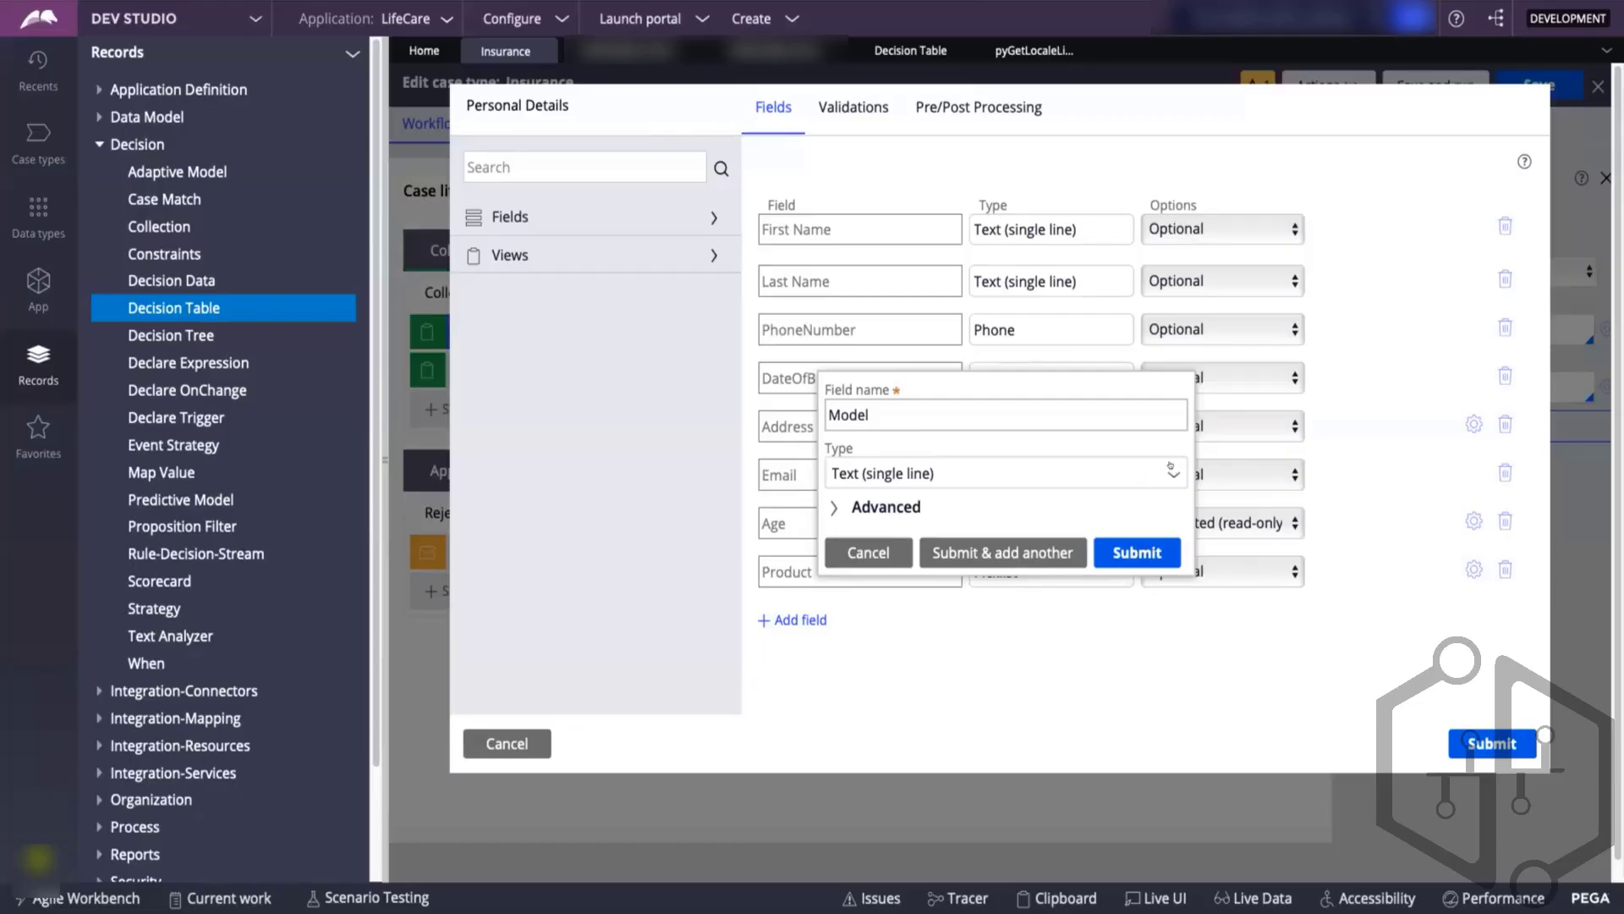
{"action": "left_click", "coordinate": [1171, 470]}
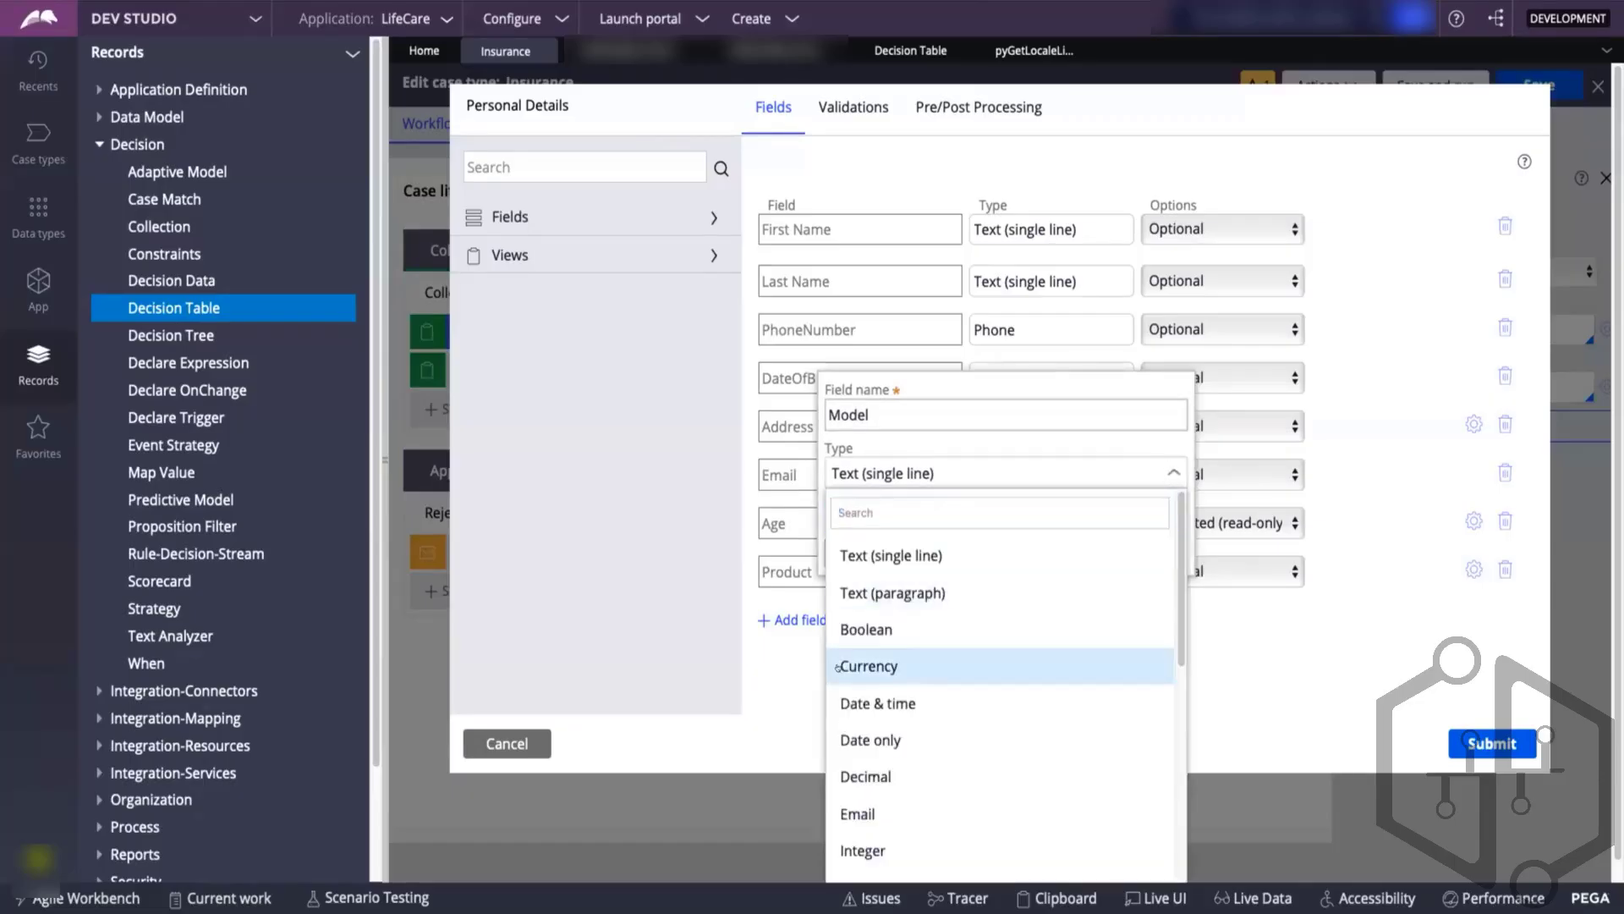
{"action": "scroll", "coordinate": [917, 698], "scroll_direction": "down", "scroll_amount": 3}
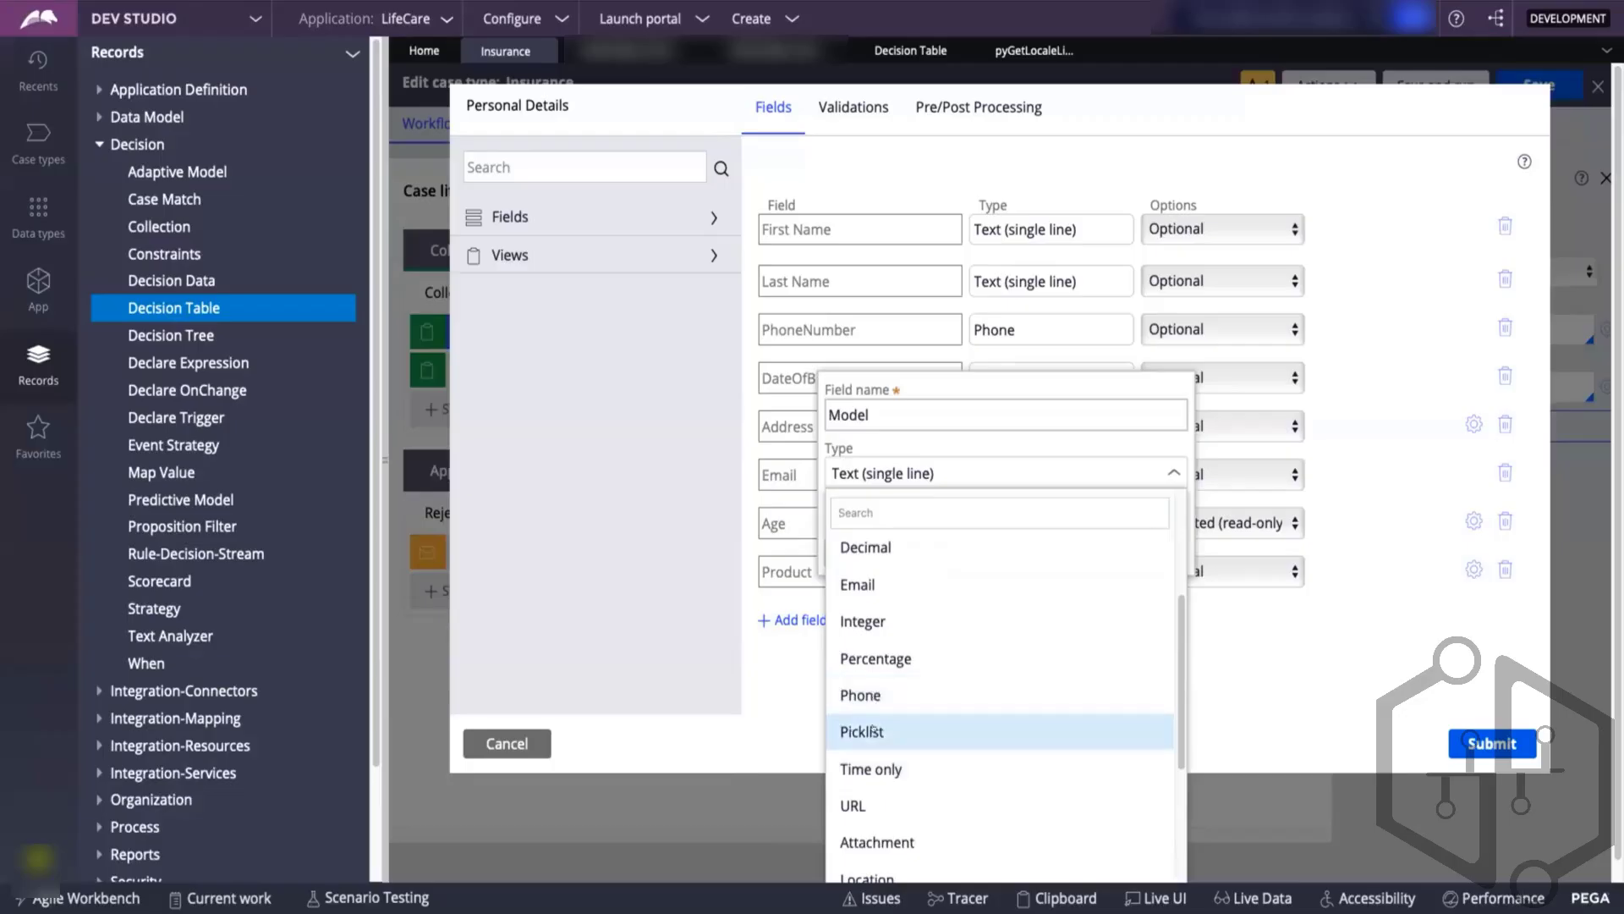
{"action": "left_click", "coordinate": [914, 732]}
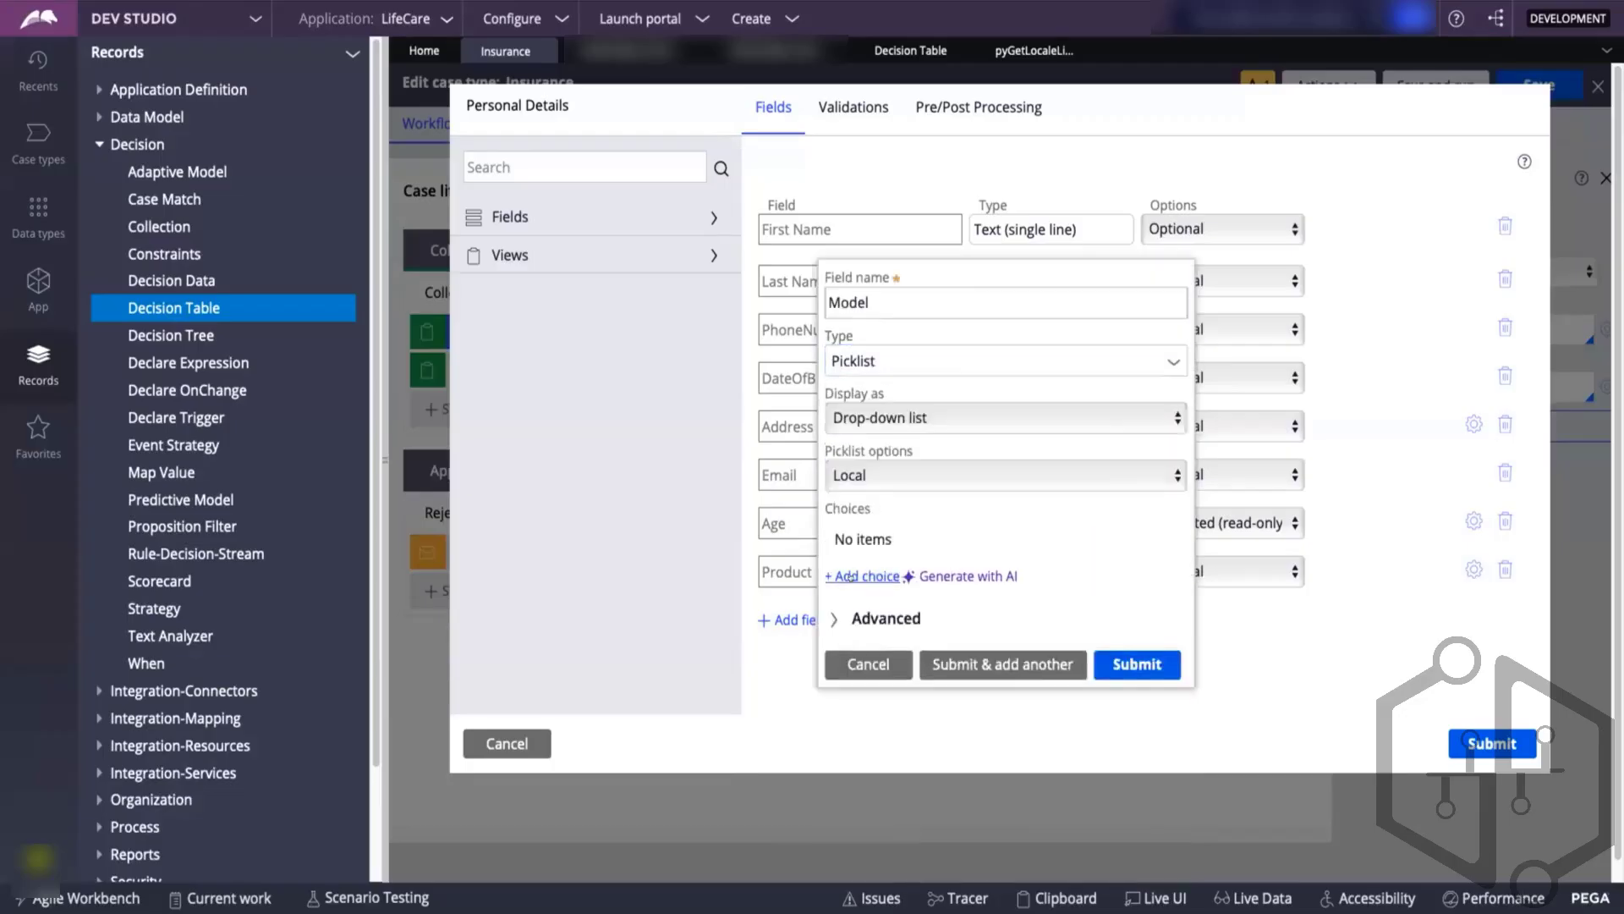
- Give the Model picklist the choices 128GB, 256GB and 512GB, then submit the field and the Personal Details view
{"action": "left_click", "coordinate": [859, 576]}
{"action": "type", "text": "128GB"}
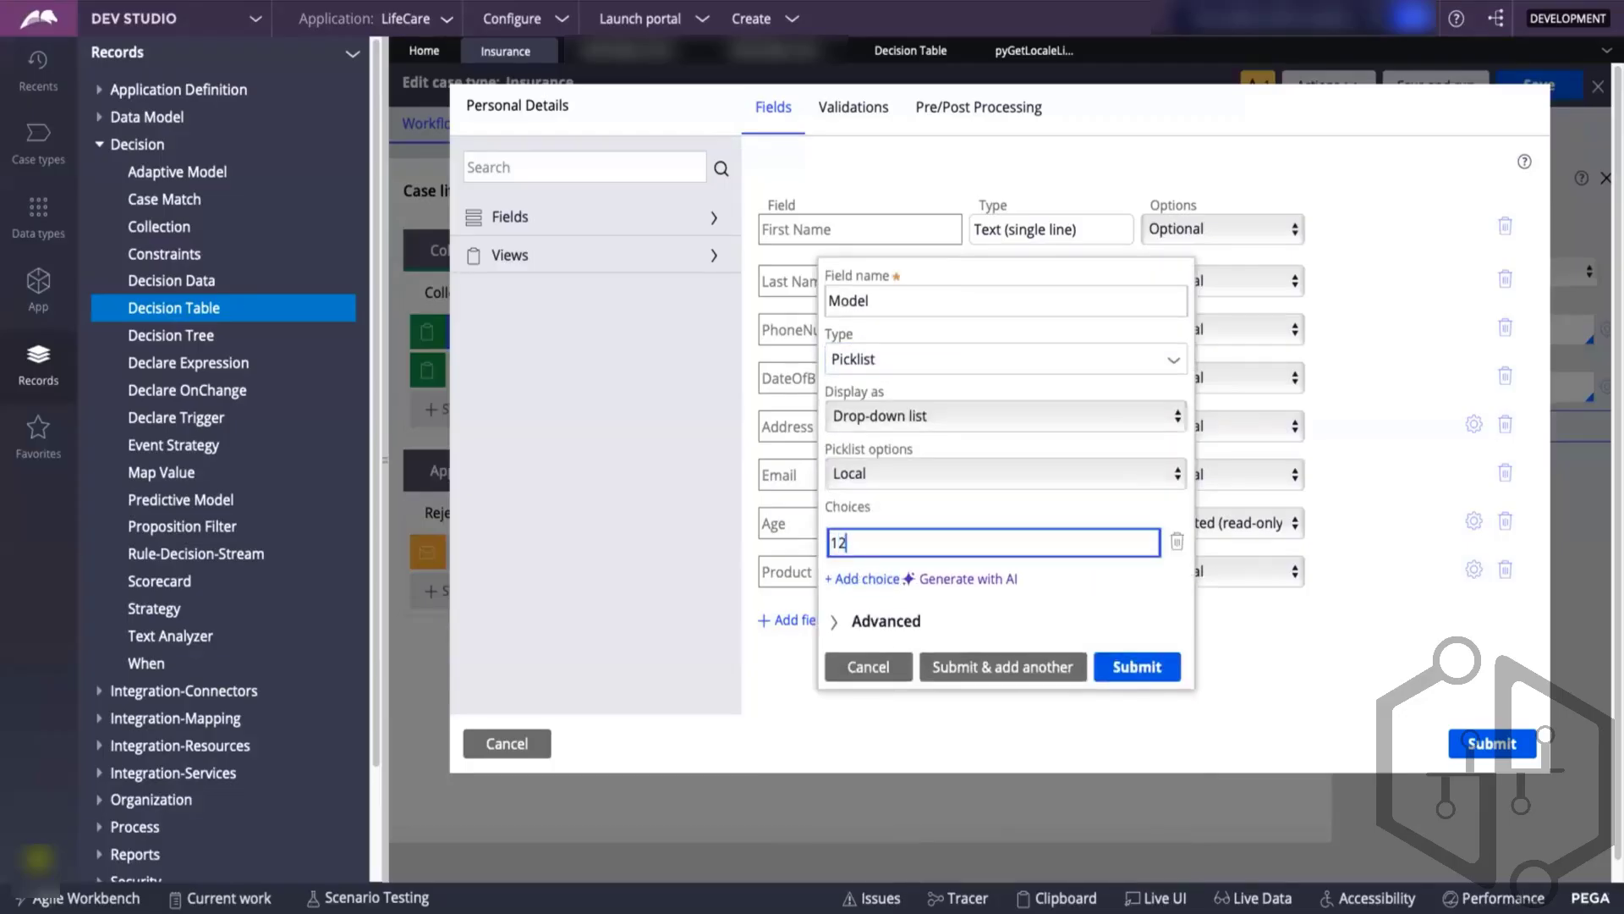
{"action": "left_click", "coordinate": [856, 578]}
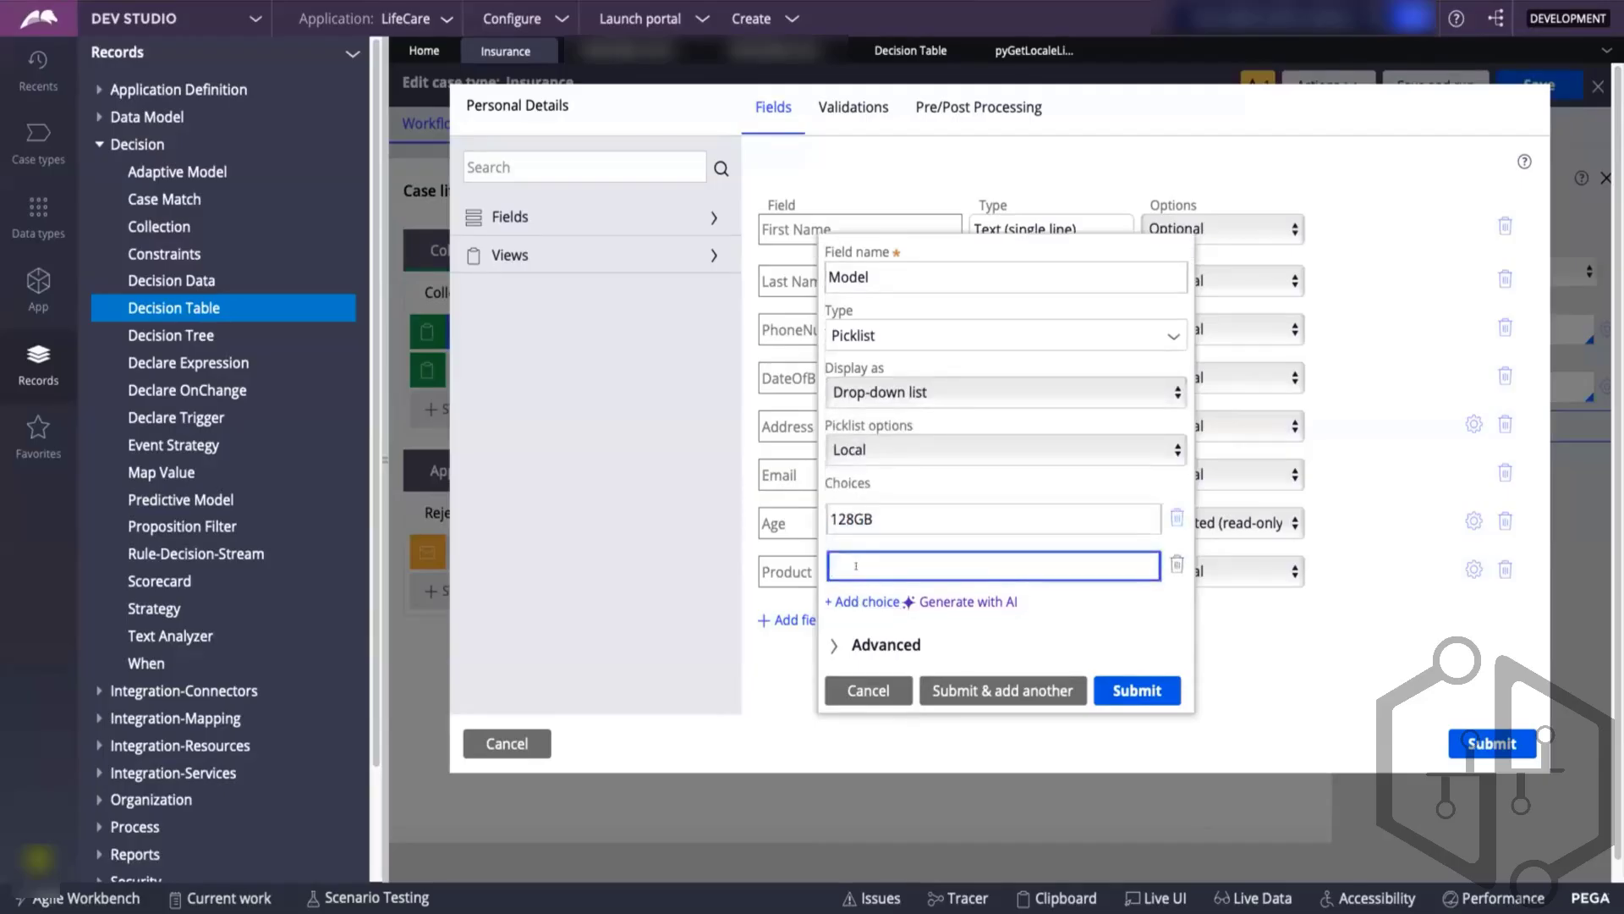
{"action": "type", "text": "256GB"}
{"action": "left_click", "coordinate": [861, 599]}
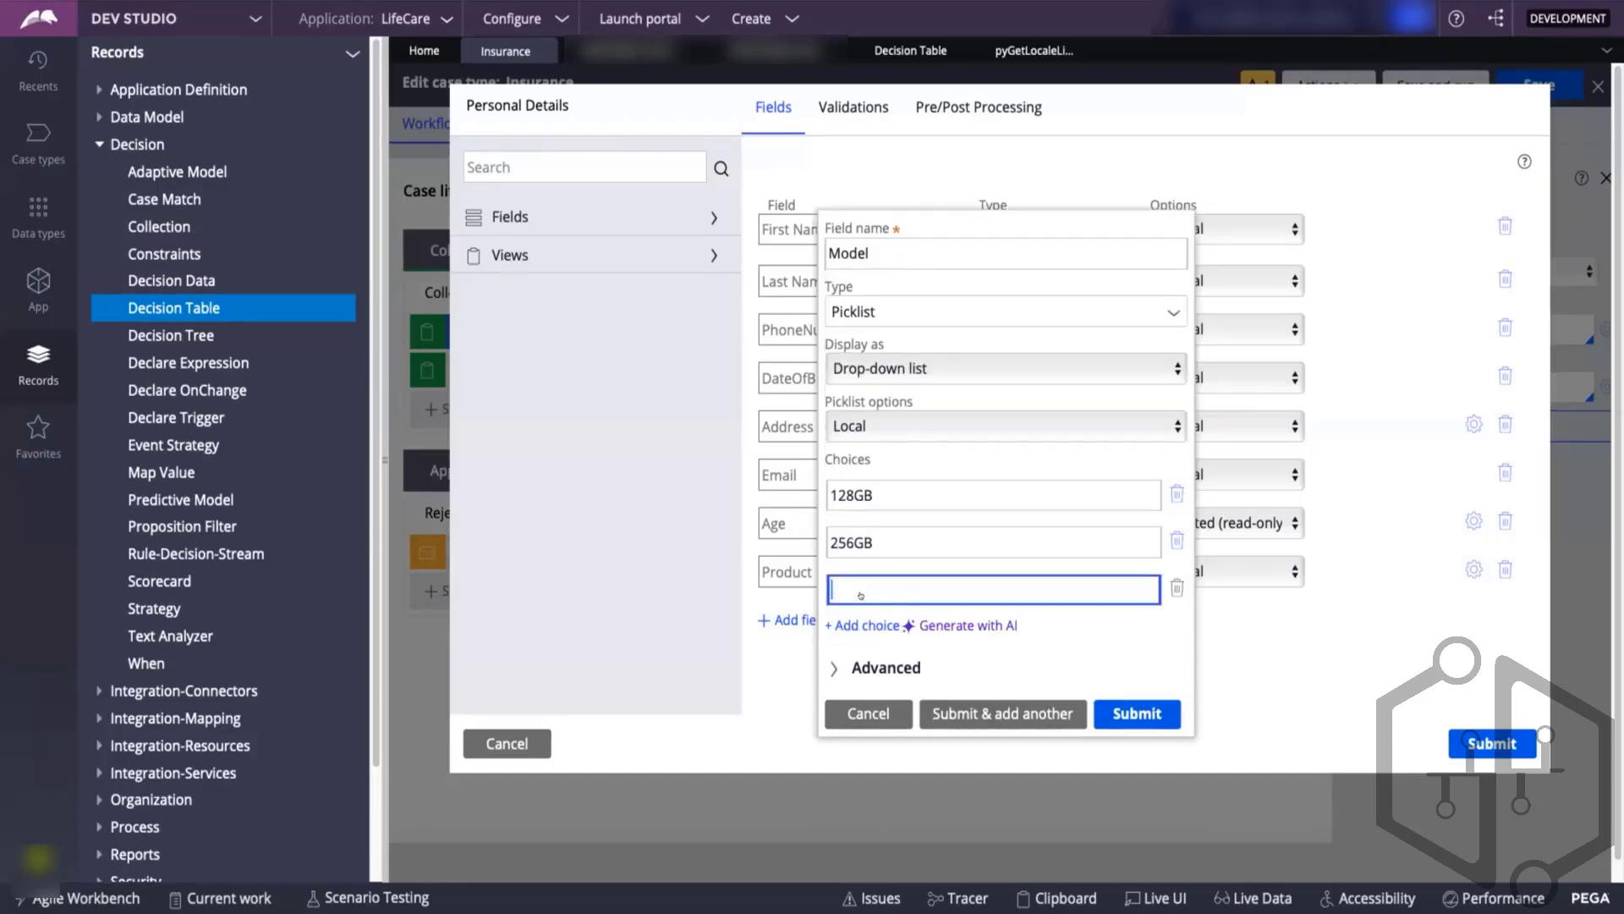
{"action": "type", "text": "512GB"}
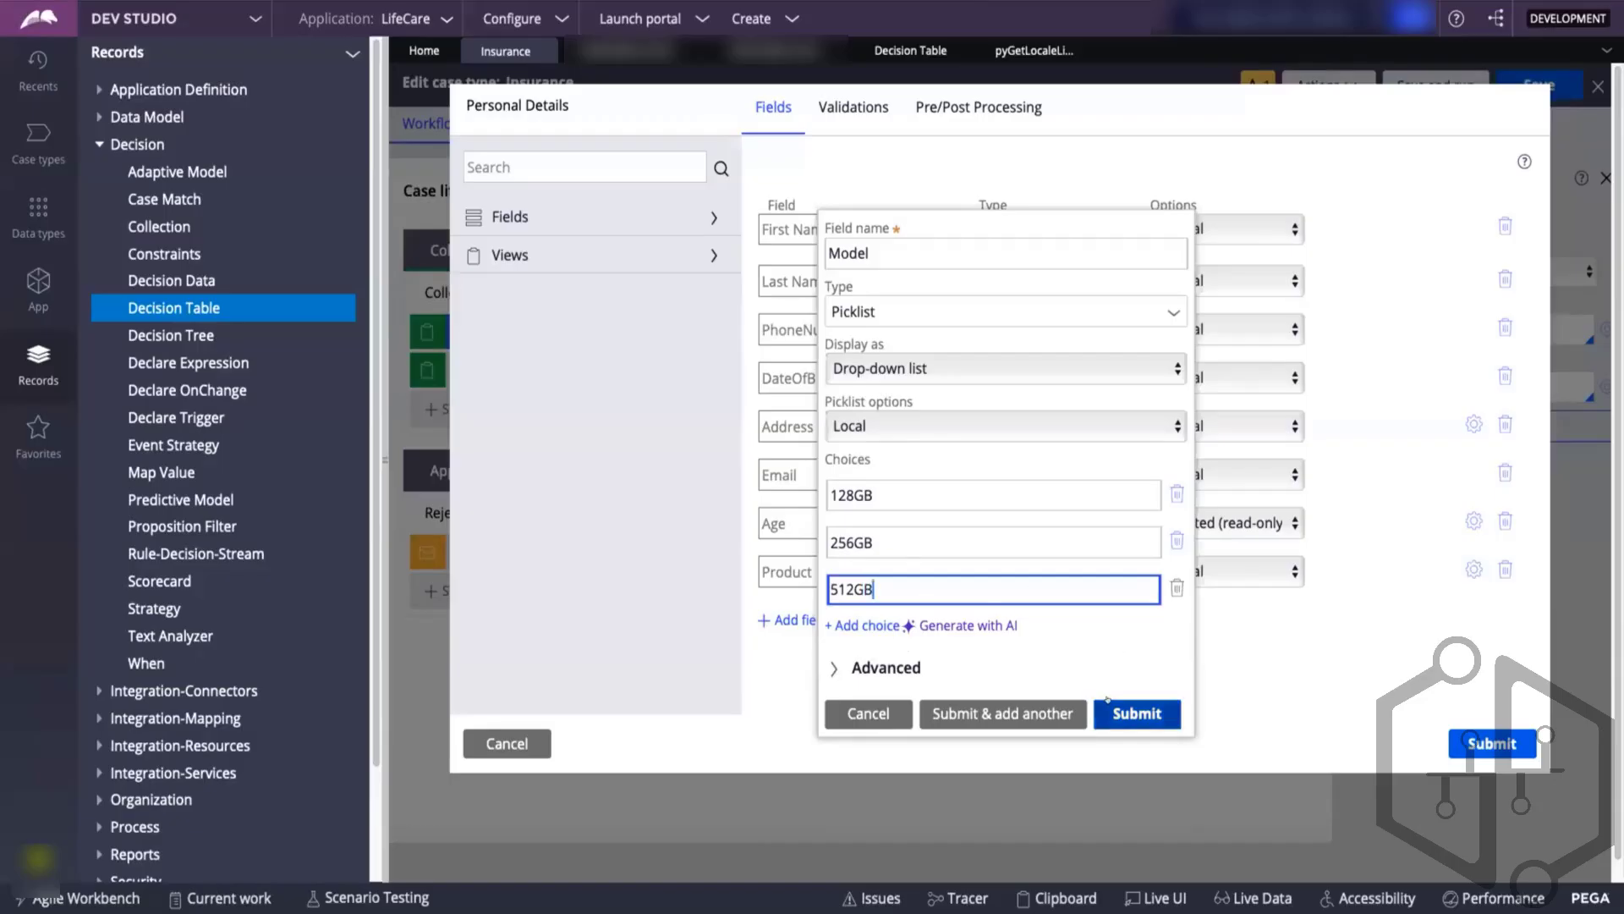
{"action": "left_click", "coordinate": [1107, 712]}
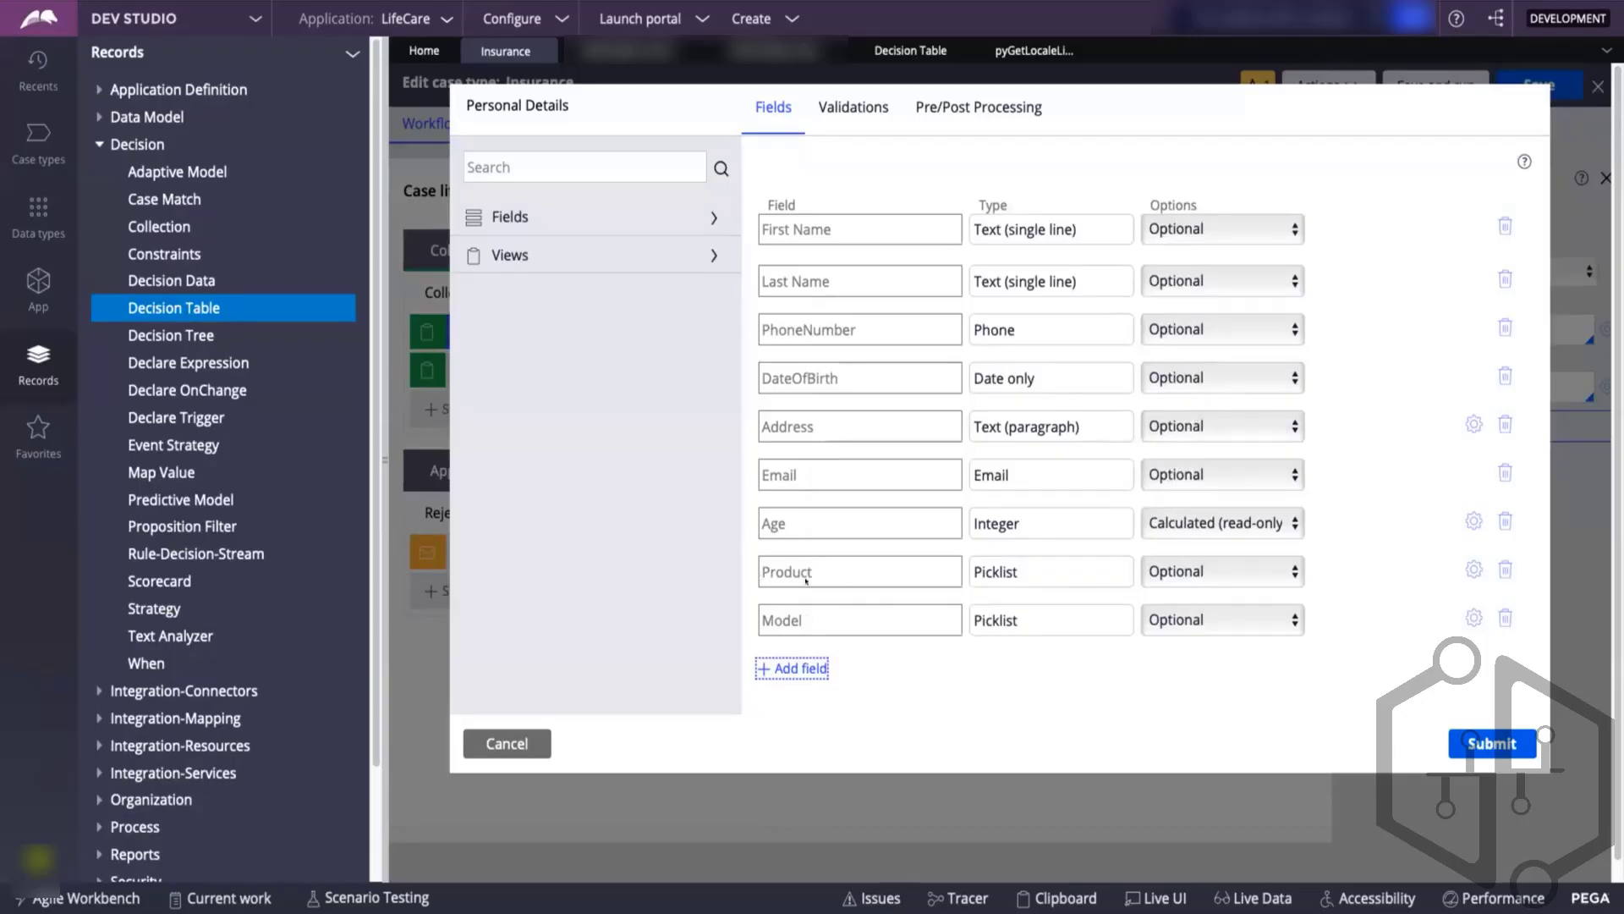
{"action": "left_click", "coordinate": [1472, 743]}
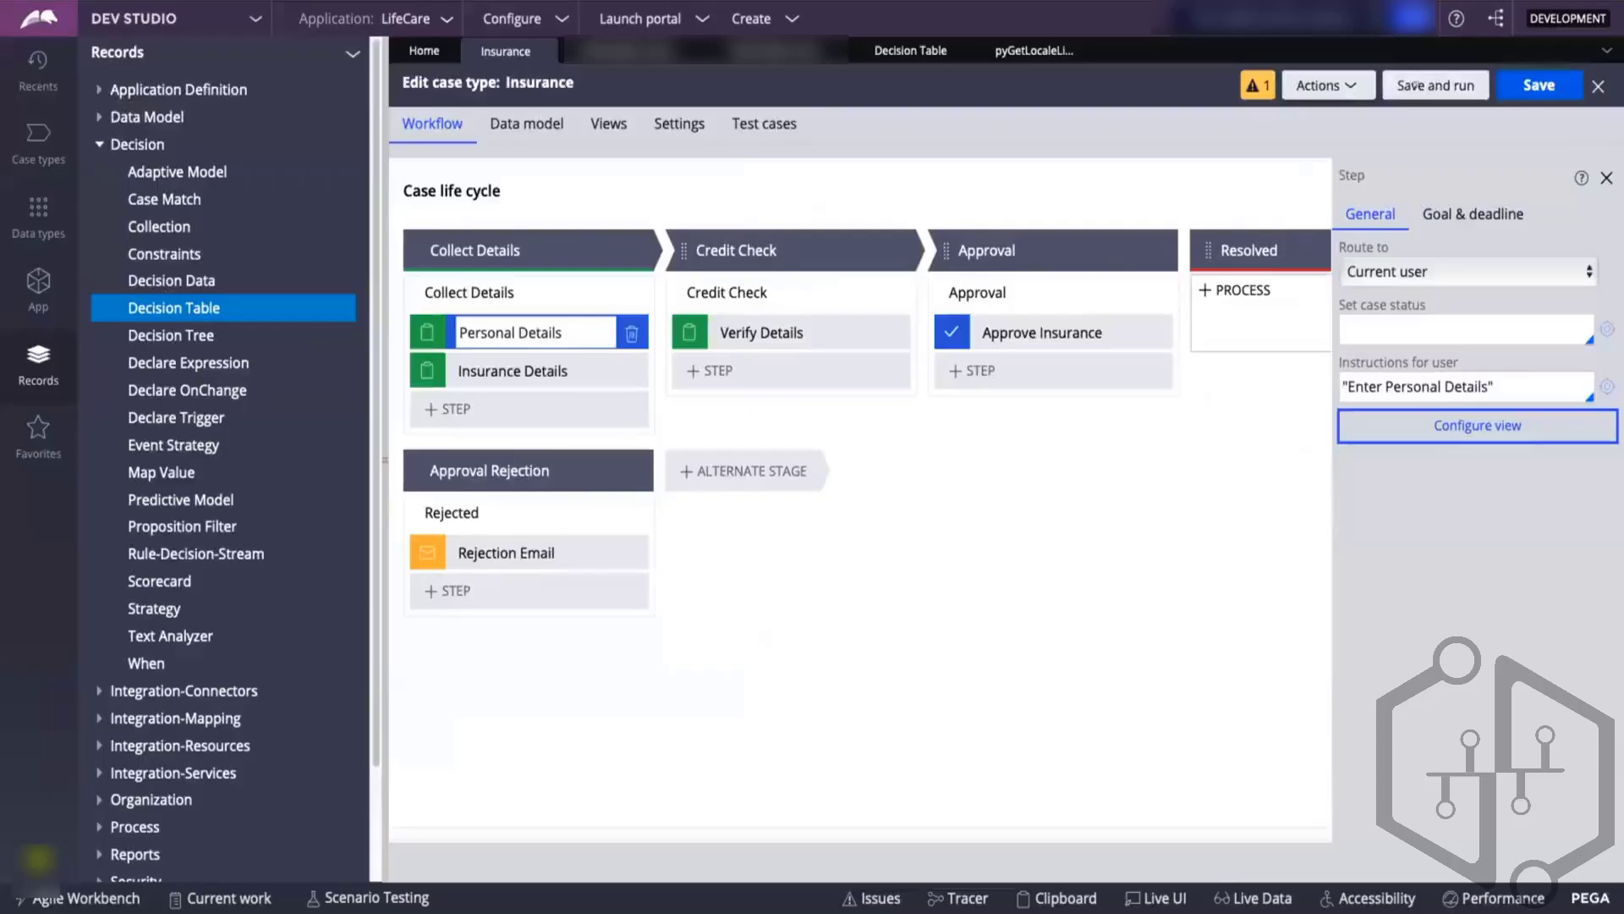
- Save and run the Insurance case type, selecting APPLE IPHONE as the Product and 256GB as the Model
{"action": "left_click", "coordinate": [1419, 84]}
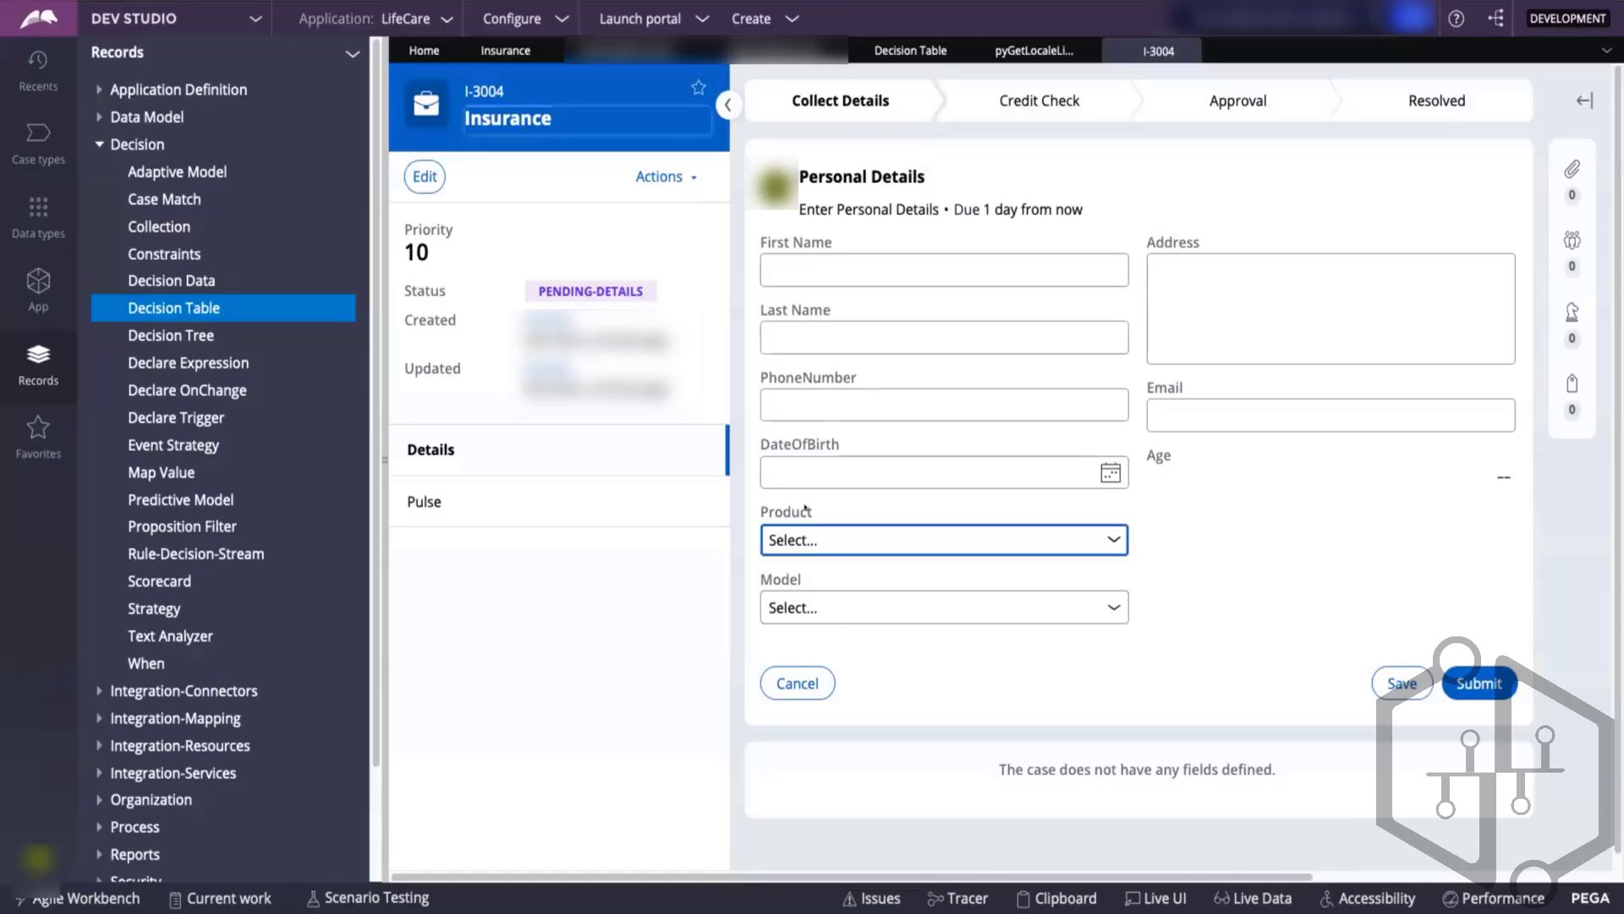
{"action": "left_click", "coordinate": [802, 538]}
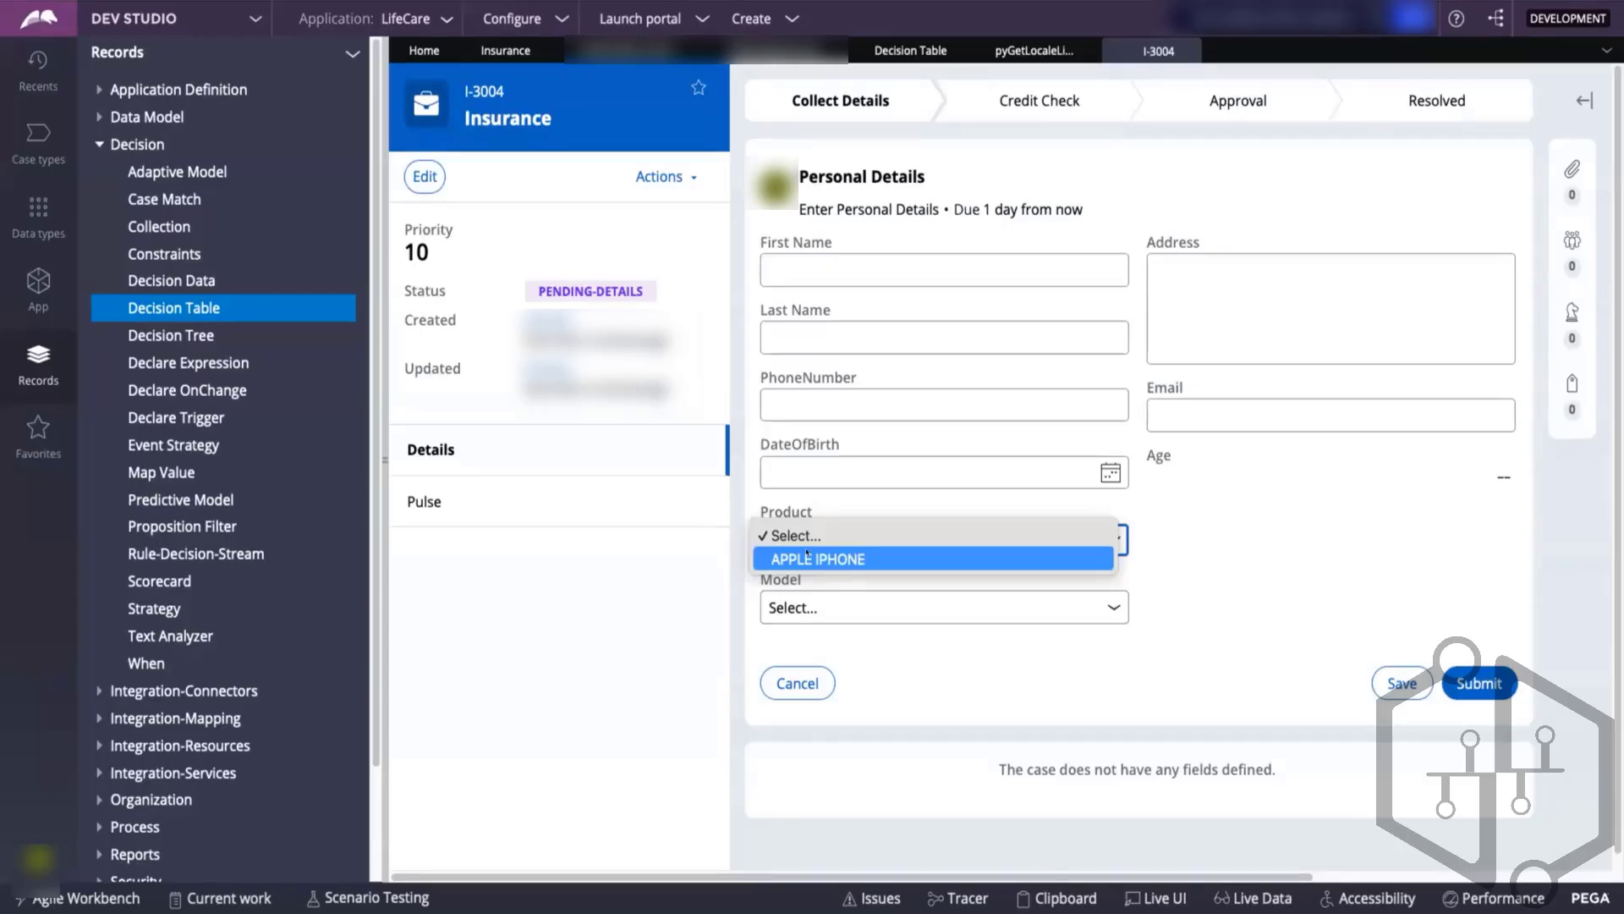
{"action": "left_click", "coordinate": [808, 559]}
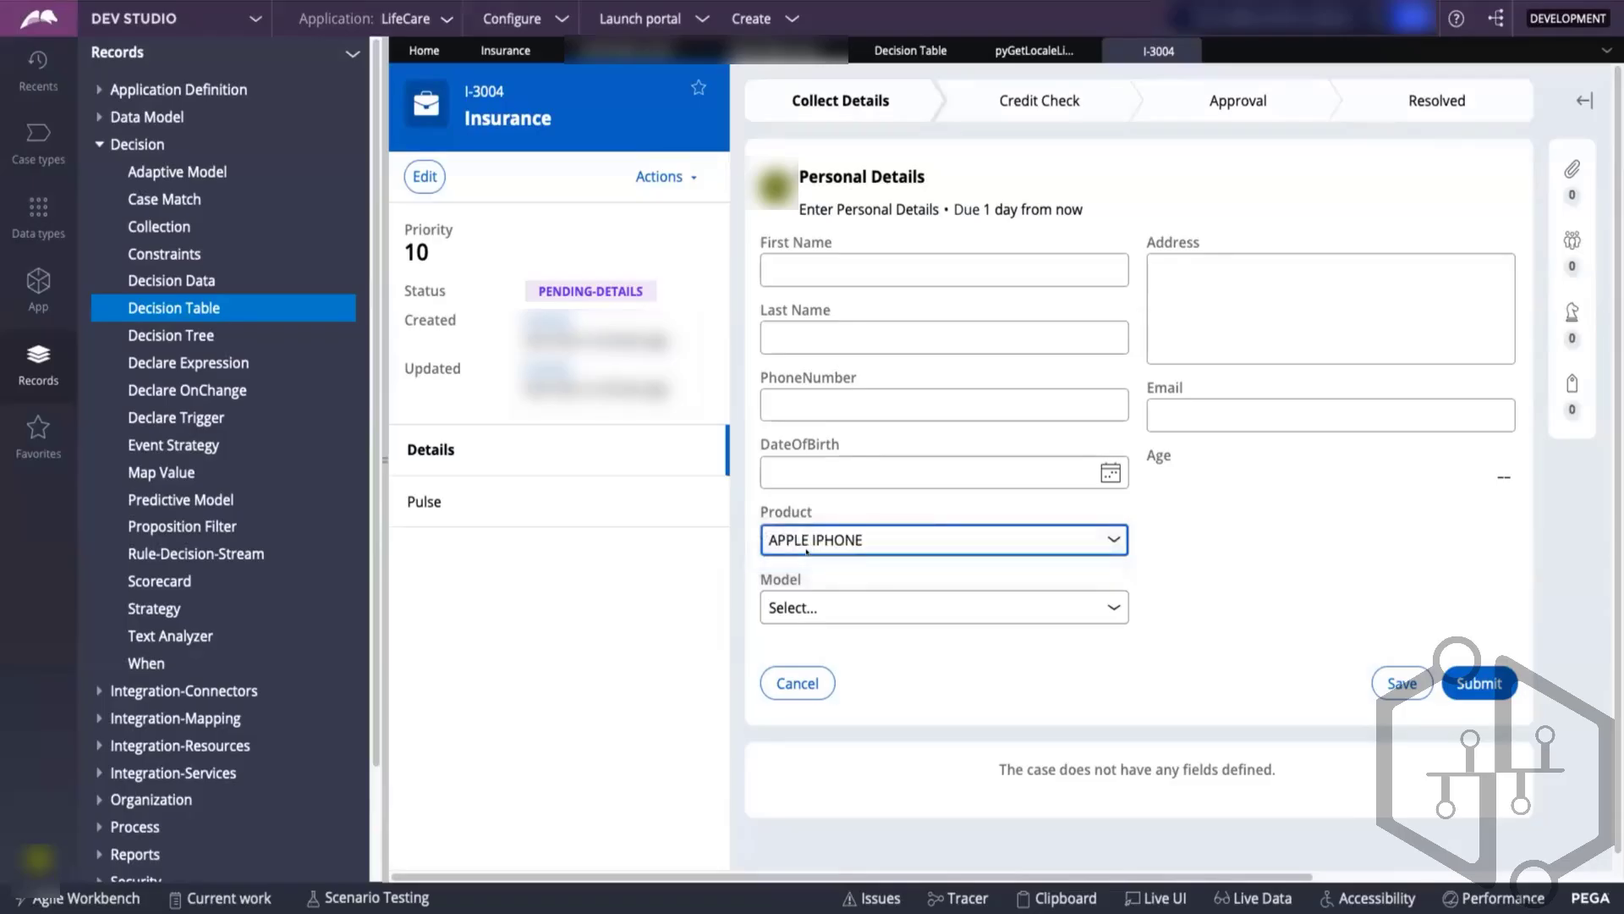
{"action": "left_click", "coordinate": [800, 607]}
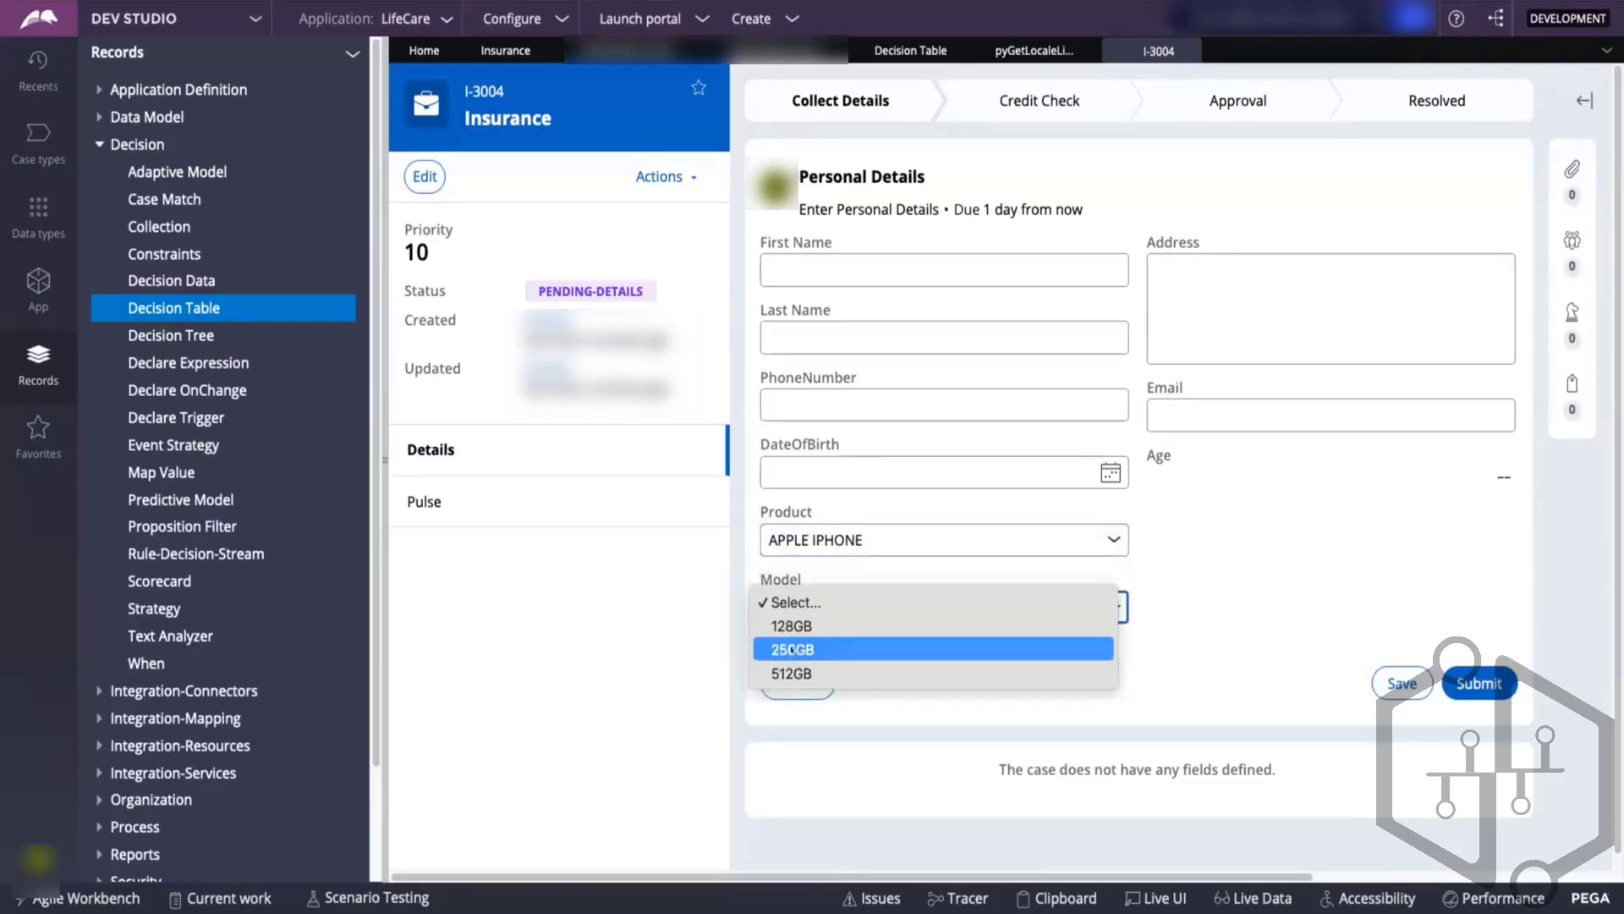
{"action": "left_click", "coordinate": [791, 650]}
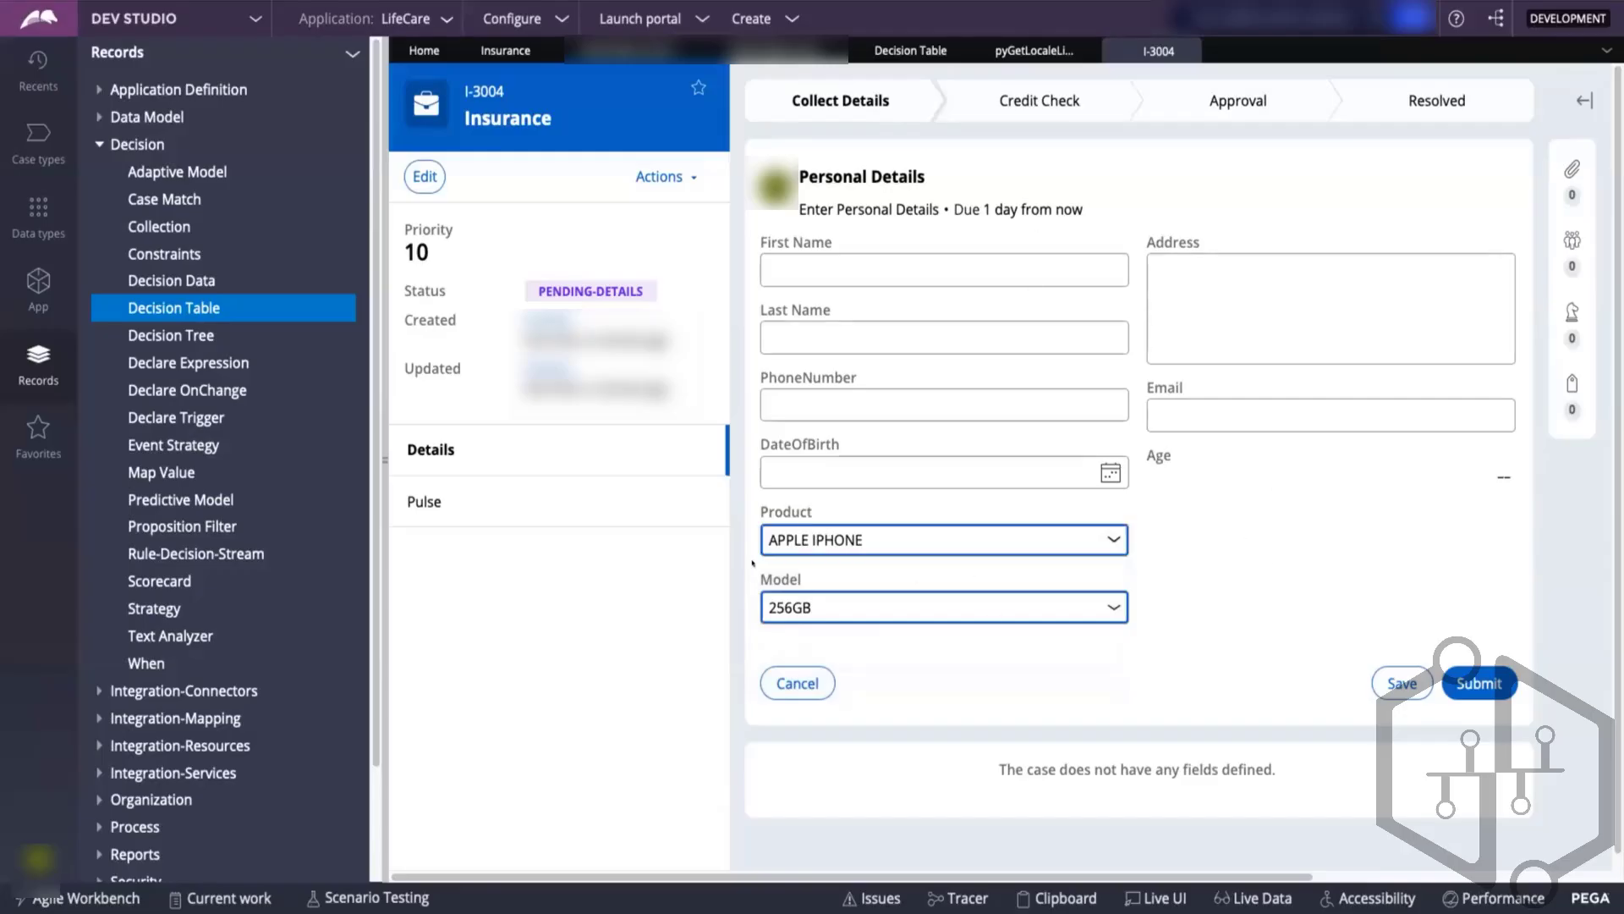
- Compare the case's Product and Model selections with the pyGetLocaleListSeparator decision table's rows, and check the settings of its Return column
{"action": "left_click", "coordinate": [1034, 51]}
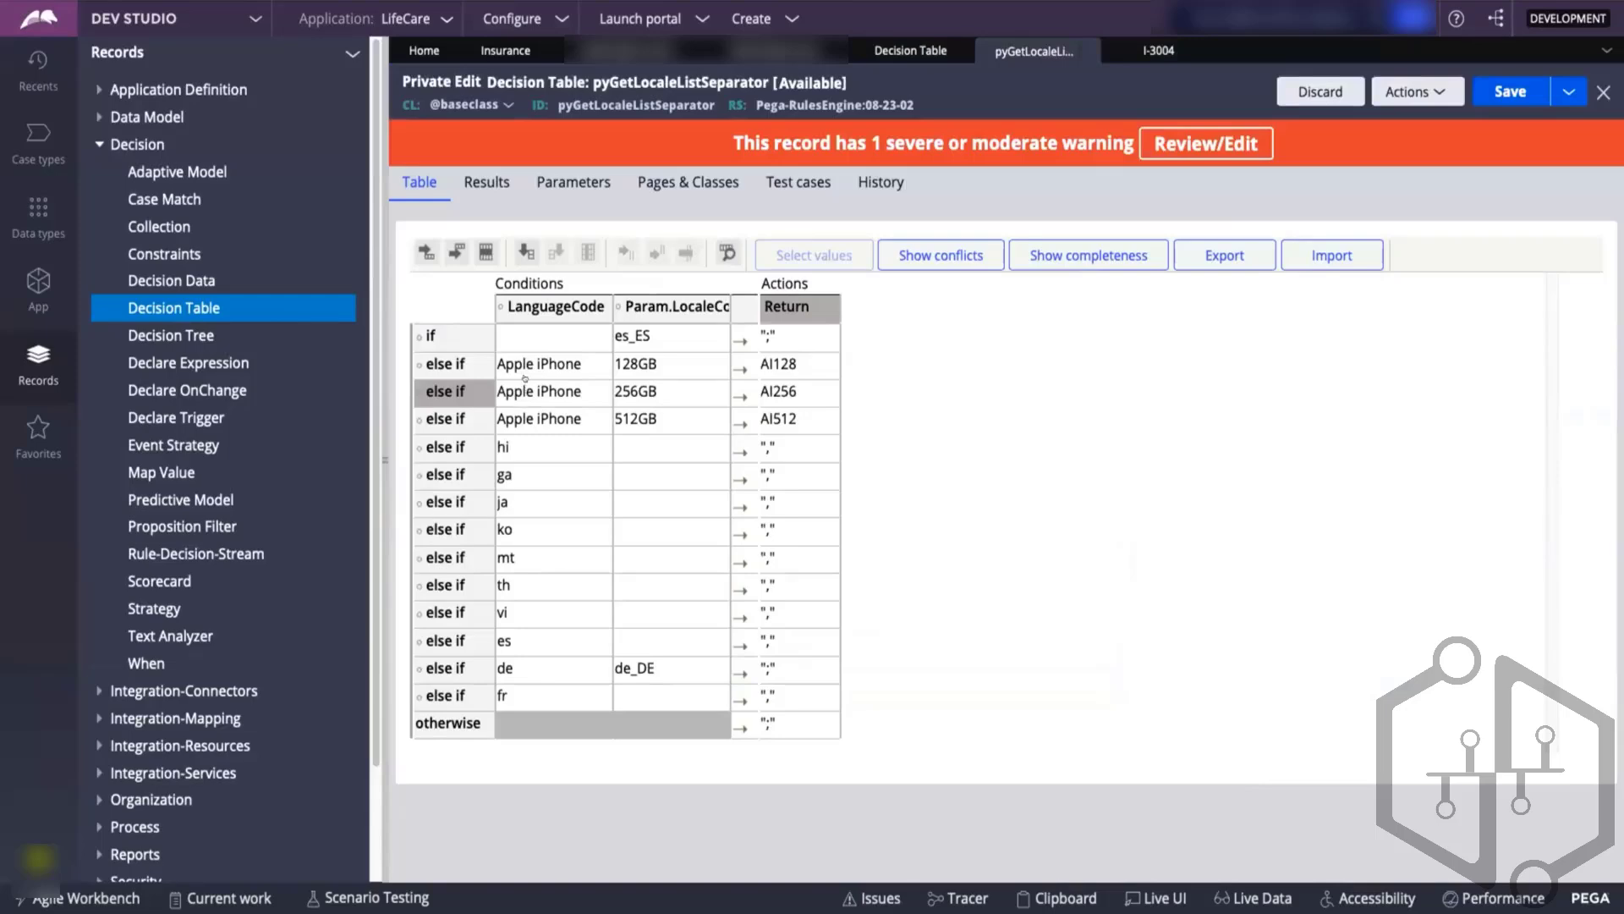
{"action": "left_click", "coordinate": [1159, 51]}
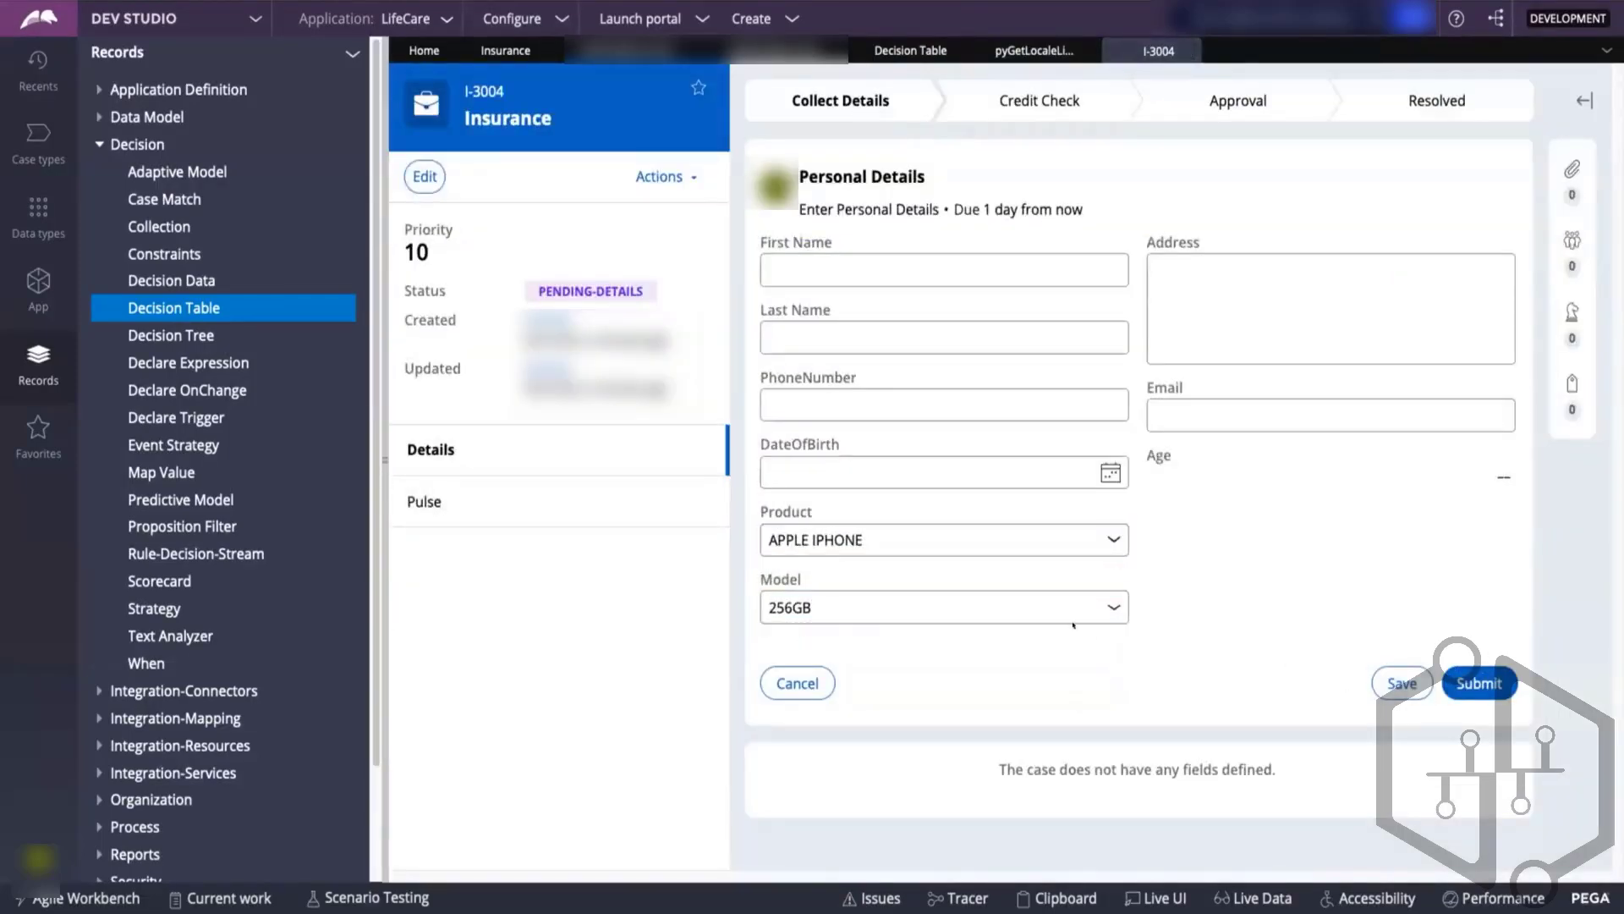
{"action": "left_click", "coordinate": [1025, 52]}
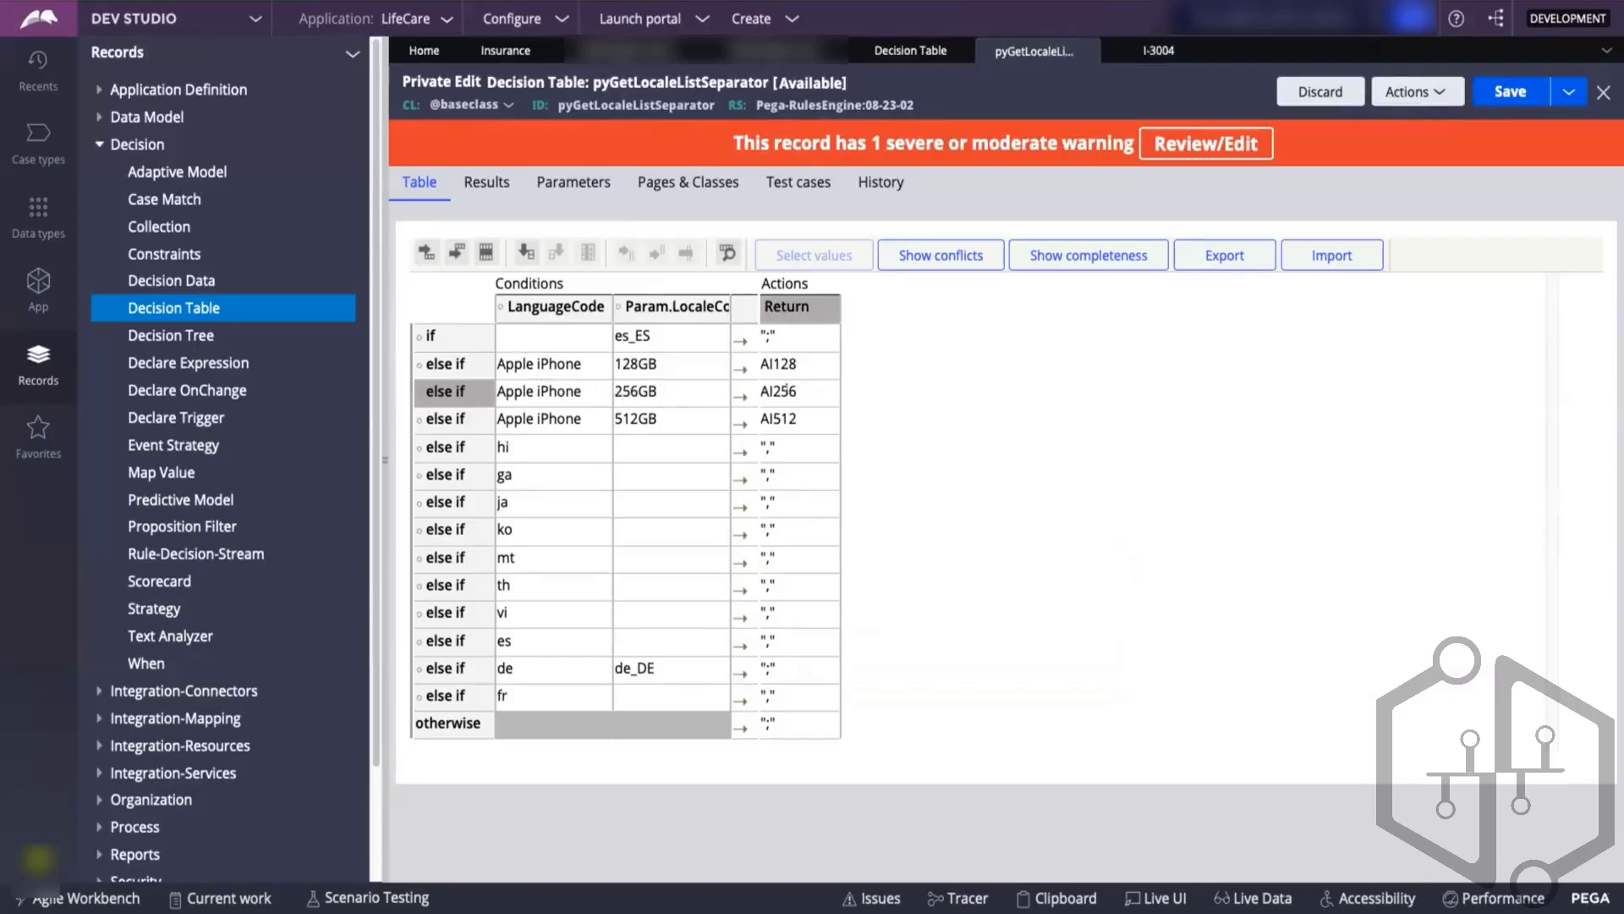
{"action": "left_click_drag", "start_coordinate": [797, 390], "coordinate": [763, 390]}
{"action": "left_click", "coordinate": [761, 390]}
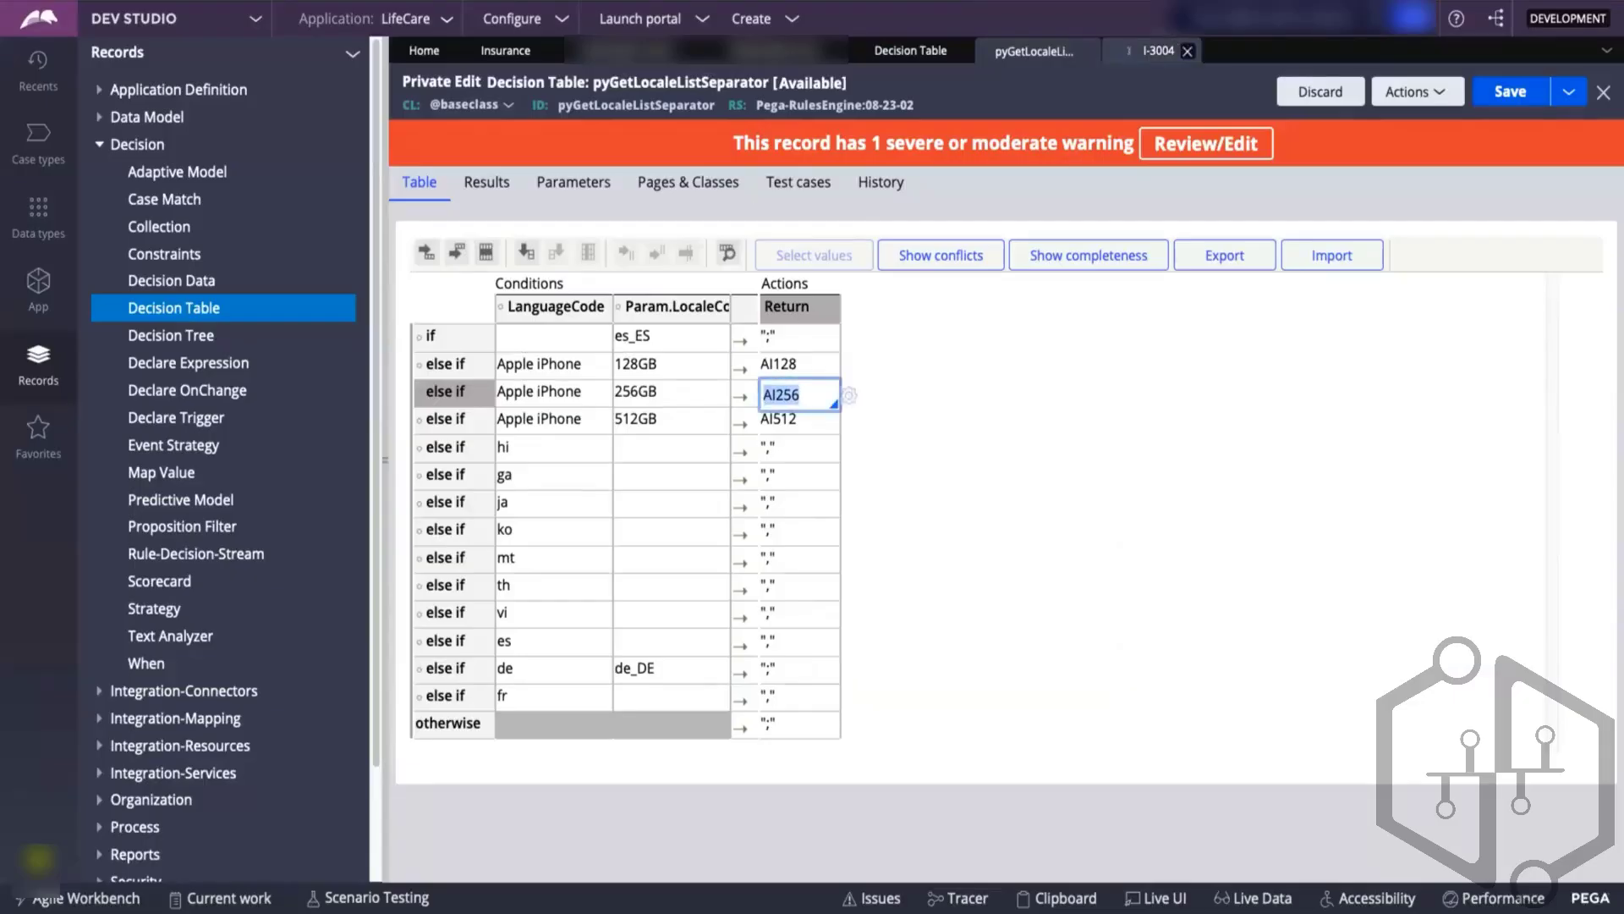
{"action": "double_click", "coordinate": [780, 306]}
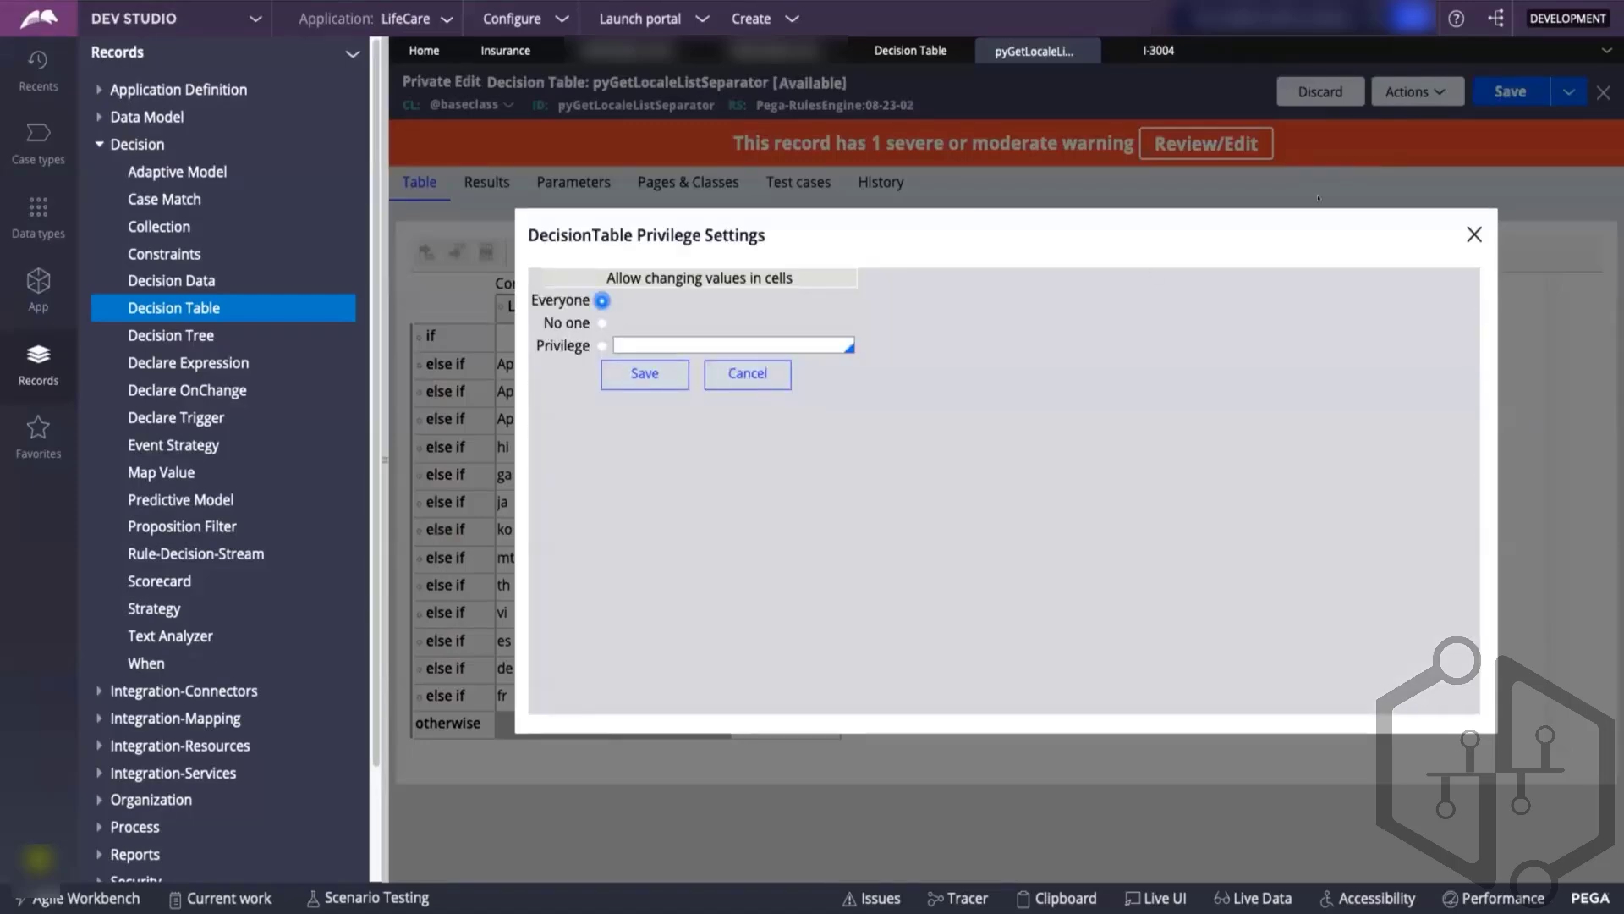
{"action": "left_click", "coordinate": [1473, 234]}
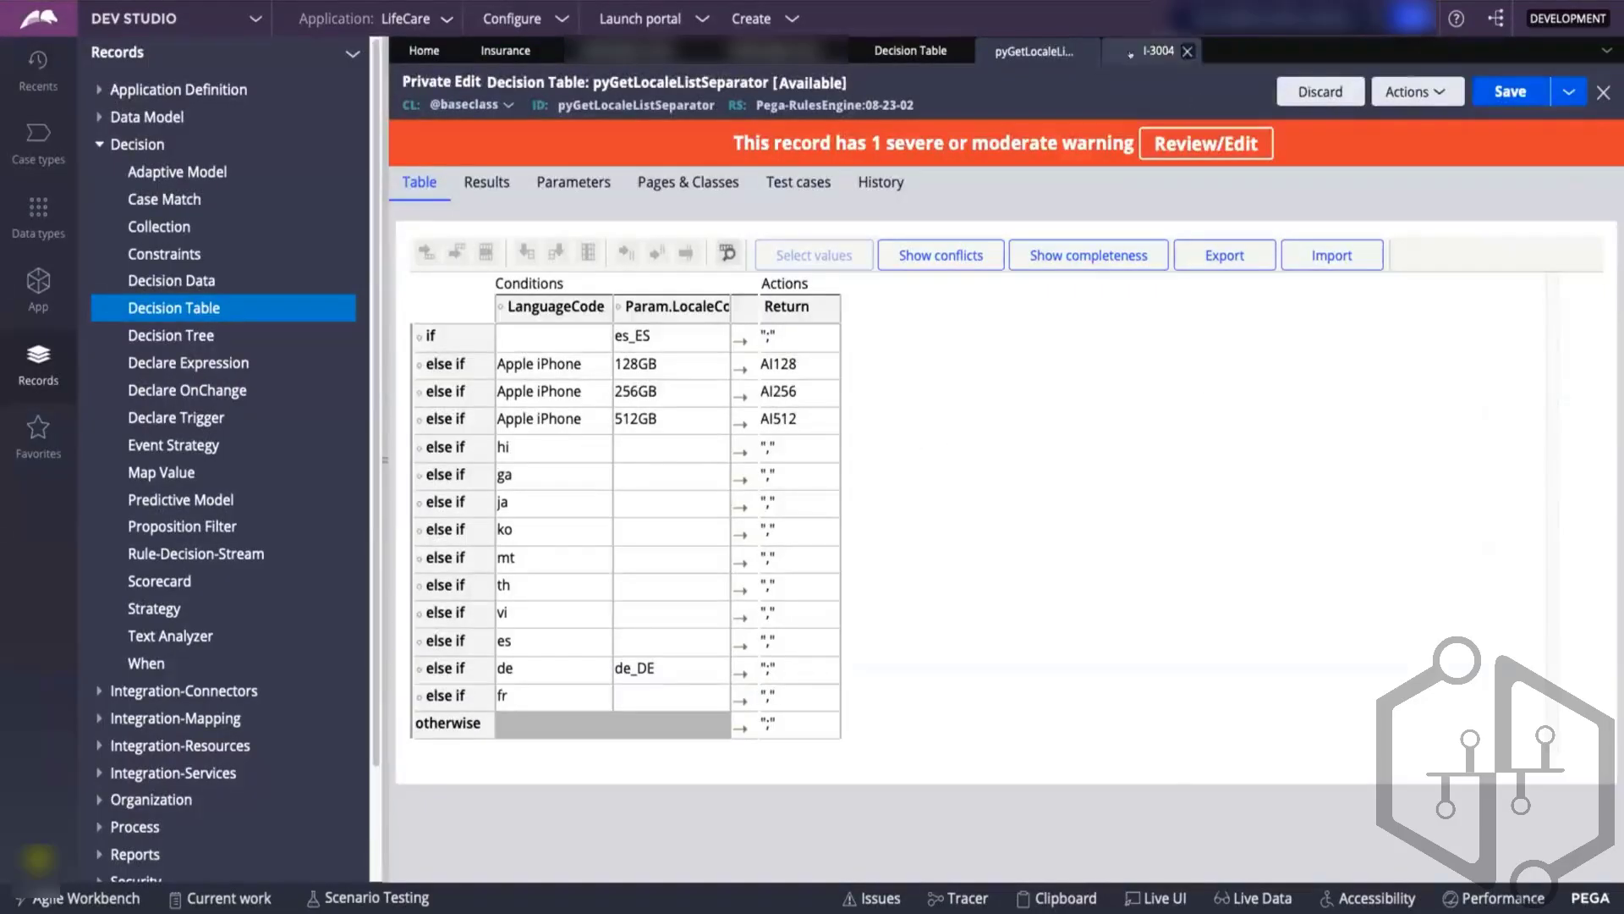
{"action": "left_click", "coordinate": [1175, 49]}
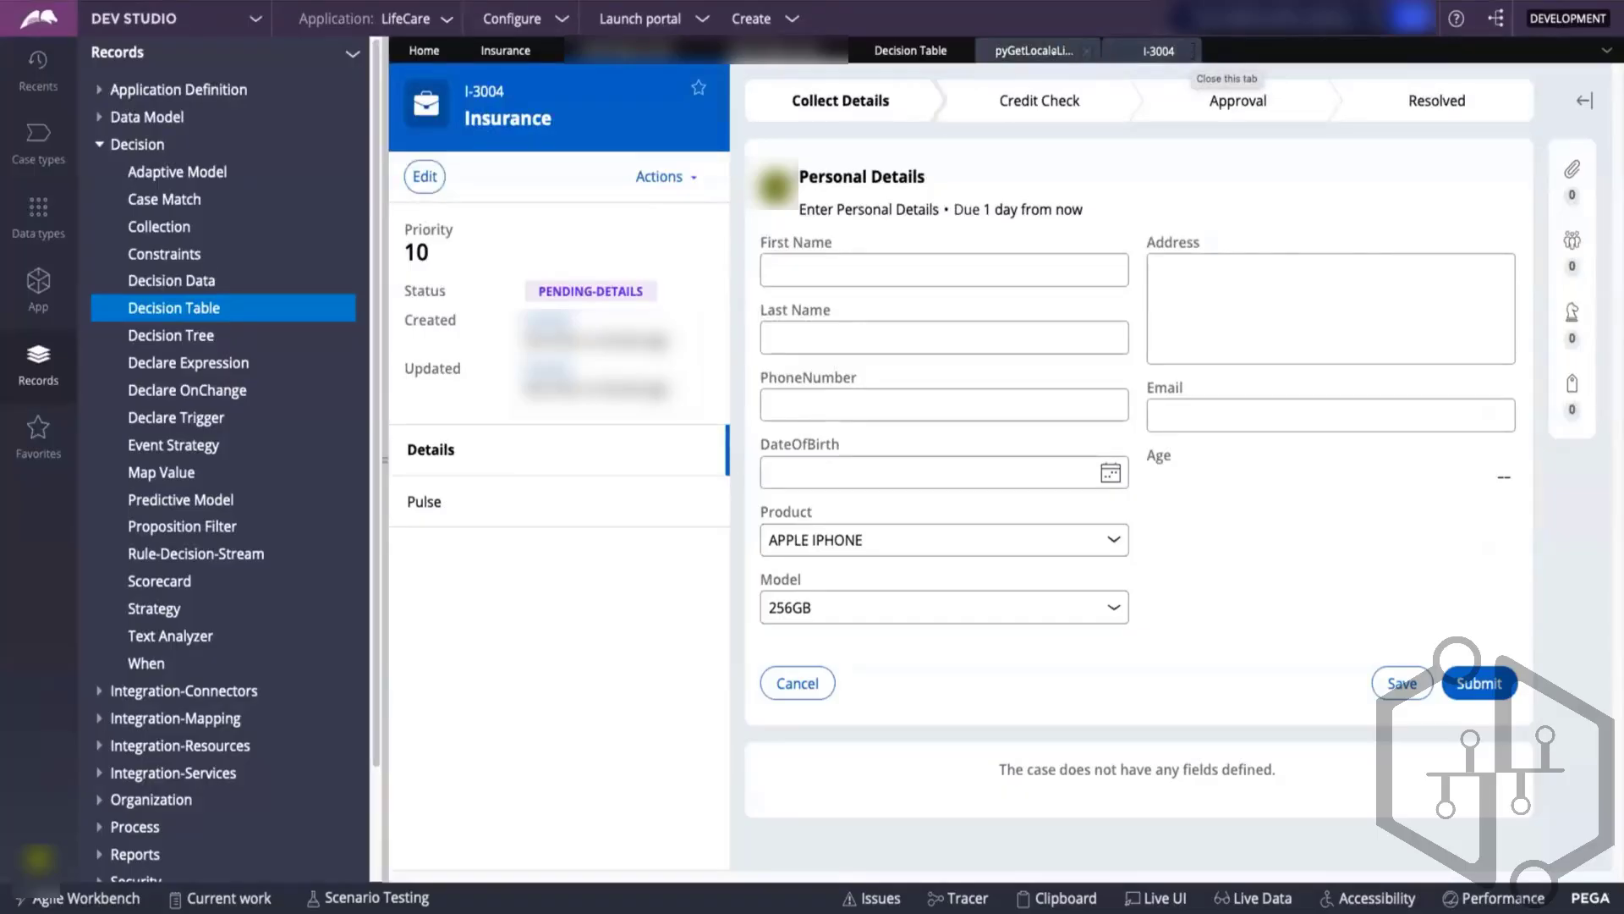
{"action": "left_click", "coordinate": [1187, 51]}
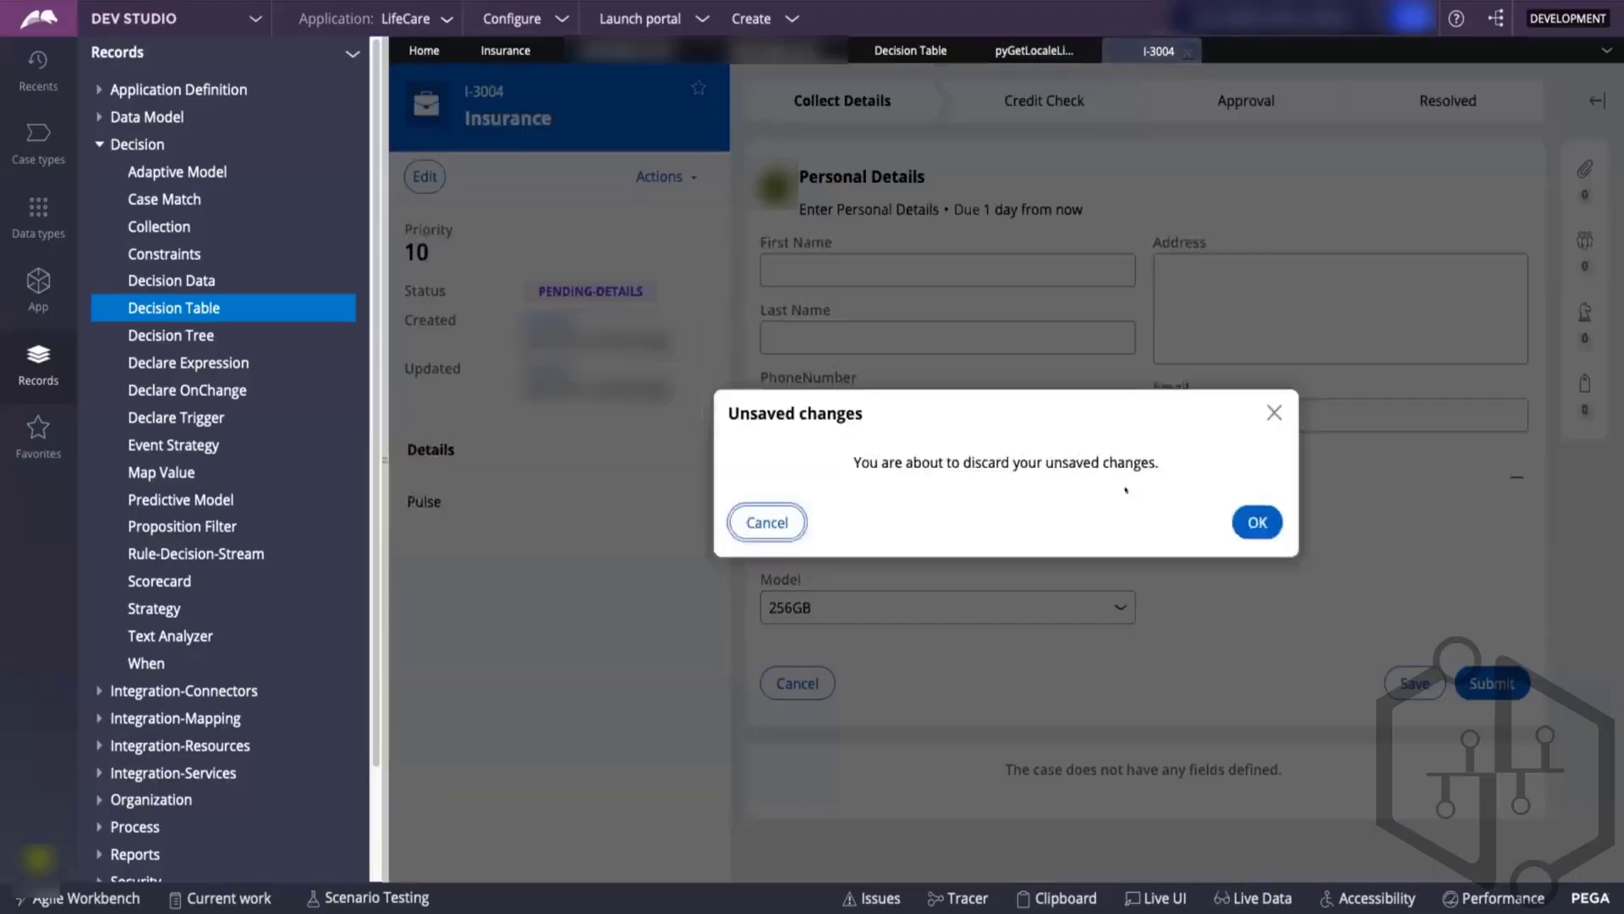
{"action": "left_click", "coordinate": [1274, 412]}
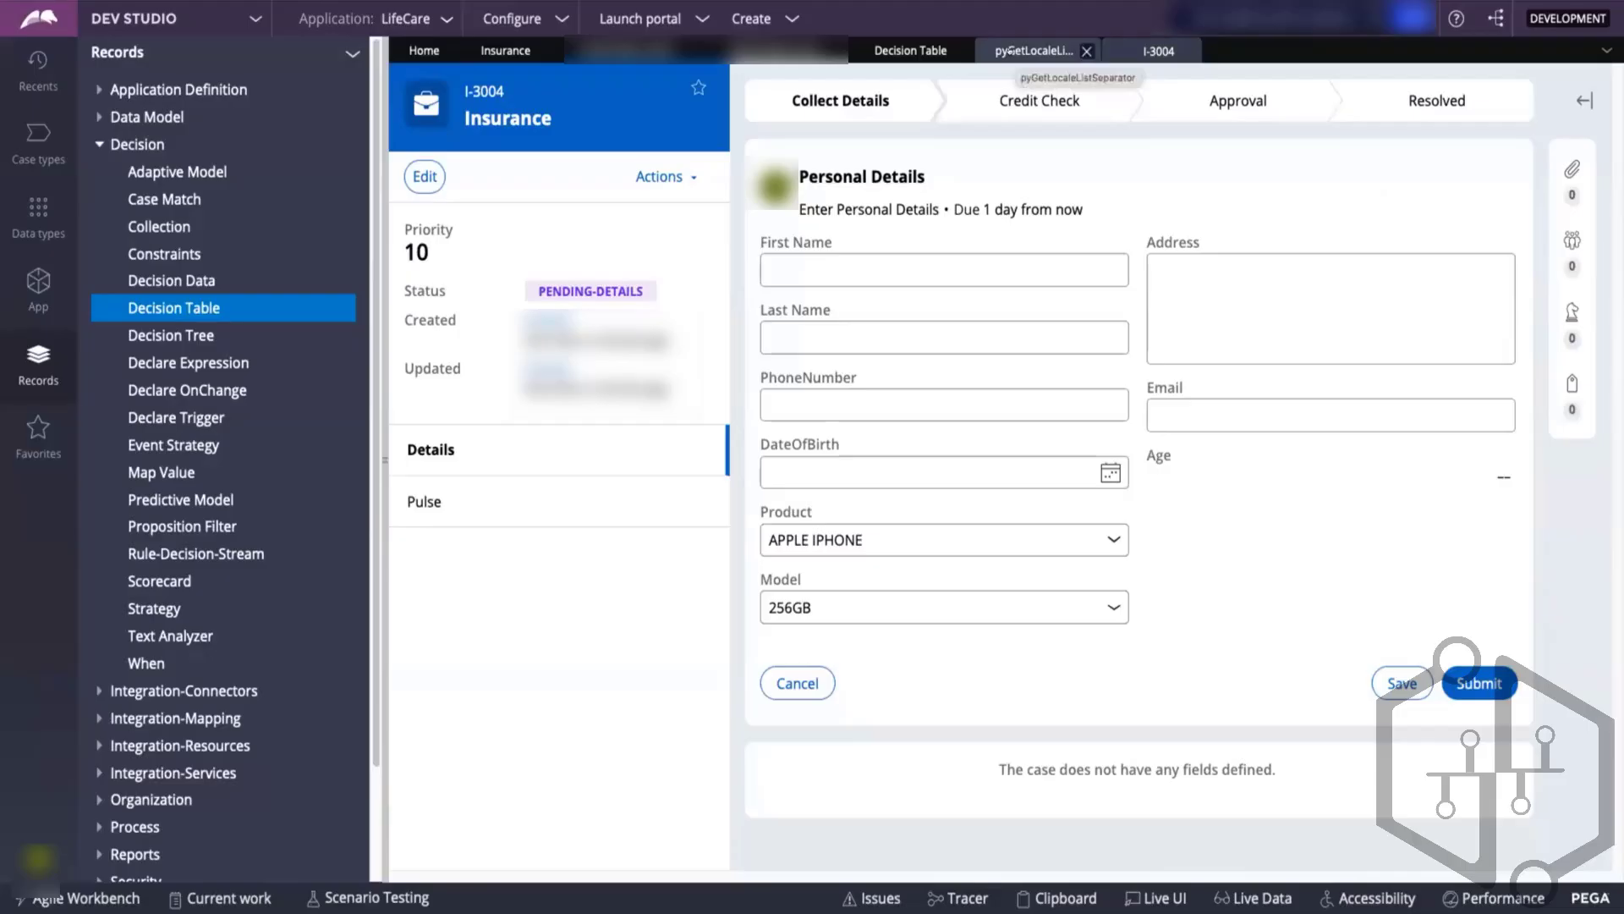
- Review the Product and Model drop-down selections in the running Insurance case
{"action": "left_click", "coordinate": [911, 535]}
{"action": "left_click", "coordinate": [888, 538]}
{"action": "left_click", "coordinate": [889, 608]}
{"action": "left_click", "coordinate": [890, 602]}
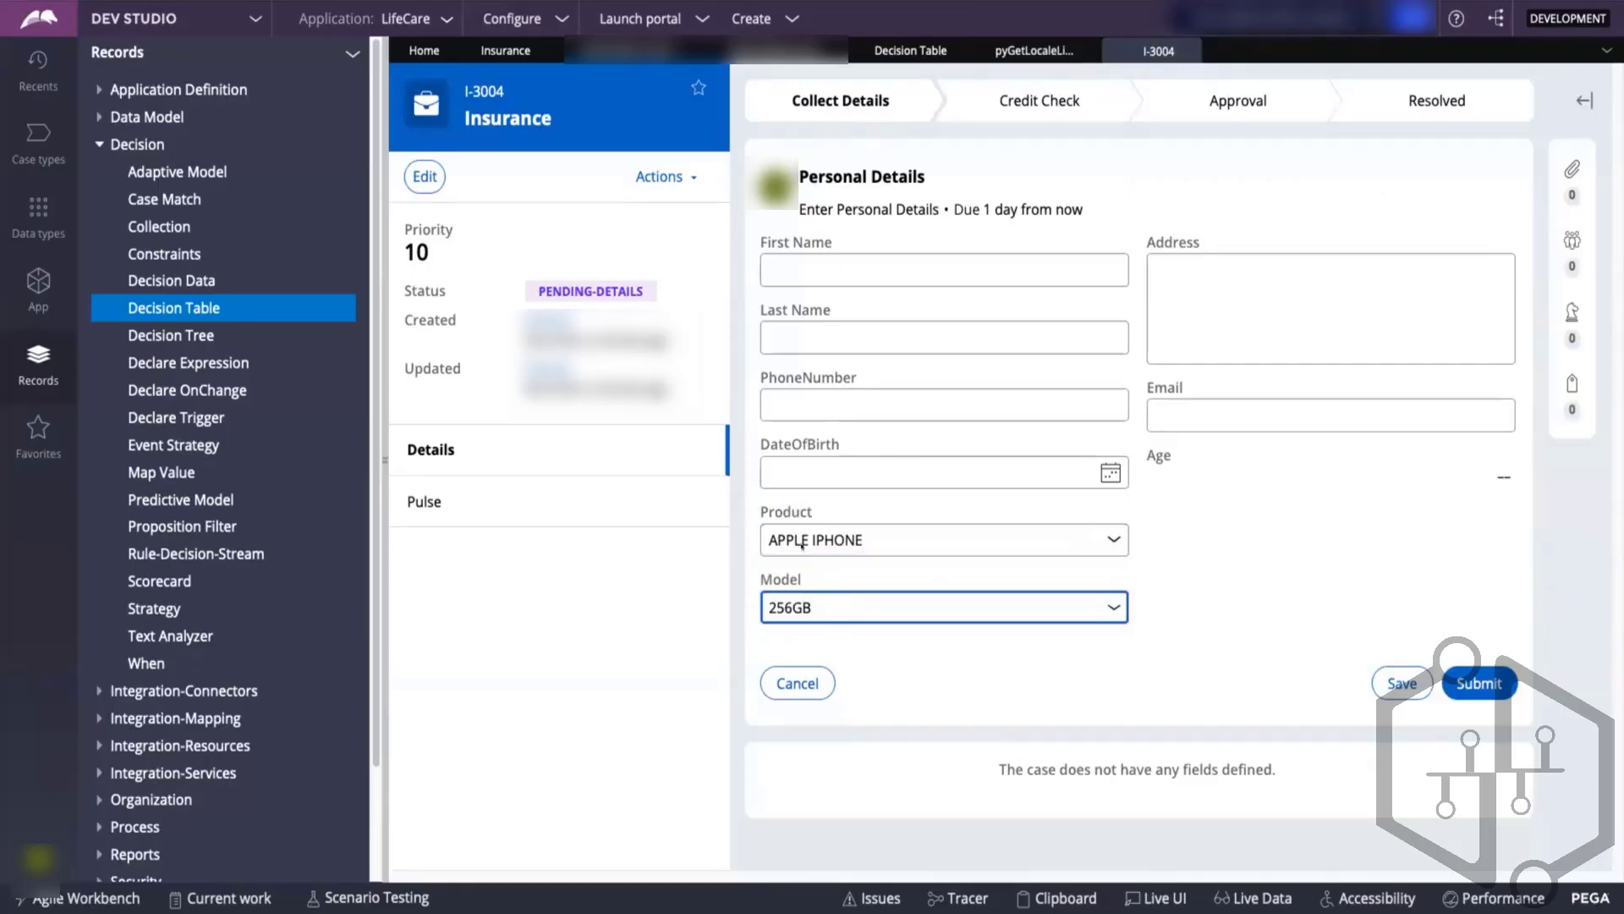
{"action": "left_click", "coordinate": [893, 51]}
{"action": "left_click", "coordinate": [1184, 48]}
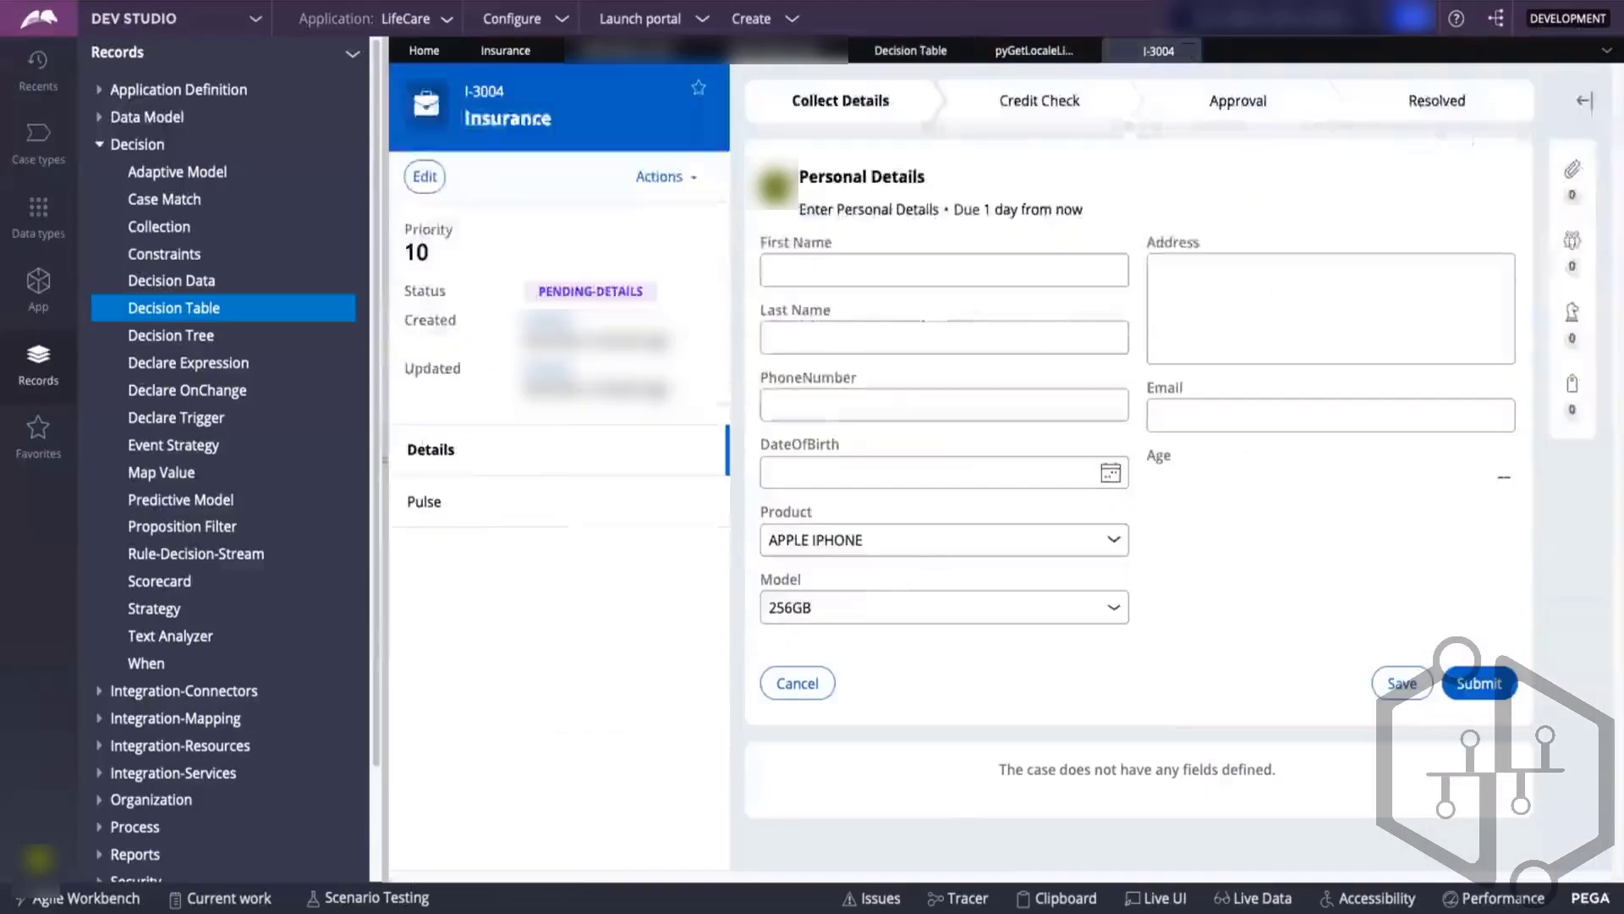
- View the Approve Insurance step's authority matrix settings in the Insurance case type, including the decision table for the matrix
{"action": "left_click", "coordinate": [1033, 50]}
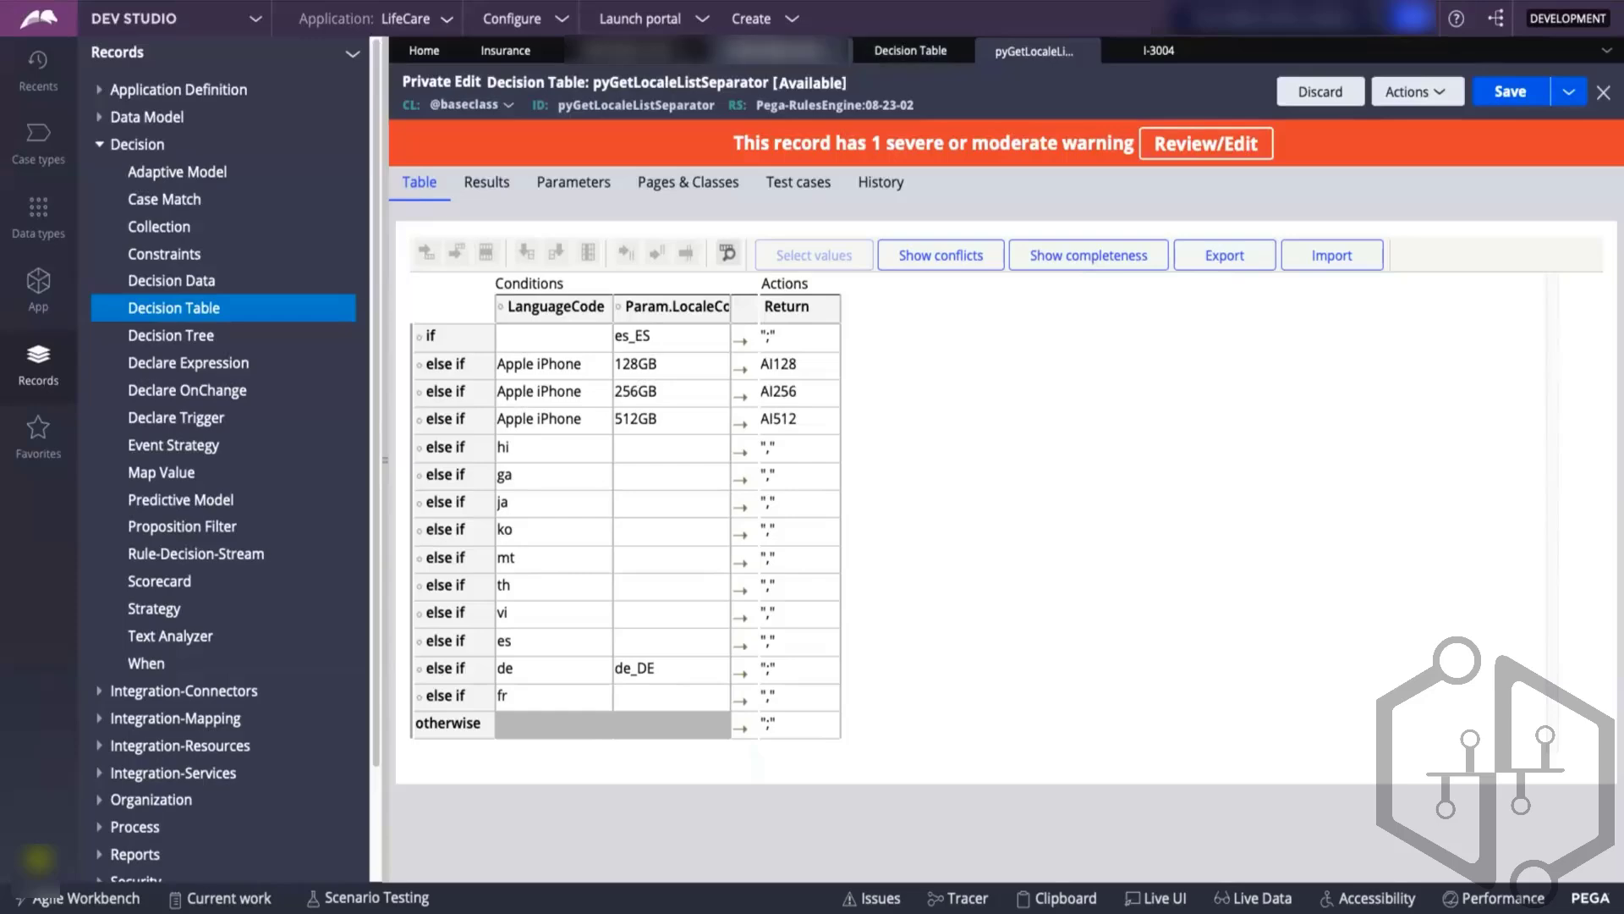
{"action": "left_click", "coordinate": [506, 51]}
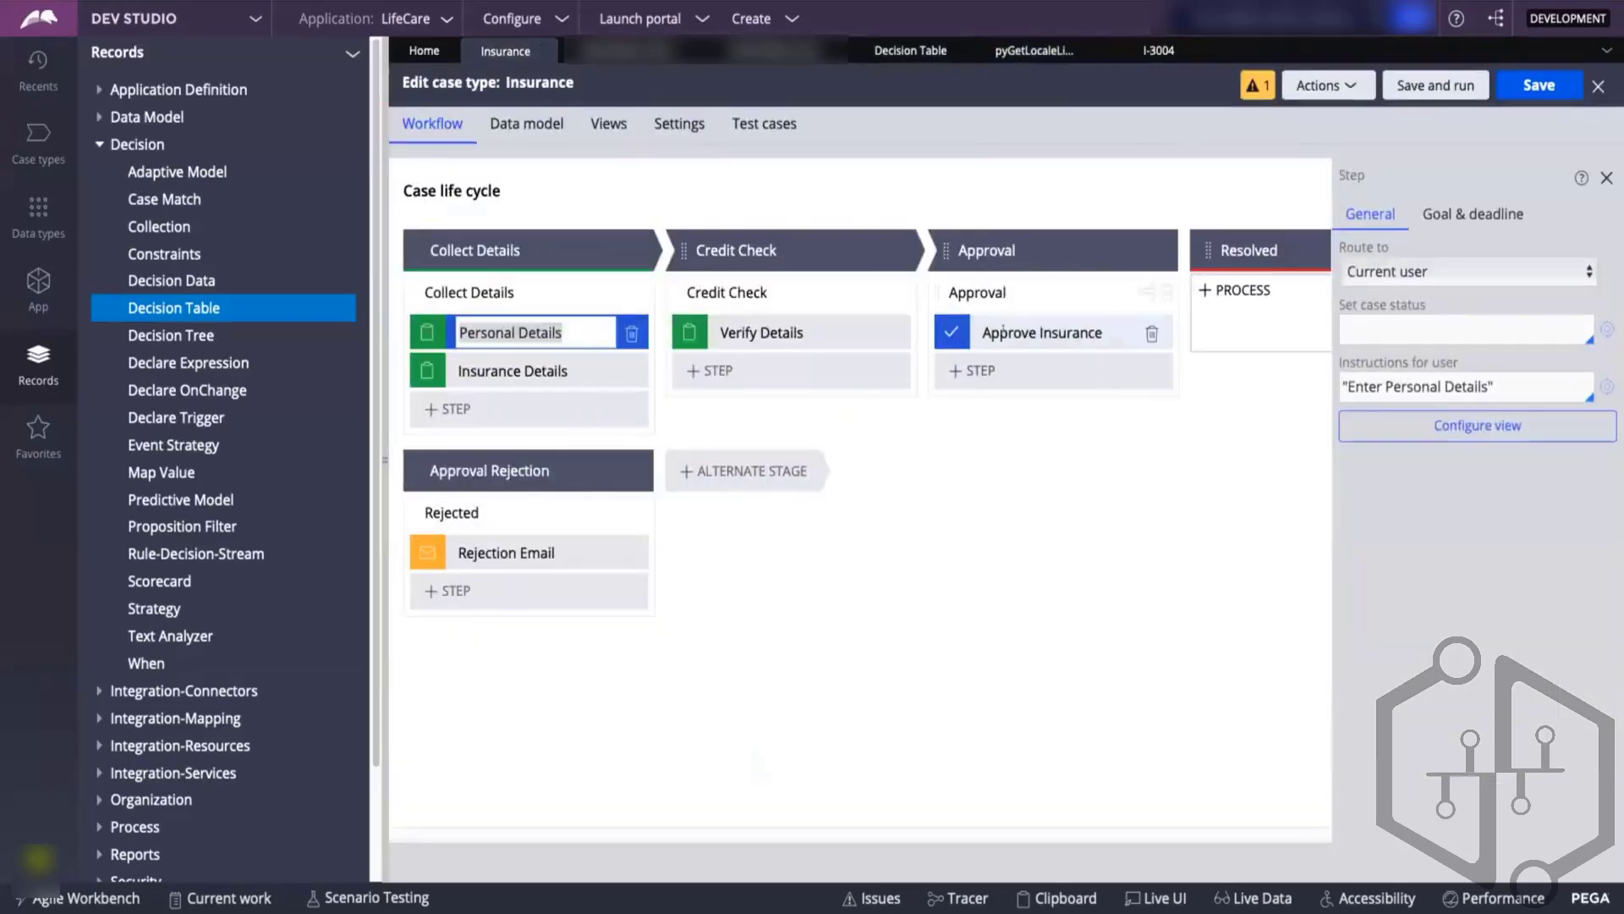
{"action": "left_click", "coordinate": [1031, 330]}
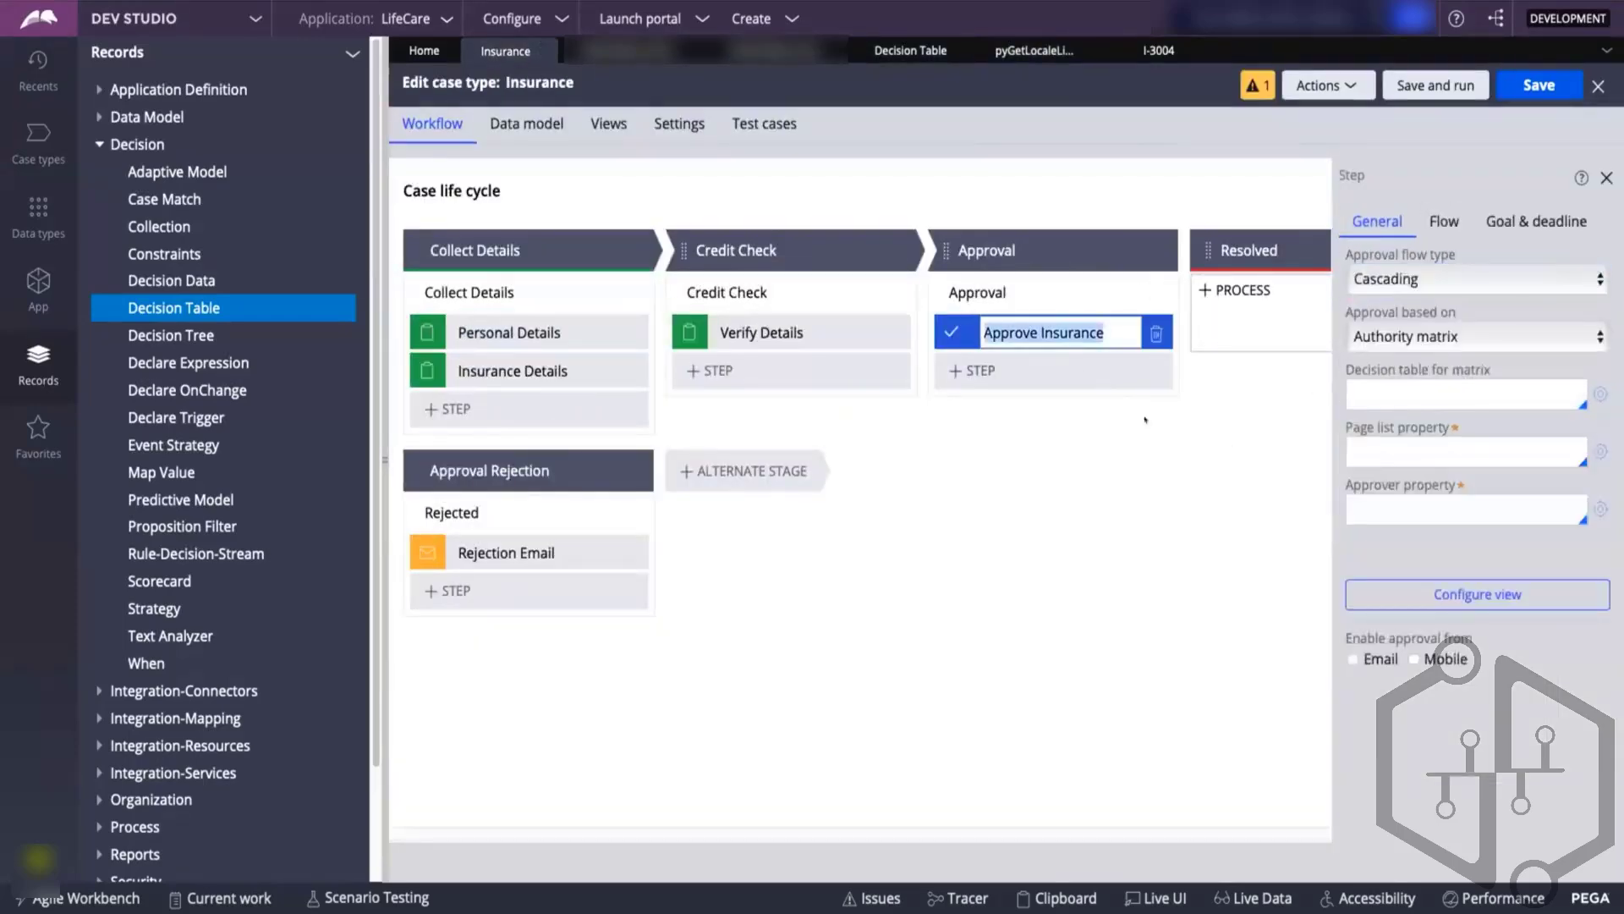
{"action": "left_click", "coordinate": [1384, 389]}
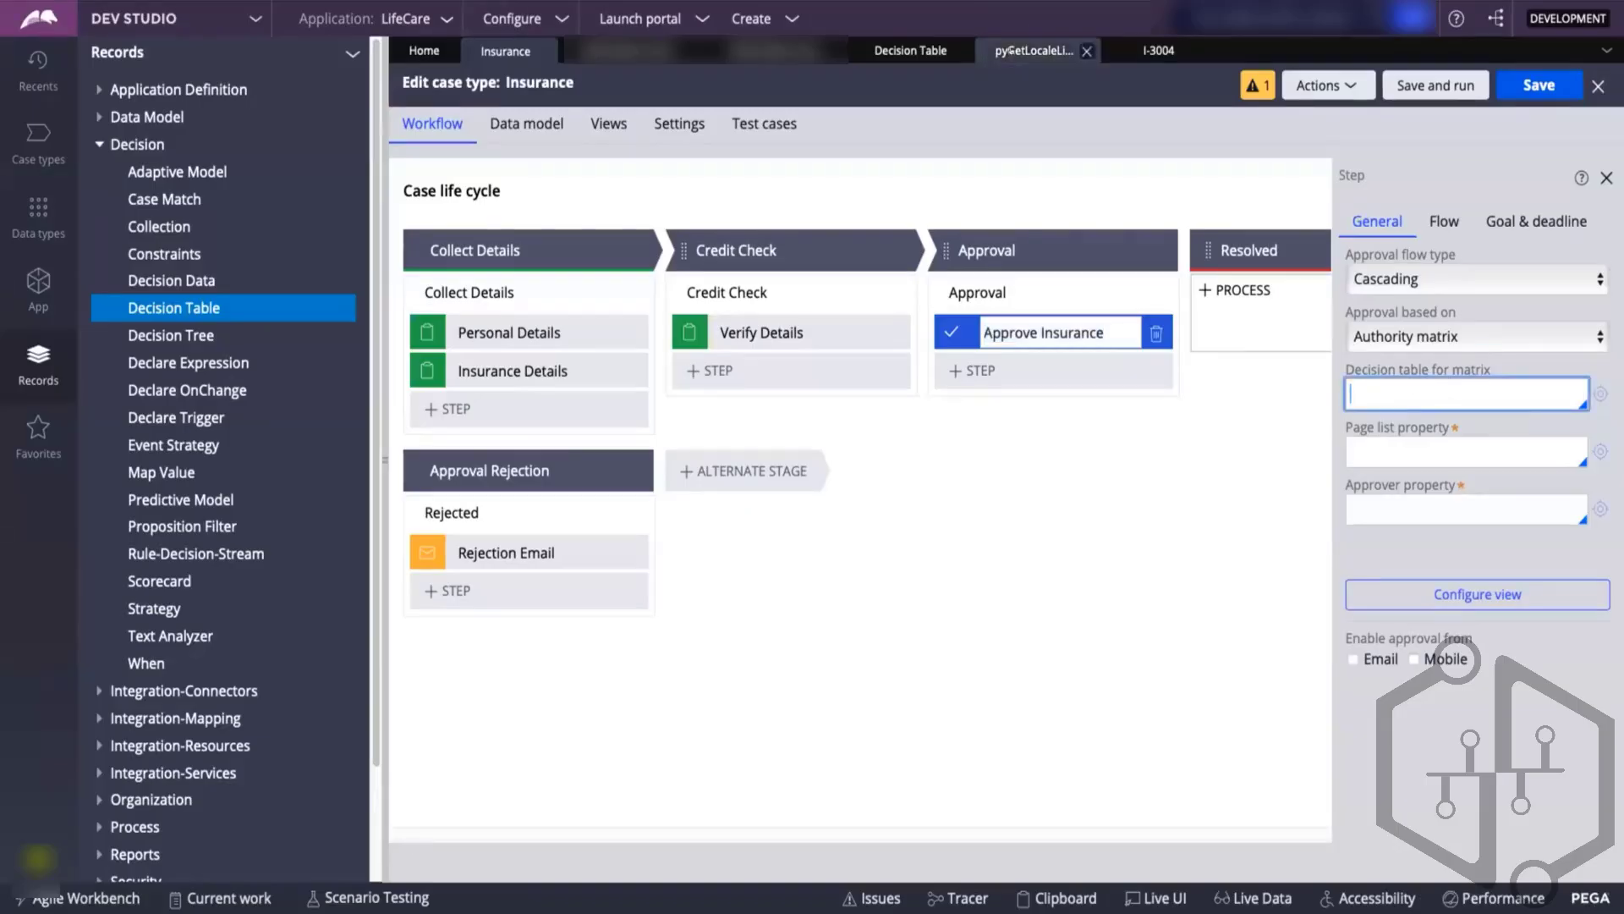
- Relabel the LanguageCode condition column of the pyGetLocaleListSeparator decision table as Cost
{"action": "left_click", "coordinate": [1034, 50]}
{"action": "left_click", "coordinate": [546, 364]}
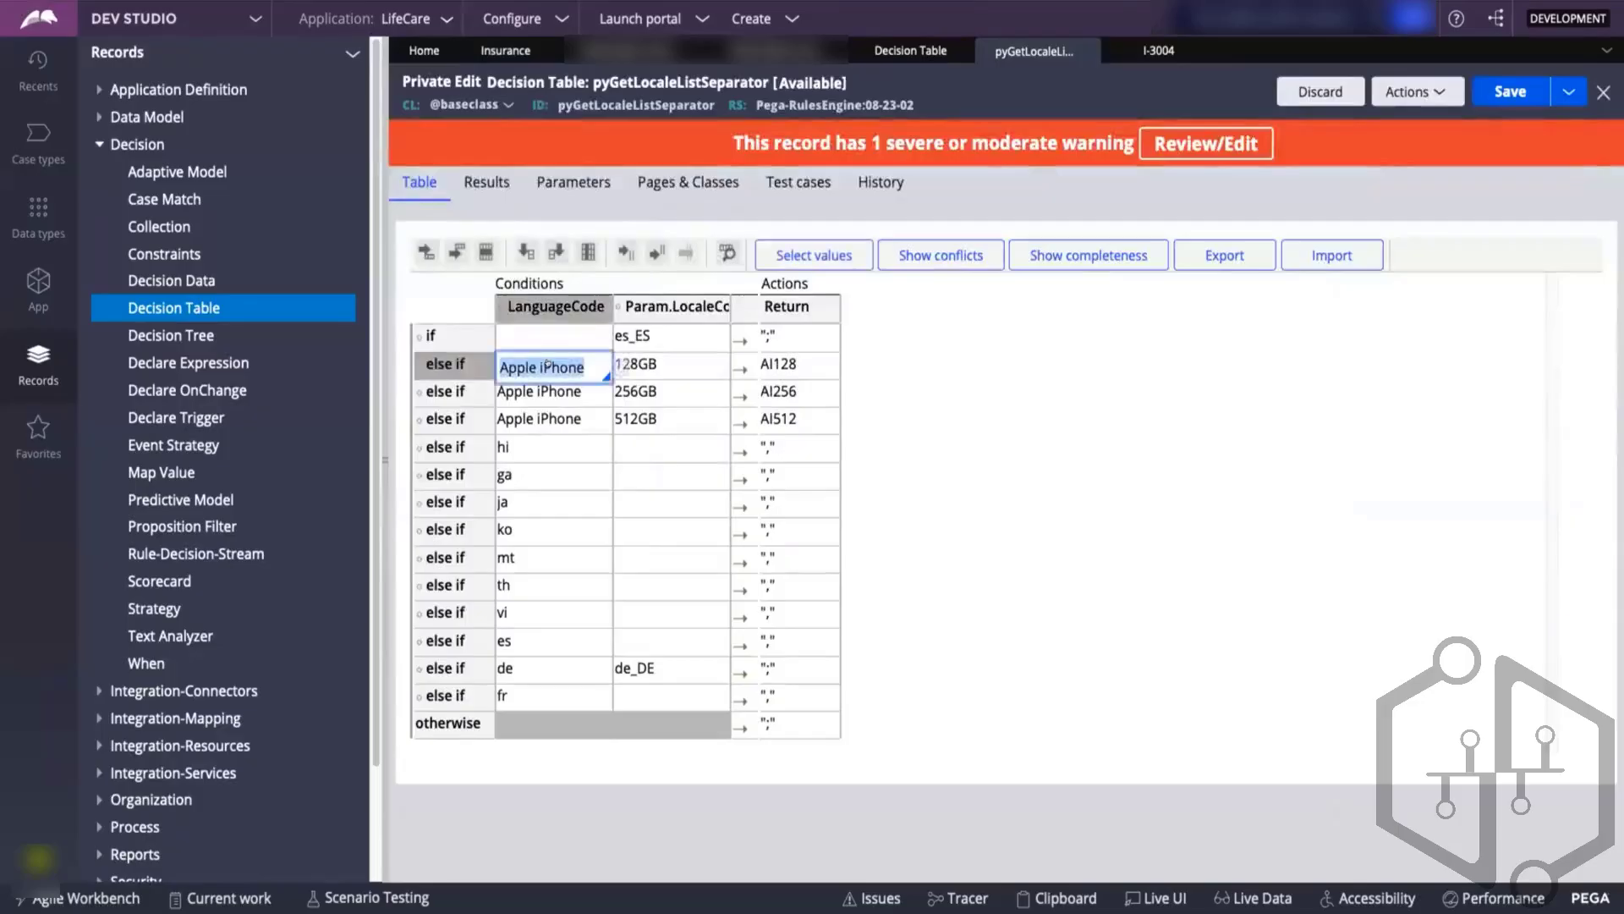
{"action": "left_click", "coordinate": [548, 315]}
{"action": "left_click", "coordinate": [548, 315]}
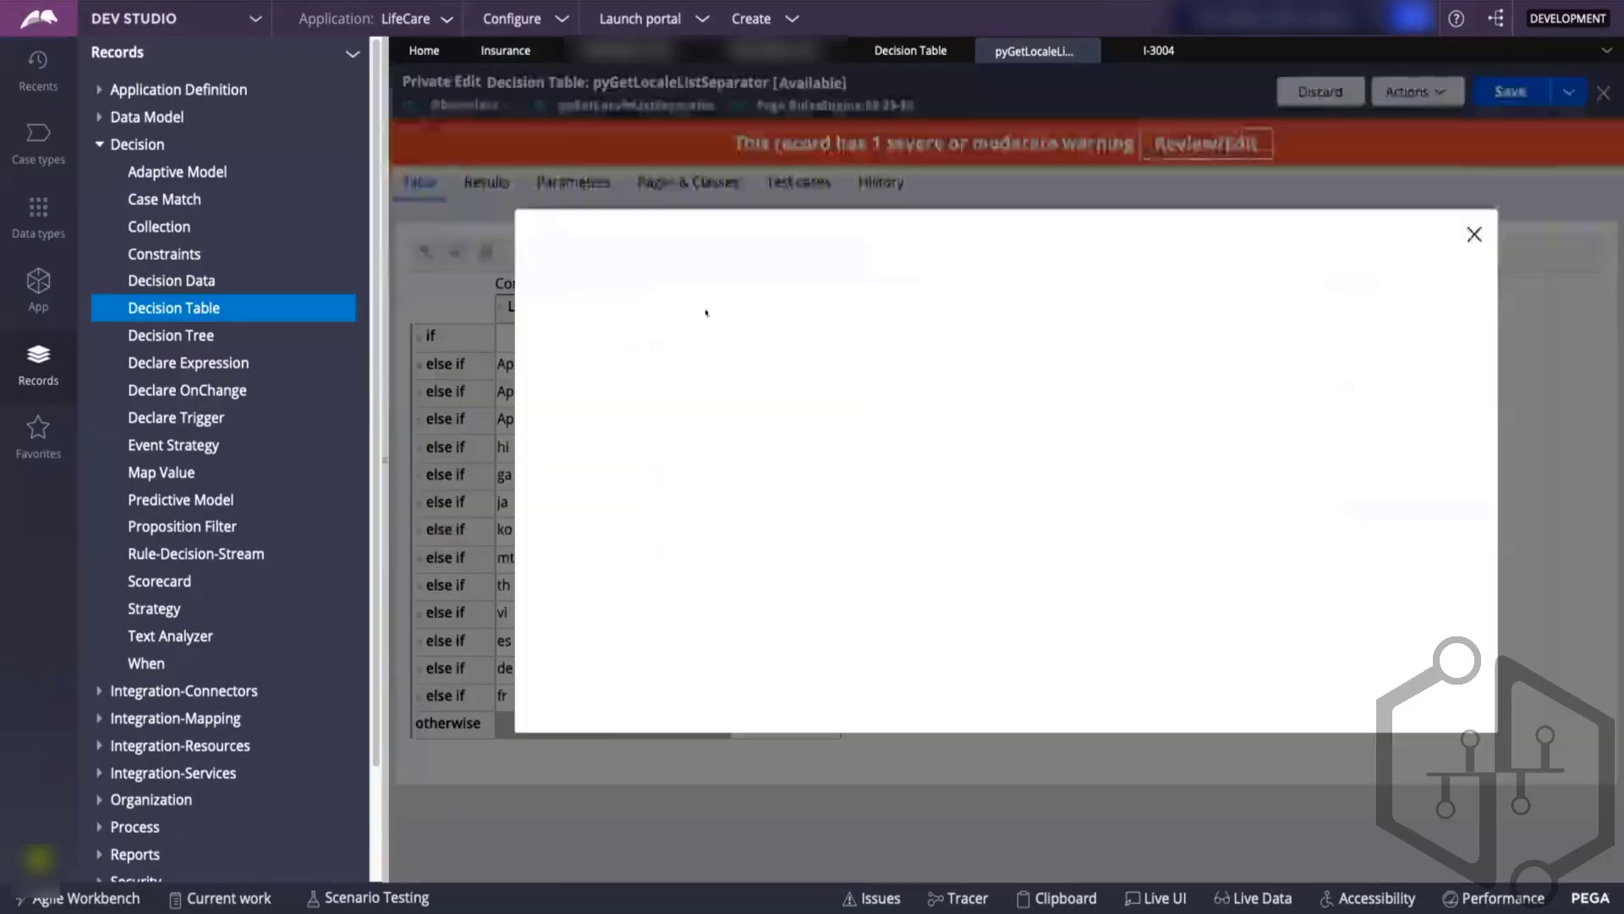
{"action": "key", "text": "Tab"}
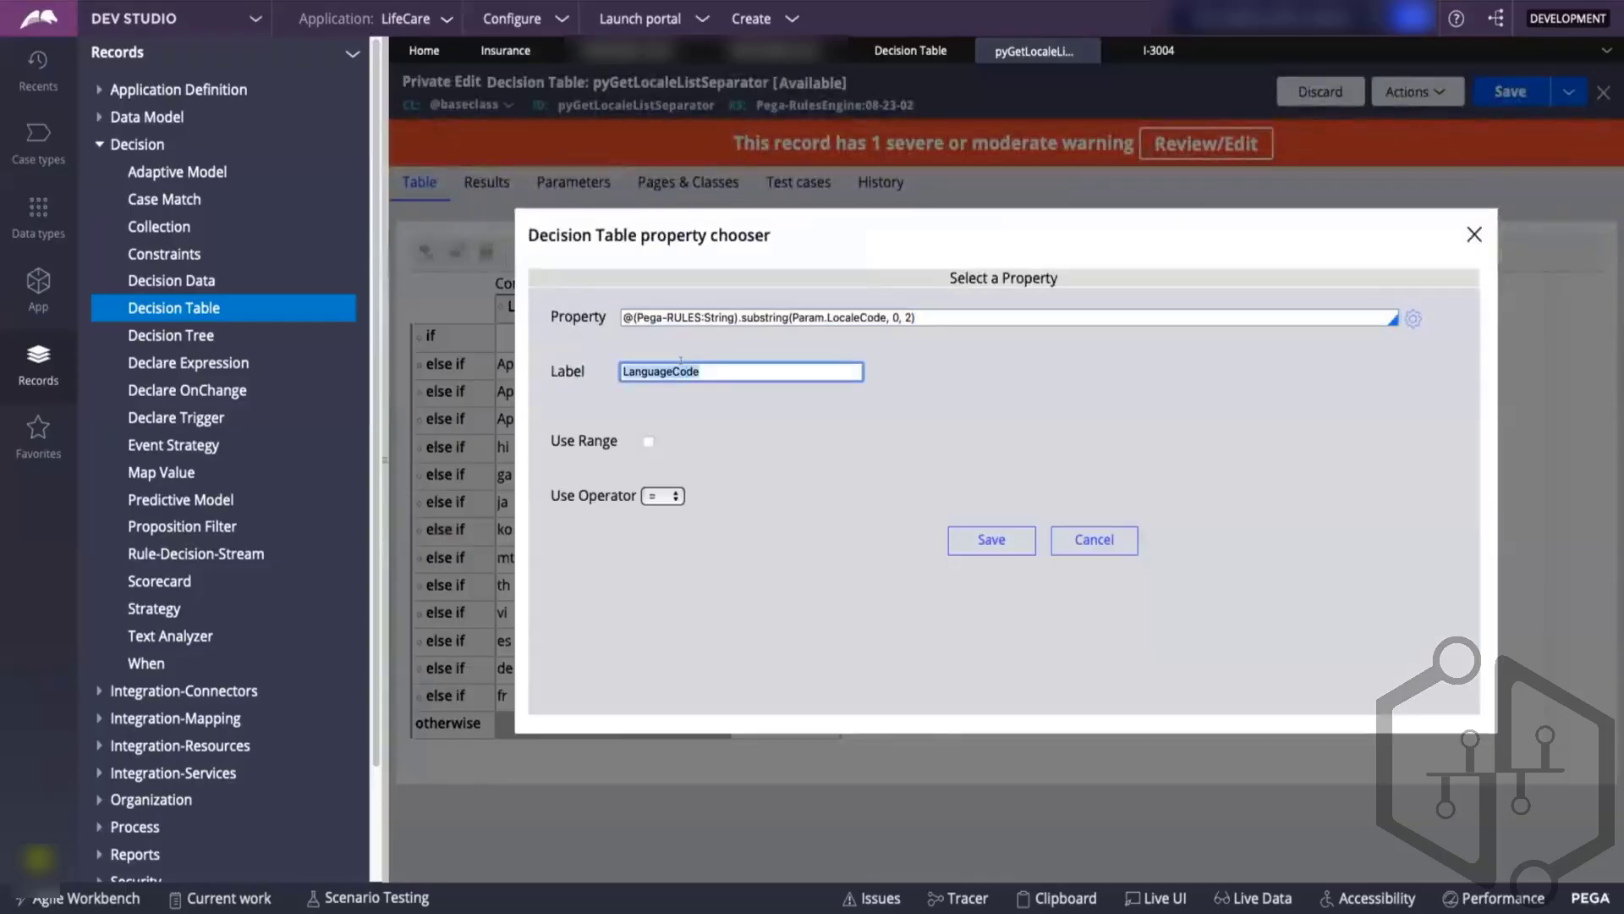
{"action": "type", "text": "Cost"}
{"action": "left_click", "coordinate": [979, 539]}
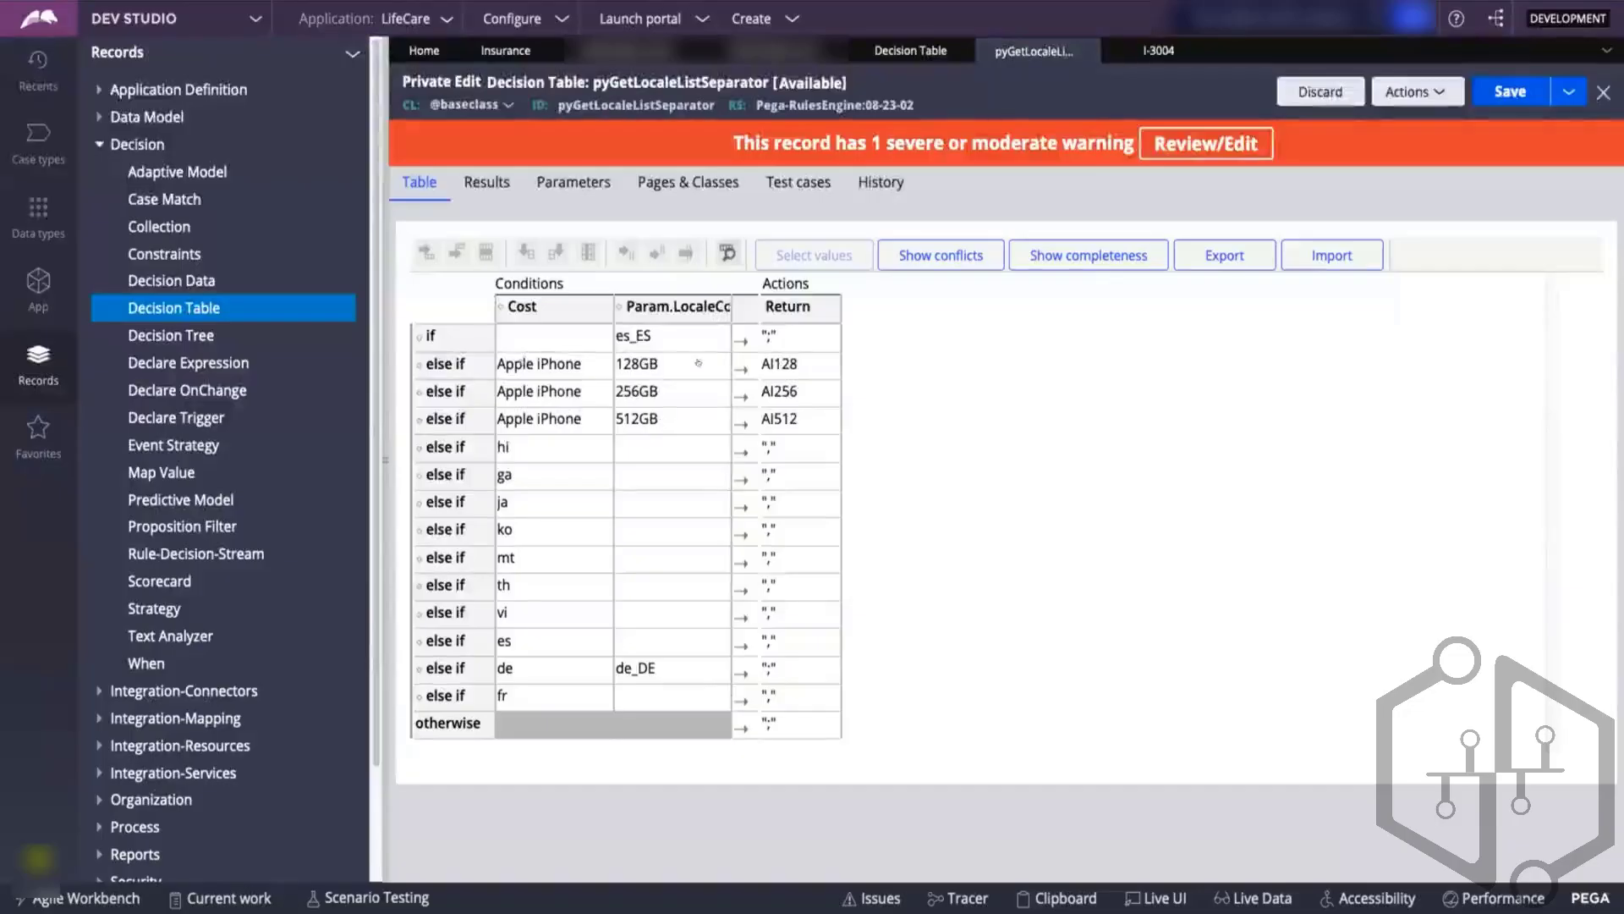
{"action": "left_click", "coordinate": [673, 310]}
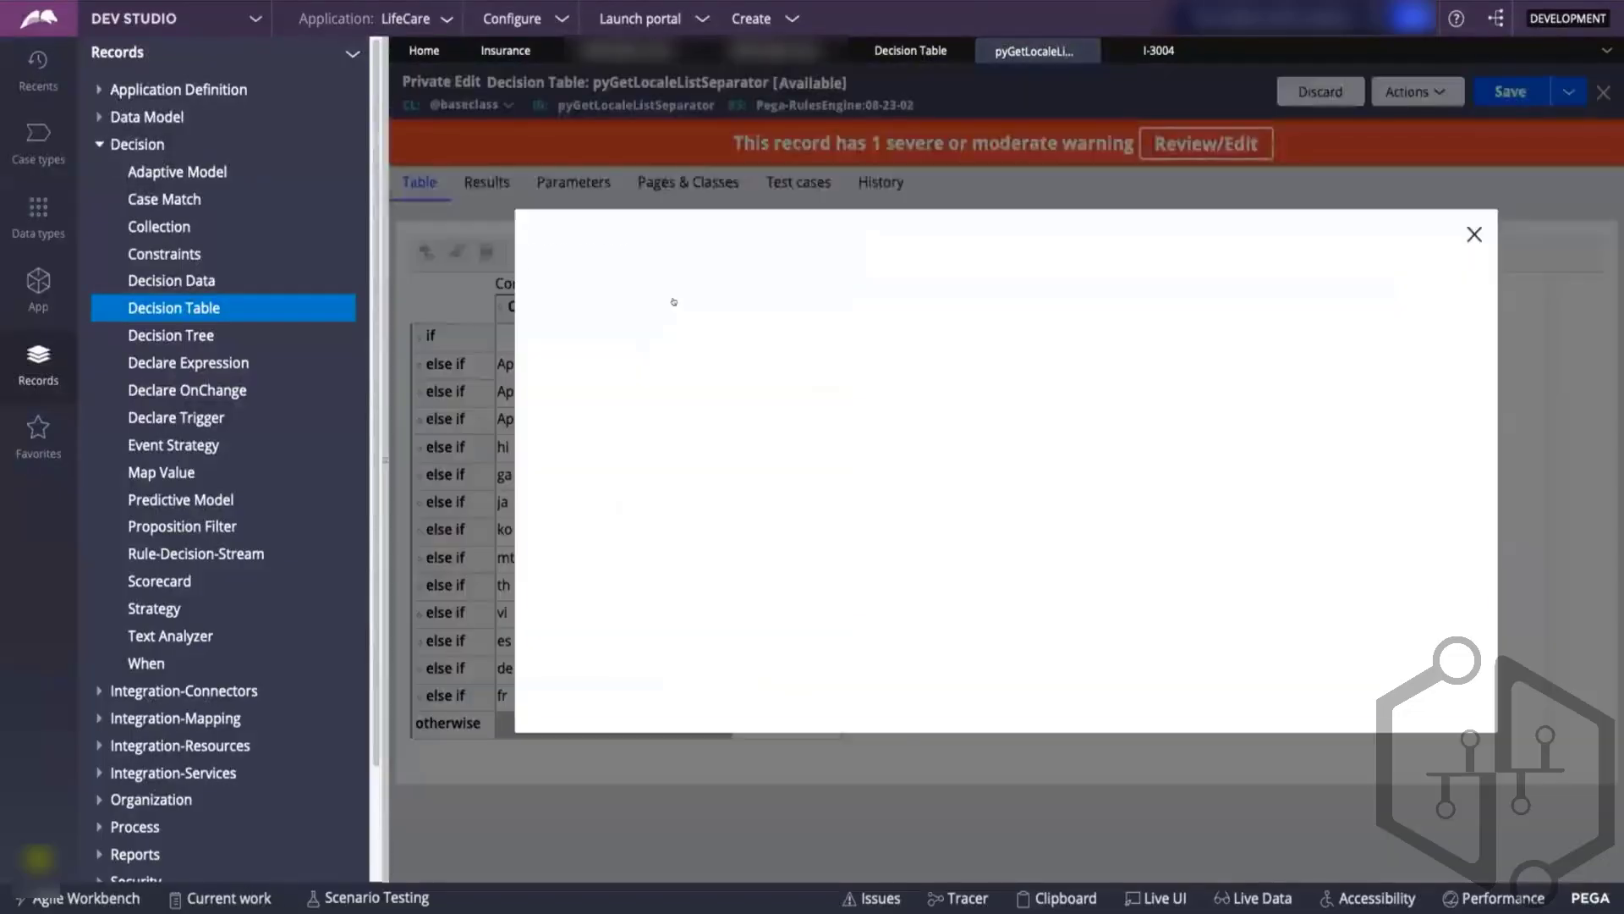
{"action": "left_click", "coordinate": [1476, 234]}
- In the decision table's 128GB row, set the Cost to 100 and enter an approver's name as the Return value
{"action": "left_click", "coordinate": [549, 364]}
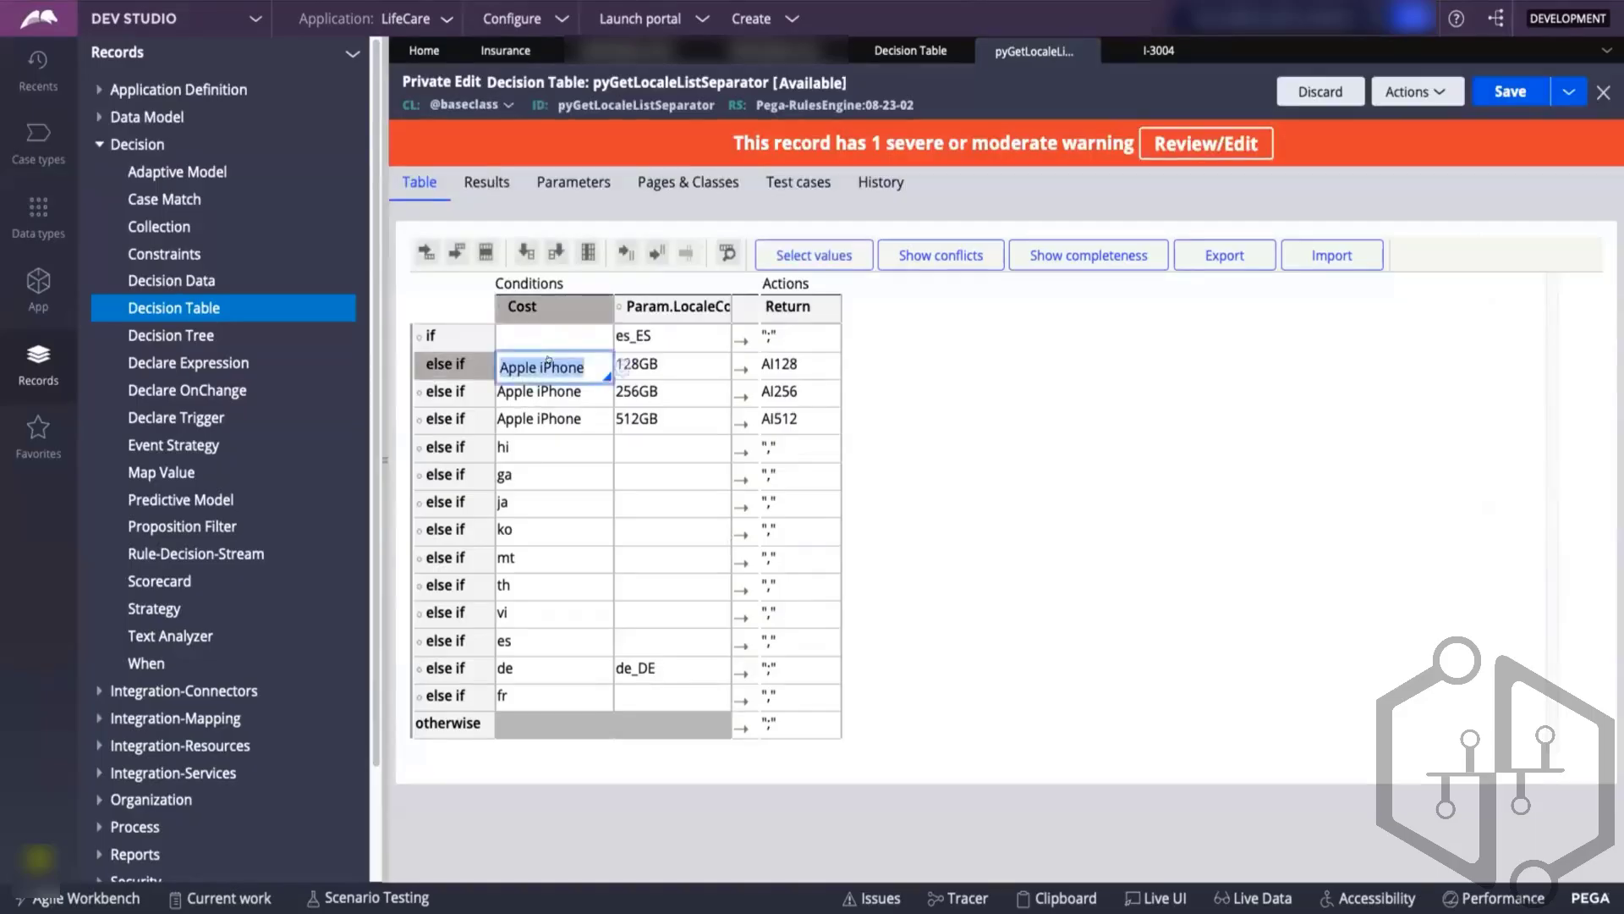
{"action": "type", "text": "100"}
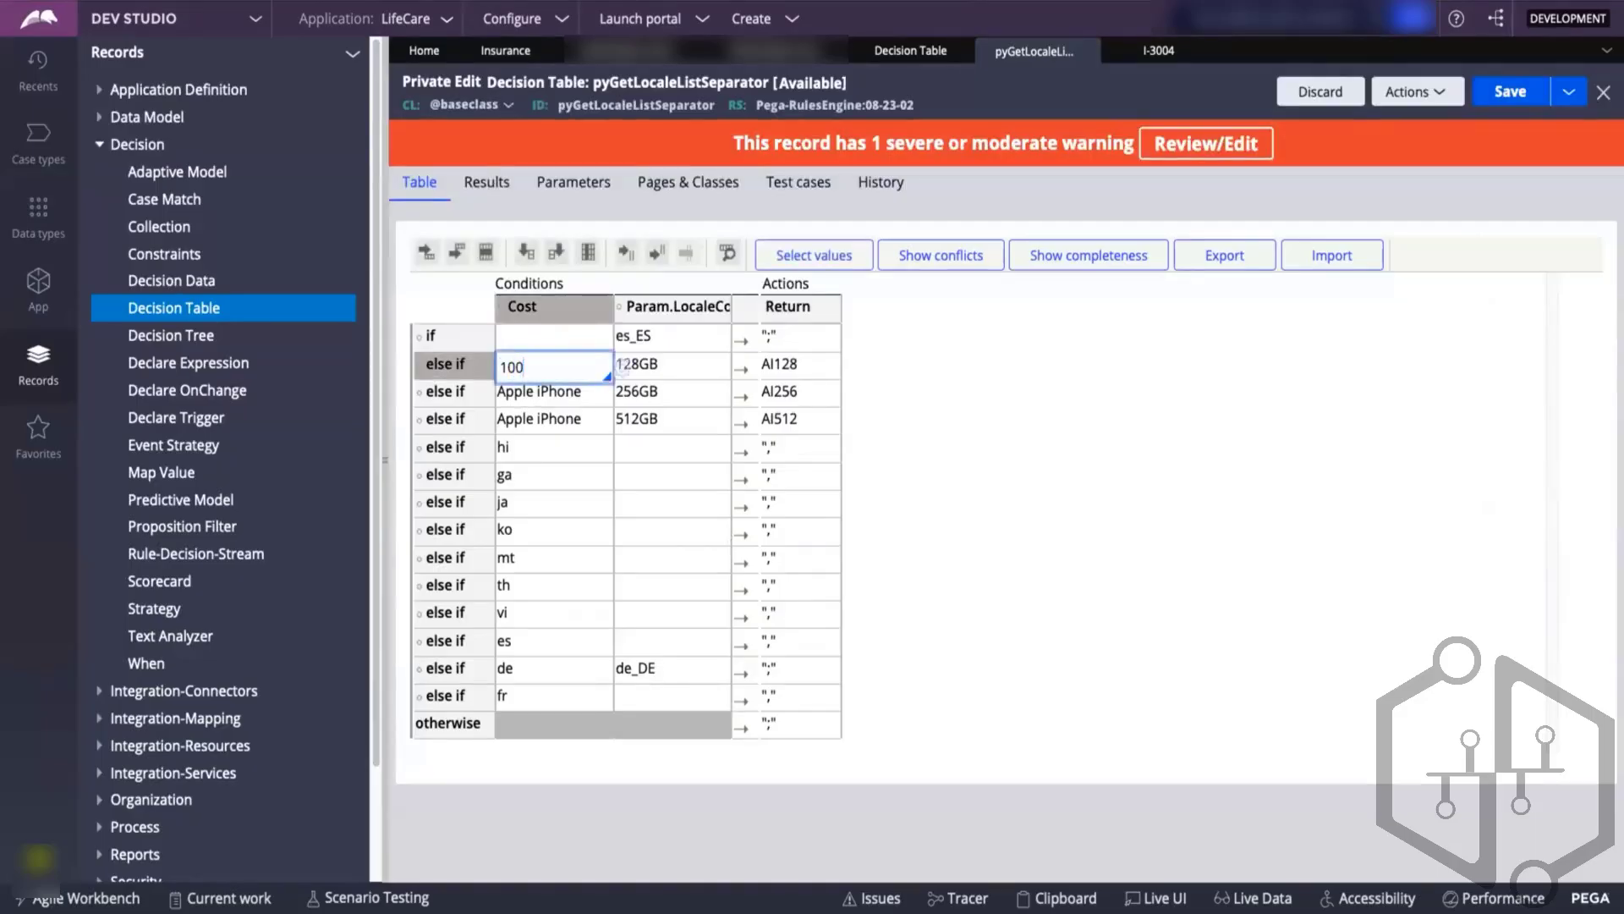
{"action": "left_click", "coordinate": [764, 358]}
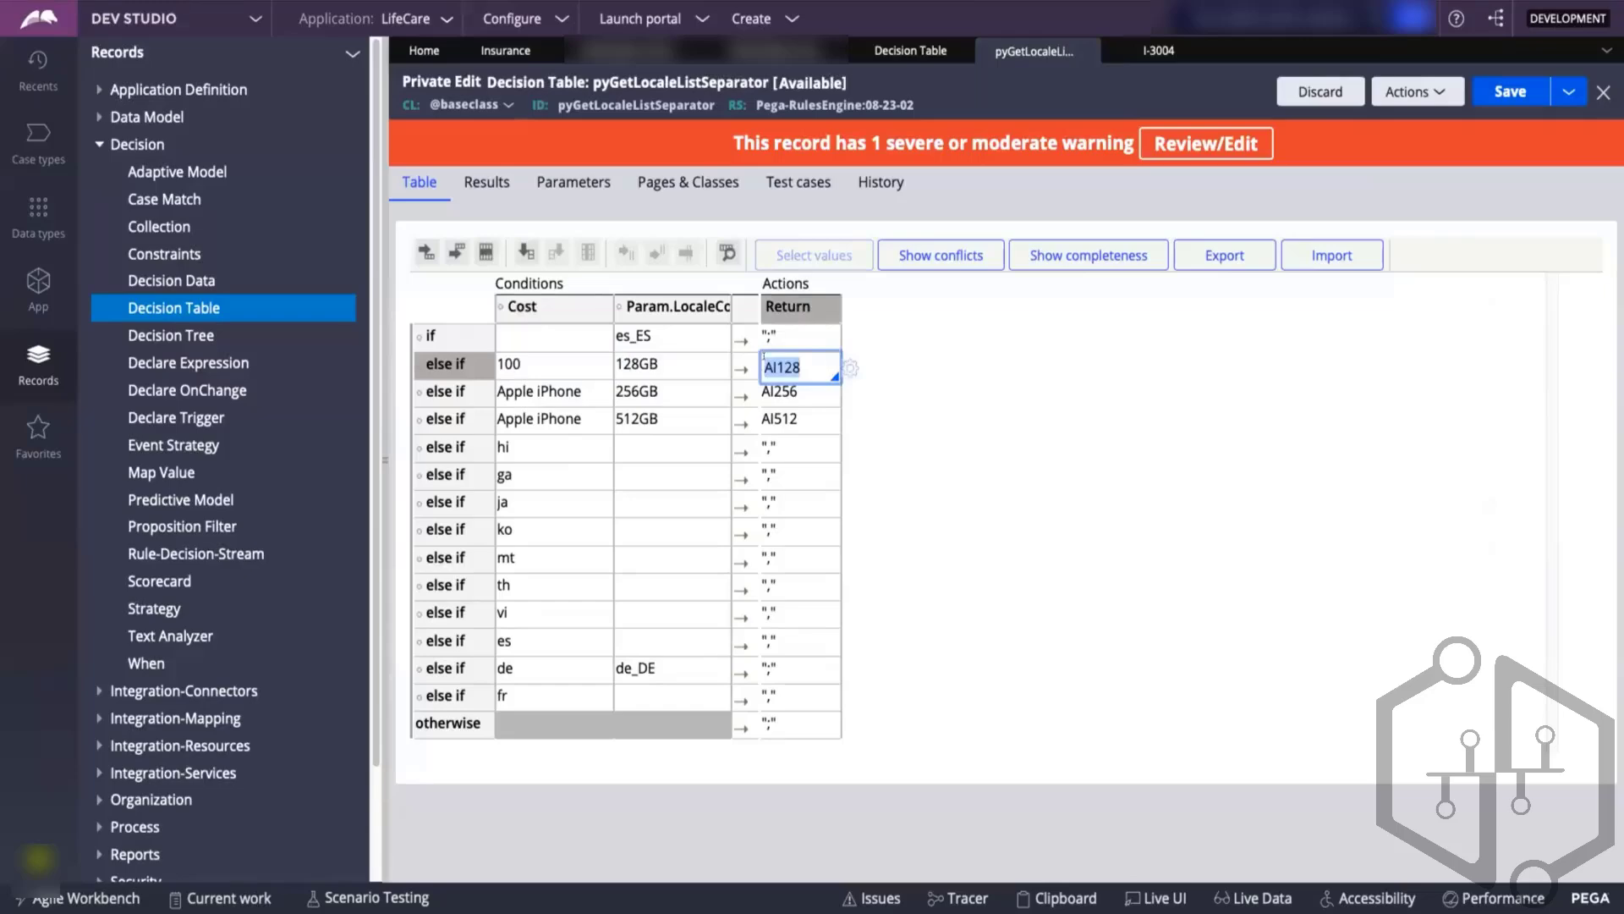
{"action": "type", "text": "Fracis"}
- In the decision table's 256GB row, set the Cost to 1000 and the Return value to ABC
{"action": "left_click", "coordinate": [519, 391]}
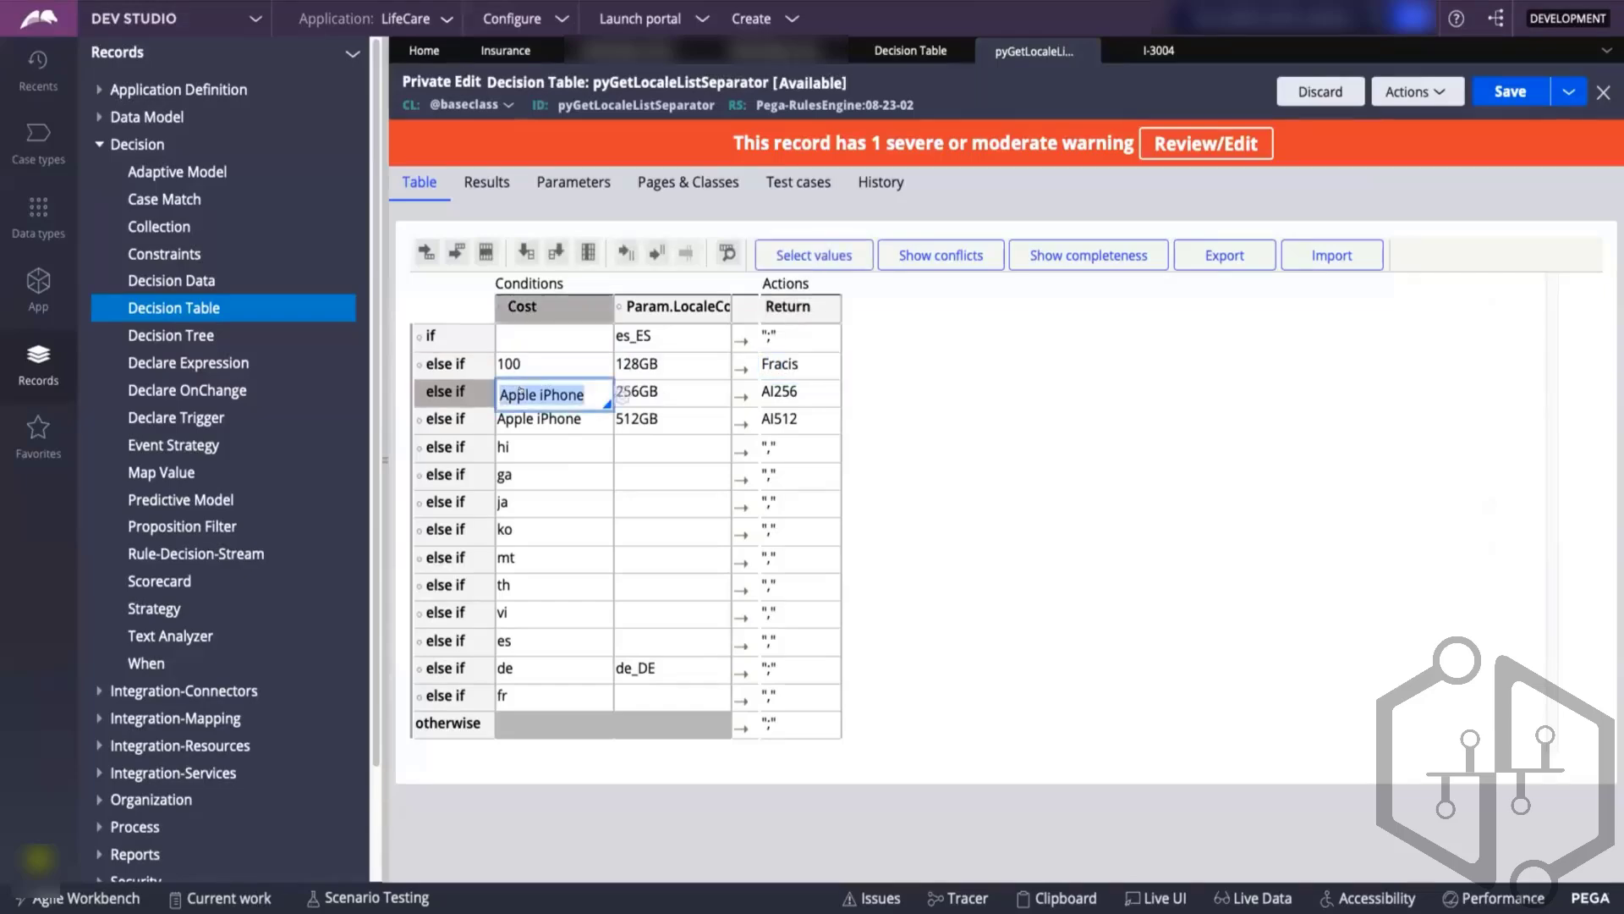
{"action": "type", "text": "1000"}
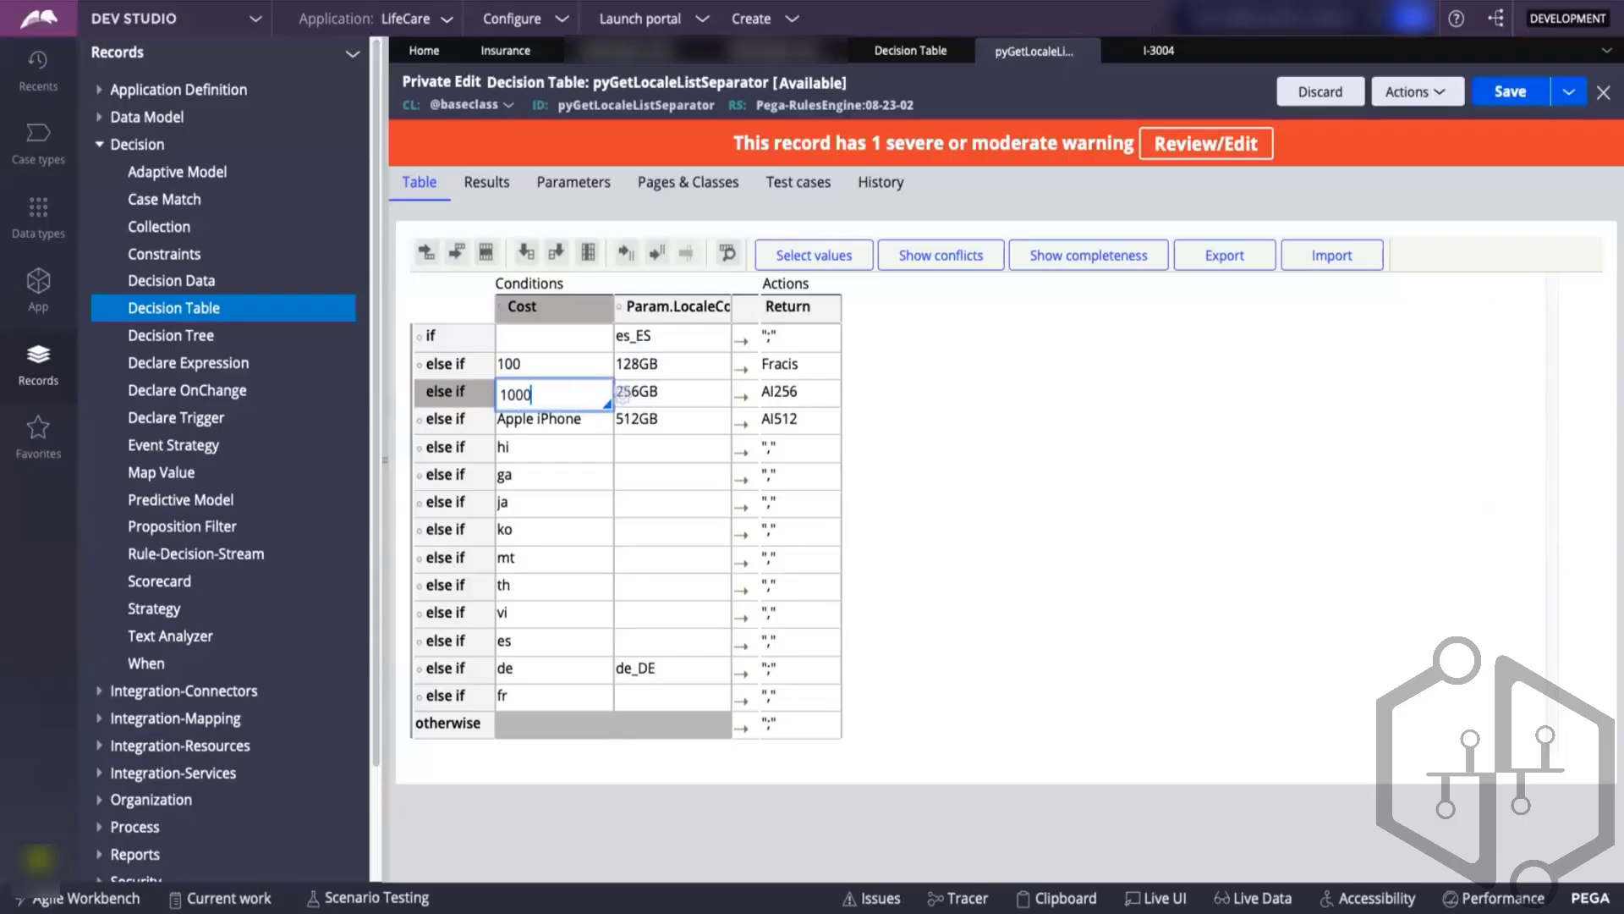
{"action": "left_click", "coordinate": [778, 391]}
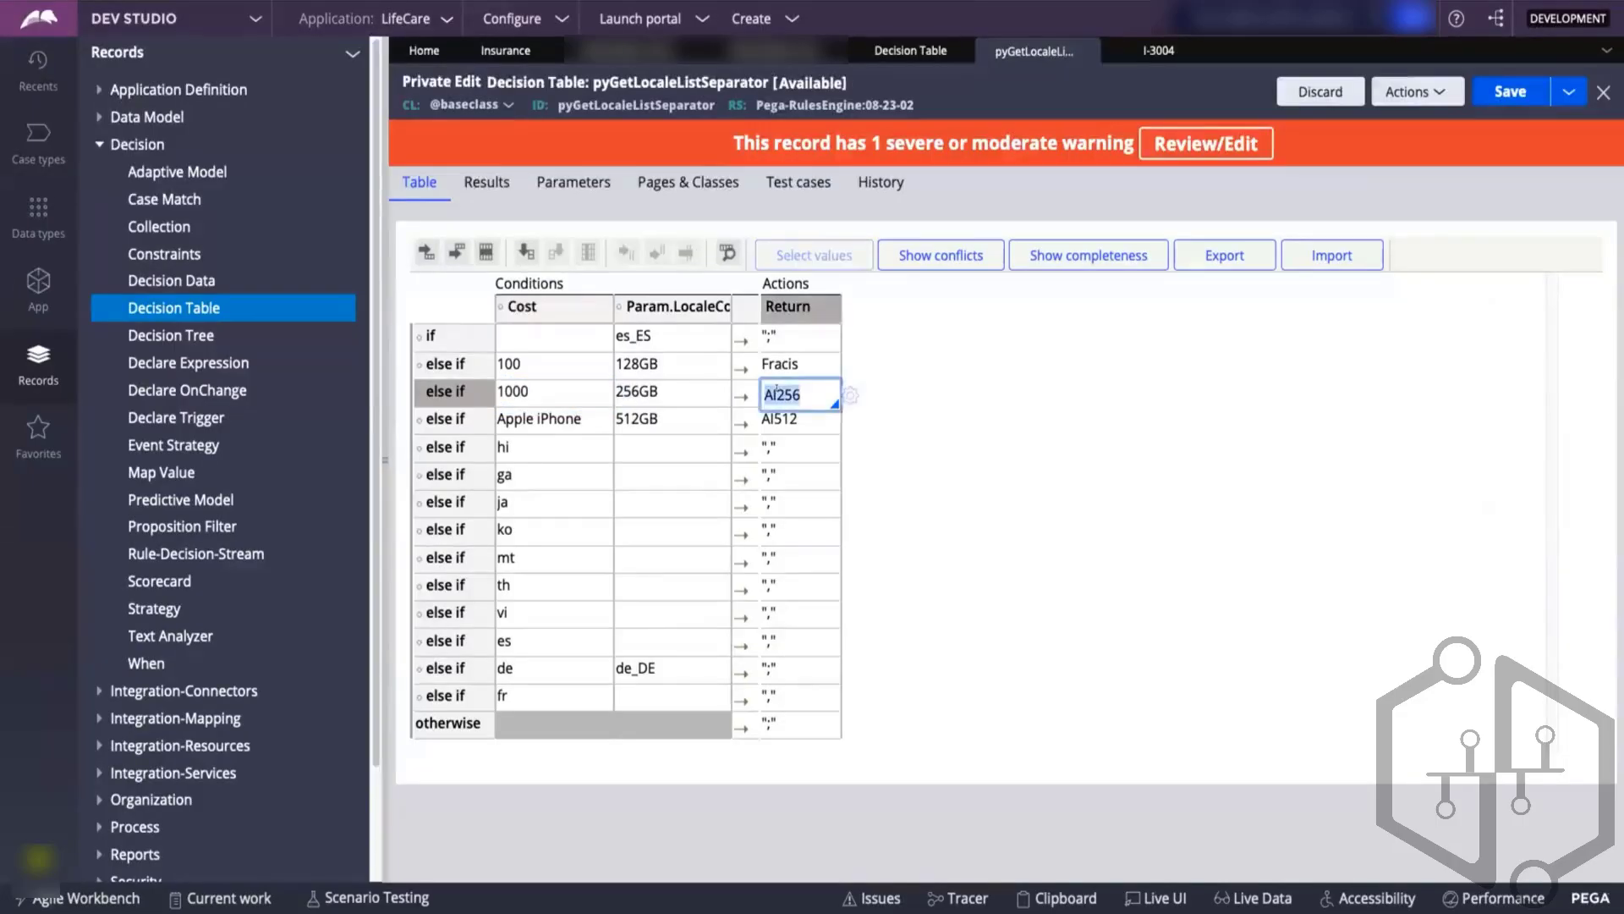
{"action": "type", "text": "ABC"}
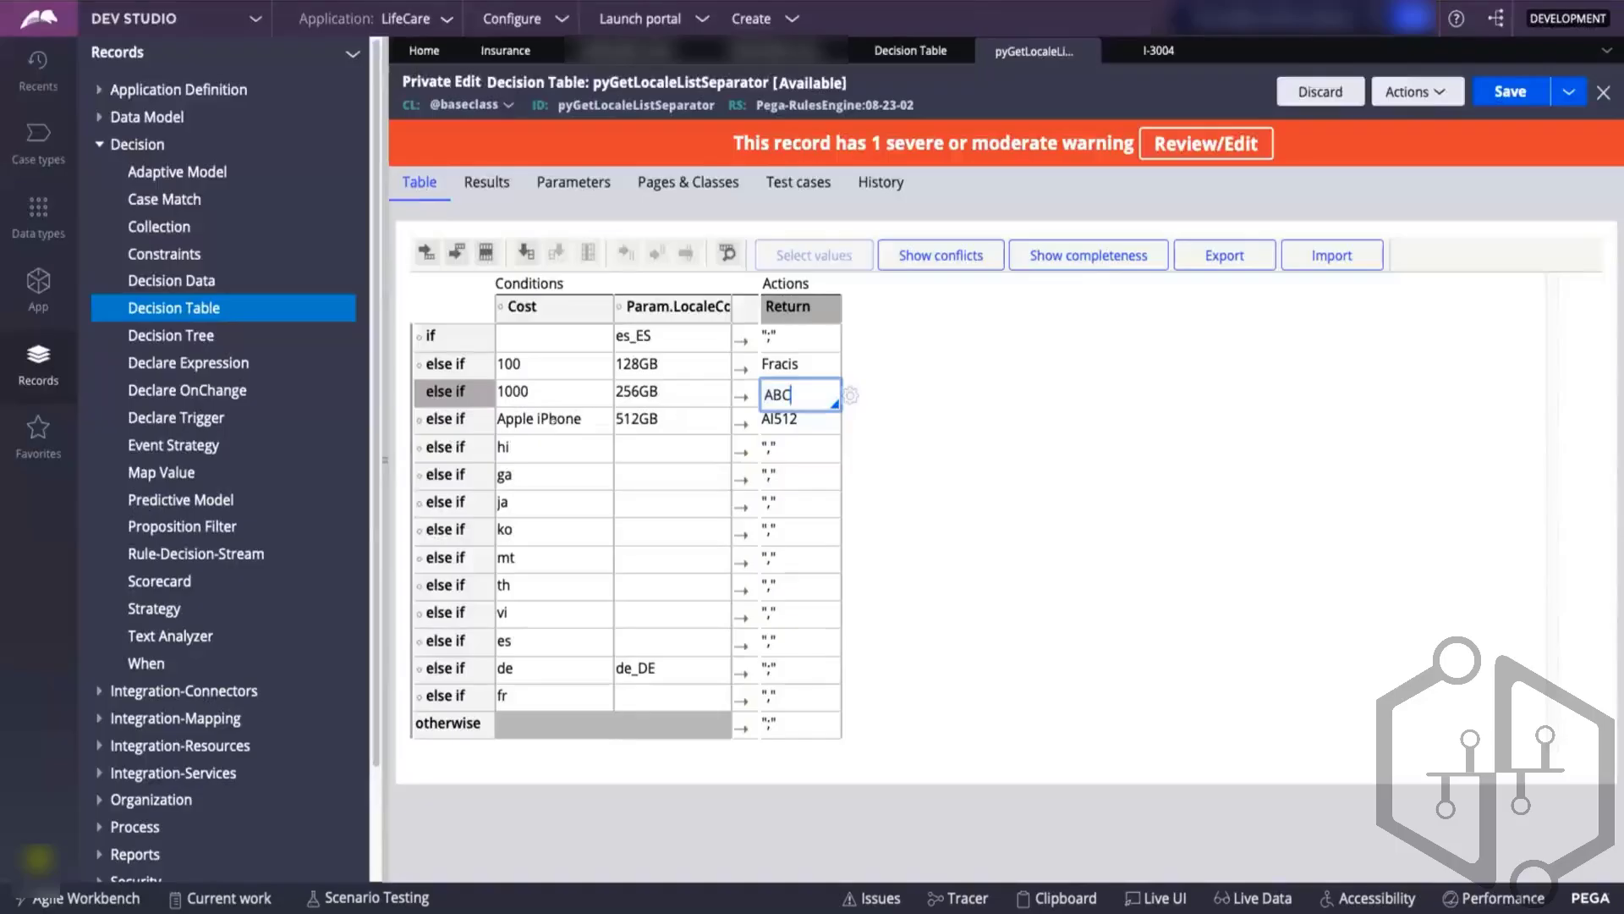
- In the decision table's 512GB row, set the Cost to 10000 and the Return value to fsfdgh
{"action": "left_click", "coordinate": [552, 419]}
{"action": "type", "text": "10000"}
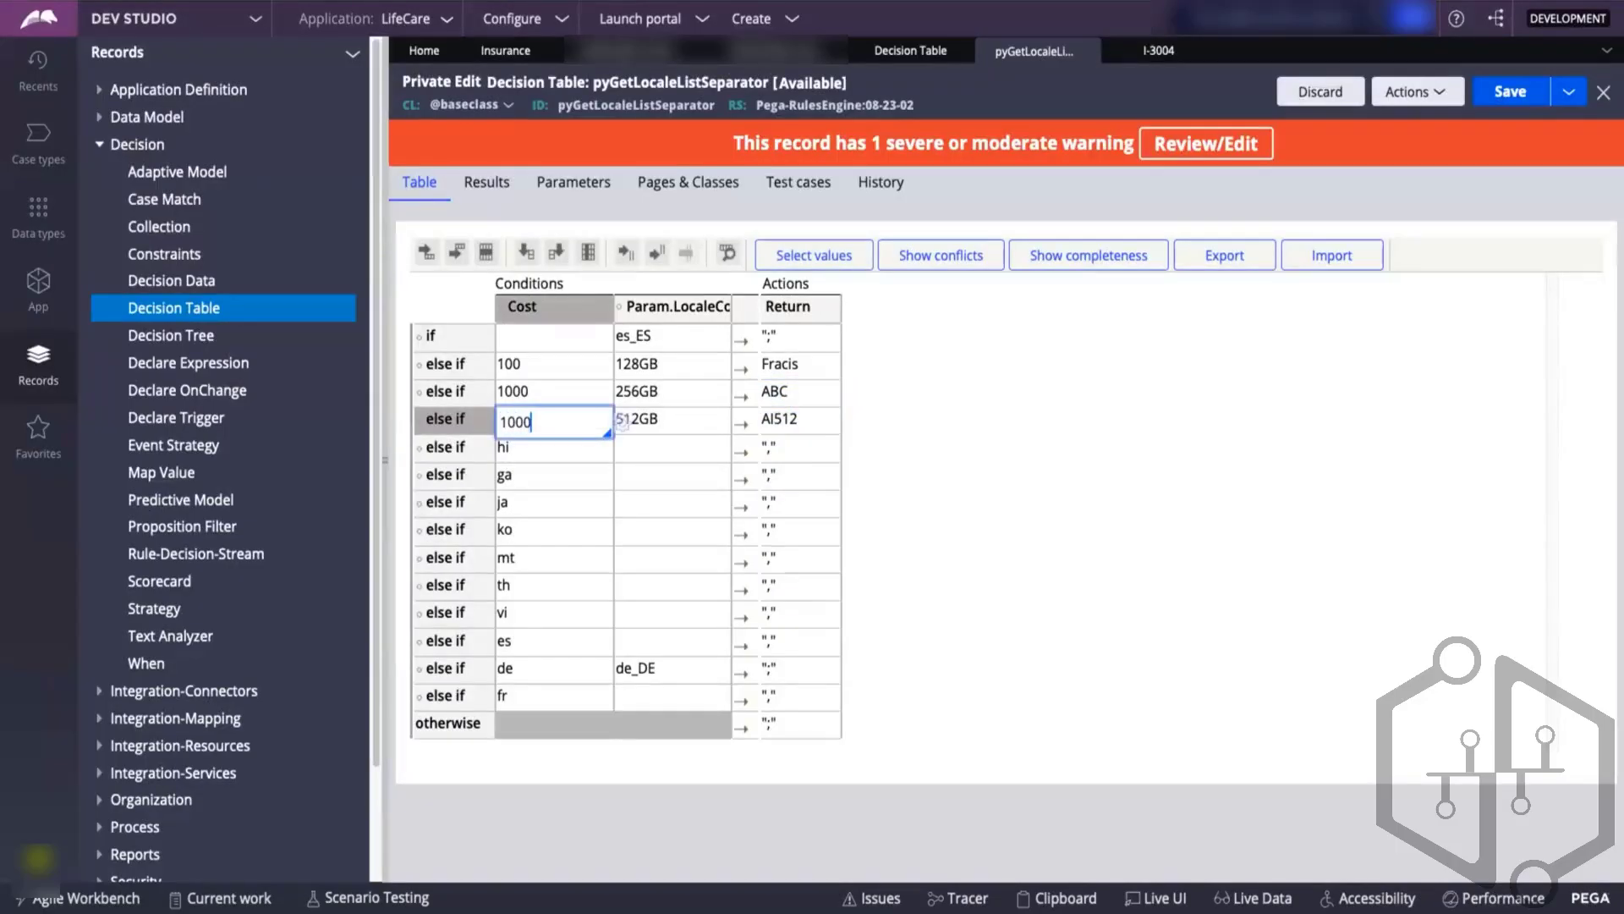
{"action": "left_click", "coordinate": [787, 418]}
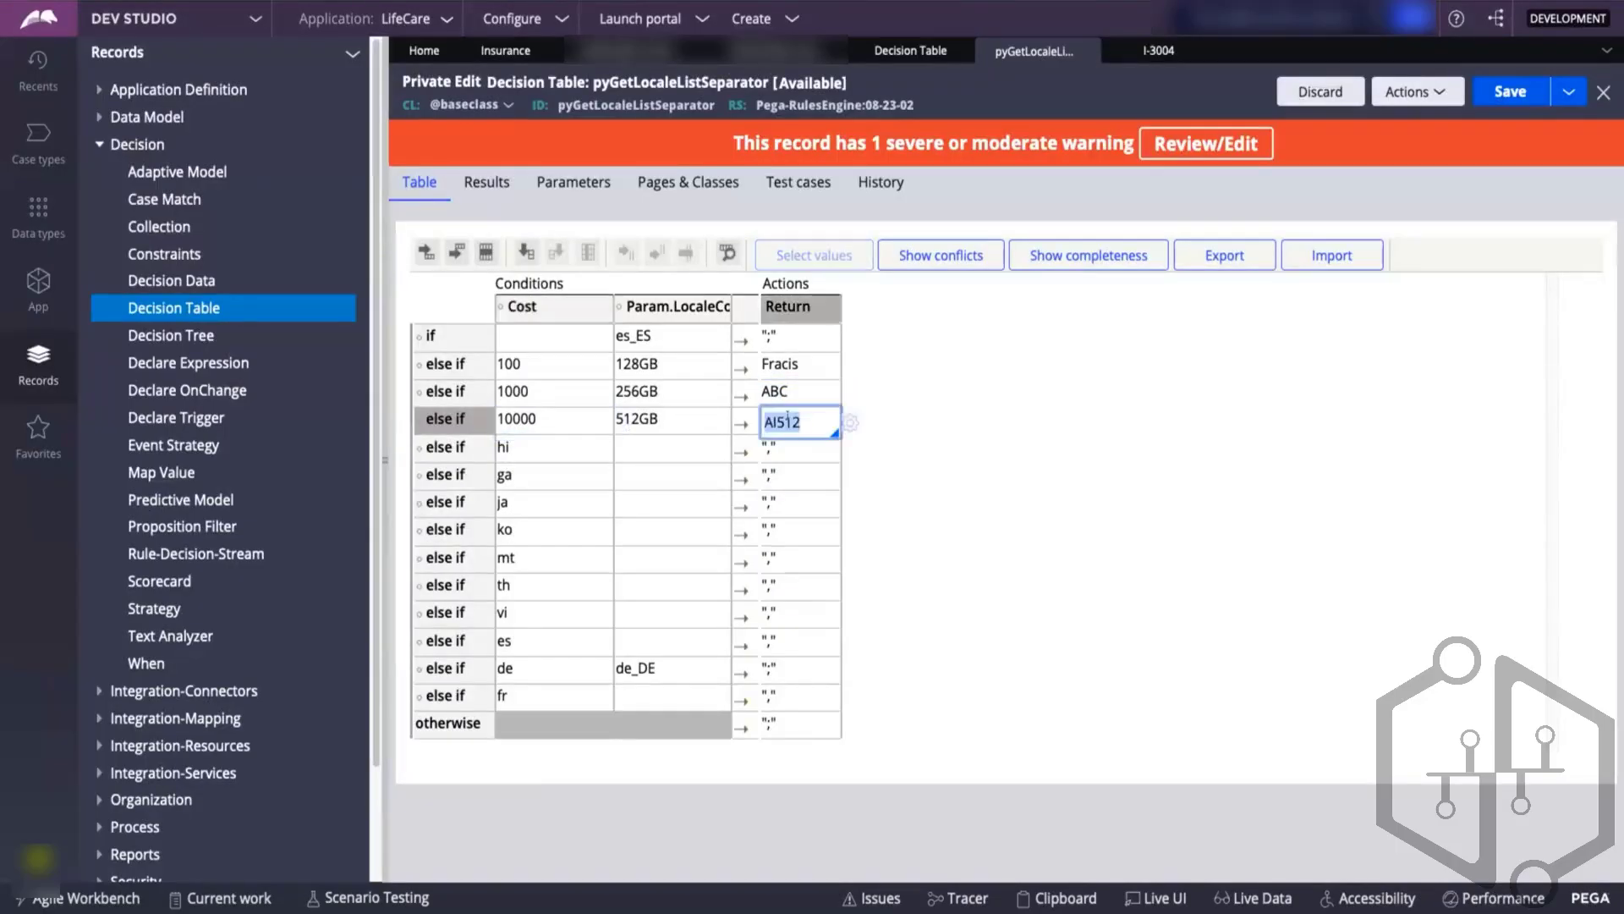
{"action": "type", "text": "fsfdgh"}
{"action": "left_click", "coordinate": [1077, 375]}
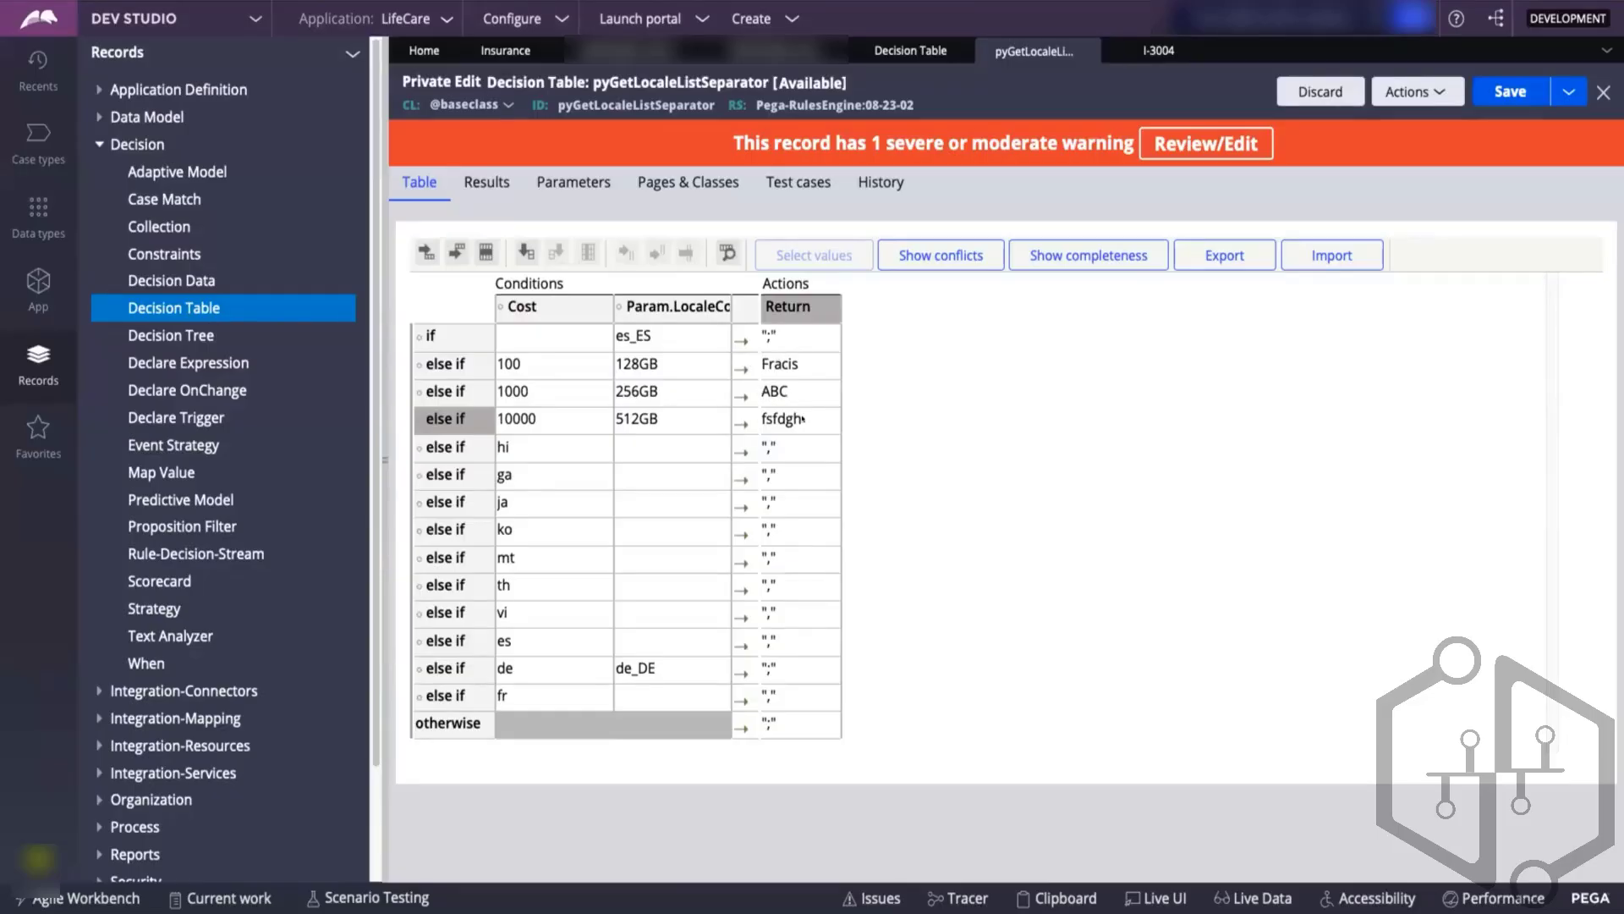
- Try adding a greater-than operator before the 128GB row's Cost value in the decision table
{"action": "left_click", "coordinate": [522, 360]}
{"action": "left_click", "coordinate": [502, 362]}
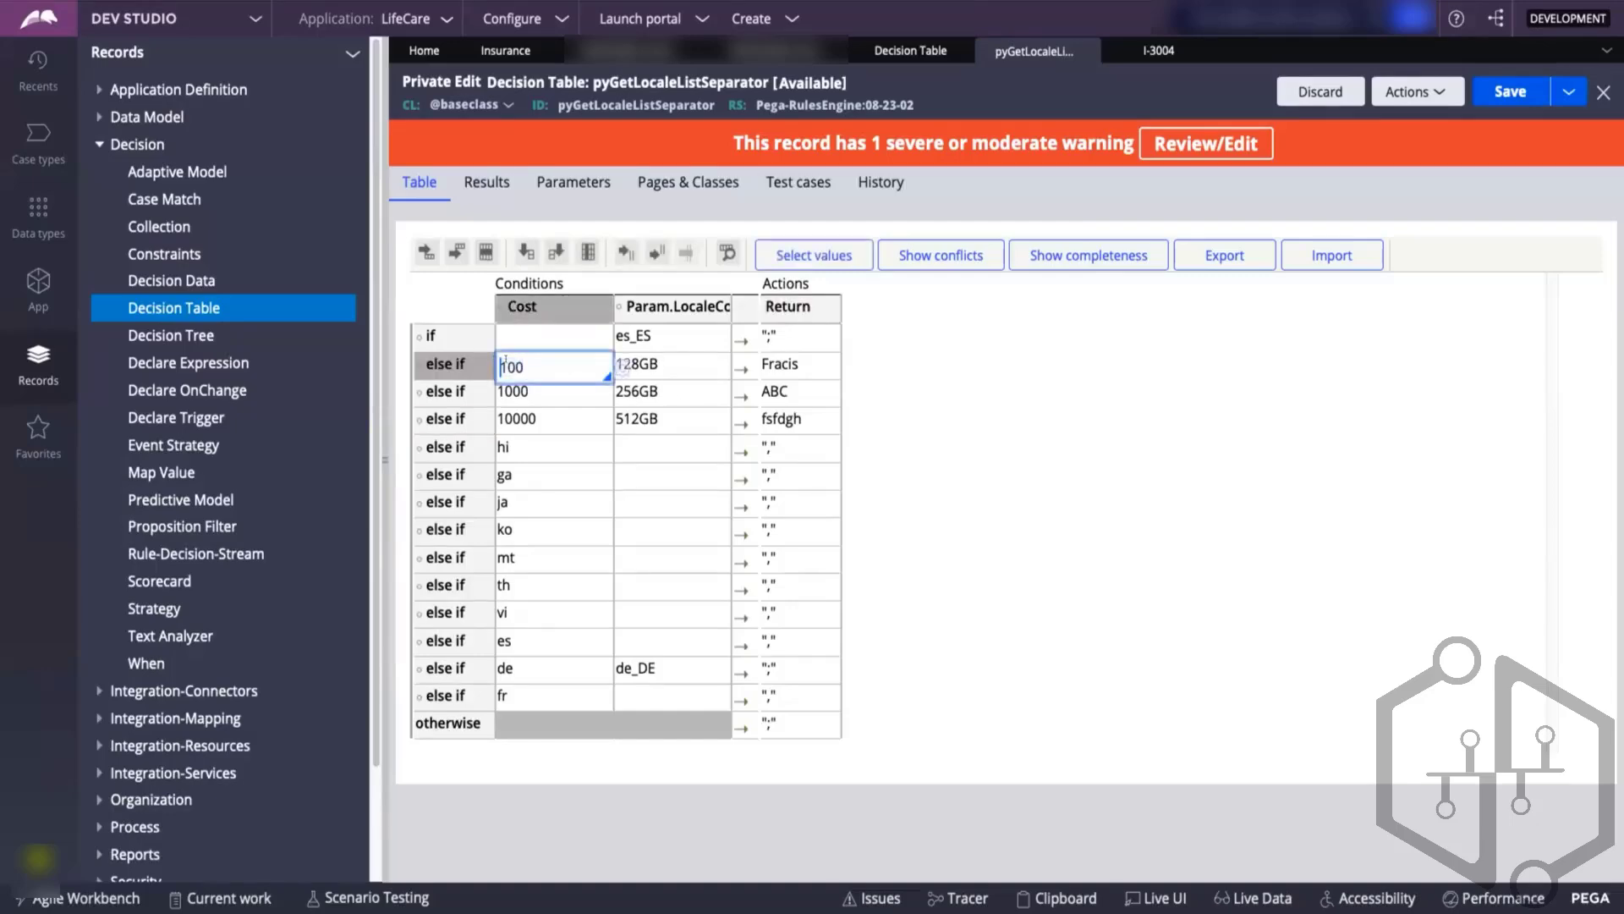
{"action": "type", "text": ">"}
{"action": "key", "text": "BackSpace"}
{"action": "type", "text": ">"}
{"action": "key", "text": "BackSpace"}
{"action": "left_click", "coordinate": [788, 362]}
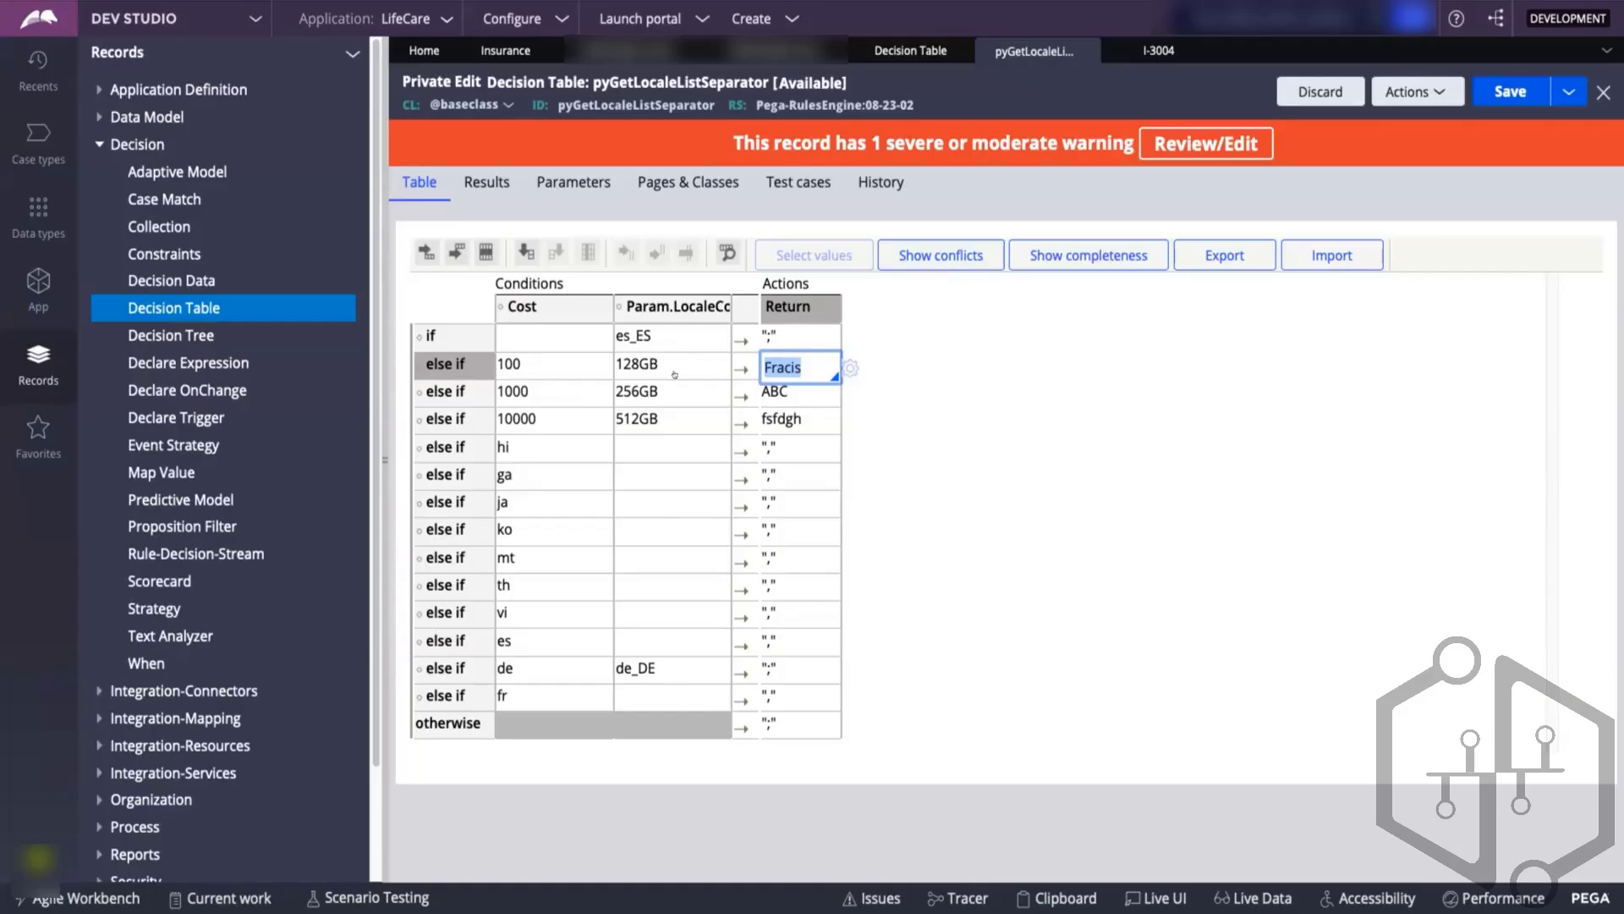
- Examine the Approve Insurance step's Page list property and Approver property settings, including the page list properties on offer
{"action": "left_click", "coordinate": [506, 51]}
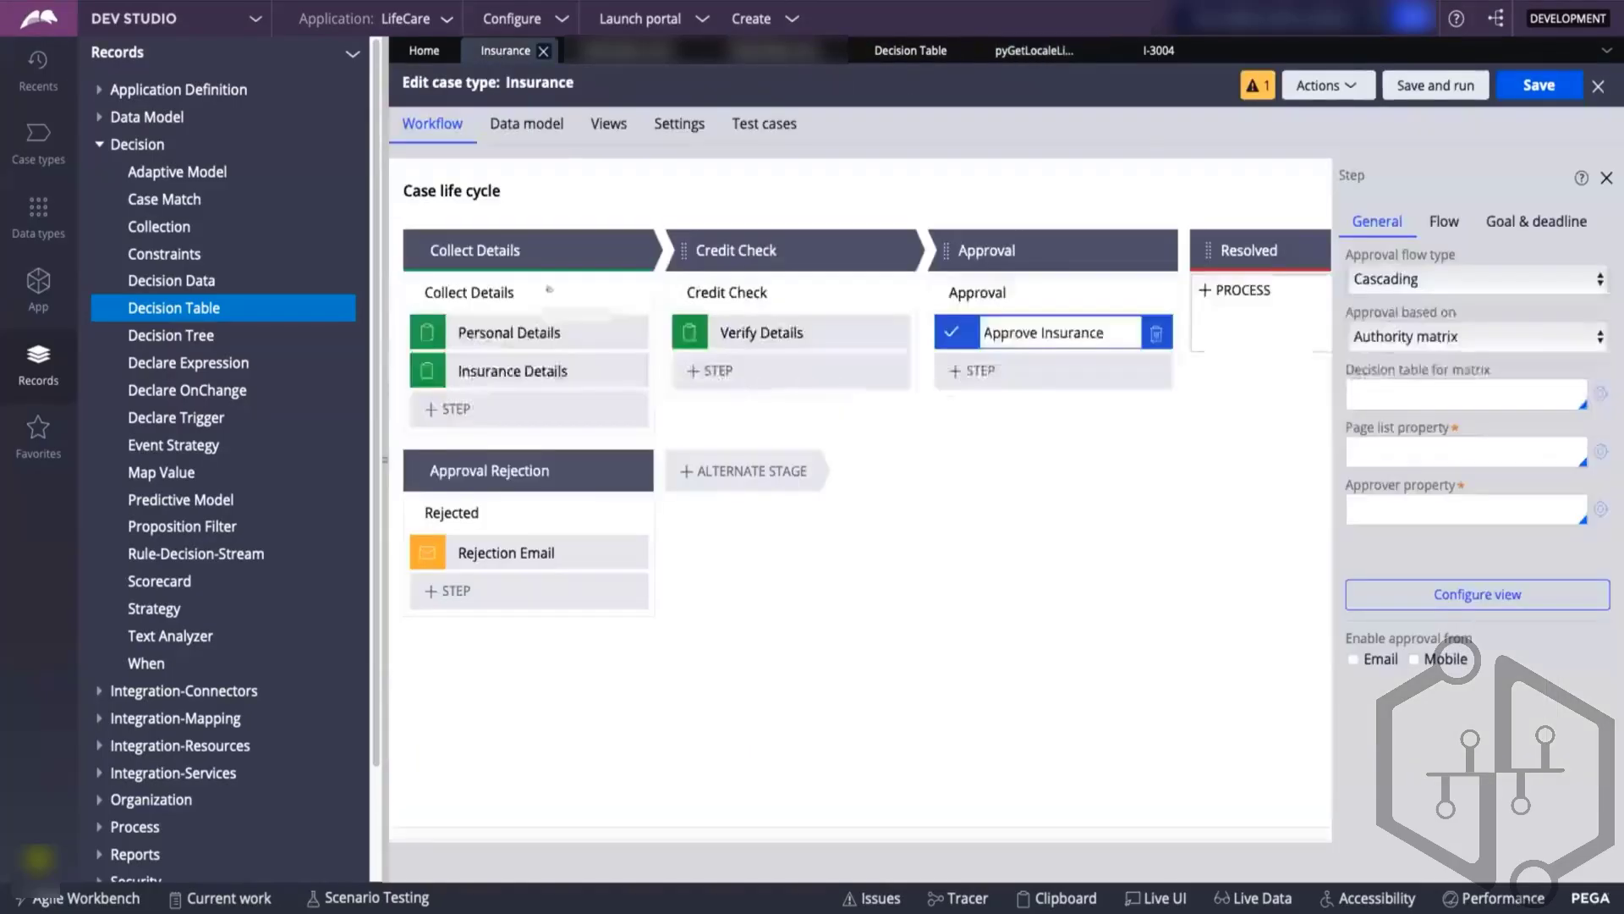
{"action": "left_click", "coordinate": [1360, 446]}
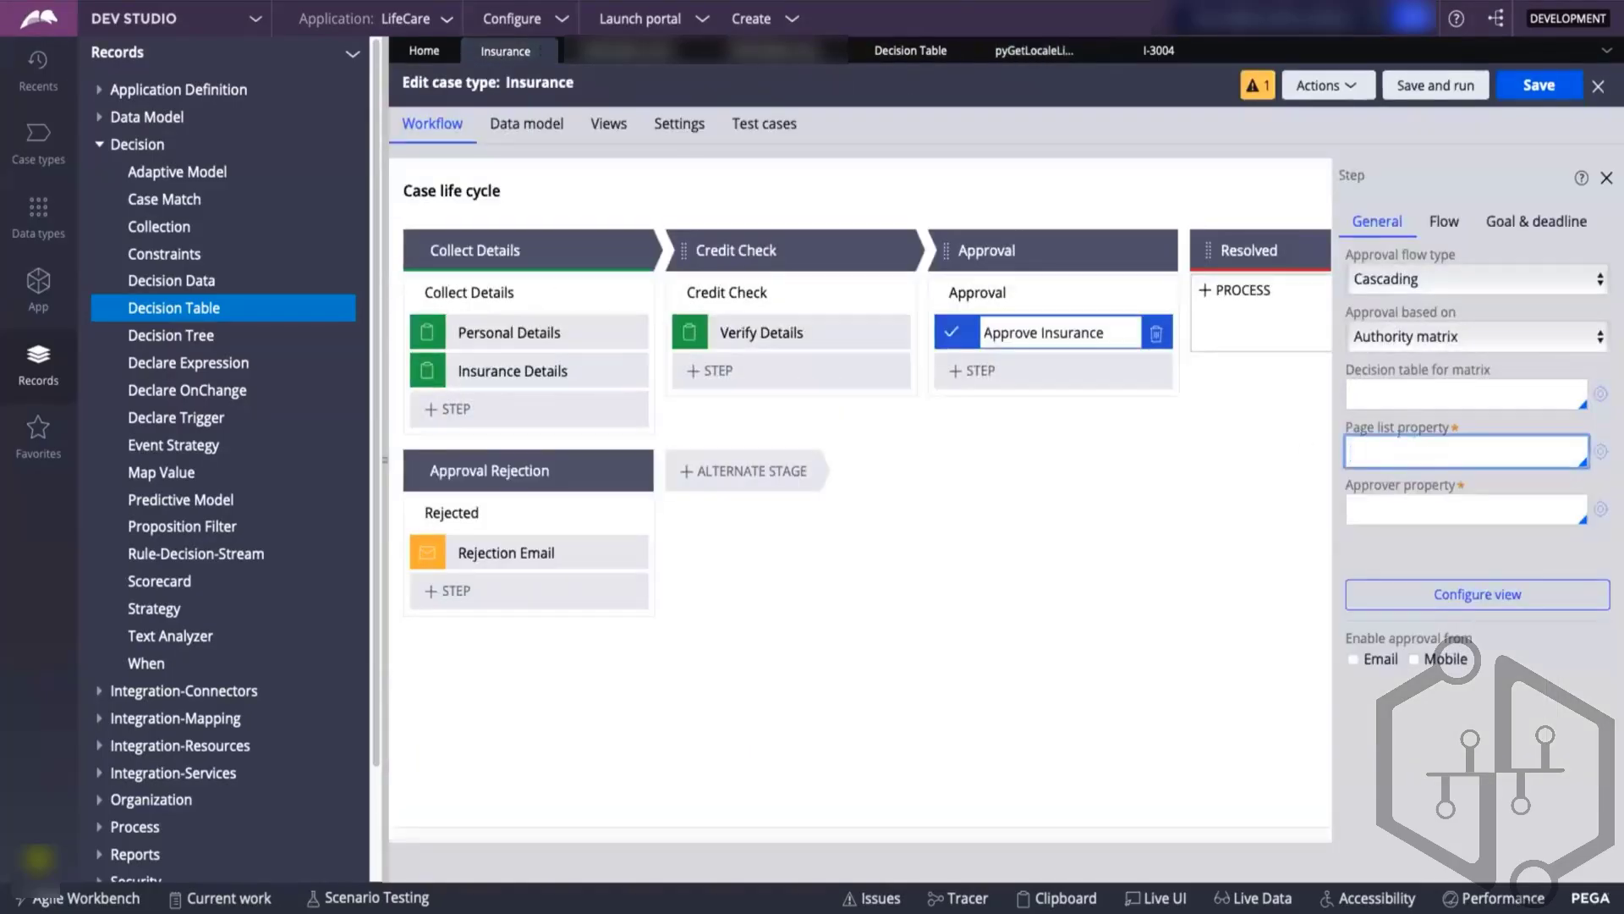
{"action": "type", "text": "."}
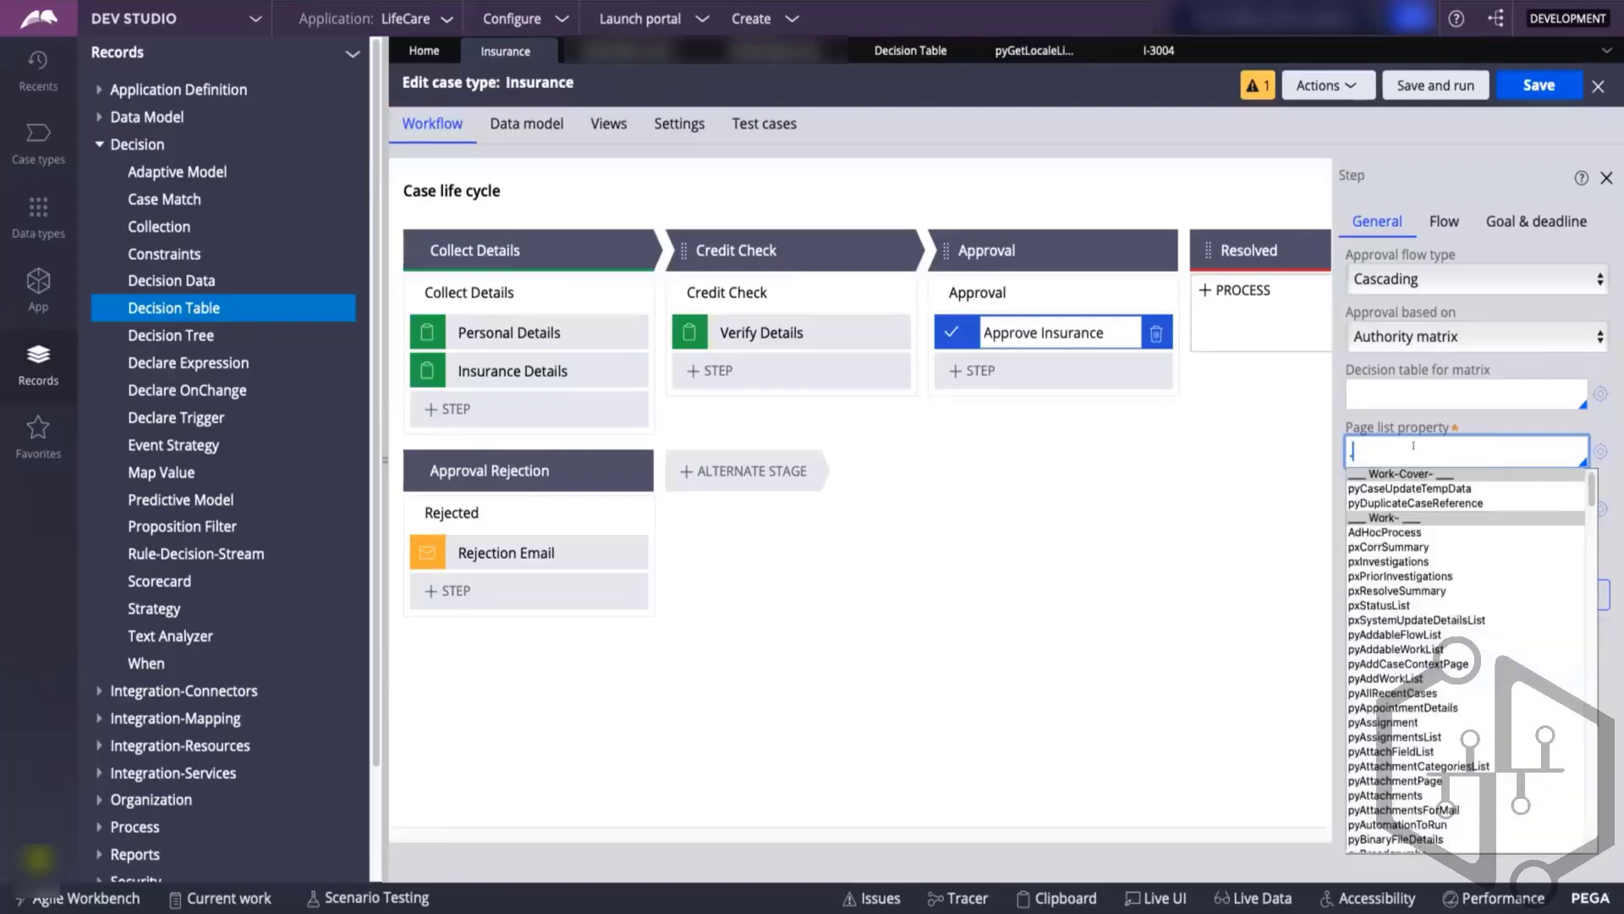
{"action": "left_click", "coordinate": [1250, 459]}
{"action": "left_click", "coordinate": [1374, 444]}
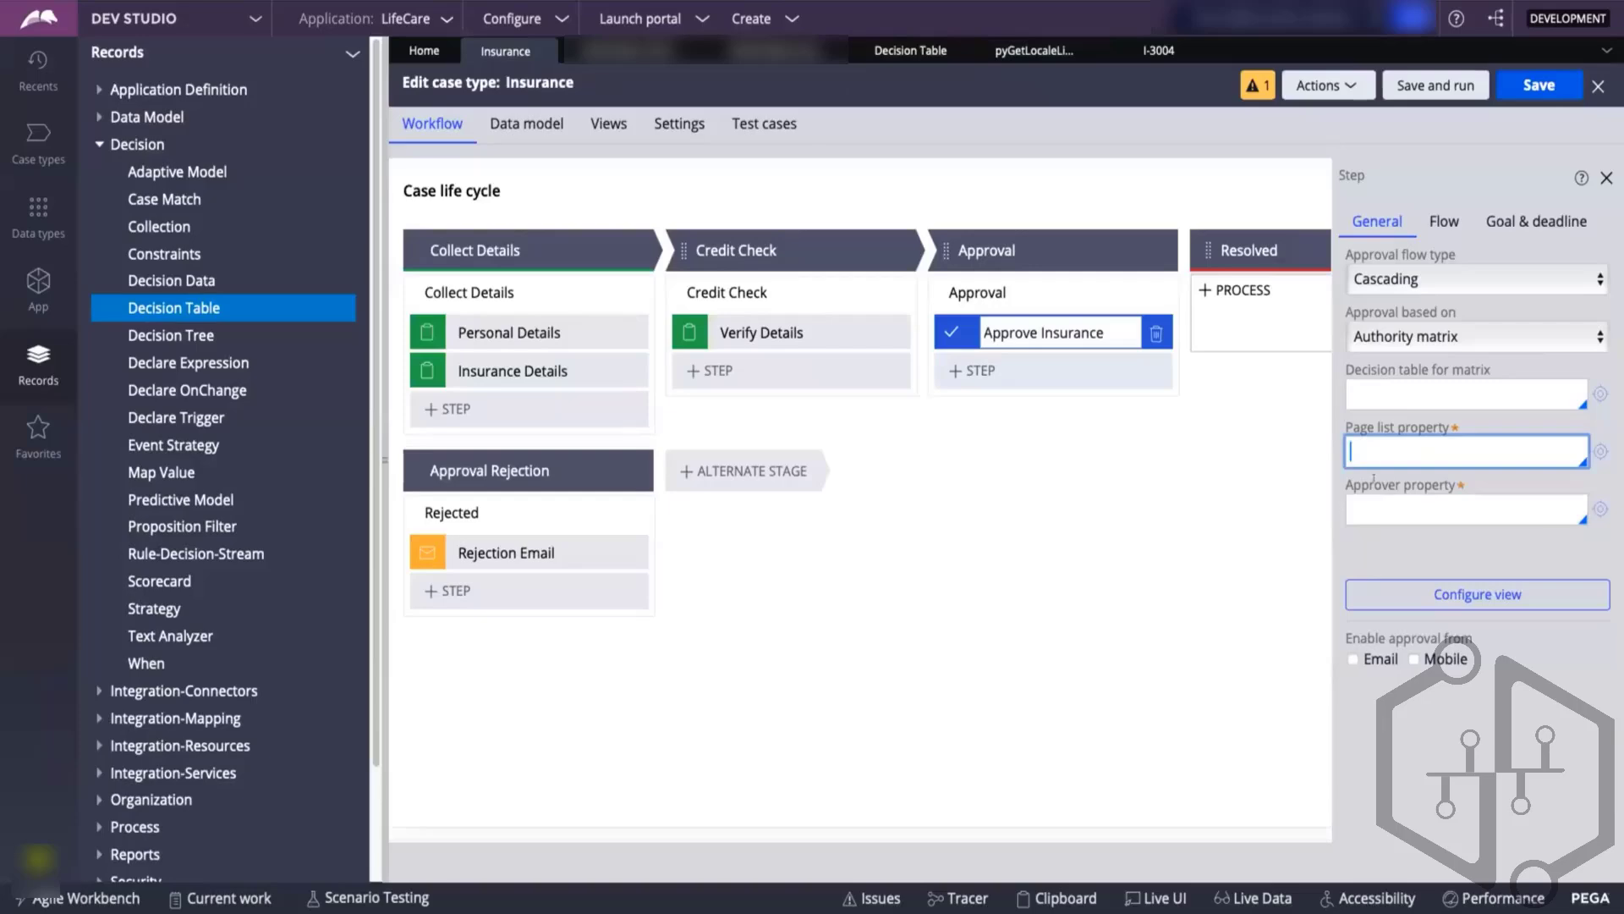
{"action": "key", "text": "Tab"}
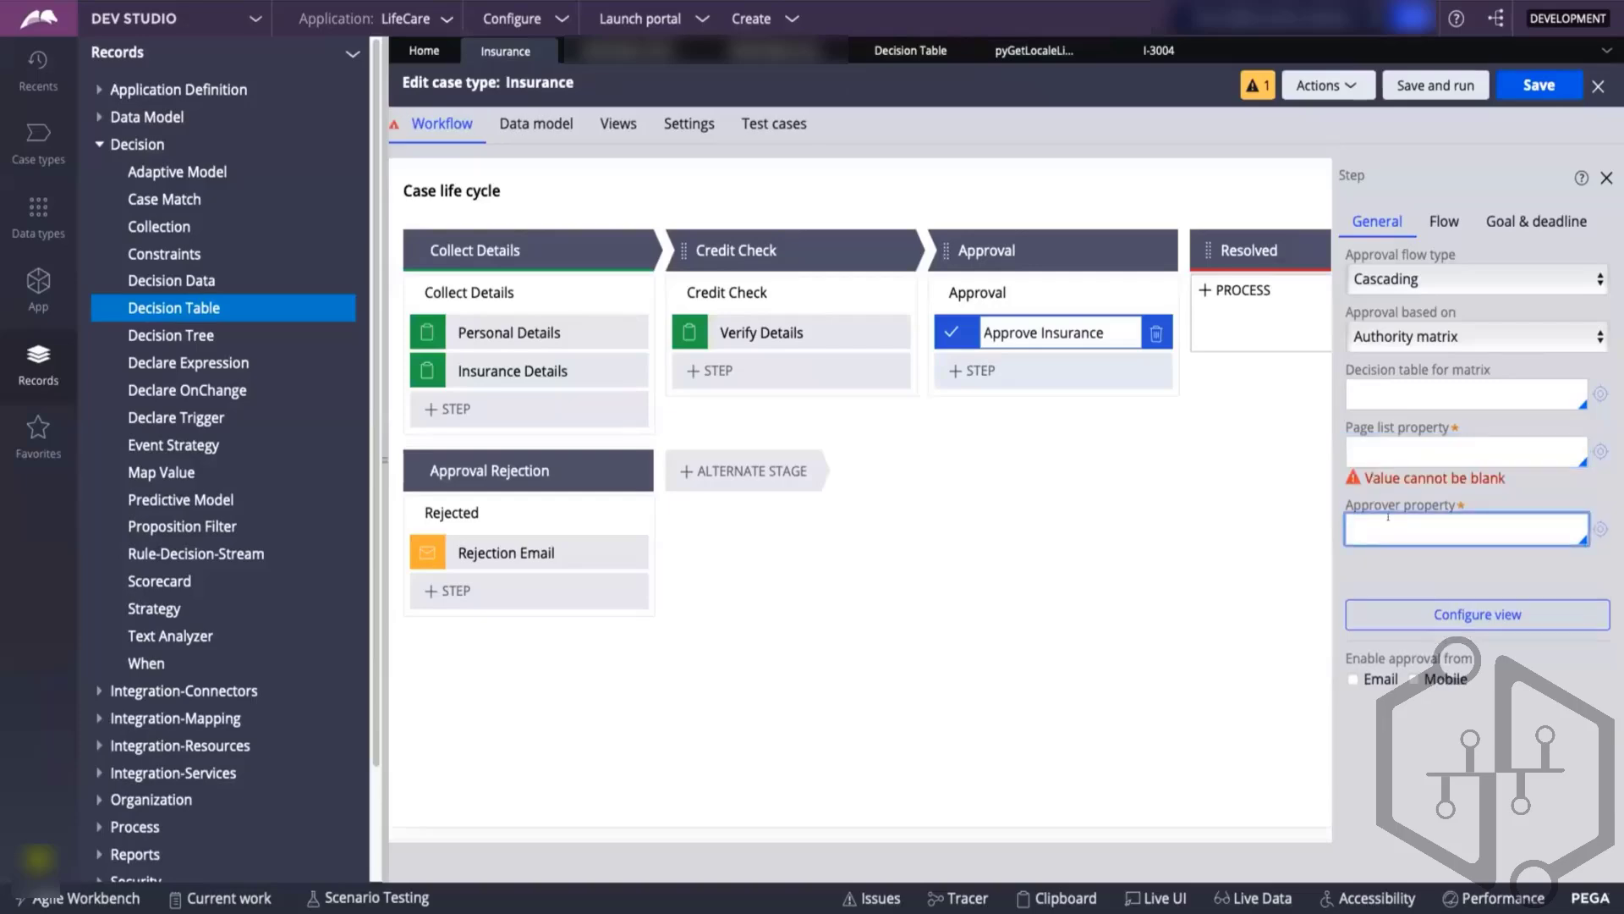
{"action": "left_click", "coordinate": [1373, 577]}
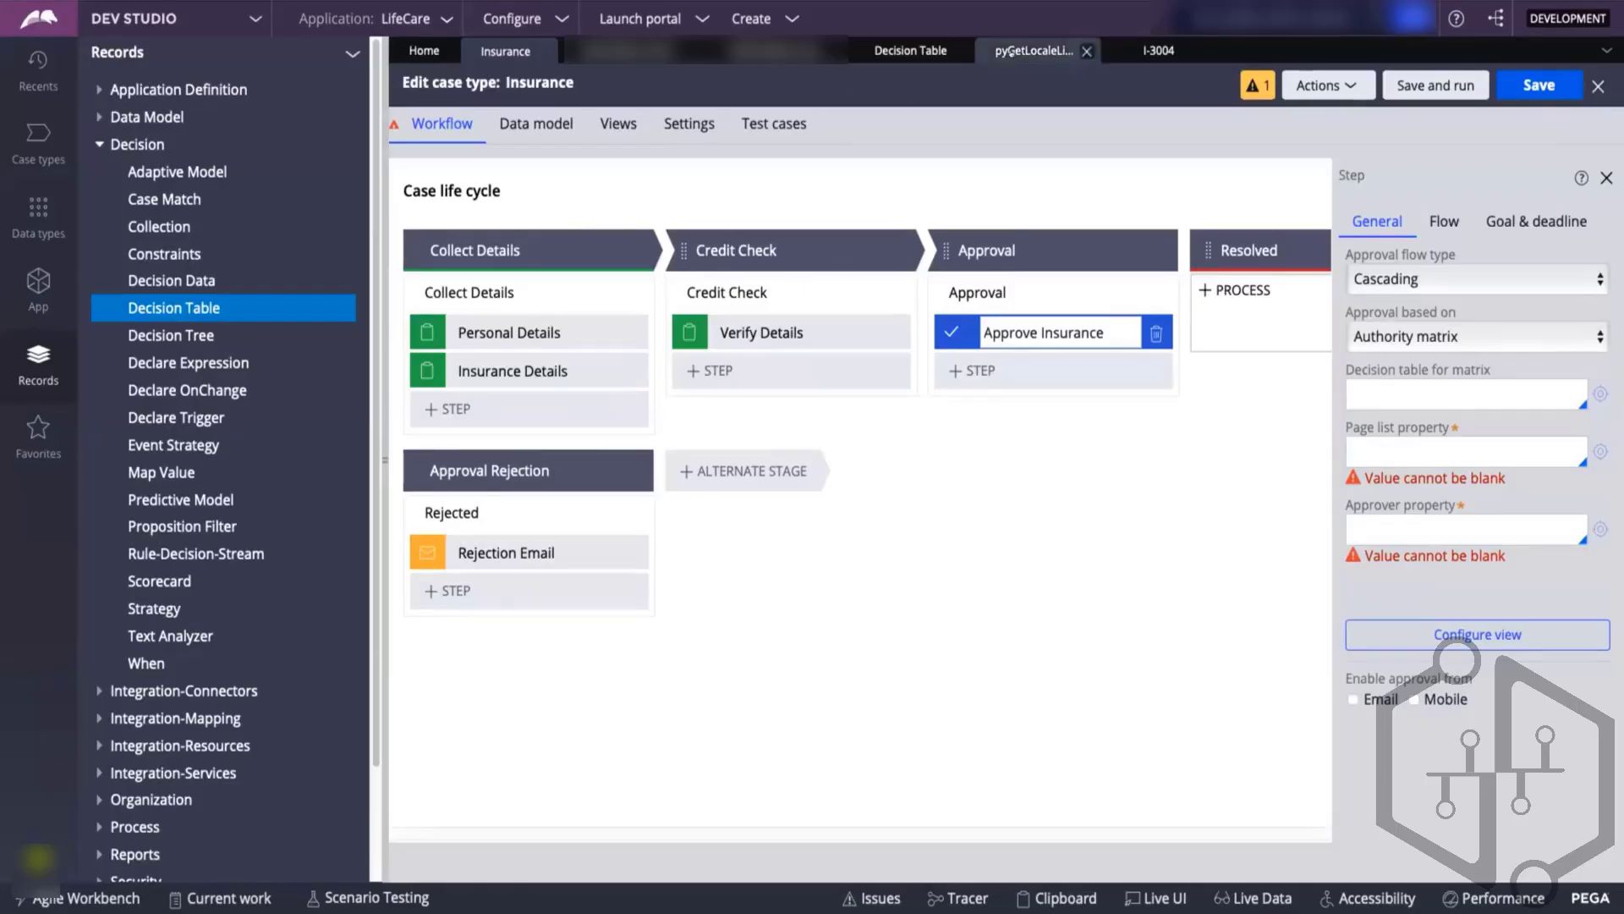
{"action": "left_click", "coordinate": [1034, 51]}
{"action": "left_click", "coordinate": [505, 51]}
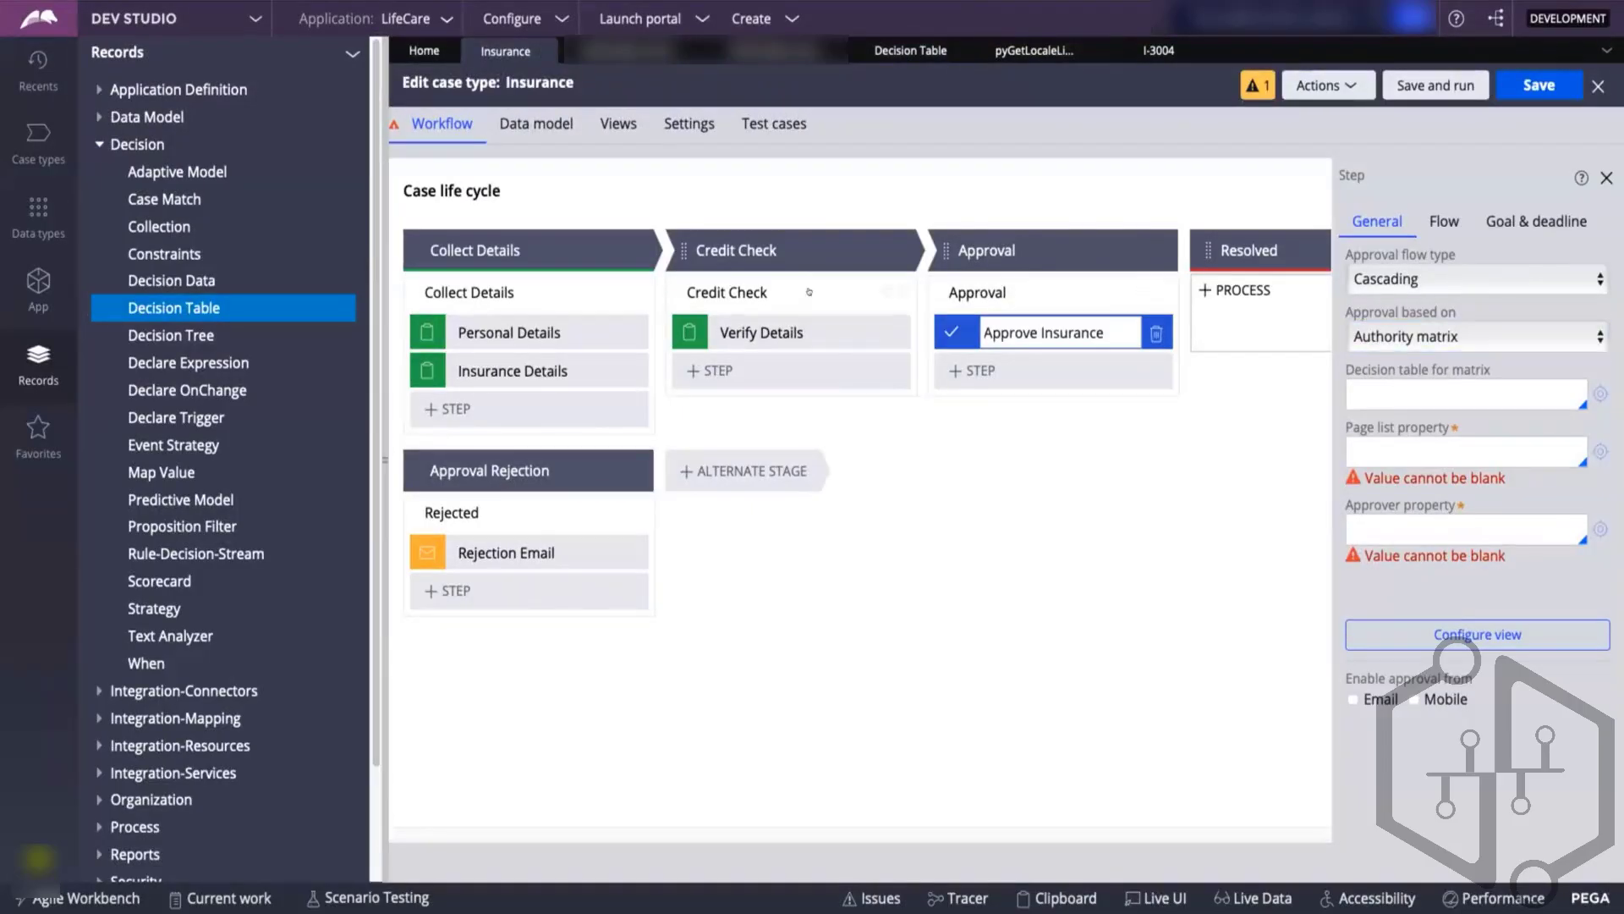
- Look through the field types available for a new field in the Insurance data model, without adding one
{"action": "left_click", "coordinate": [554, 125]}
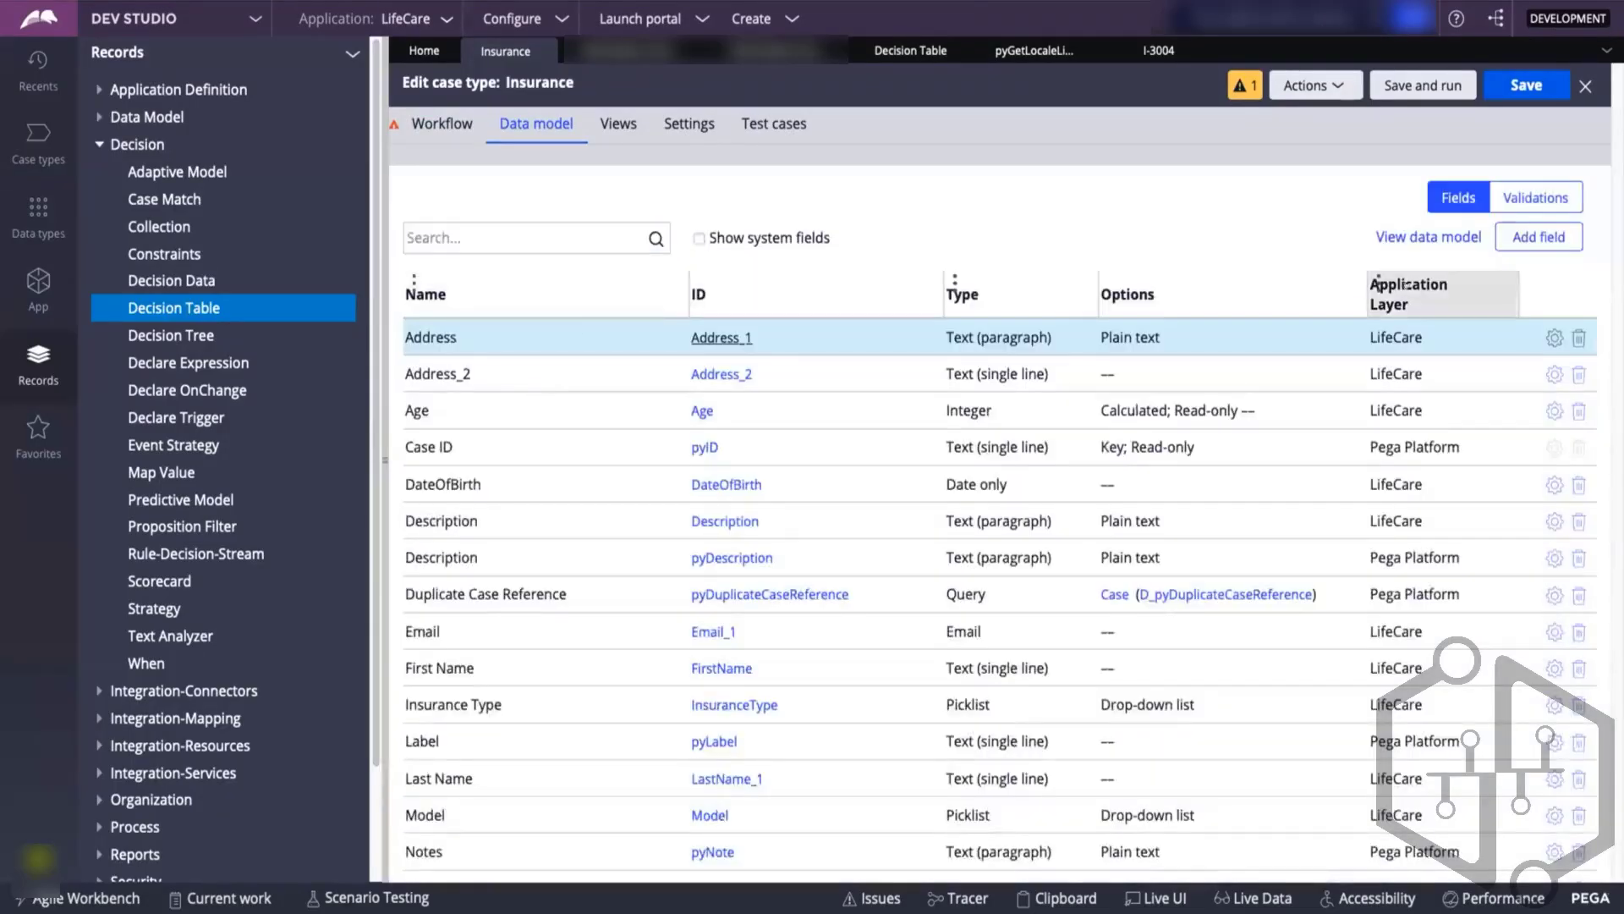
{"action": "left_click", "coordinate": [1538, 238]}
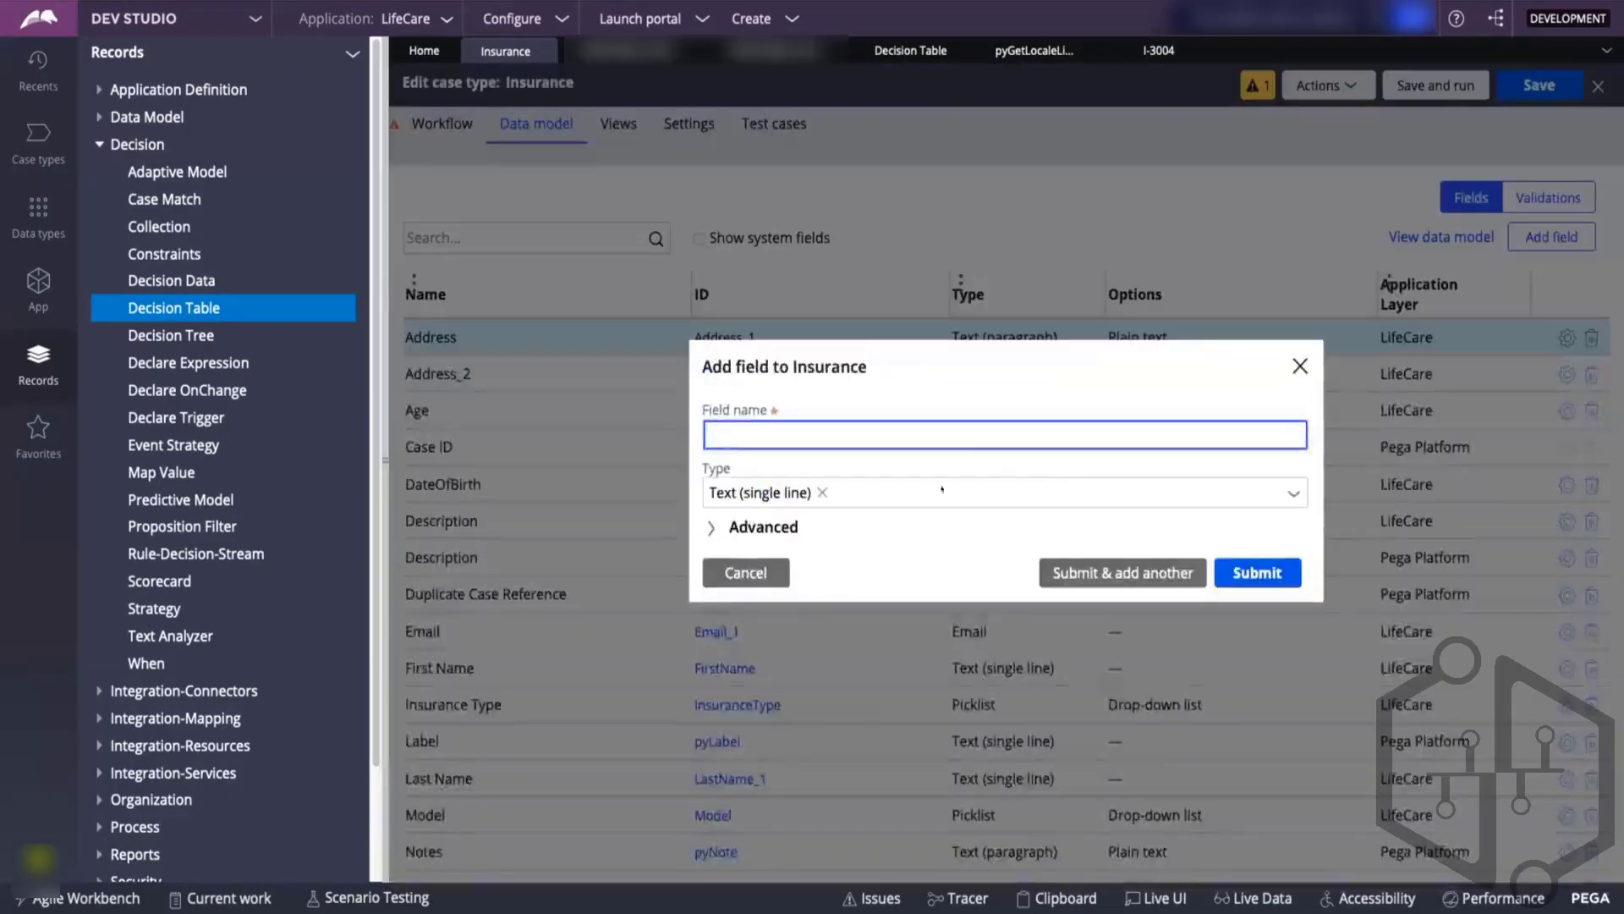
{"action": "left_click", "coordinate": [1247, 489]}
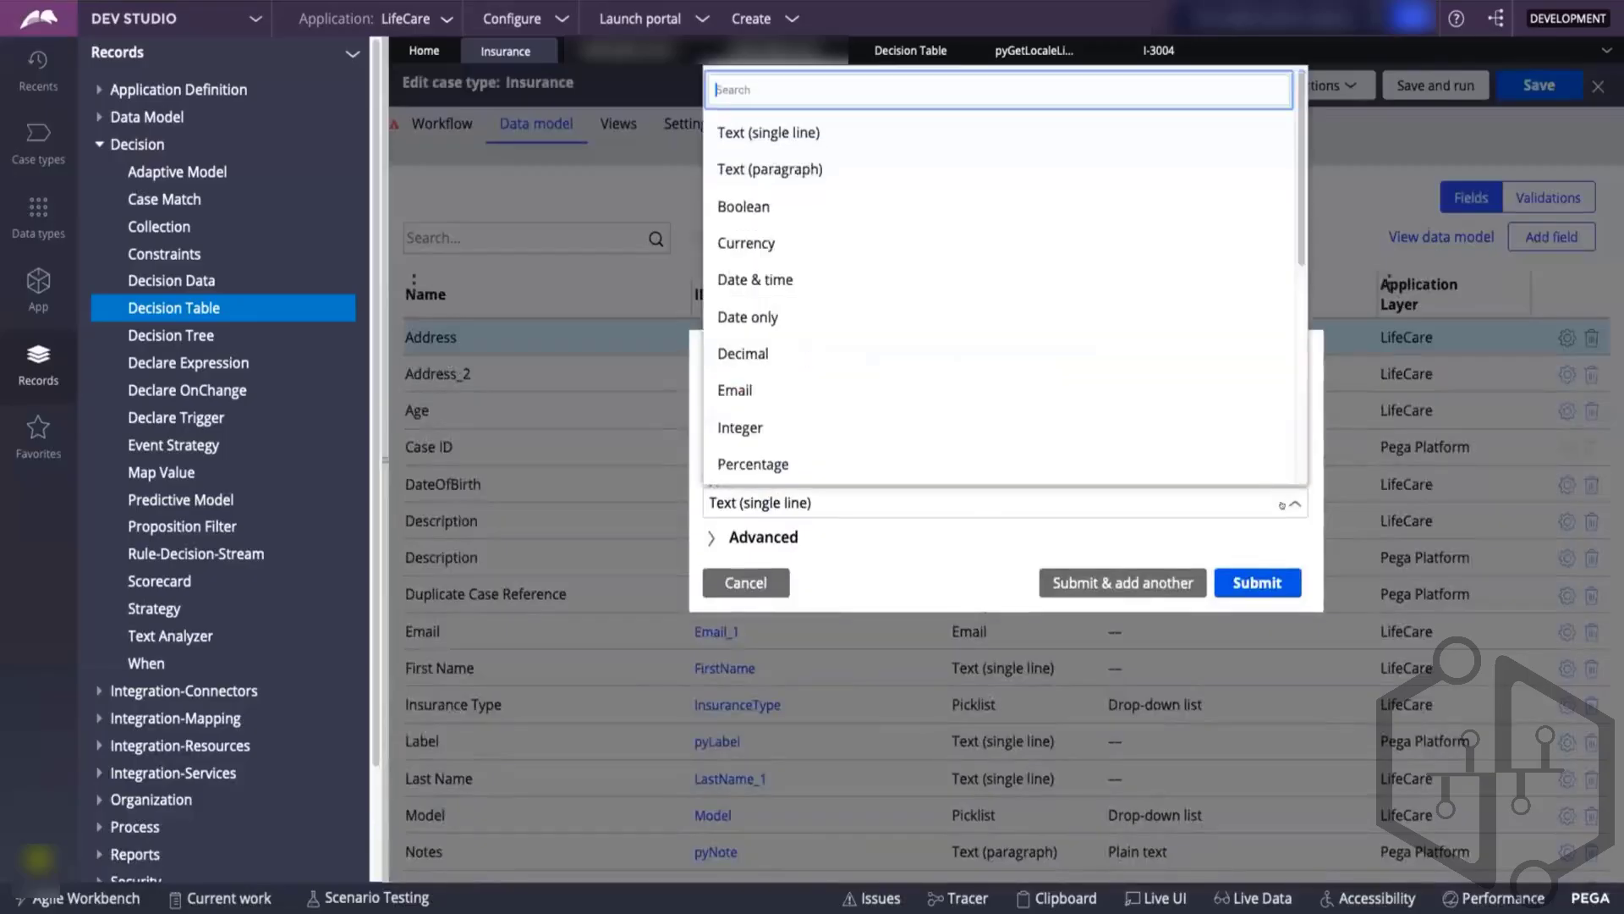
{"action": "scroll", "coordinate": [932, 248], "scroll_direction": "down", "scroll_amount": 5}
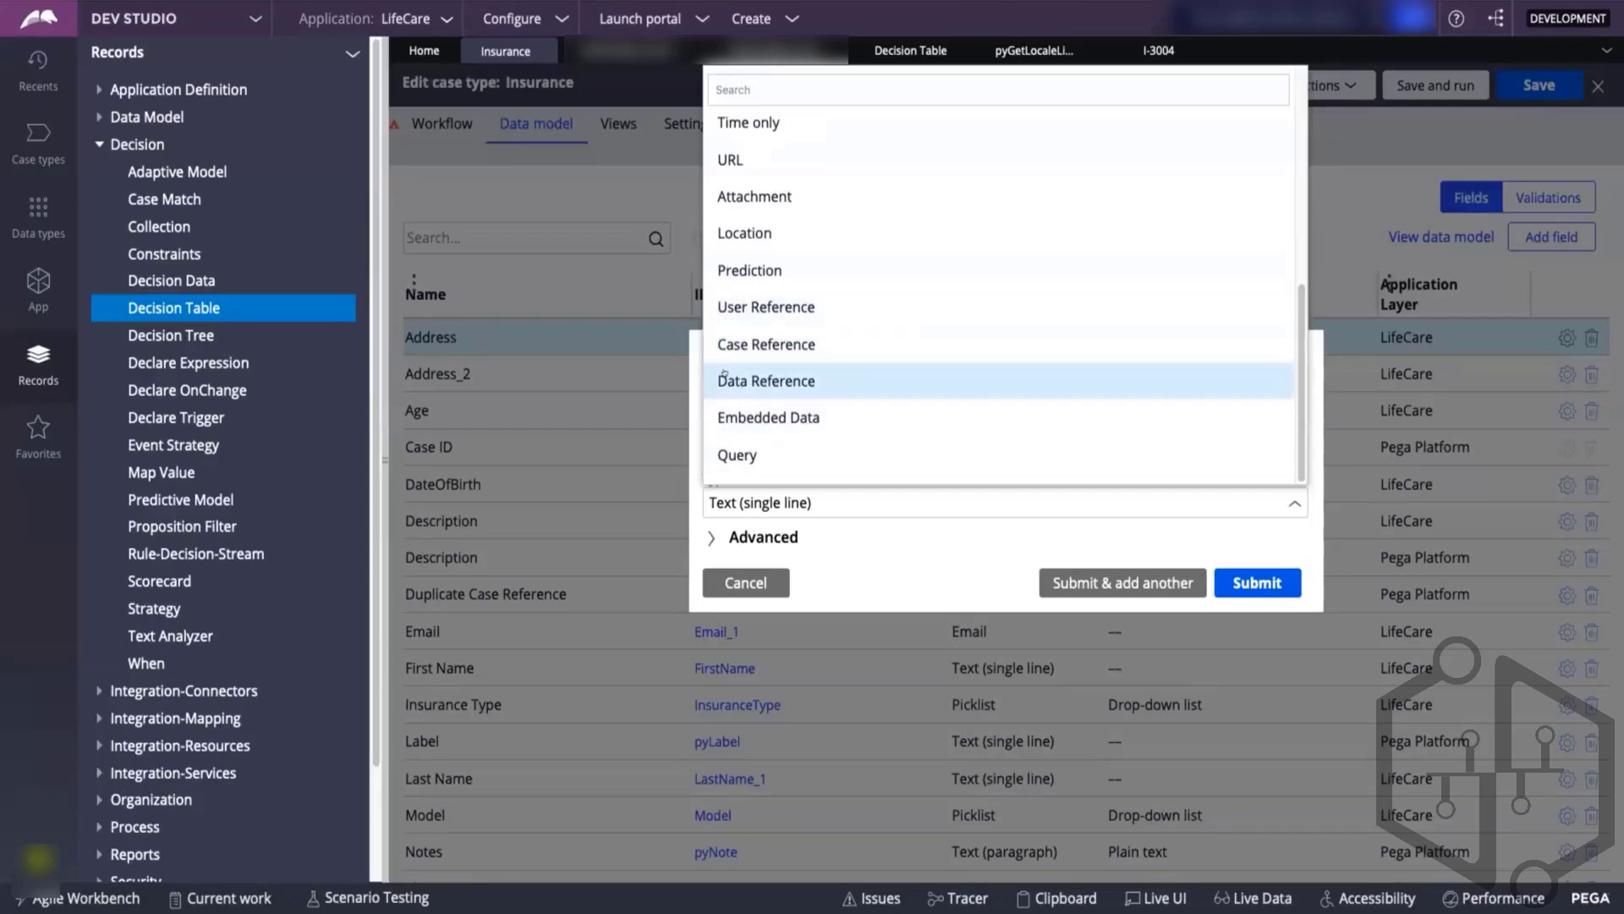
{"action": "left_click", "coordinate": [924, 545]}
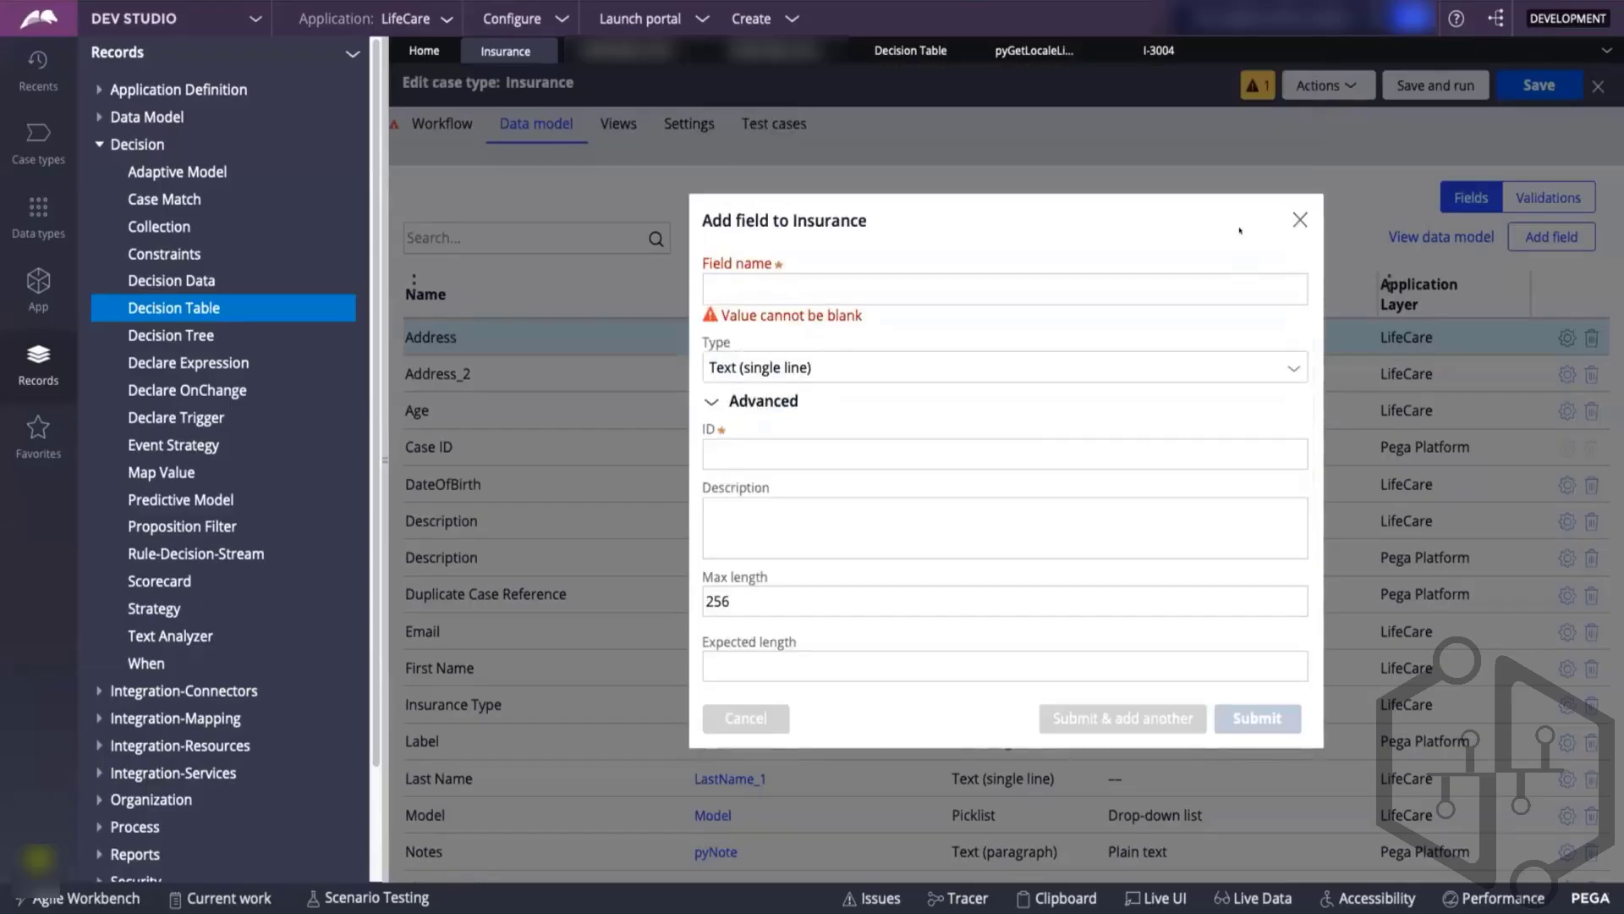
{"action": "key", "text": "Escape"}
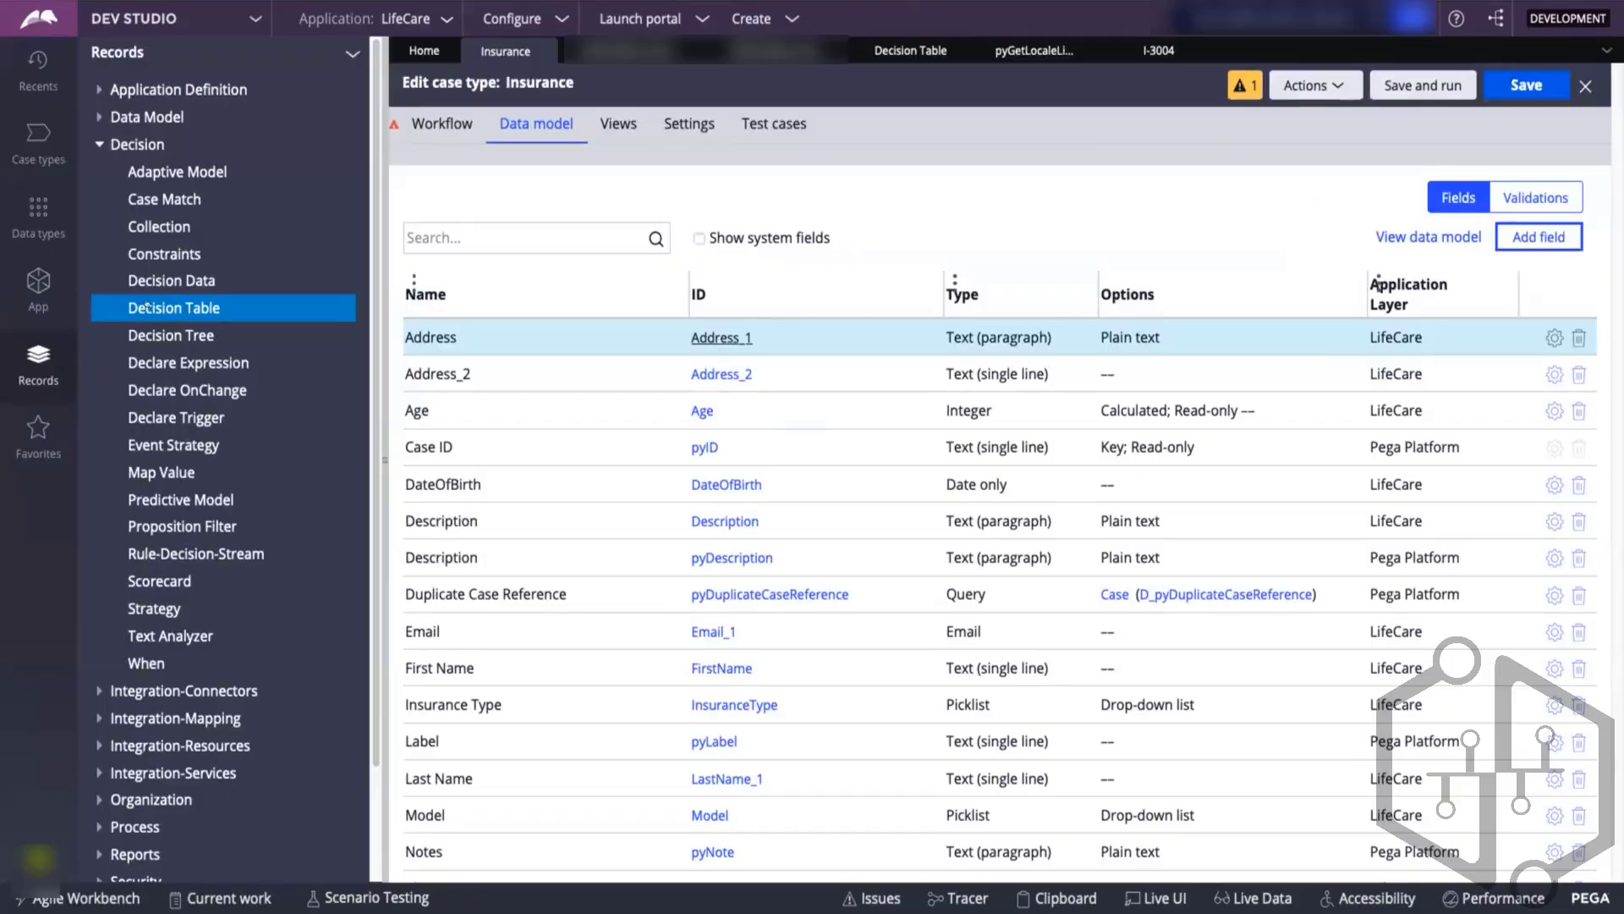
- Open the pyIsNotIgnoredAttribute When rule and clear the property in its first condition
{"action": "left_click", "coordinate": [145, 664]}
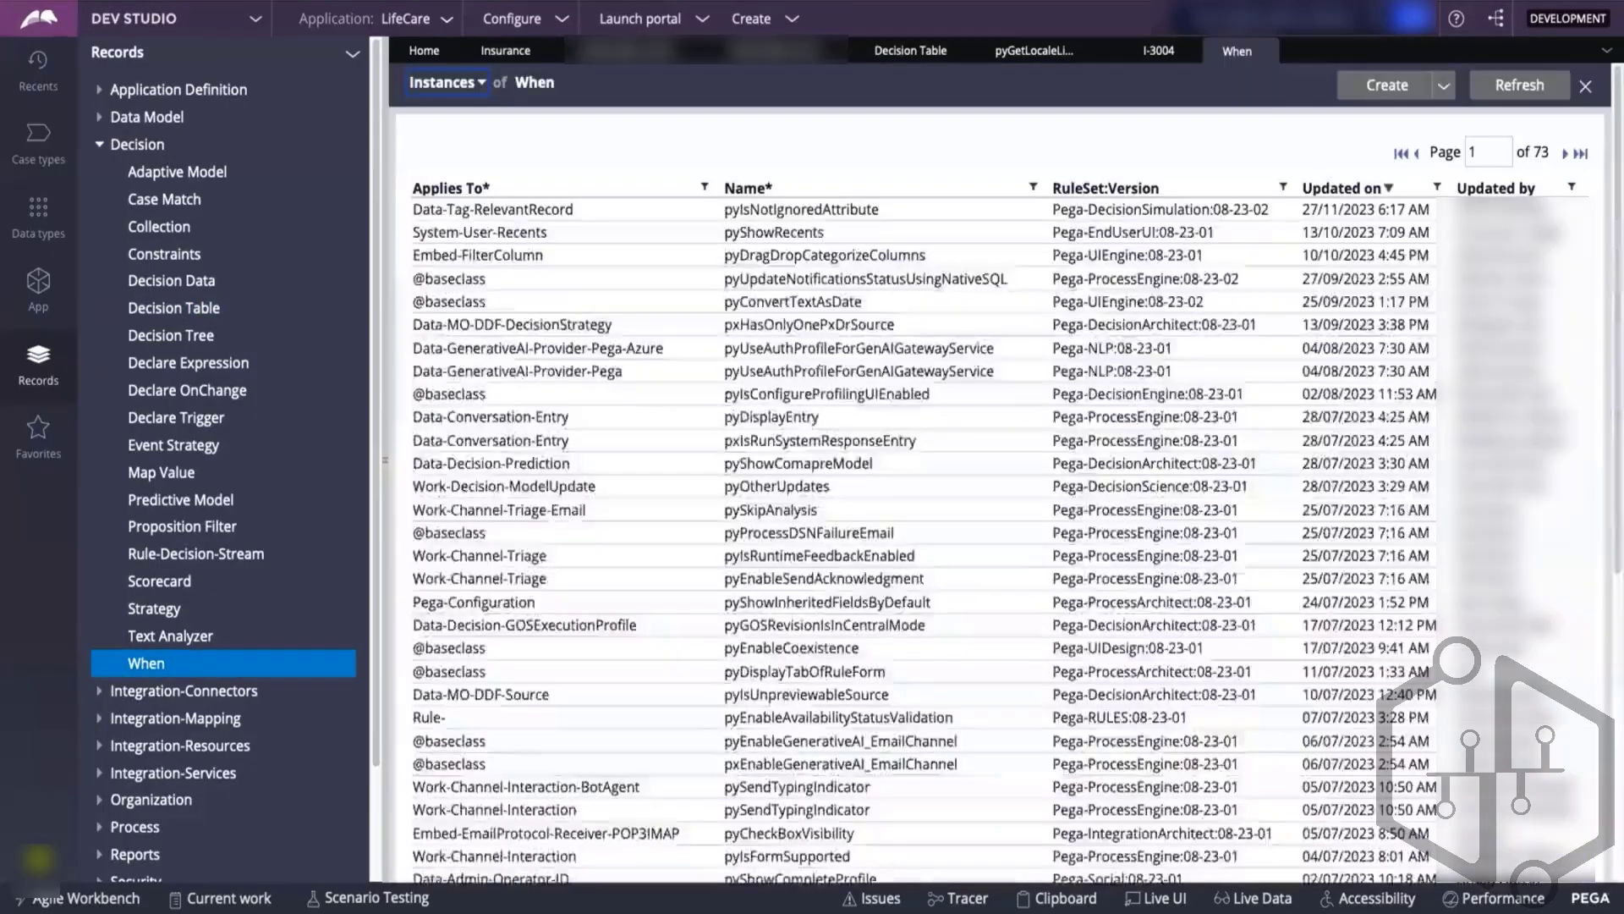
{"action": "left_click", "coordinate": [800, 209]}
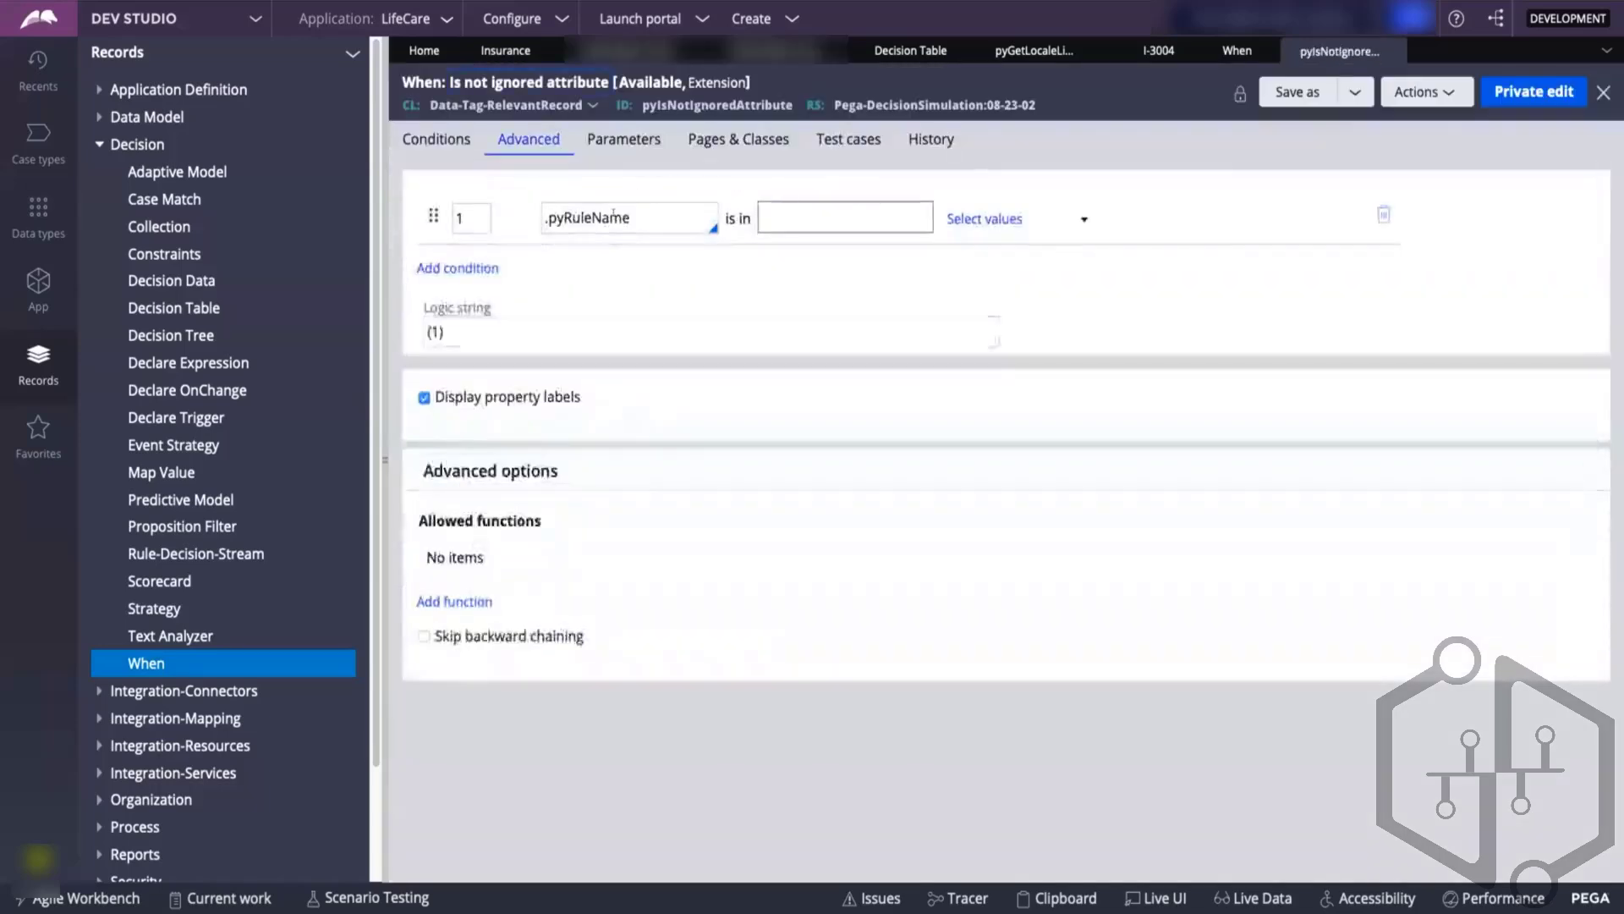
{"action": "left_click", "coordinate": [614, 215]}
{"action": "key", "text": "BackSpace"}
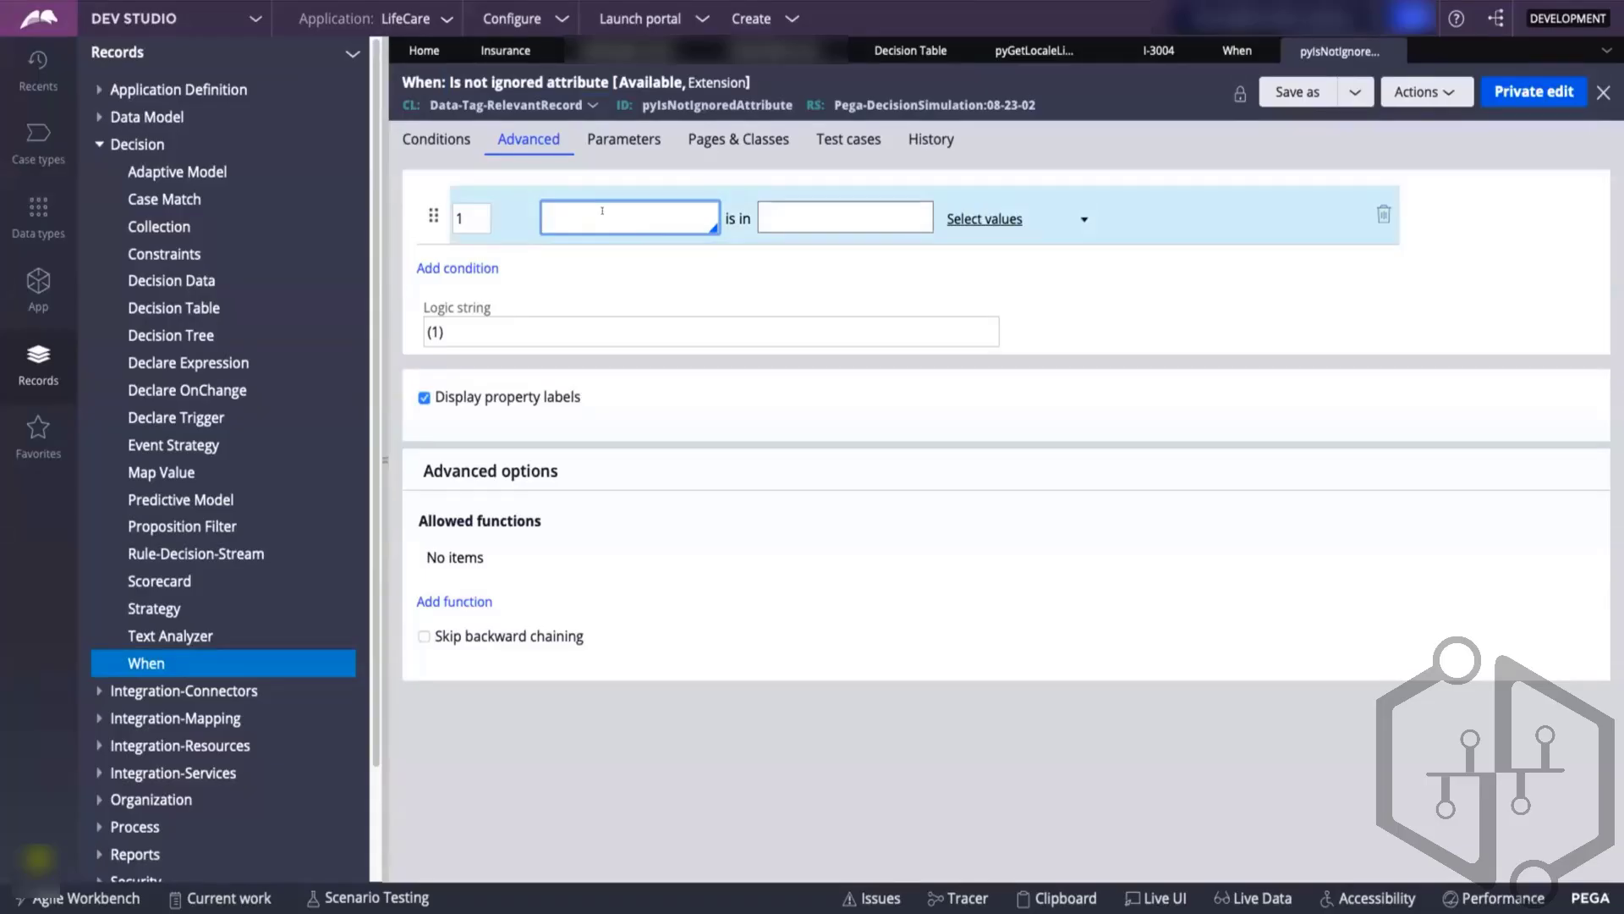
- Return to the Insurance case workflow to review the Approve Insurance step's approval settings
{"action": "left_click", "coordinate": [549, 53]}
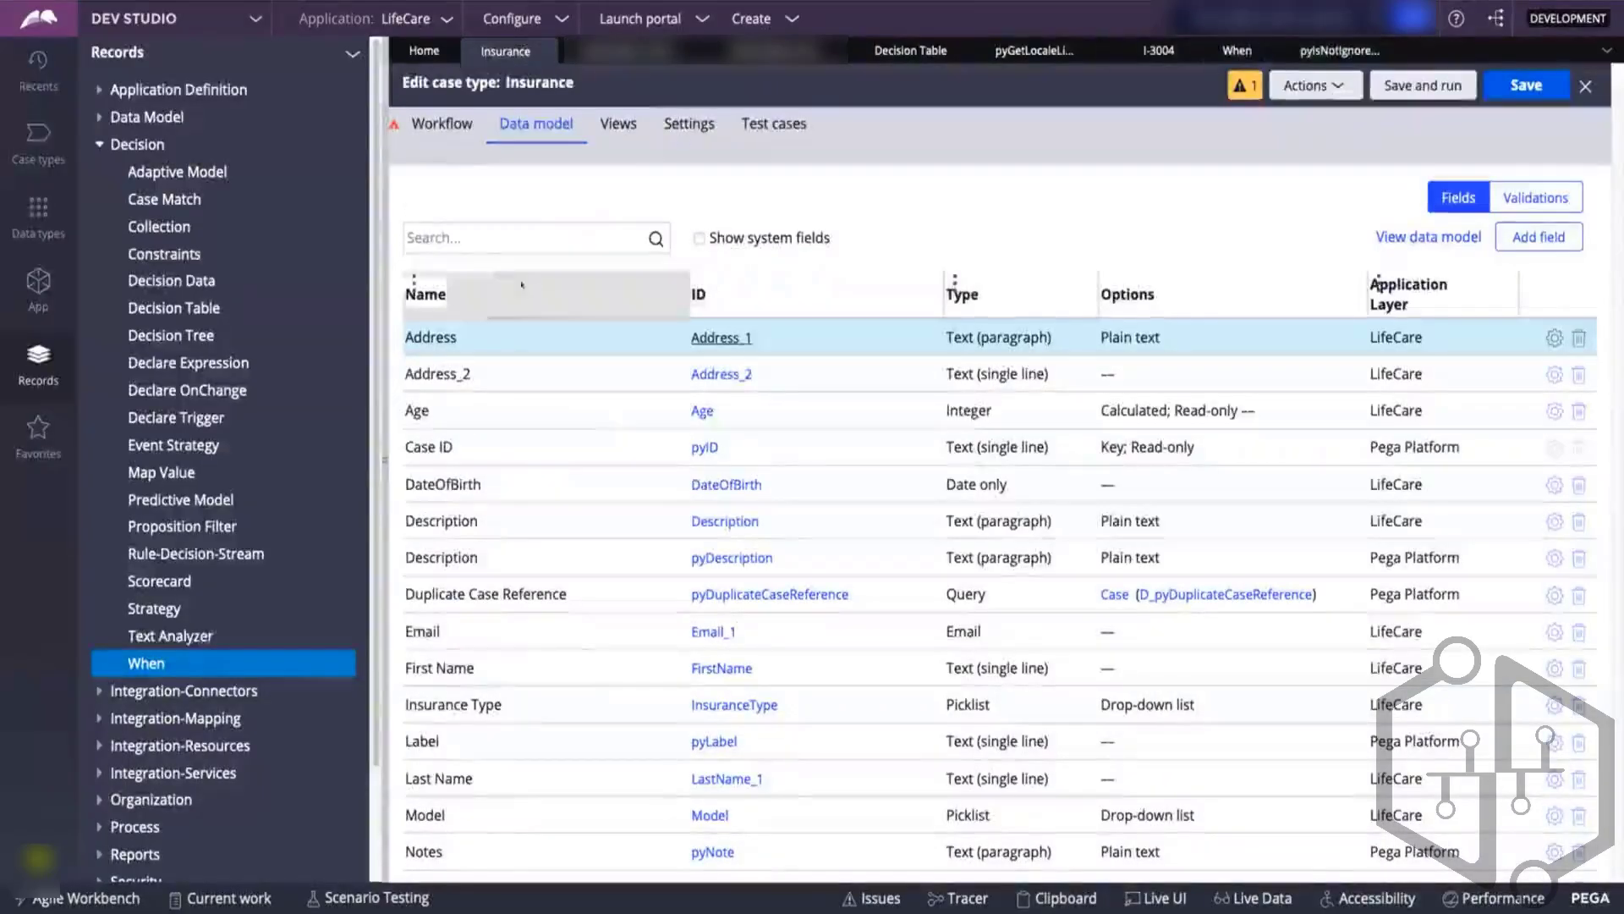
{"action": "left_click", "coordinate": [453, 132]}
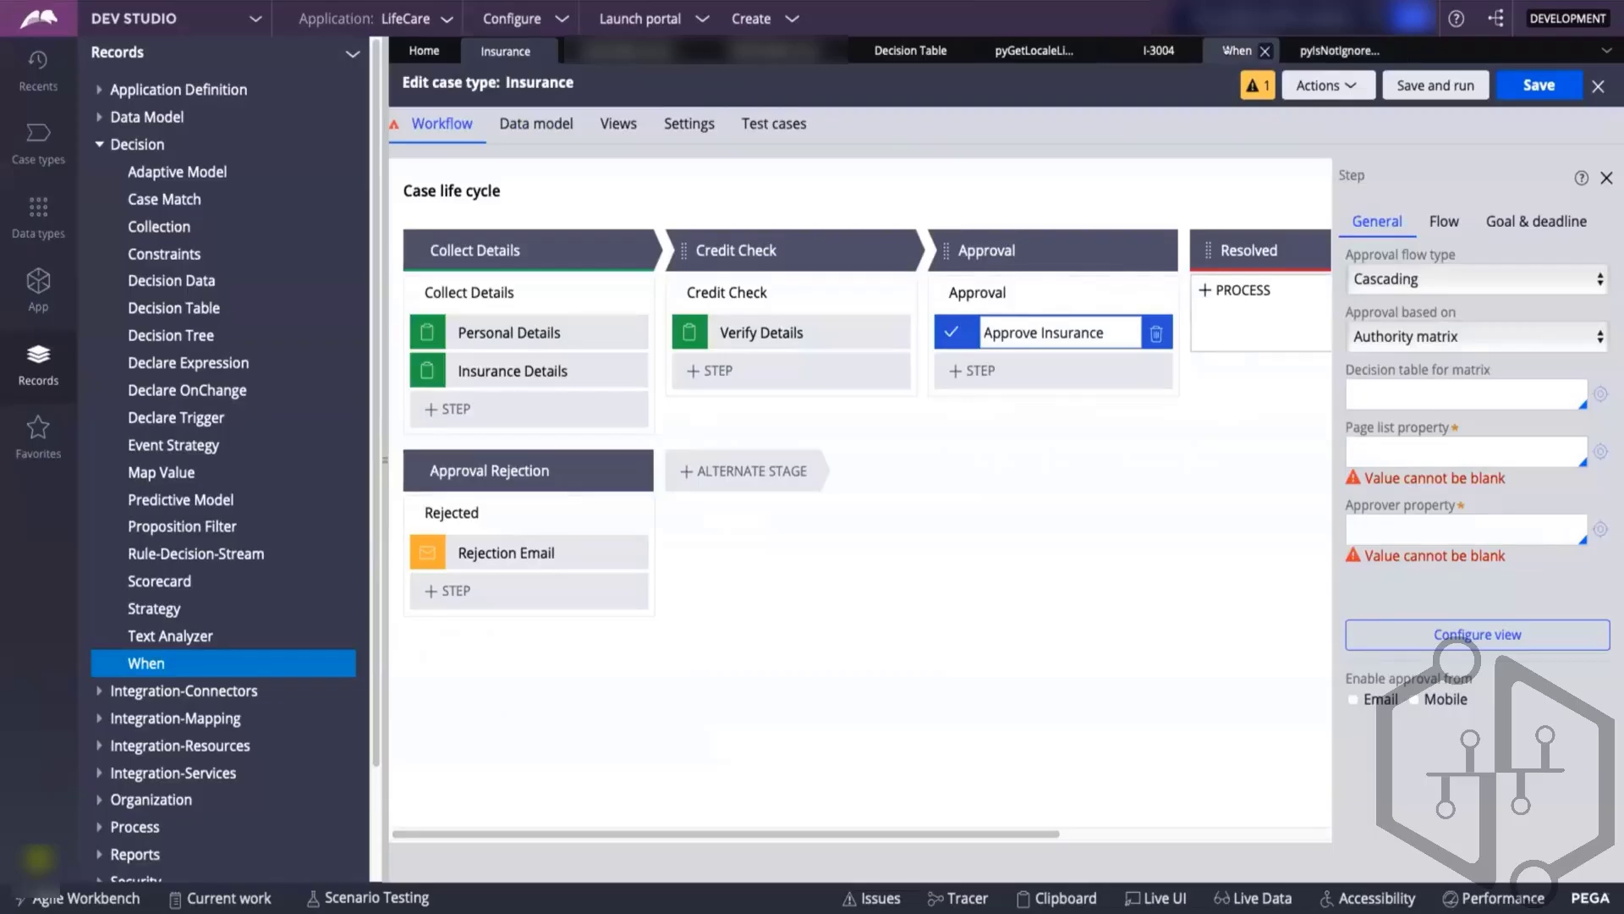
- Try .cost as the property in the pyIsNotIgnoredAttribute rule's first condition and check which value types it can be compared against
{"action": "left_click", "coordinate": [1237, 50]}
{"action": "left_click", "coordinate": [1339, 50]}
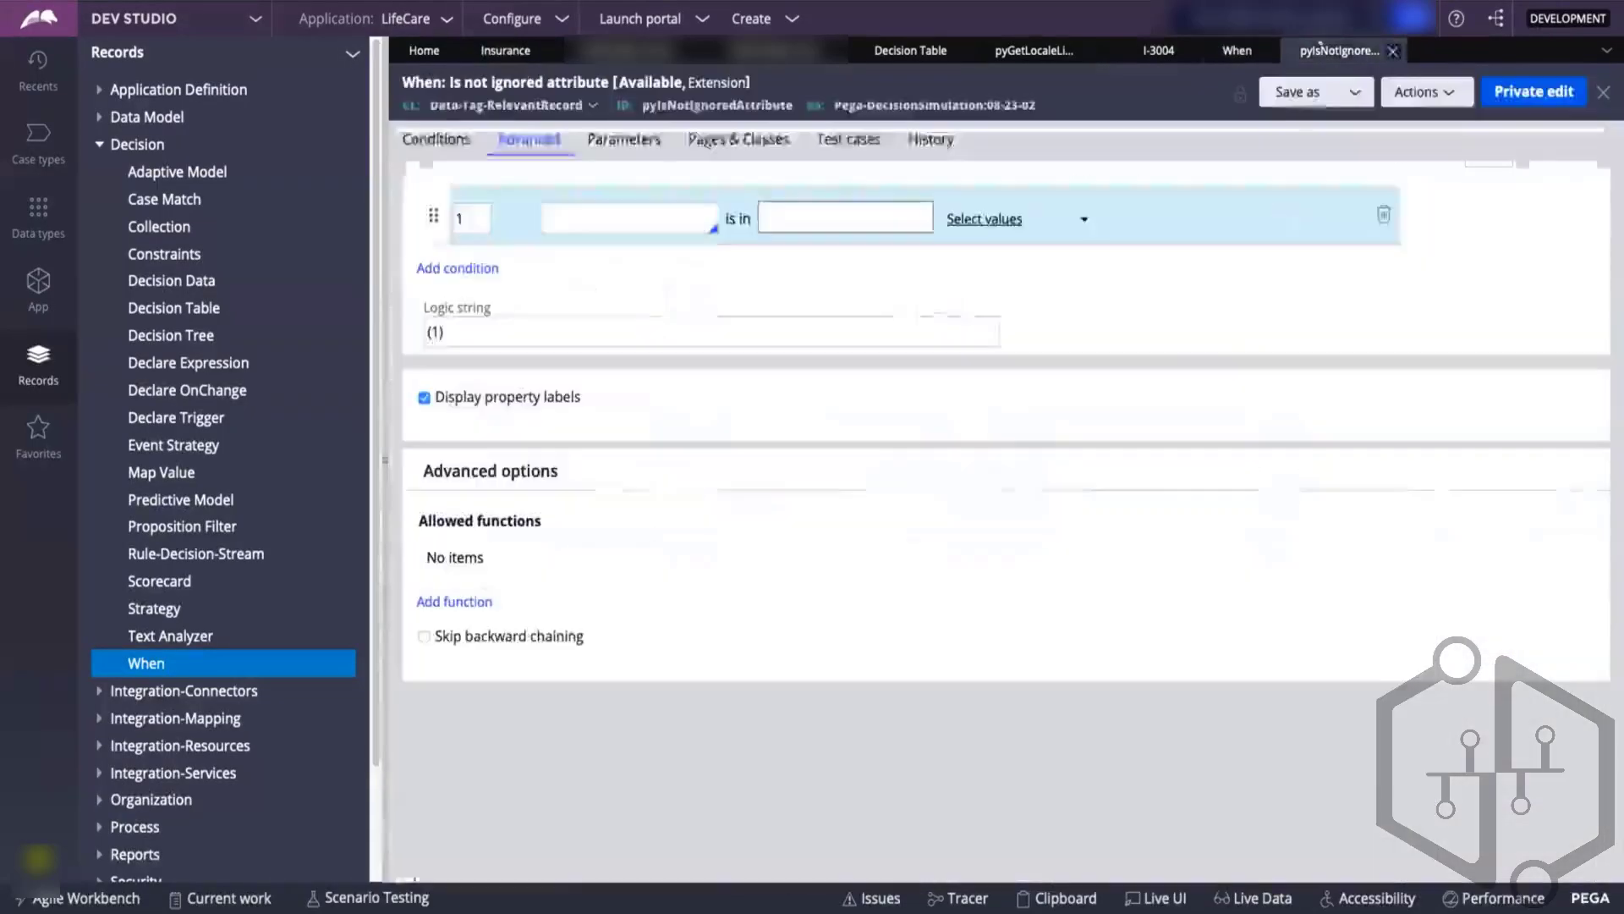
{"action": "left_click", "coordinate": [574, 223]}
{"action": "type", "text": "."}
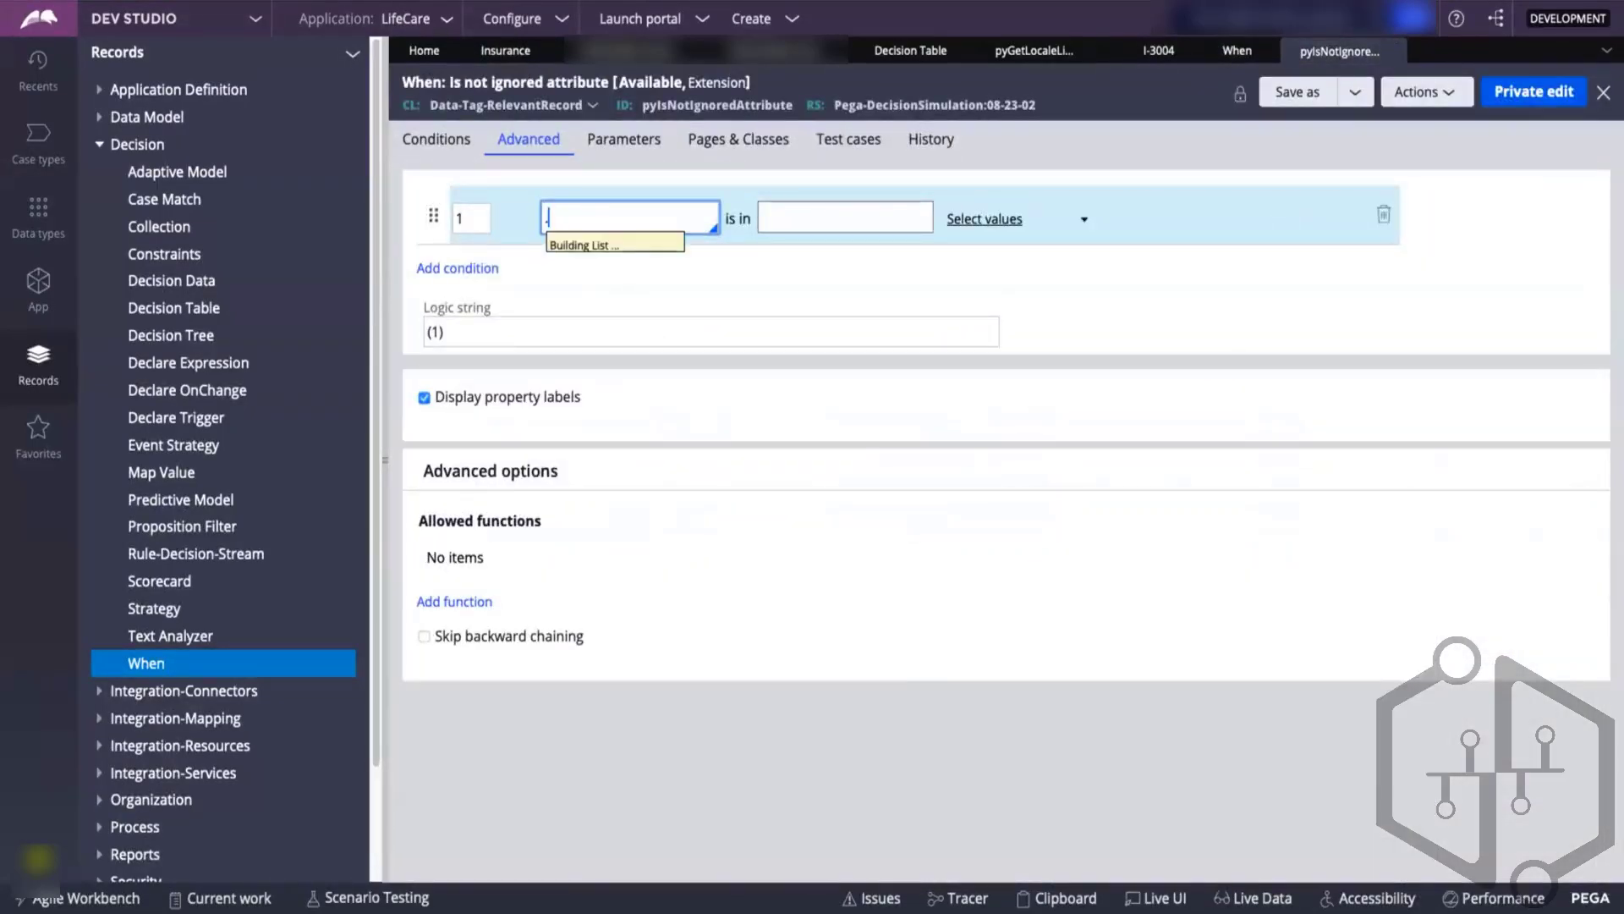
{"action": "type", "text": "c"}
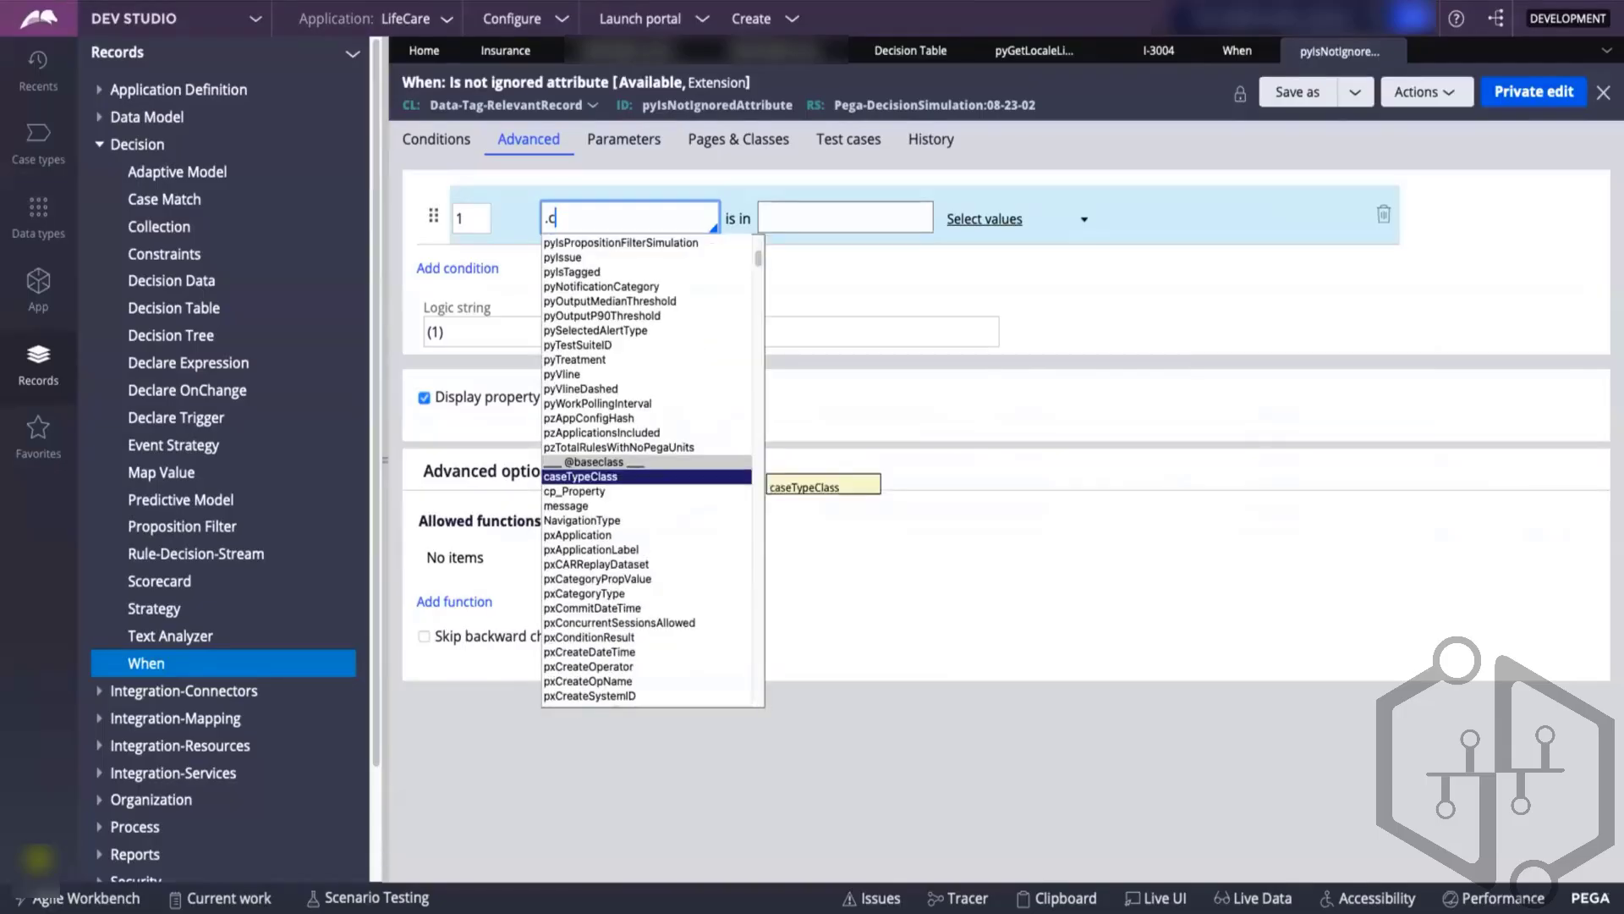
{"action": "type", "text": "ost"}
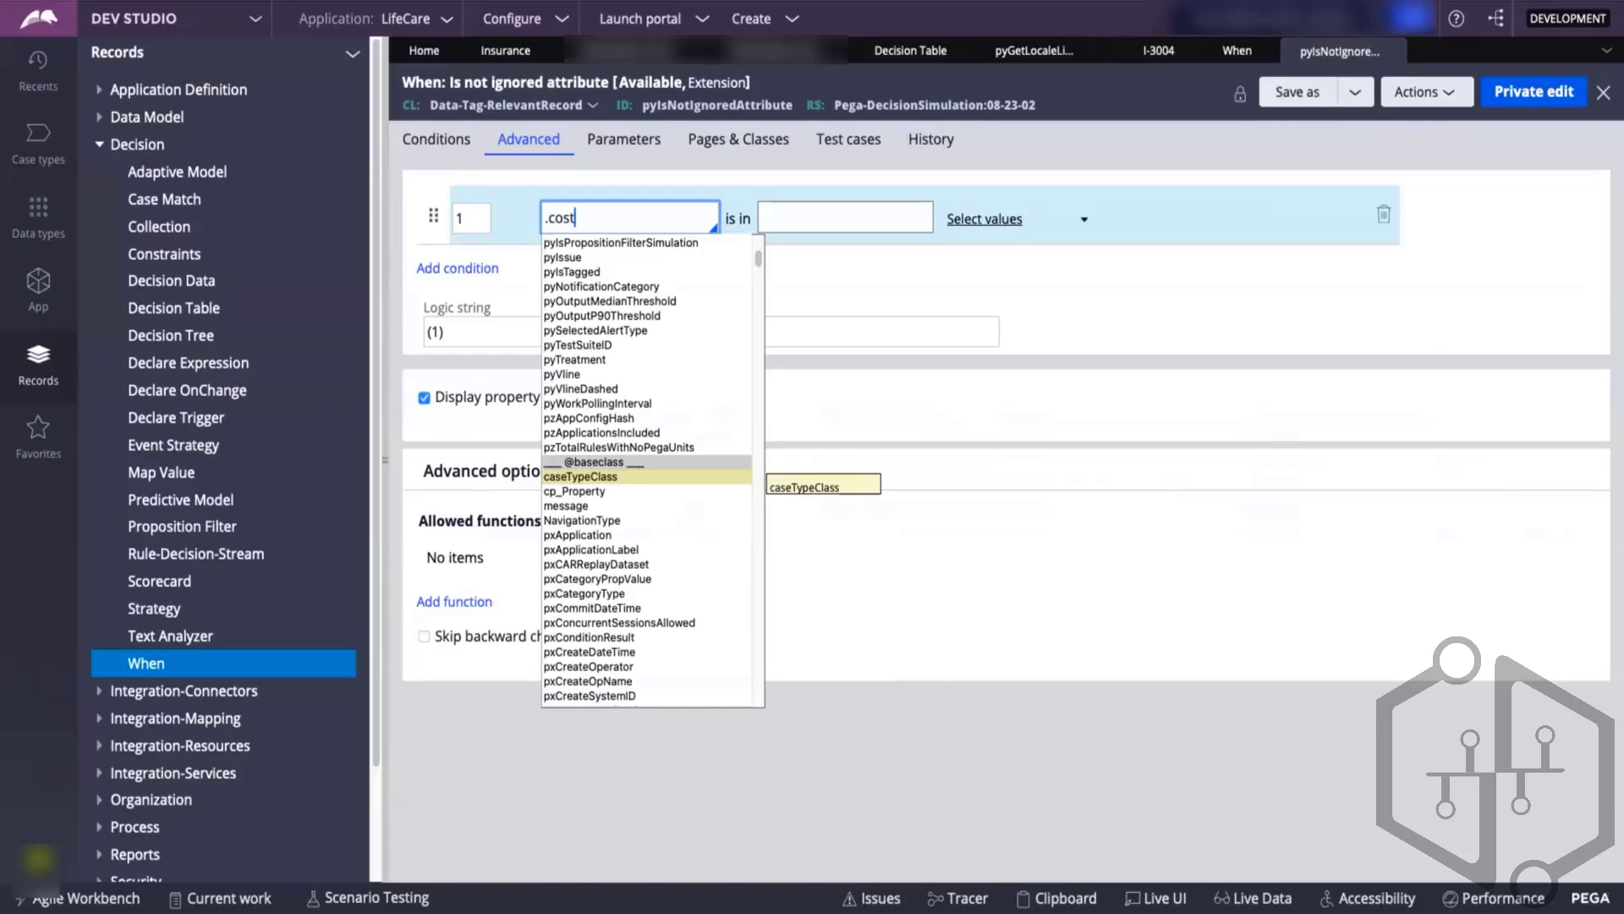
{"action": "left_click", "coordinate": [976, 218]}
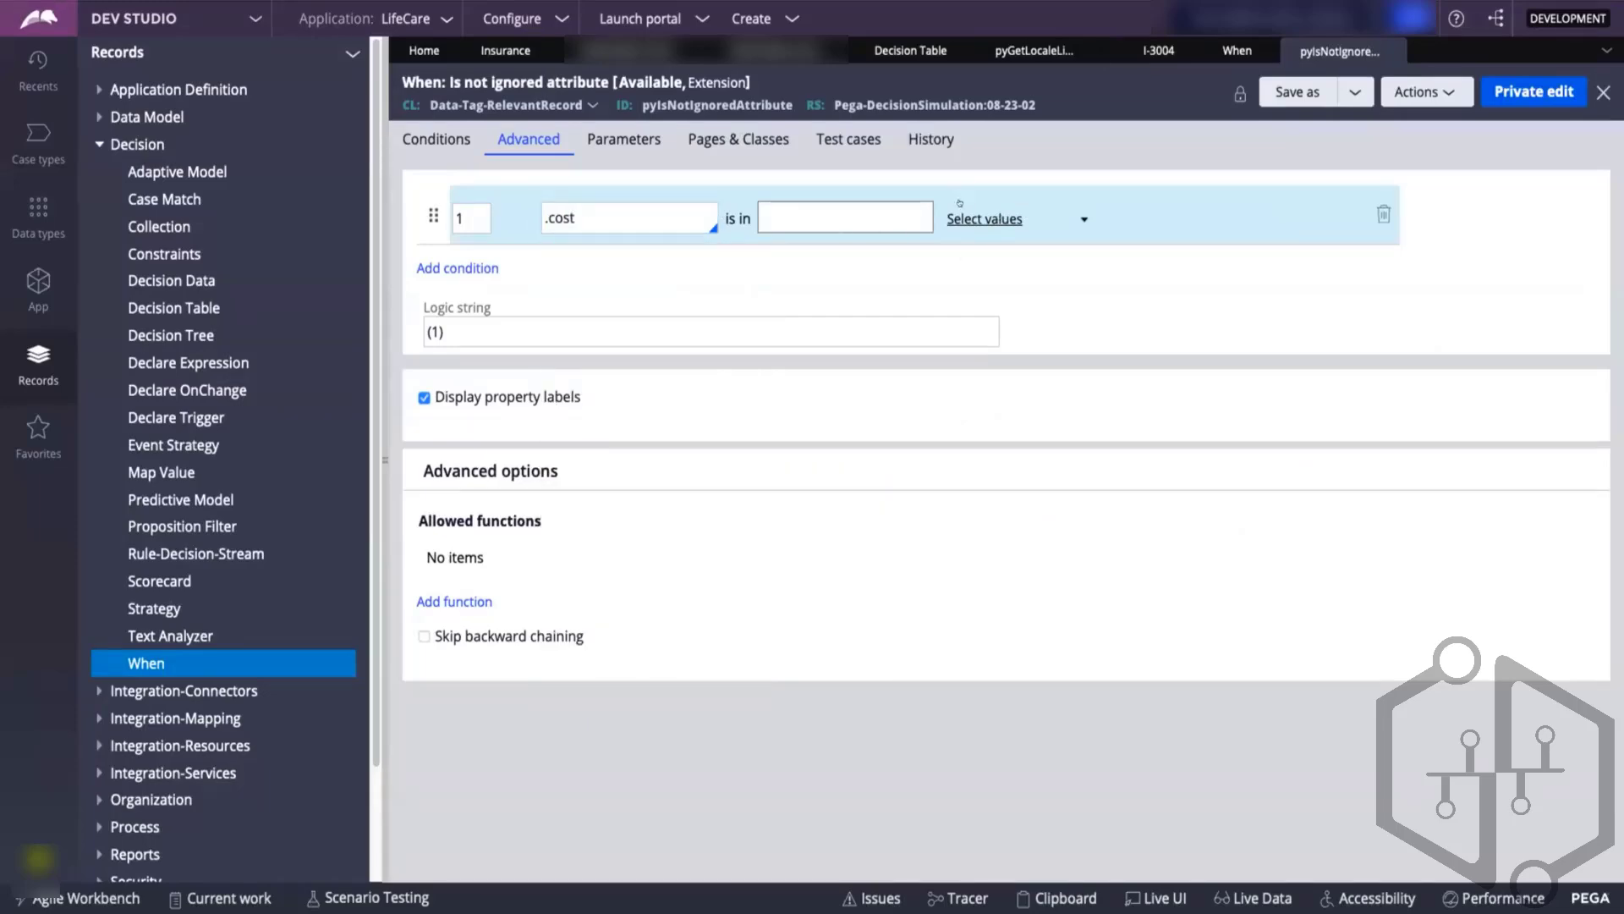
{"action": "left_click", "coordinate": [967, 219]}
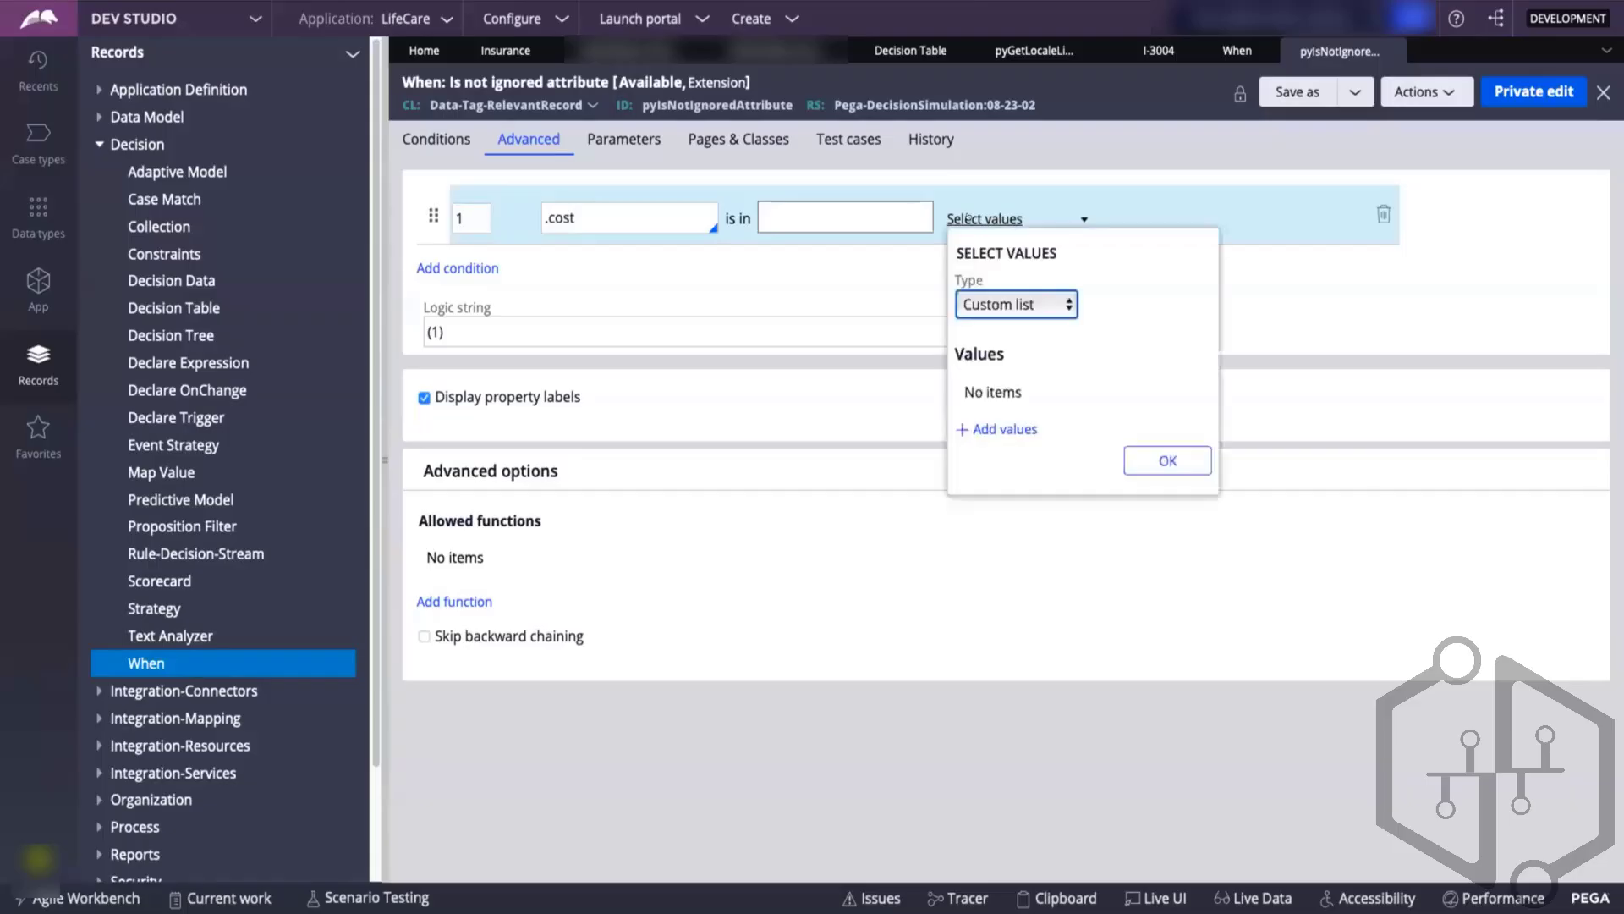
{"action": "left_click", "coordinate": [1080, 219]}
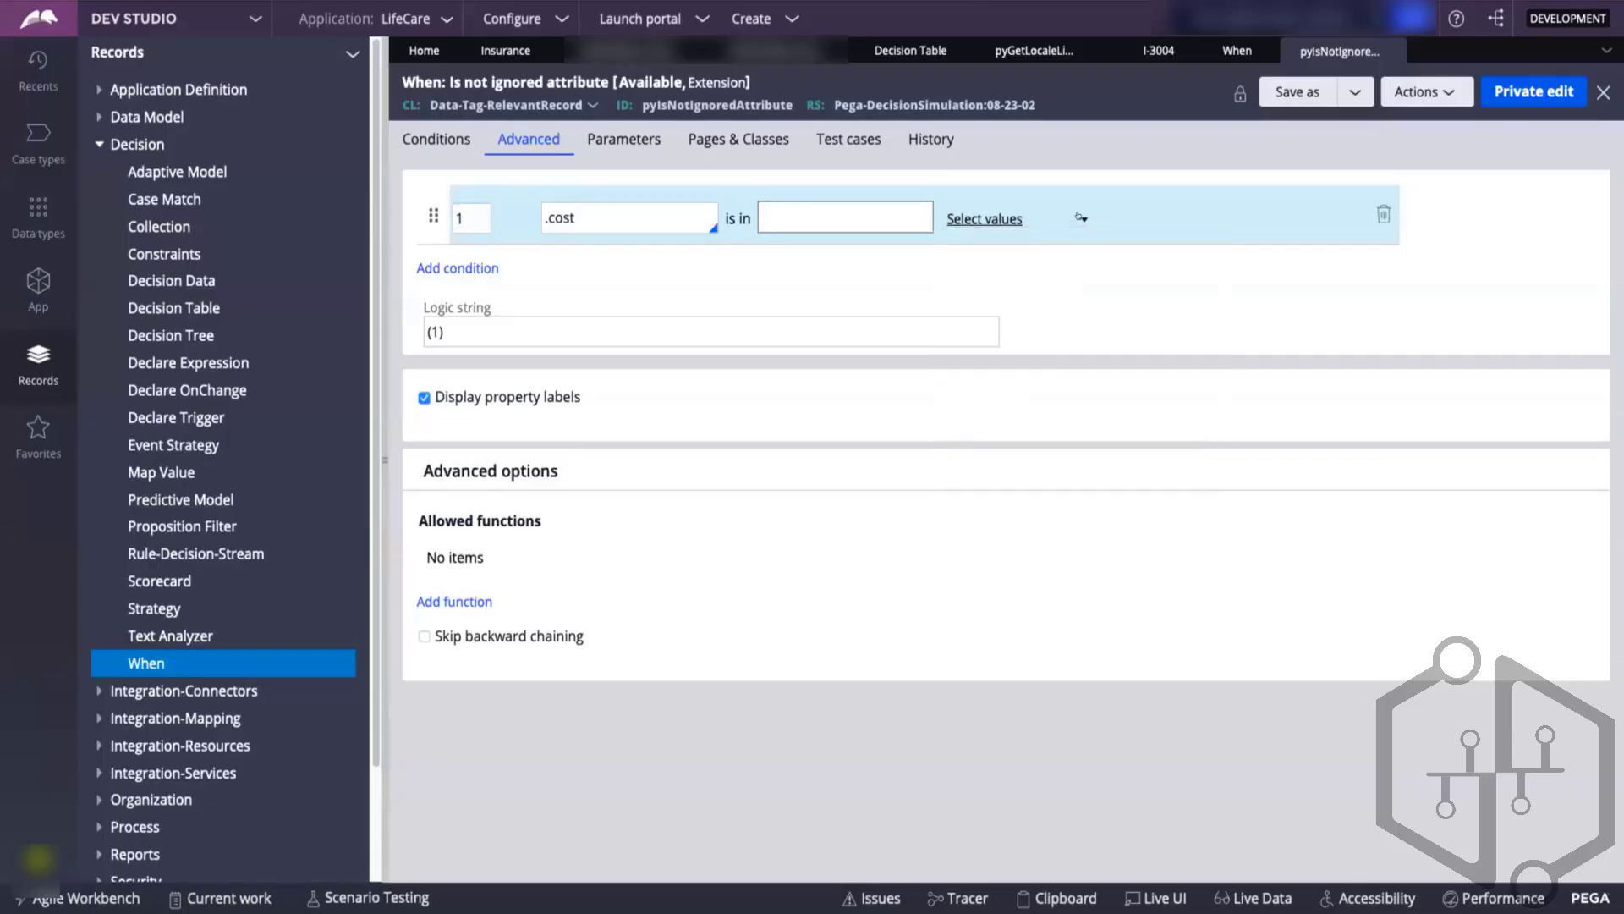
- Change the pyIsNotIgnoredAttribute rule's first condition to an expression that evaluates to true, using .cost="10"
{"action": "left_click", "coordinate": [1079, 219]}
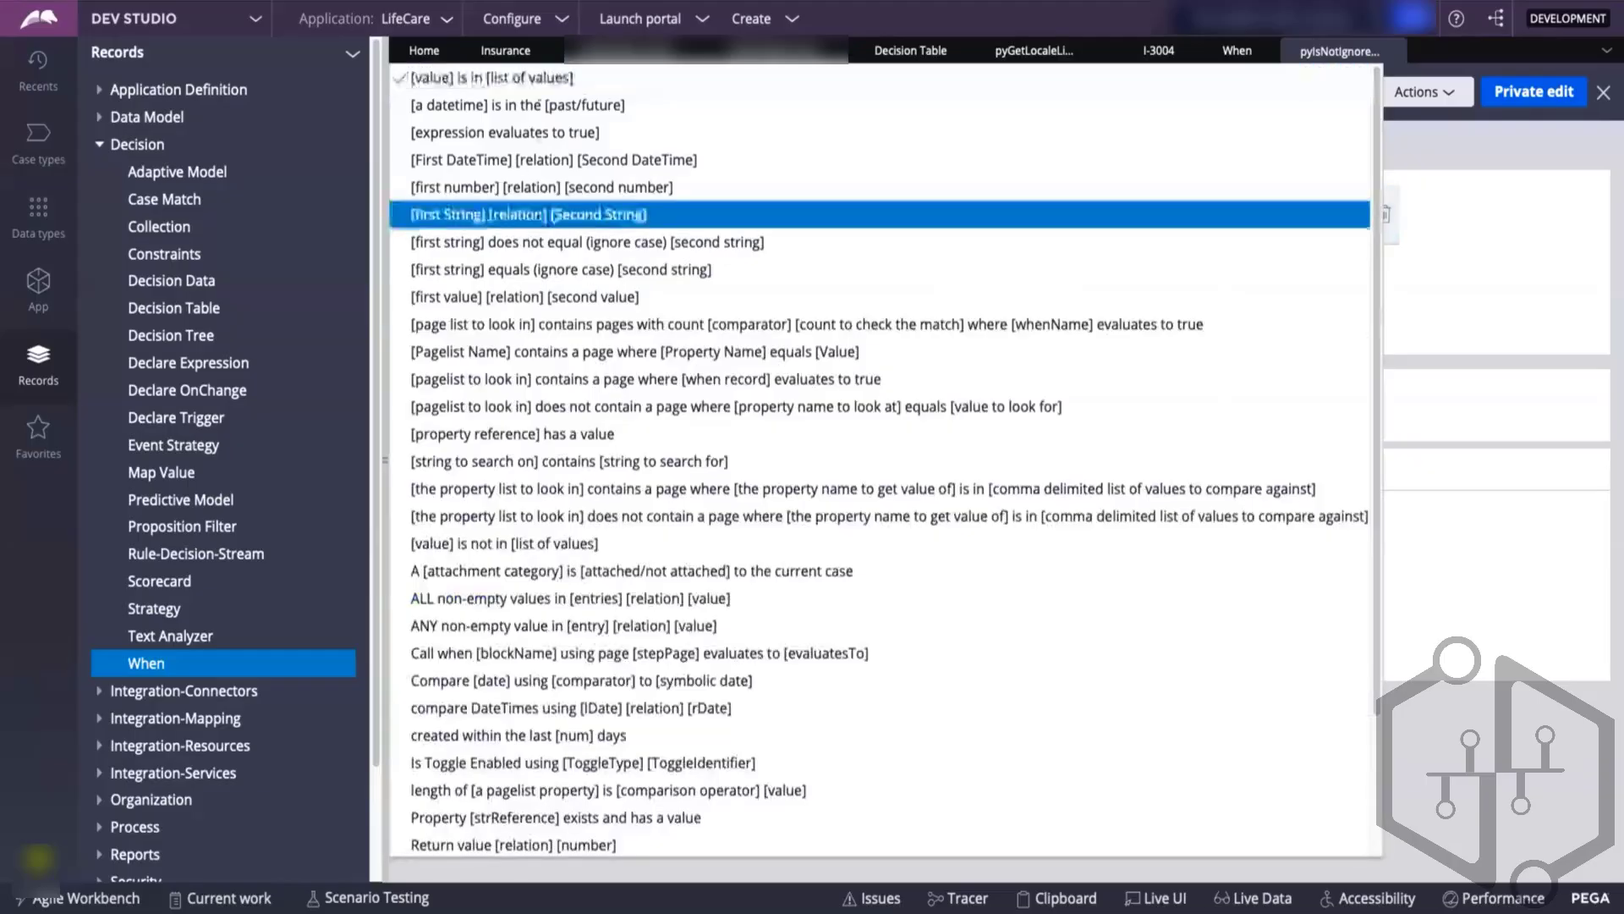
{"action": "left_click", "coordinate": [537, 105]}
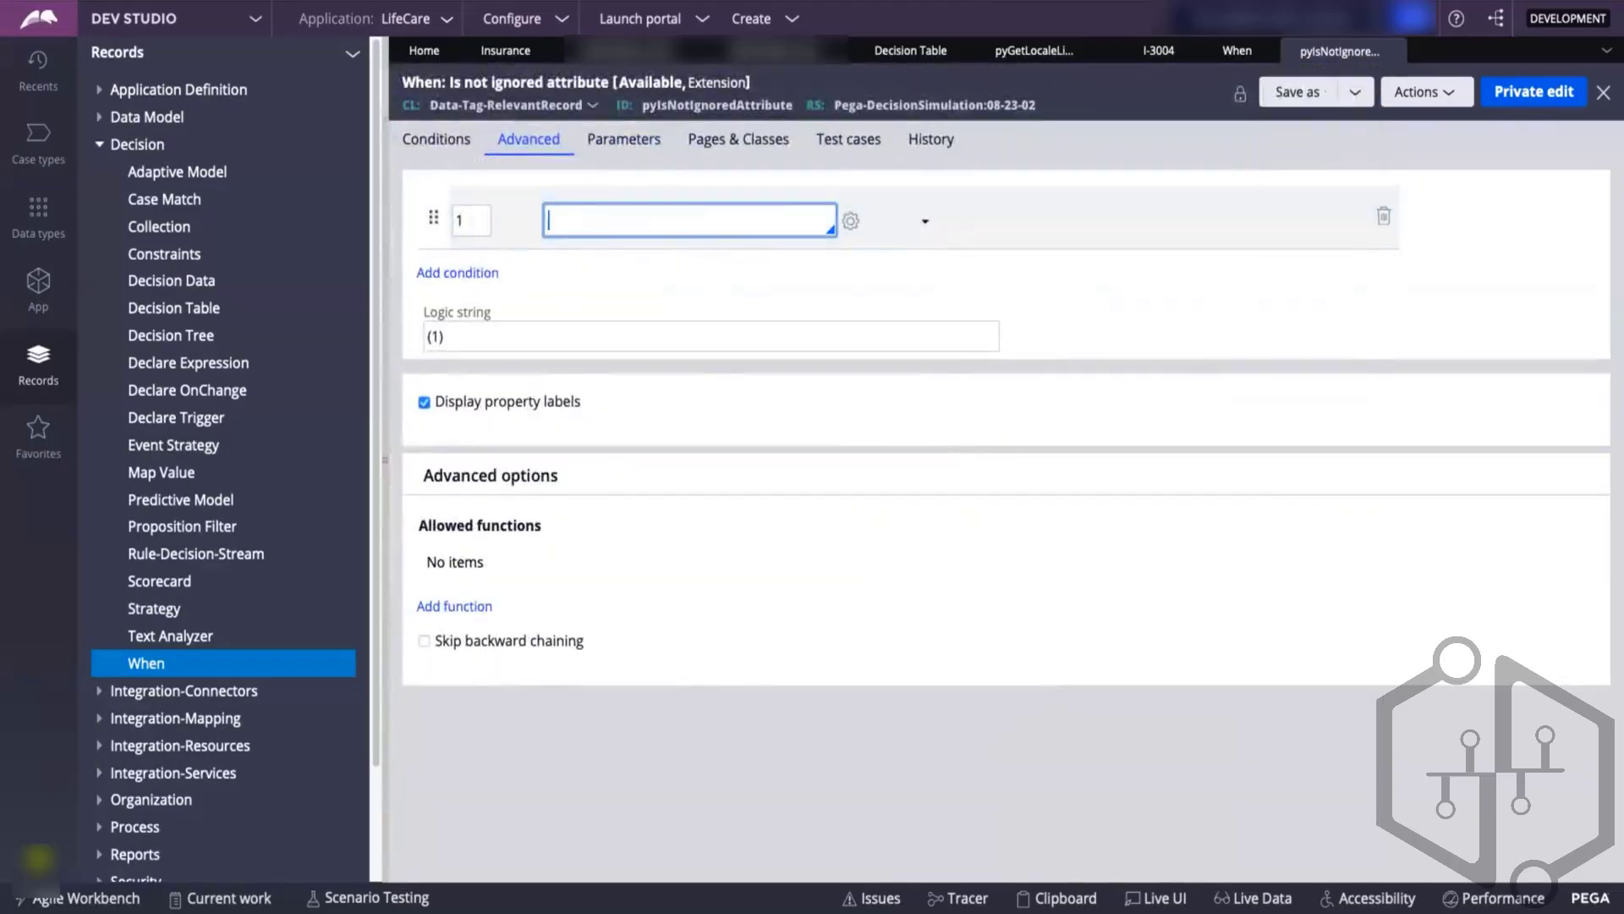
{"action": "type", "text": ".cost=\"10"}
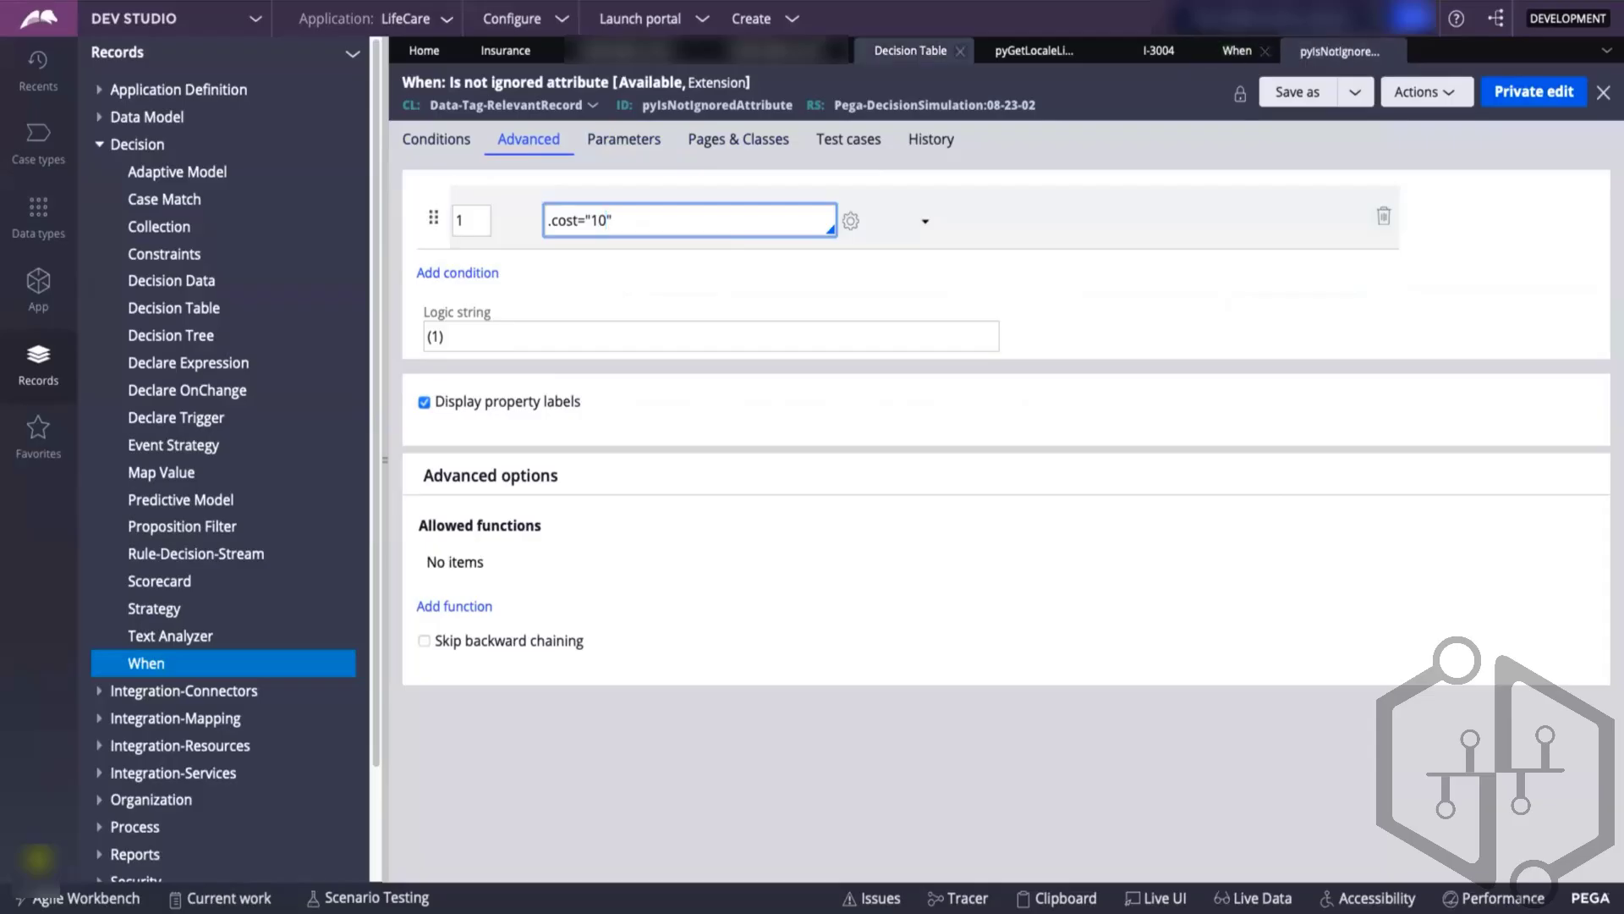
- In the Insurance case workflow, set the Credit Check process to start based on a When Rule
{"action": "left_click", "coordinate": [486, 49]}
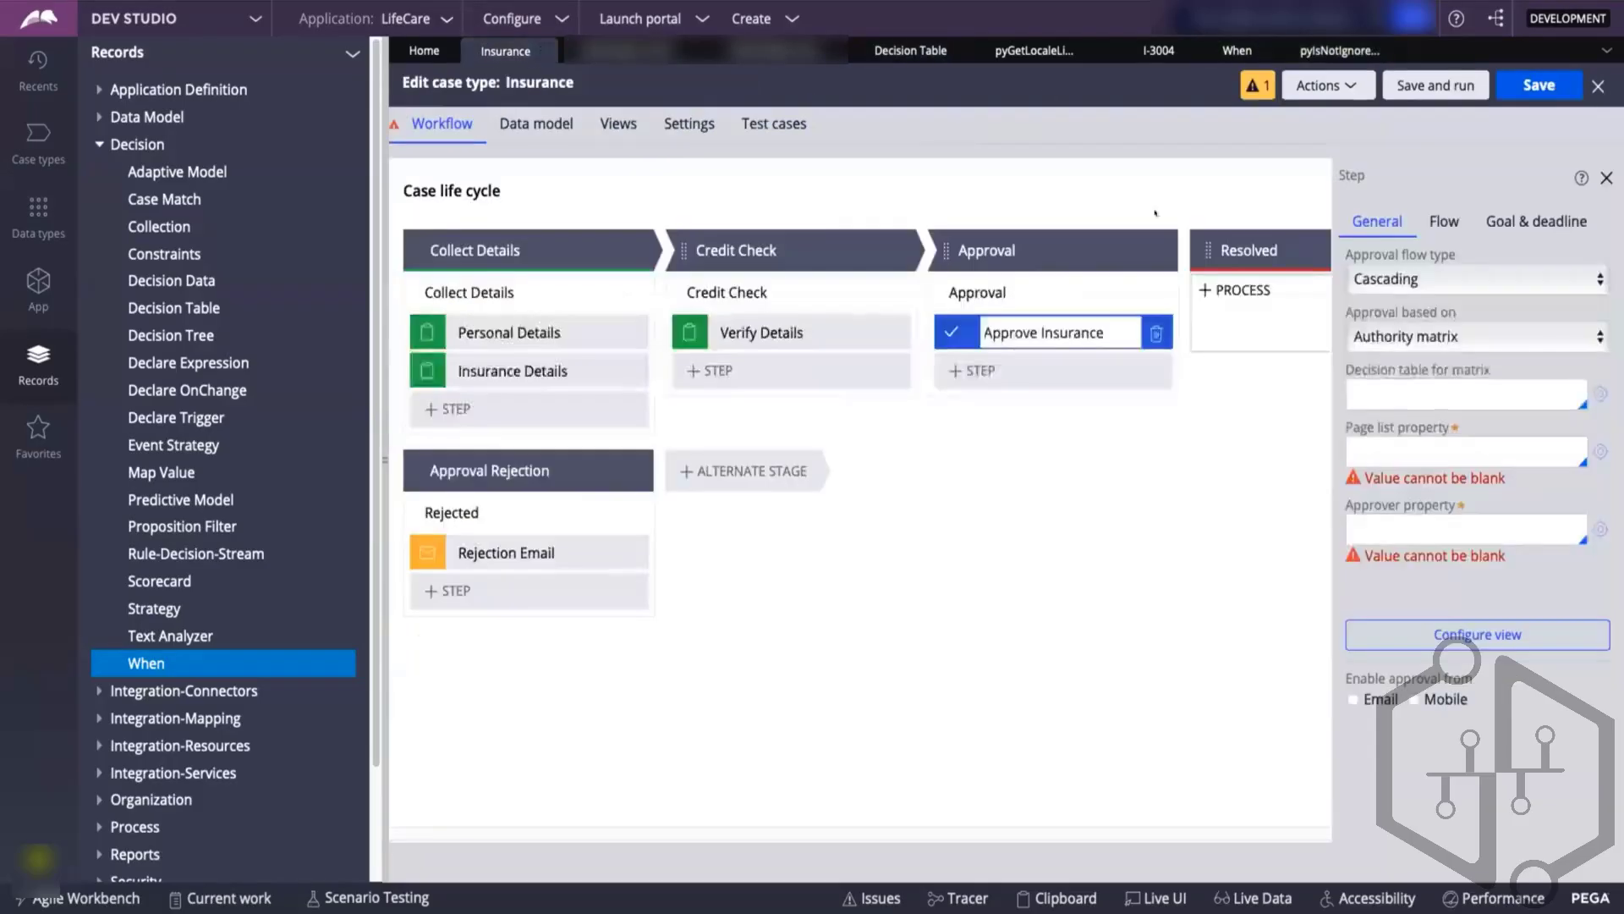
{"action": "left_click", "coordinate": [1494, 336]}
{"action": "left_click", "coordinate": [788, 282]}
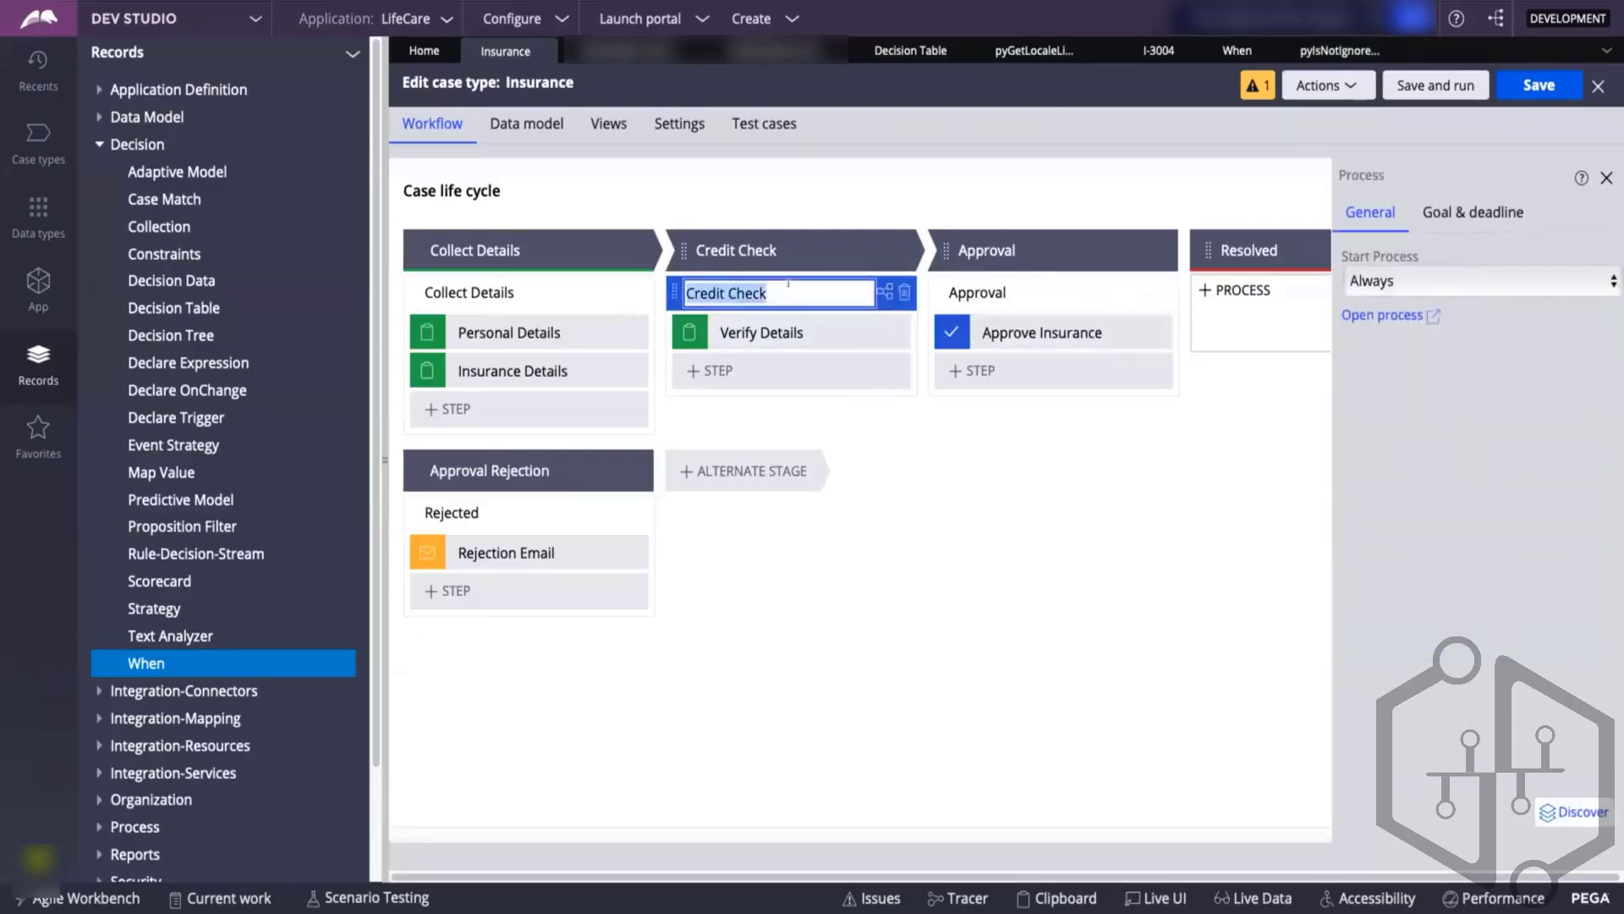
{"action": "left_click", "coordinate": [1383, 284]}
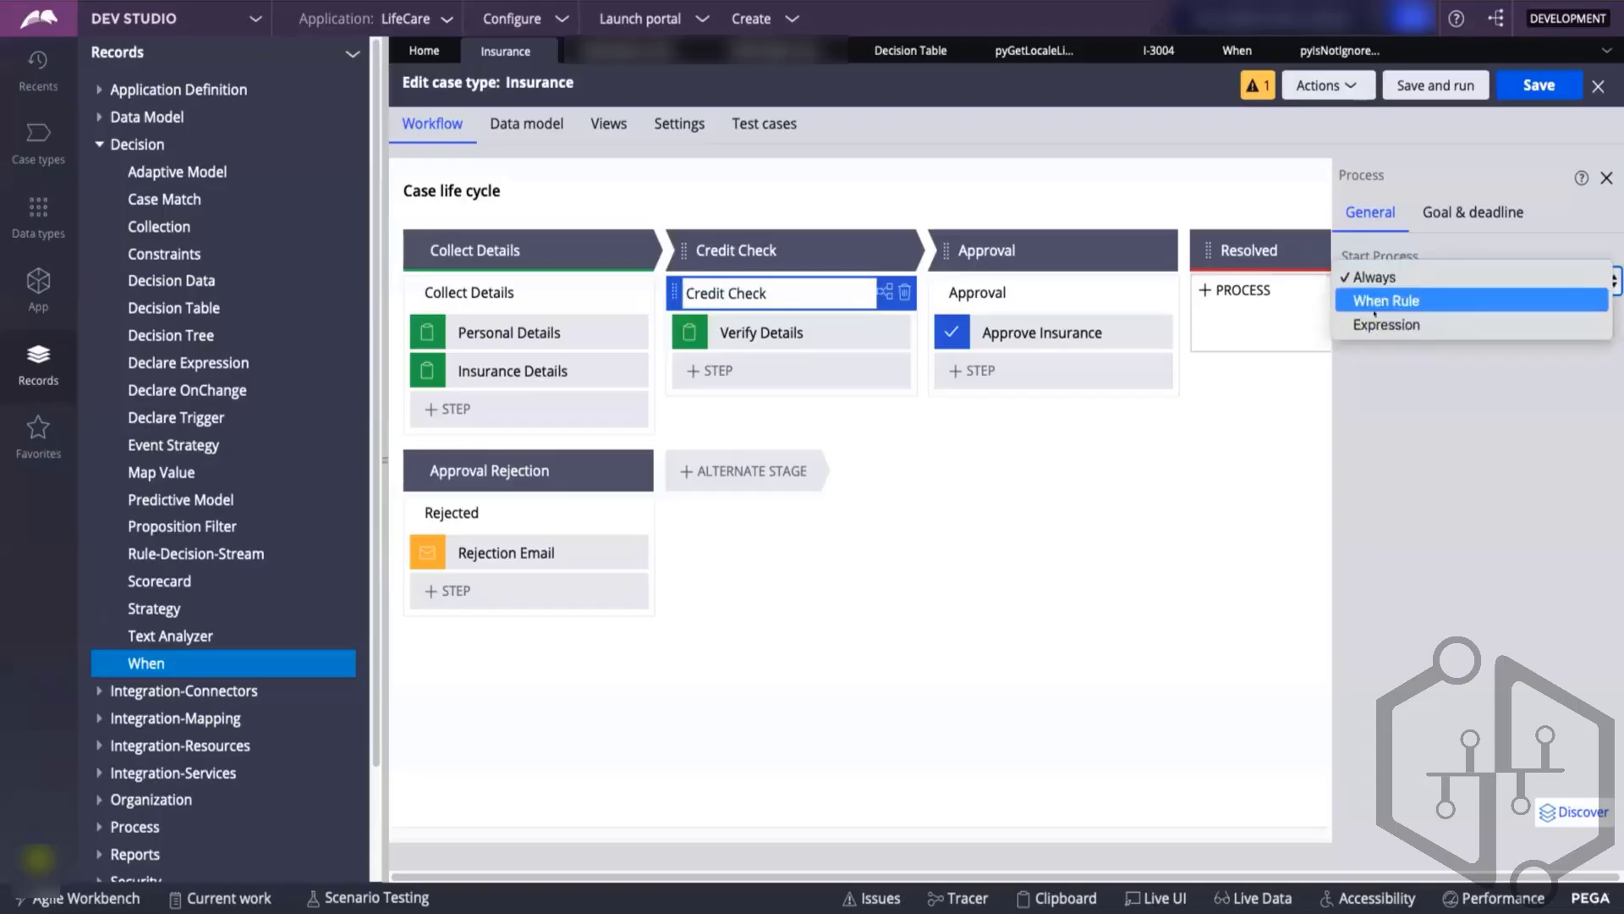
{"action": "left_click", "coordinate": [1374, 301]}
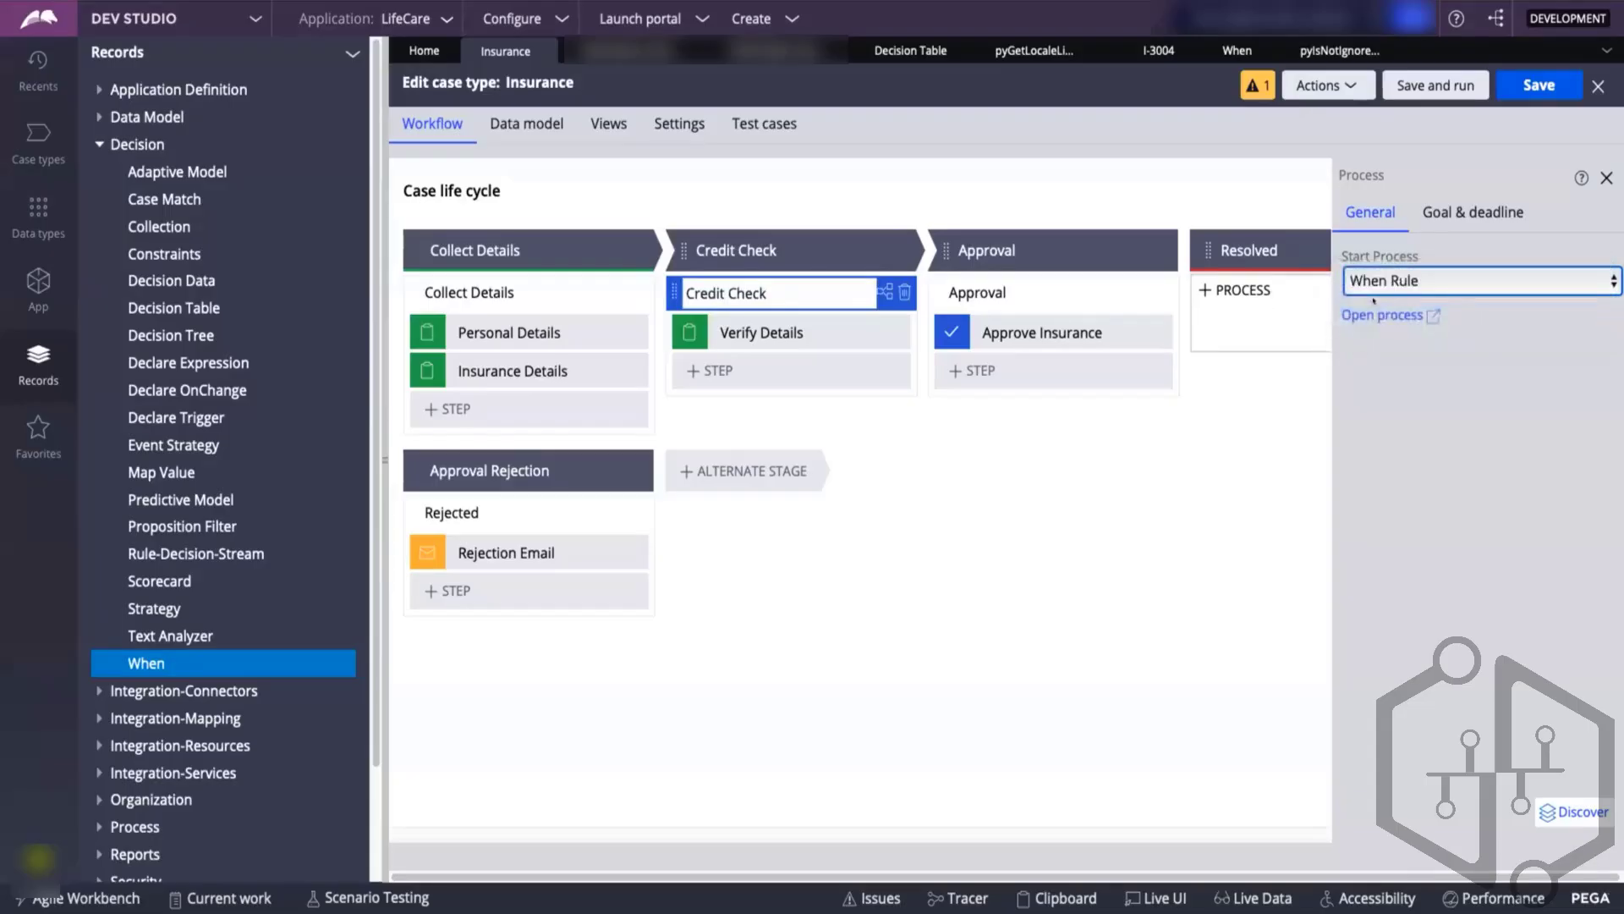
{"action": "left_click", "coordinate": [1369, 314]}
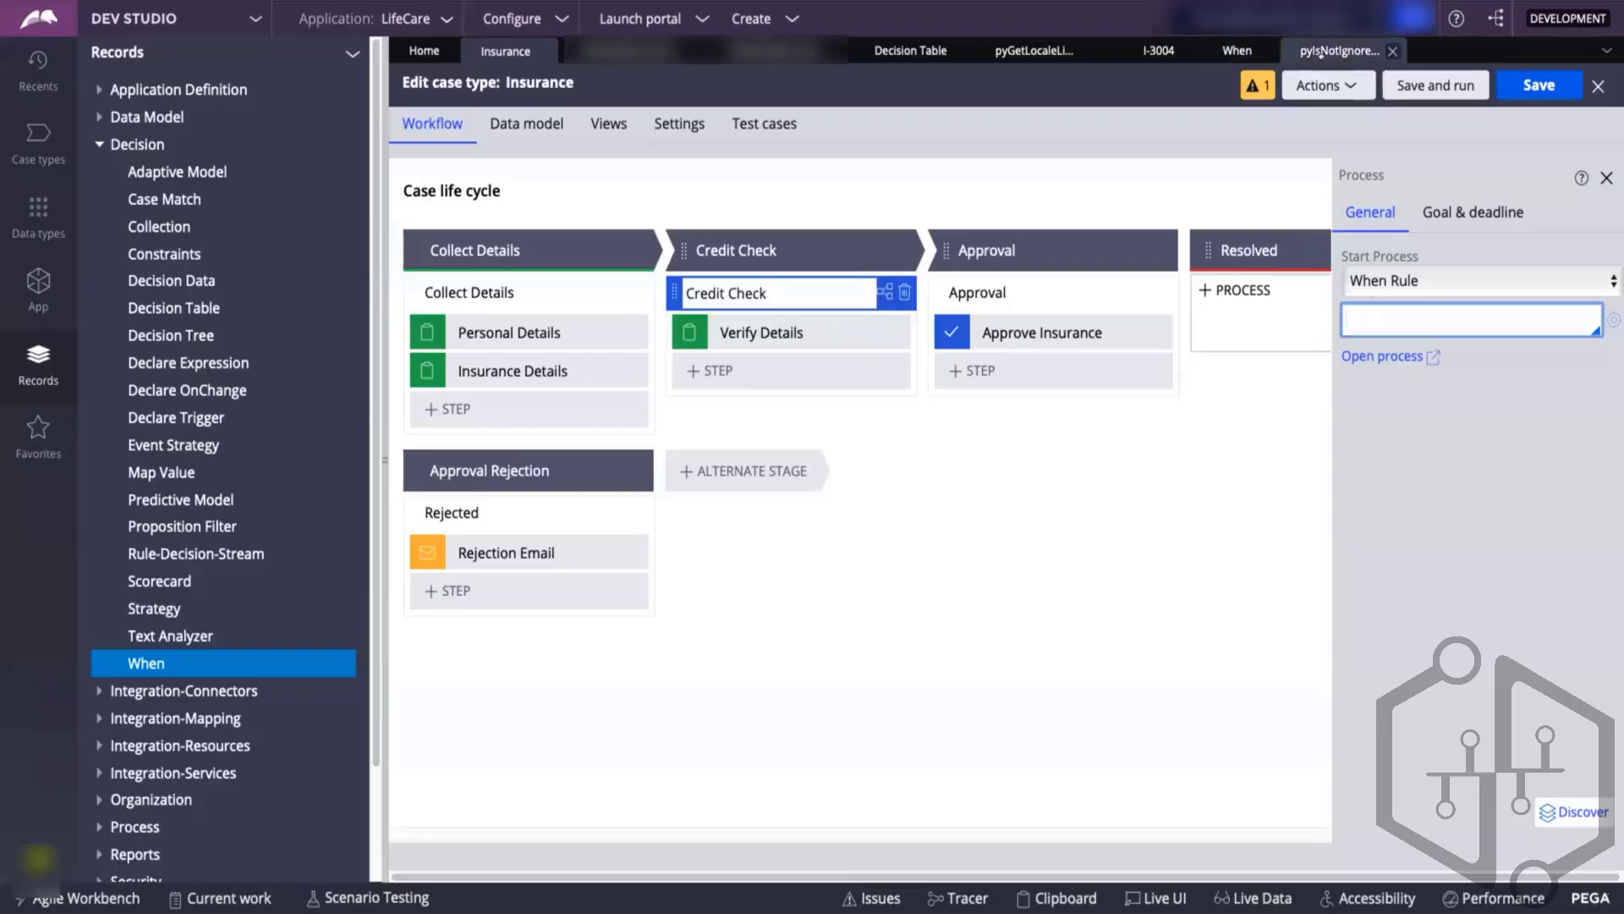
- Check the open When rule's identifier, and return to the Credit Check process settings in the Insurance case
{"action": "left_click", "coordinate": [1335, 51]}
{"action": "double_click", "coordinate": [708, 104]}
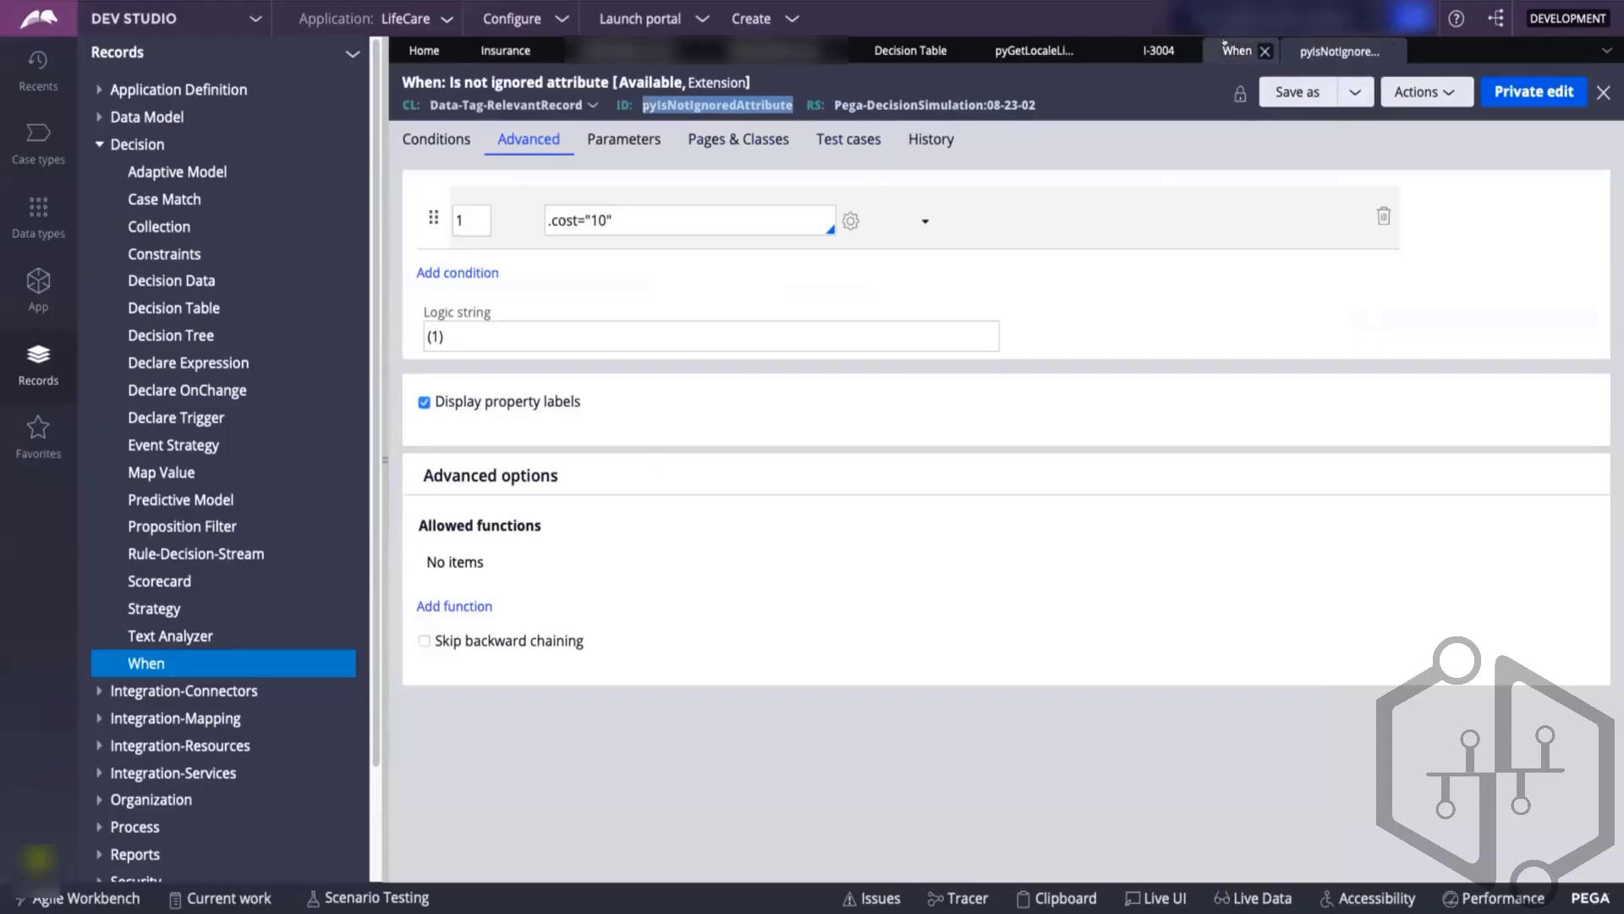
{"action": "left_click", "coordinate": [505, 51]}
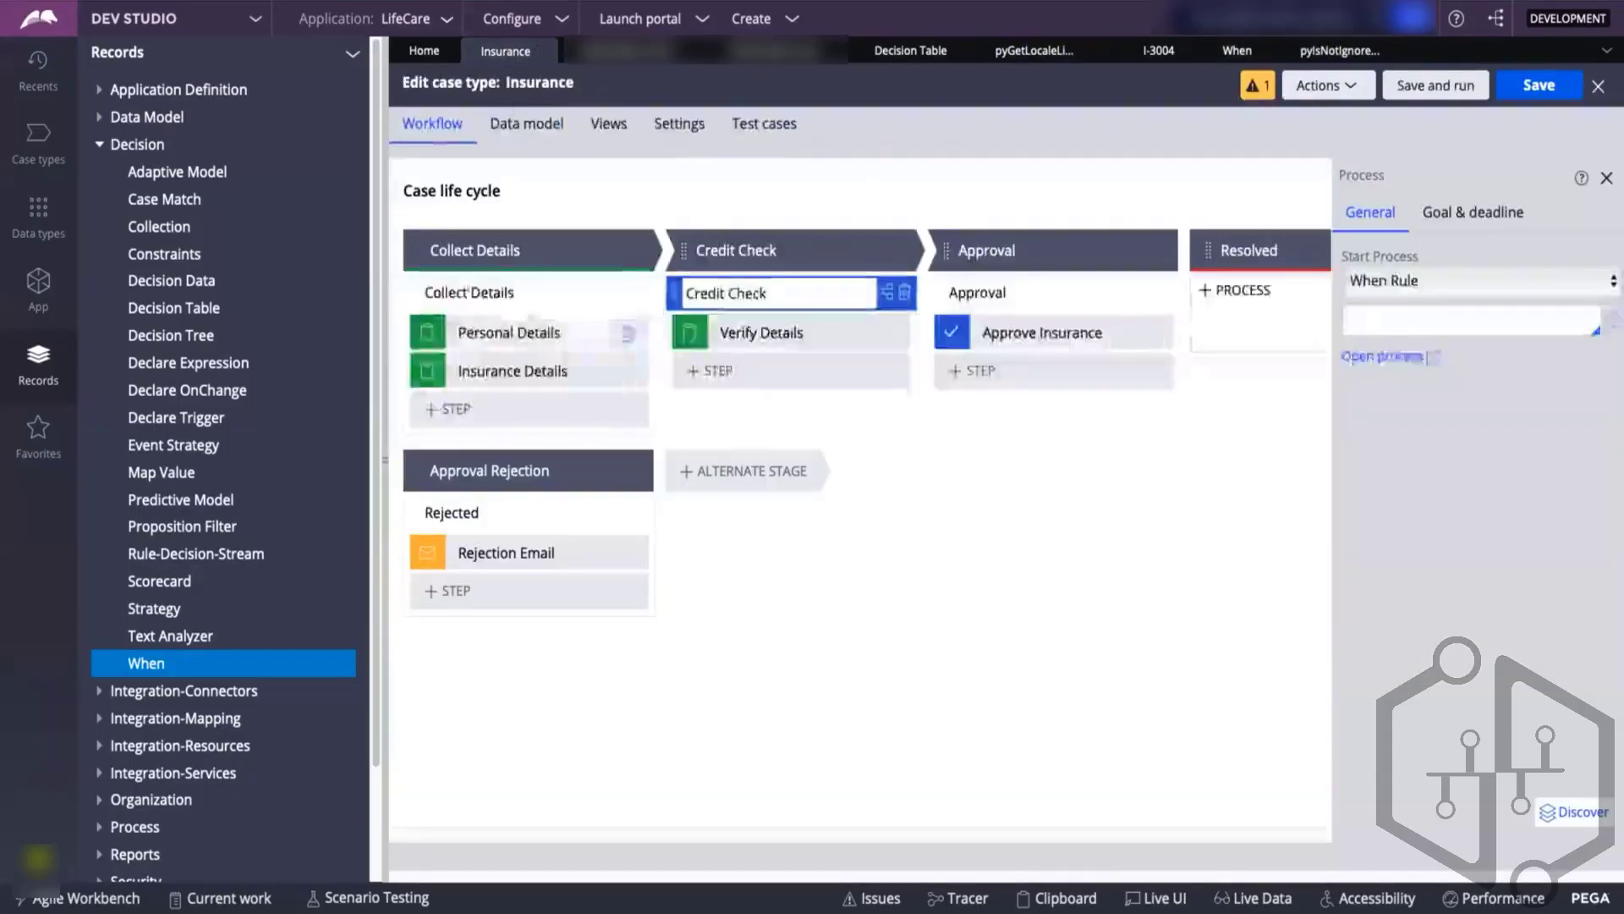
{"action": "left_click", "coordinate": [1359, 319]}
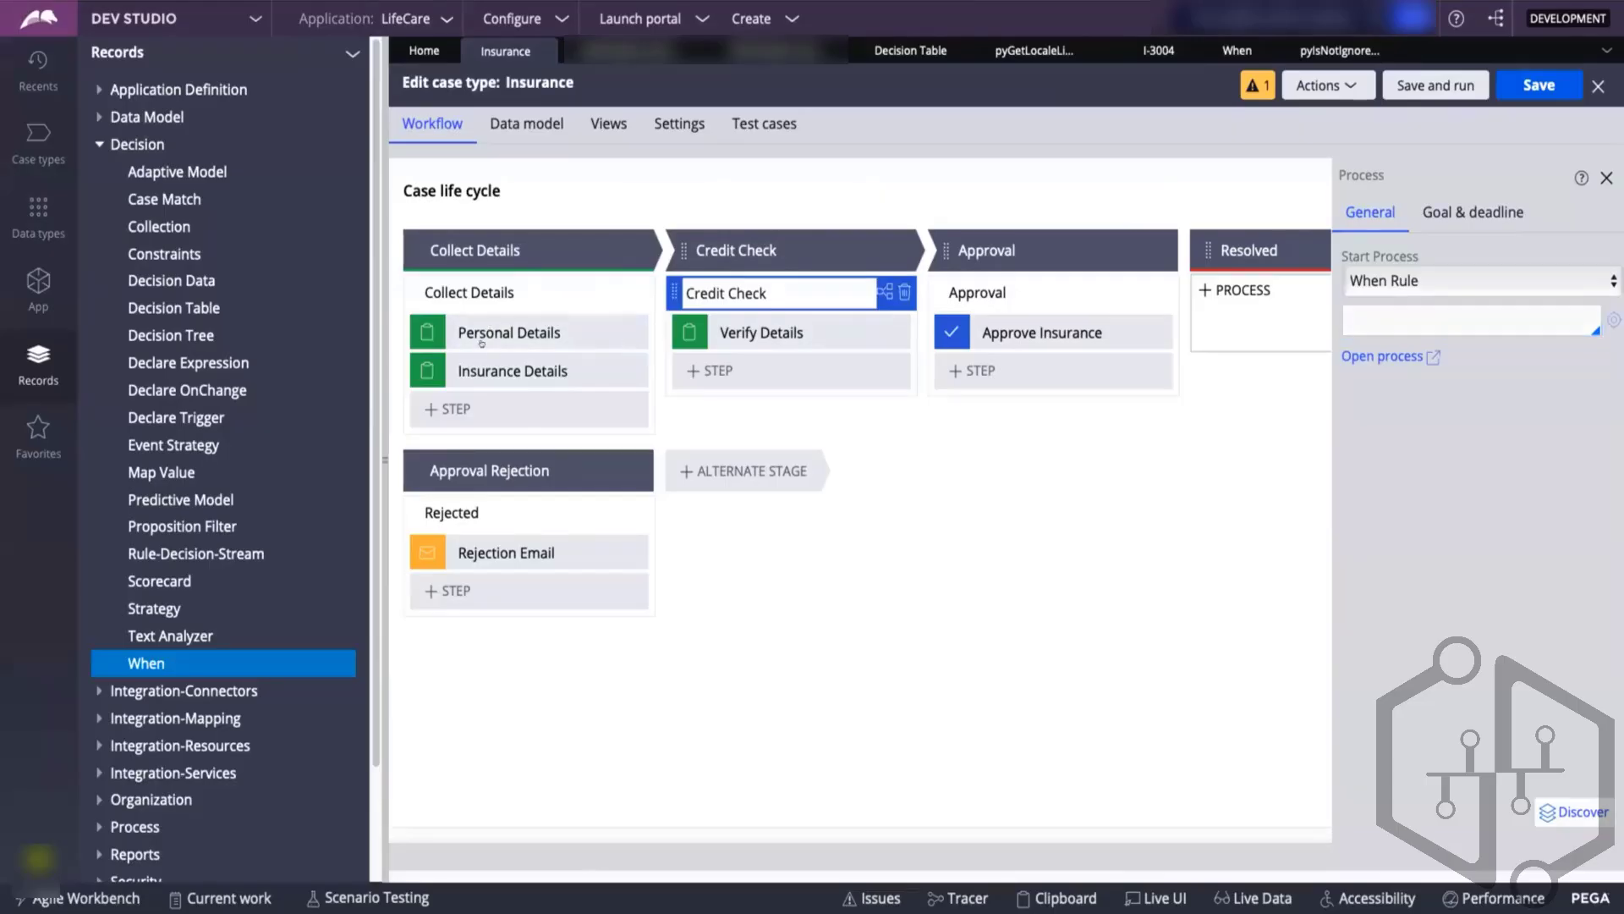
{"action": "left_click", "coordinate": [561, 329]}
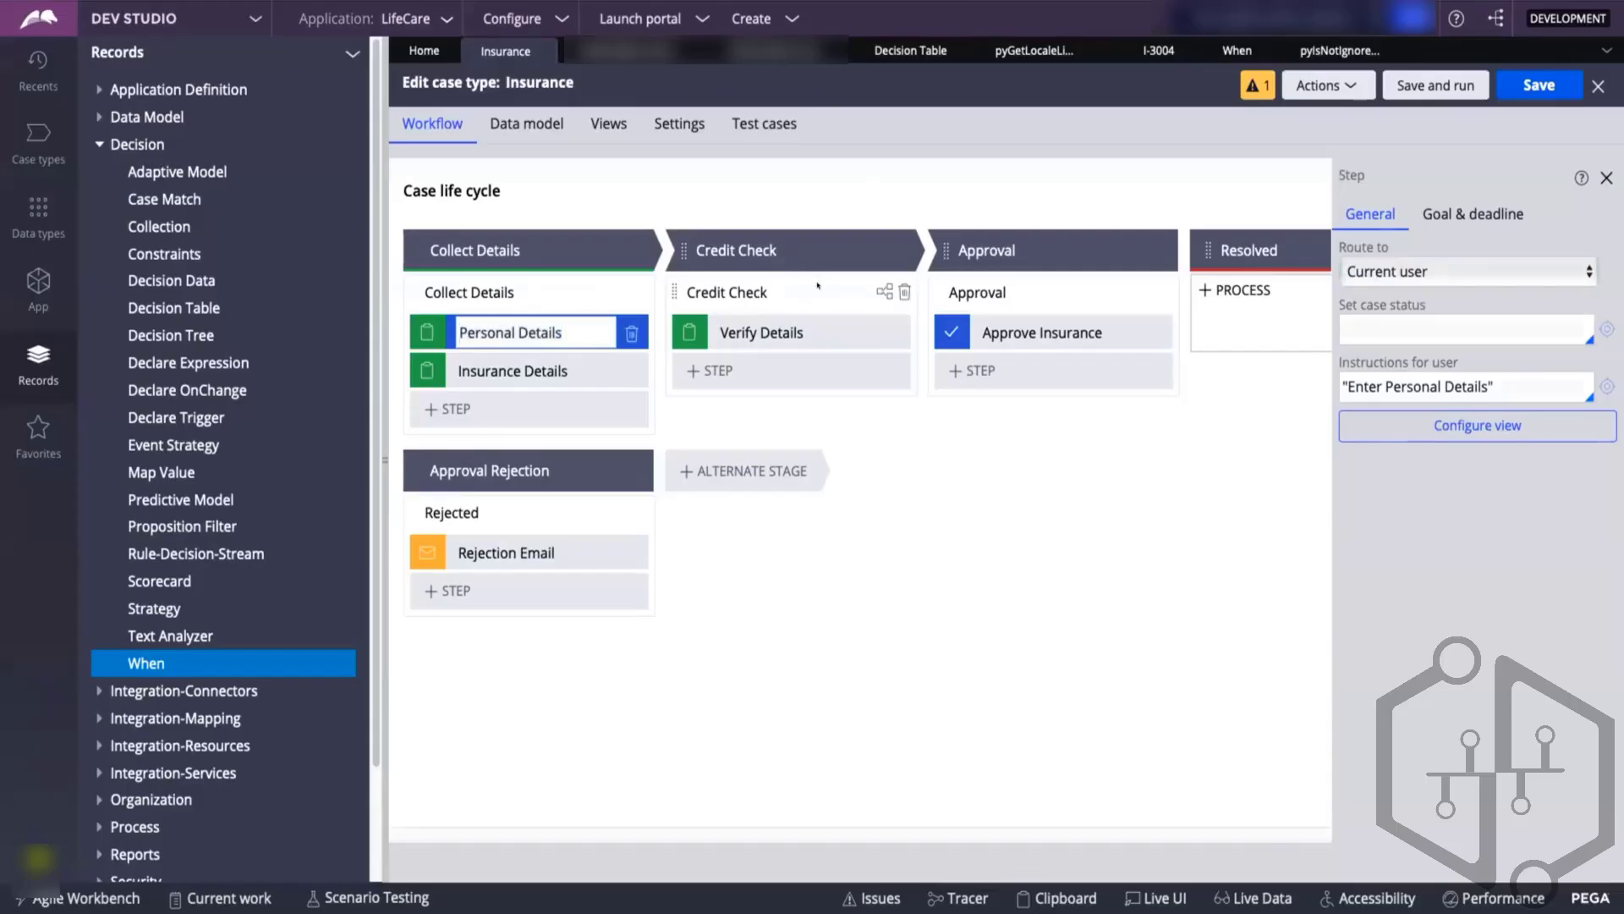
{"action": "left_click", "coordinate": [874, 289]}
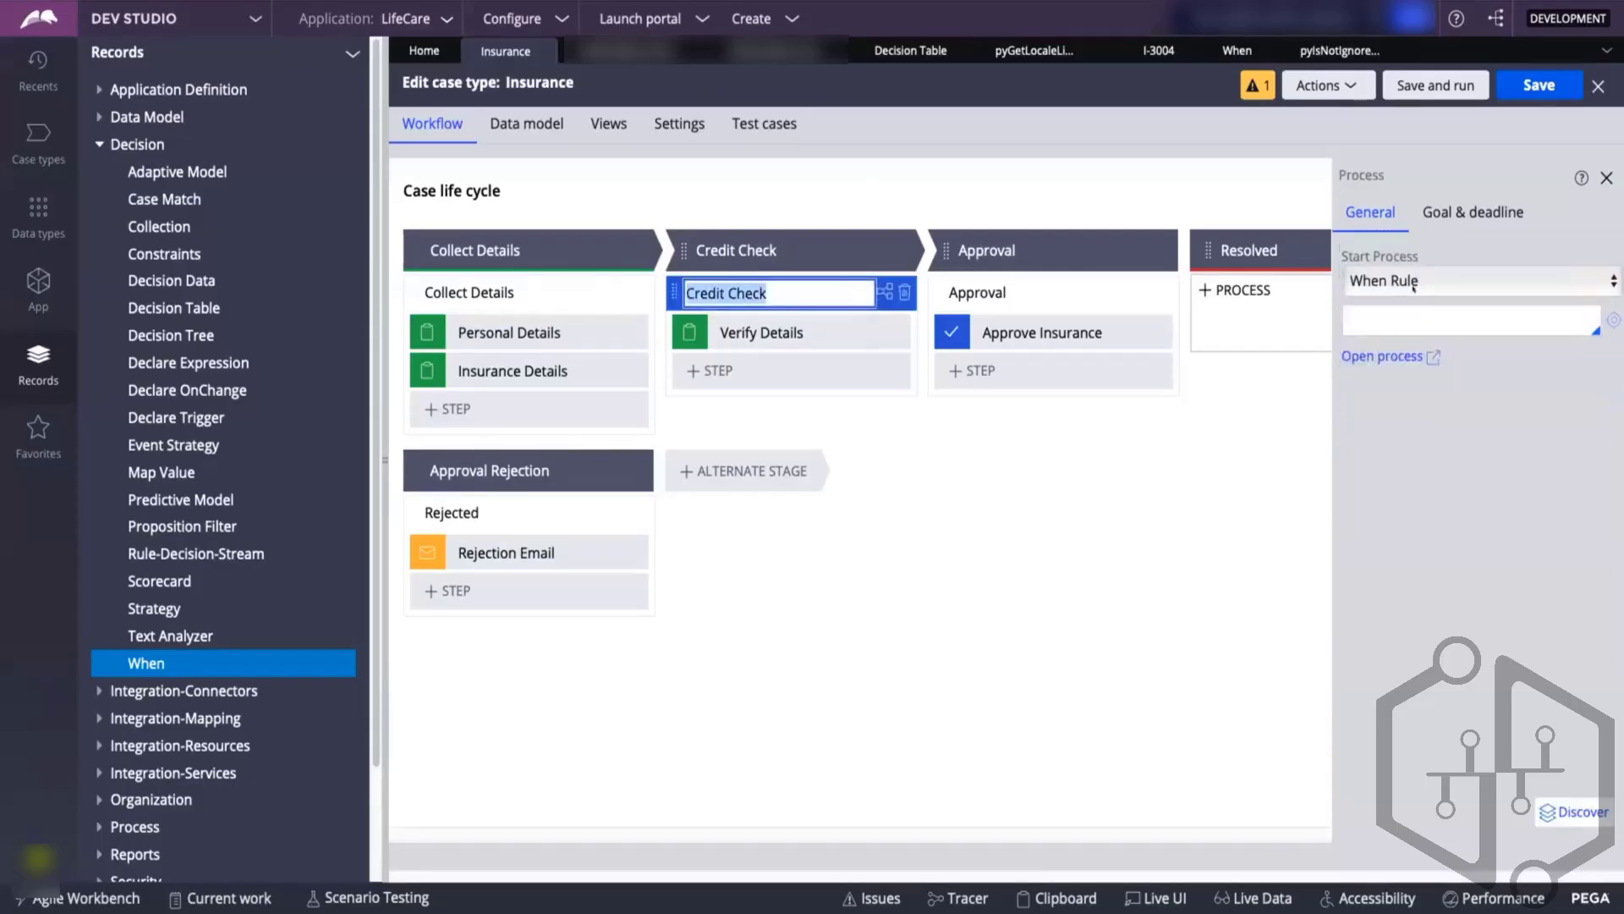
- Enter SkipCreditCheck as the When rule that starts the Credit Check process
{"action": "left_click", "coordinate": [1369, 314]}
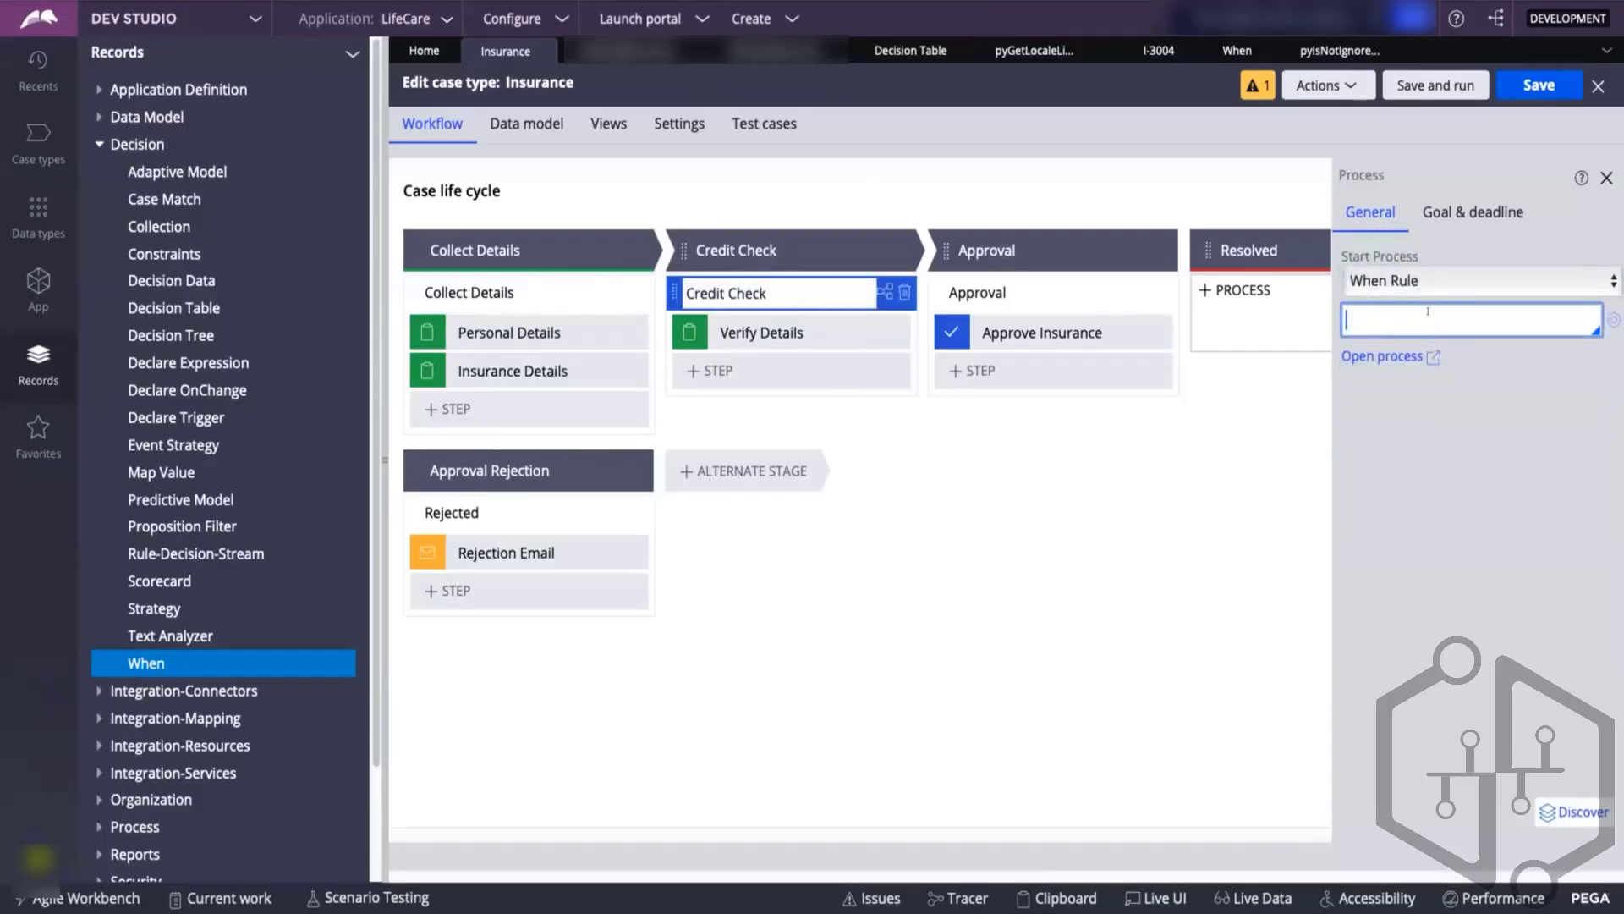
{"action": "type", "text": "Check"}
{"action": "key", "text": "BackSpace"}
{"action": "key", "text": "BackSpace"}
{"action": "key", "text": "BackSpace"}
{"action": "key", "text": "BackSpace"}
{"action": "key", "text": "BackSpace"}
{"action": "type", "text": "SkipChreditCheck"}
{"action": "left_click", "coordinate": [1388, 319]}
{"action": "key", "text": "BackSpace"}
{"action": "left_click", "coordinate": [1616, 358]}
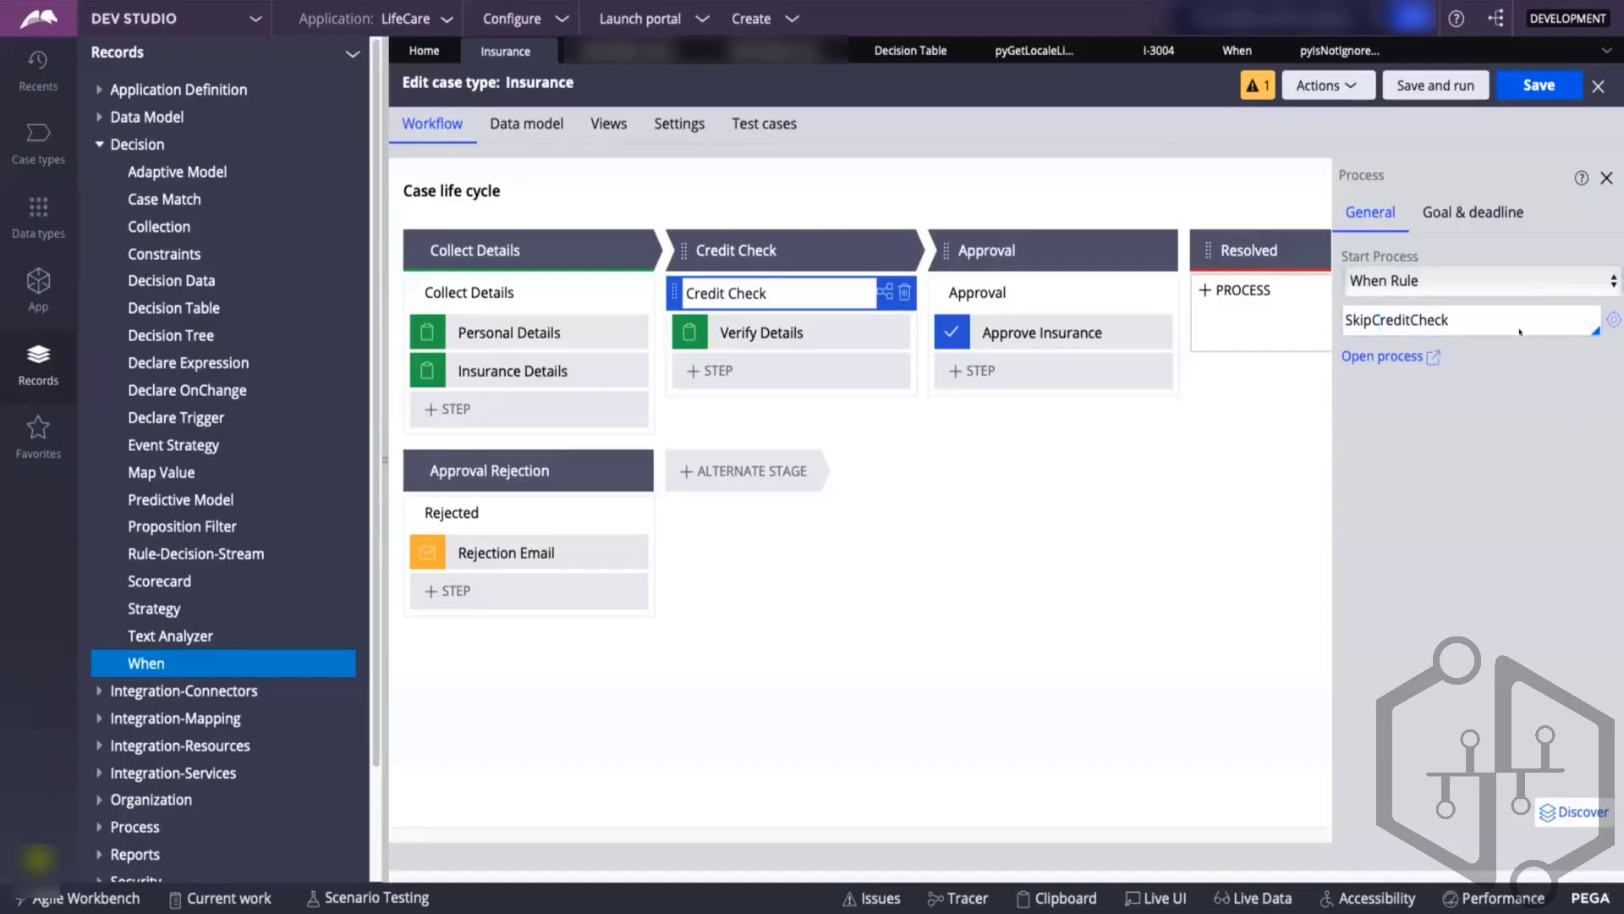
- Create the SkipCreditCheck When record for Care-LifeCareApp-Work-Insurance in the LifeCareApp ruleset, version 01-01-01
{"action": "left_click", "coordinate": [1614, 320]}
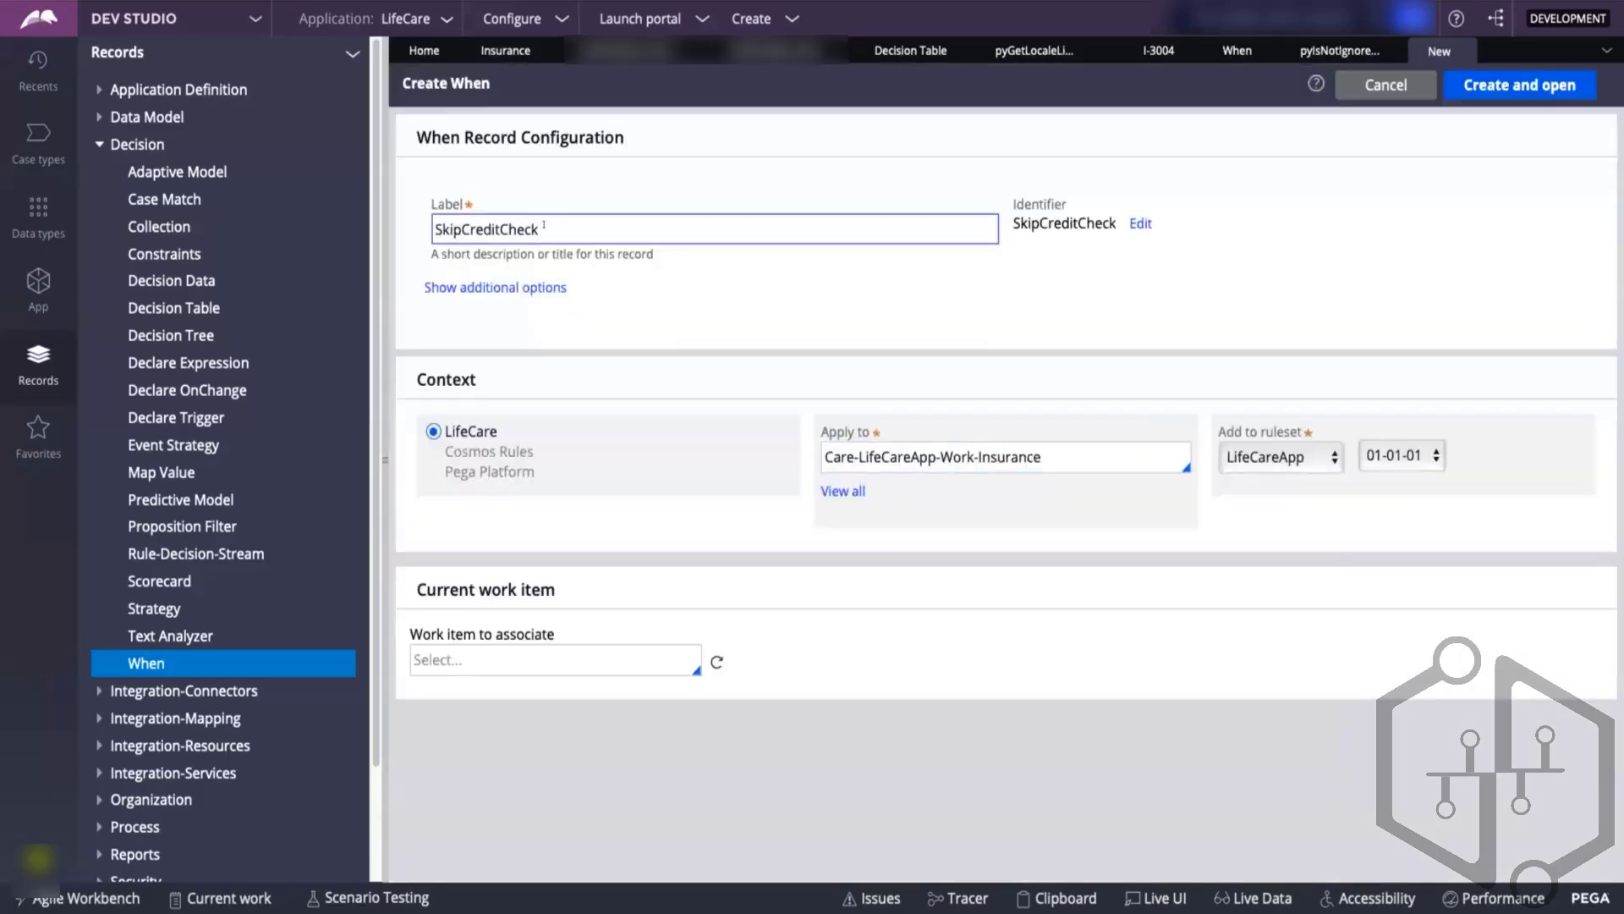
{"action": "left_click", "coordinate": [1020, 255]}
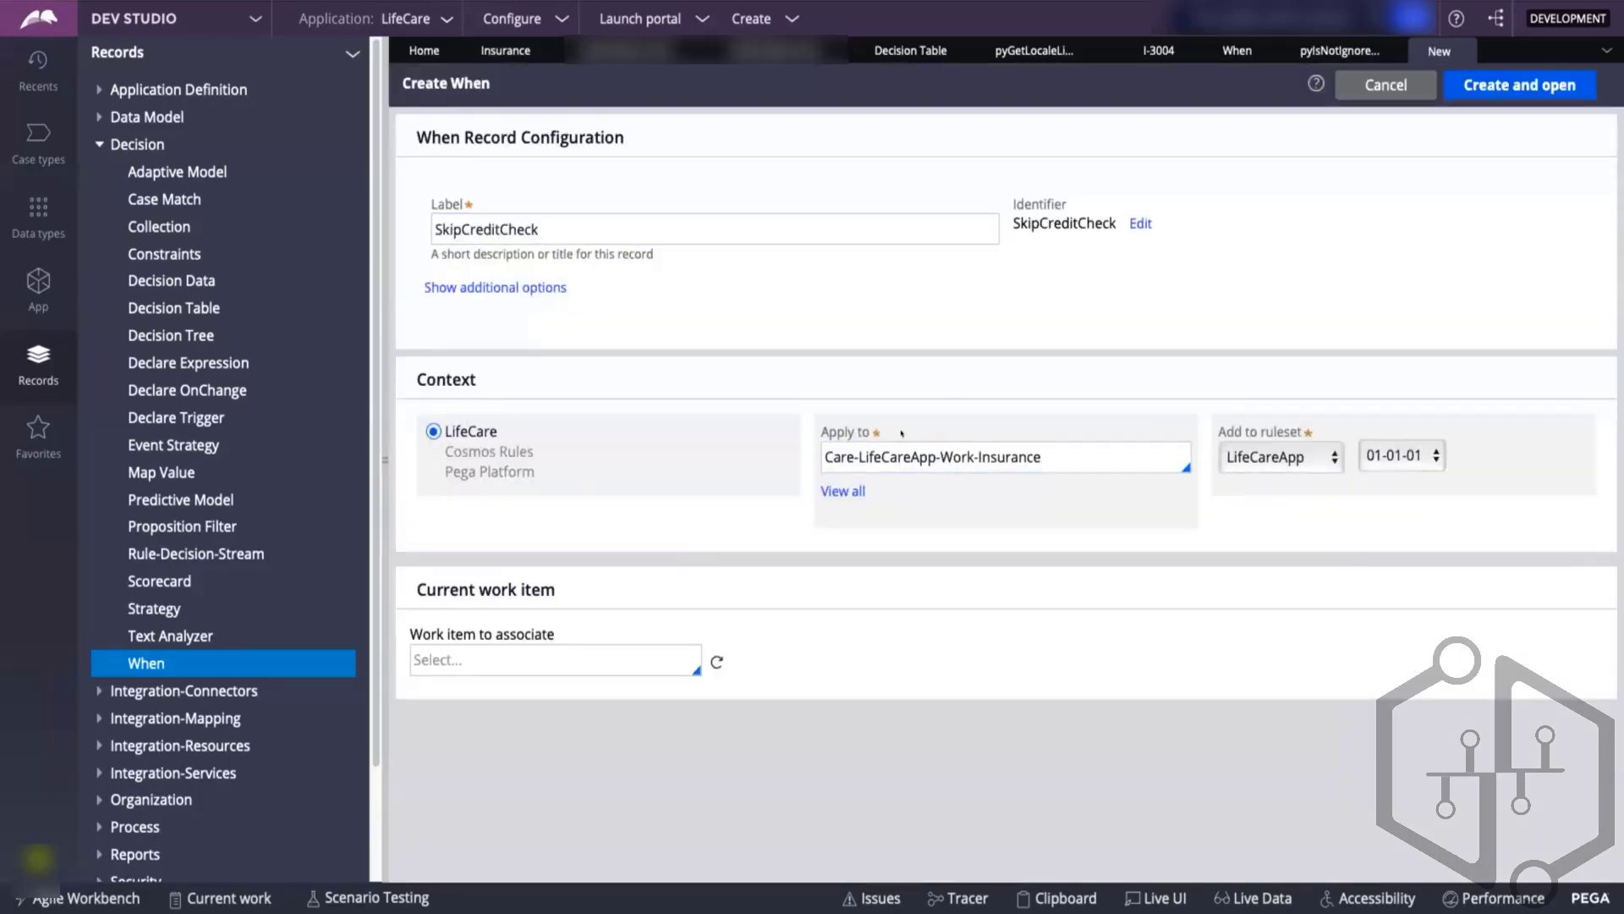
{"action": "left_click", "coordinate": [915, 457]}
{"action": "double_click", "coordinate": [1033, 448]}
{"action": "left_click", "coordinate": [1057, 448]}
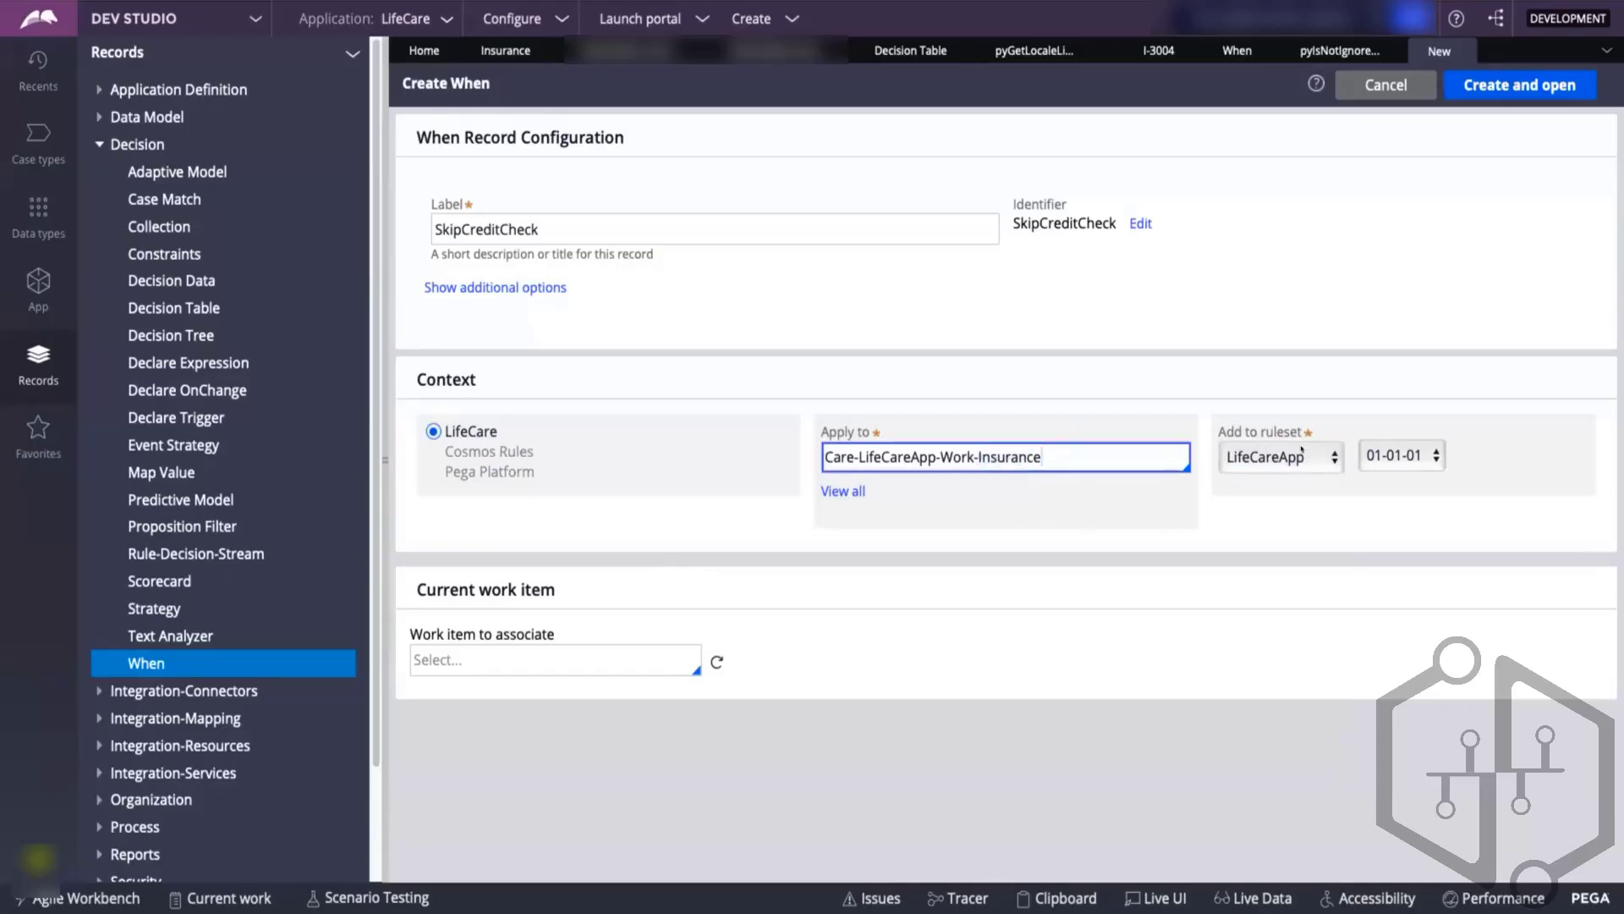
{"action": "left_click", "coordinate": [1523, 86]}
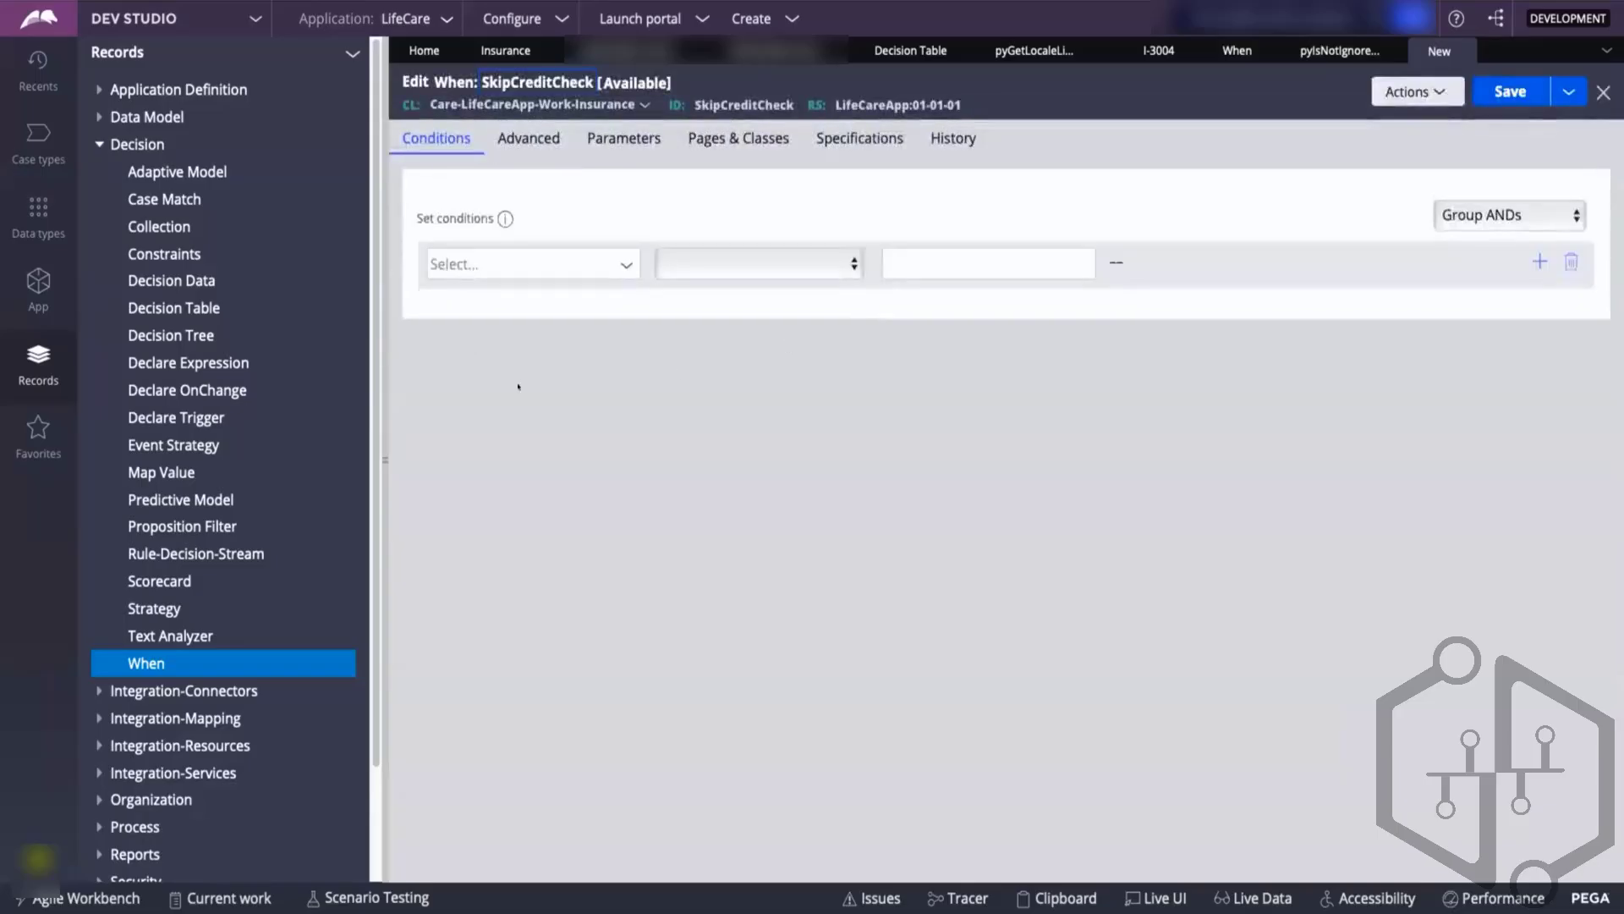
- Save the SkipCreditCheck rule with .Age >= 5 as its advanced condition, and return to the Insurance case workflow
{"action": "left_click", "coordinate": [559, 135]}
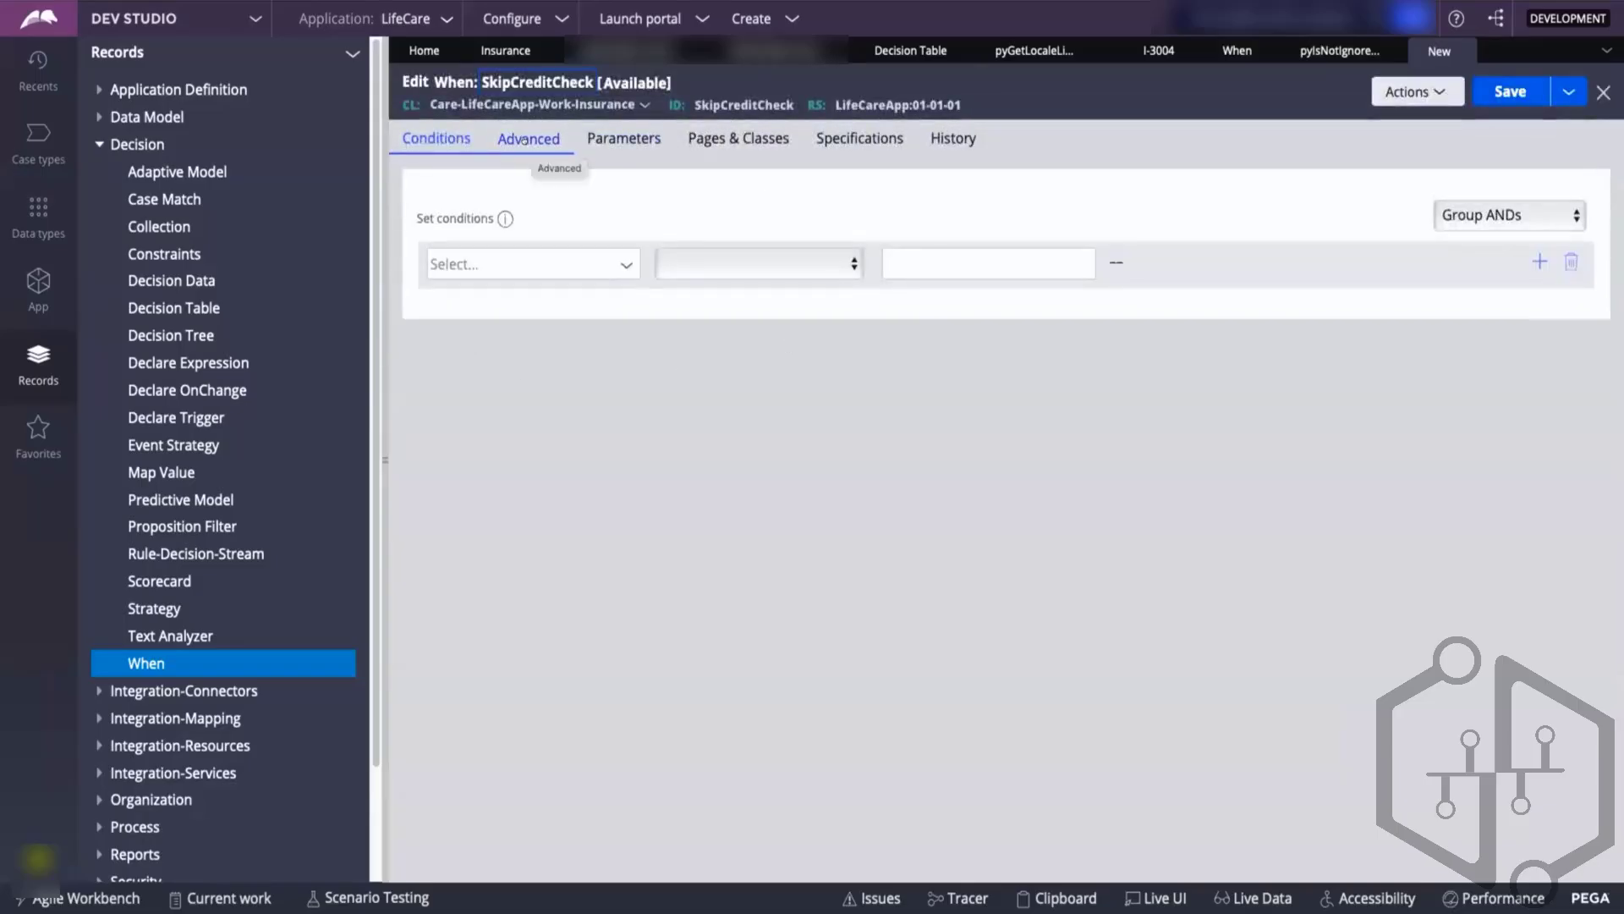
{"action": "left_click", "coordinate": [526, 138]}
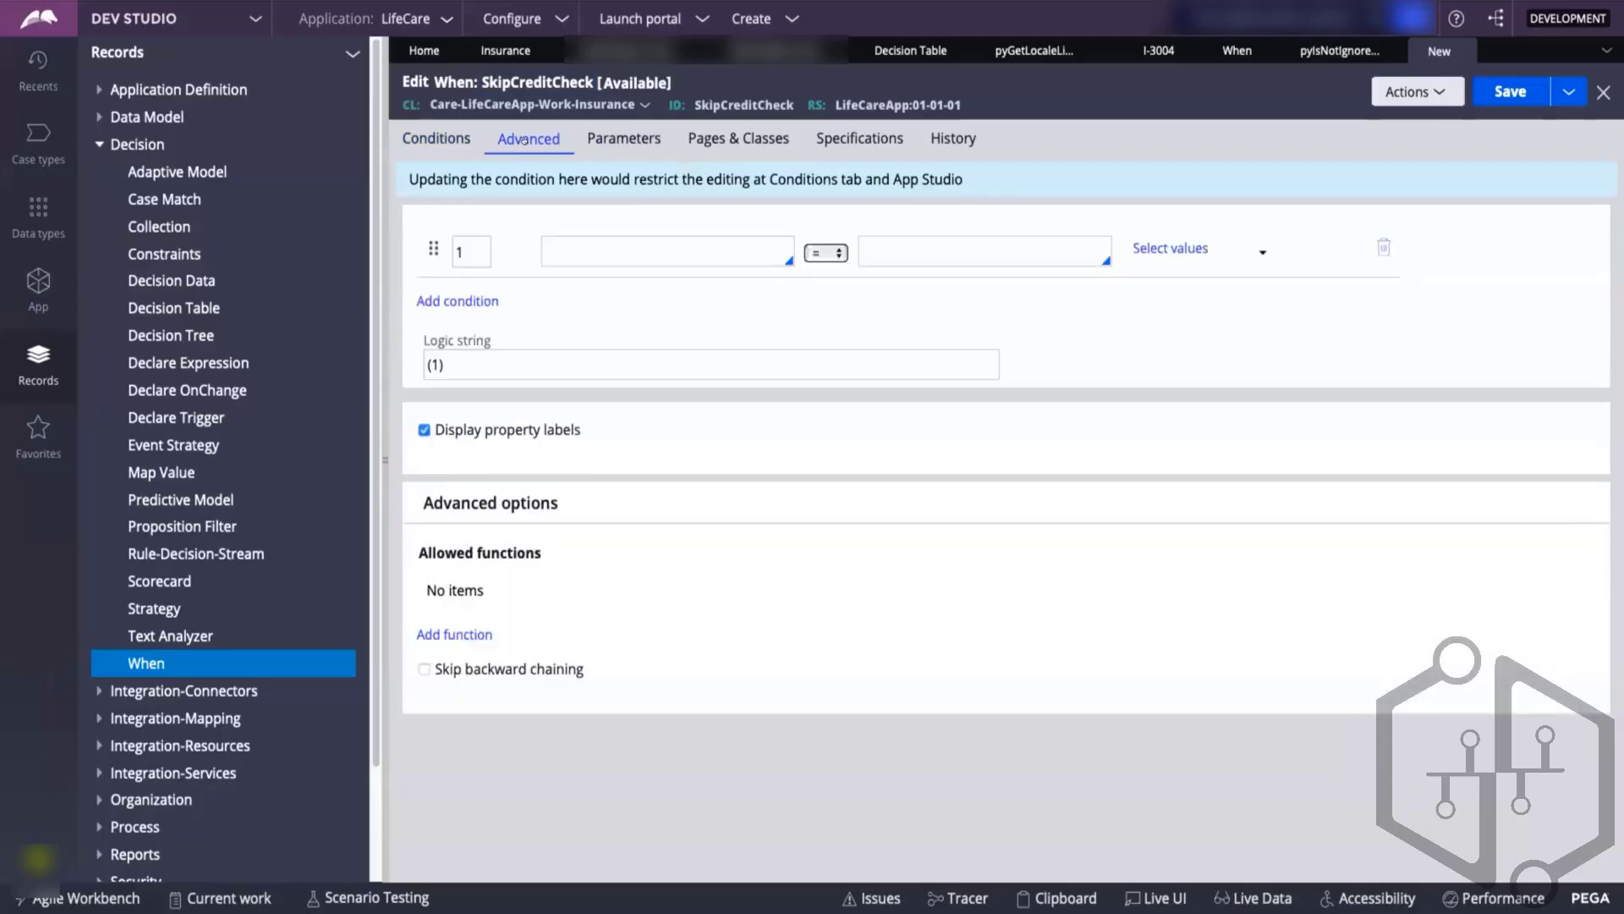
{"action": "left_click", "coordinate": [560, 245]}
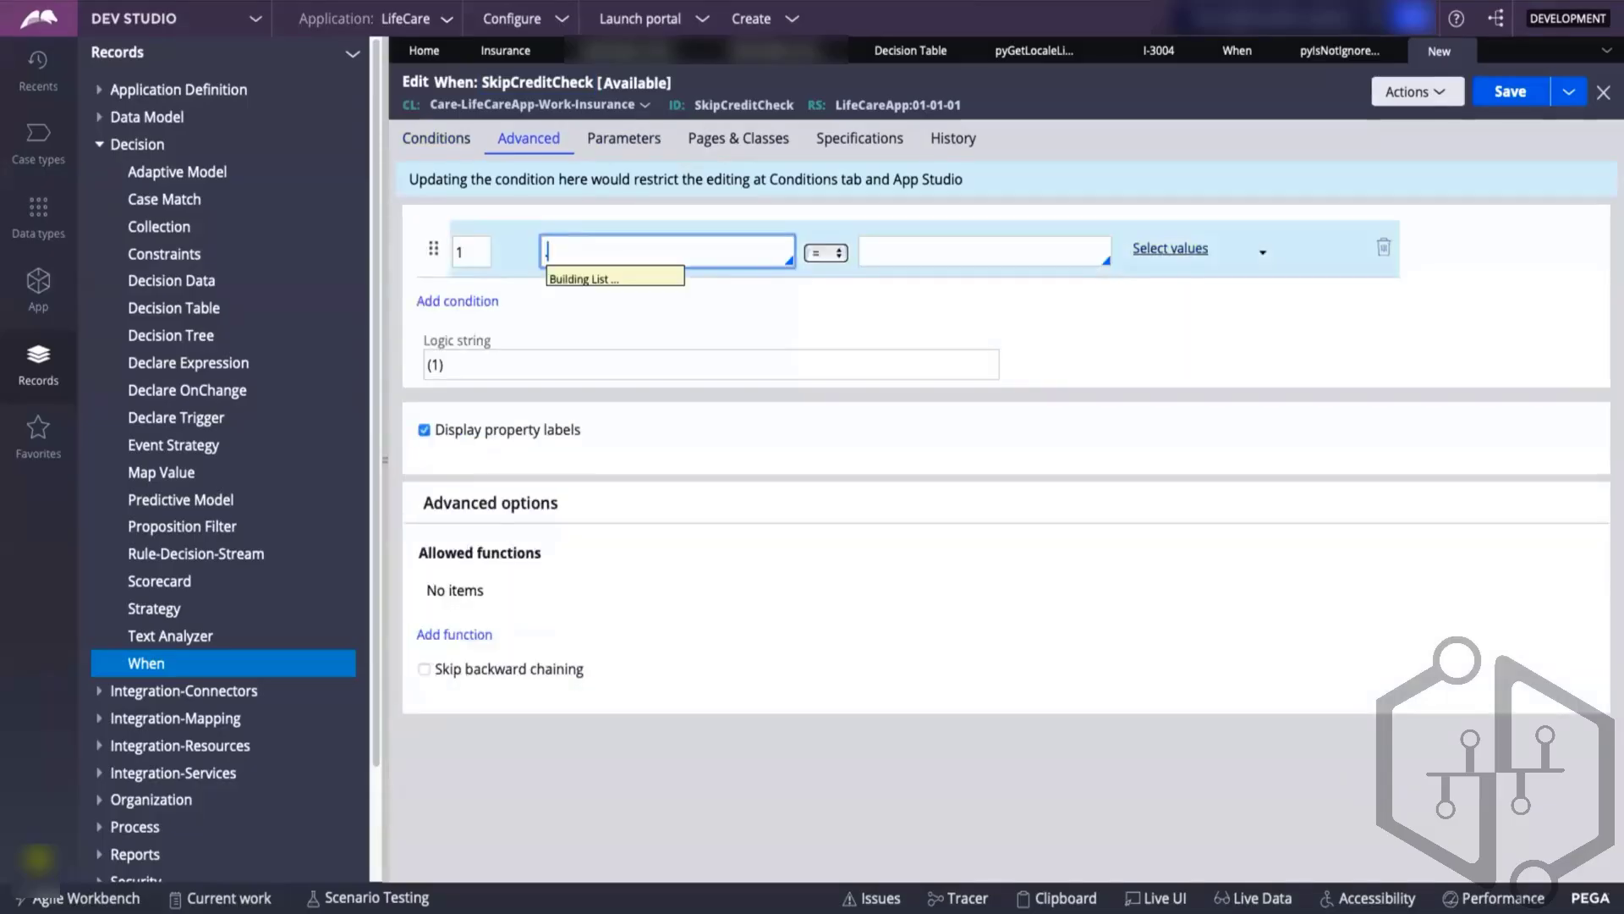
{"action": "type", "text": ".age"}
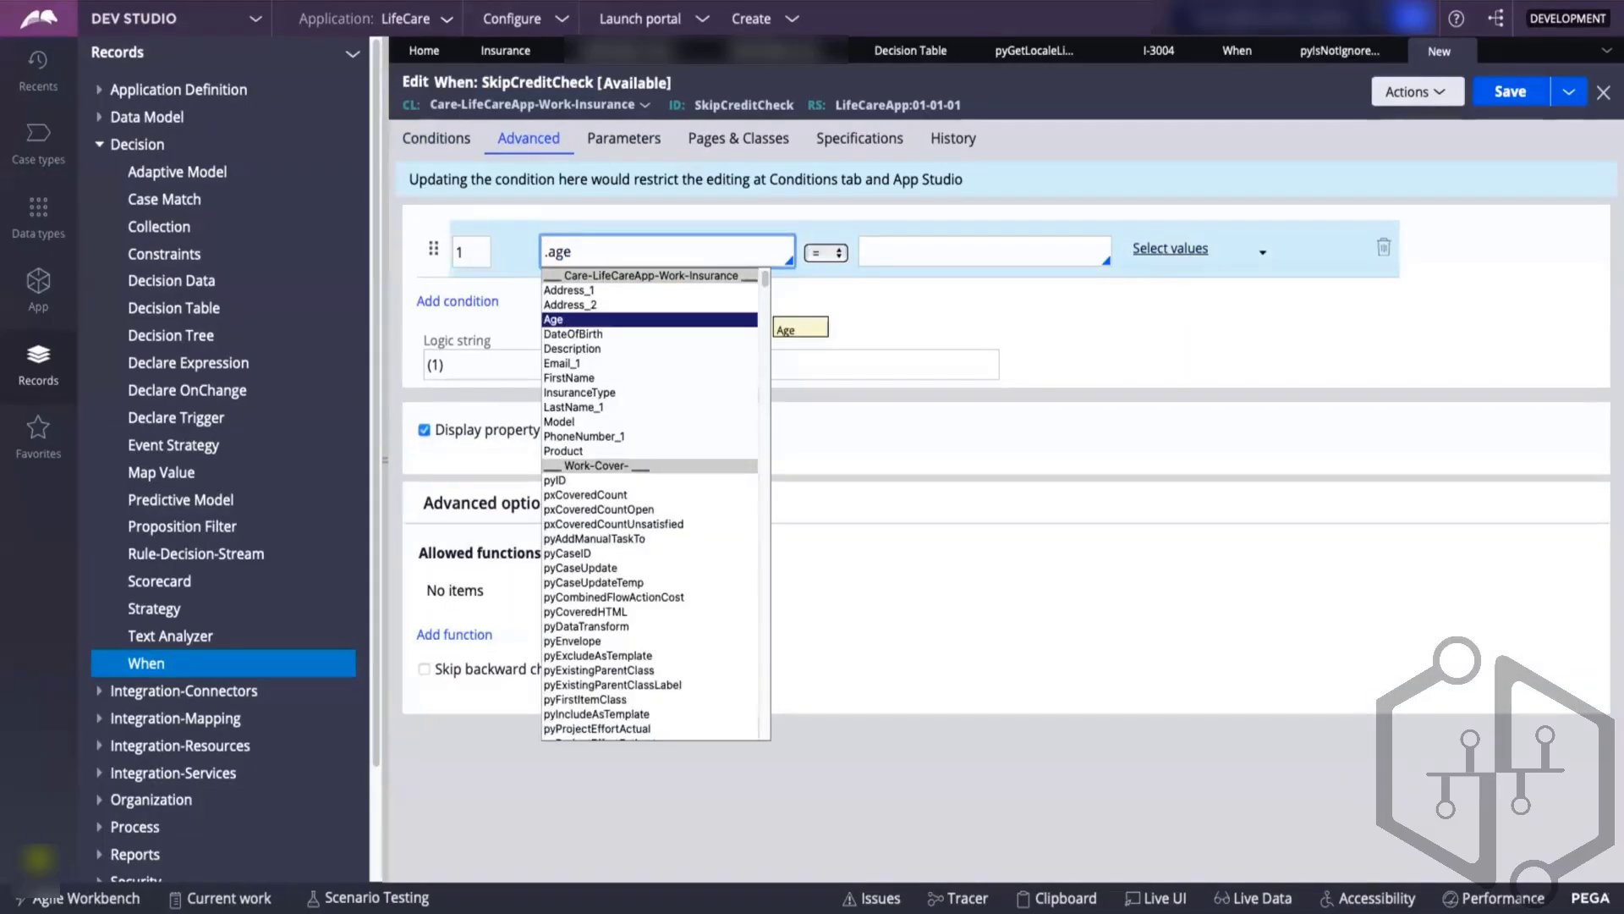
{"action": "key", "text": "Return"}
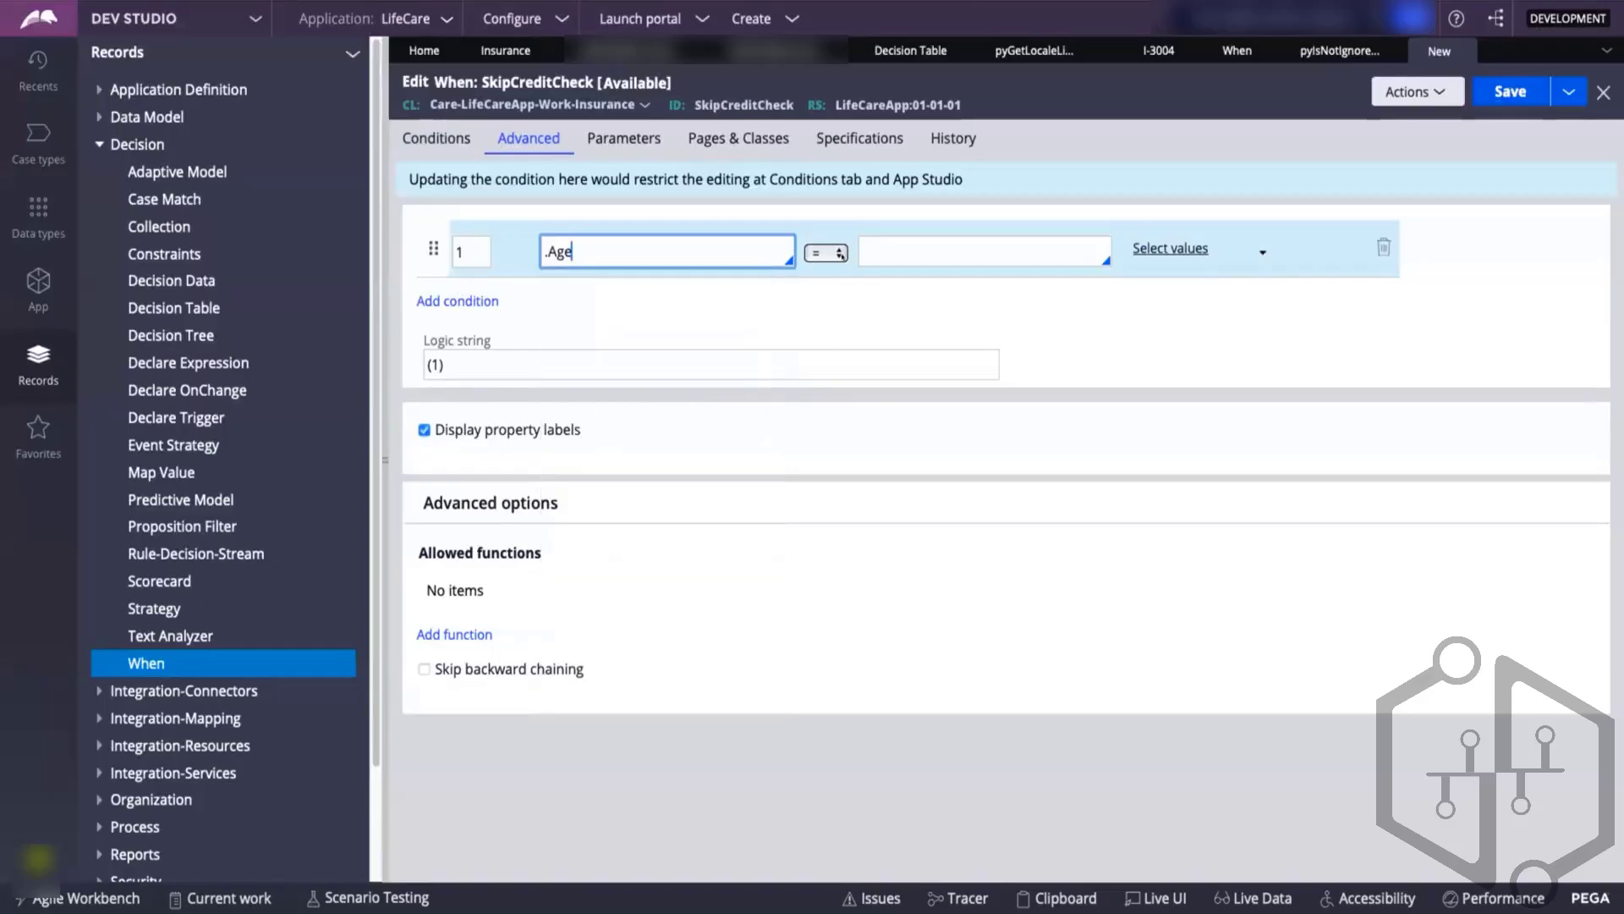
{"action": "left_click", "coordinate": [840, 254]}
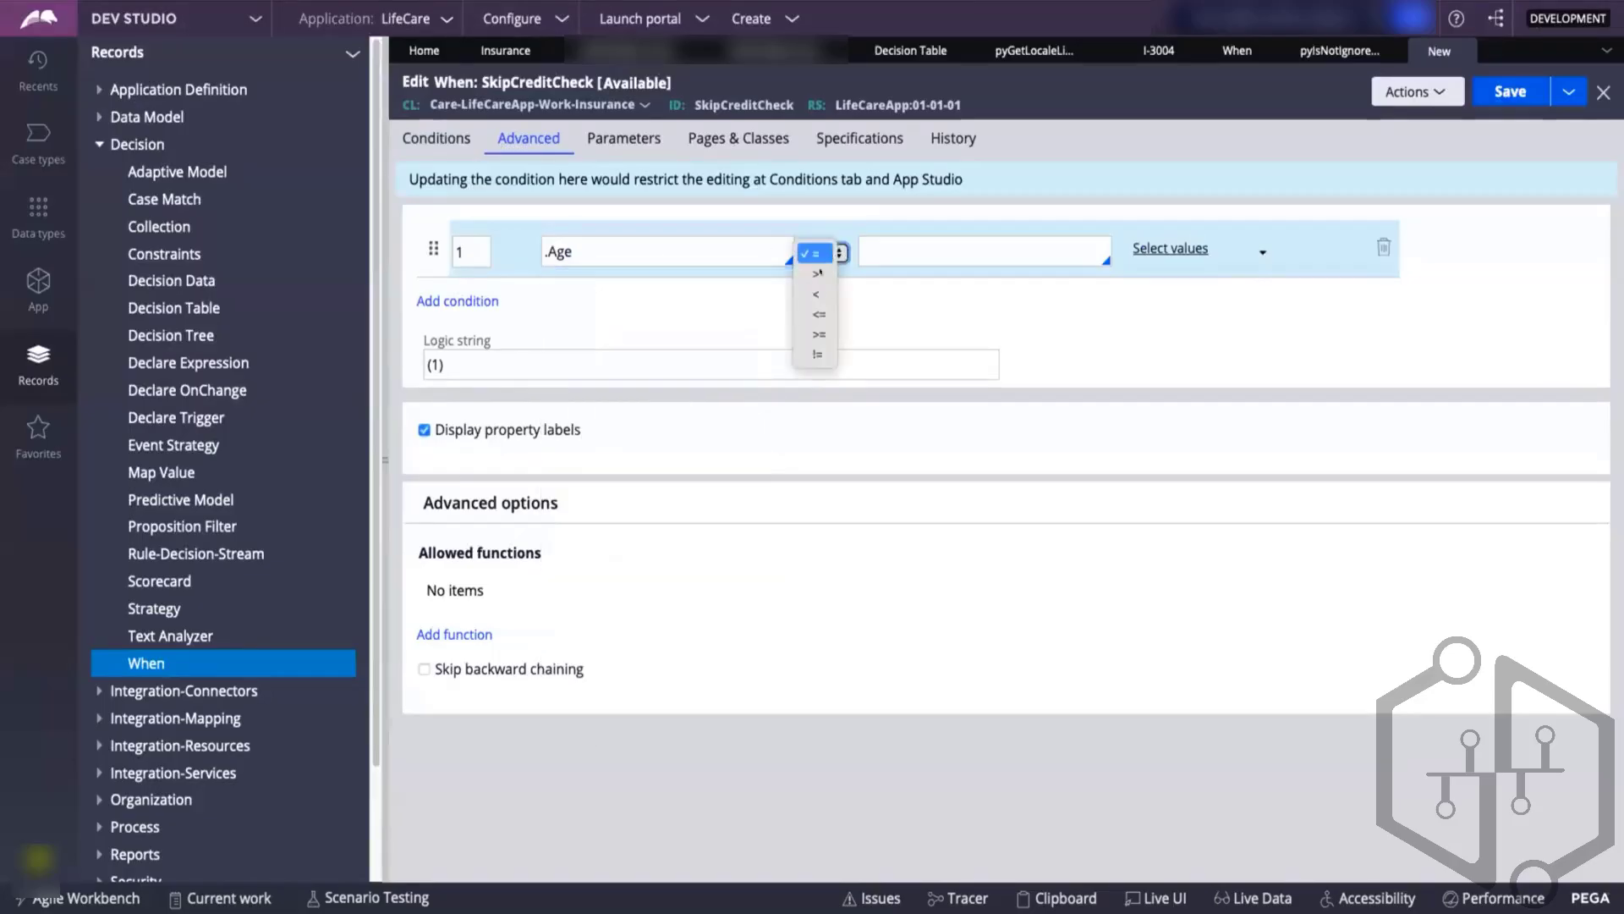
{"action": "left_click", "coordinate": [816, 333]}
{"action": "left_click", "coordinate": [874, 243]}
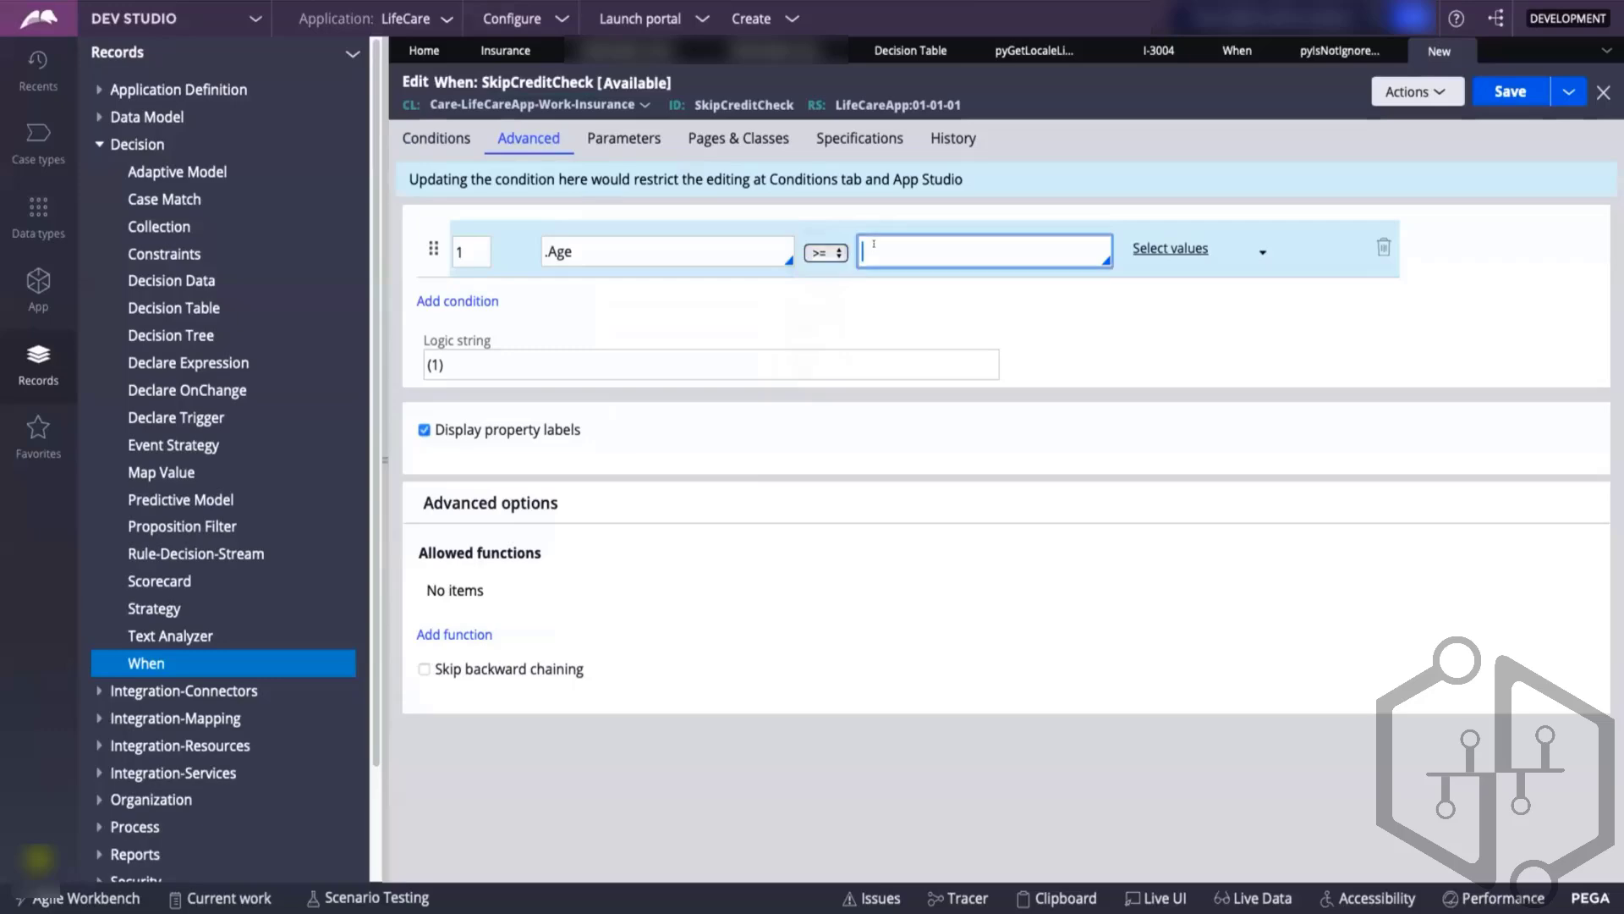
{"action": "type", "text": "5"}
{"action": "left_click", "coordinate": [1549, 96]}
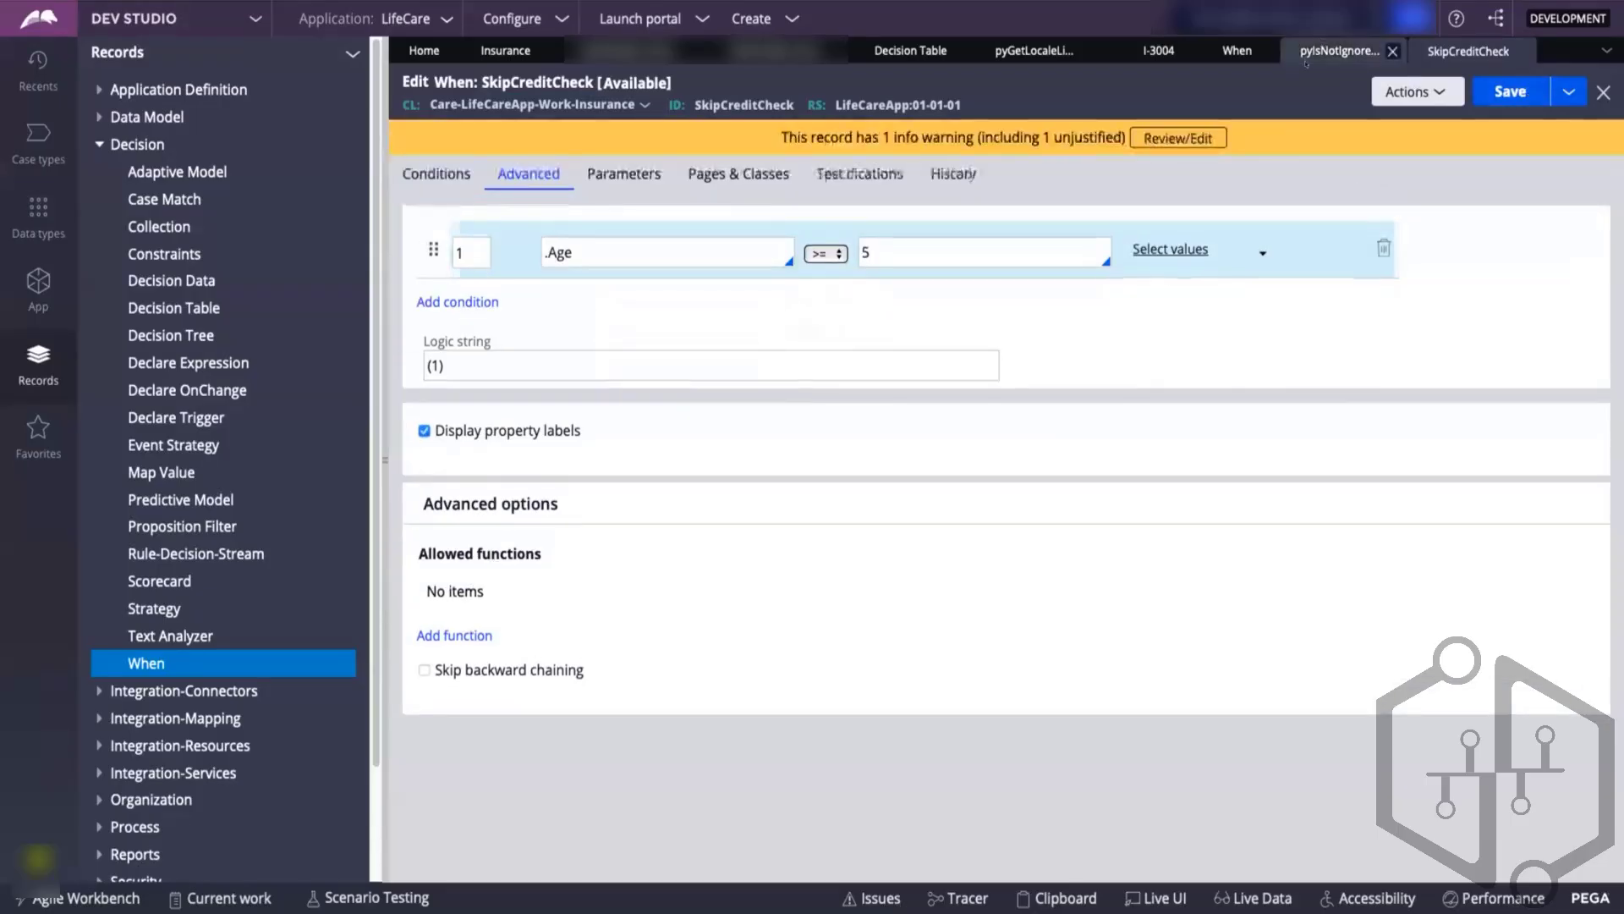
{"action": "left_click", "coordinate": [506, 51]}
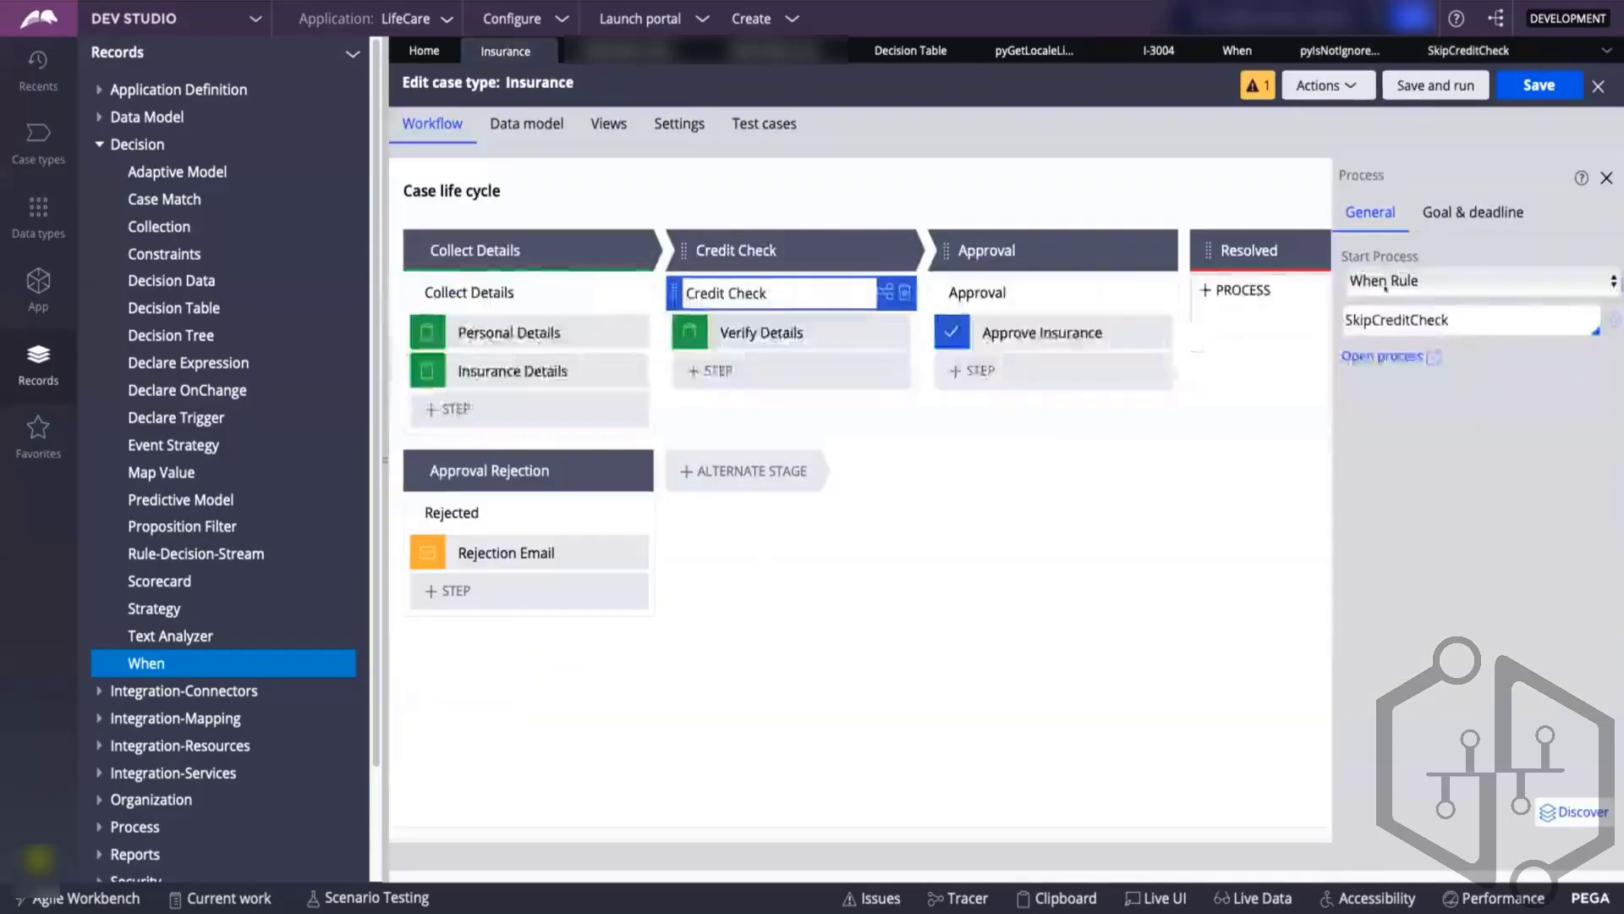
- Choose the SkipCreditCheck When rule for starting the Credit Check process, and save the Insurance case type
{"action": "key", "text": "Down"}
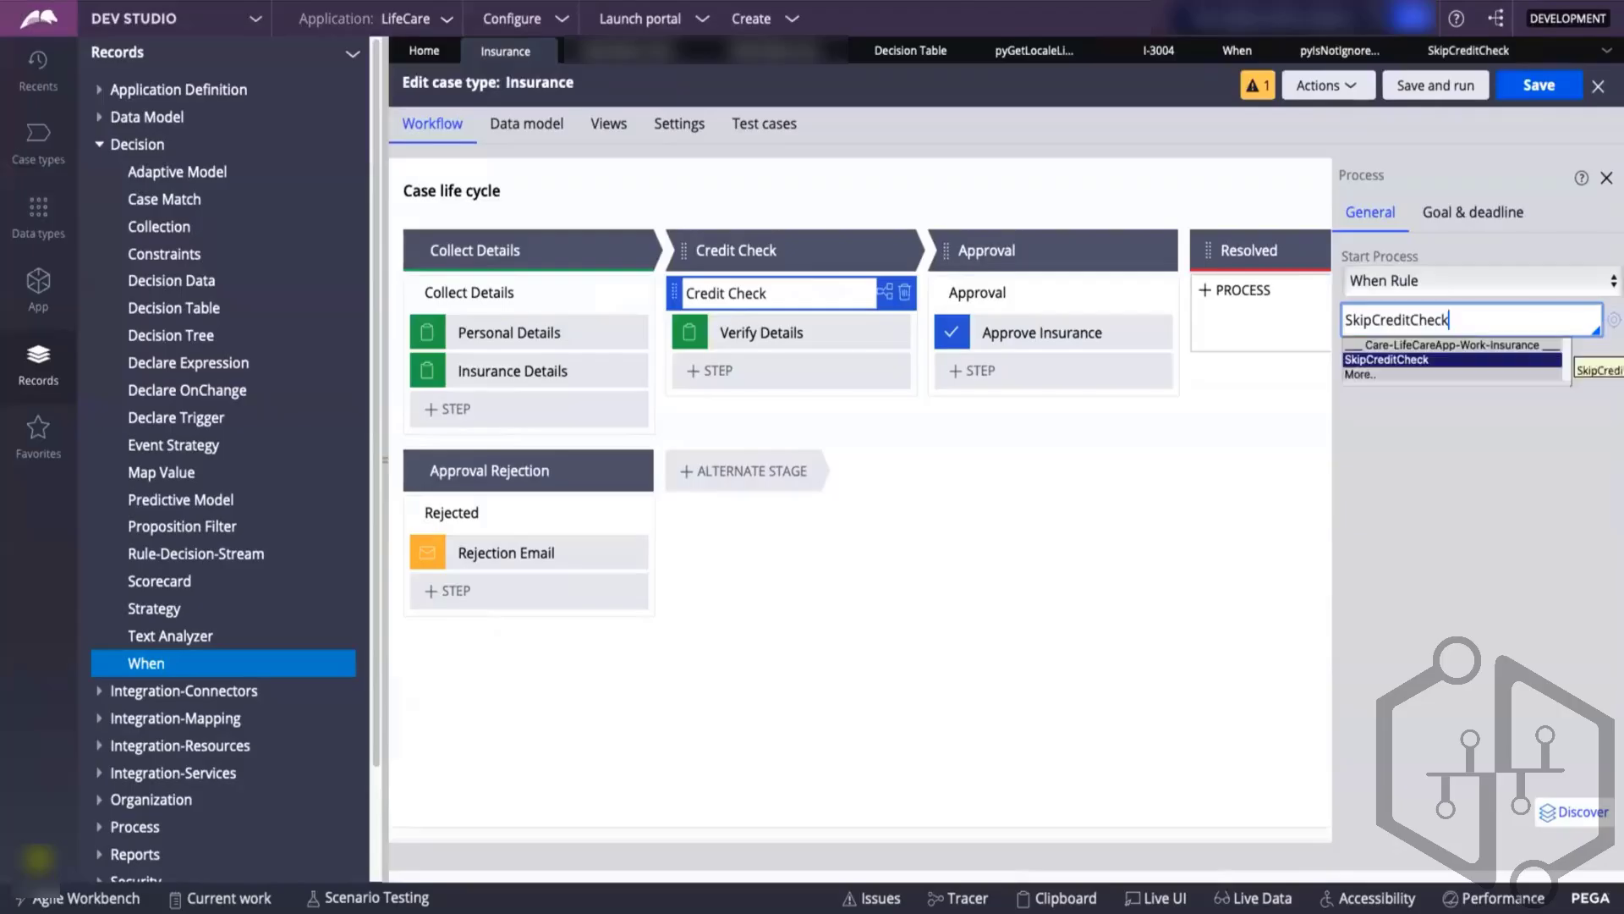
{"action": "left_click", "coordinate": [1414, 359]}
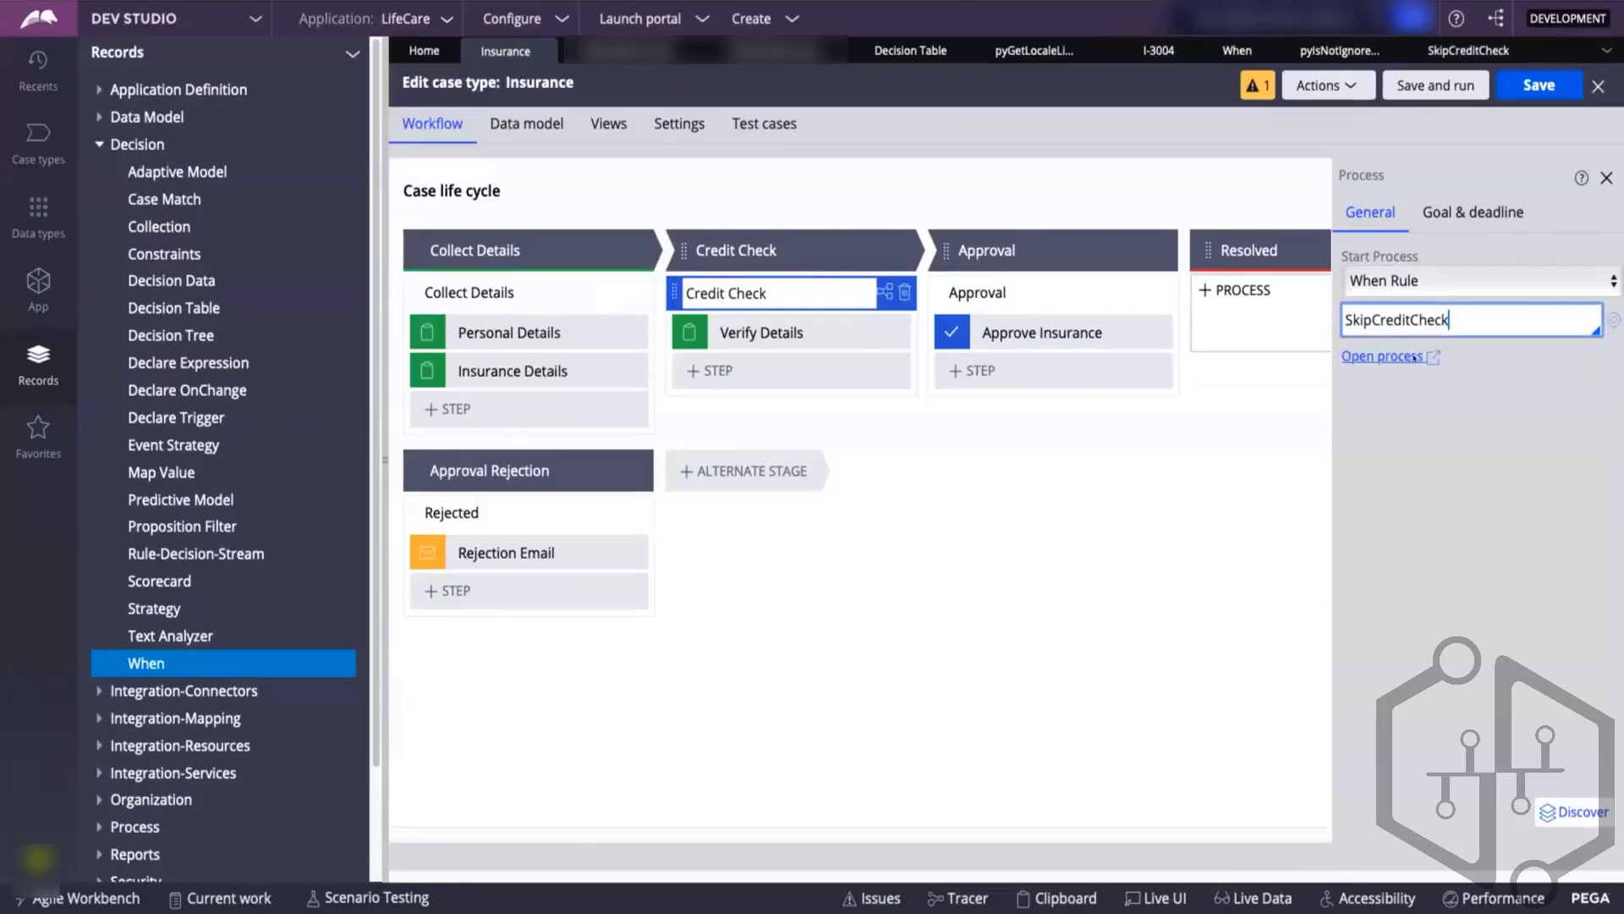
{"action": "left_click", "coordinate": [1520, 93]}
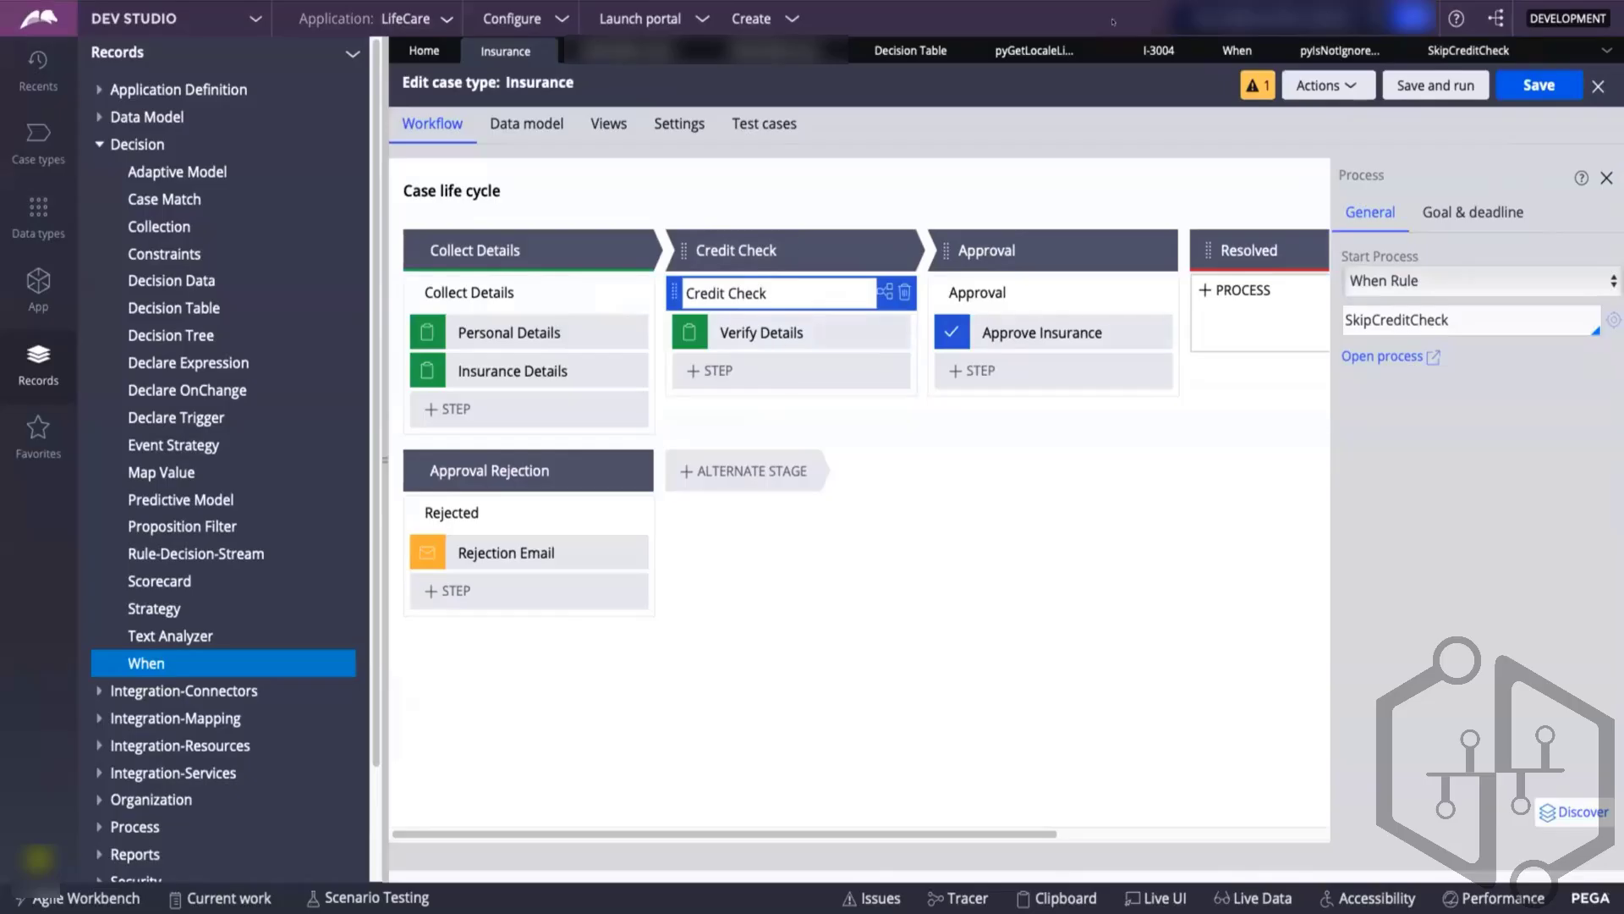
- Create a new Insurance case
{"action": "left_click", "coordinate": [1131, 54]}
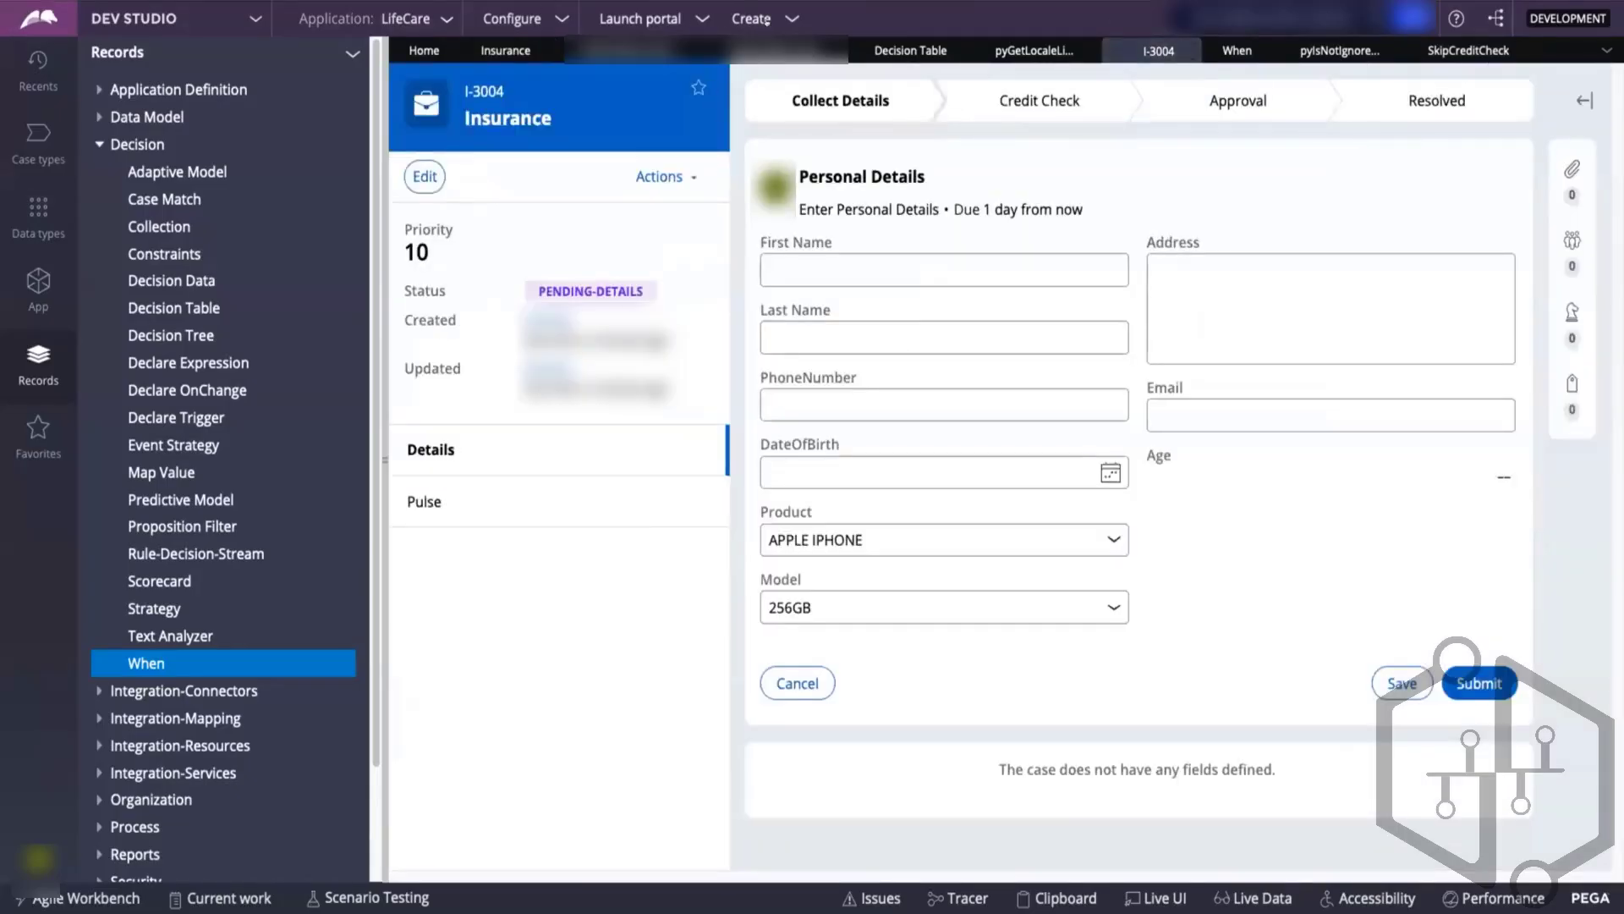
{"action": "left_click", "coordinate": [774, 32]}
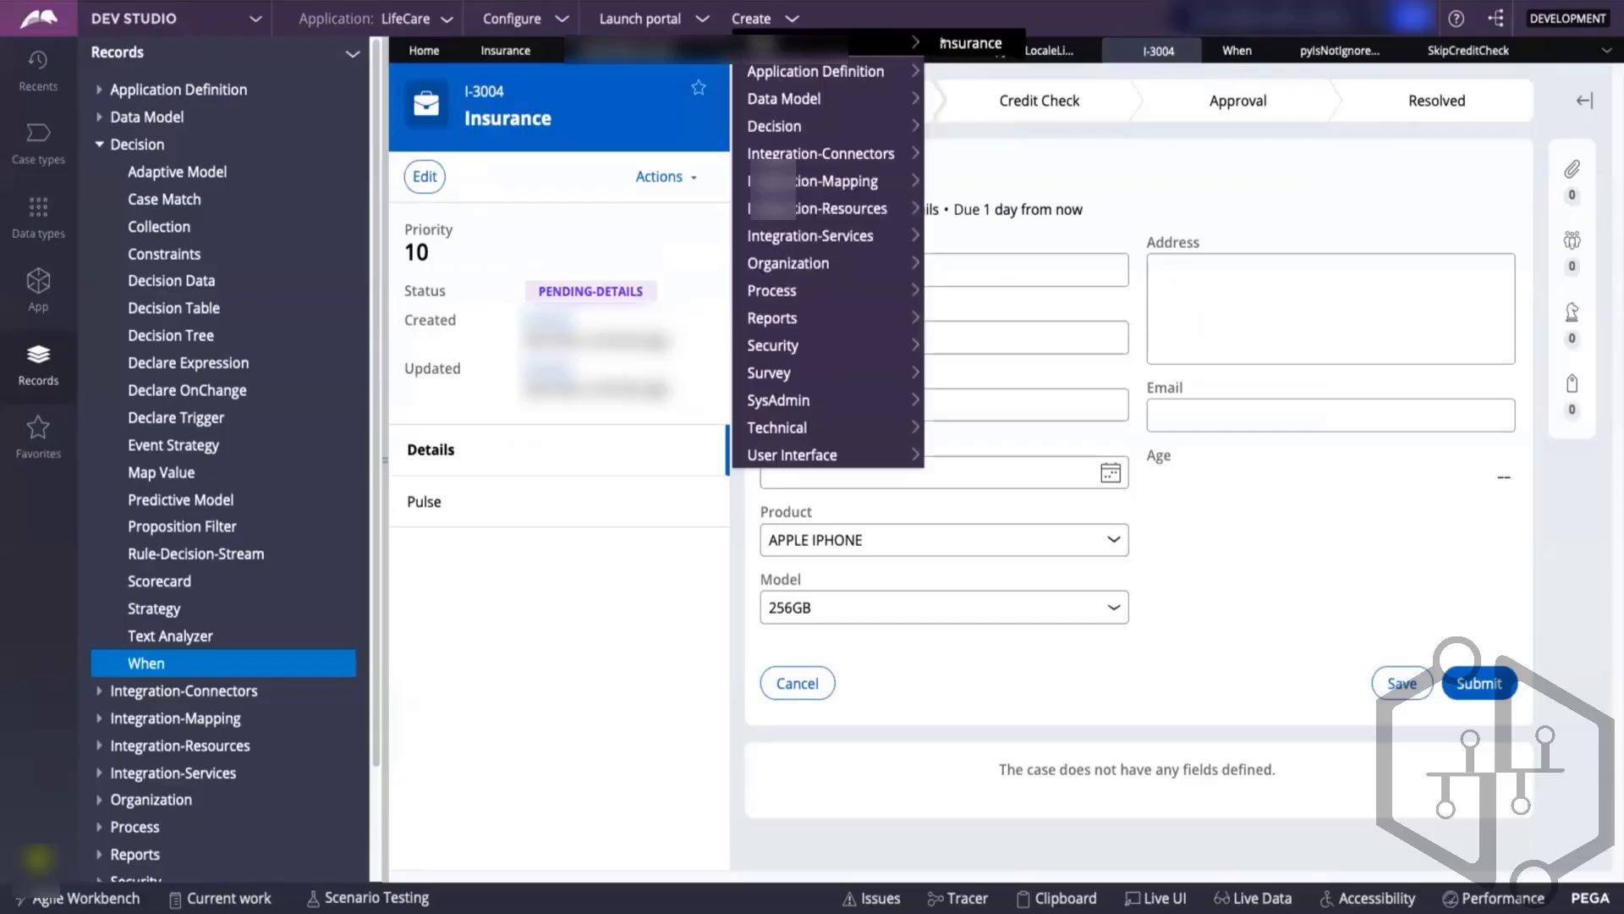
{"action": "left_click", "coordinate": [942, 43]}
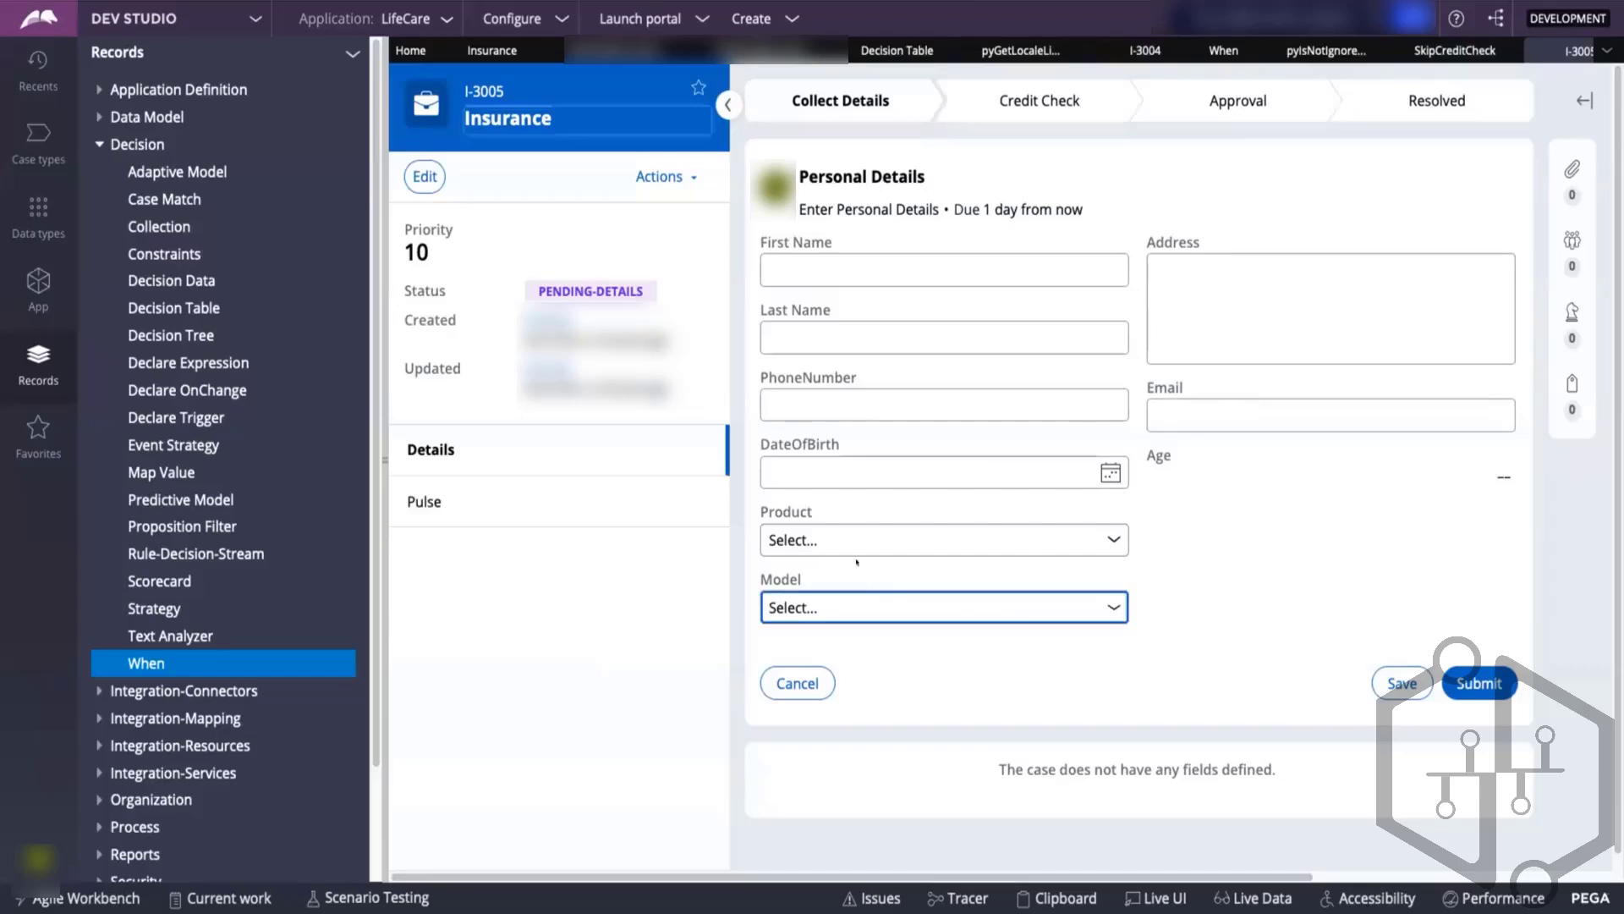
- Enter the applicant's date of birth in the new Insurance case's Personal Details
{"action": "left_click", "coordinate": [1111, 473]}
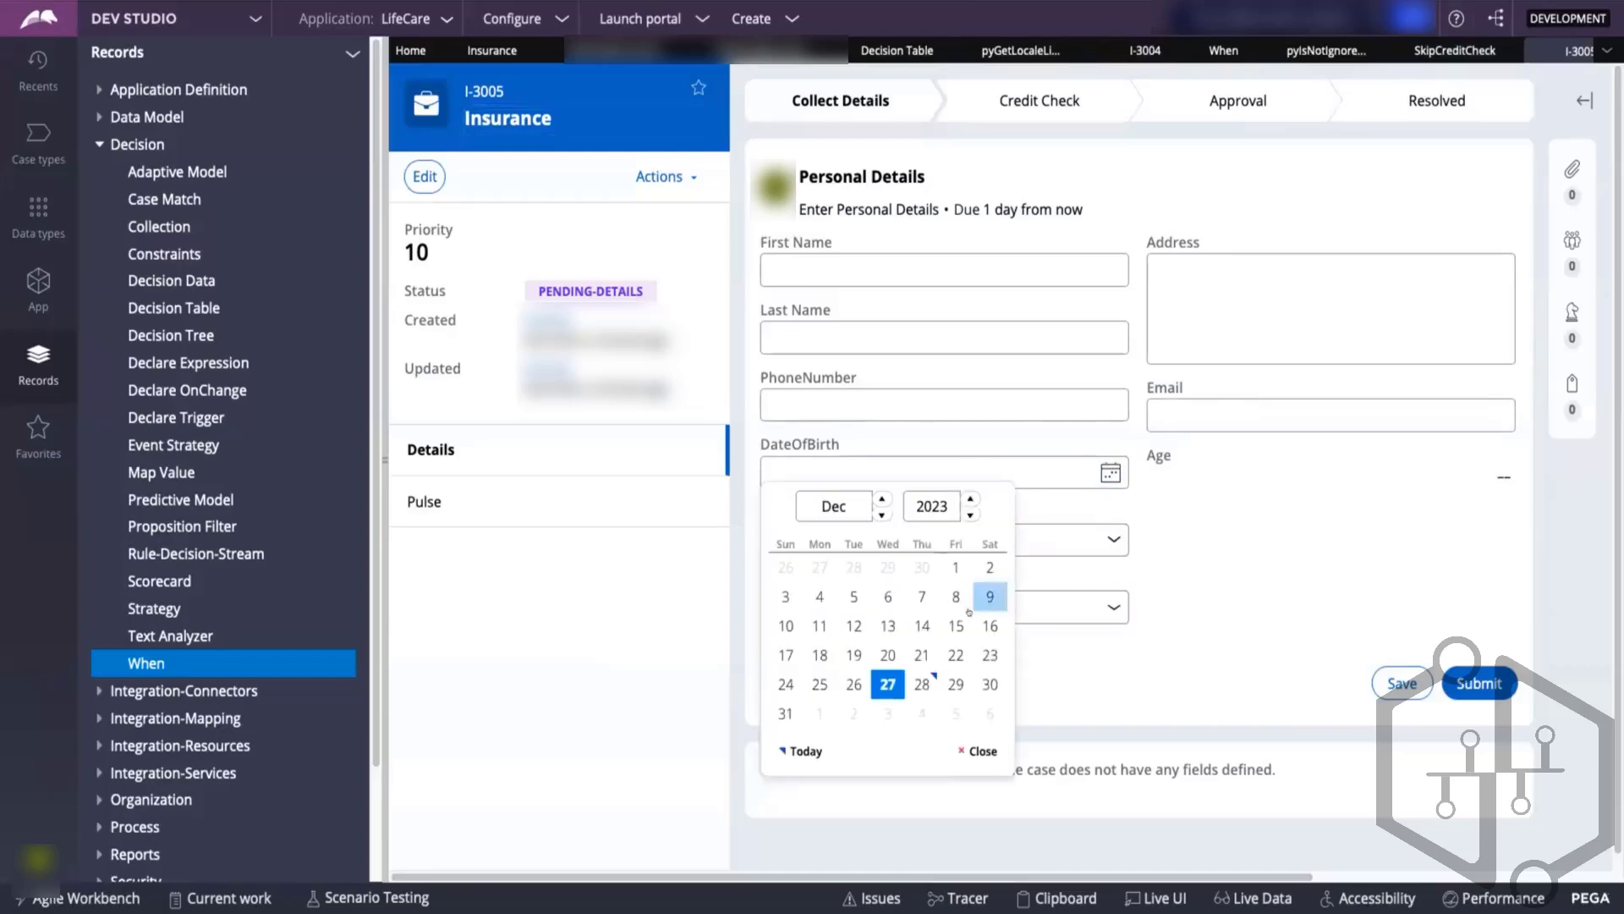
{"action": "double_click", "coordinate": [969, 498]}
{"action": "left_click", "coordinate": [969, 499]}
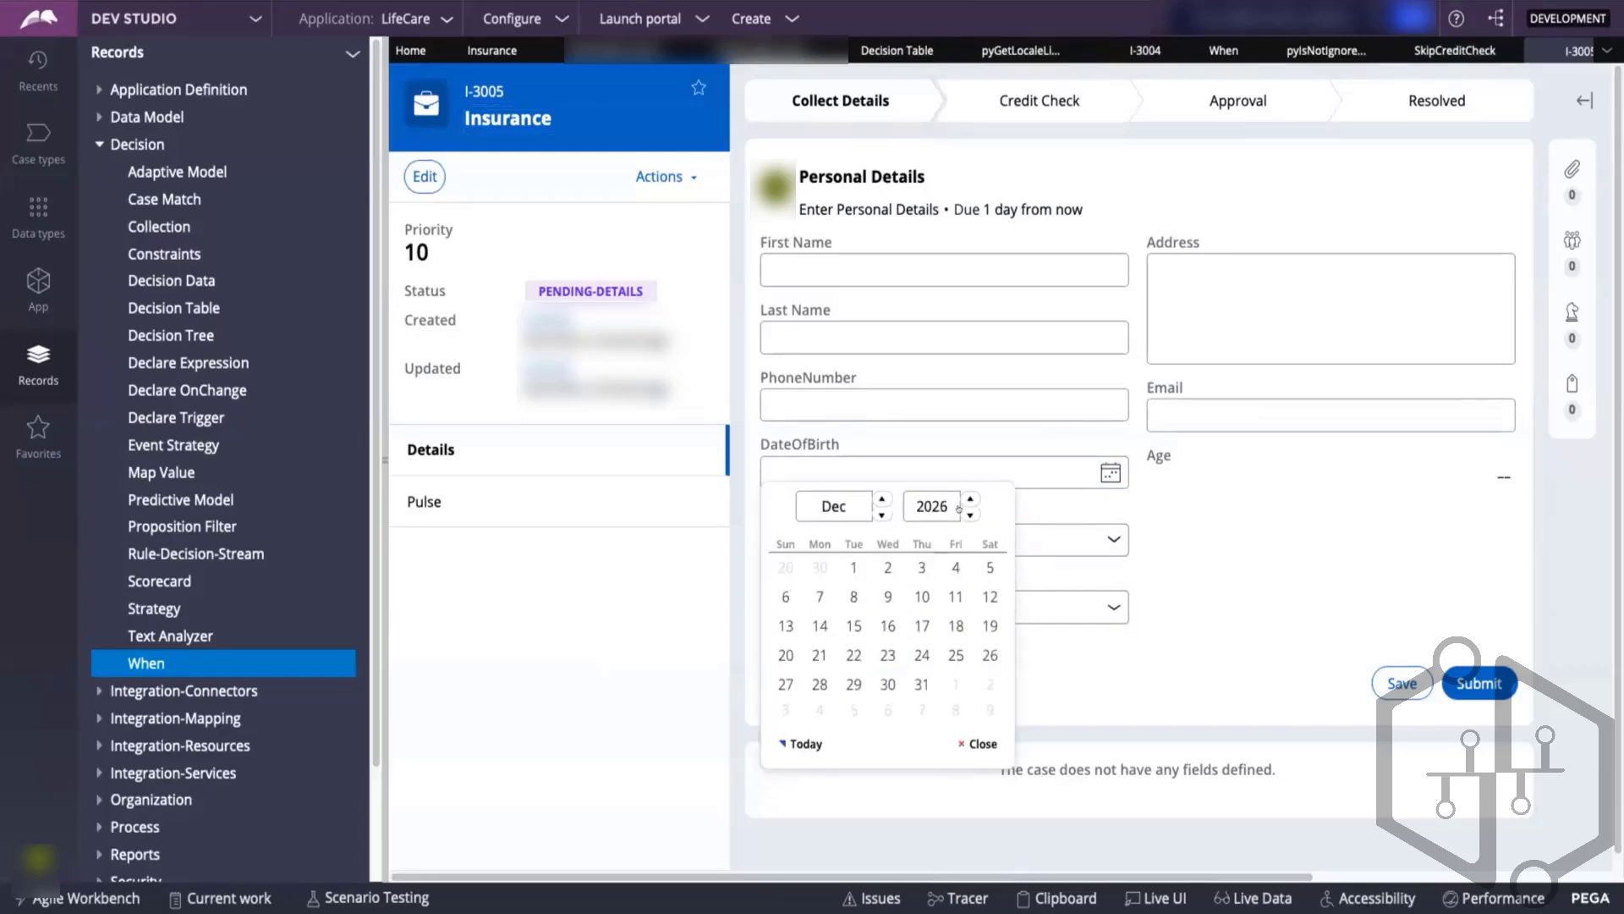
{"action": "triple_click", "coordinate": [967, 515]}
{"action": "triple_click", "coordinate": [967, 514]}
{"action": "double_click", "coordinate": [969, 515]}
{"action": "double_click", "coordinate": [969, 515]}
{"action": "triple_click", "coordinate": [969, 514]}
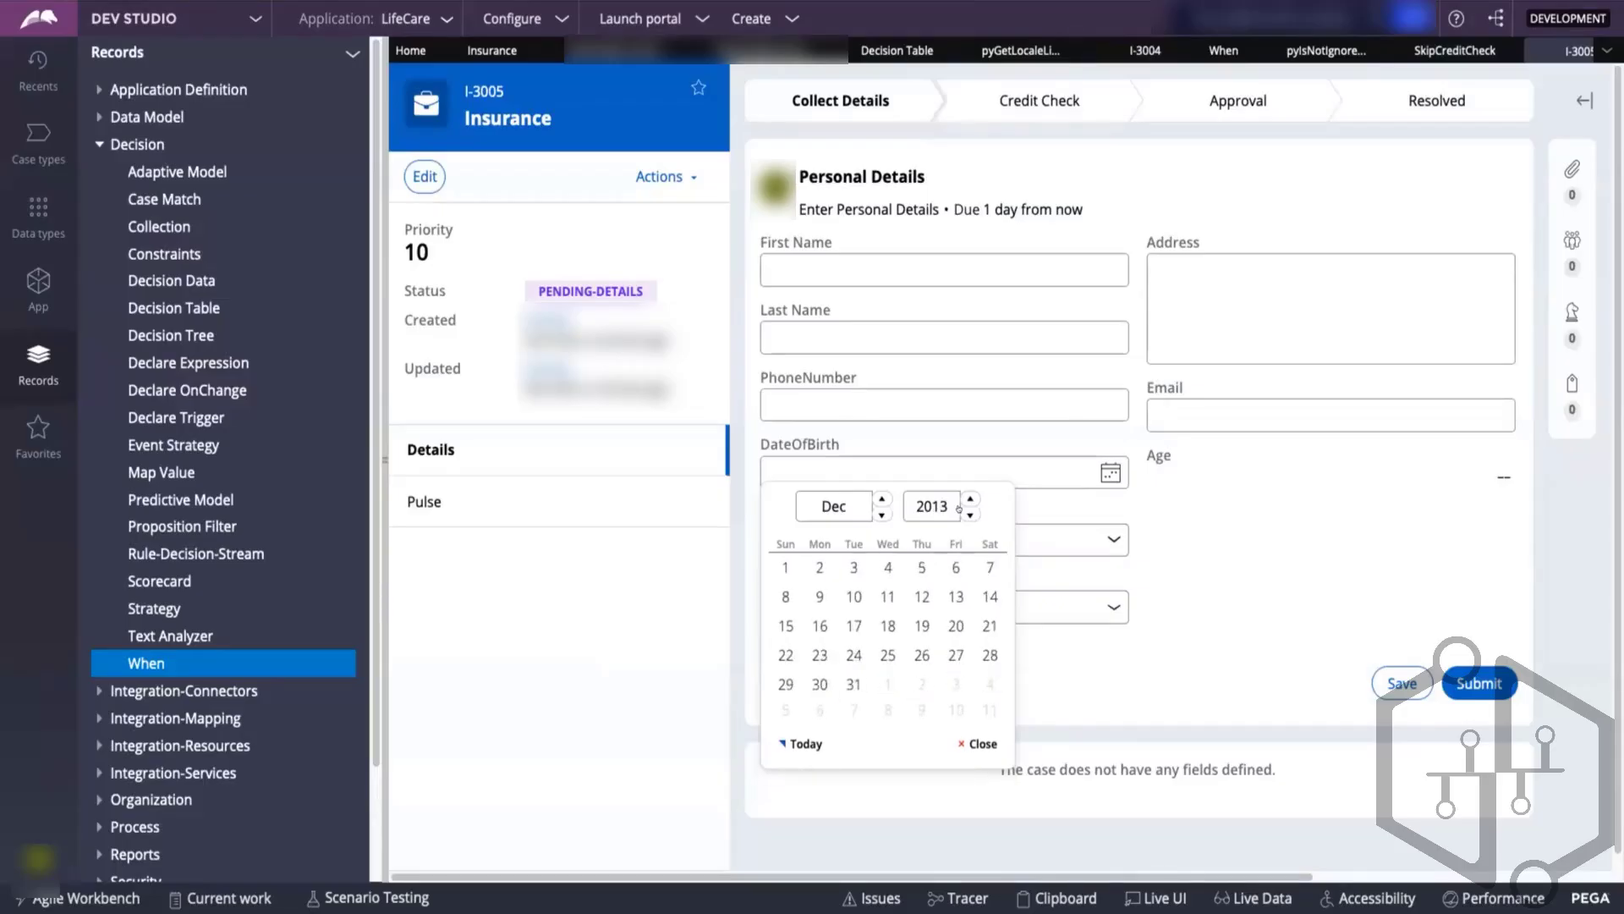
{"action": "left_click", "coordinate": [922, 569]}
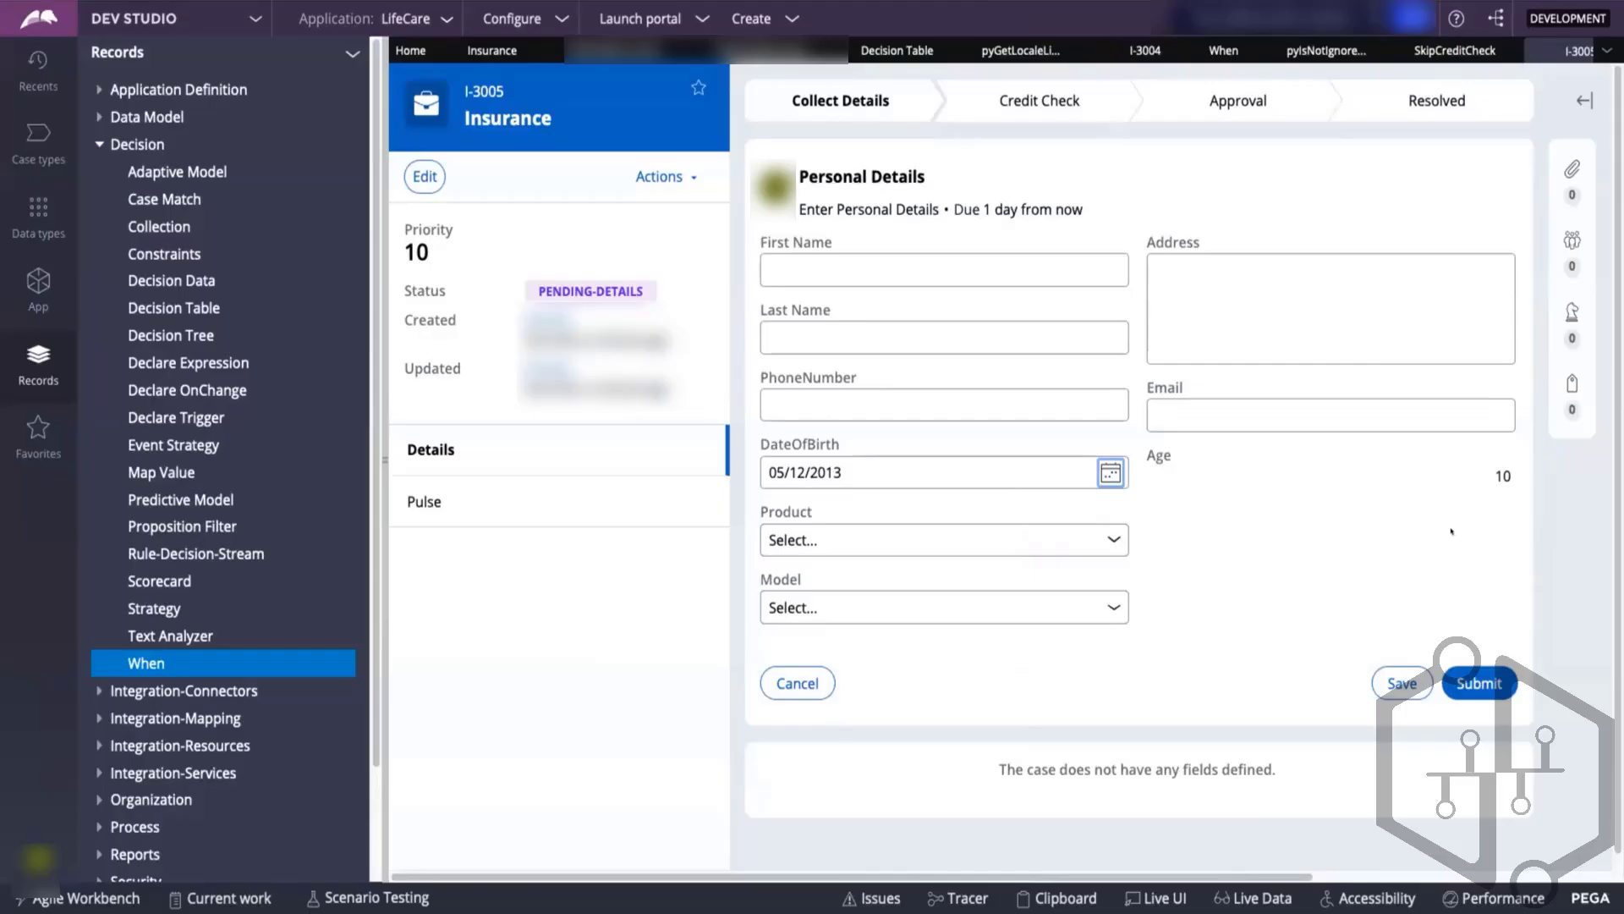
- Submit the Personal Details, Insurance Details and Verify Details steps of the Insurance case
{"action": "left_click", "coordinate": [1479, 682]}
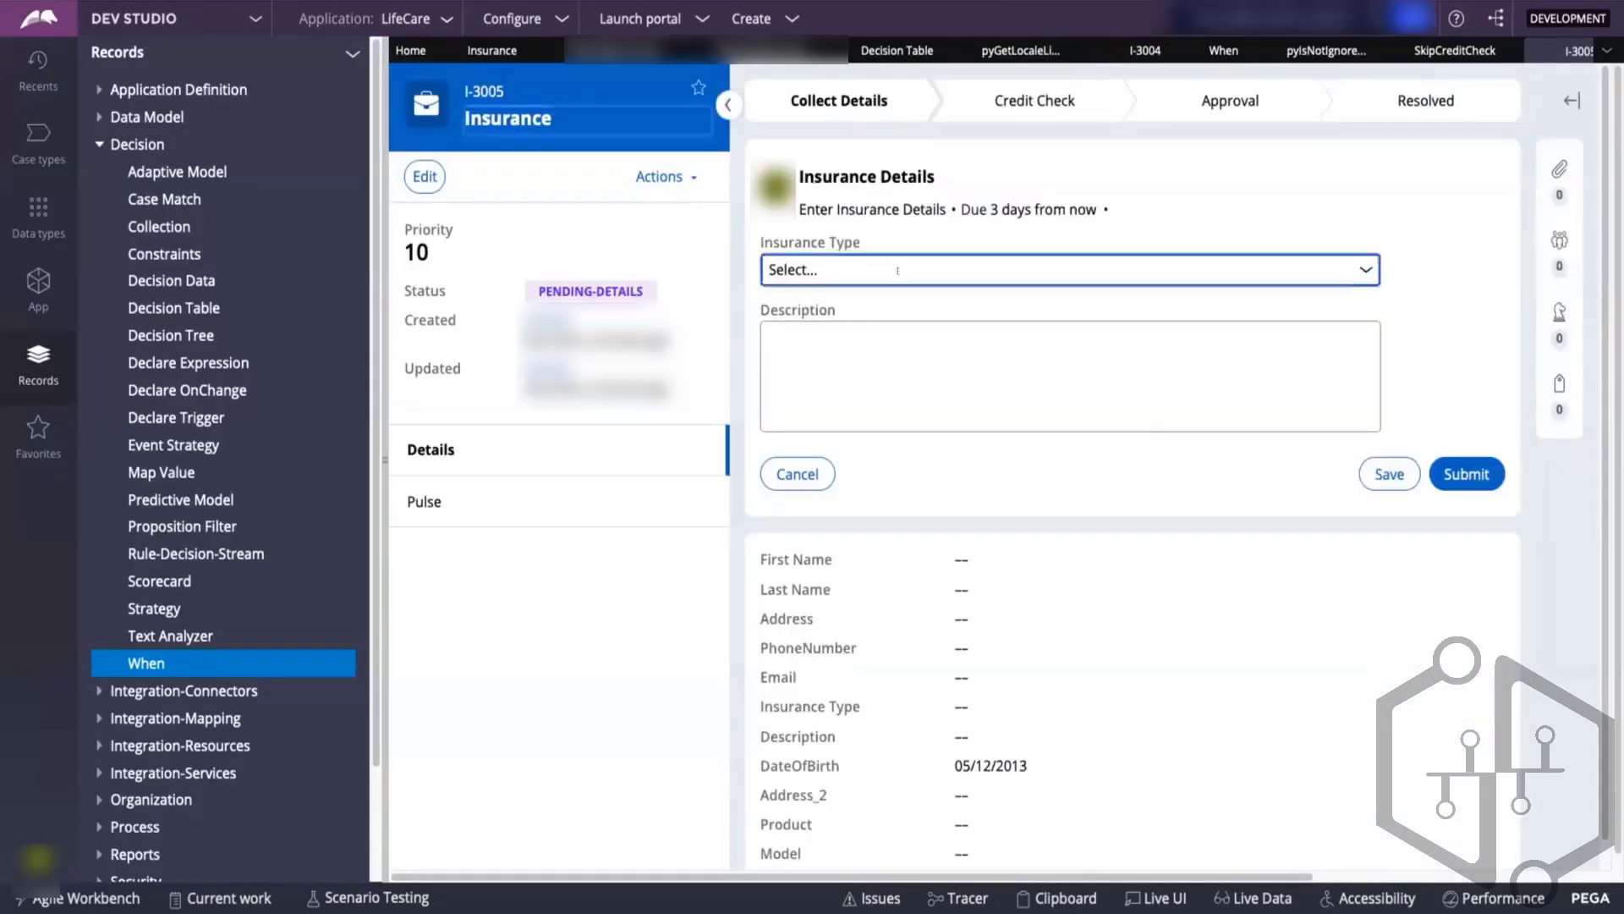
{"action": "left_click", "coordinate": [1460, 470]}
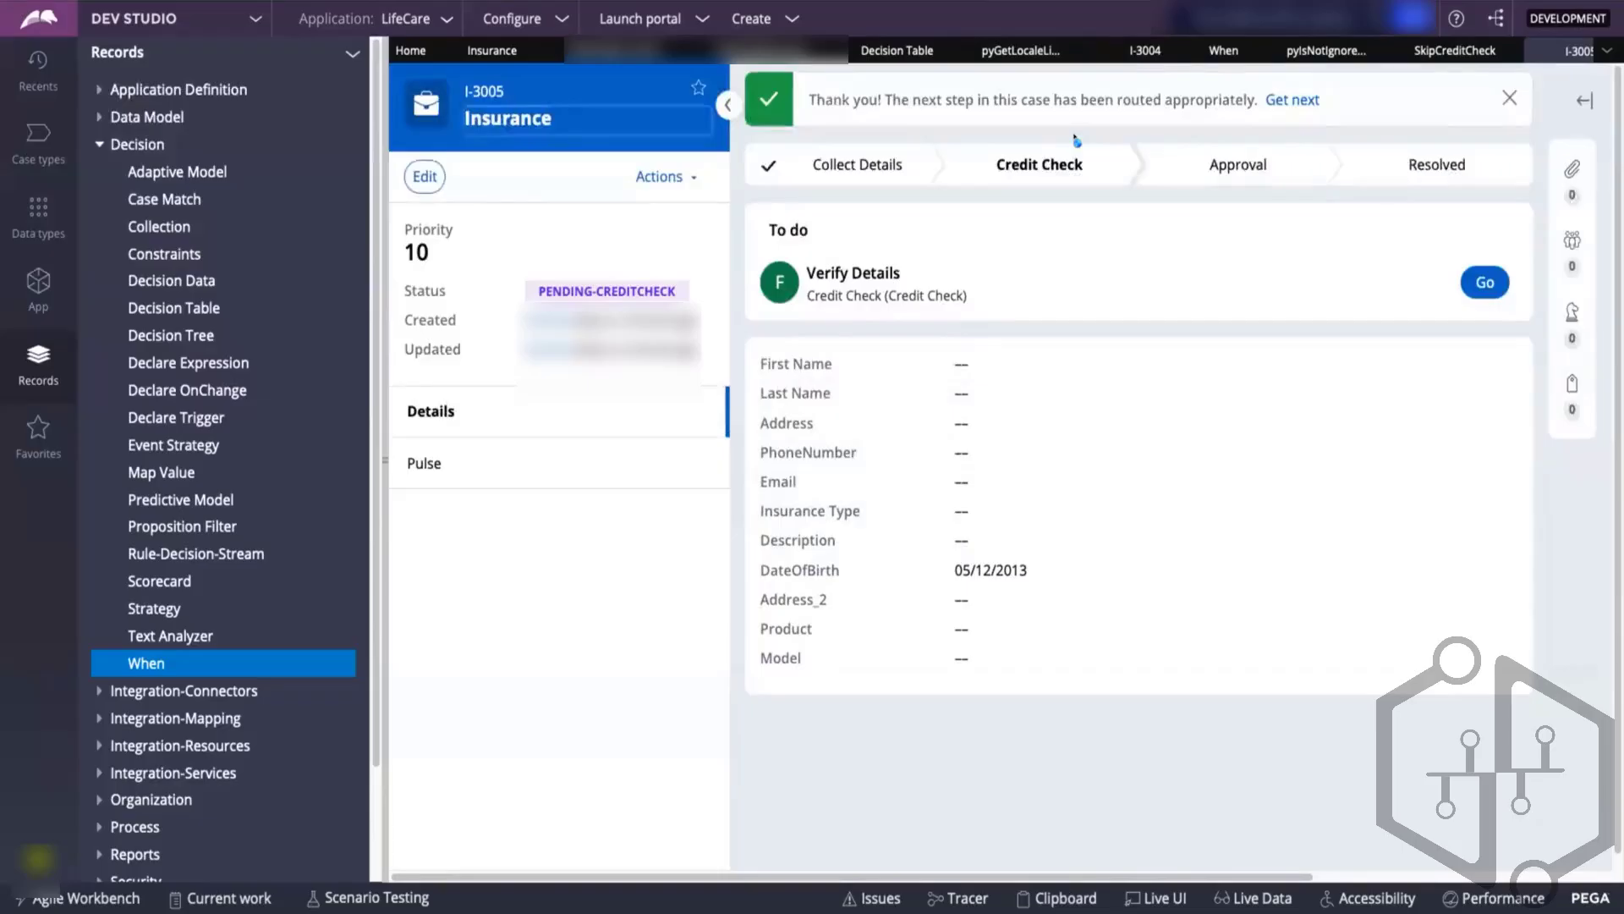
{"action": "left_click", "coordinate": [1485, 282]}
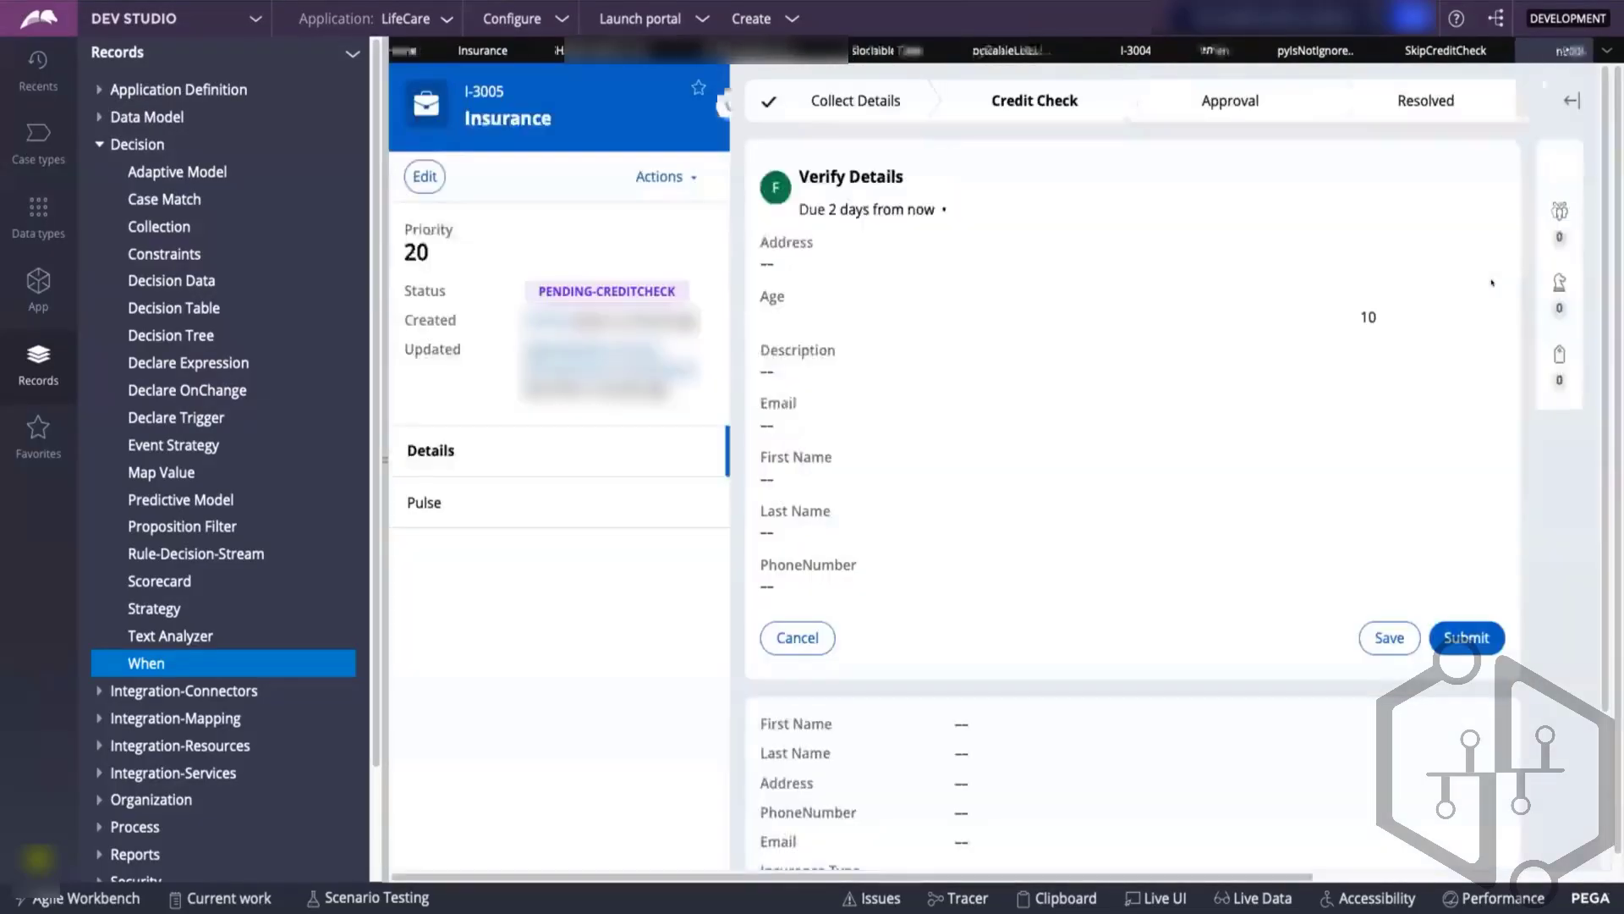
{"action": "left_click", "coordinate": [1460, 626]}
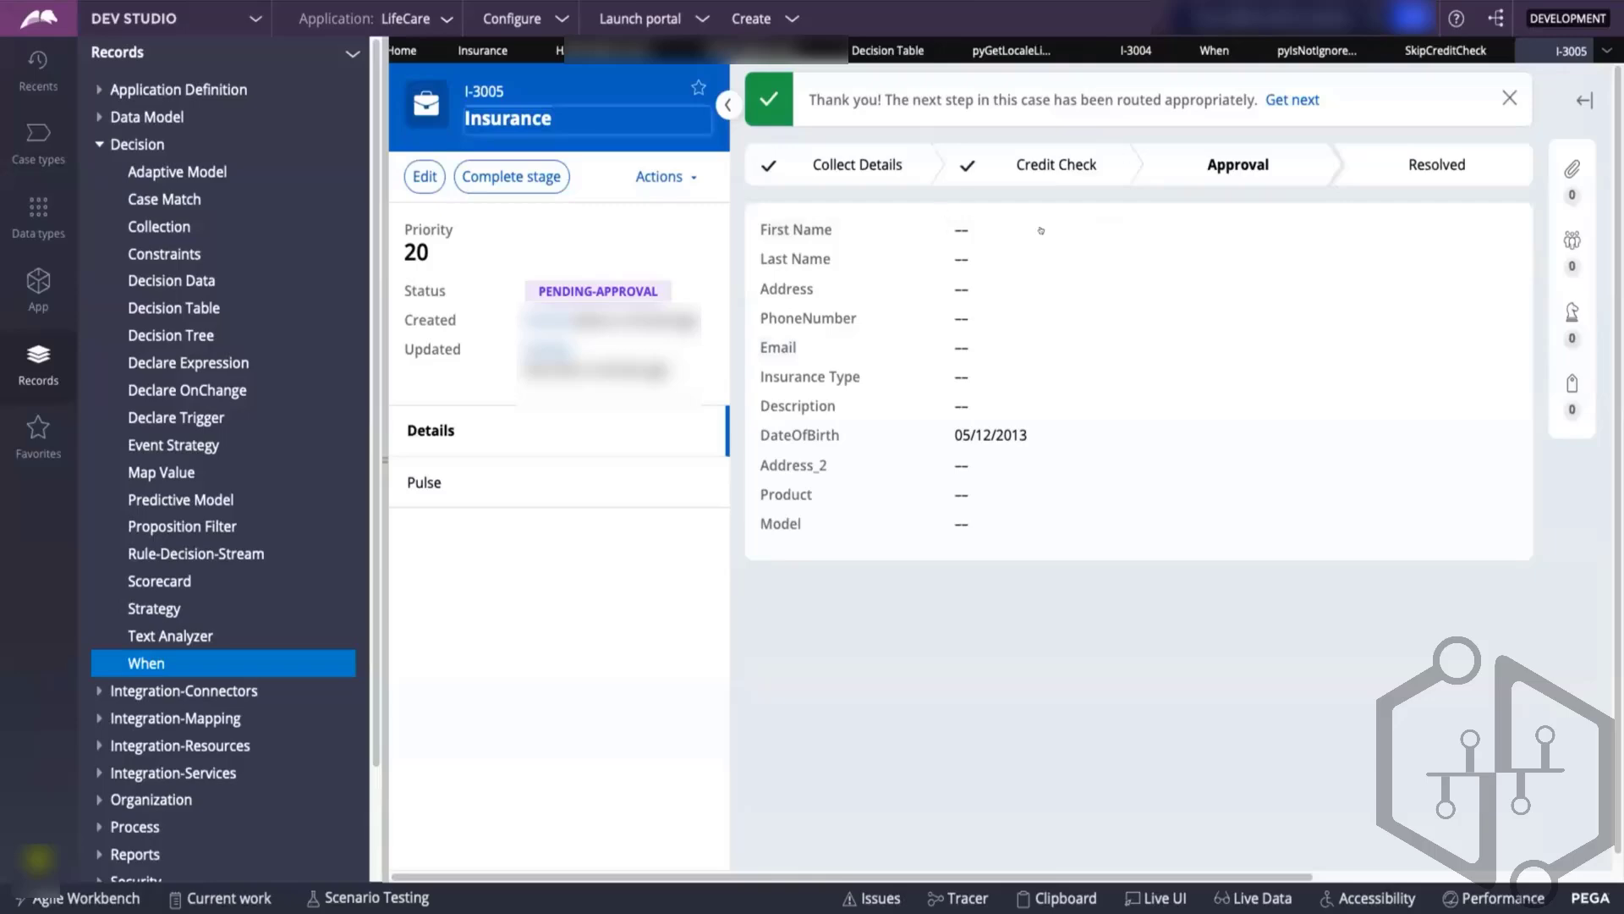
- Save the Insurance case type again, and run it to start another test case
{"action": "left_click", "coordinate": [1446, 50]}
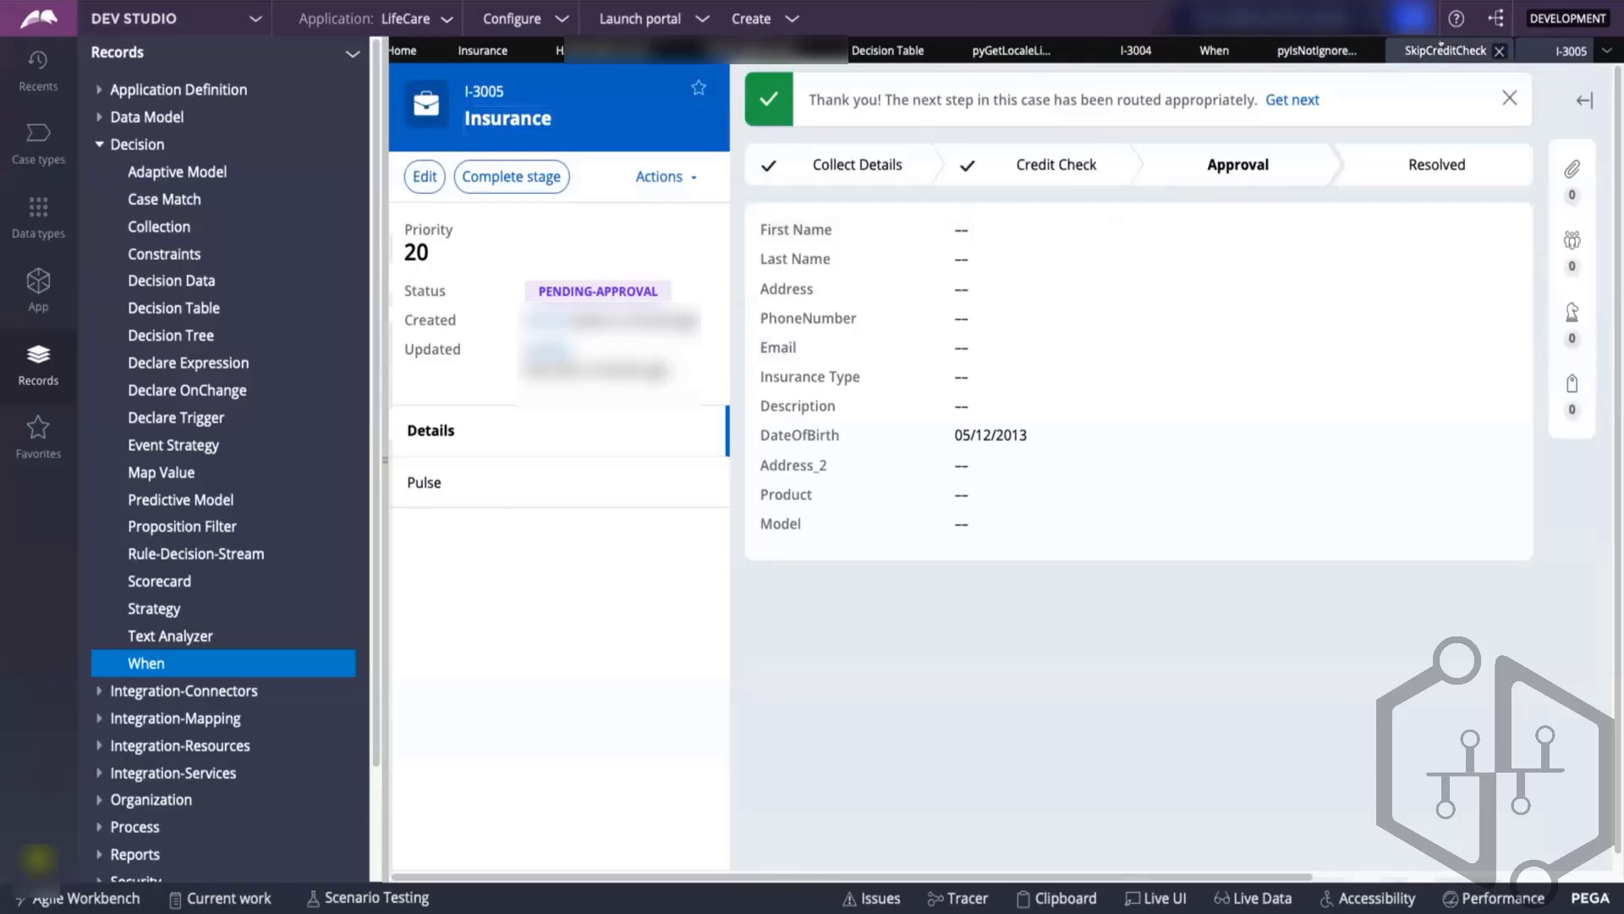
{"action": "left_click", "coordinate": [1317, 51]}
{"action": "left_click", "coordinate": [482, 51]}
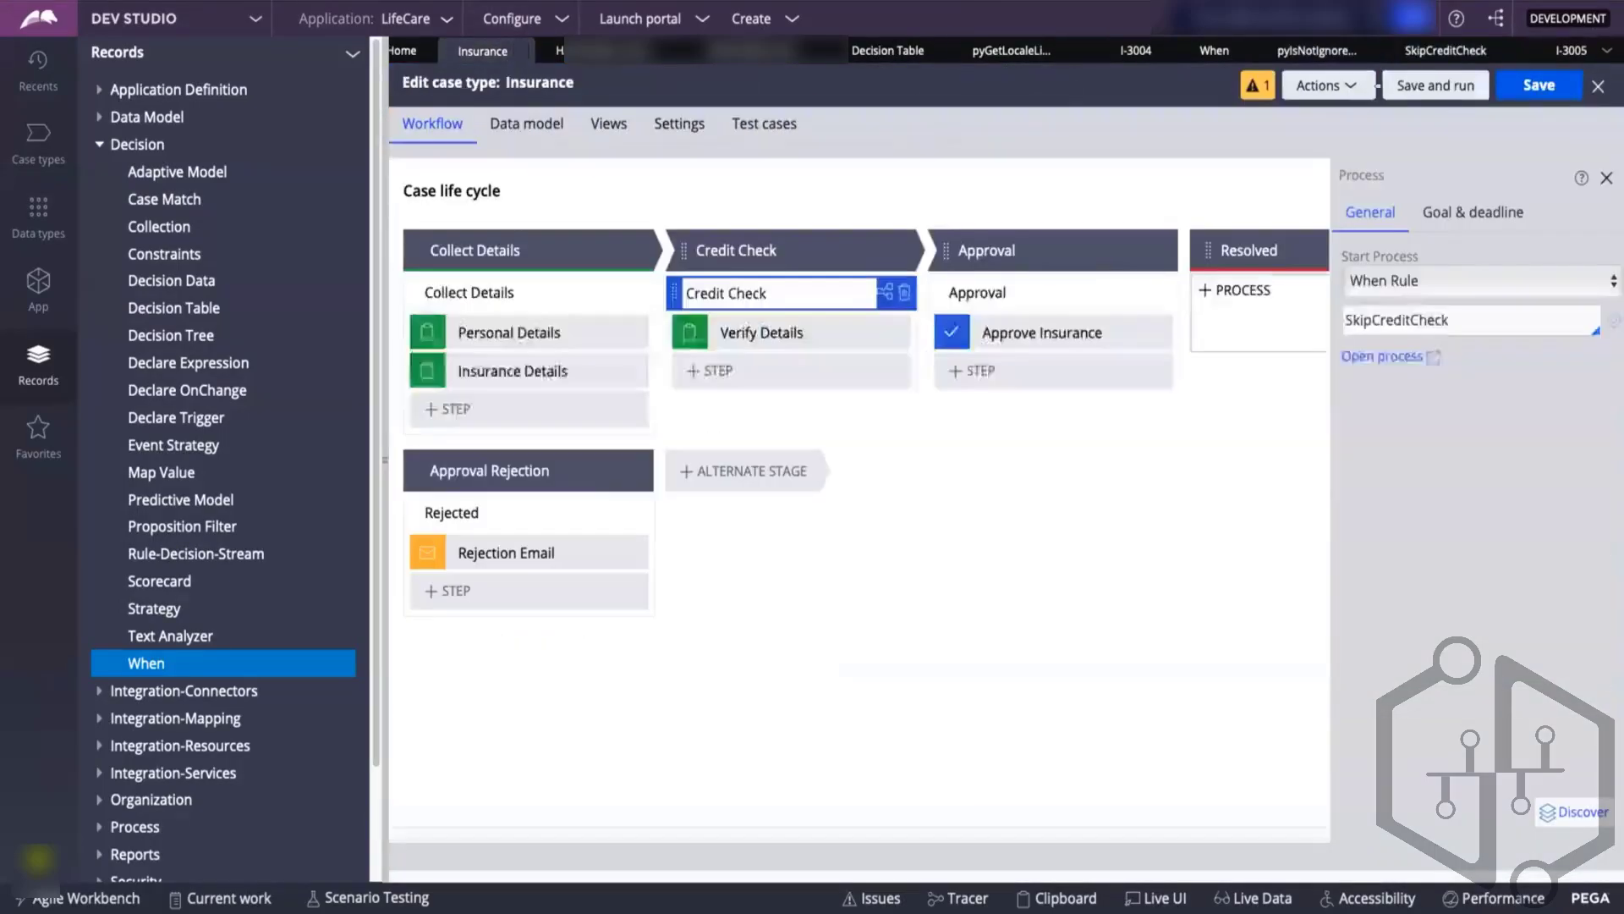
{"action": "left_click", "coordinate": [1523, 85]}
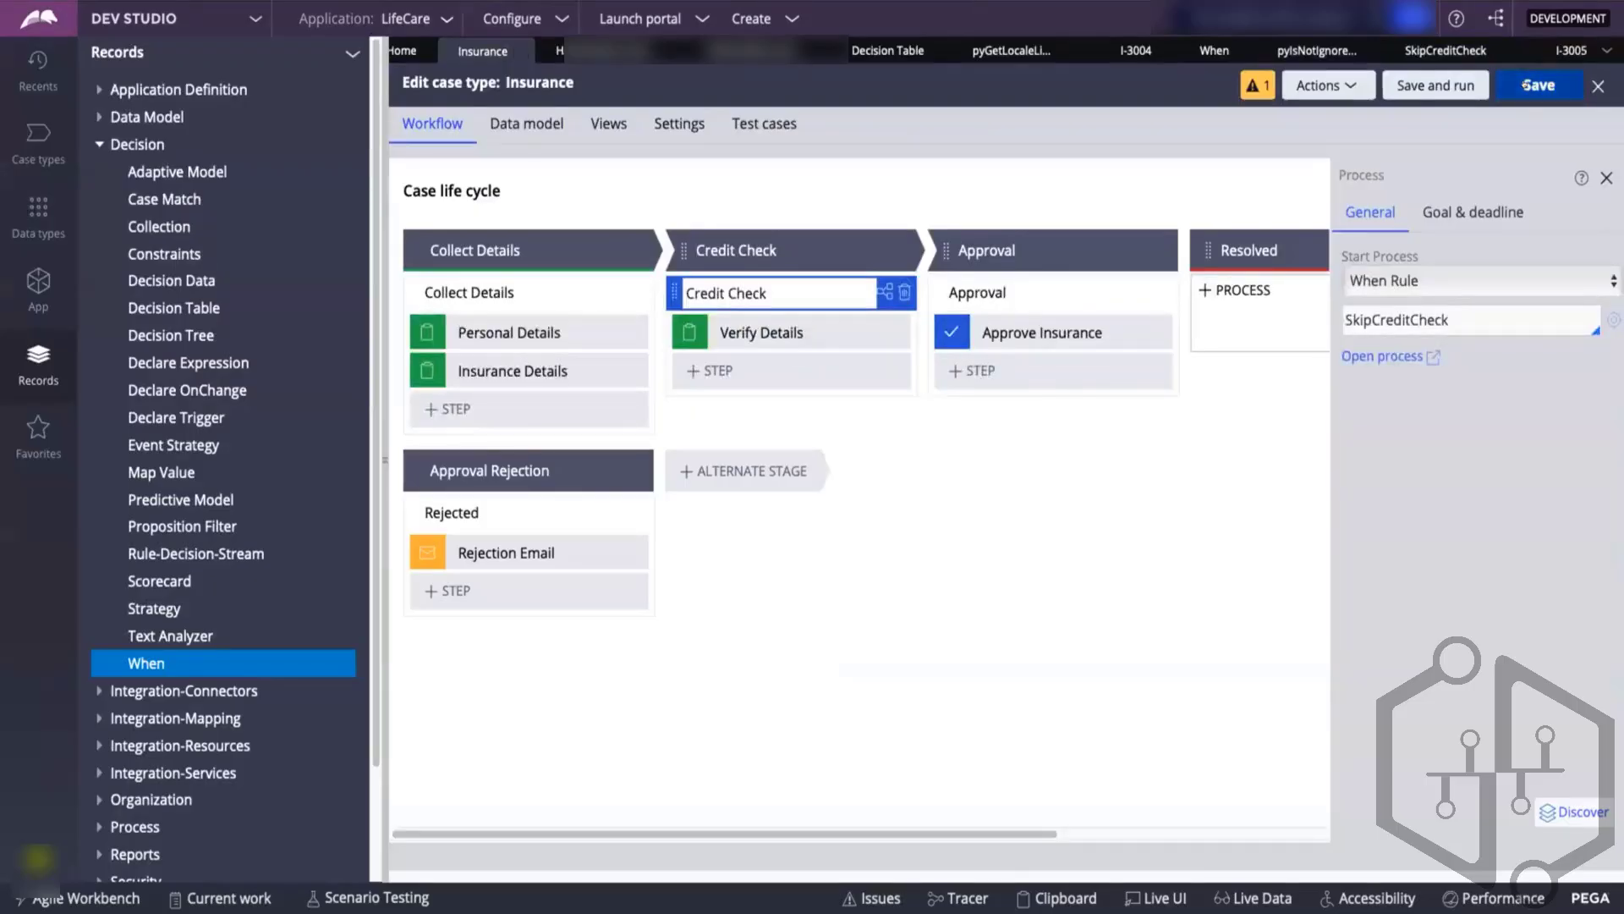
{"action": "left_click", "coordinate": [1523, 86]}
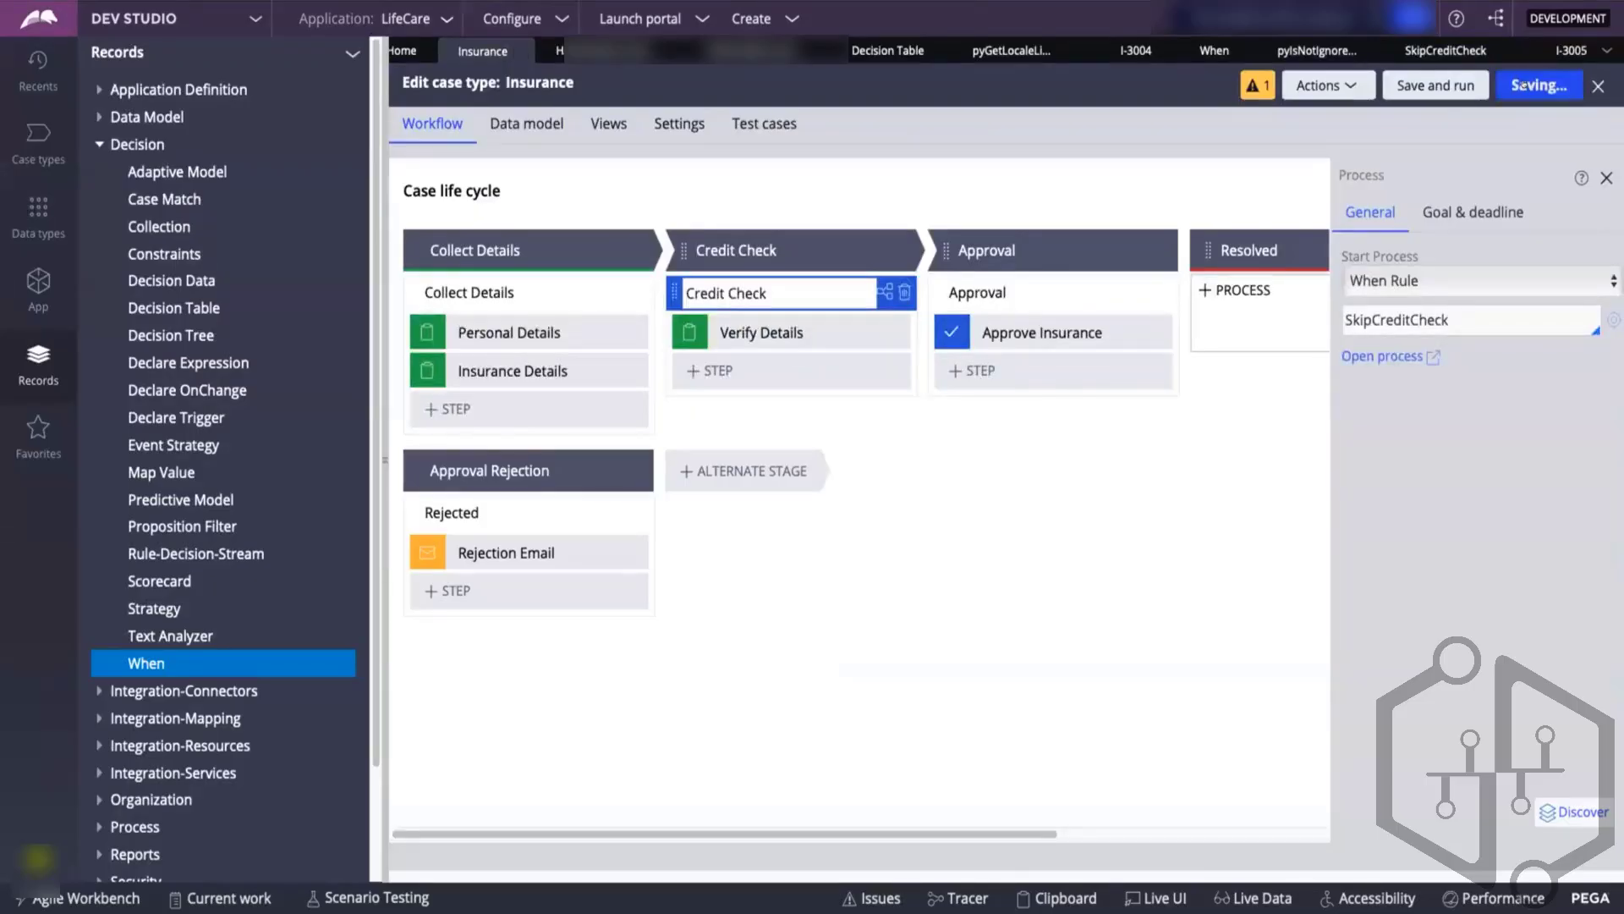
{"action": "left_click", "coordinate": [1419, 85]}
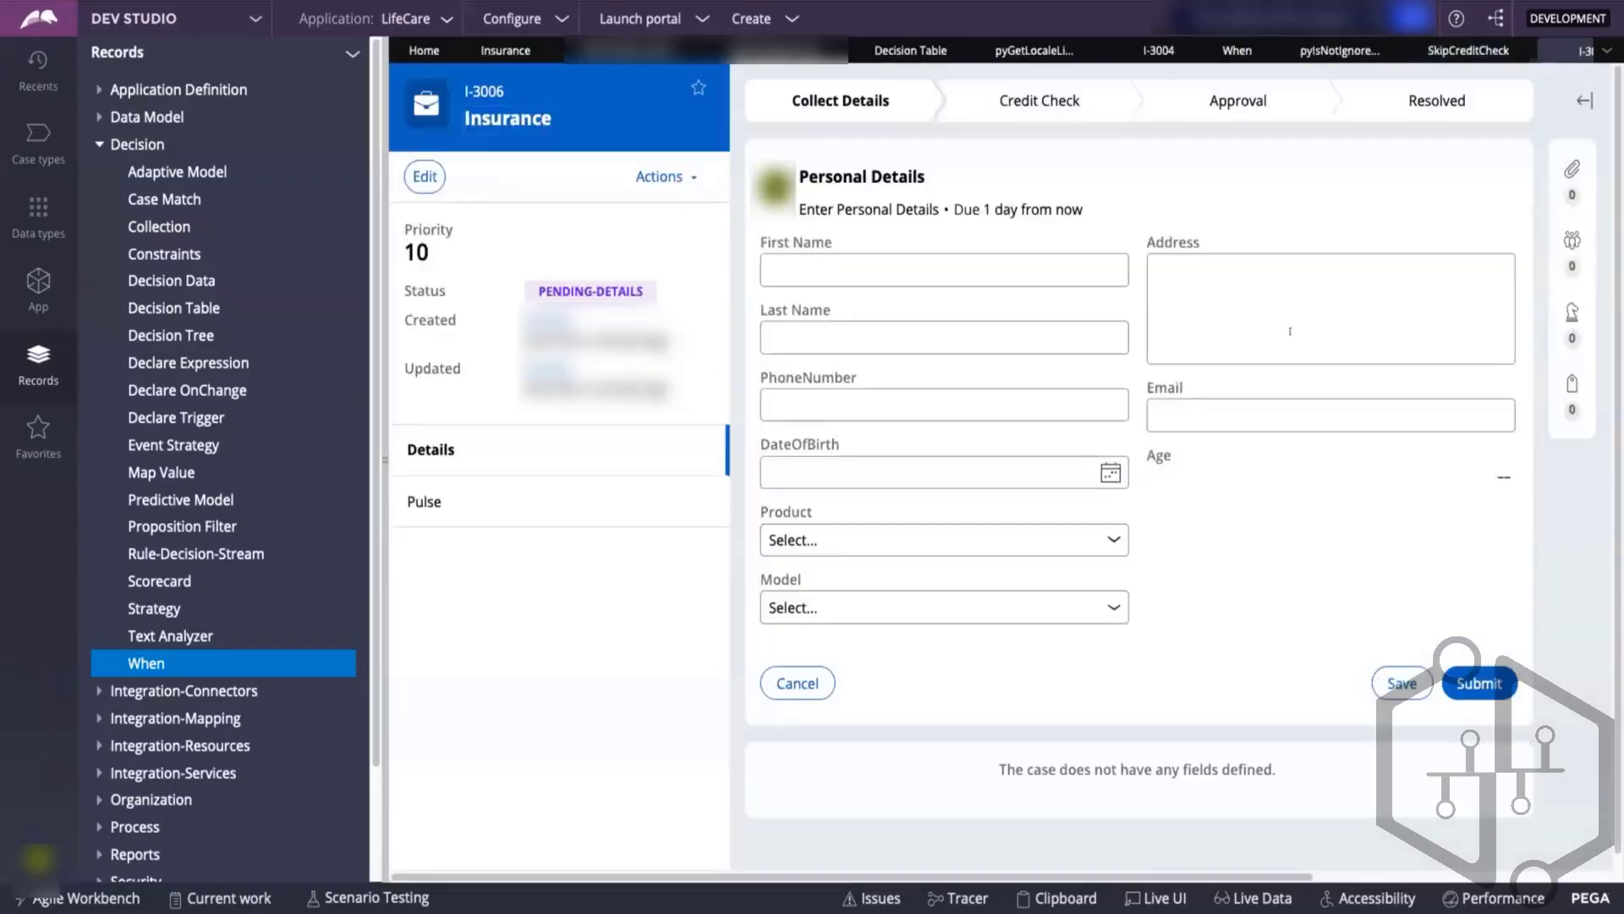
- Fill in the applicant's date of birth in the second test case and submit its Personal Details
{"action": "left_click", "coordinate": [1100, 470]}
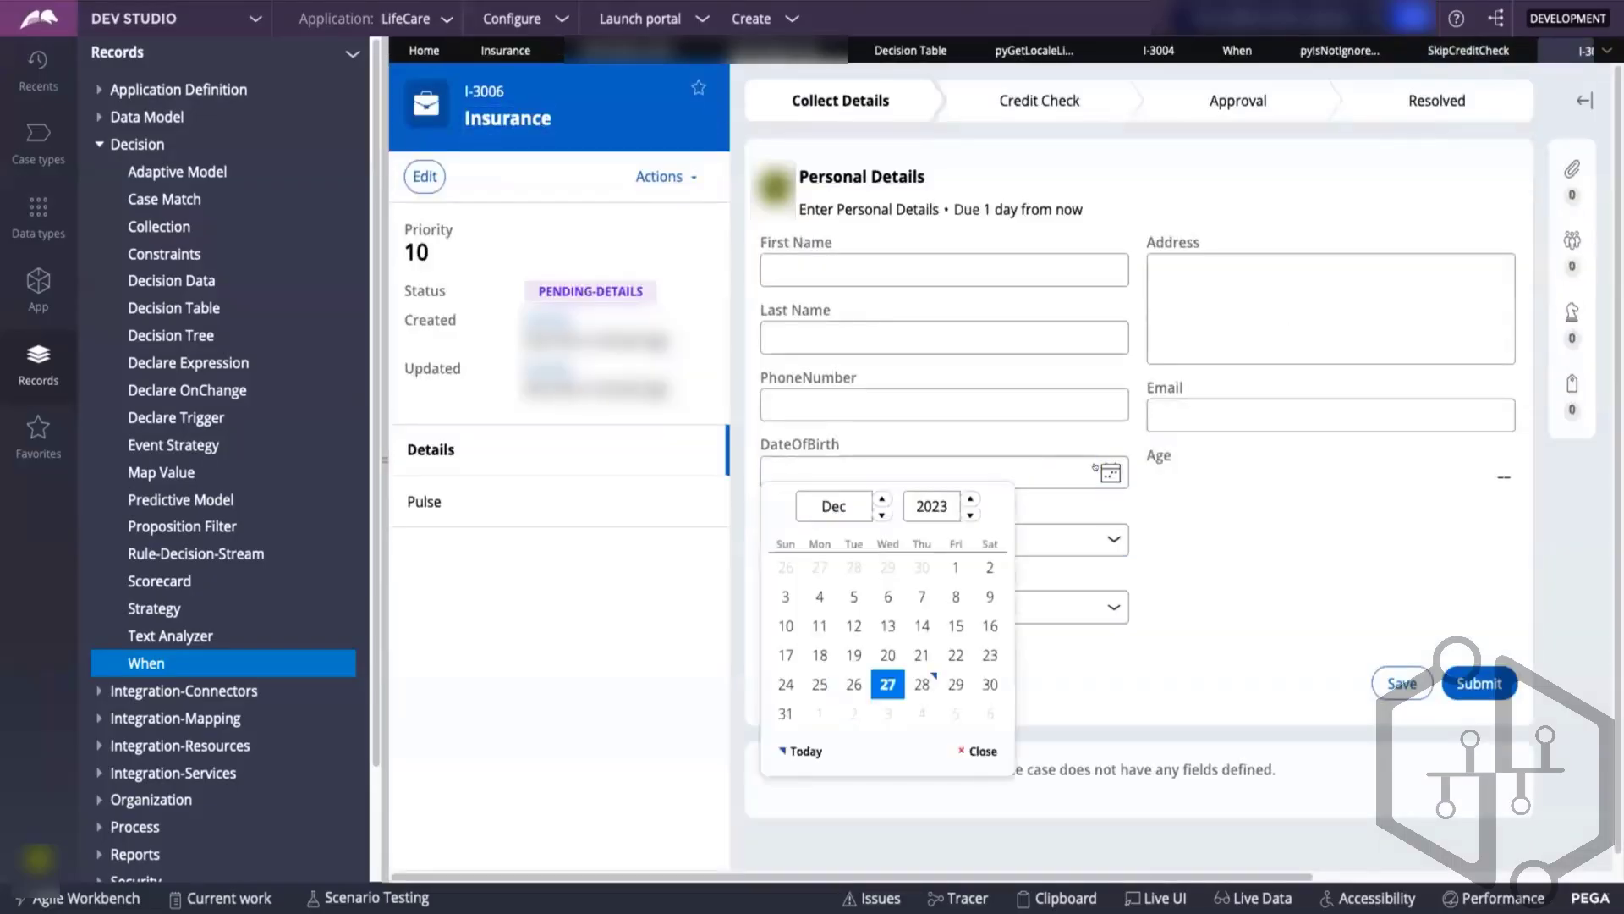
{"action": "triple_click", "coordinate": [969, 498]}
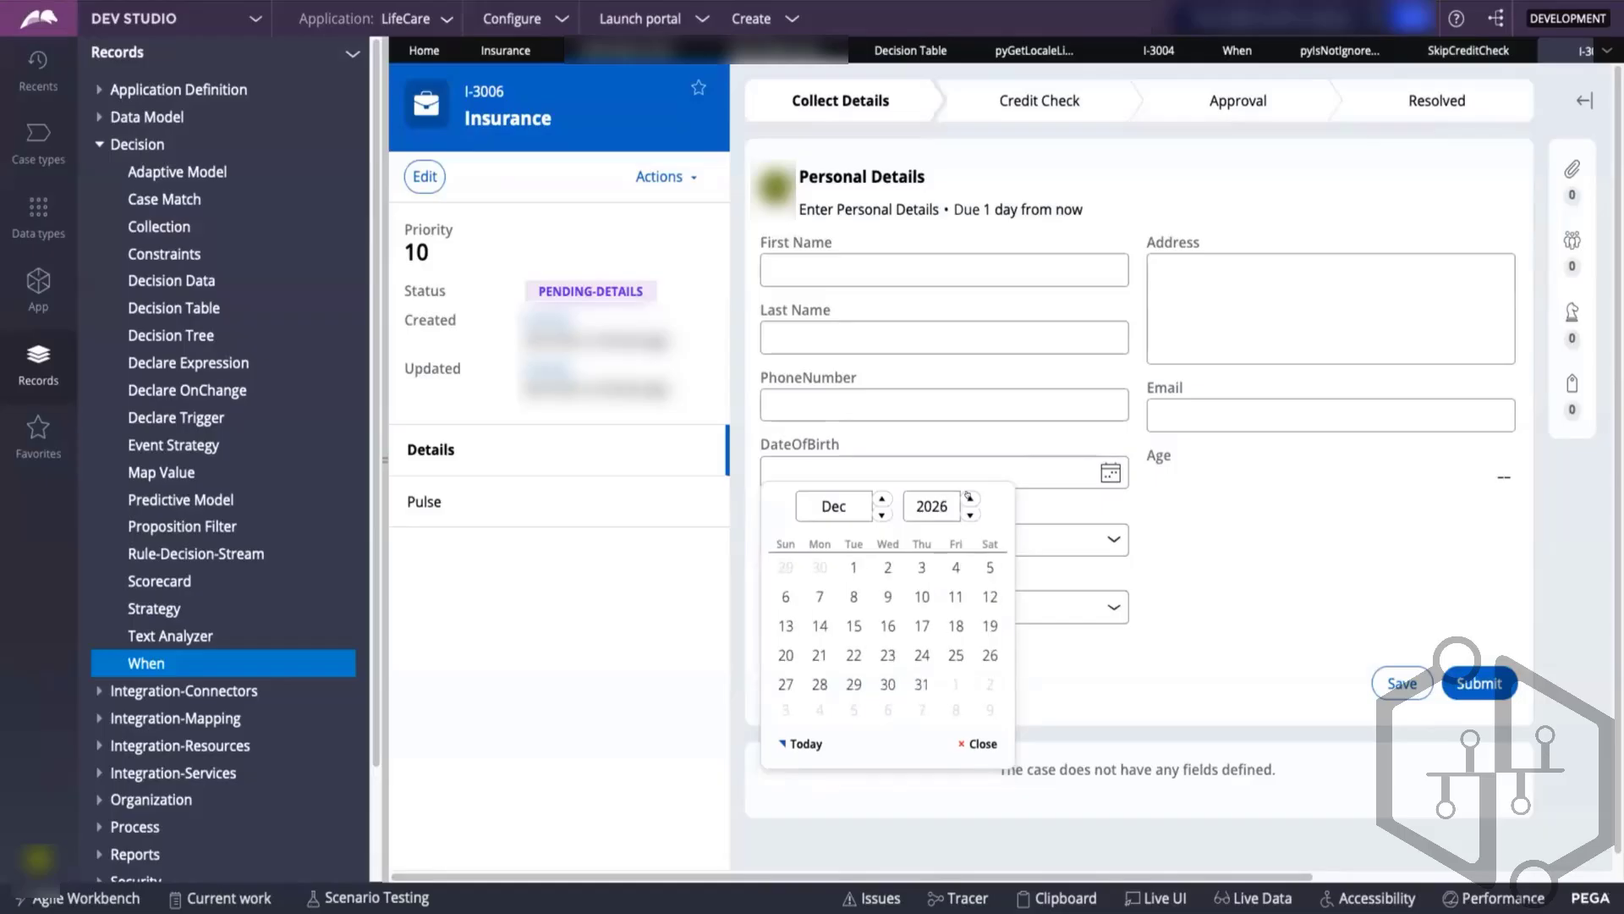
{"action": "triple_click", "coordinate": [970, 514]}
{"action": "triple_click", "coordinate": [969, 515]}
{"action": "triple_click", "coordinate": [970, 514]}
{"action": "left_click", "coordinate": [969, 514]}
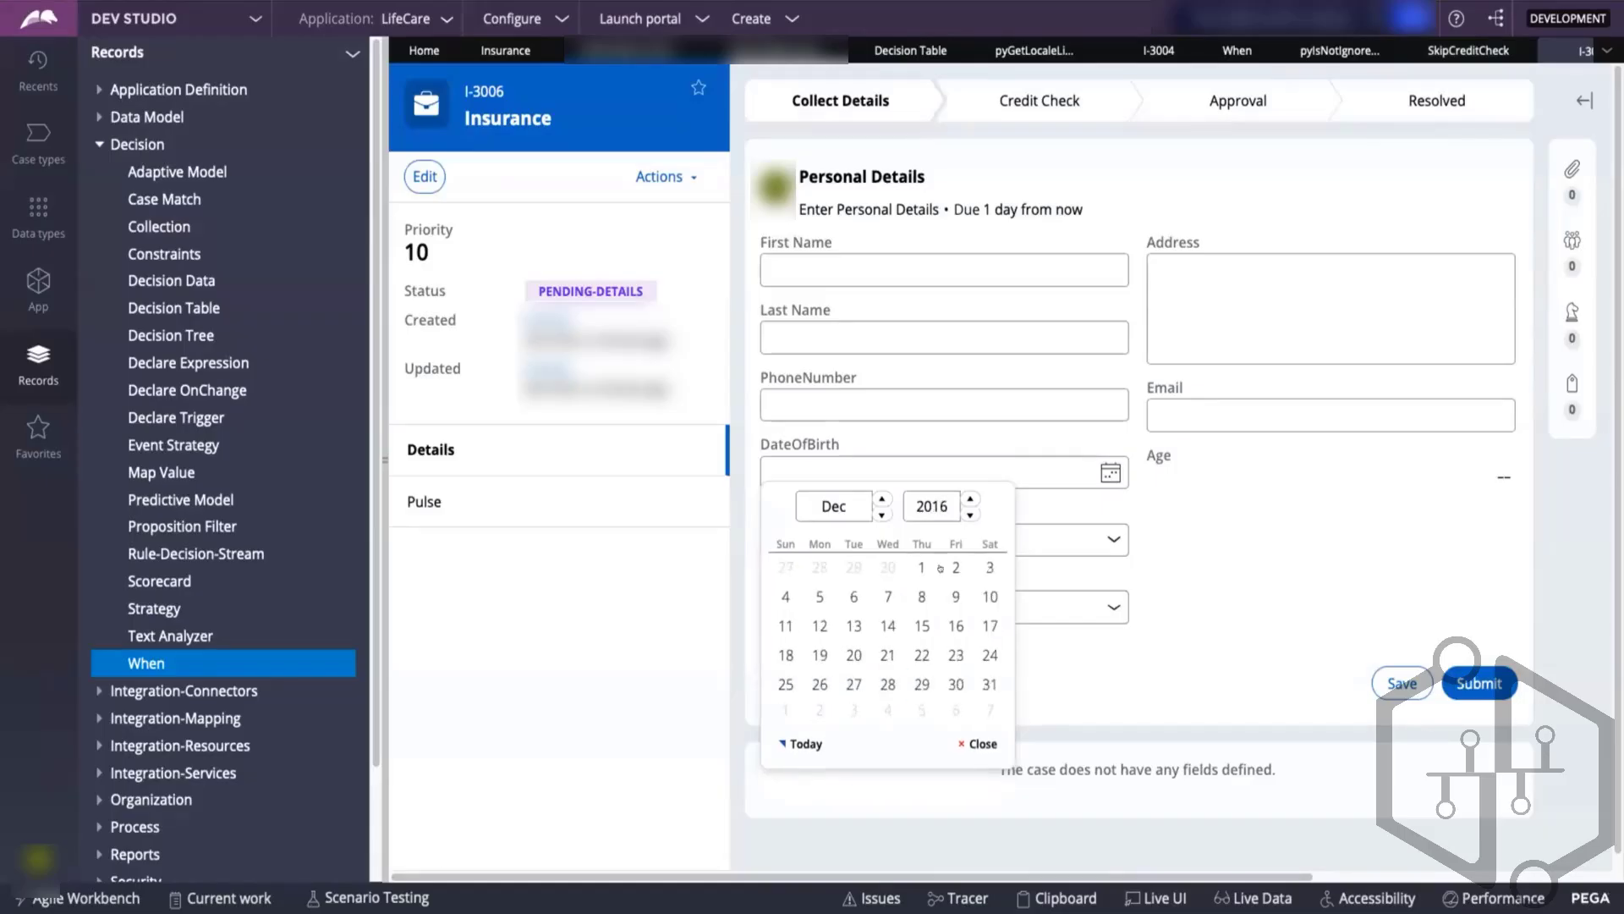
{"action": "left_click", "coordinate": [922, 596]}
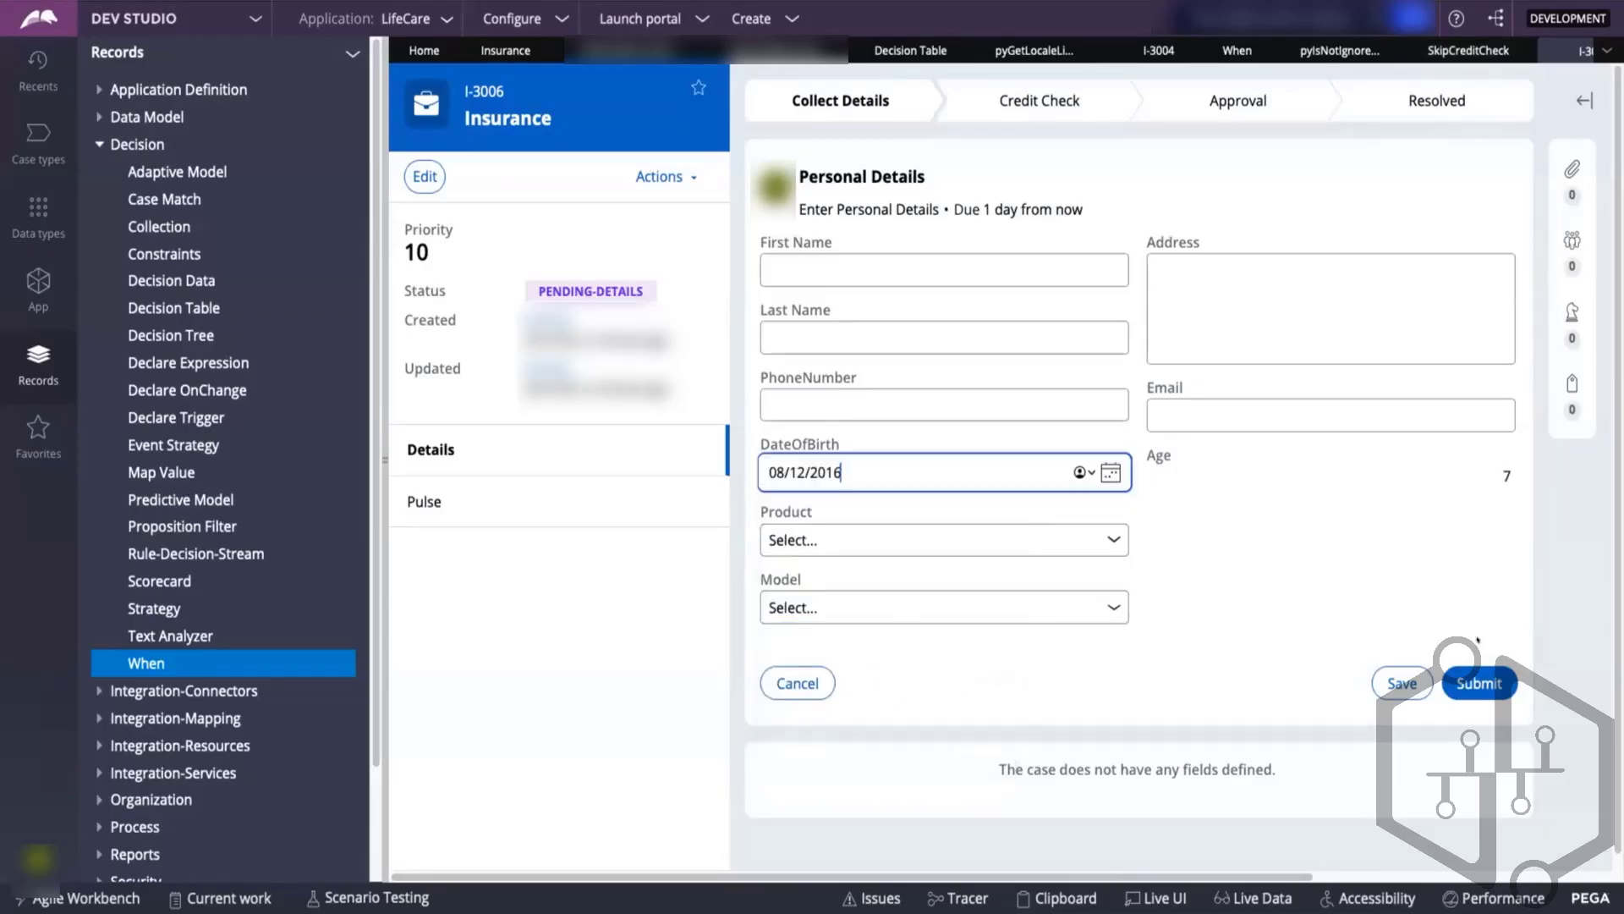
{"action": "left_click", "coordinate": [1471, 677]}
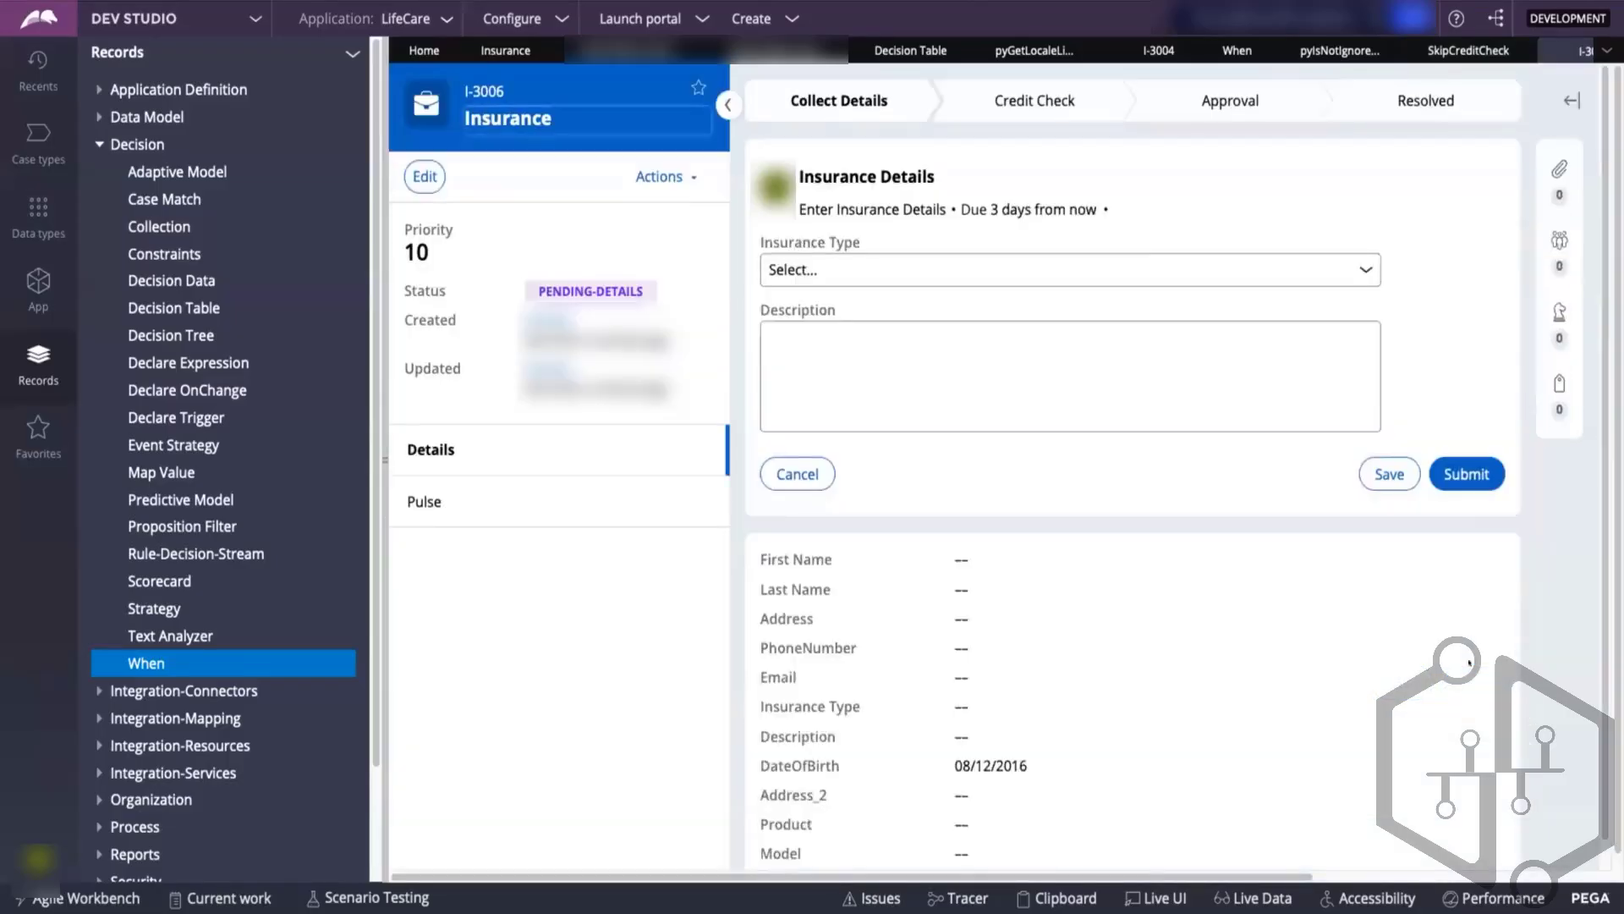
- Refresh the list of When rule instances, and open the SkipCreditCheck rule to review its condition
{"action": "left_click", "coordinate": [1236, 51]}
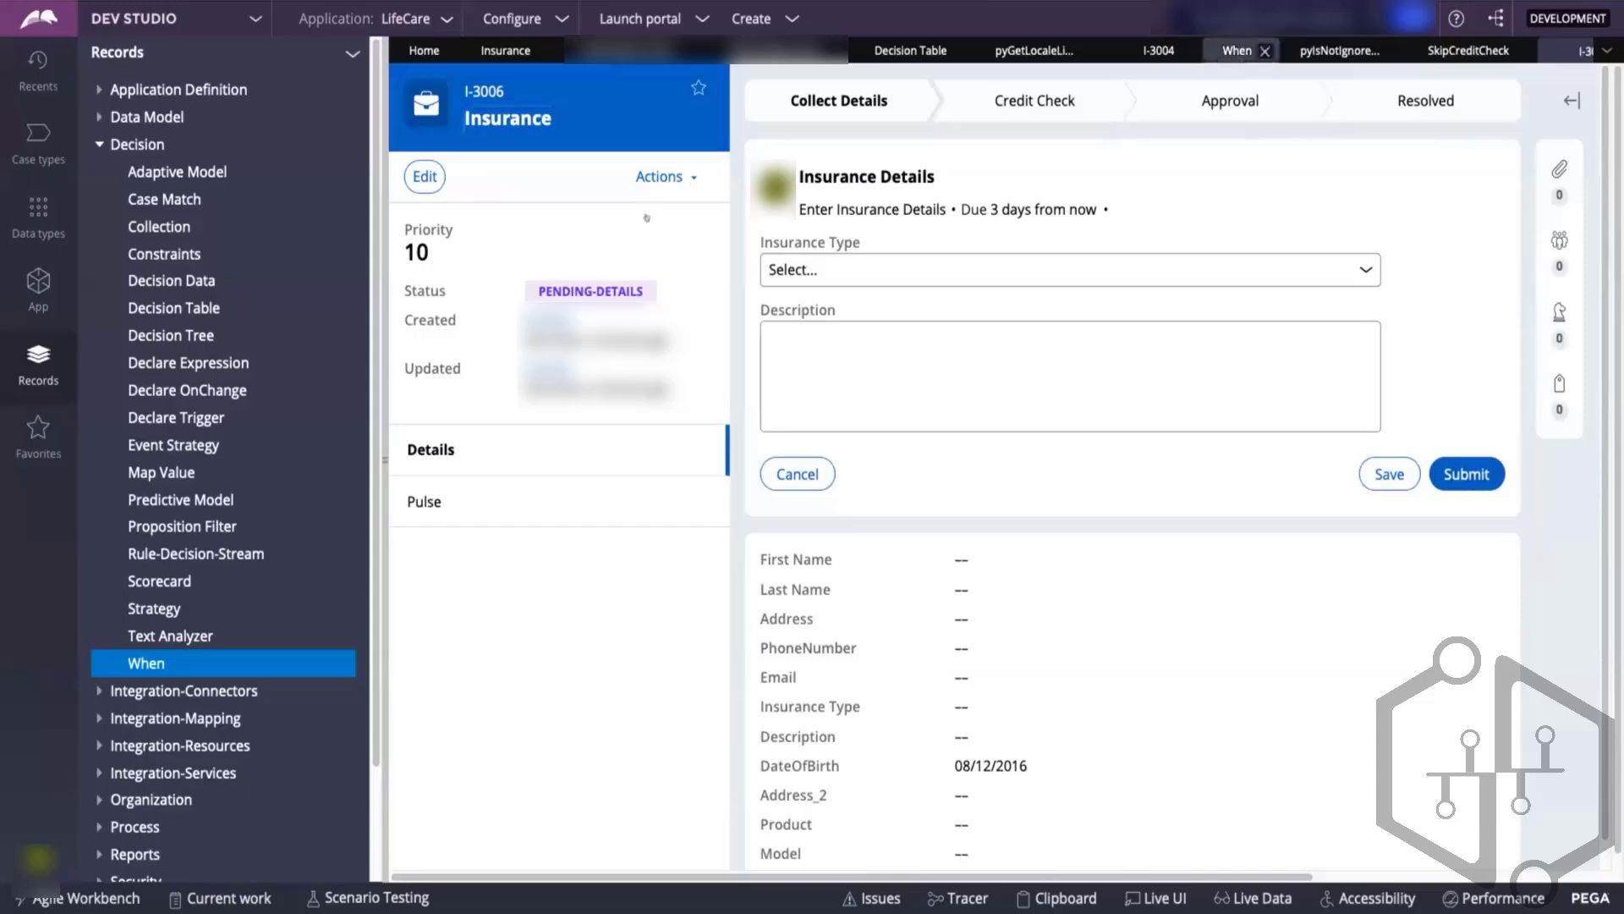
{"action": "left_click", "coordinate": [1537, 85]}
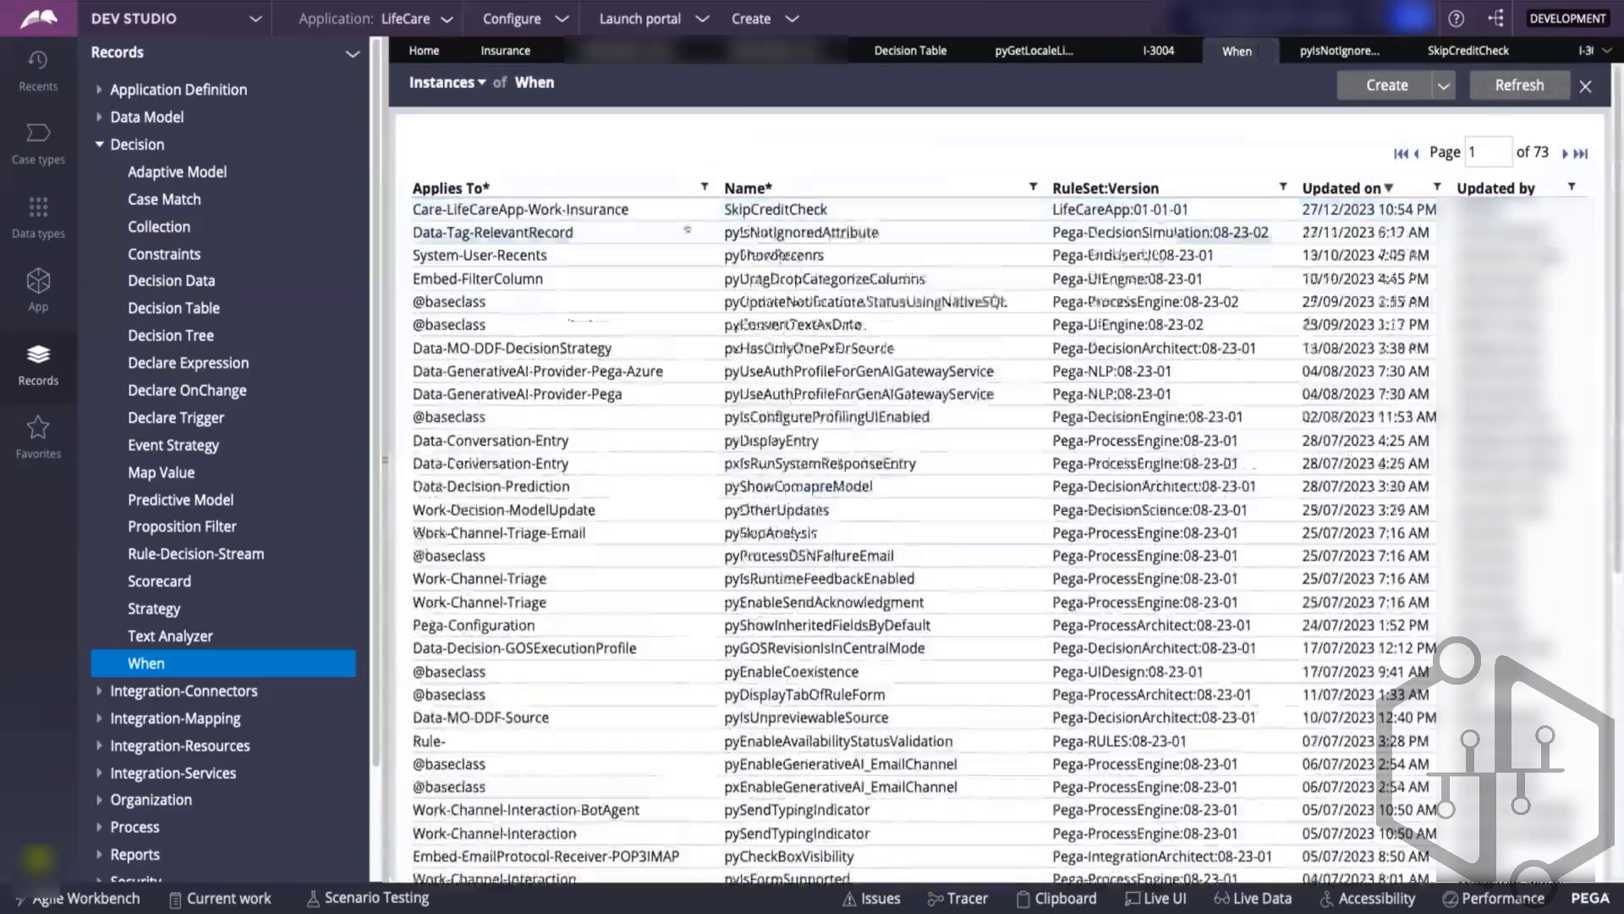
{"action": "left_click", "coordinate": [718, 209]}
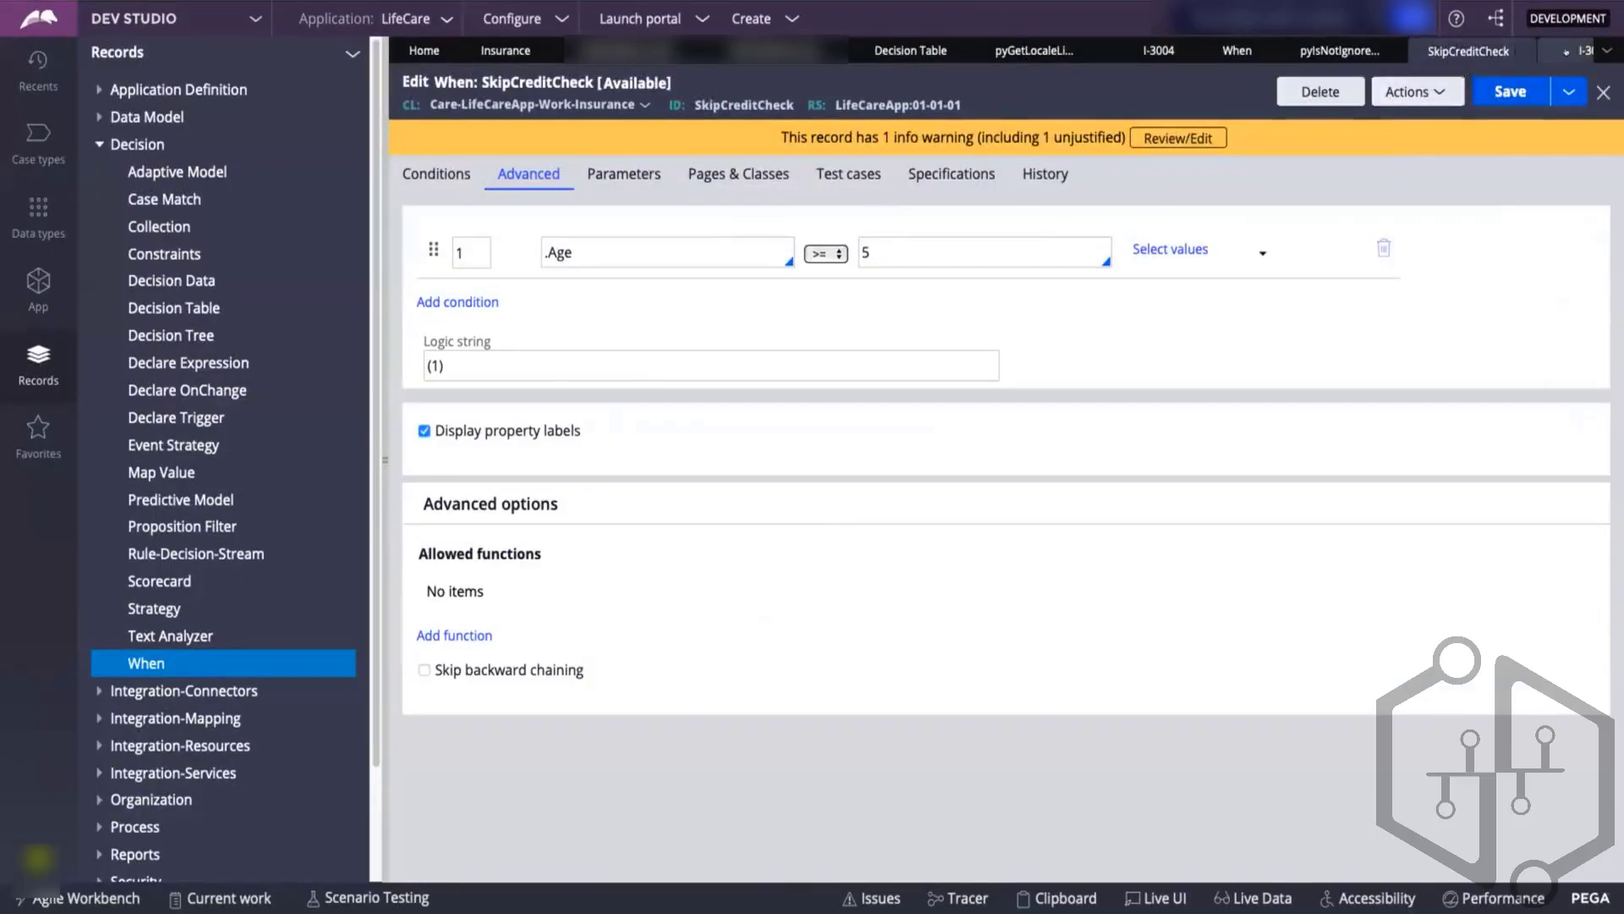
- Close the pyIsNotIgnoredAttribute When rule, discarding its unsaved changes, and submit the Insurance Details of the second test case
{"action": "left_click", "coordinate": [1569, 52]}
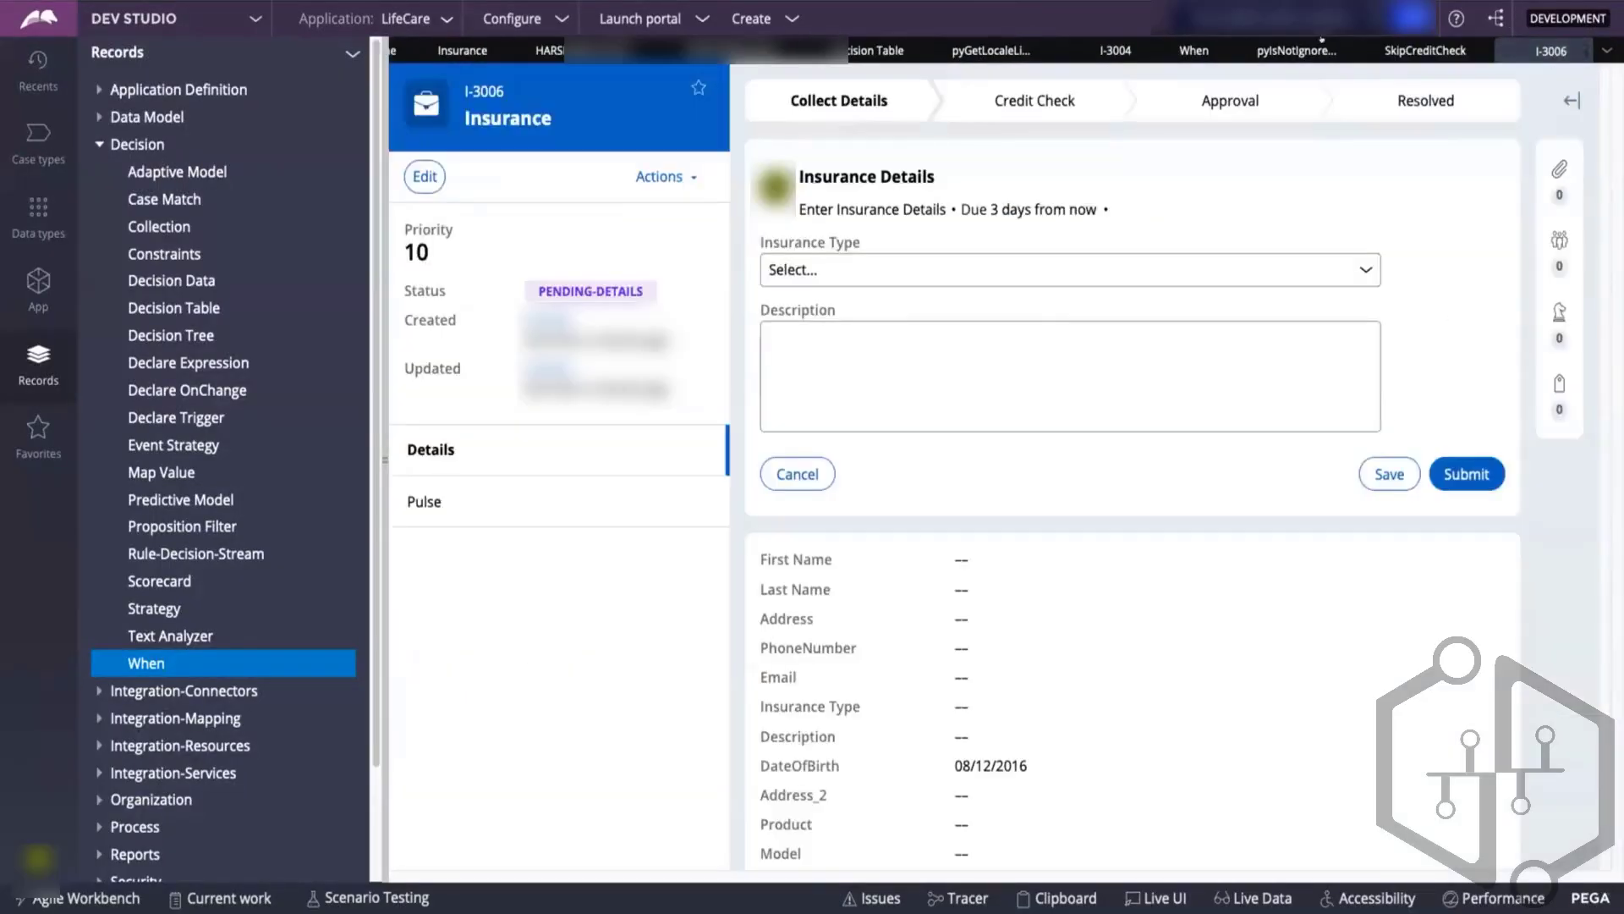
{"action": "left_click", "coordinate": [1297, 51]}
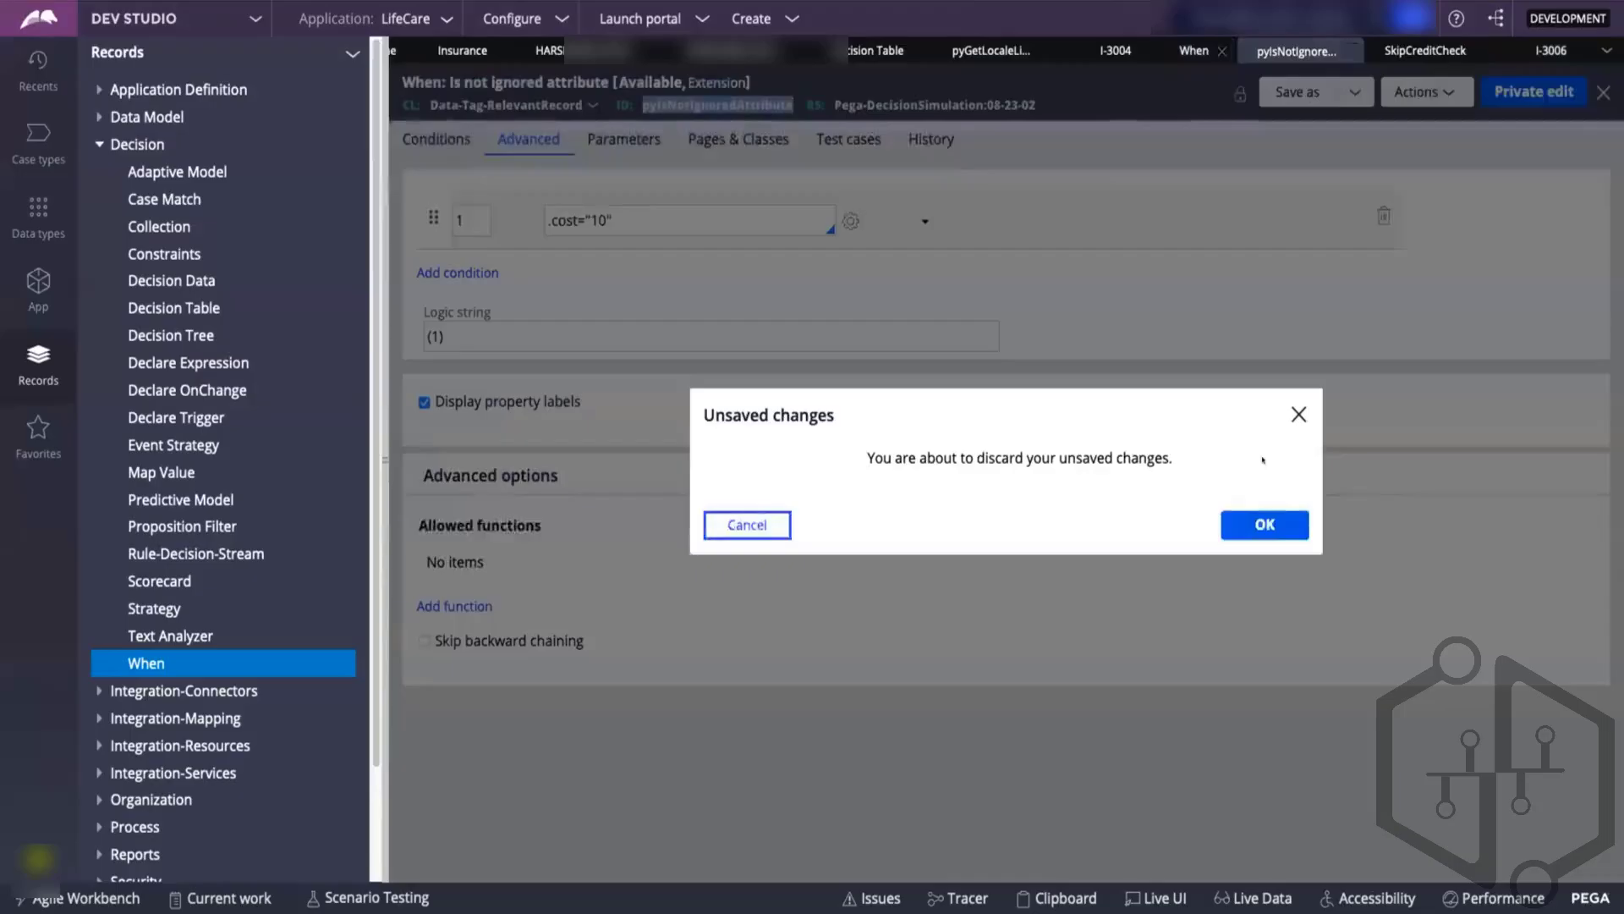
{"action": "left_click", "coordinate": [1260, 524]}
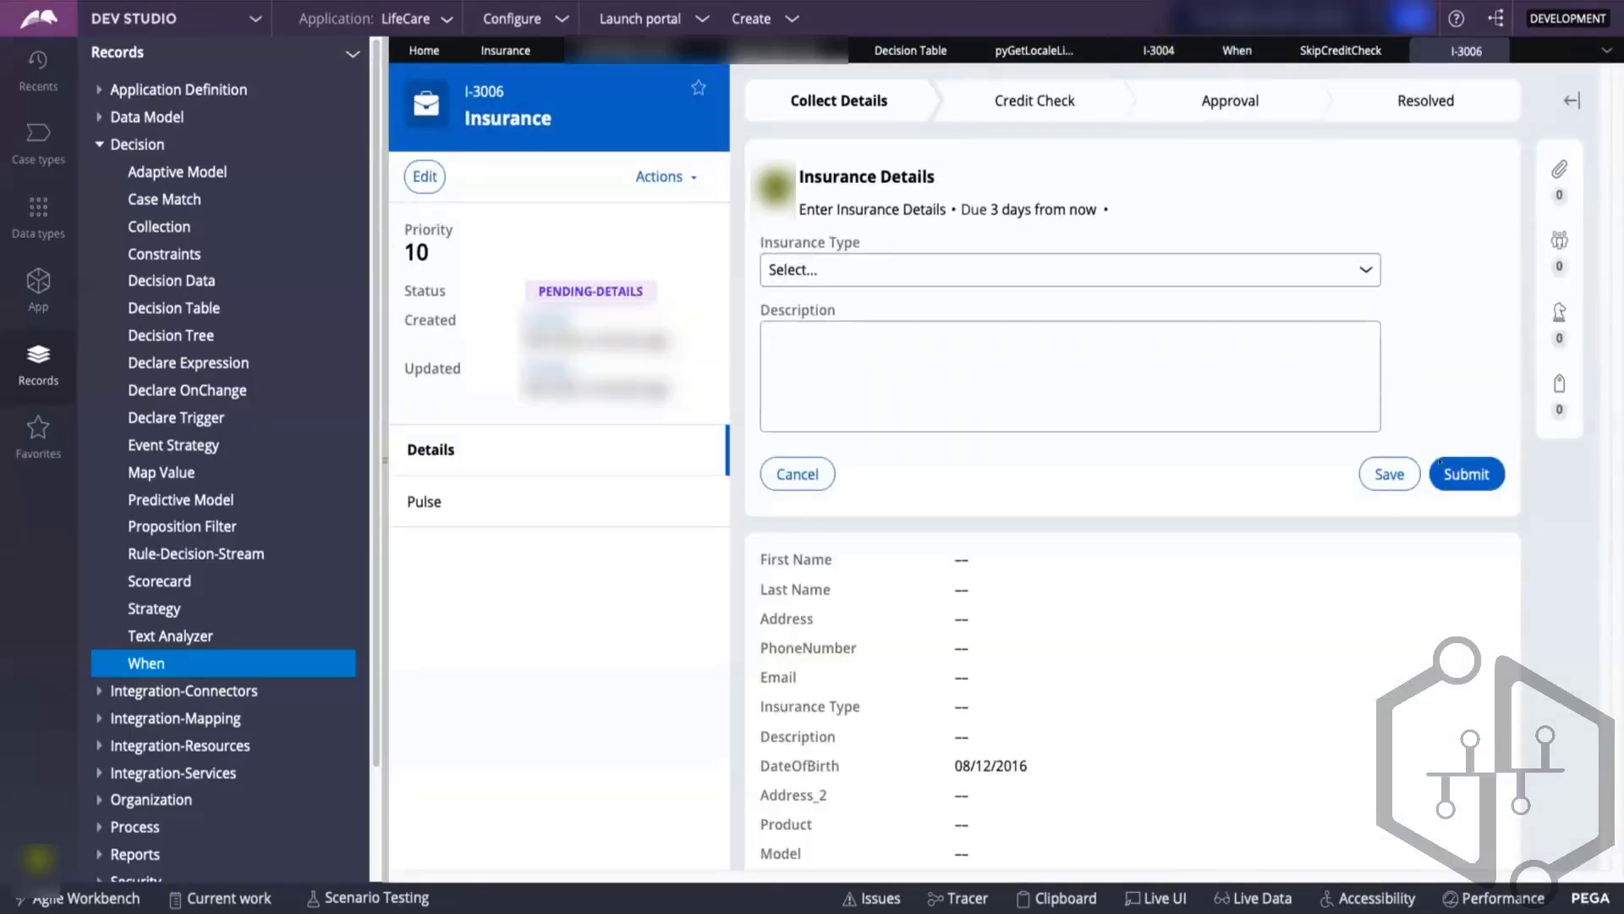
{"action": "left_click", "coordinate": [1443, 471]}
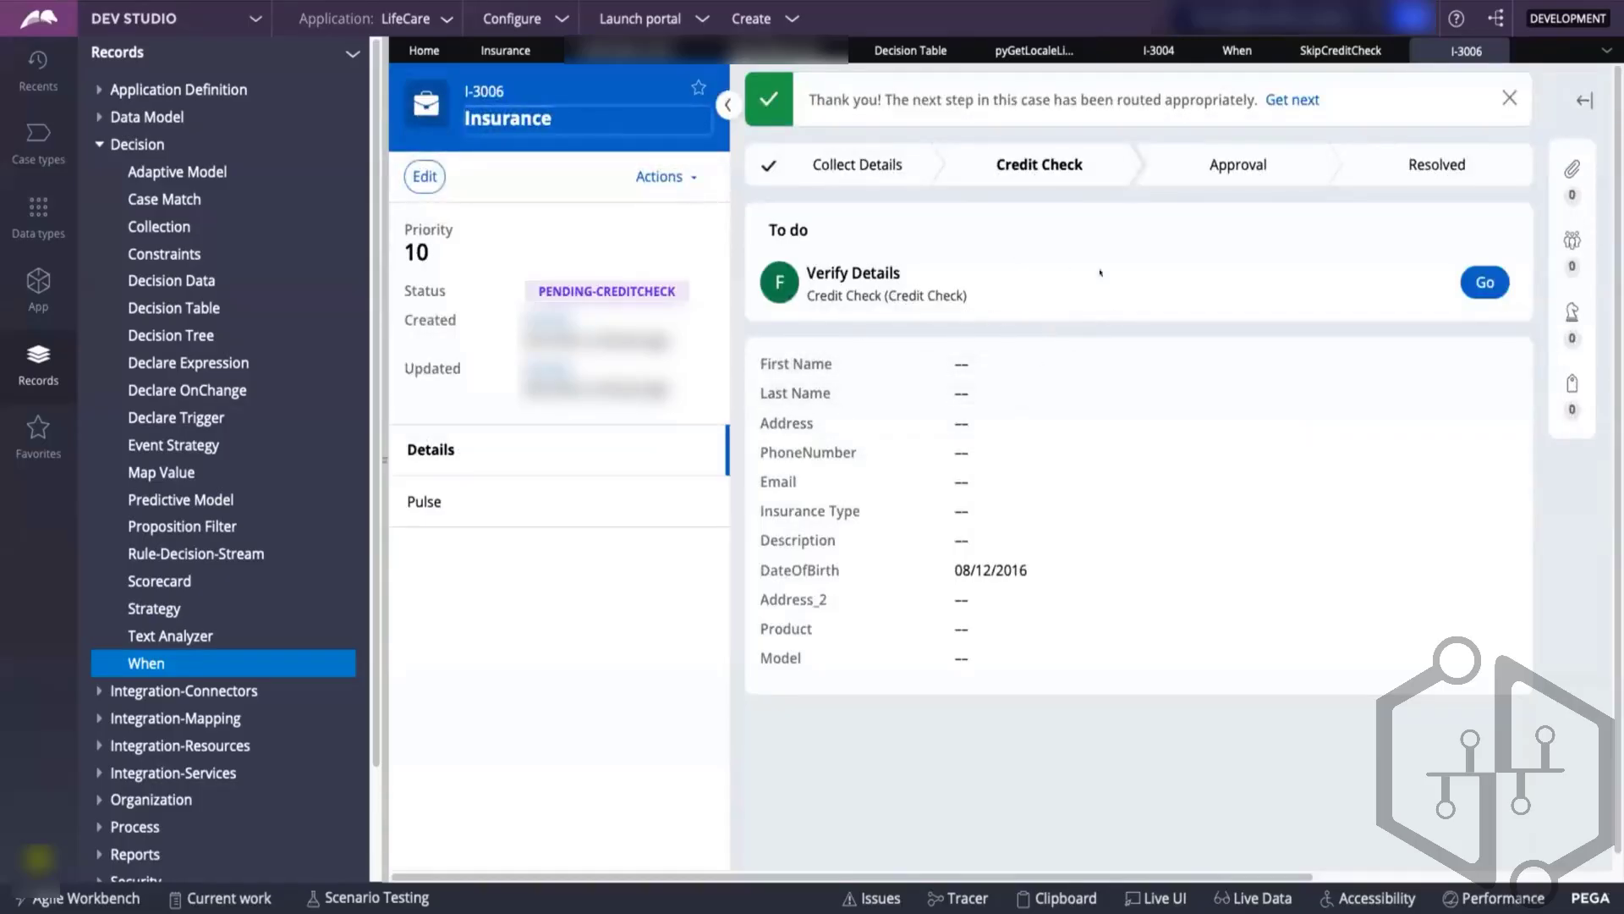
- Close the second test case, return to the Insurance case type and set the Credit Check process to start by Expression
{"action": "left_click", "coordinate": [1496, 50]}
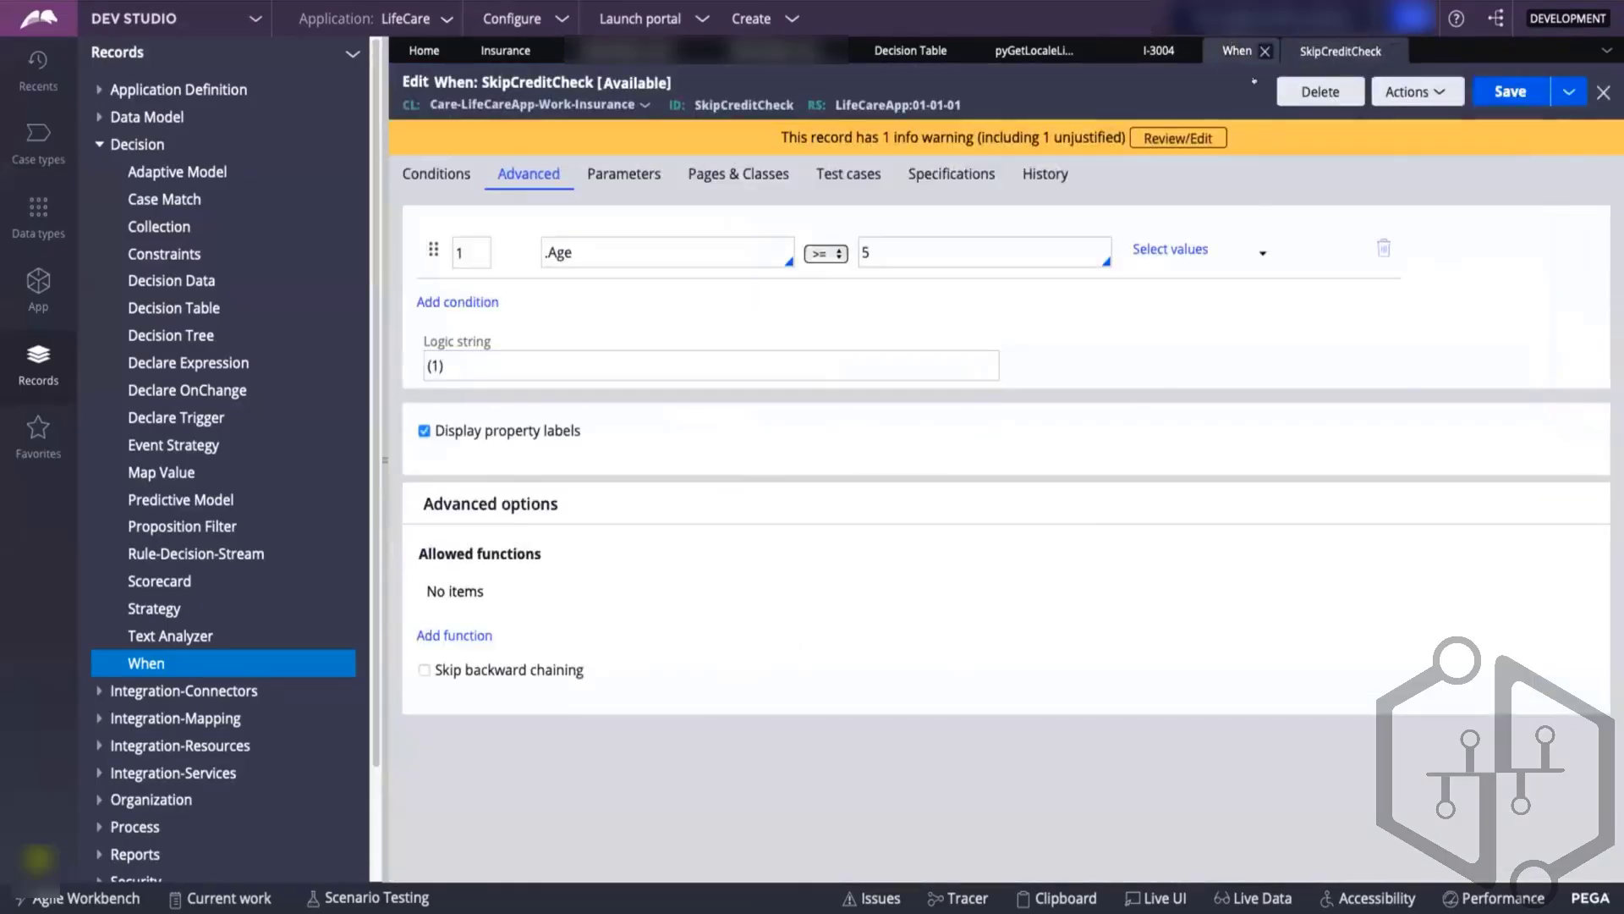
{"action": "left_click", "coordinate": [1158, 51]}
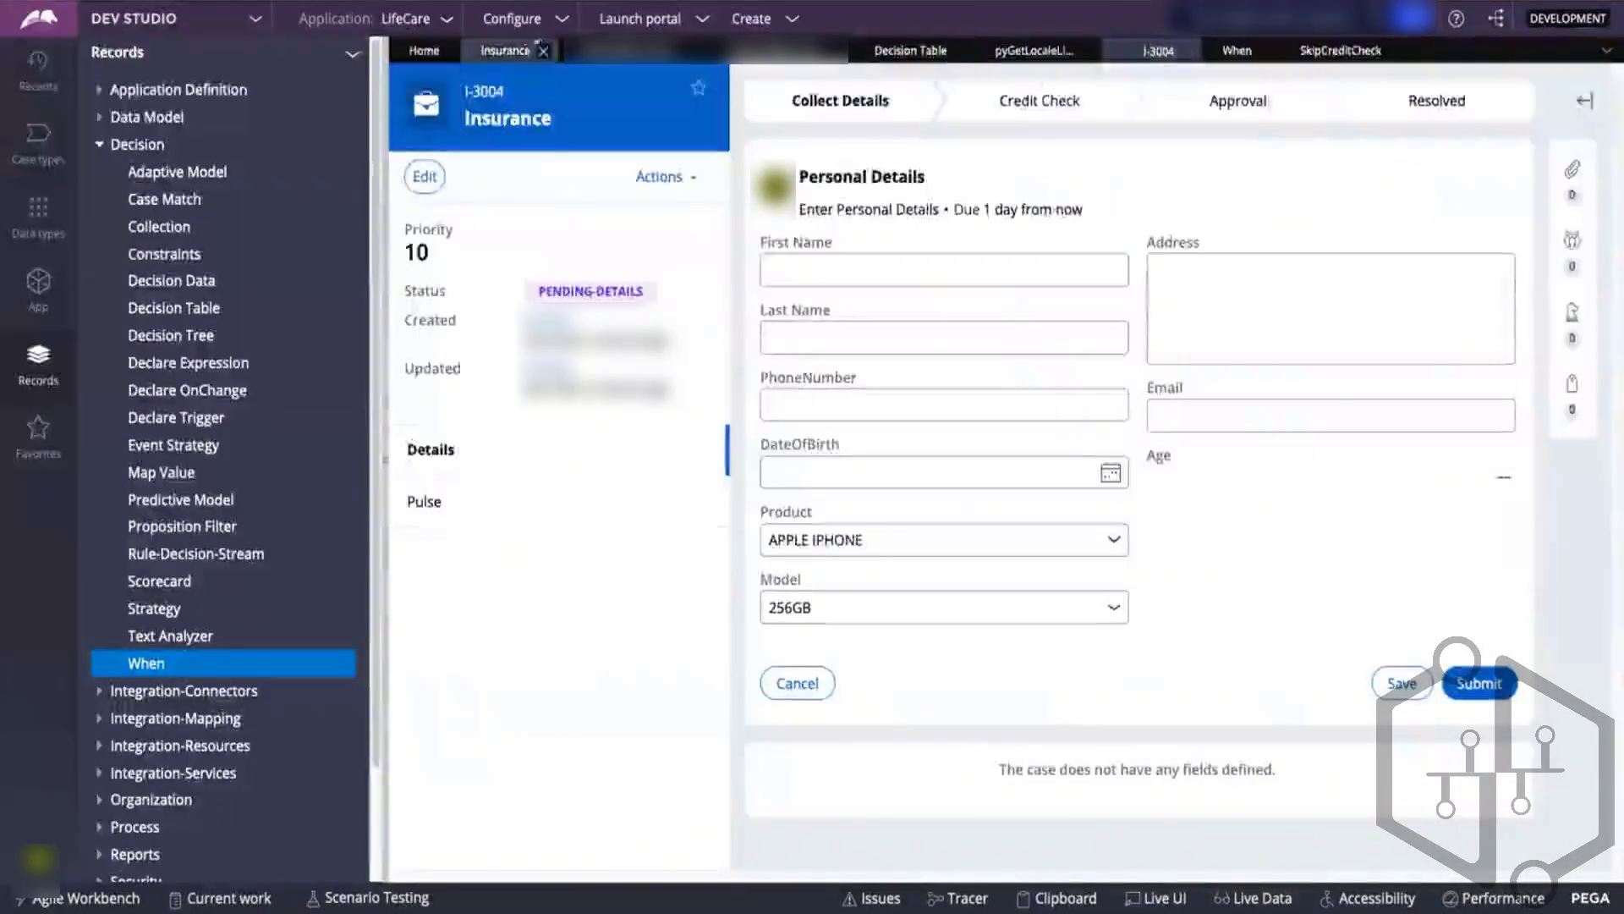
{"action": "left_click", "coordinate": [508, 51]}
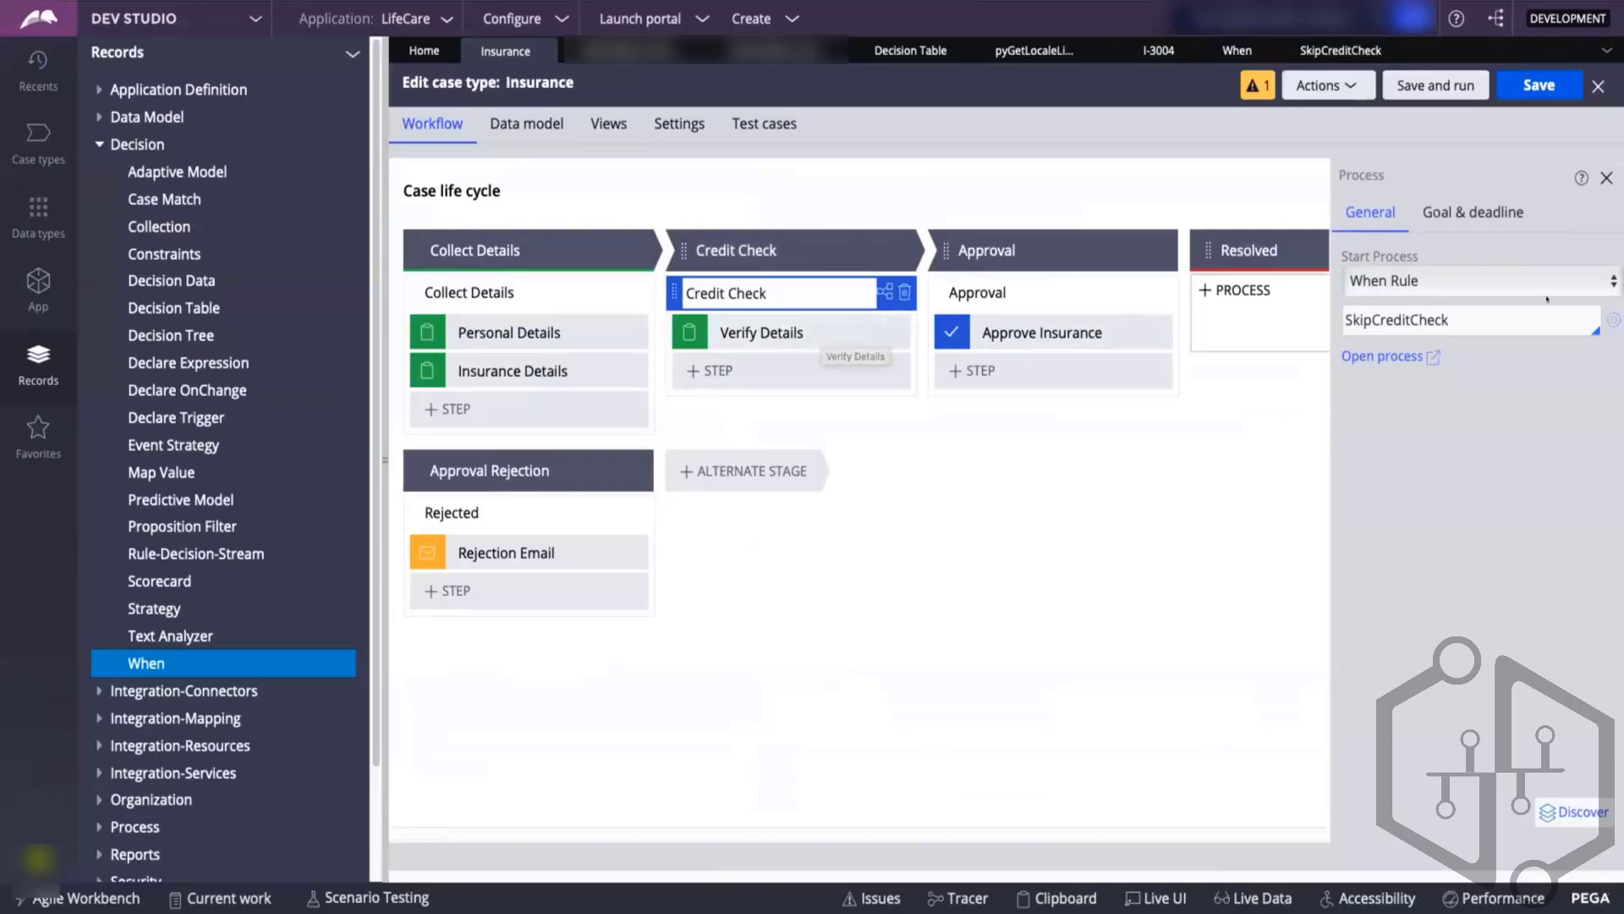
{"action": "left_click", "coordinate": [1435, 274]}
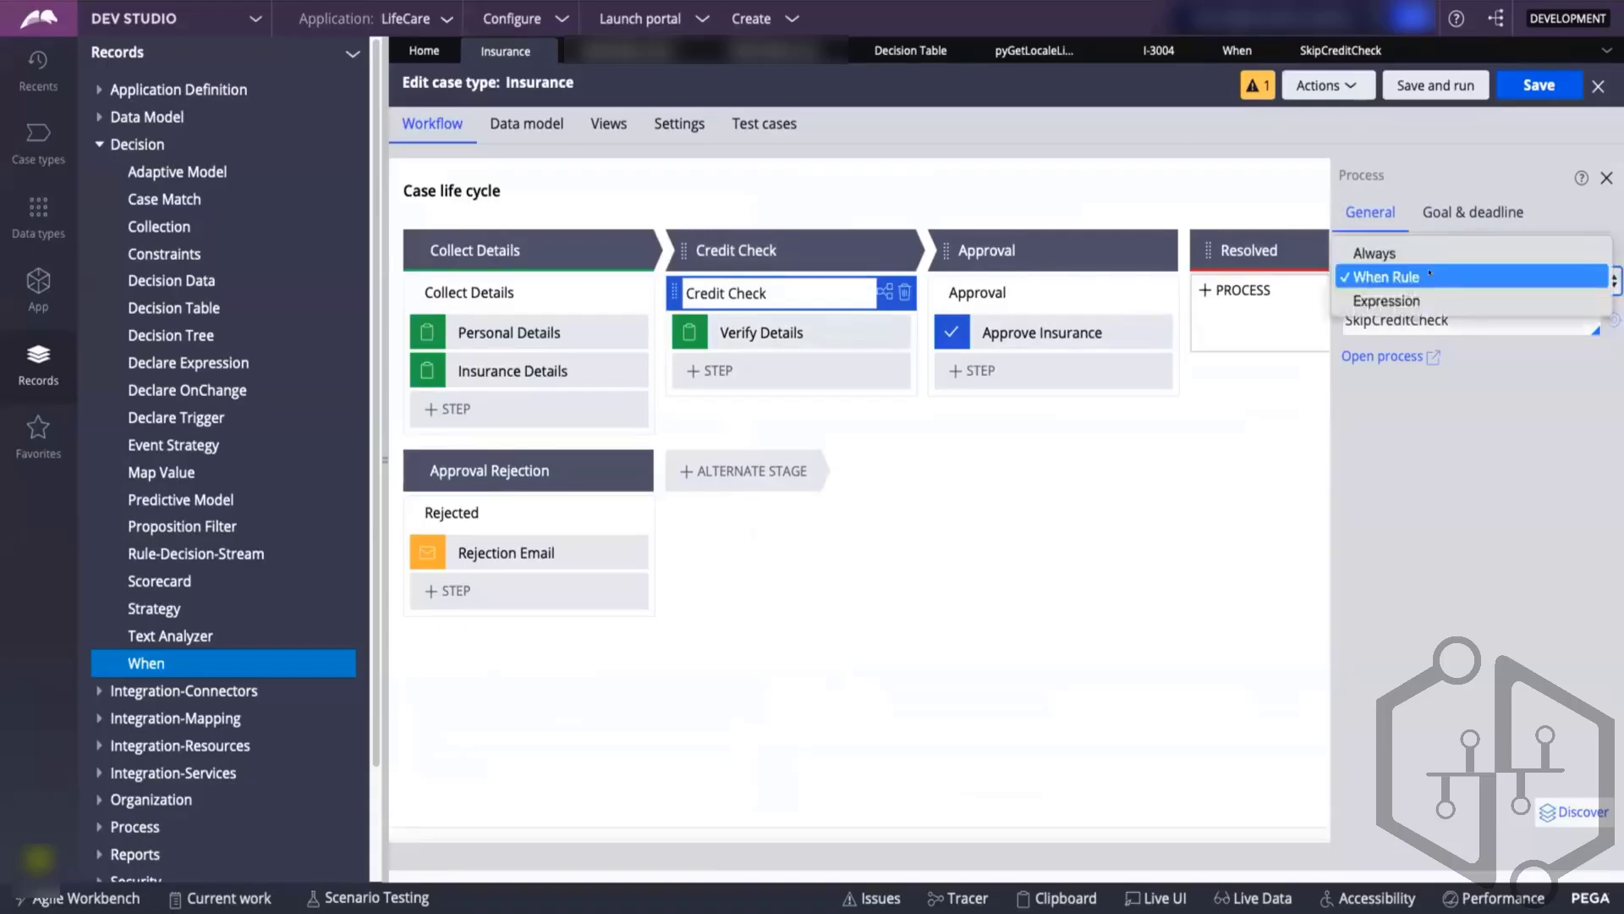
{"action": "left_click", "coordinate": [1426, 300]}
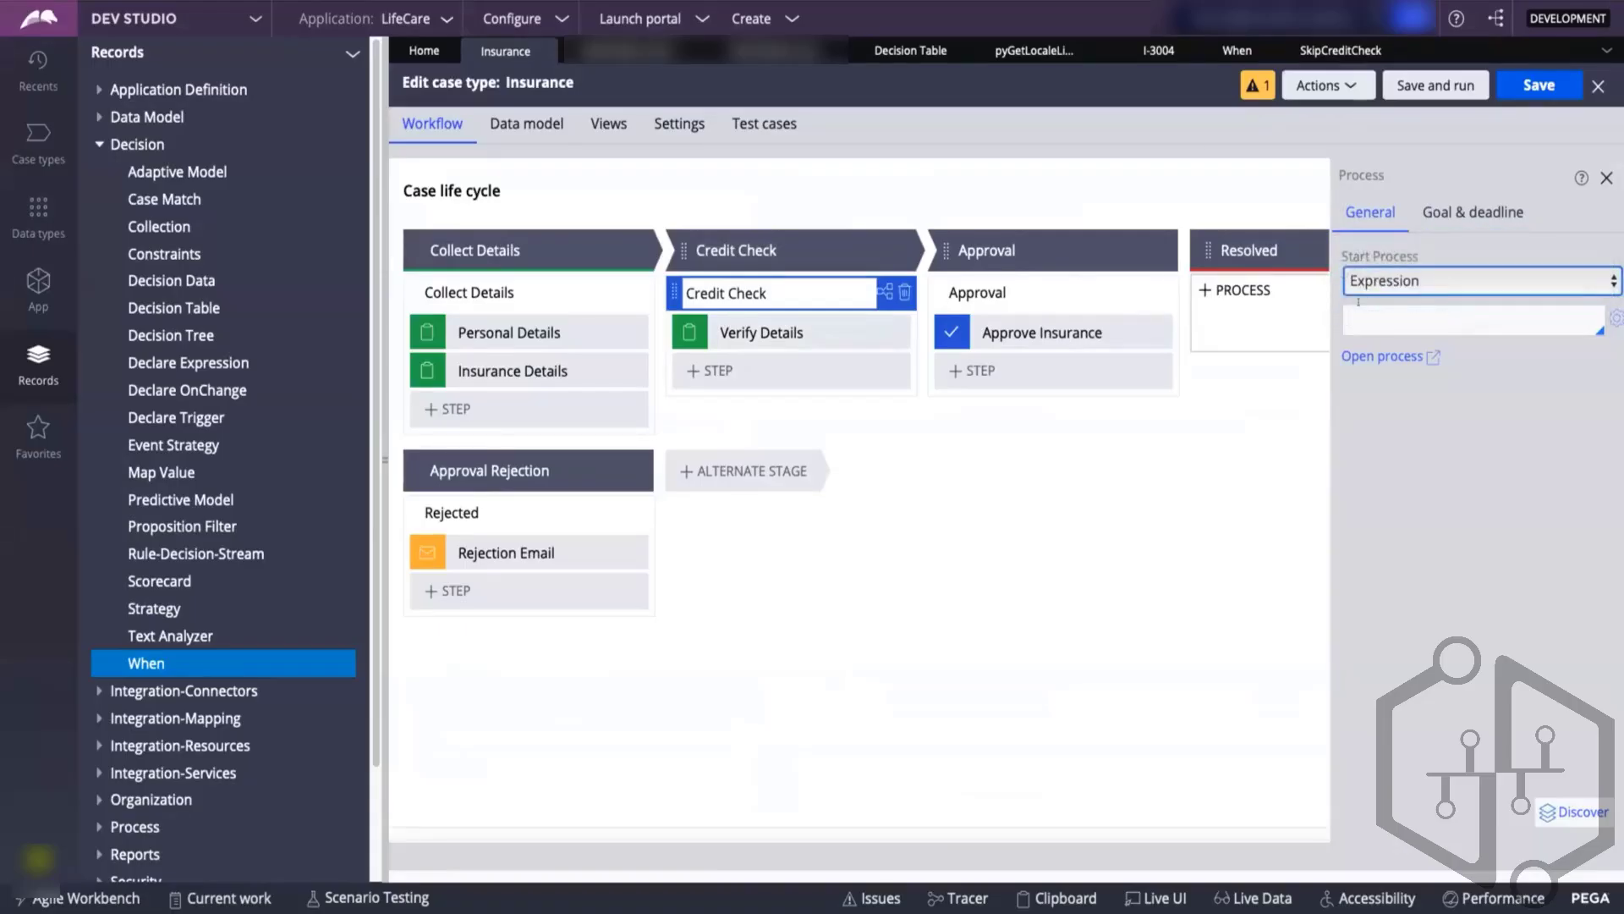
- Recheck the SkipCreditCheck condition, enter .Age>"5" as the Credit Check process's start expression, and save the Insurance case type
{"action": "left_click", "coordinate": [1236, 50]}
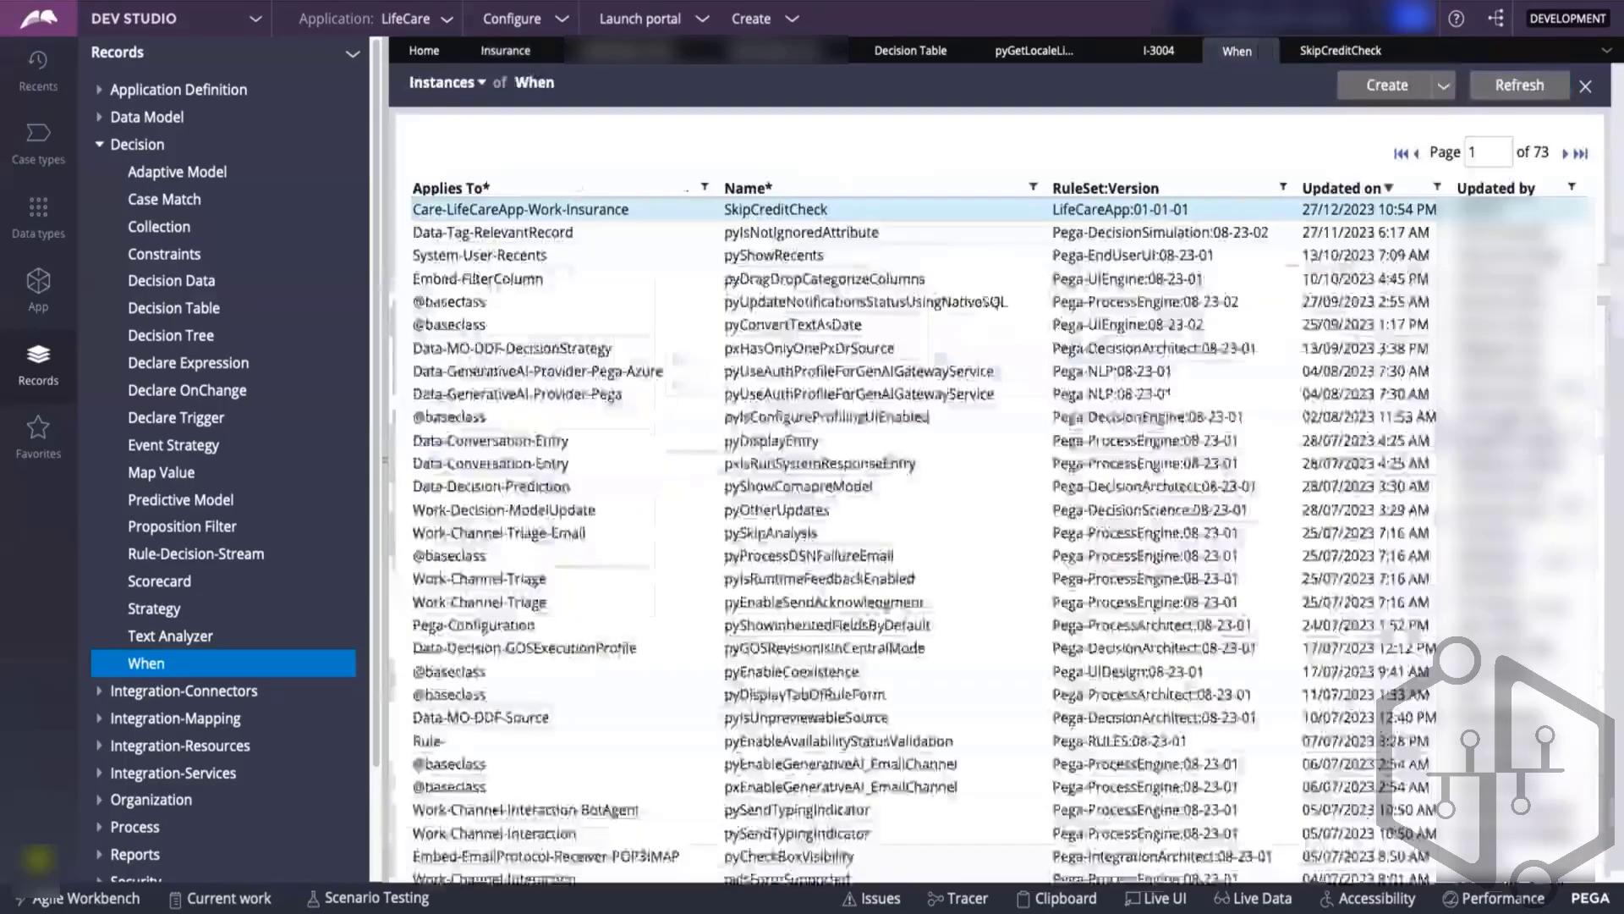
{"action": "left_click", "coordinate": [772, 210]}
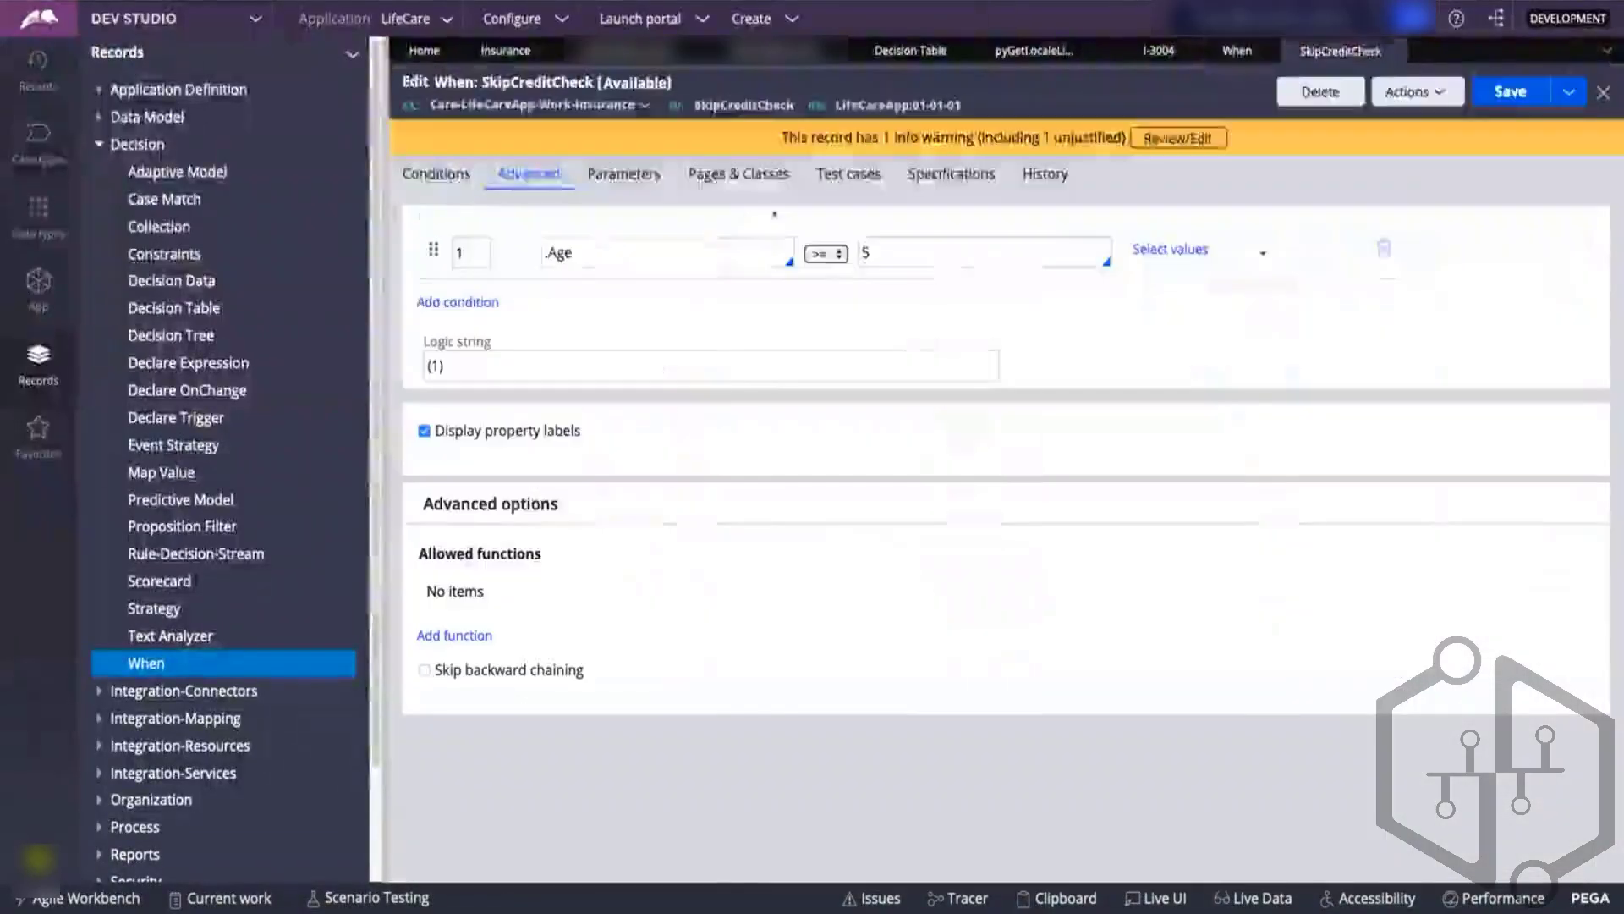
{"action": "double_click", "coordinate": [586, 254]}
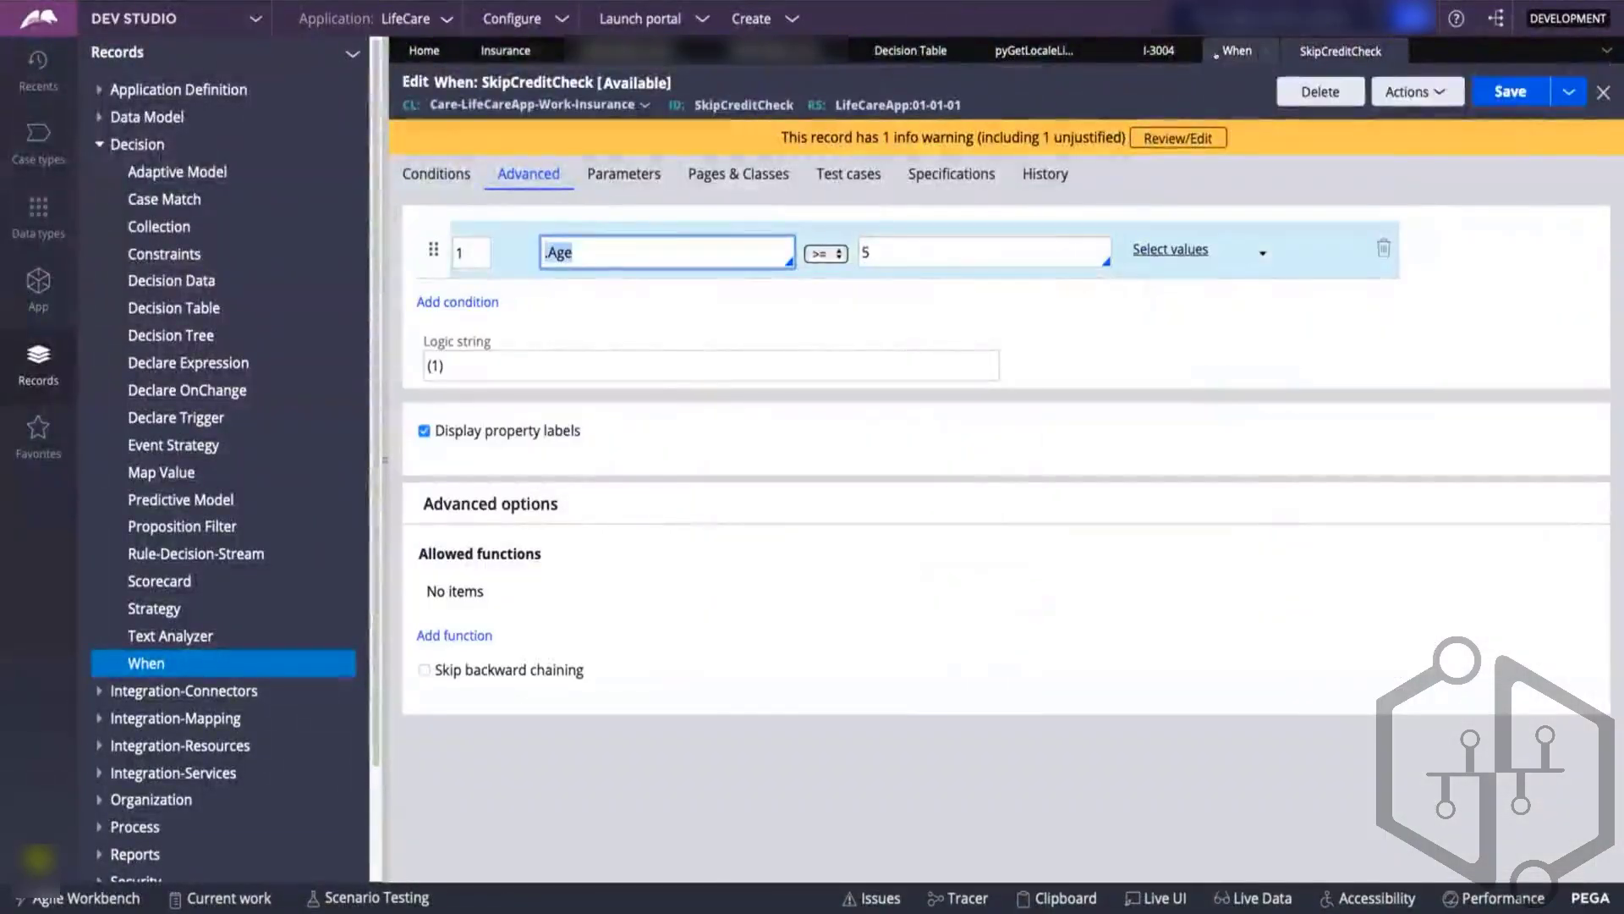
{"action": "left_click", "coordinate": [466, 52]}
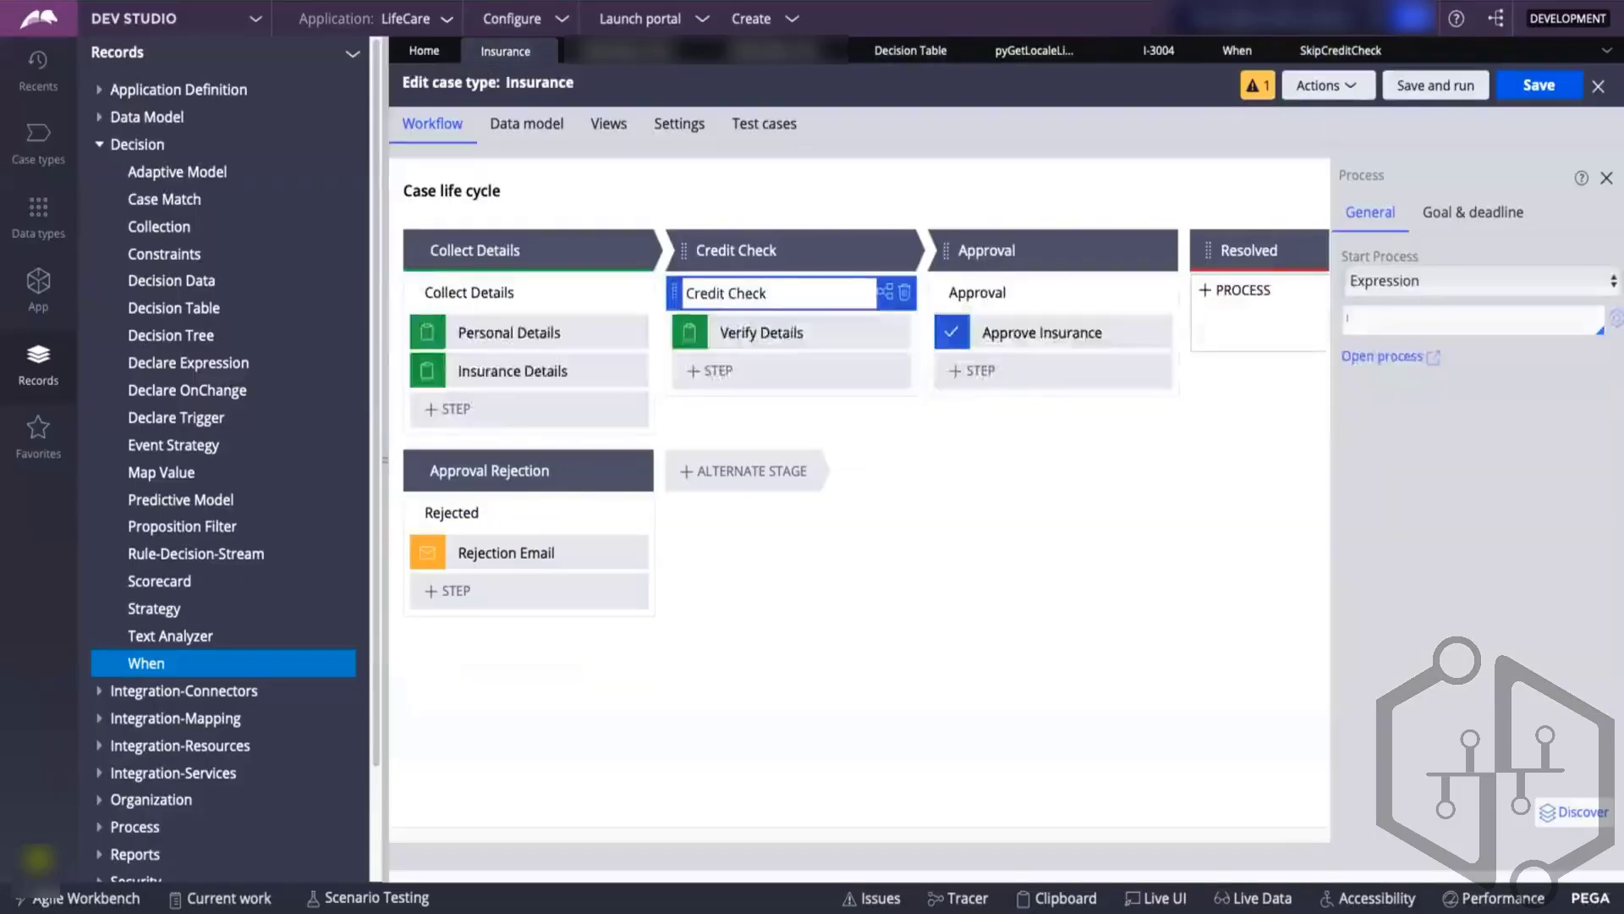
{"action": "left_click", "coordinate": [1358, 317]}
{"action": "type", "text": ".age"}
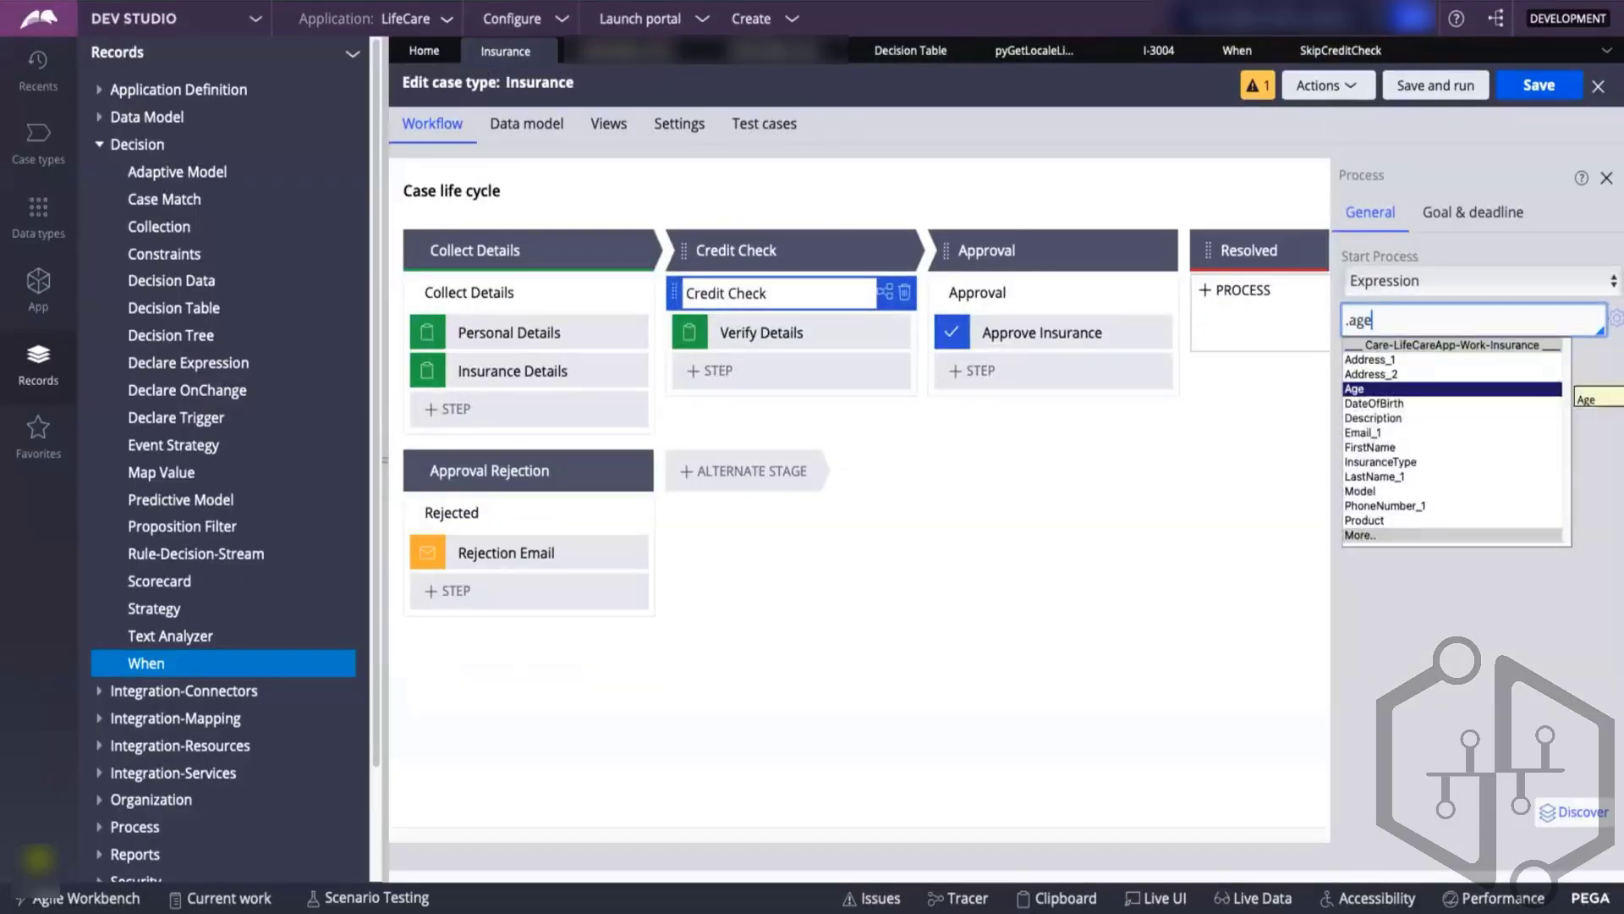
{"action": "key", "text": "Return"}
{"action": "type", "text": ">"}
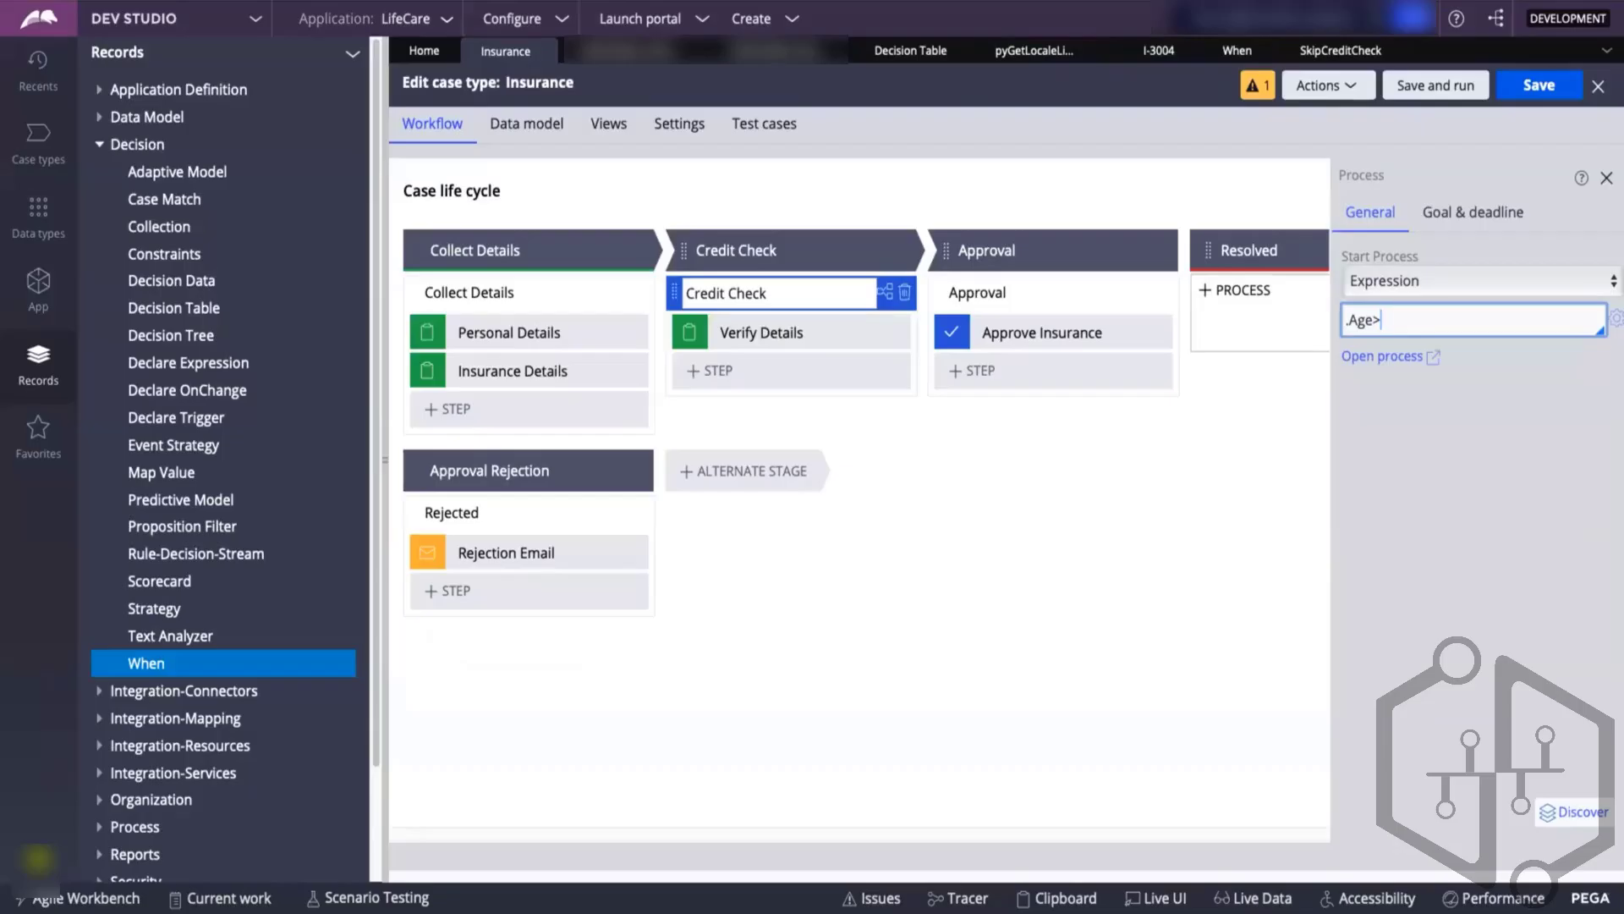
{"action": "type", "text": "\"5"}
{"action": "left_click", "coordinate": [1549, 85]}
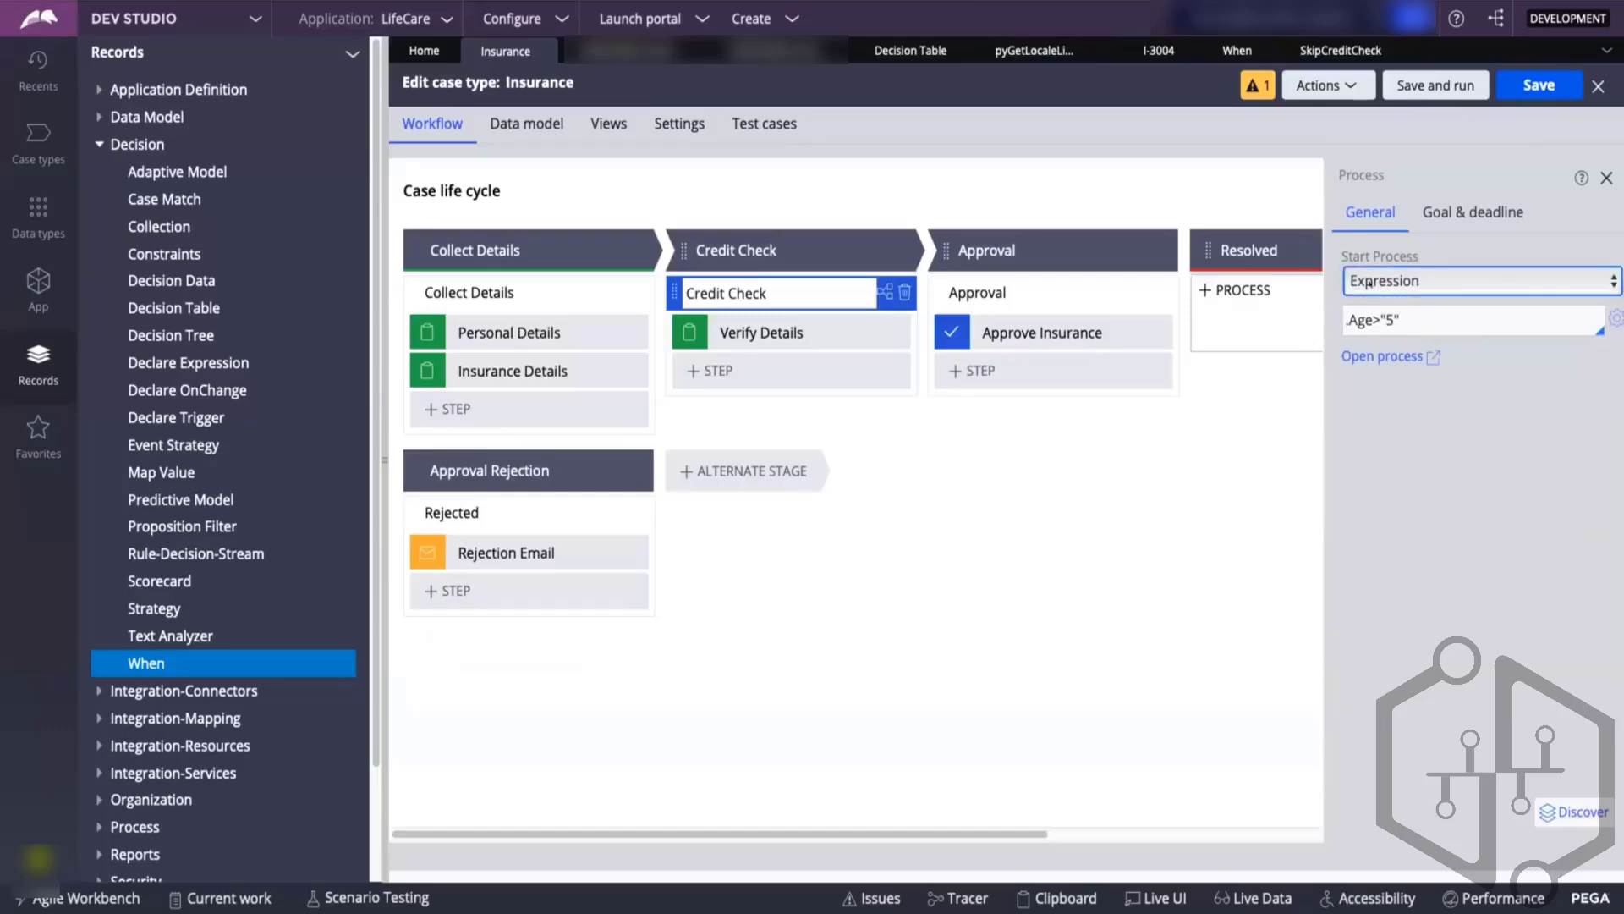
- Reopen the SkipCreditCheck When rule and add two blank condition rows below its Age condition
{"action": "left_click", "coordinate": [1233, 48]}
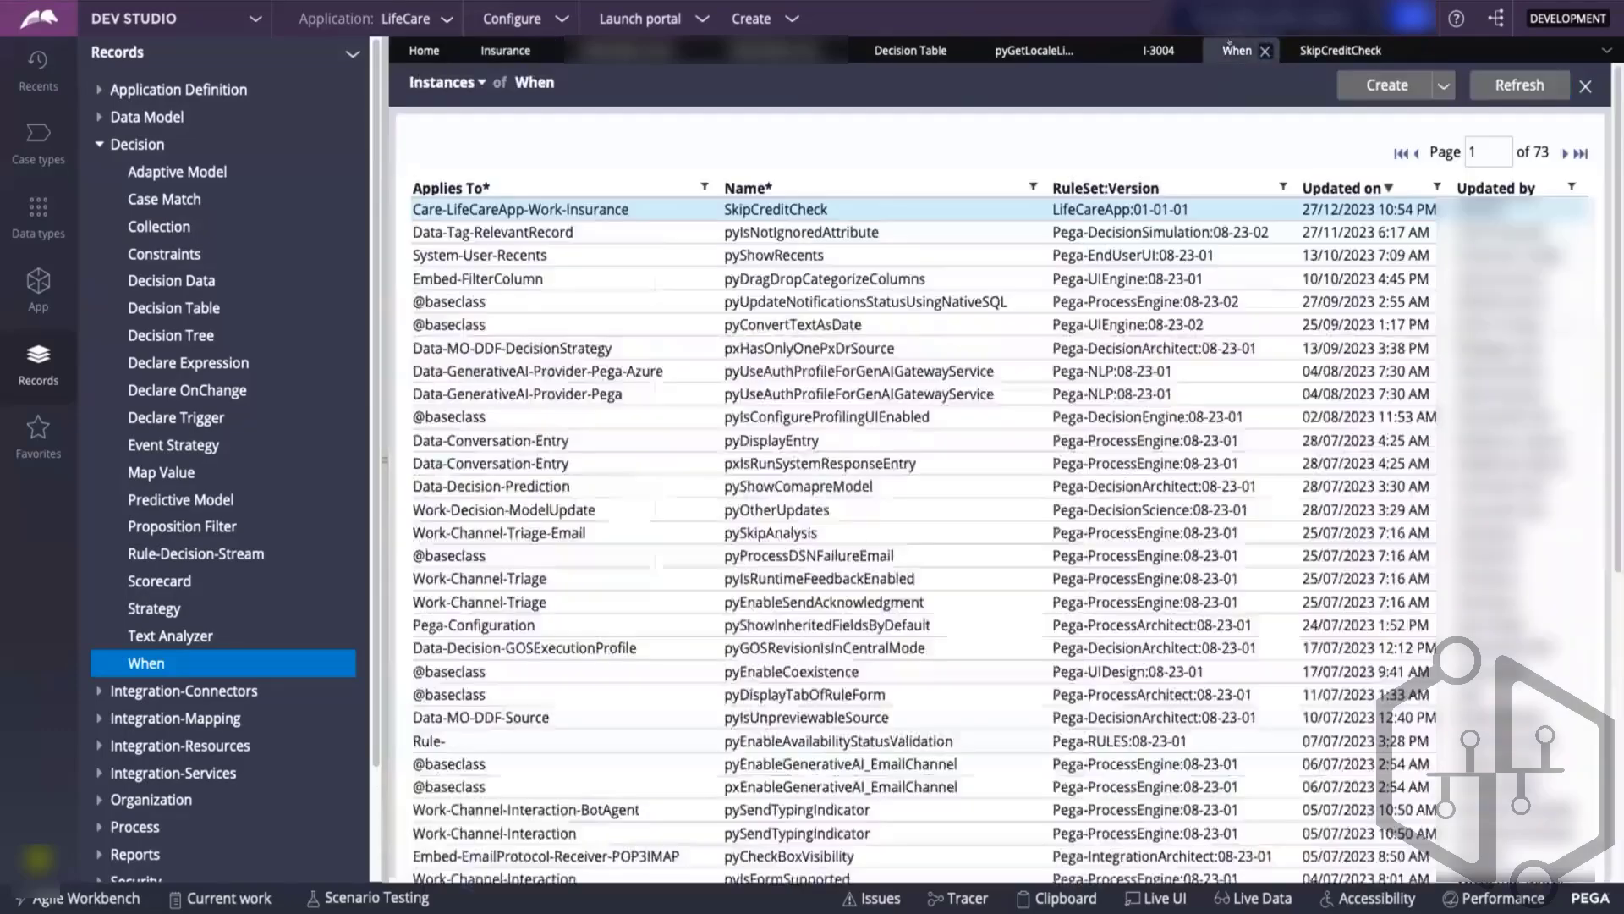
{"action": "left_click", "coordinate": [741, 205]}
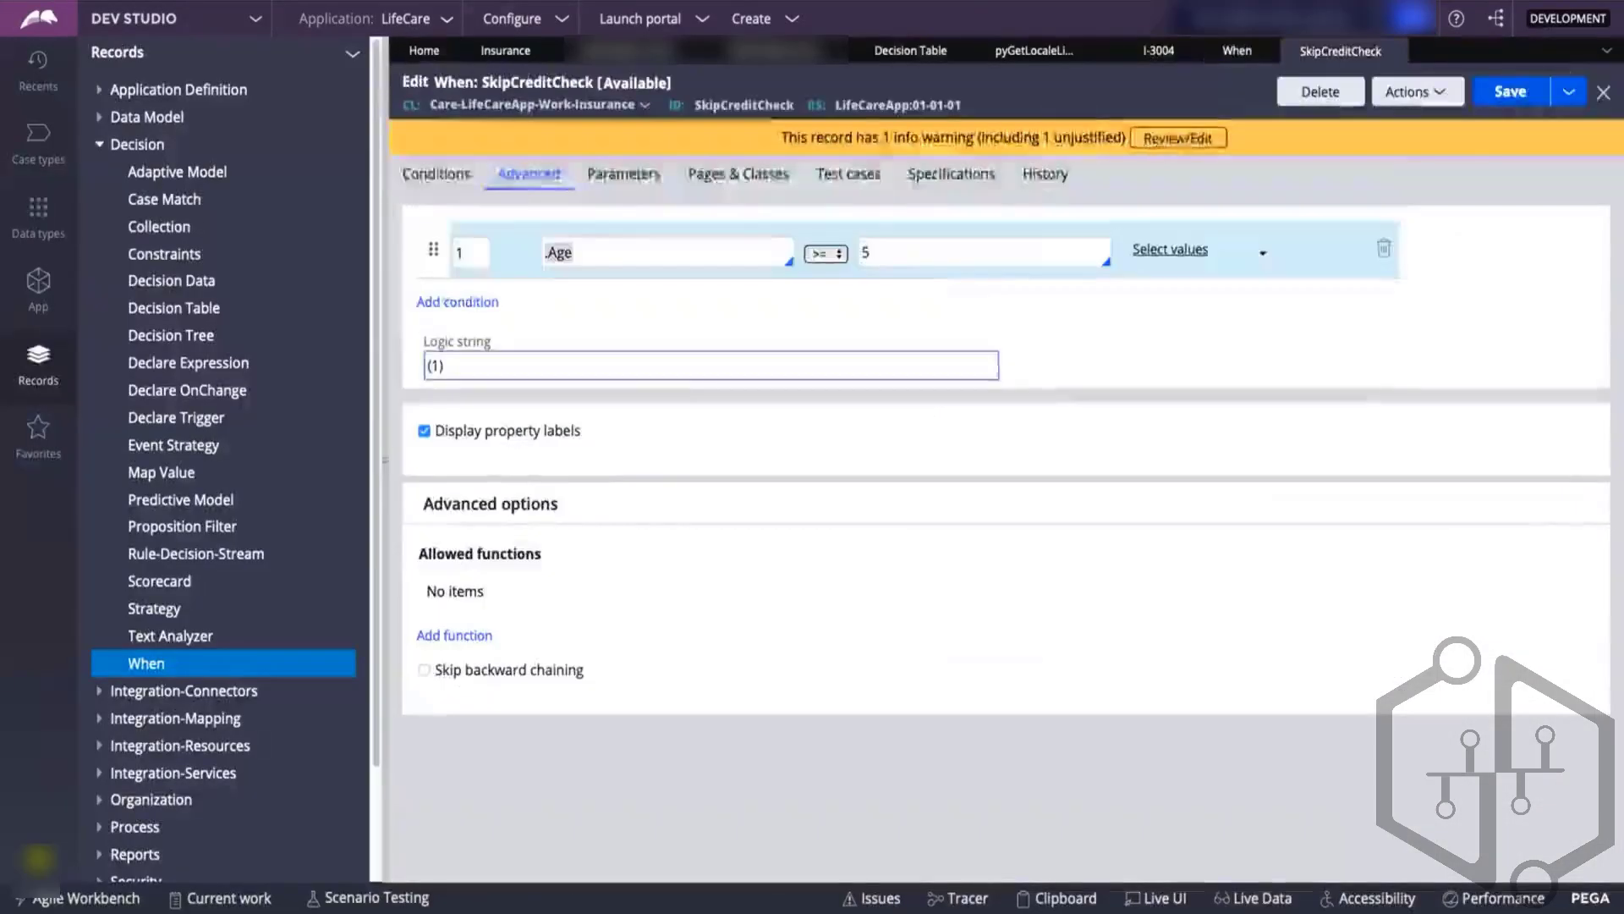
{"action": "left_click", "coordinate": [458, 302]}
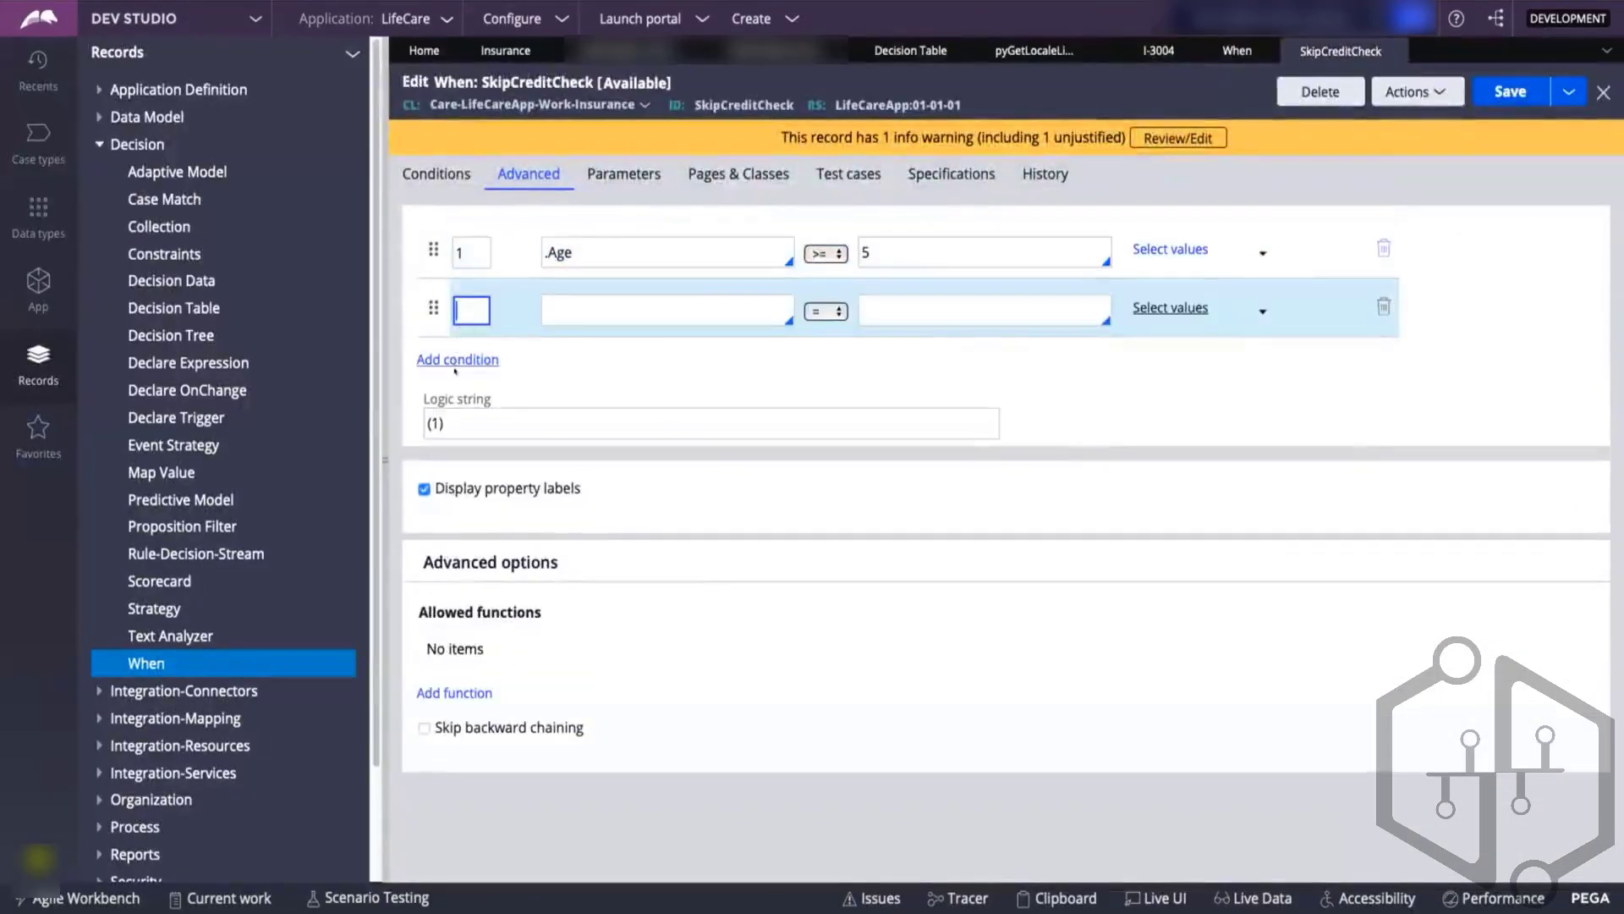
{"action": "left_click", "coordinate": [455, 359]}
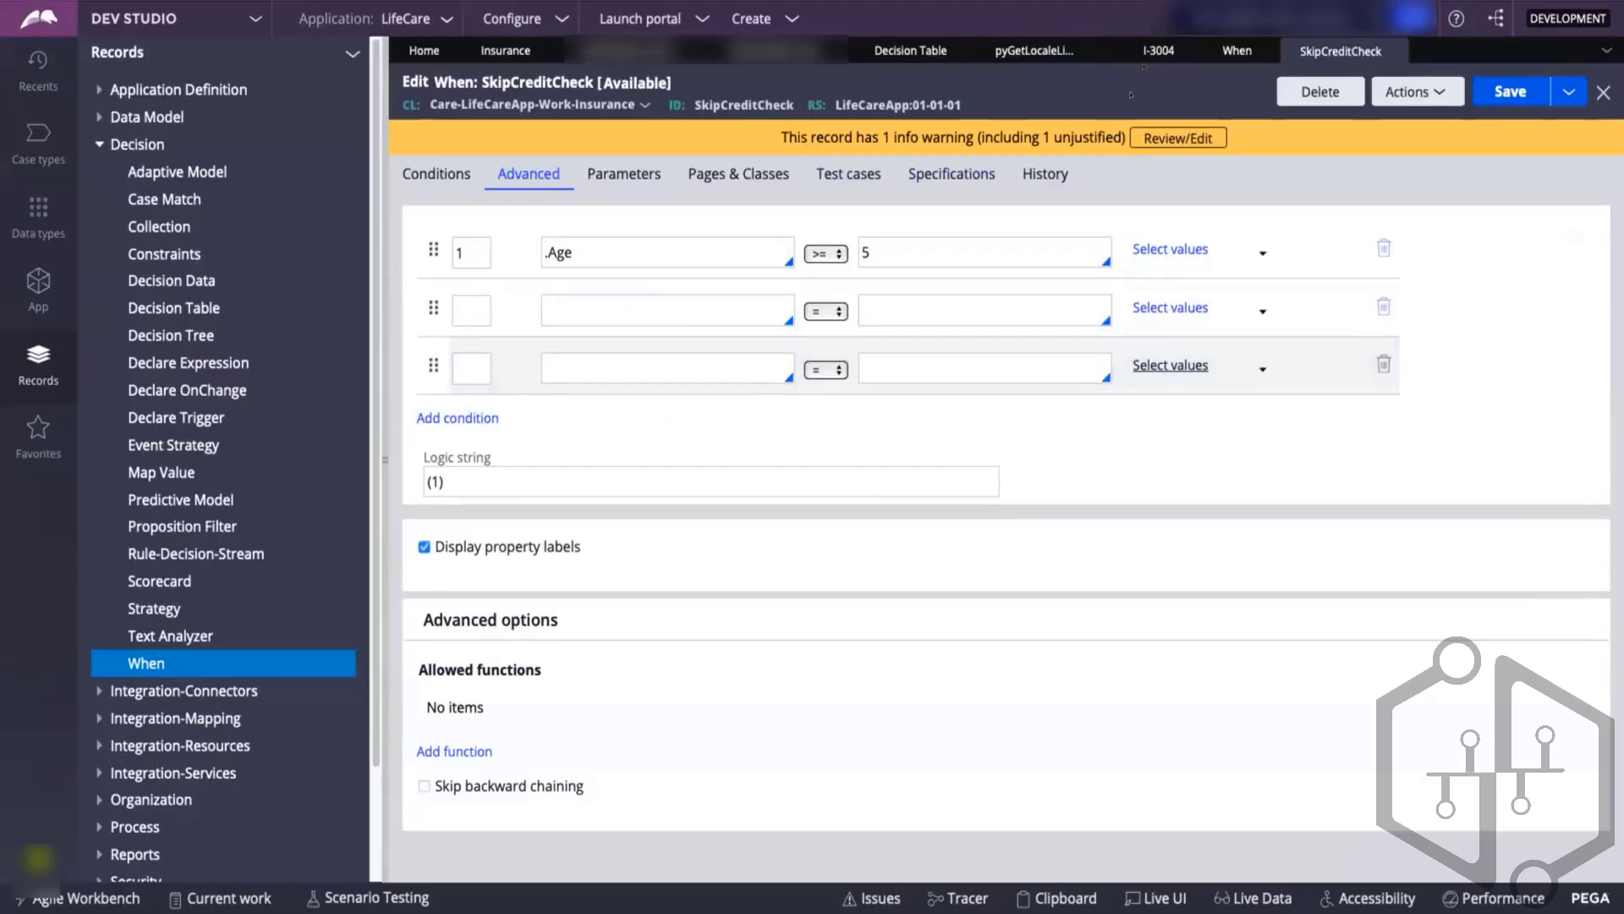
- Review the Credit Check process's start expression, save the Insurance case type, and run it to start a third test case
{"action": "left_click", "coordinate": [505, 50]}
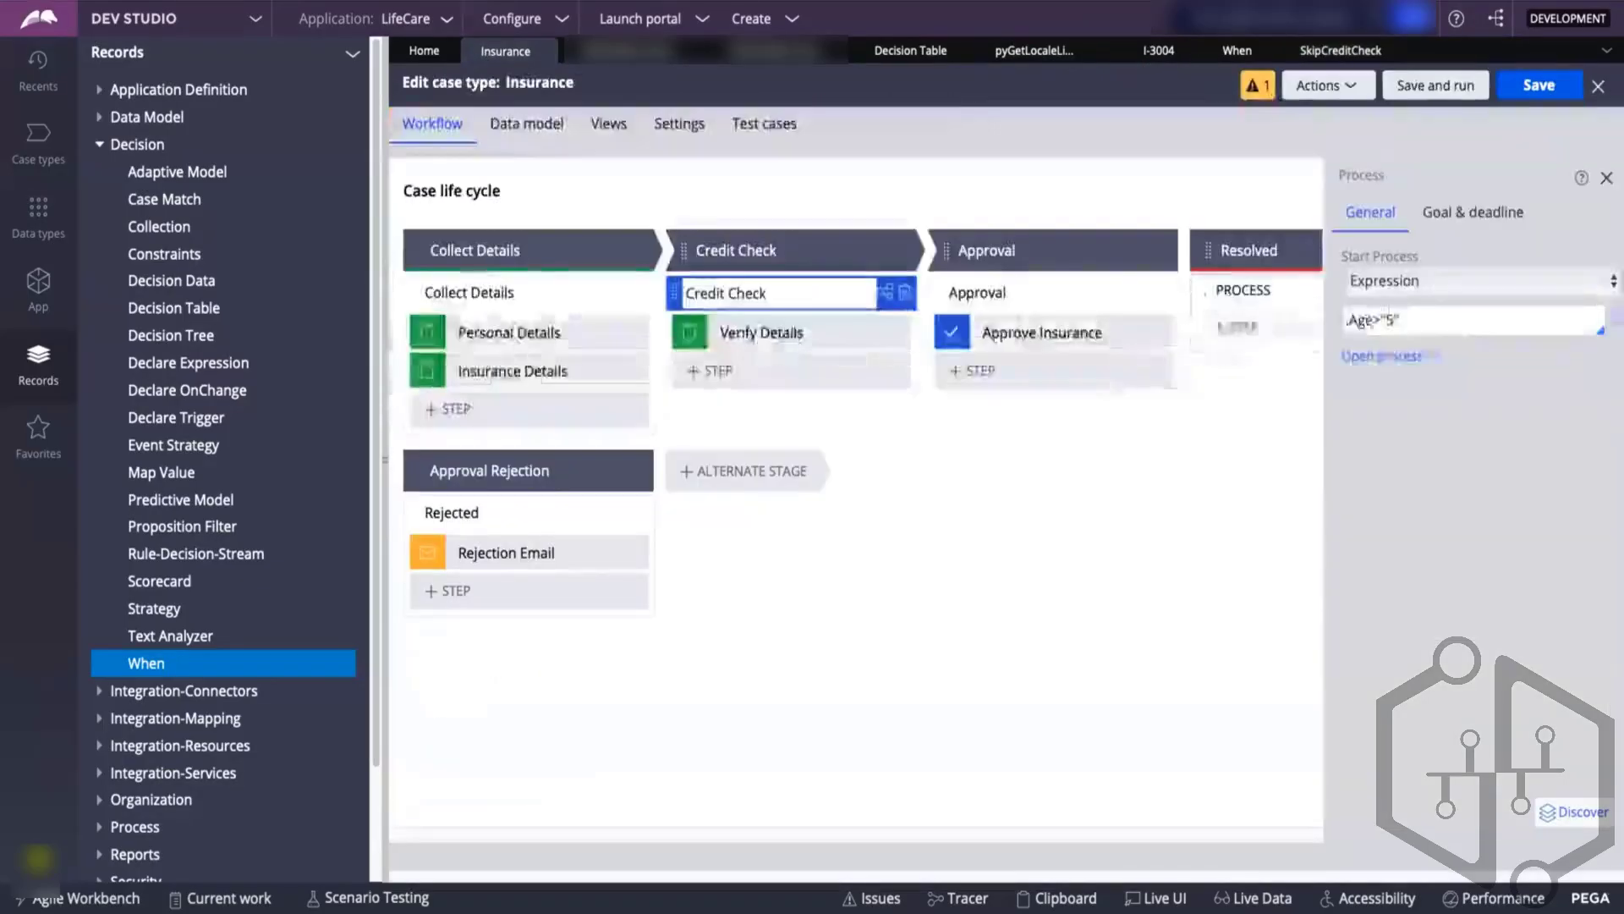
{"action": "left_click", "coordinate": [1409, 313]}
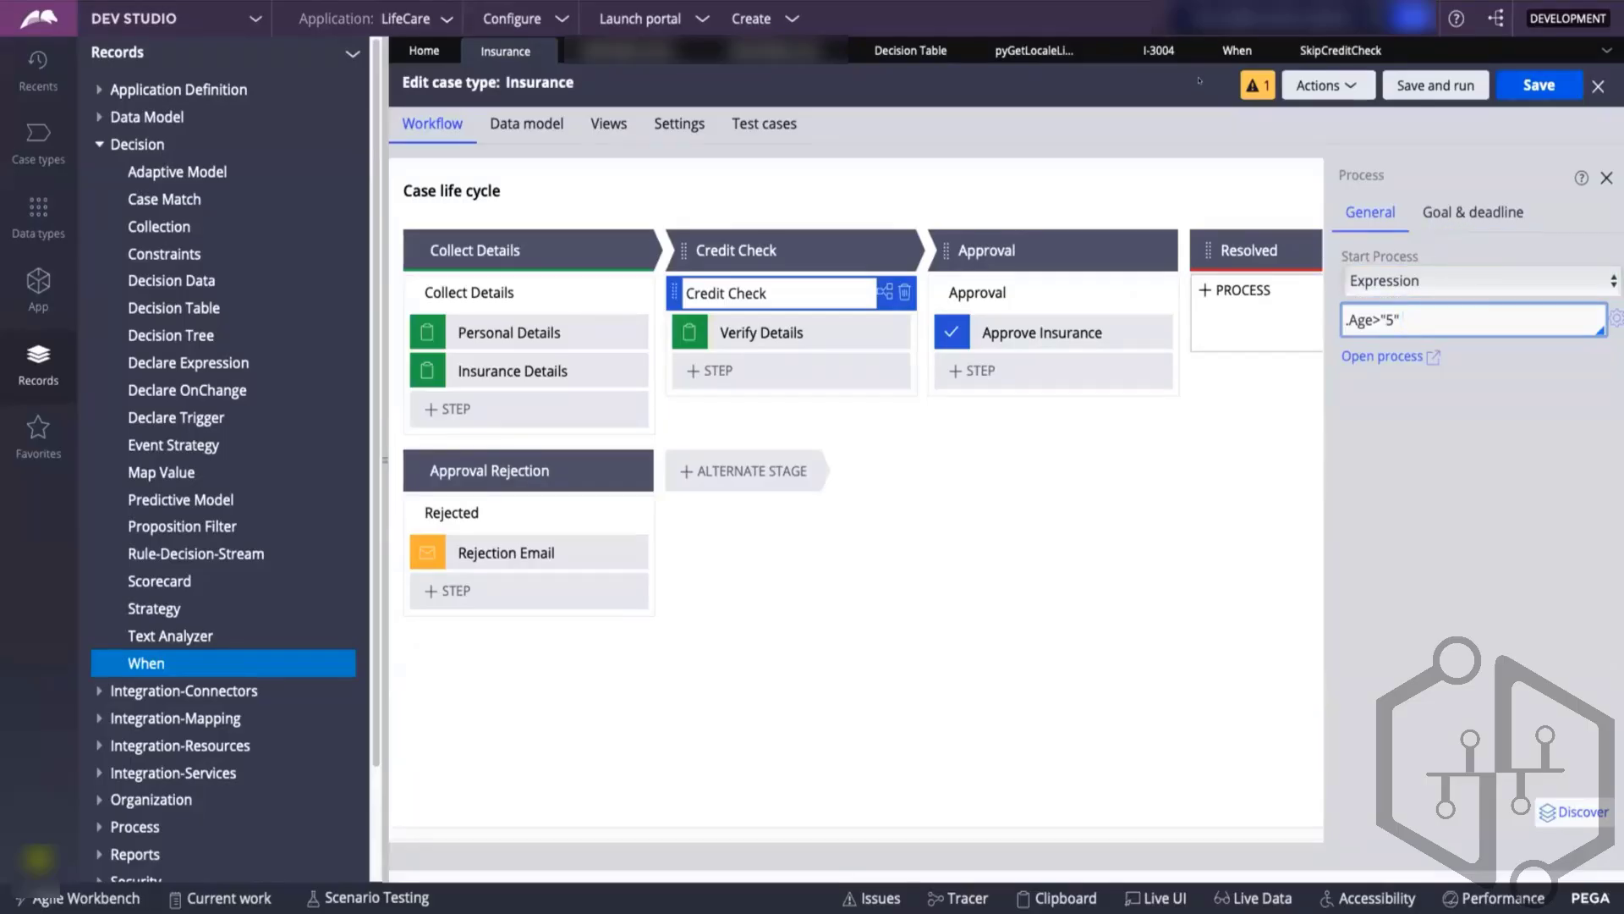
{"action": "left_click", "coordinate": [1212, 52]}
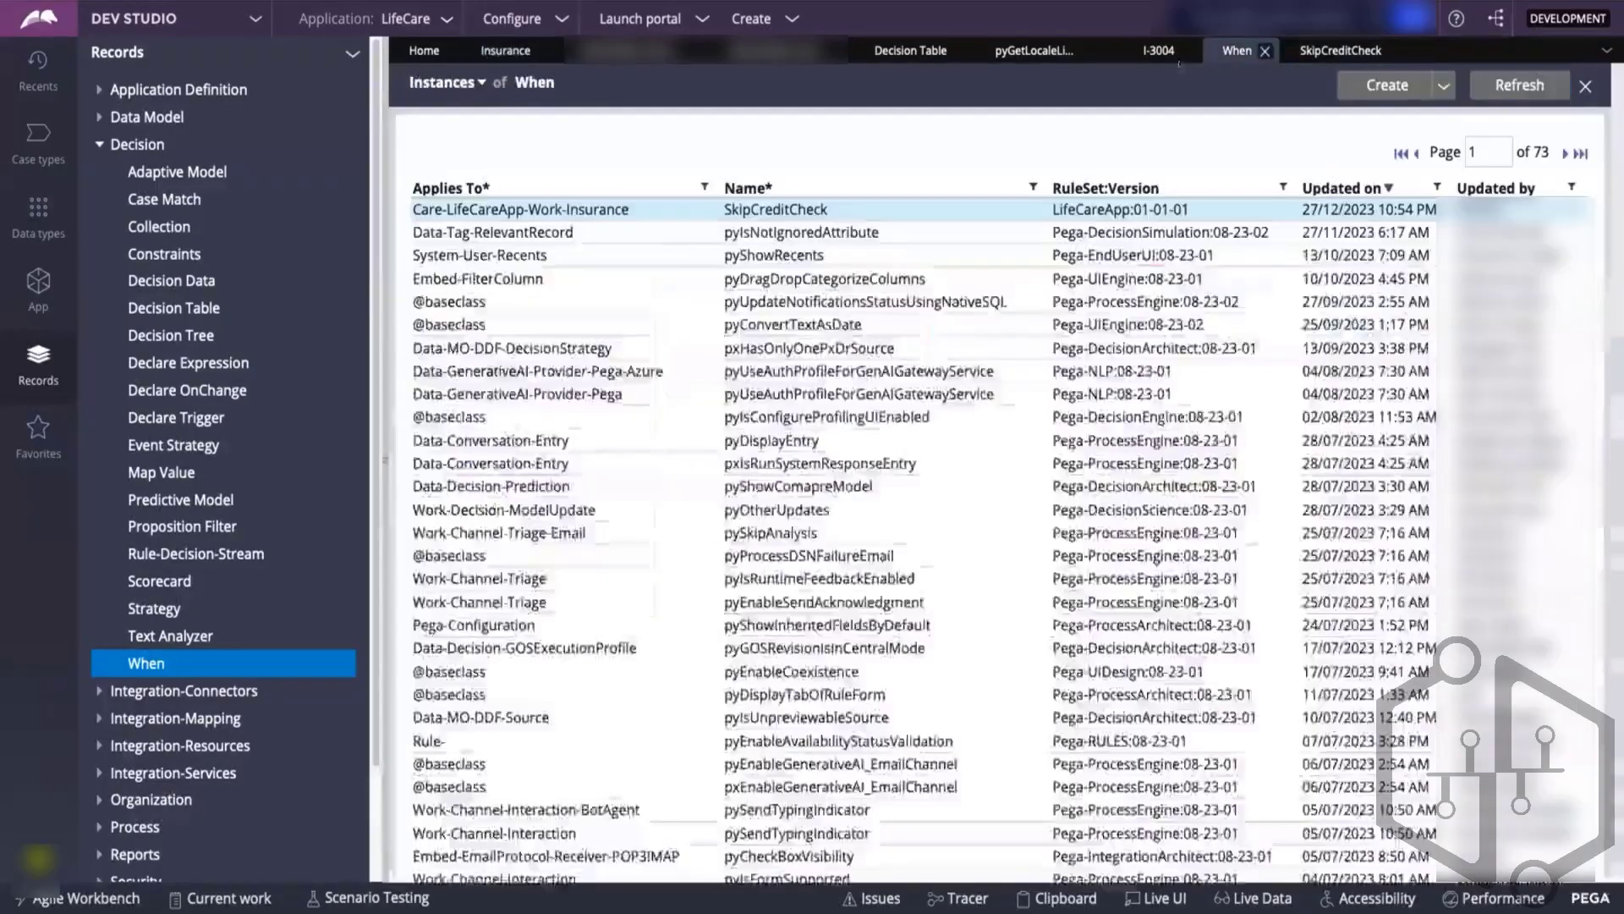
{"action": "left_click", "coordinate": [508, 52]}
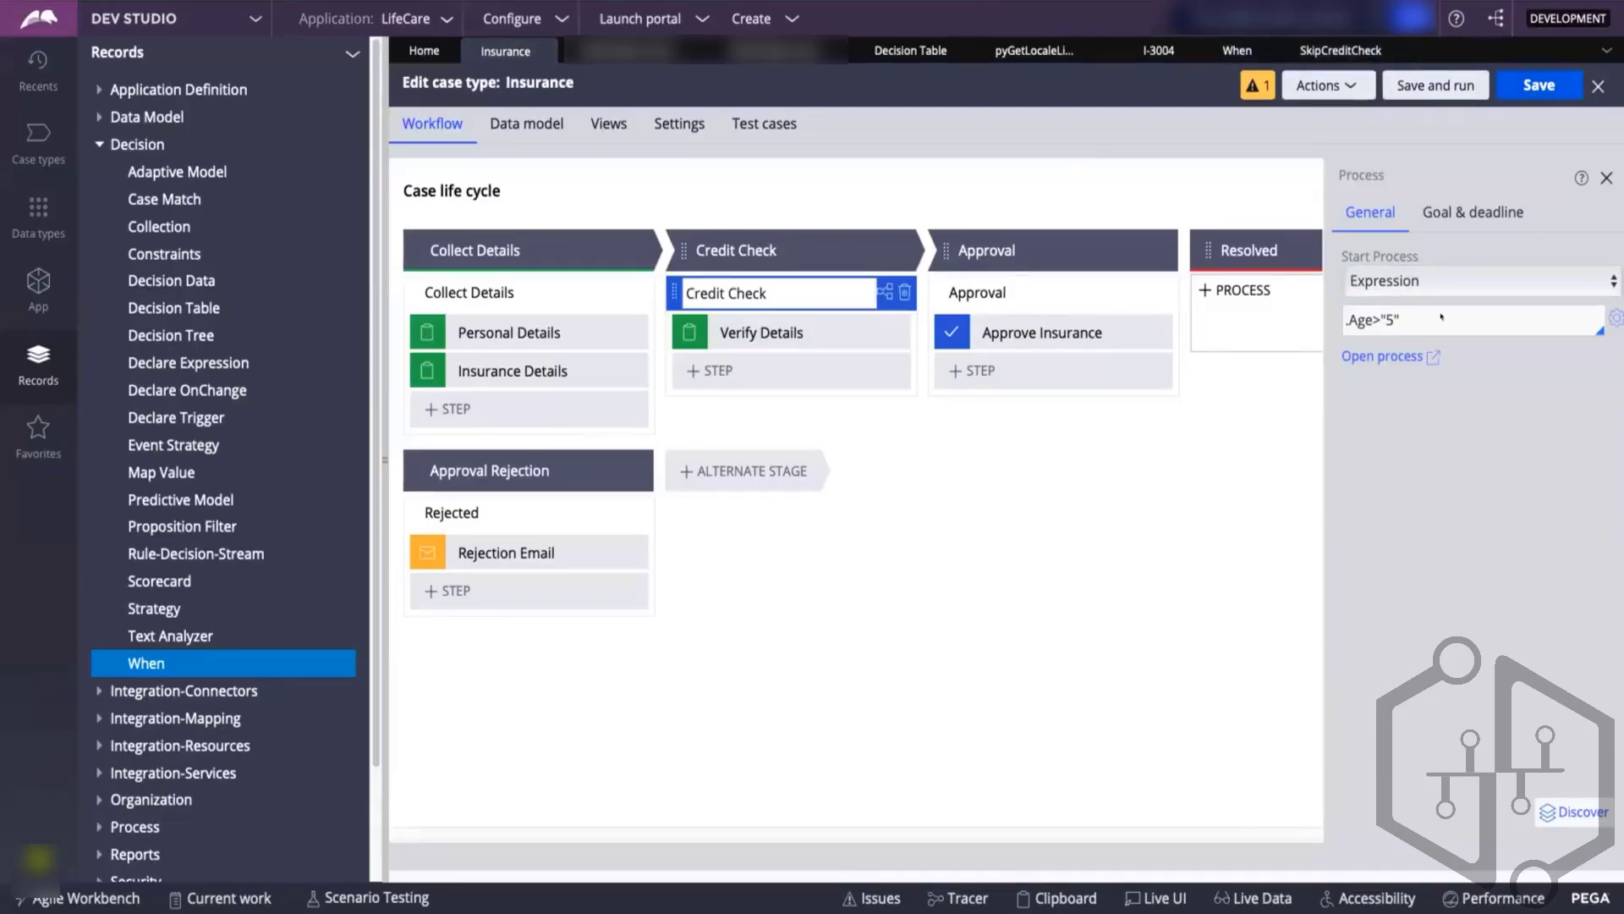
{"action": "left_click", "coordinate": [1514, 85]}
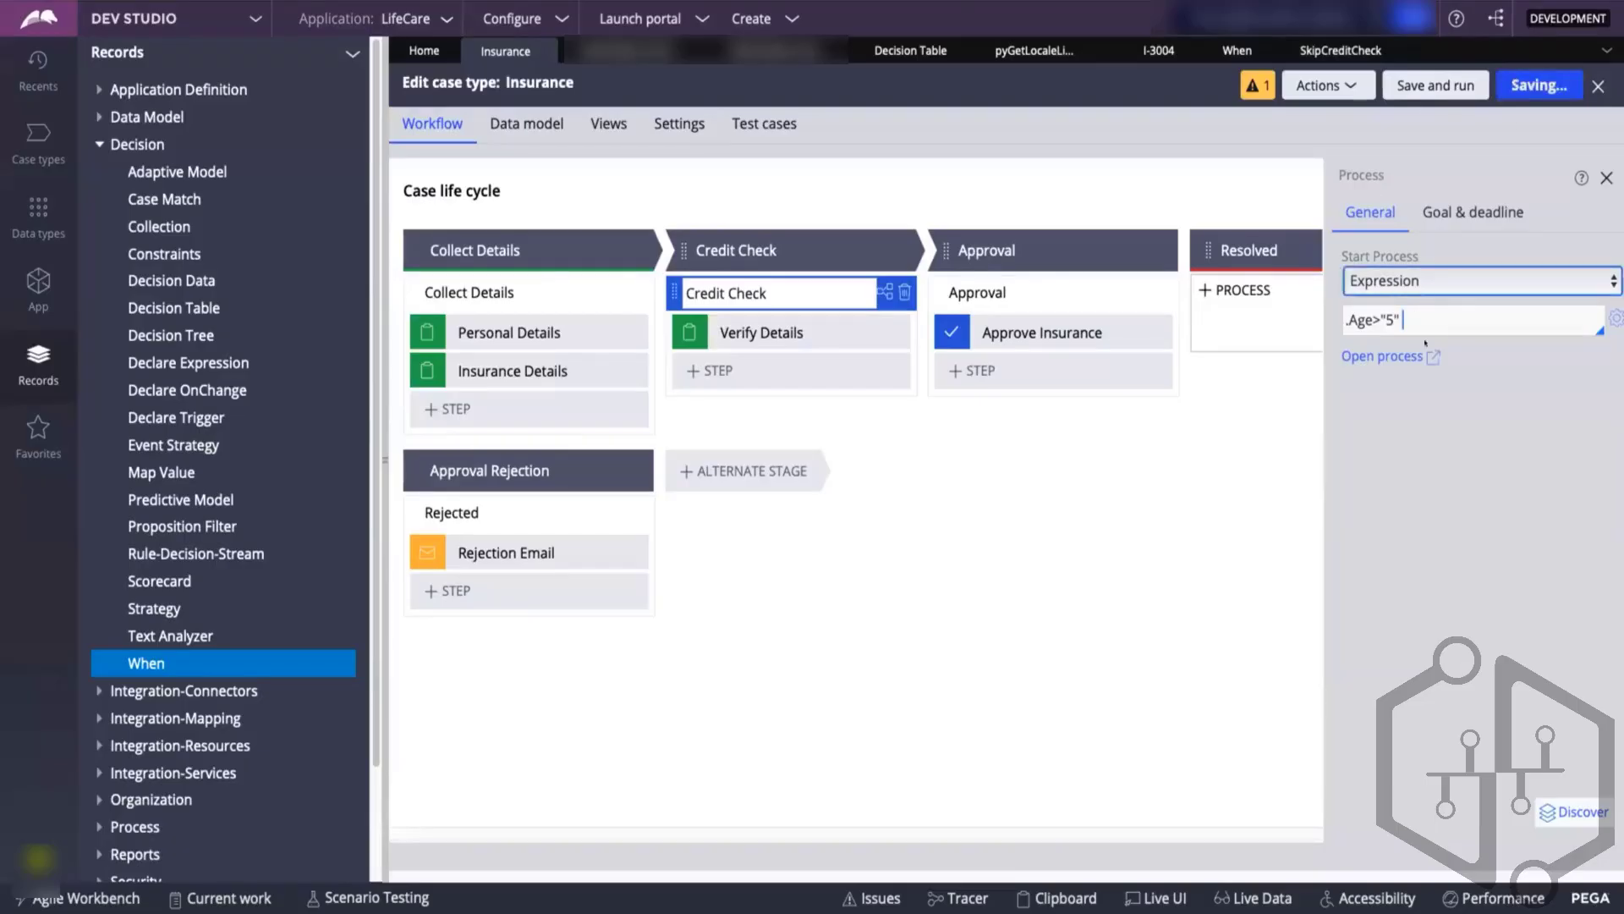
{"action": "left_click", "coordinate": [1414, 86]}
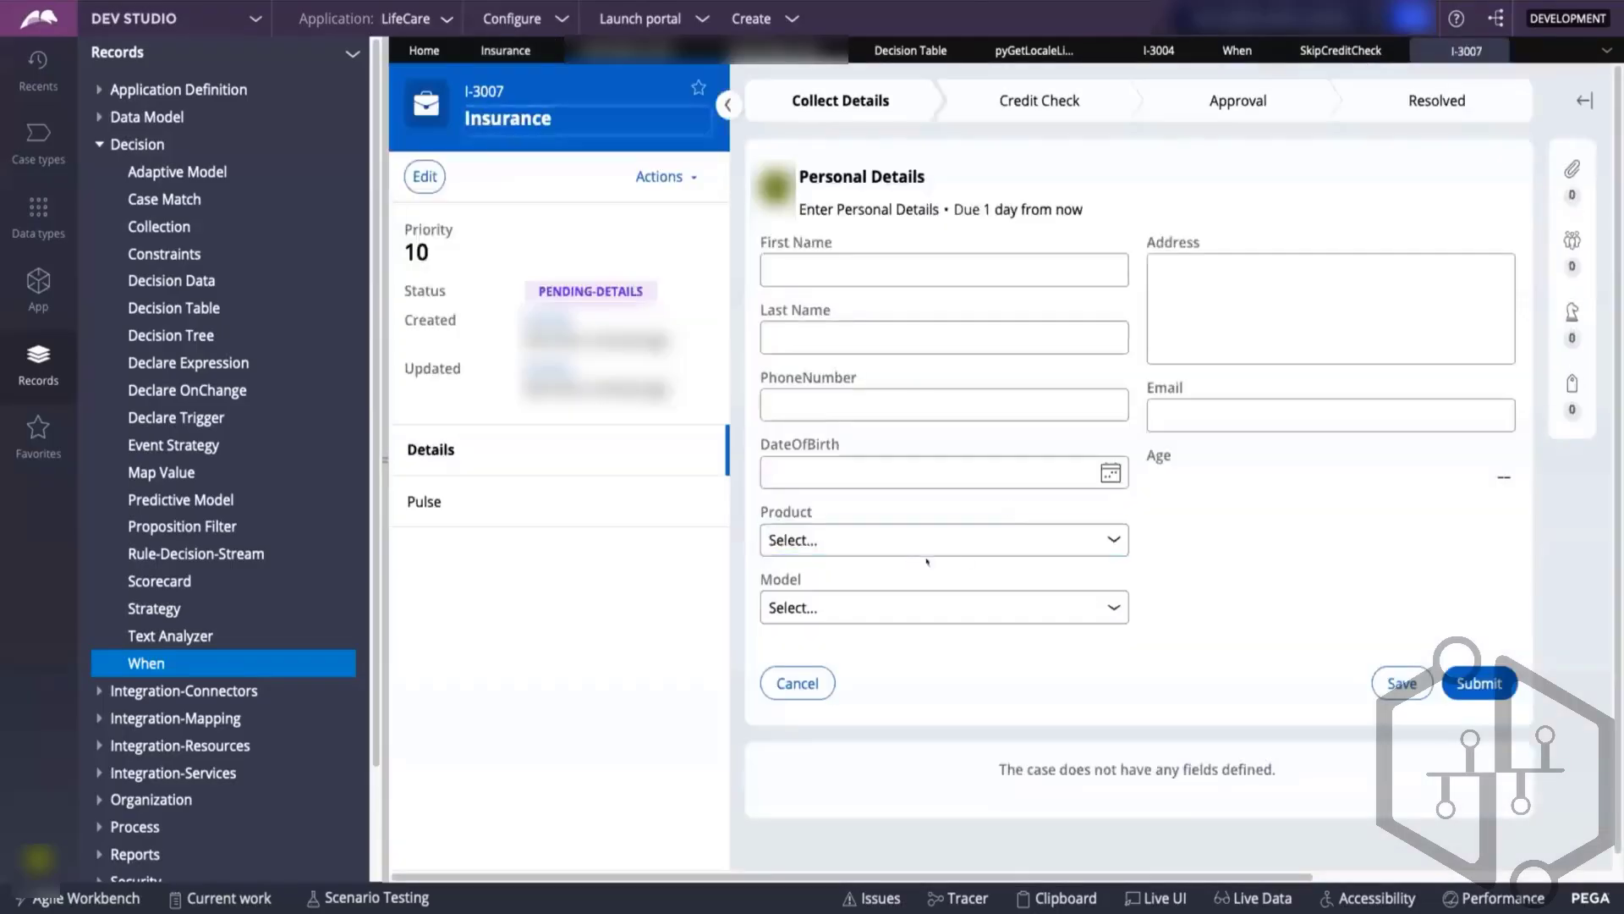
- Pick the applicant's date of birth in the third test case, submit its collected details, and close the case
{"action": "left_click", "coordinate": [1087, 475]}
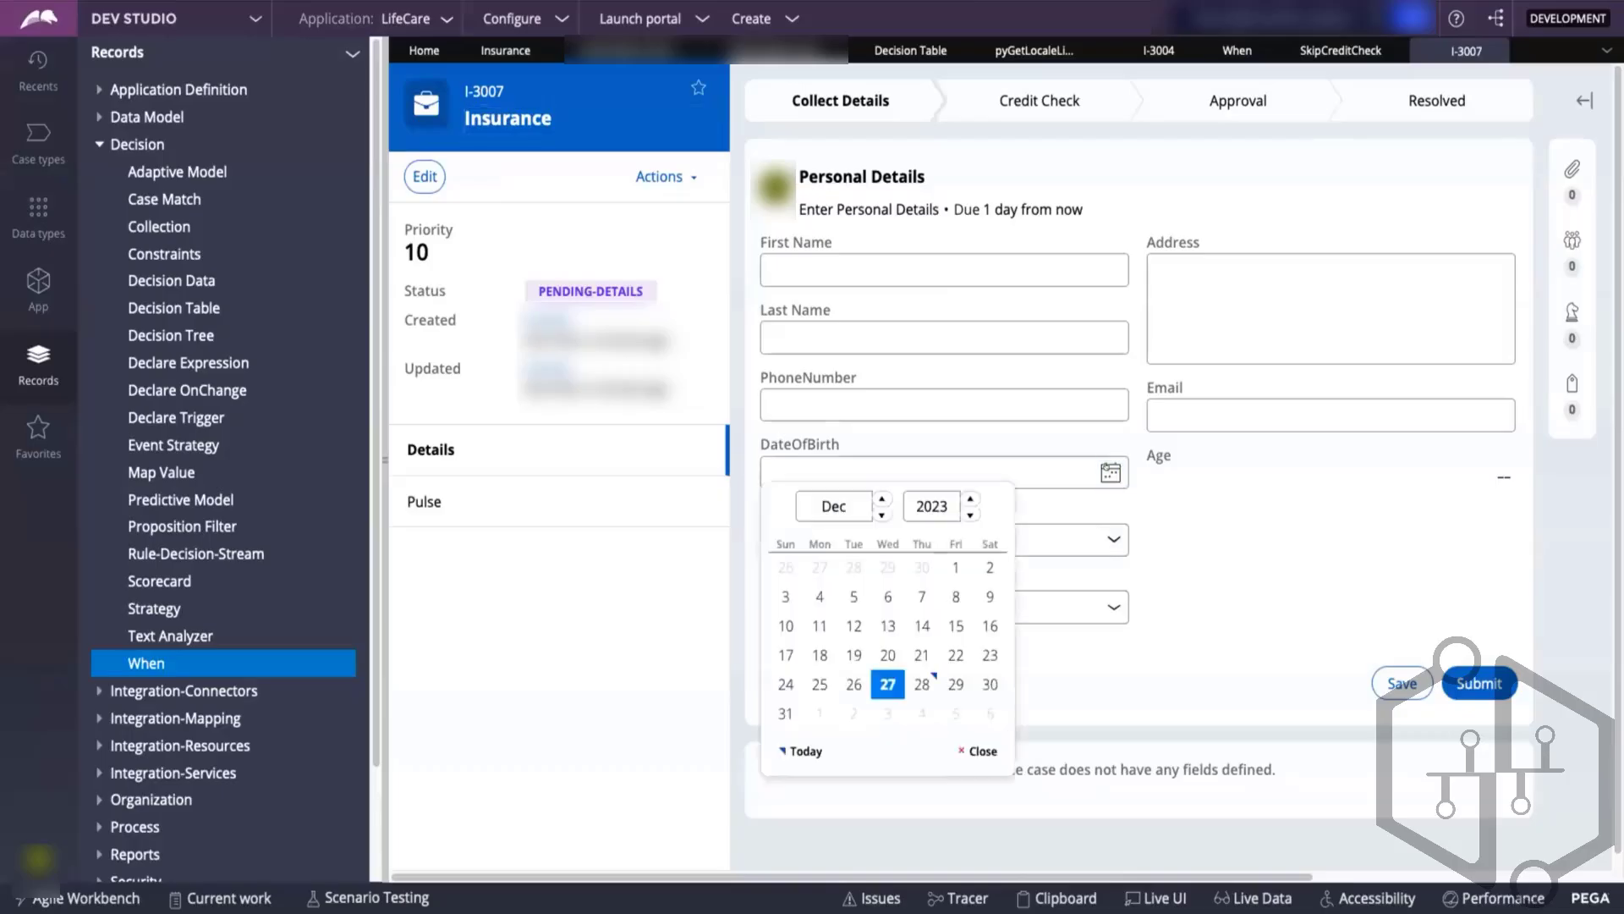
{"action": "left_click", "coordinate": [971, 515]}
{"action": "left_click", "coordinate": [970, 514]}
{"action": "left_click", "coordinate": [971, 515]}
{"action": "left_click", "coordinate": [970, 515]}
{"action": "left_click", "coordinate": [970, 514]}
{"action": "left_click", "coordinate": [970, 514]}
{"action": "double_click", "coordinate": [970, 515]}
{"action": "left_click", "coordinate": [970, 514]}
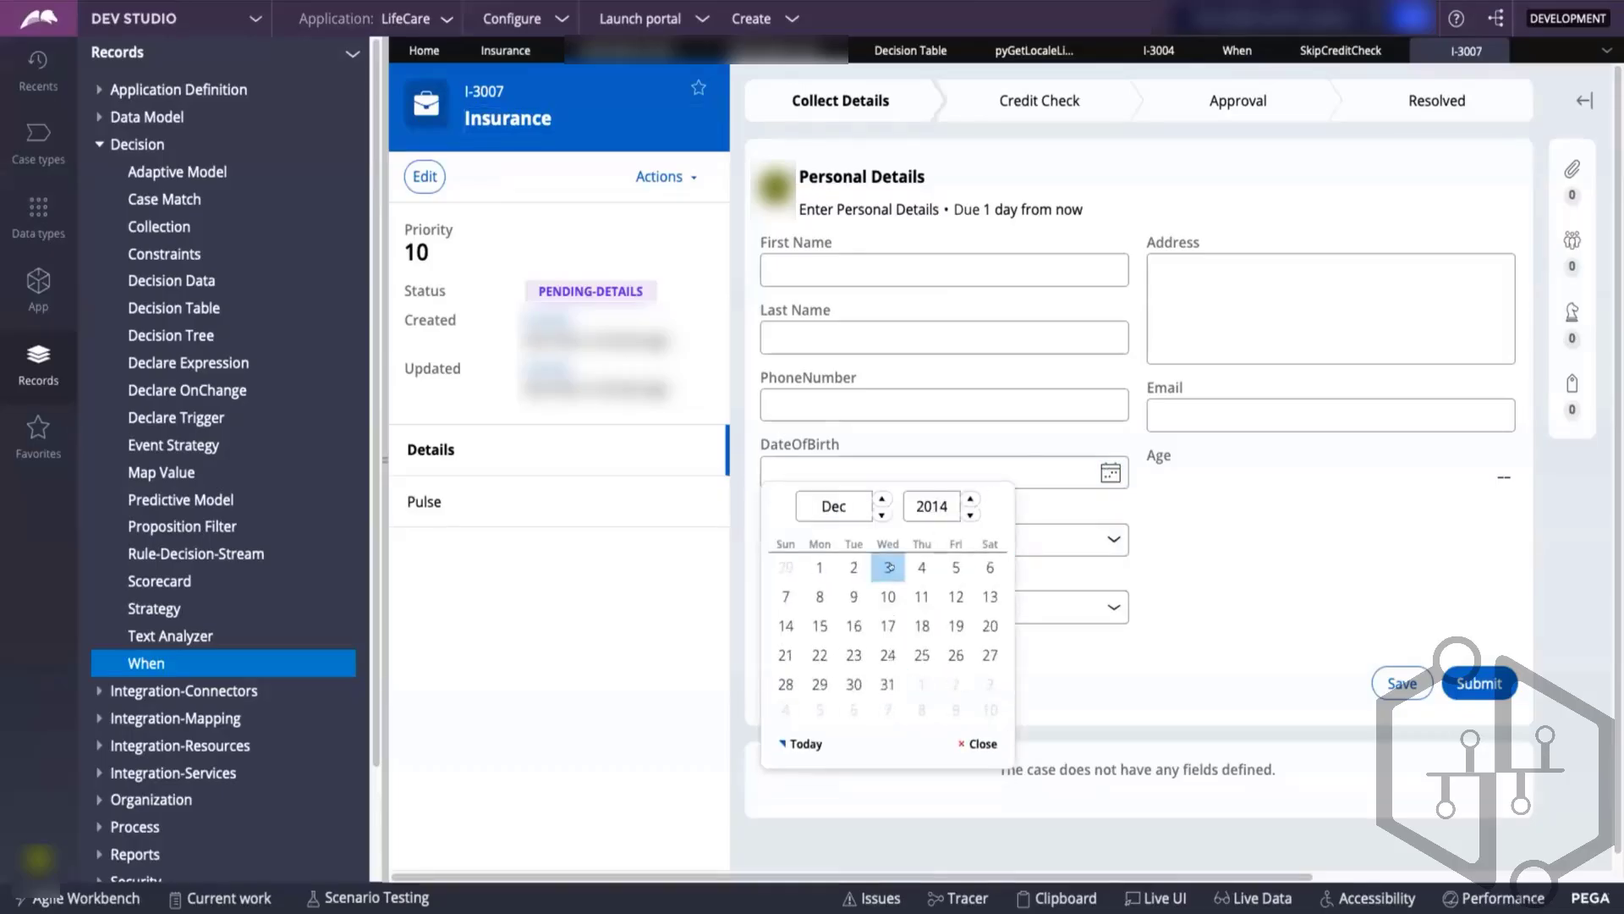
{"action": "left_click", "coordinate": [921, 567]}
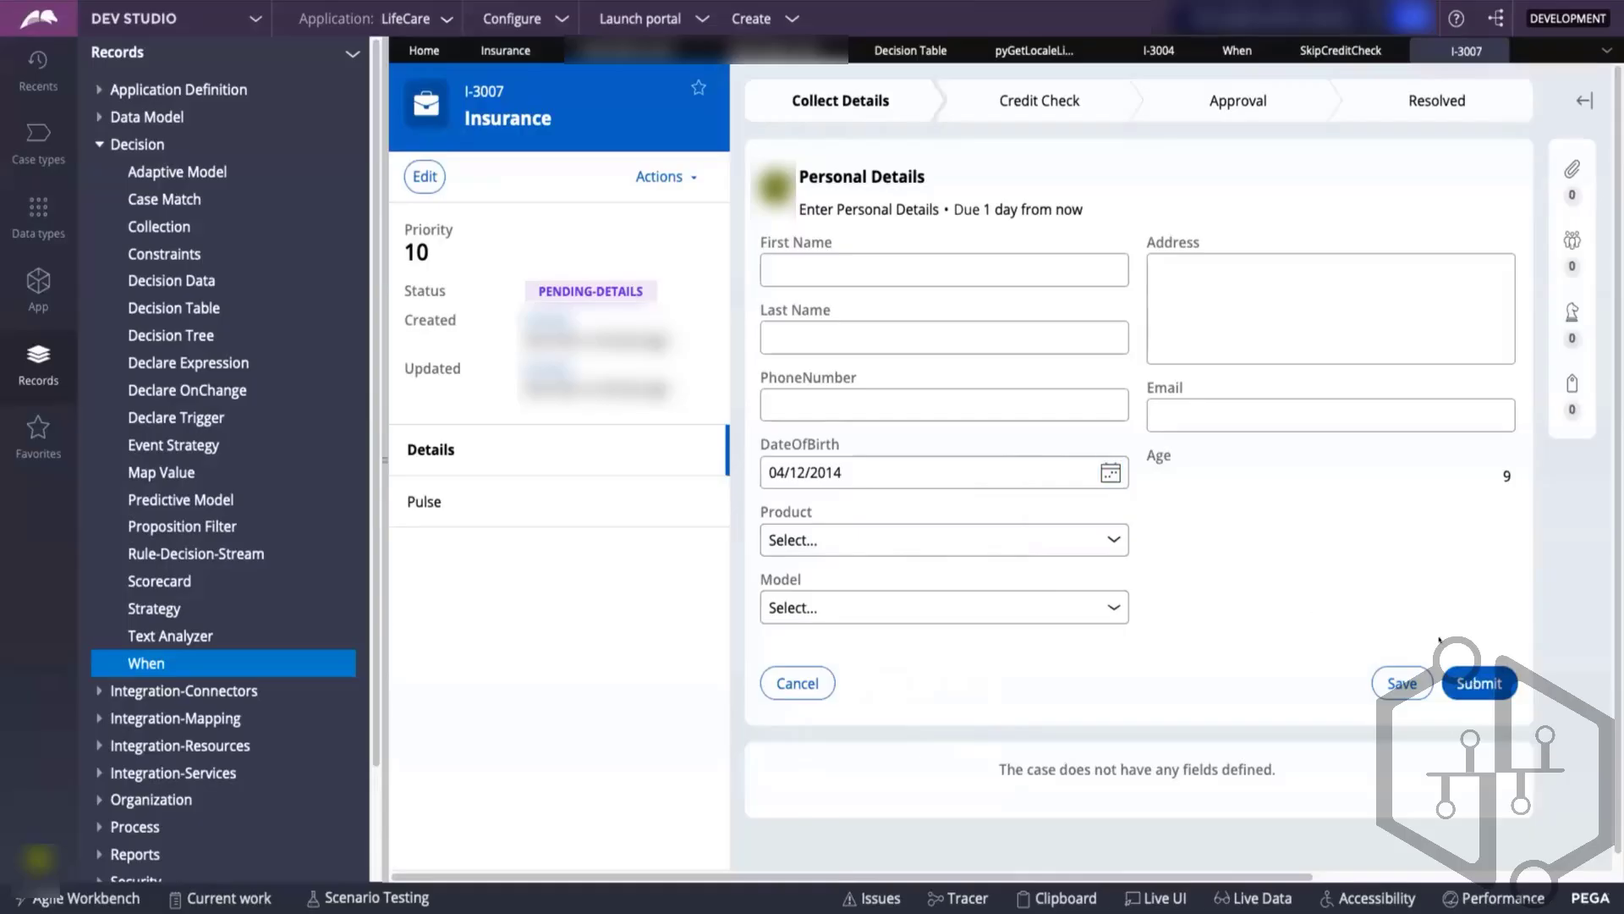
{"action": "left_click", "coordinate": [1477, 682]}
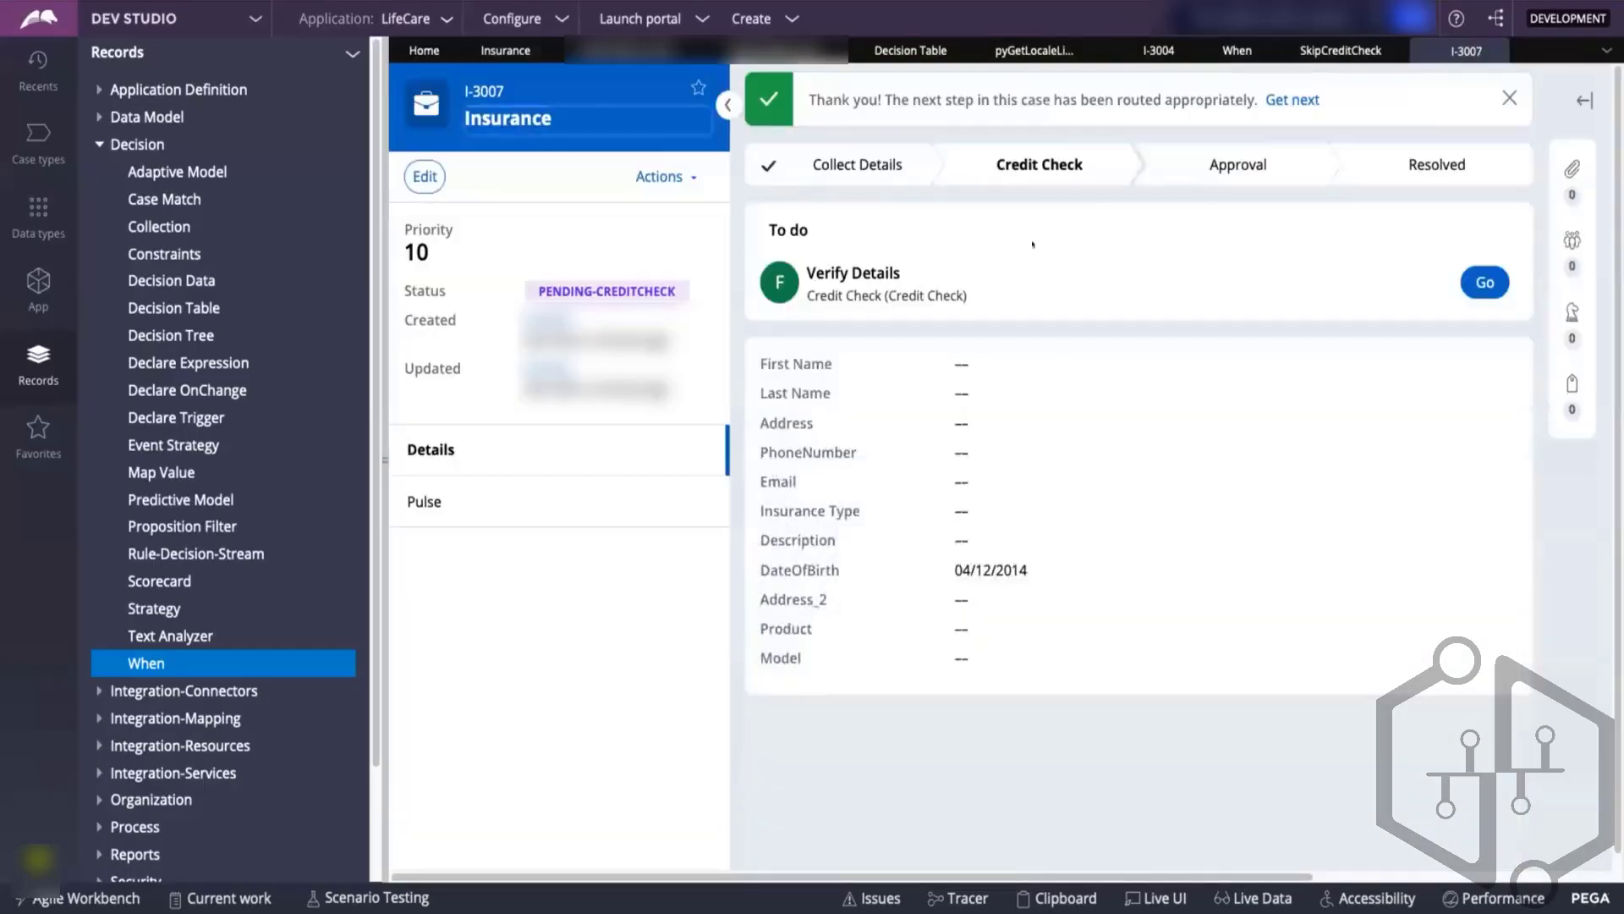
{"action": "left_click", "coordinate": [1487, 53]}
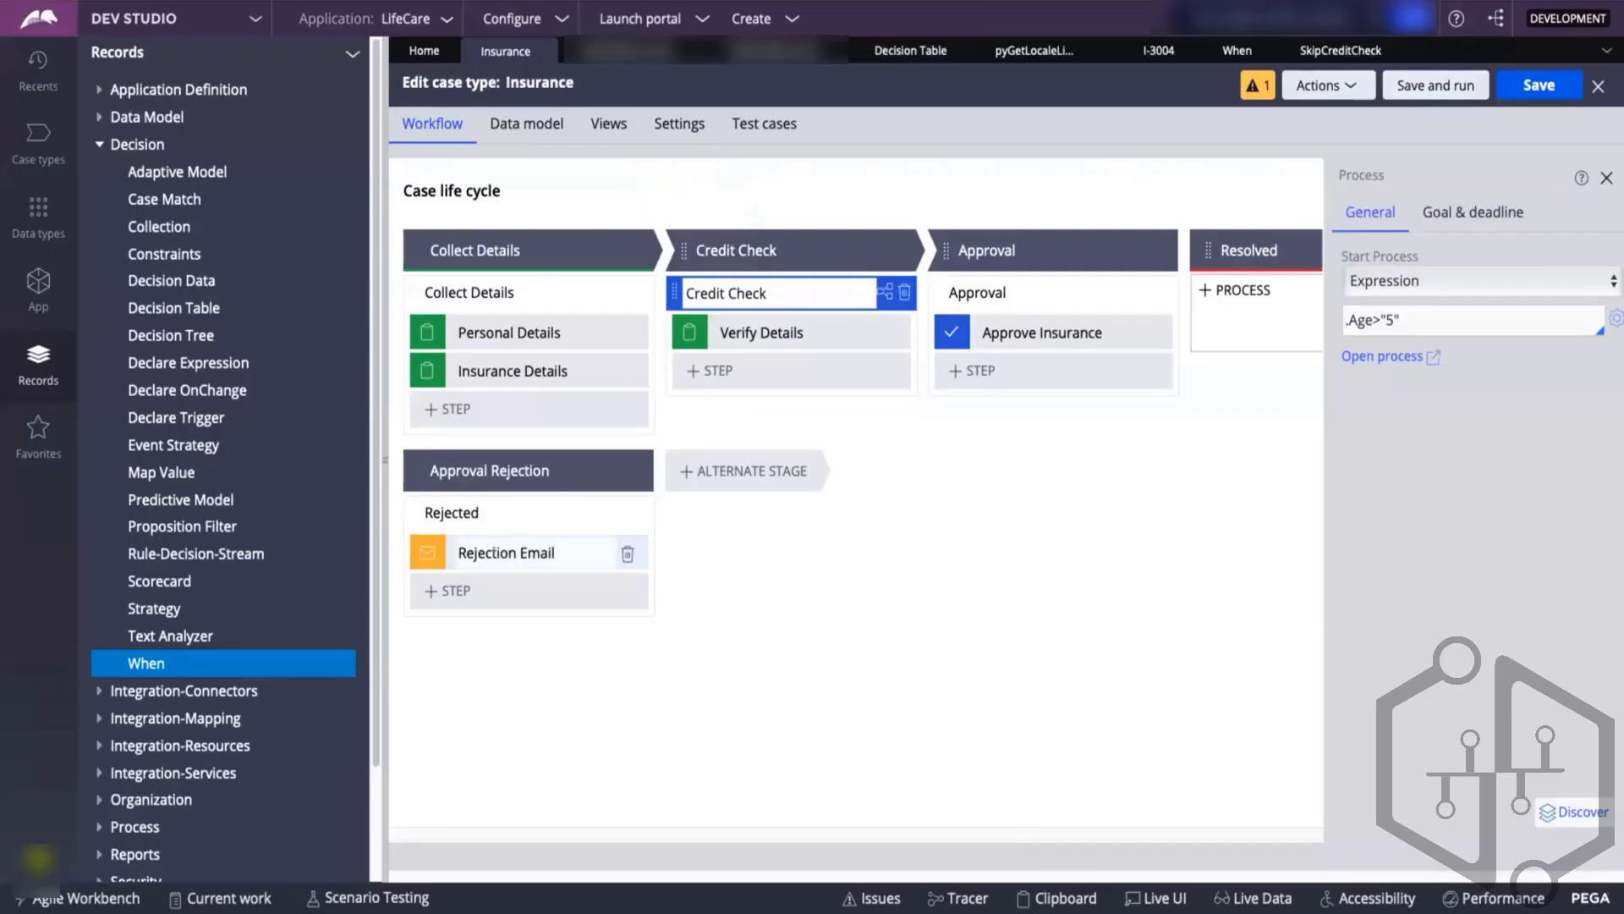
- Add a Send email automation step below Rejection Email in the Rejected process of the Approval Rejection stage
{"action": "left_click", "coordinate": [493, 553]}
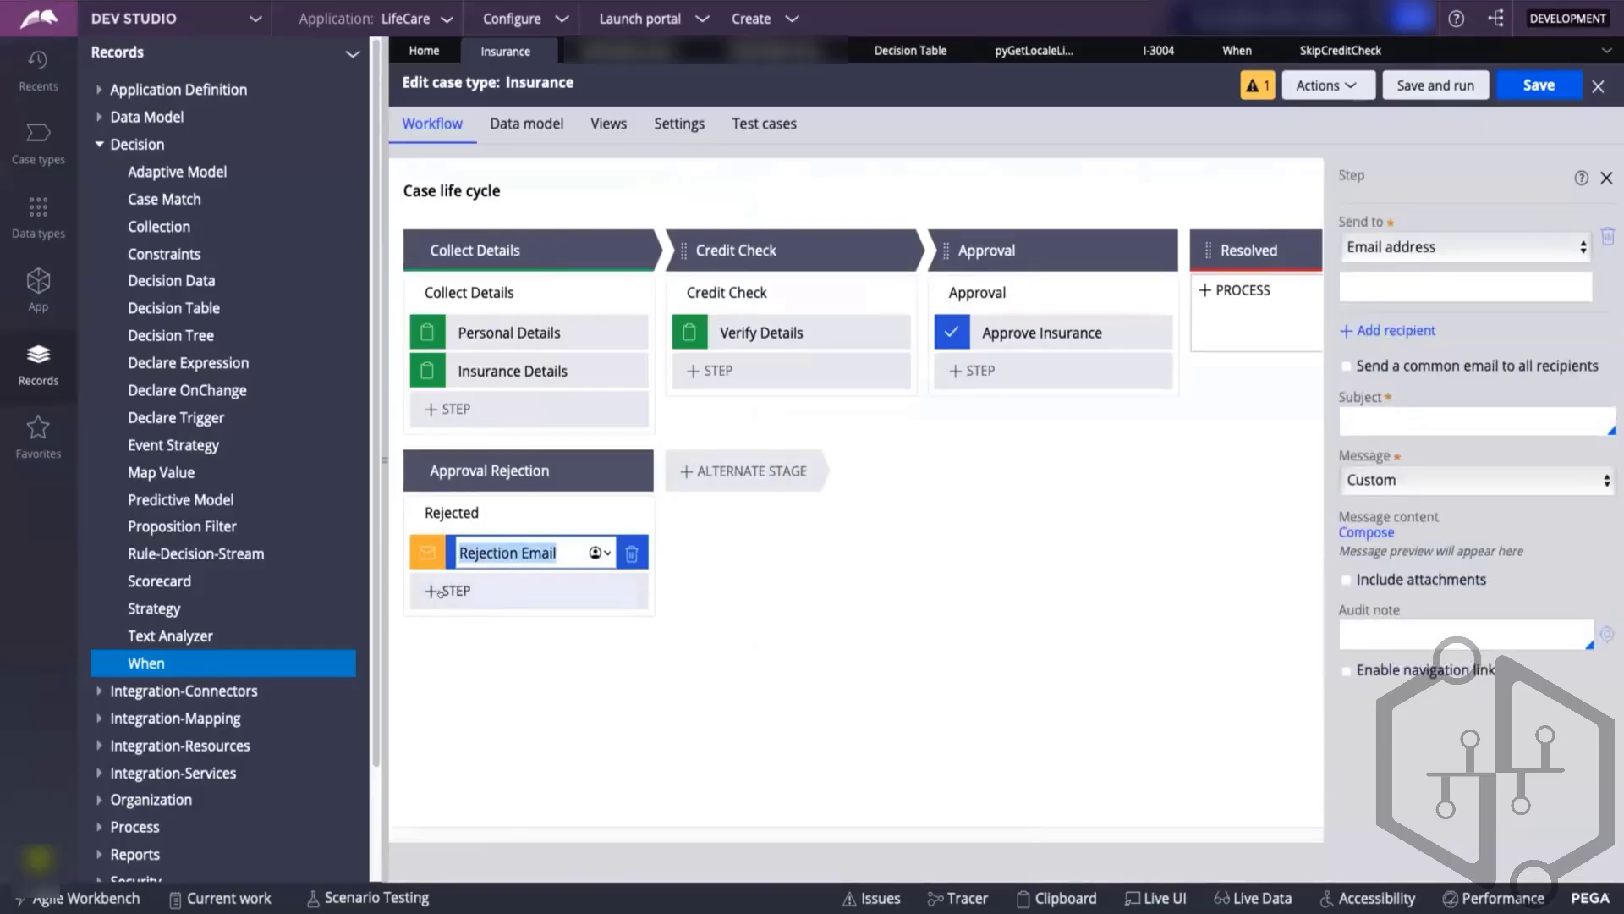
{"action": "left_click", "coordinate": [440, 591]}
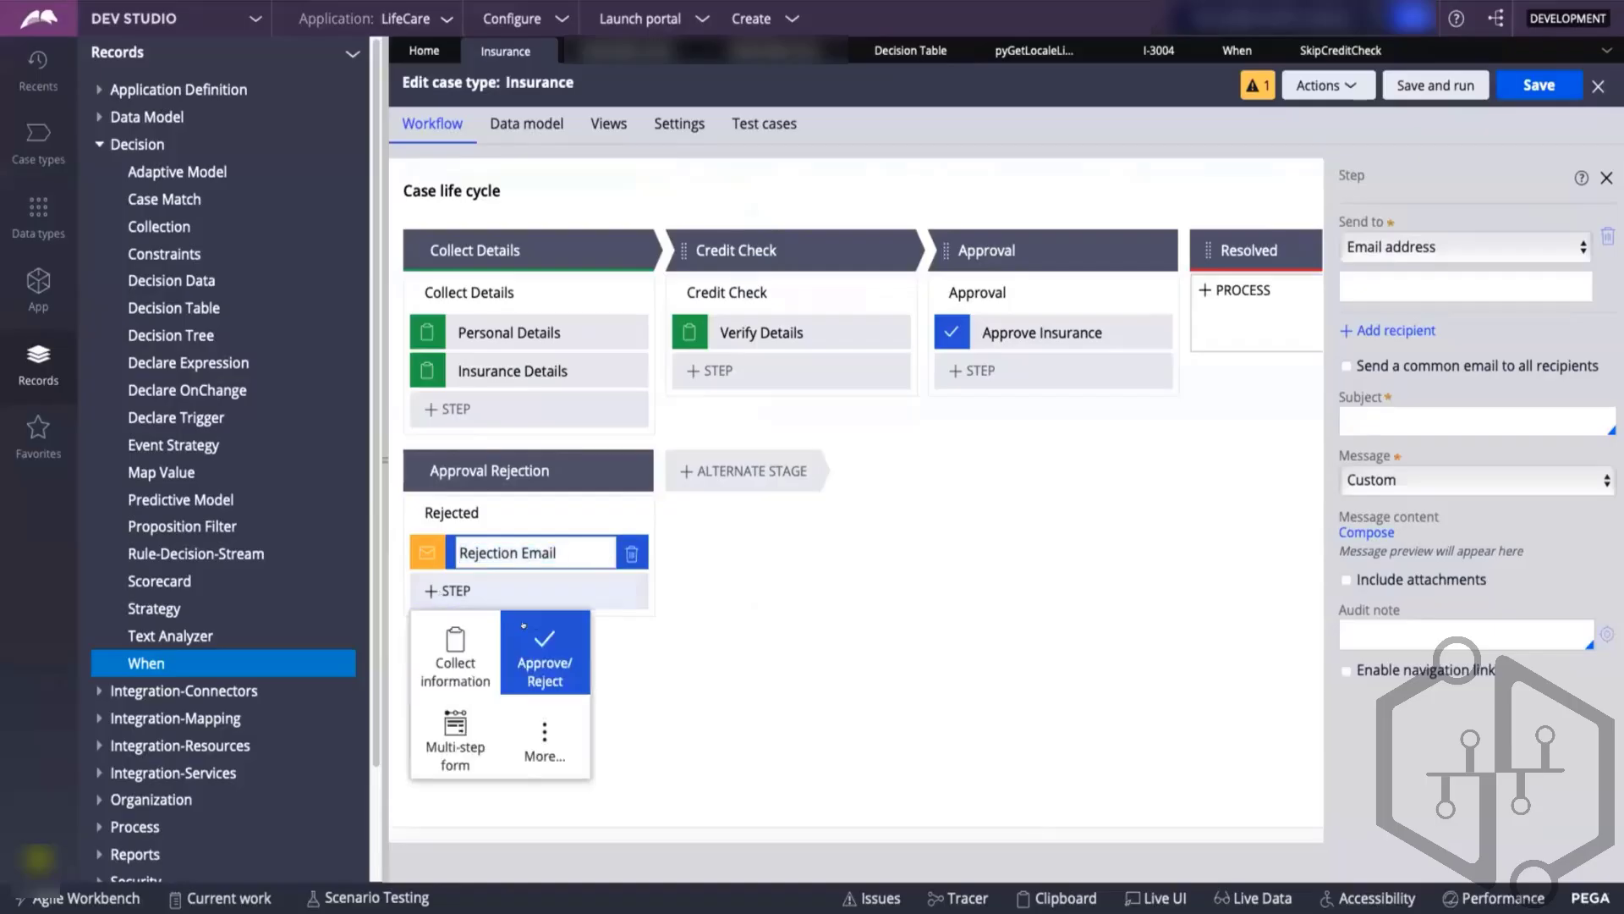
{"action": "left_click", "coordinate": [538, 742]}
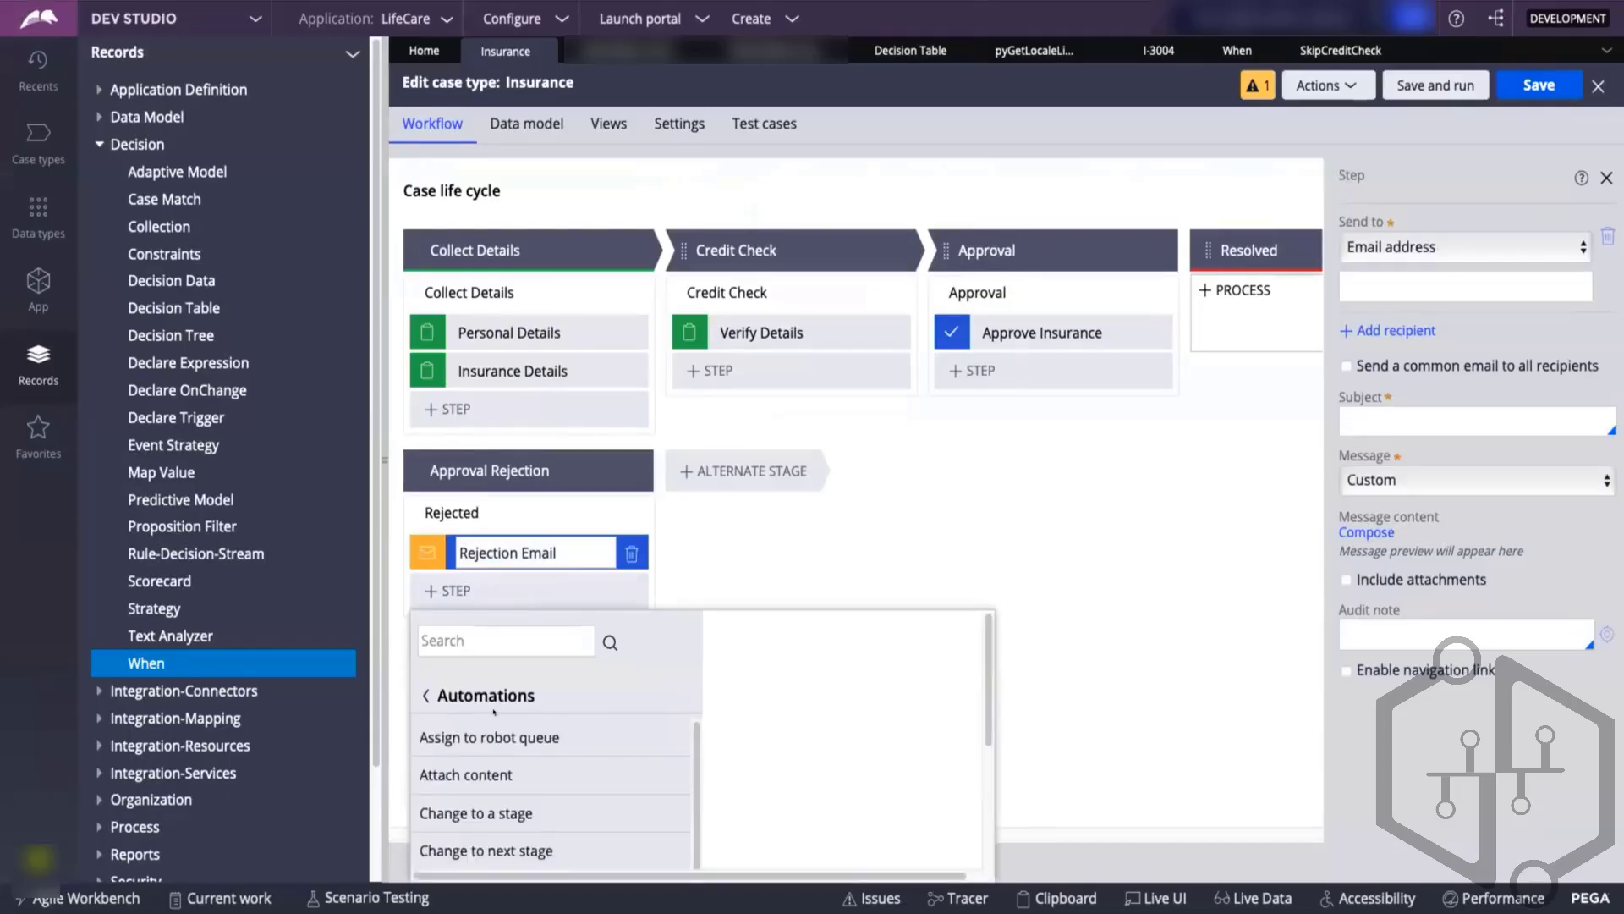
{"action": "scroll", "coordinate": [497, 762], "scroll_direction": "down", "scroll_amount": 3}
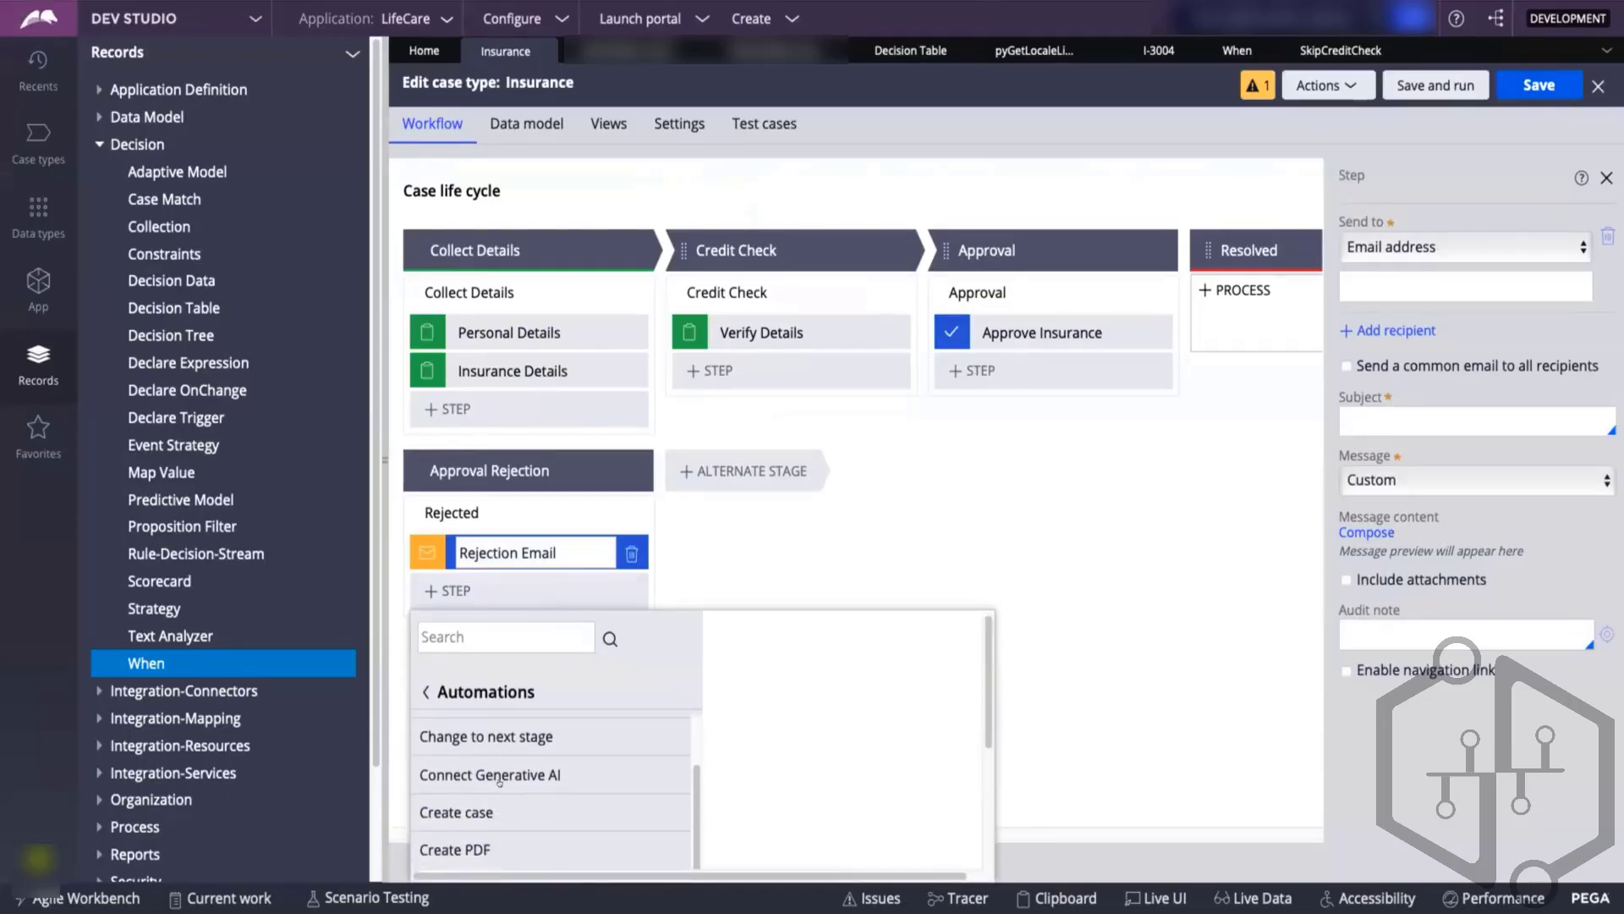
{"action": "scroll", "coordinate": [500, 783], "scroll_direction": "down", "scroll_amount": 4}
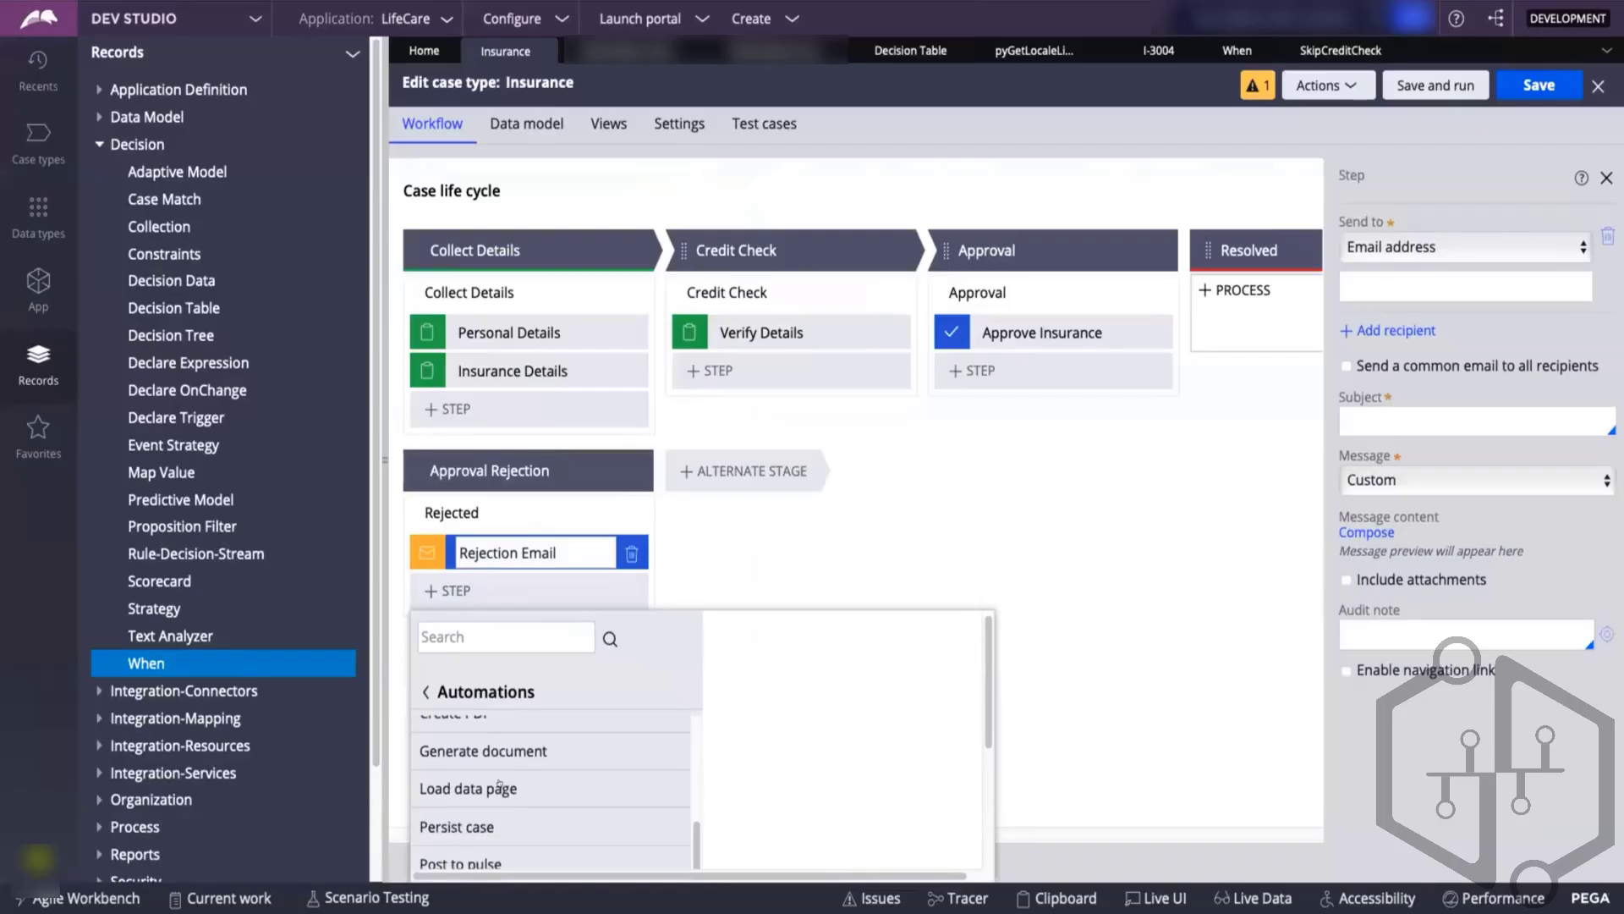
{"action": "scroll", "coordinate": [499, 785], "scroll_direction": "down", "scroll_amount": 5}
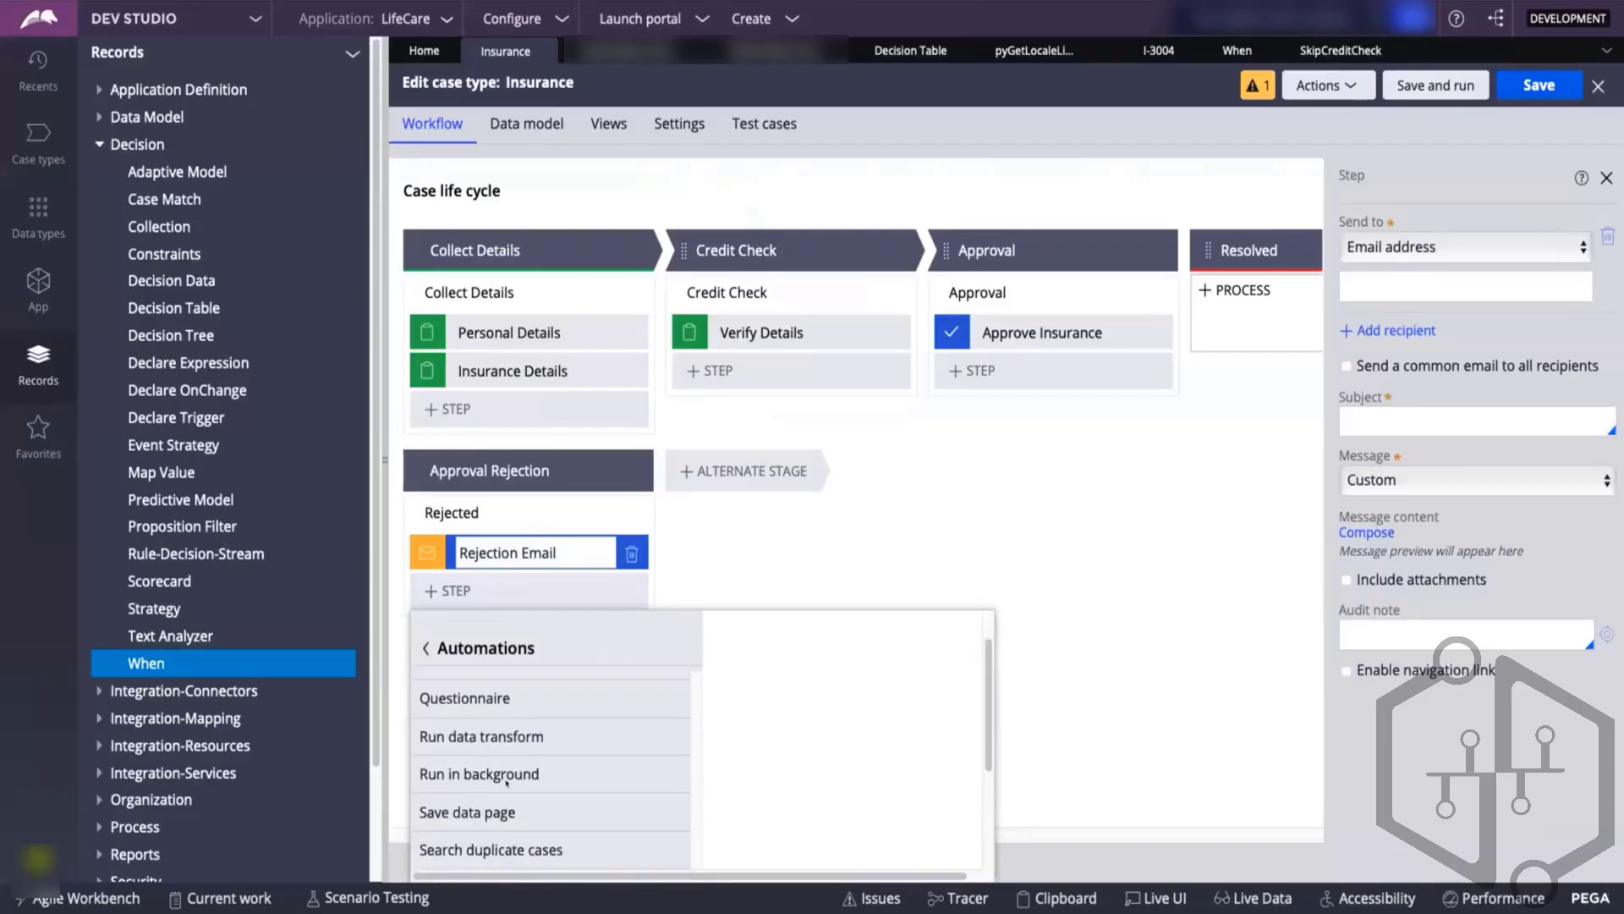
{"action": "scroll", "coordinate": [506, 782], "scroll_direction": "up", "scroll_amount": 1}
{"action": "scroll", "coordinate": [508, 783], "scroll_direction": "down", "scroll_amount": 1}
{"action": "scroll", "coordinate": [508, 783], "scroll_direction": "up", "scroll_amount": 1}
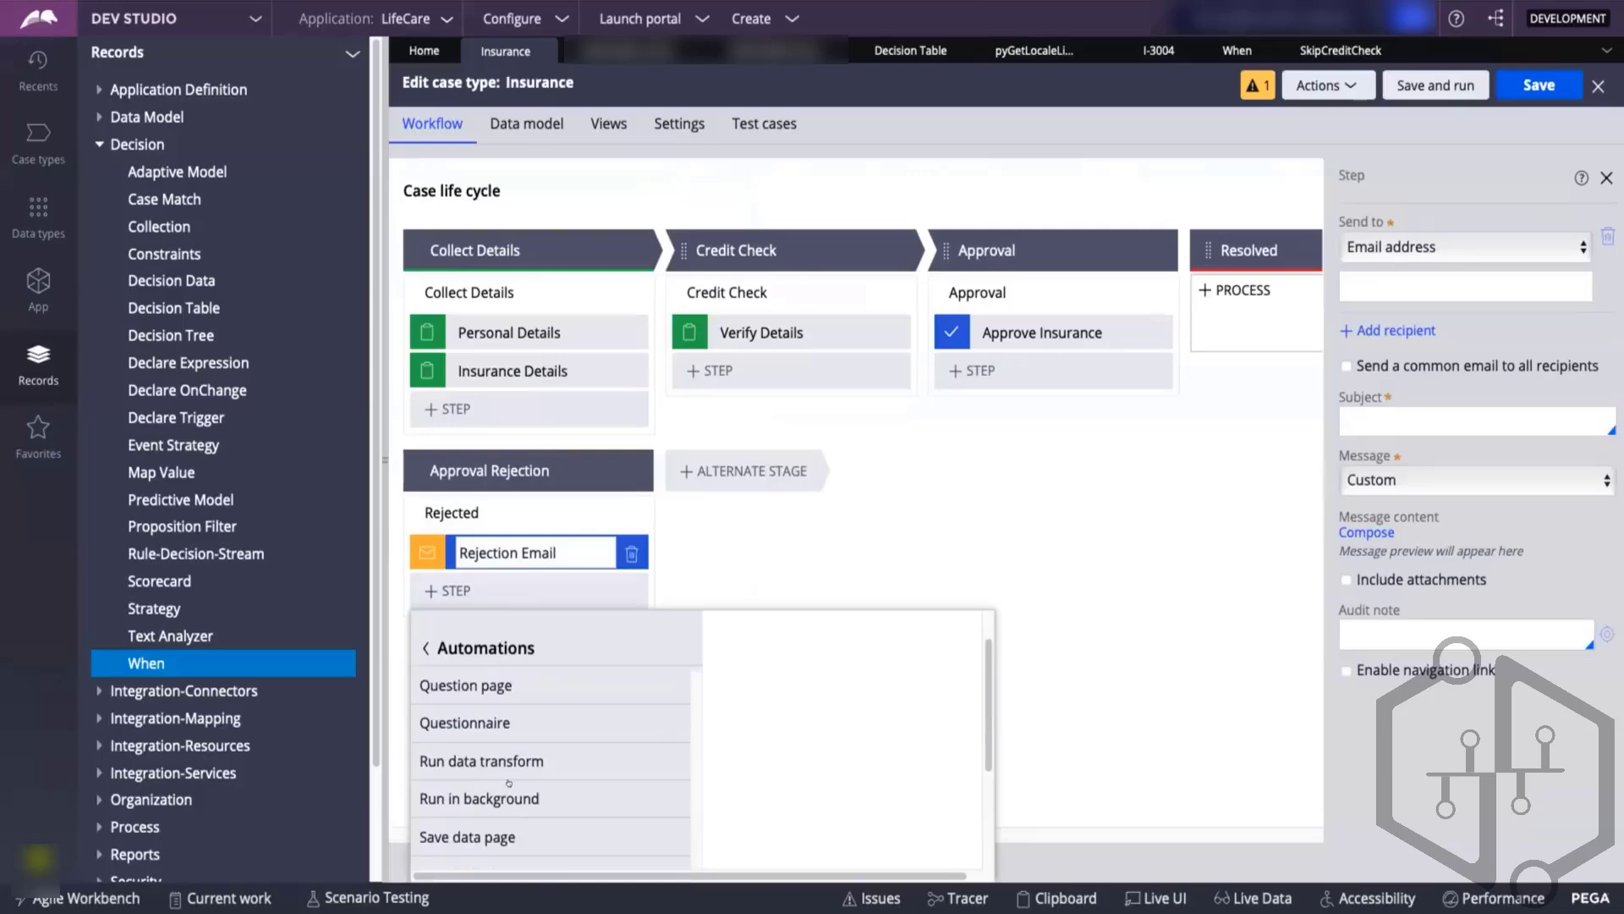
{"action": "scroll", "coordinate": [508, 783], "scroll_direction": "down", "scroll_amount": 5}
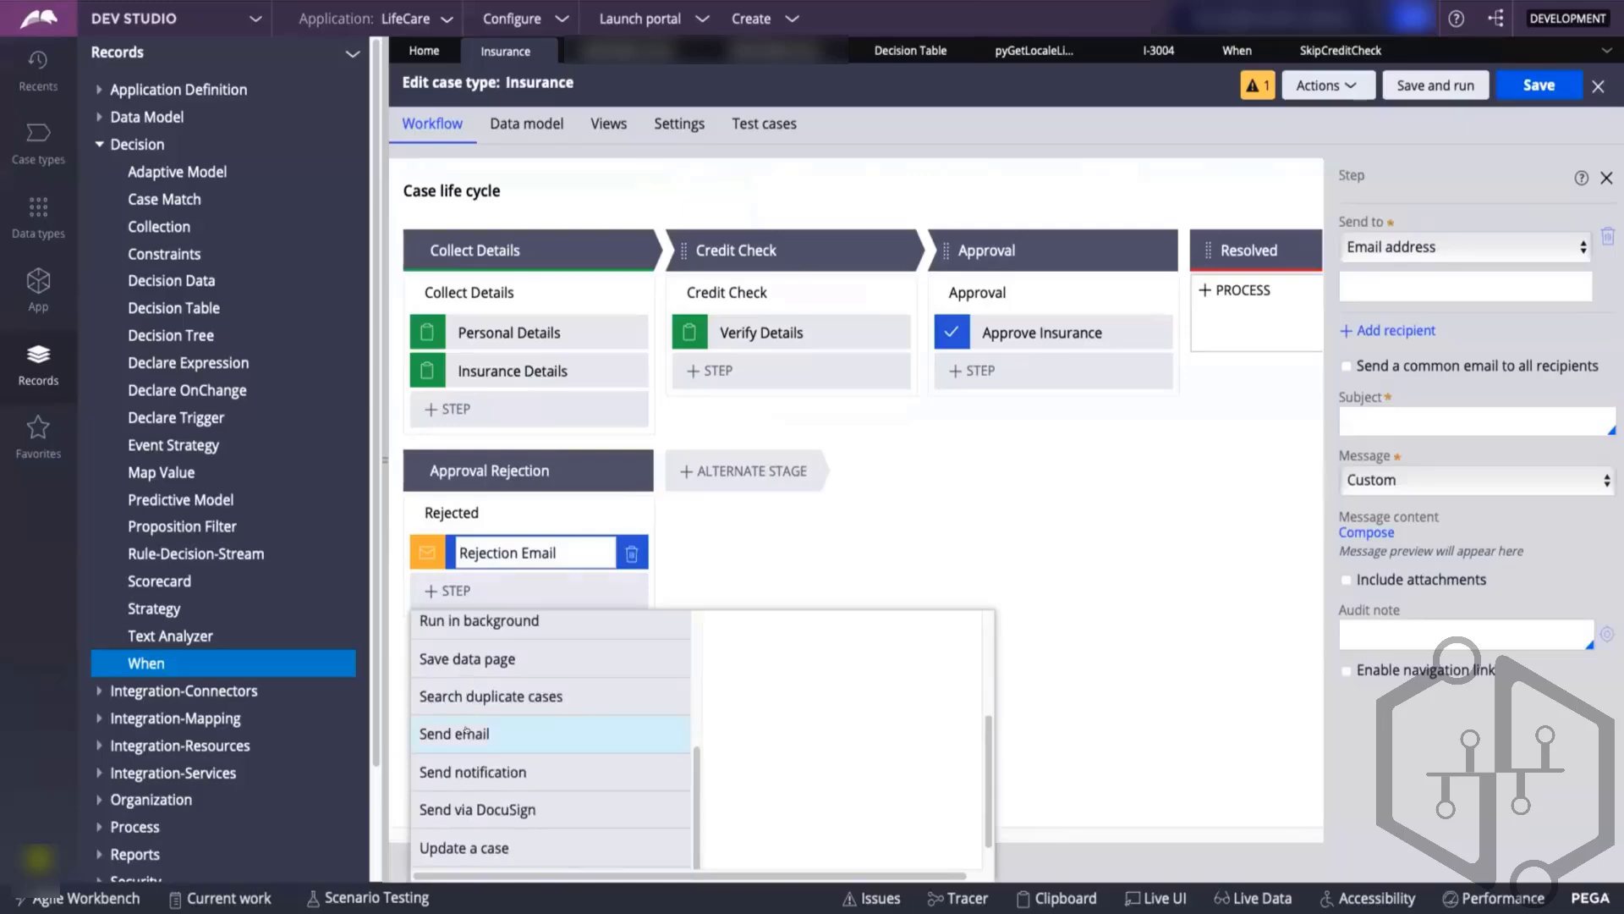
{"action": "scroll", "coordinate": [621, 727], "scroll_direction": "up", "scroll_amount": 3}
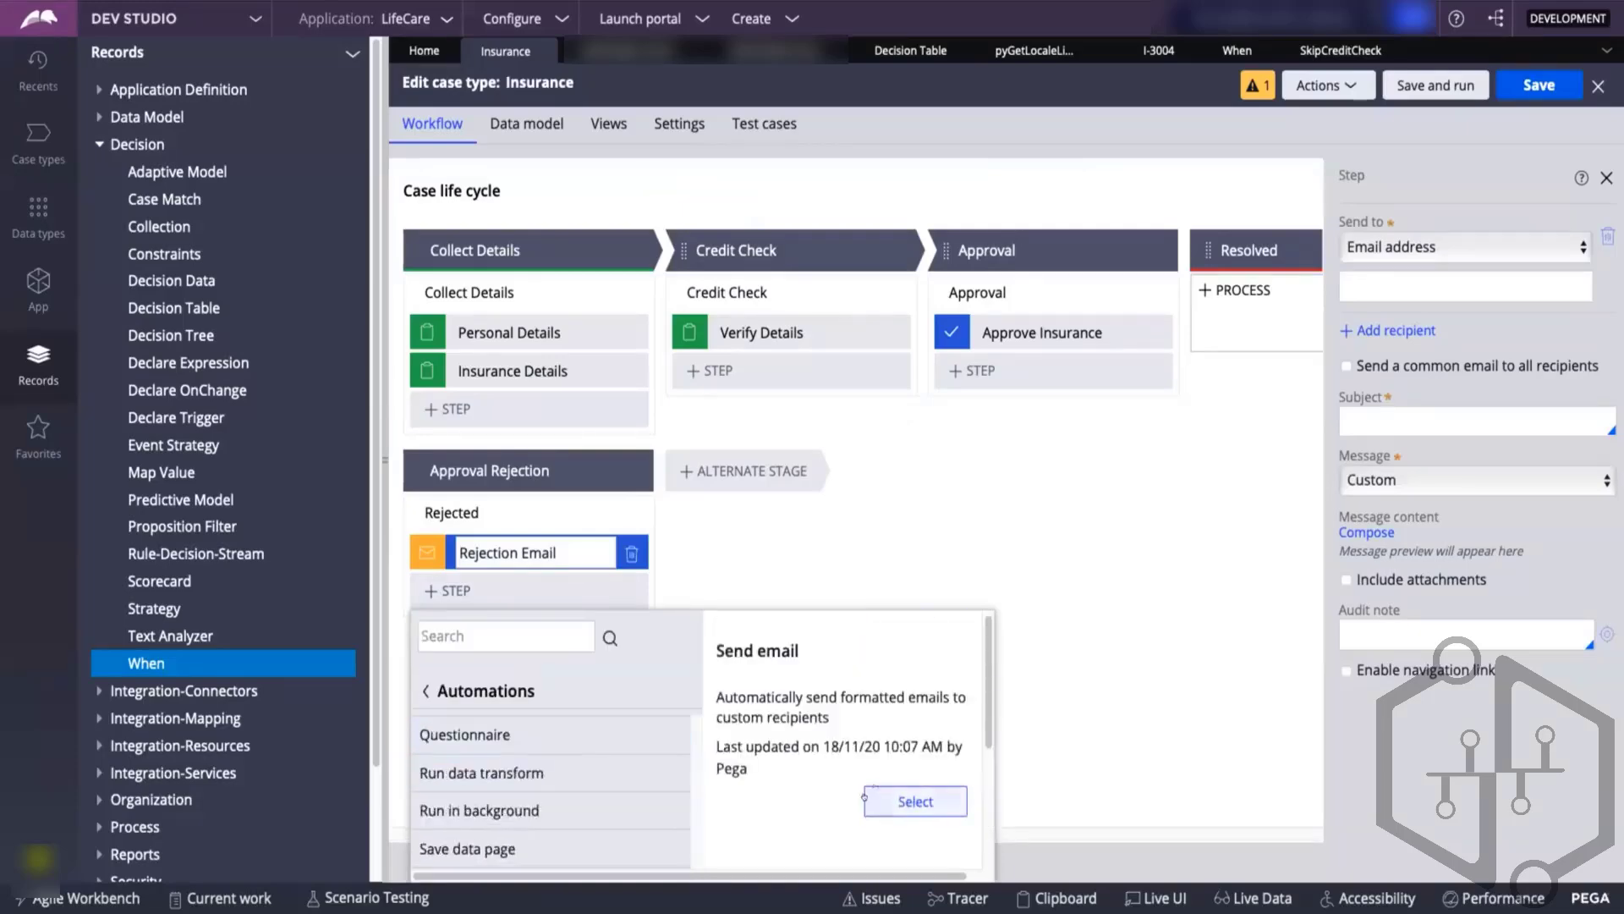
{"action": "left_click", "coordinate": [876, 798]}
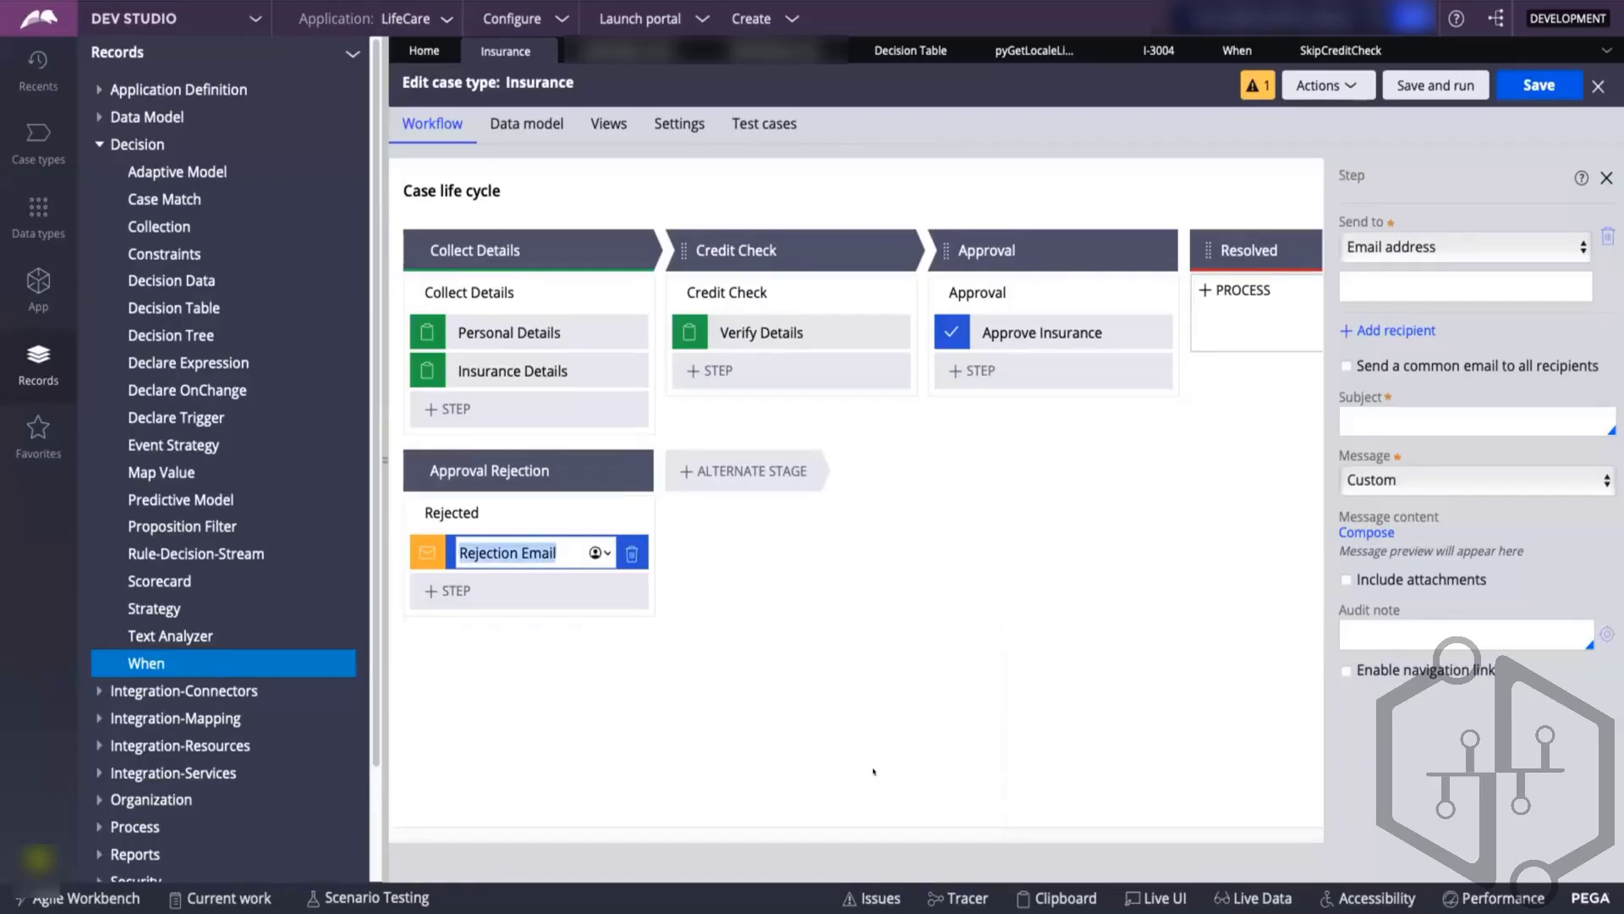
{"action": "left_click", "coordinate": [452, 590]}
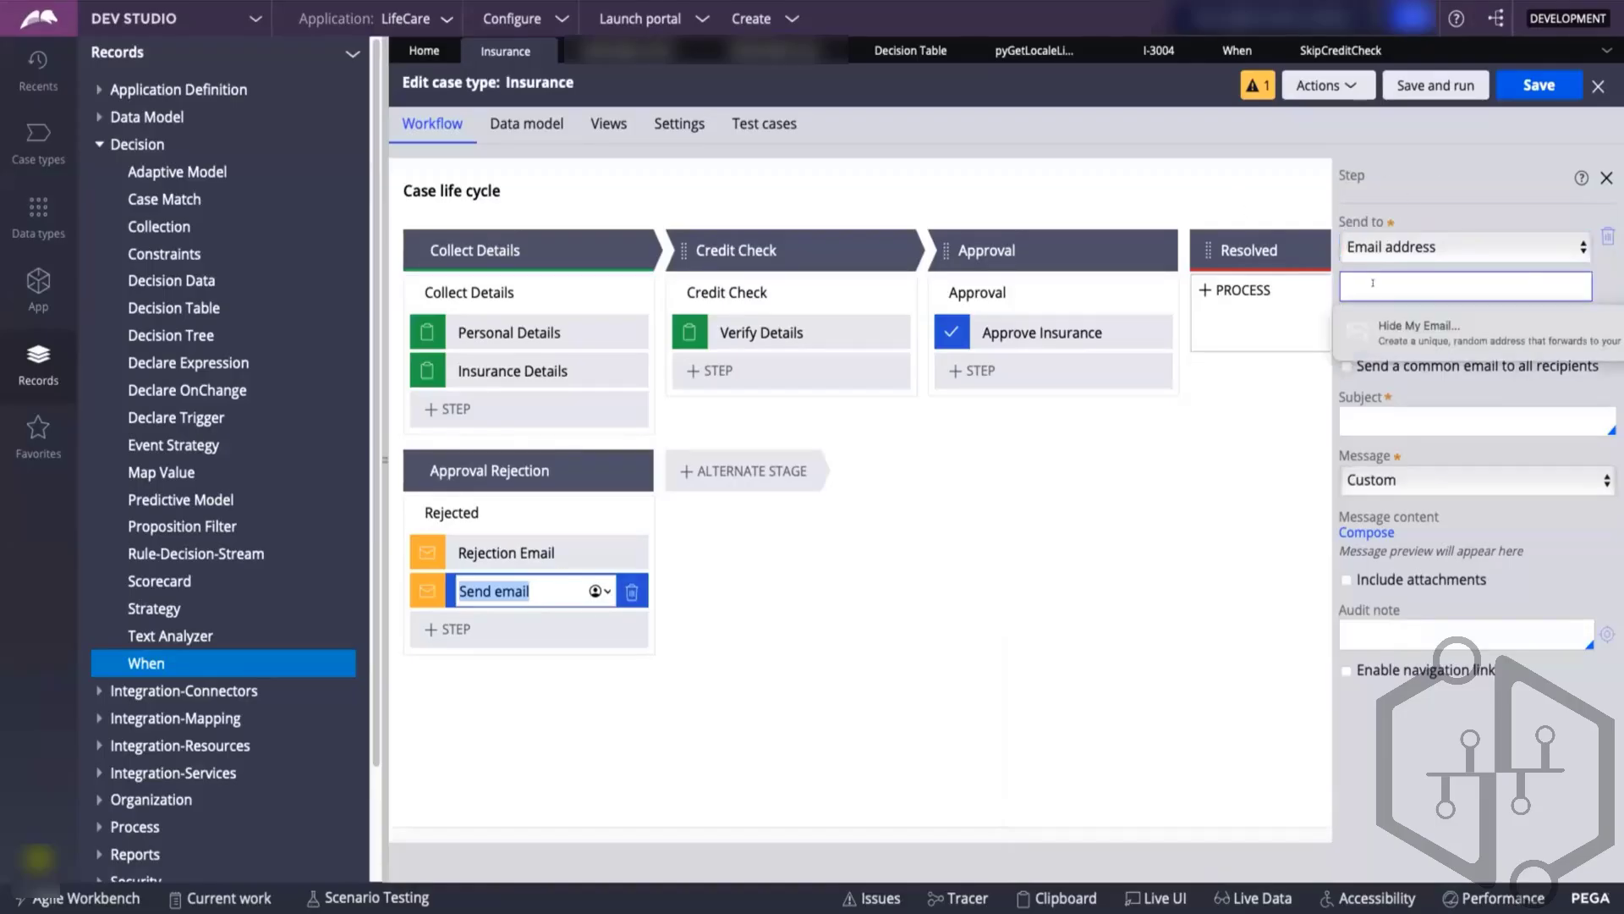
- Enter the .Email property as the recipient address of the new Send email step
{"action": "left_click", "coordinate": [1429, 286]}
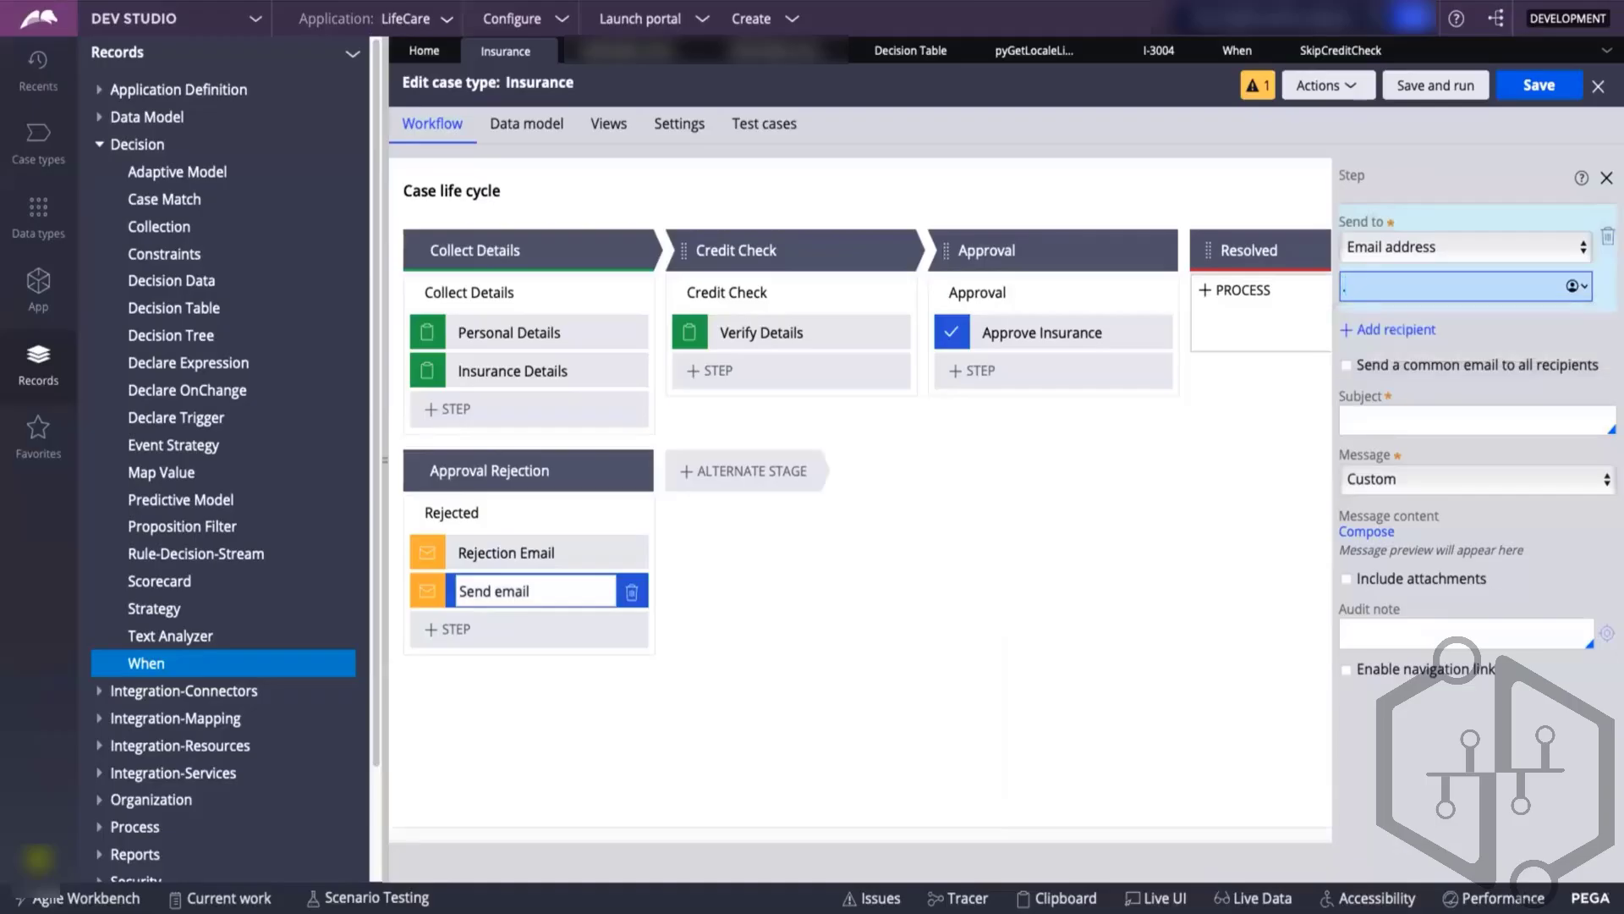
{"action": "type", "text": ".ema"}
{"action": "double_click", "coordinate": [1439, 286]}
{"action": "key", "text": "BackSpace"}
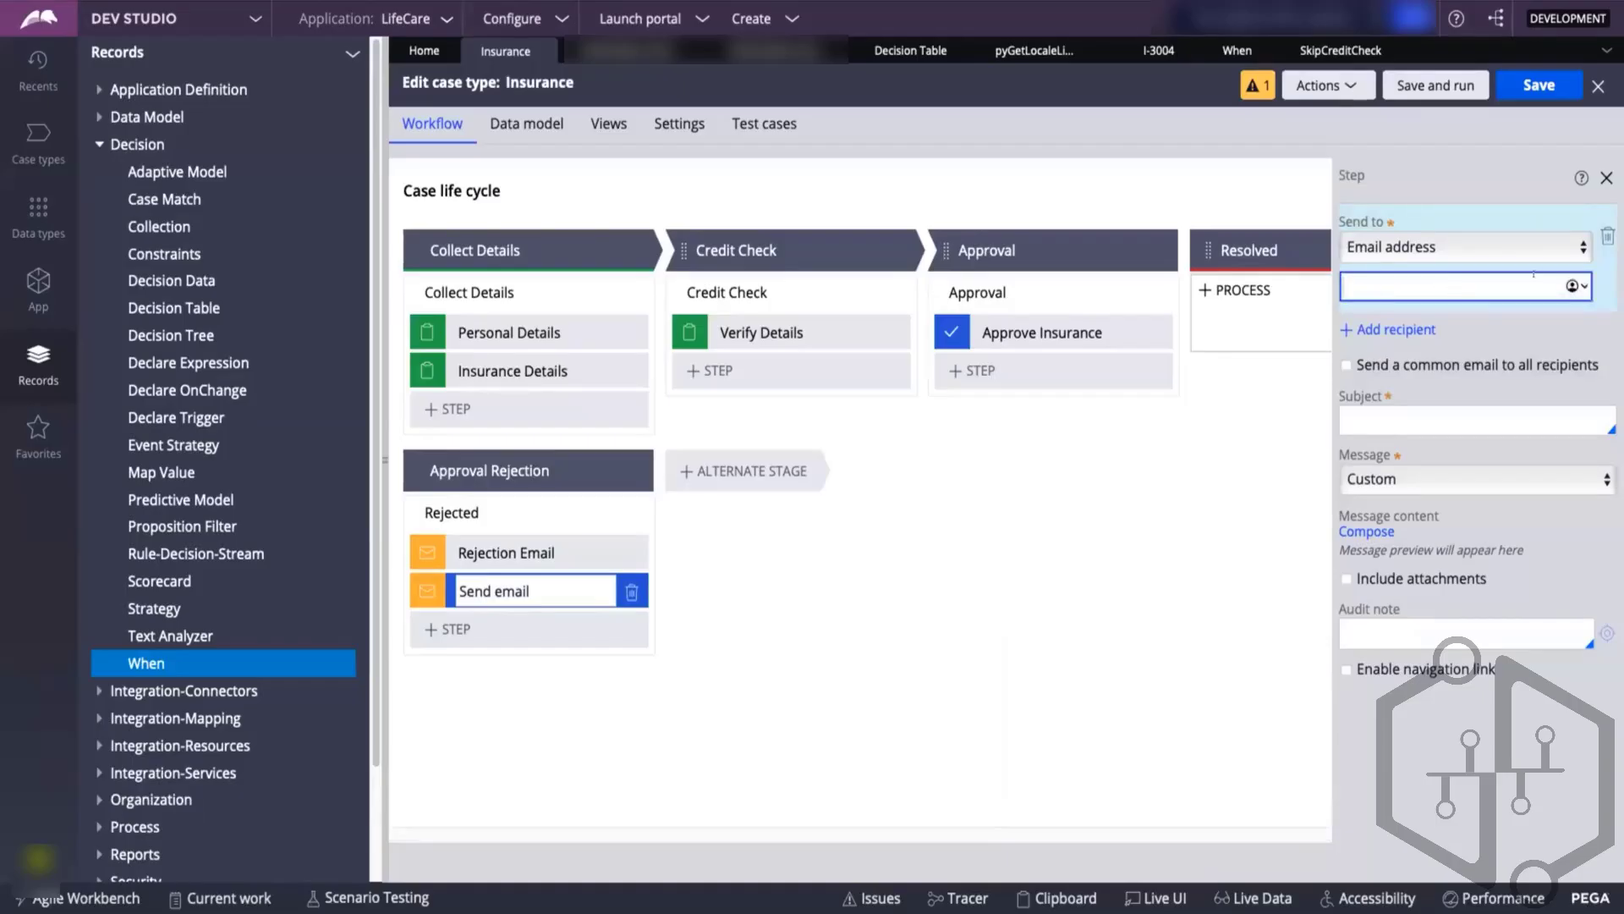
{"action": "left_click", "coordinate": [1575, 286]}
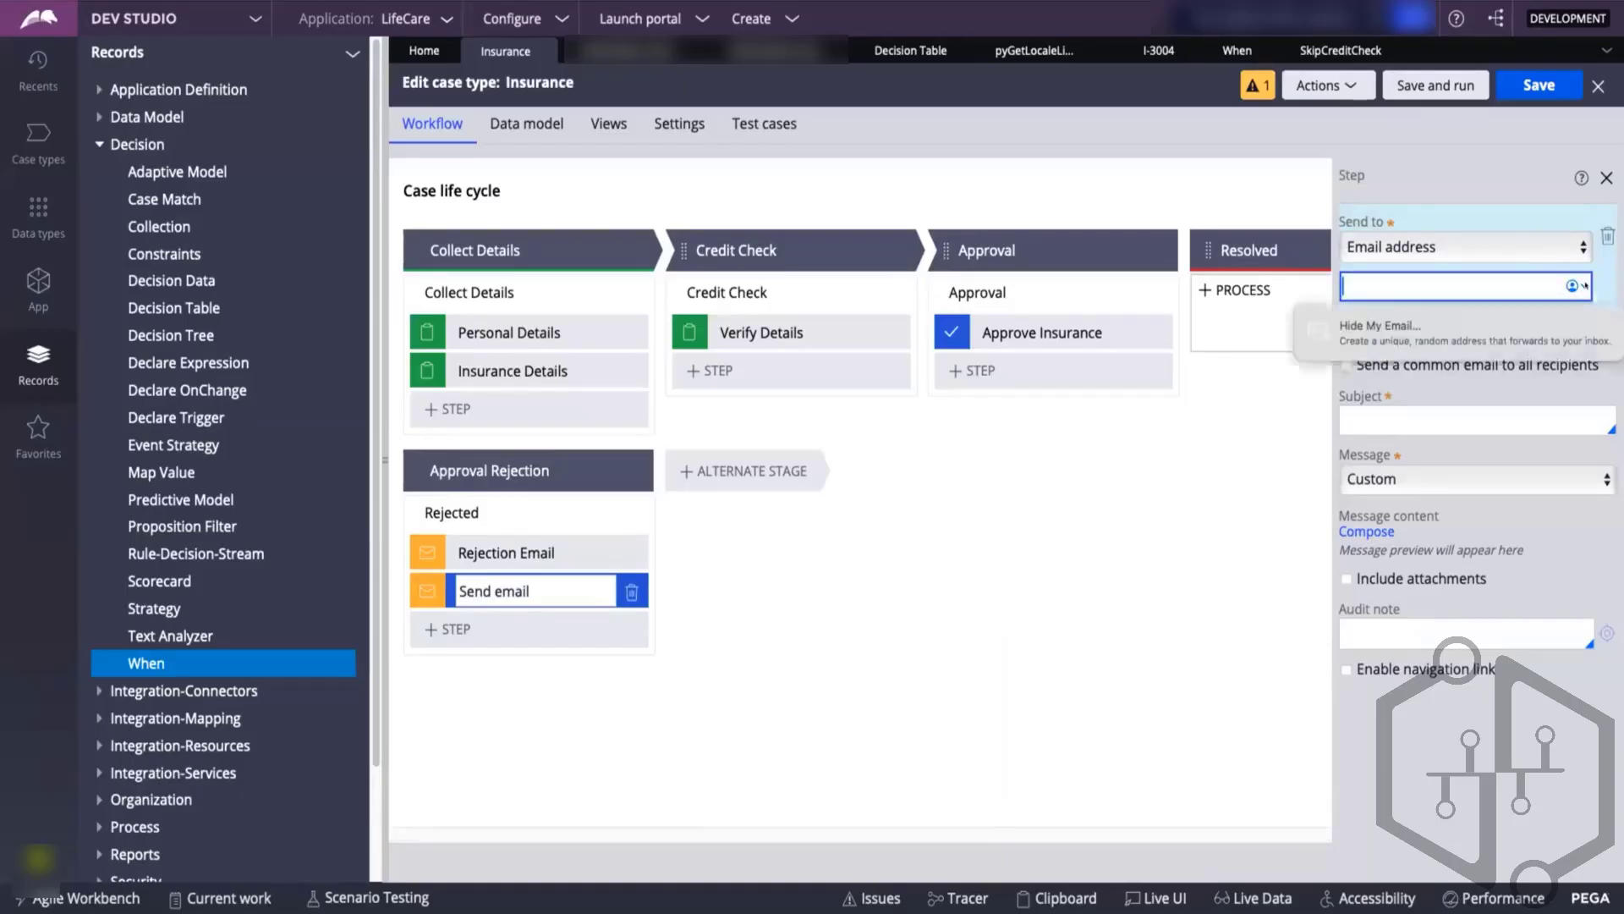
{"action": "left_click", "coordinate": [1412, 286]}
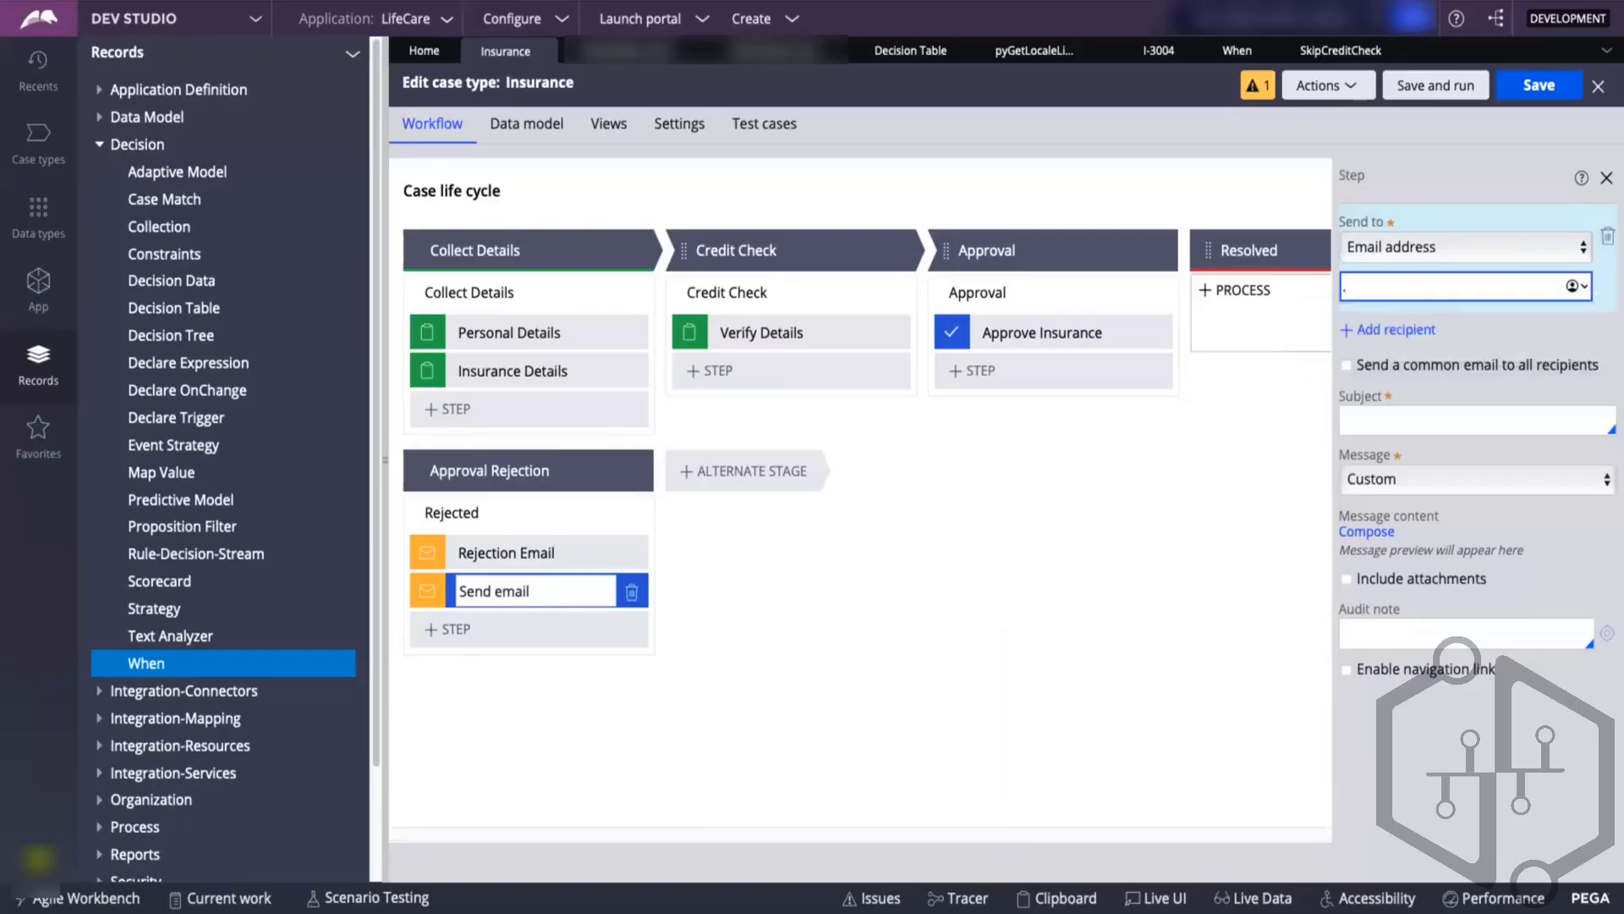
{"action": "type", "text": ".Email"}
{"action": "left_click", "coordinate": [1346, 341]}
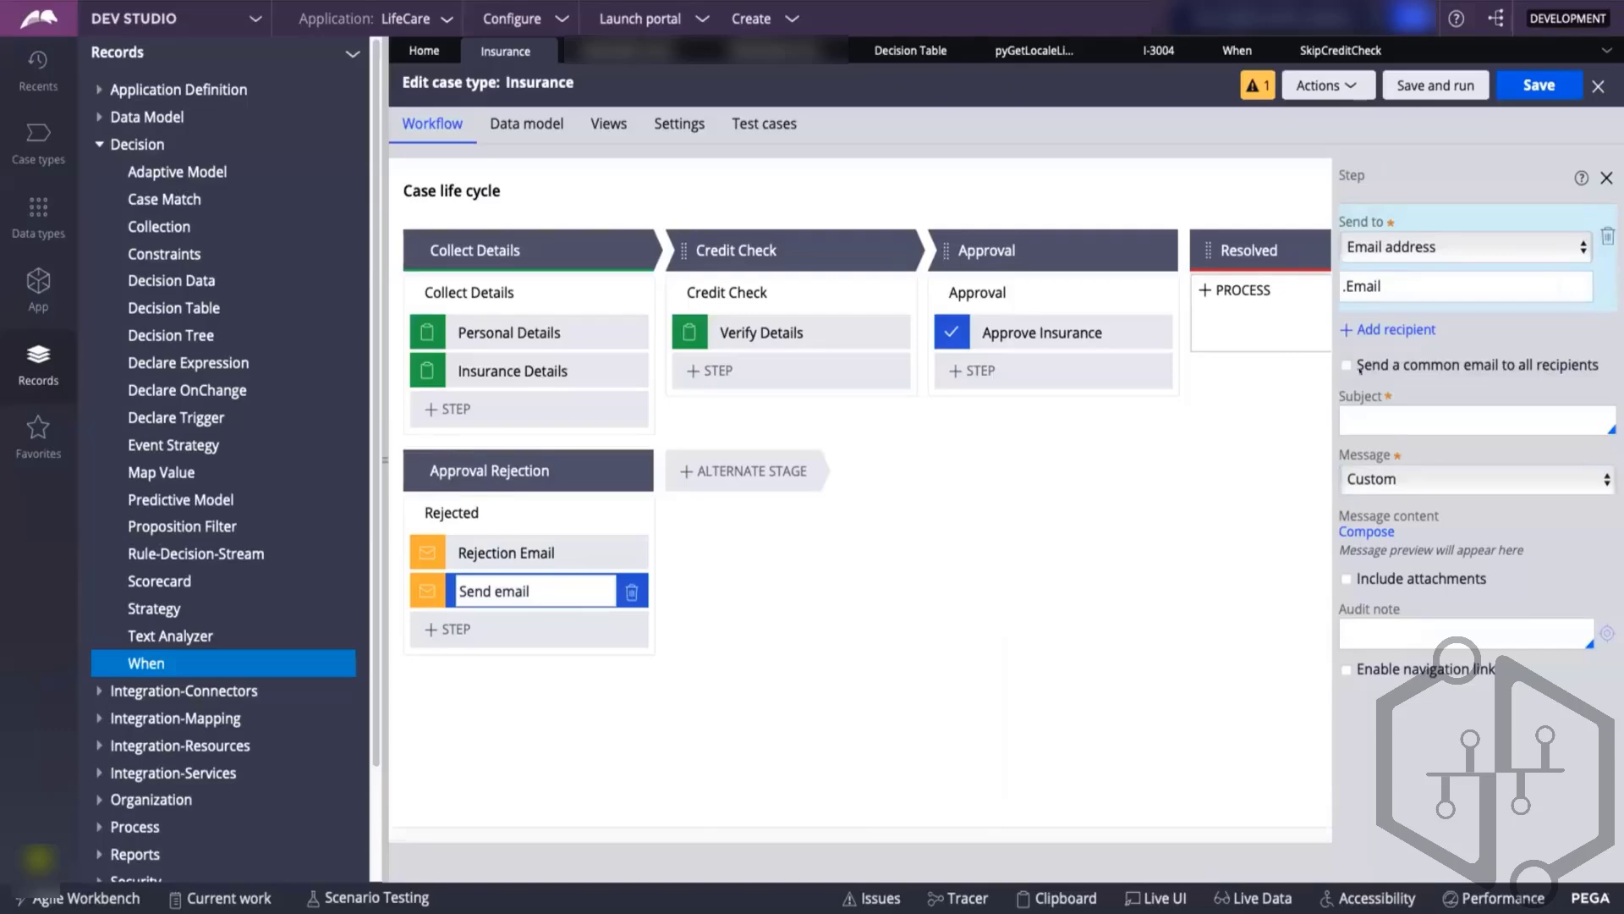
- Replace the Send email step's .Email recipient with a literal email address
{"action": "triple_click", "coordinate": [1374, 286]}
{"action": "key", "text": "BackSpace"}
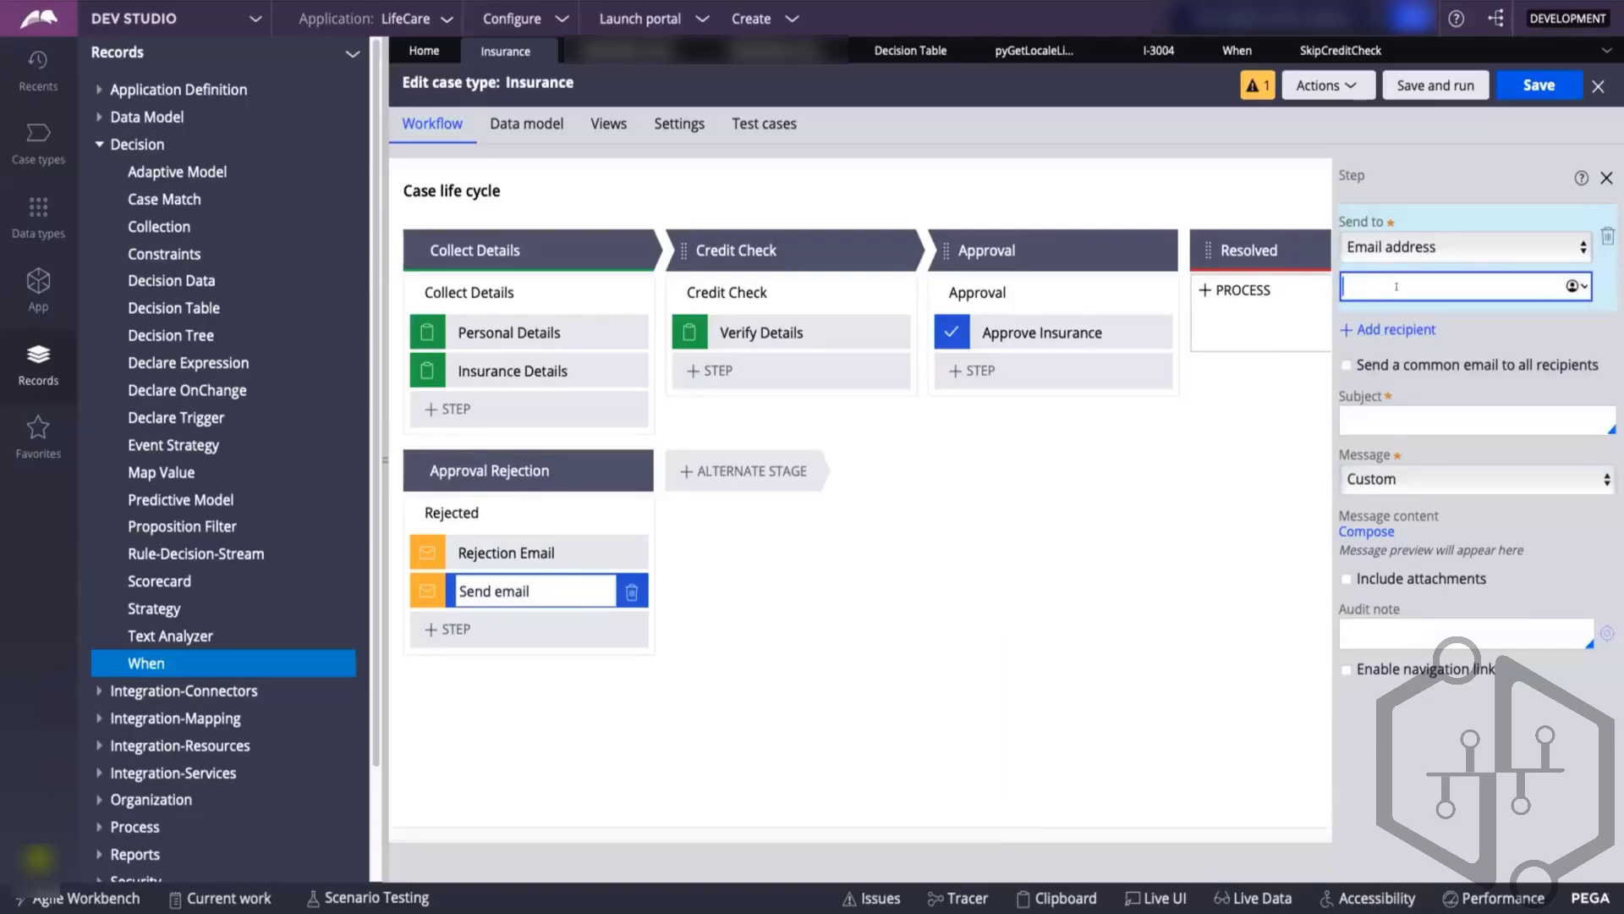
{"action": "type", "text": "......"}
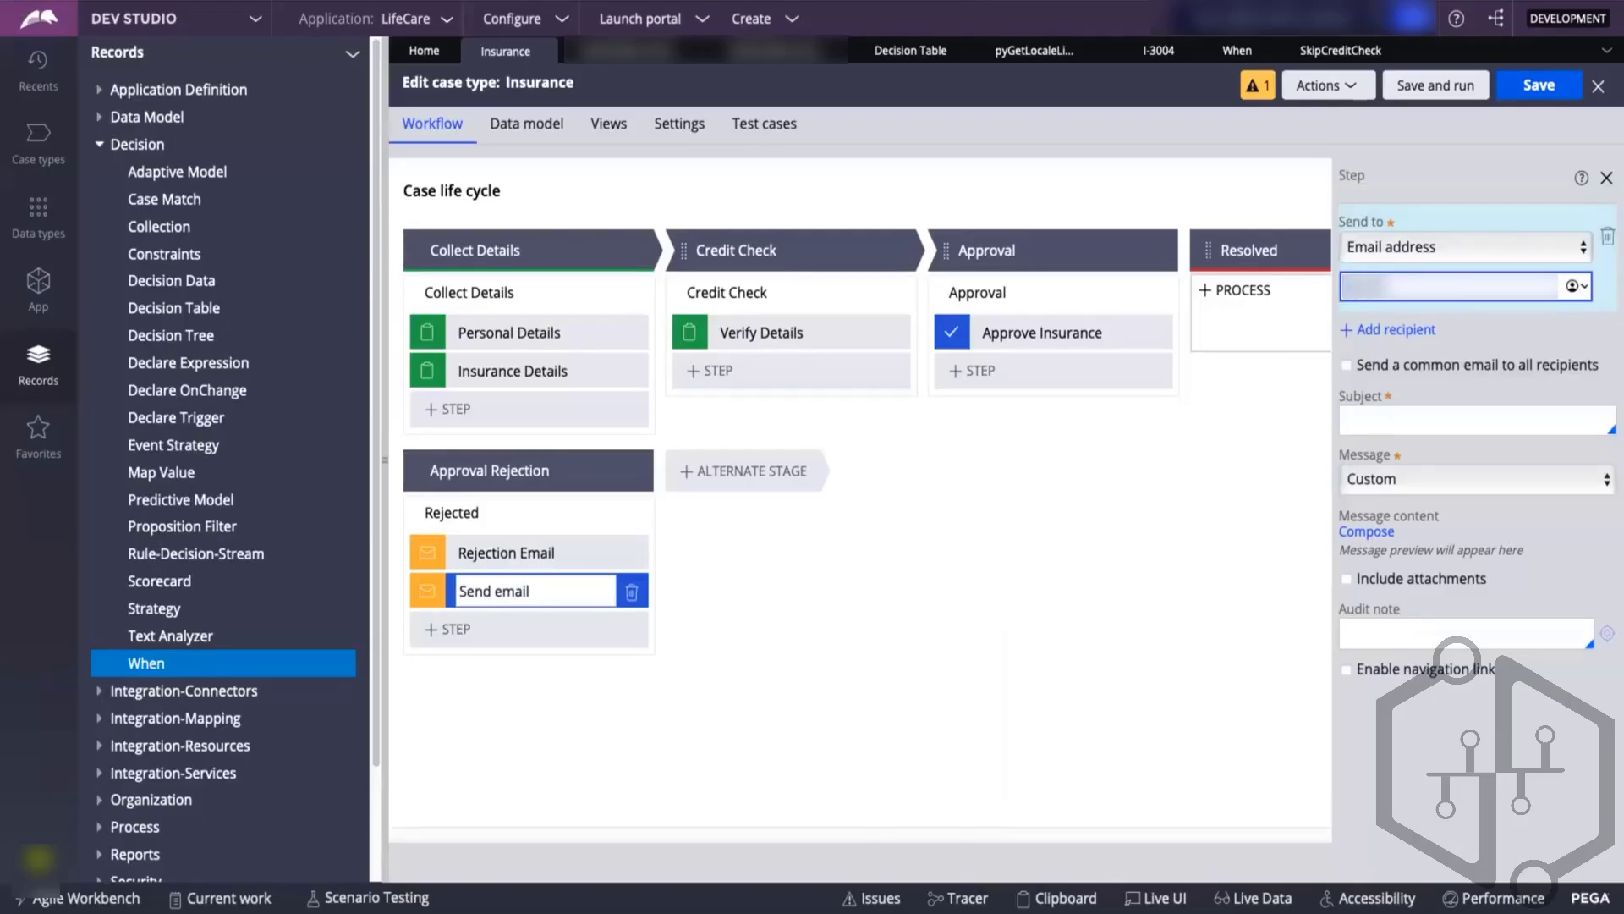
{"action": "type", "text": "..."}
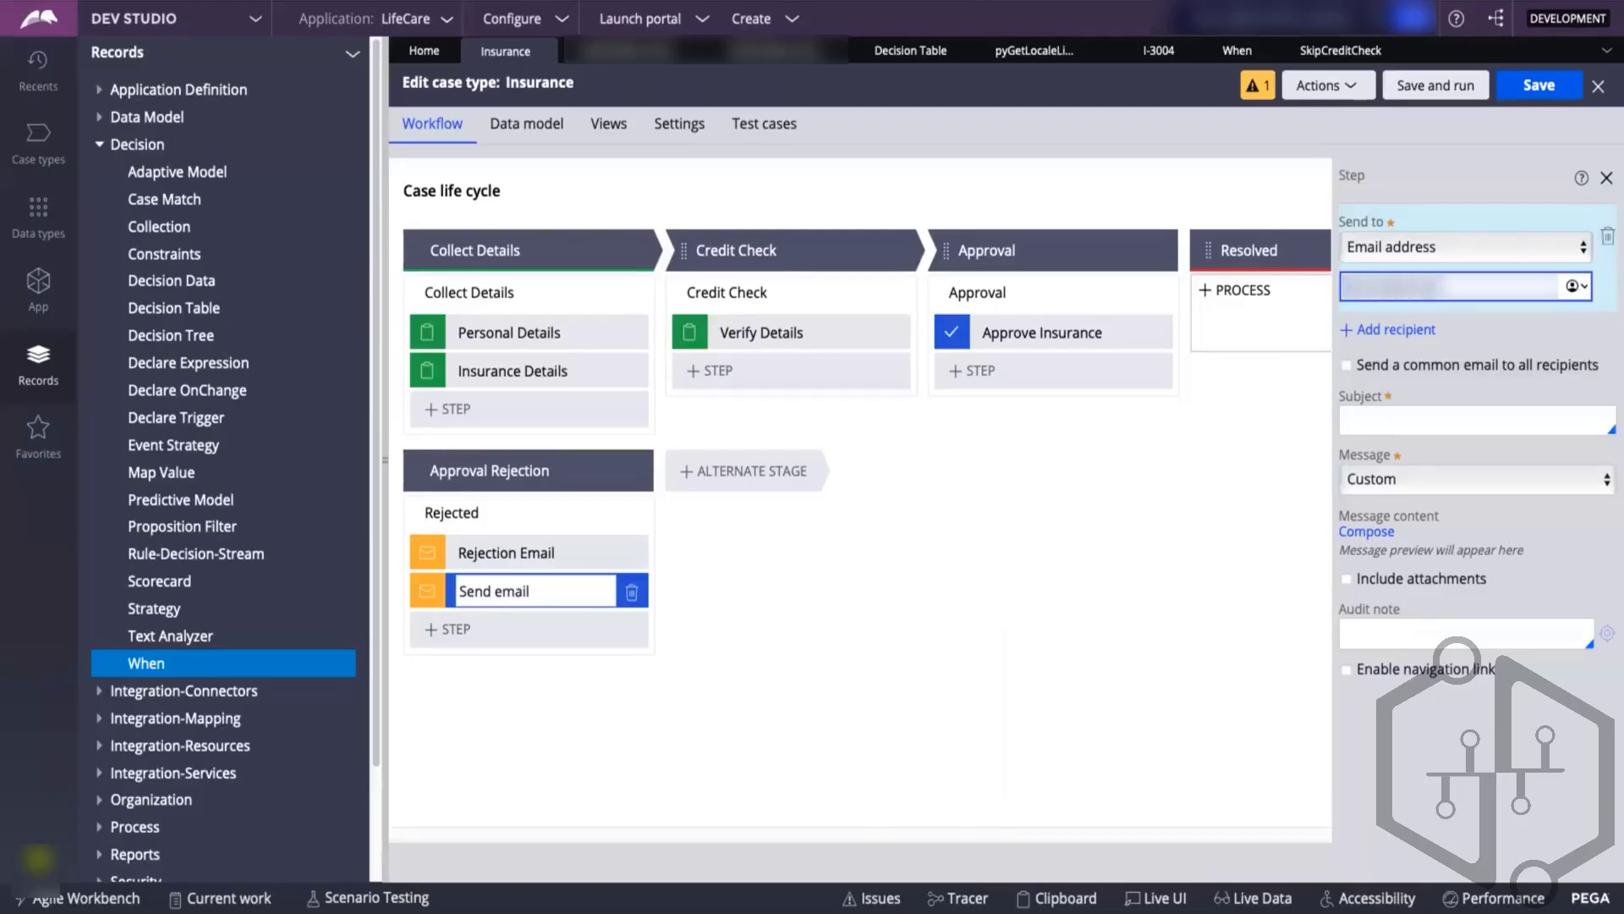
{"action": "type", "text": "......"}
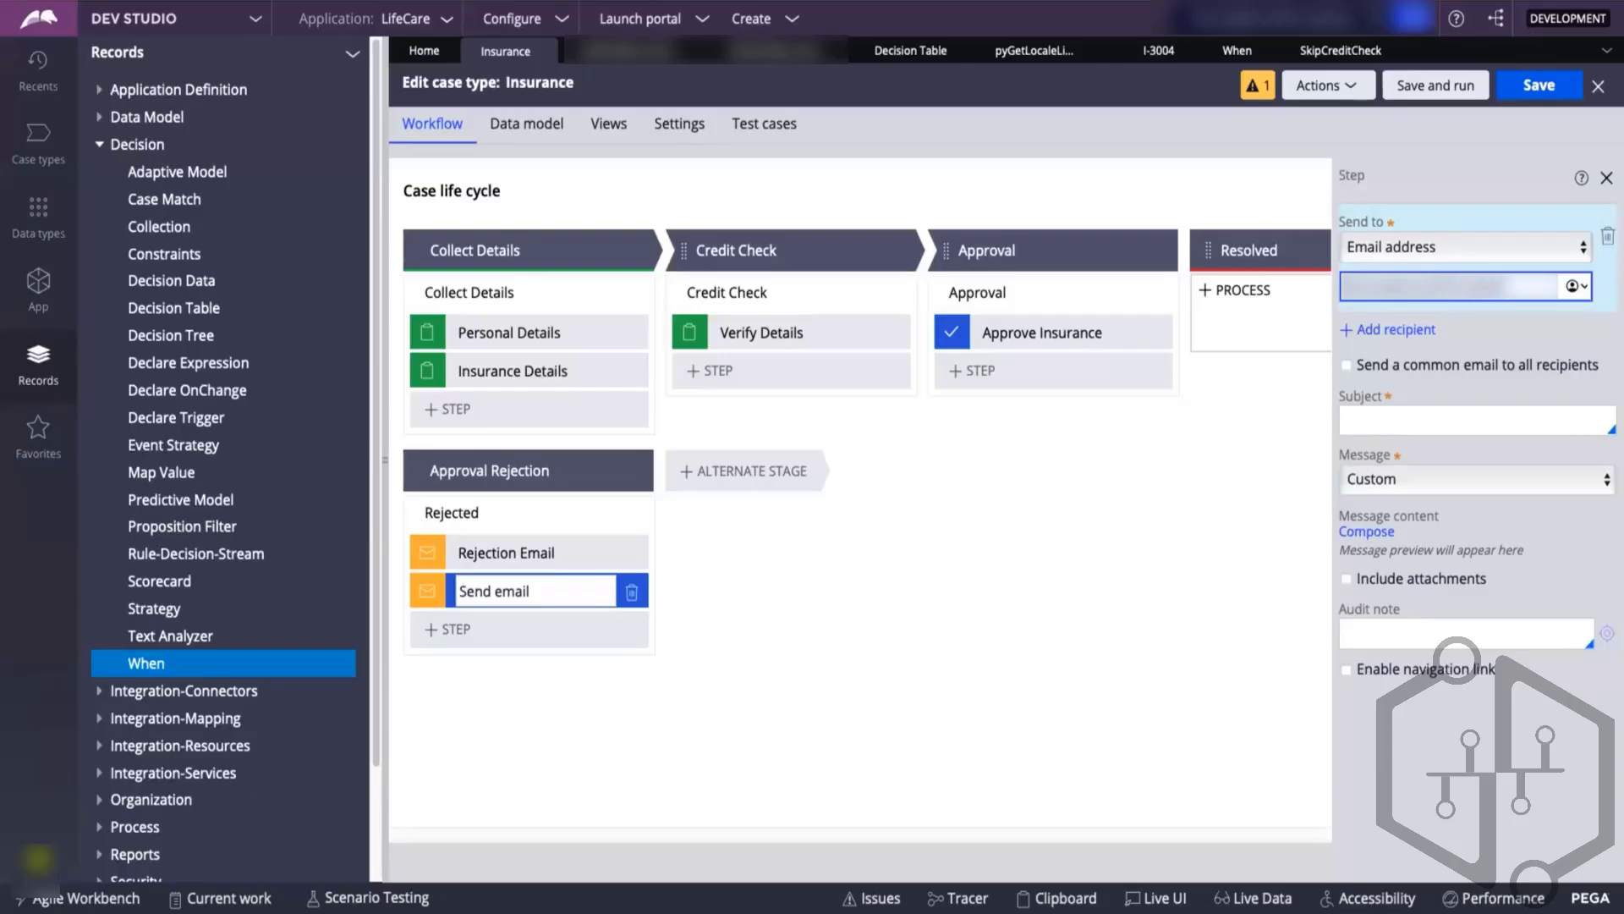
{"action": "type", "text": "..."}
{"action": "key", "text": "Tab"}
- Open the Email Accounts list in the email integration settings
{"action": "left_click", "coordinate": [536, 19]}
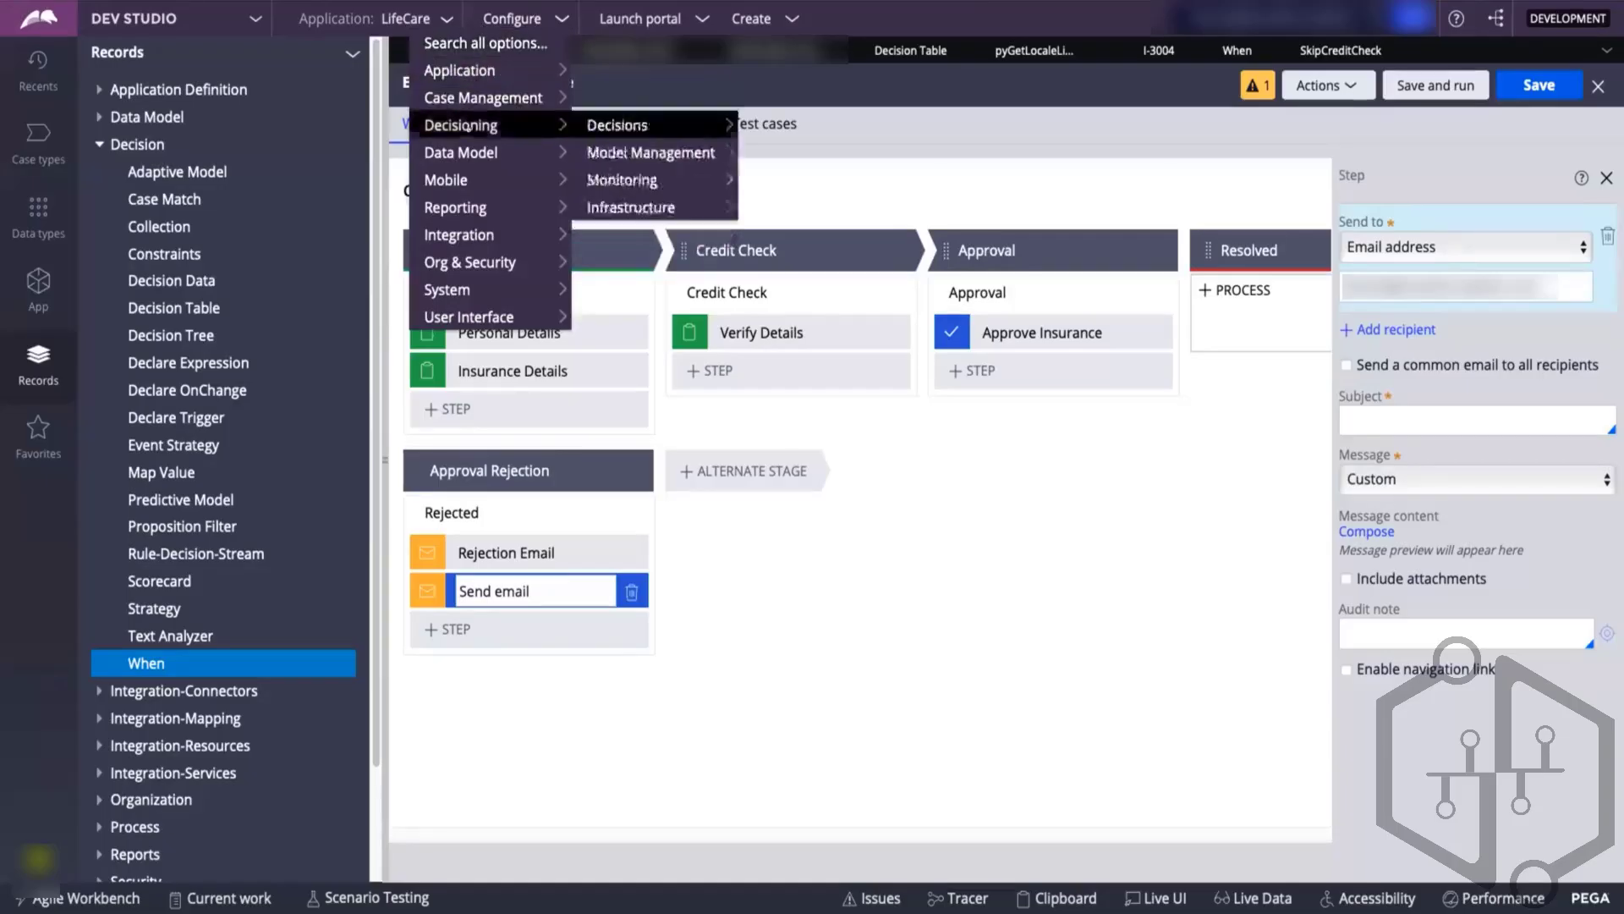
{"action": "mouse_move", "coordinate": [466, 113]}
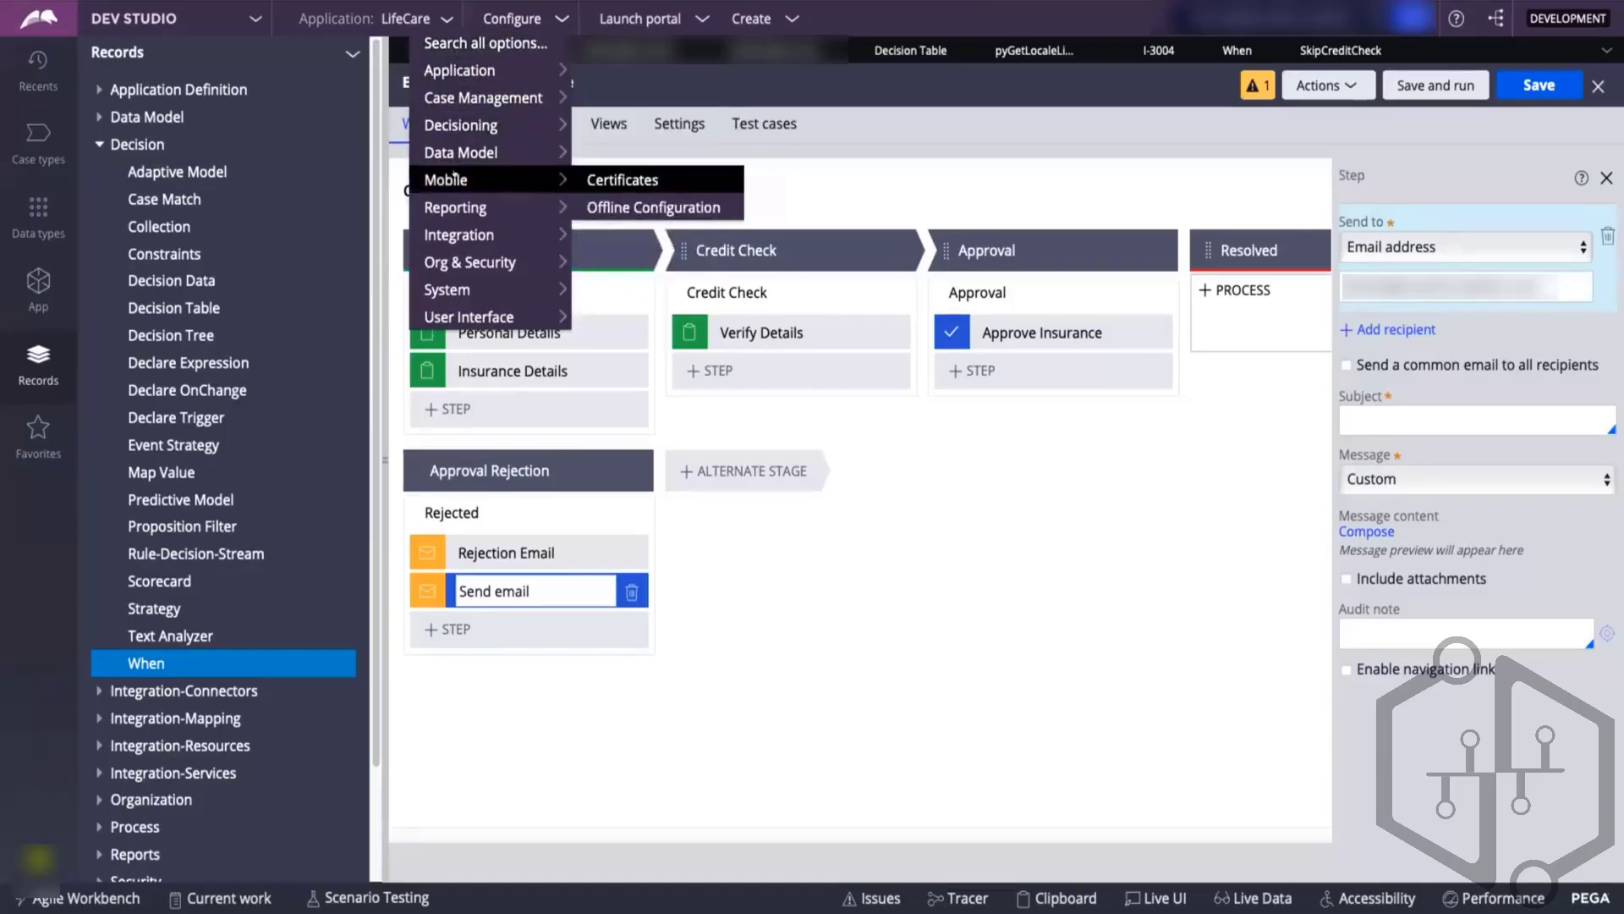
{"action": "mouse_move", "coordinate": [446, 231]}
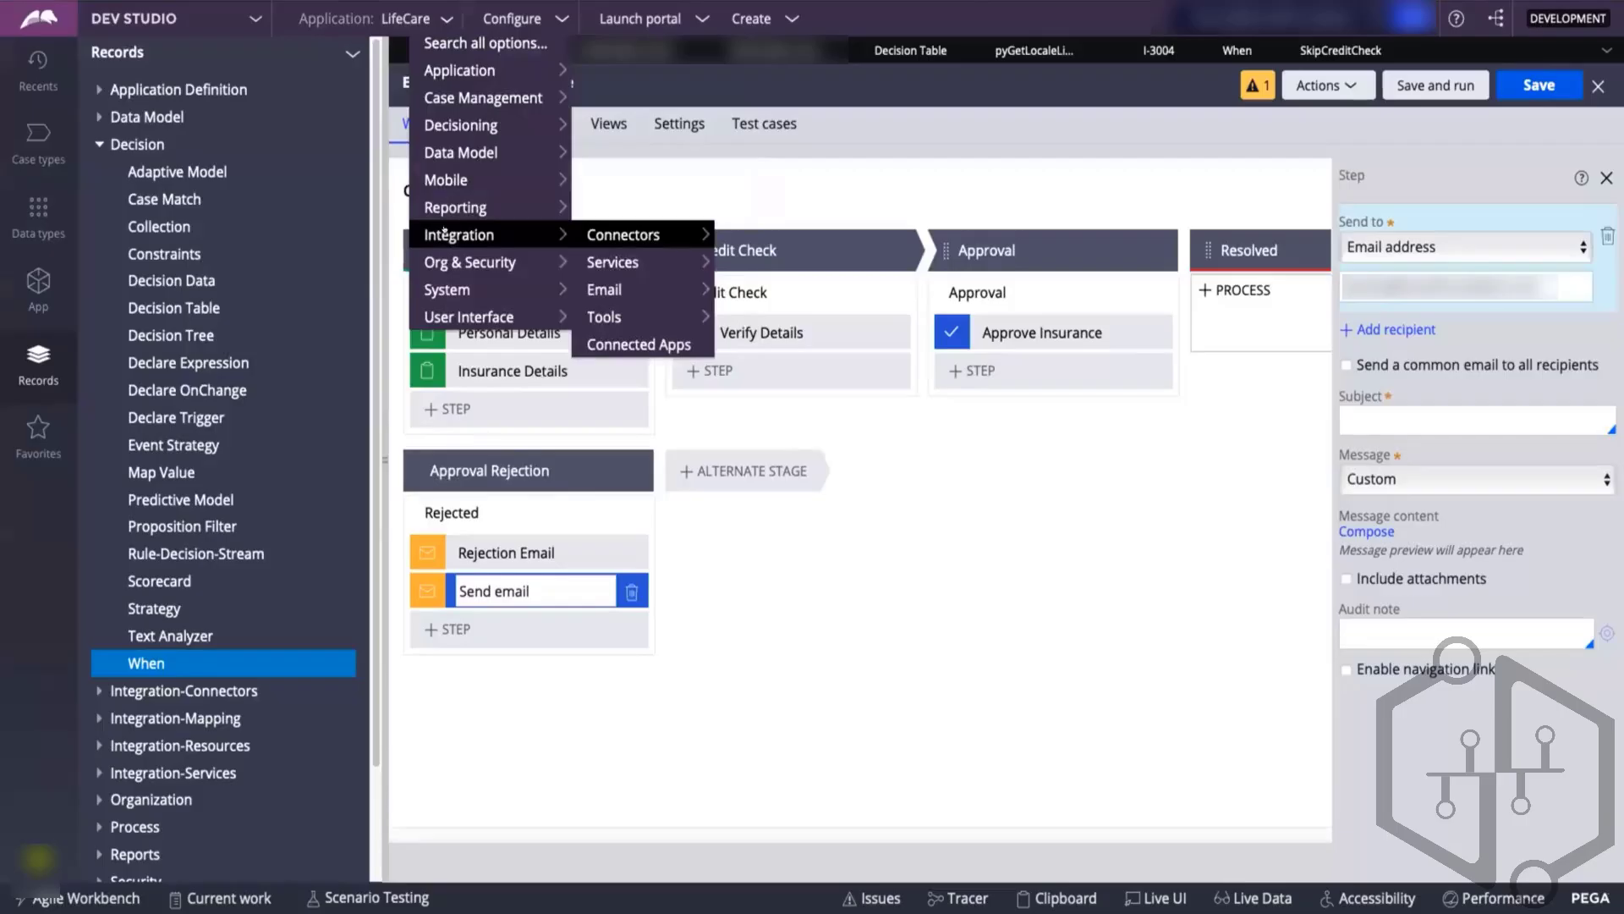
{"action": "mouse_move", "coordinate": [629, 291]}
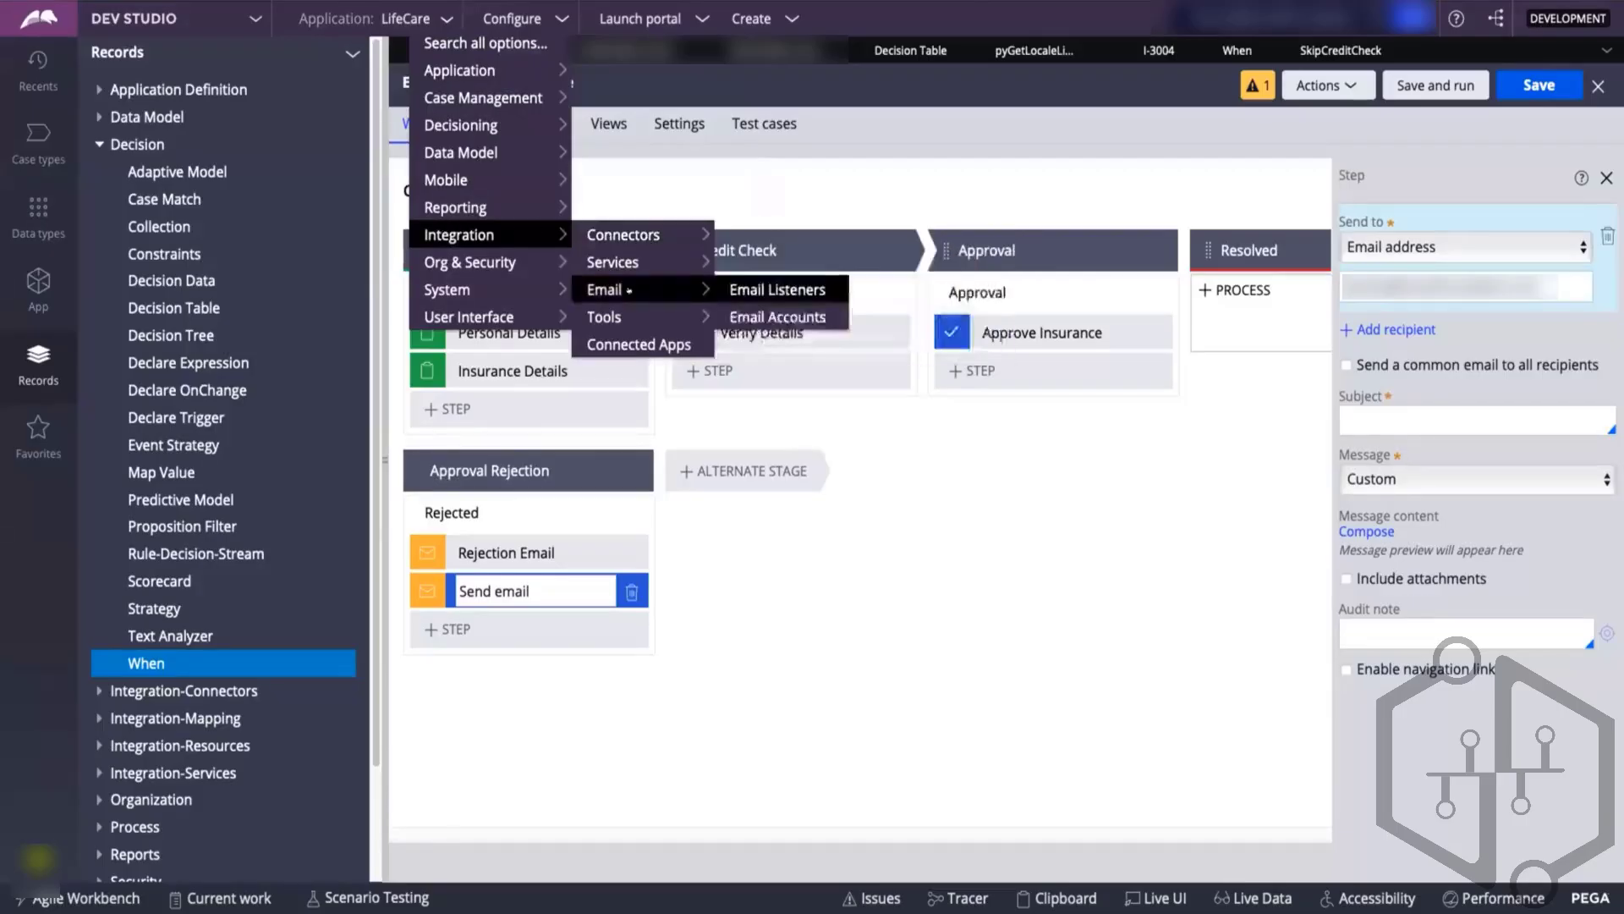
{"action": "left_click", "coordinate": [768, 316]}
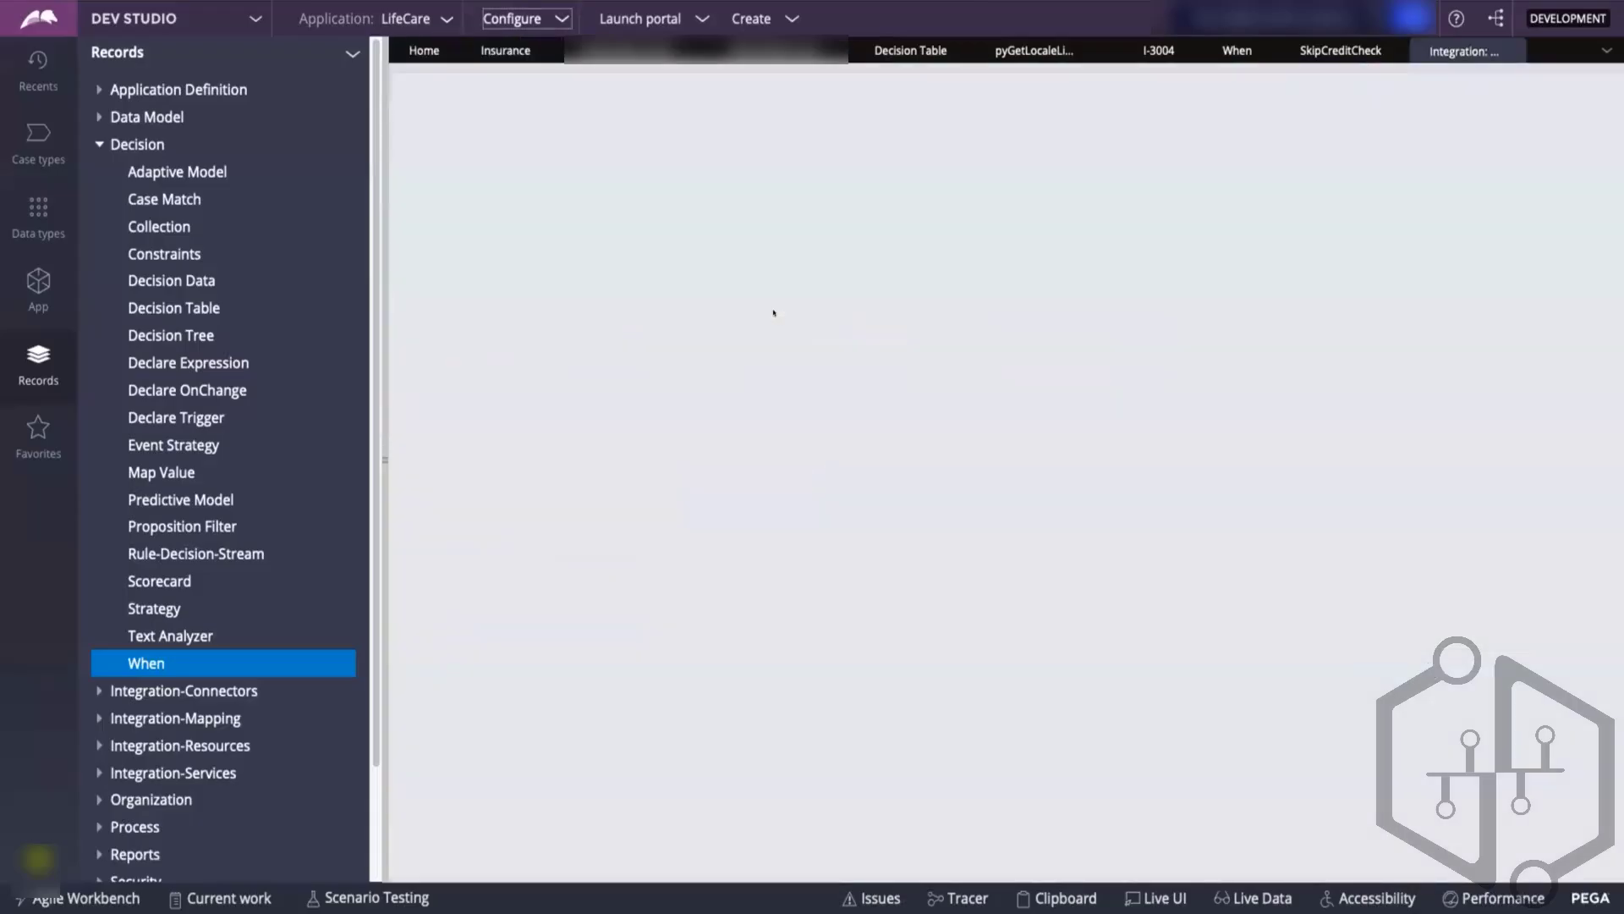
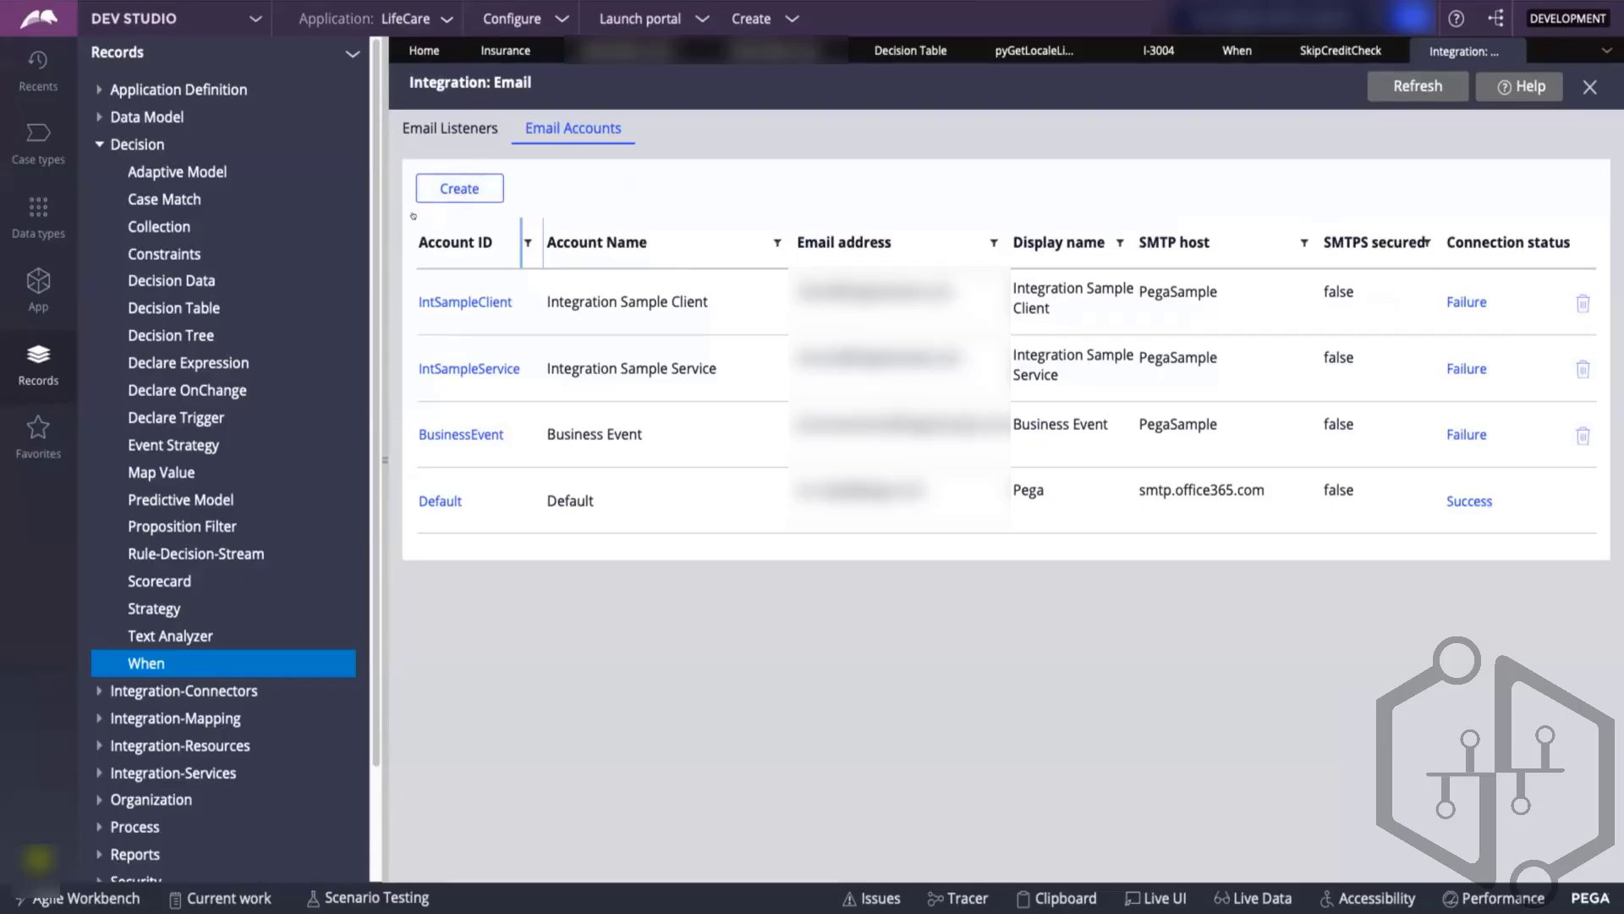
- Start creating a new email account and set its email provider to Google Gmail
{"action": "left_click", "coordinate": [444, 188]}
{"action": "left_click", "coordinate": [793, 382]}
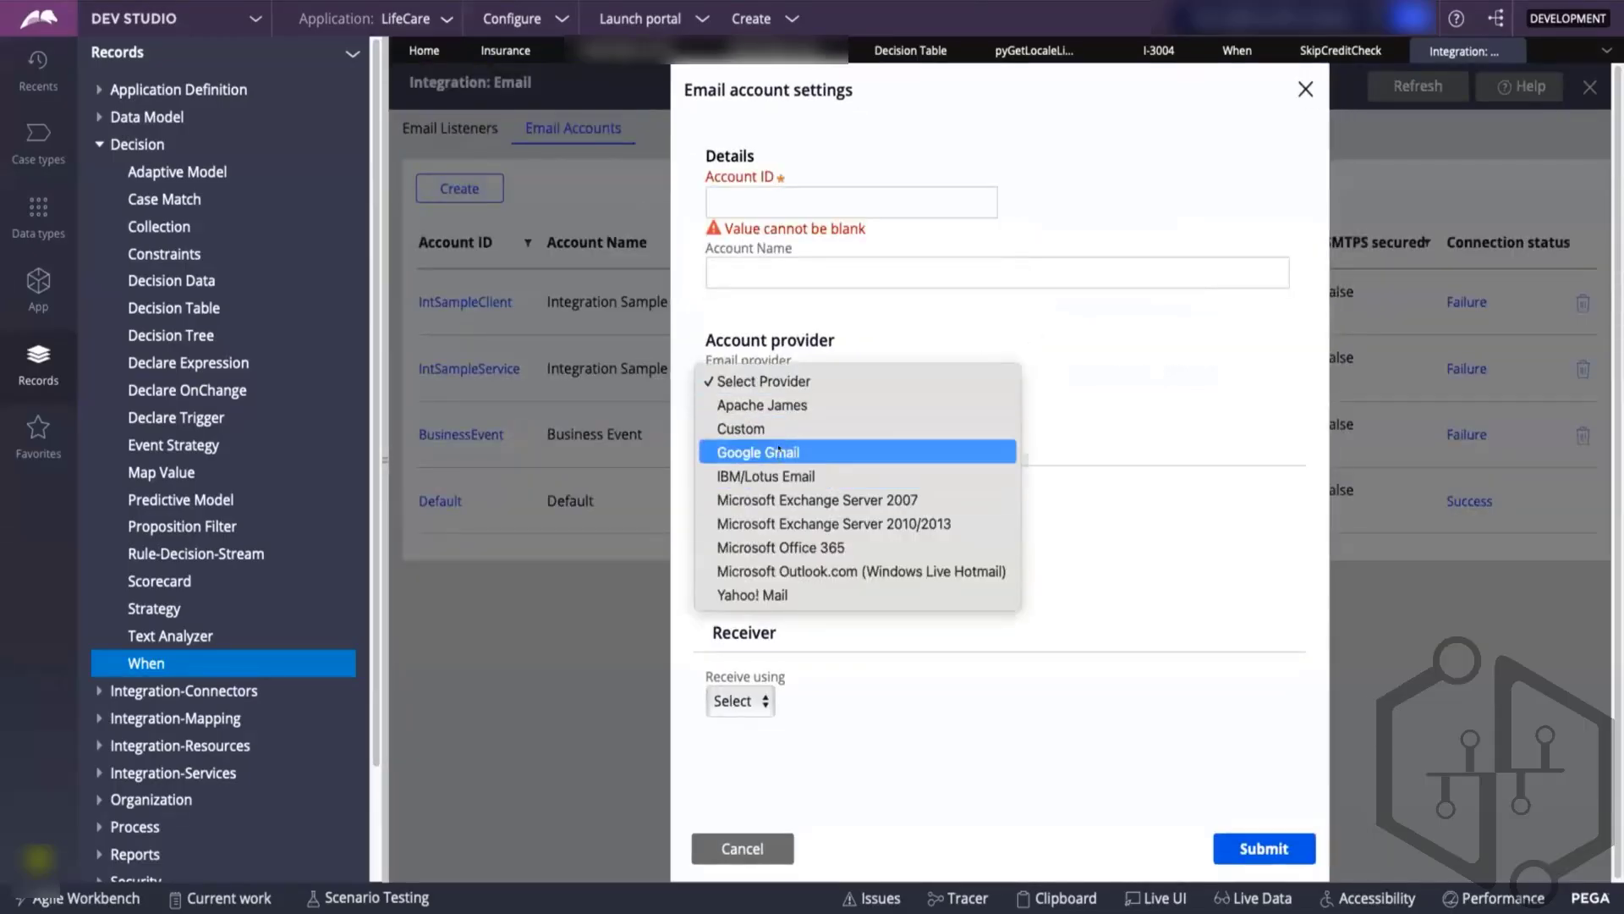
{"action": "left_click", "coordinate": [1160, 345]}
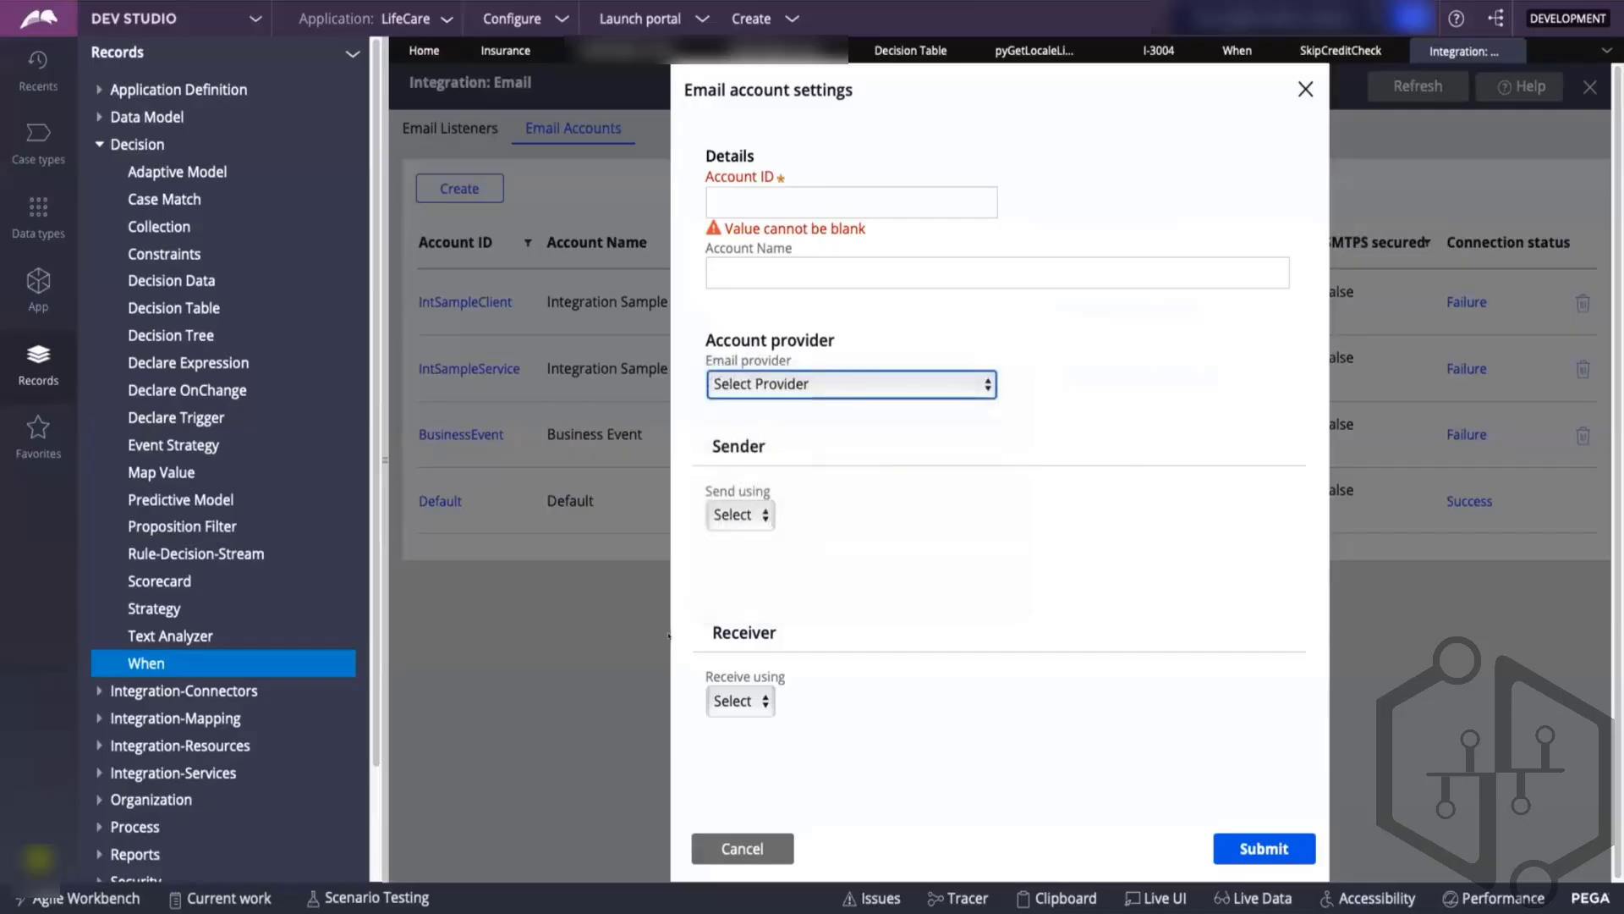
{"action": "left_click", "coordinate": [734, 515]}
{"action": "left_click", "coordinate": [776, 396]}
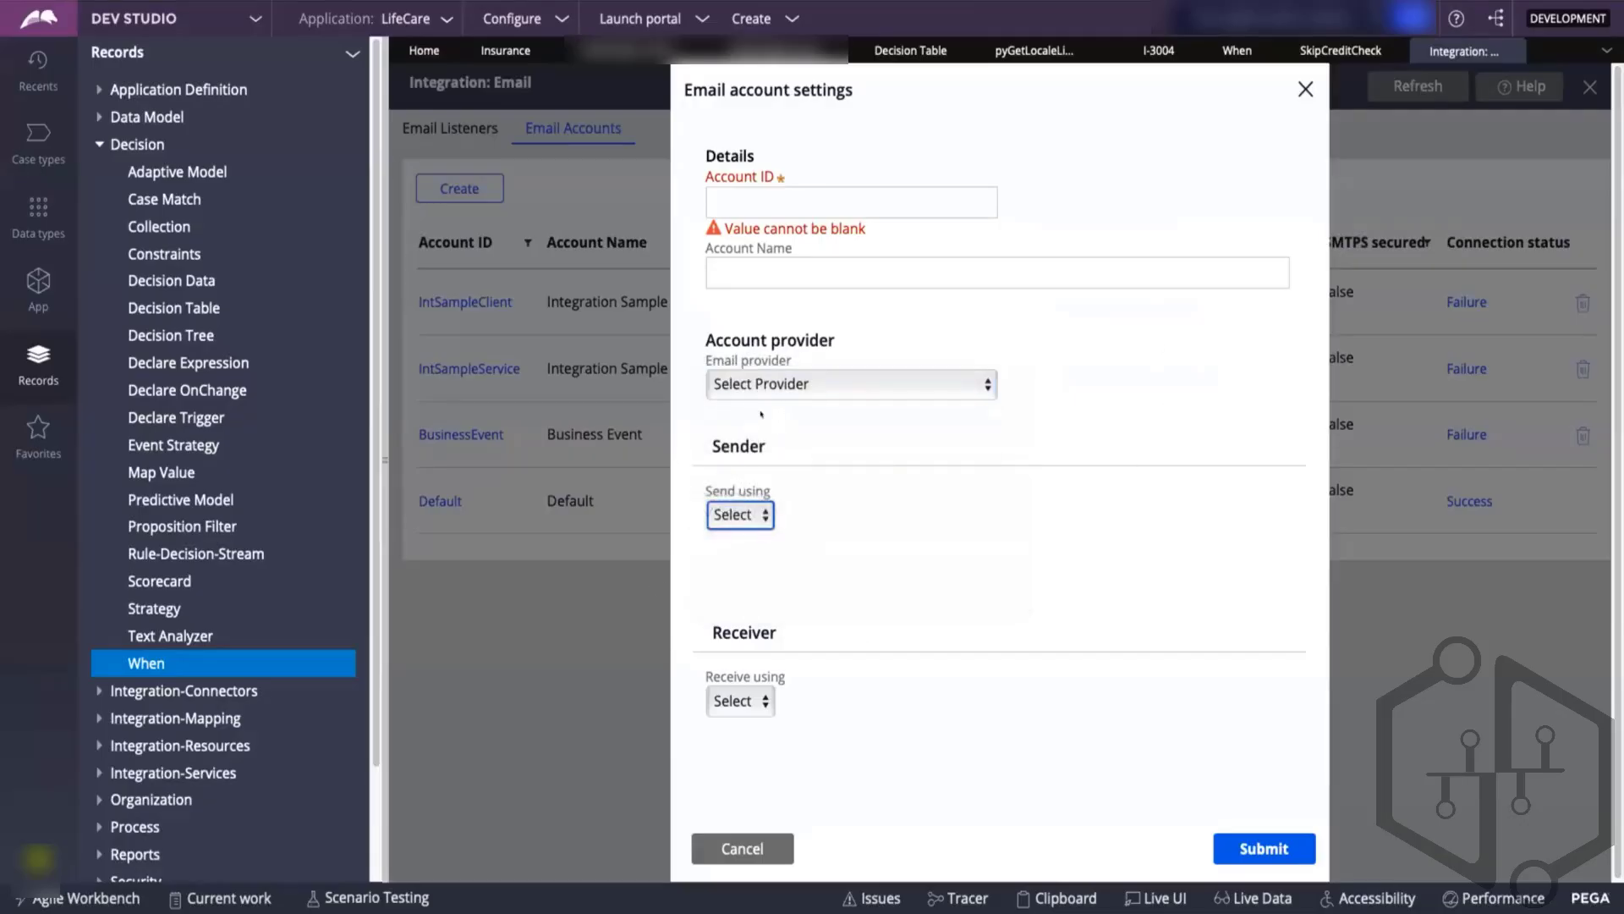
{"action": "left_click", "coordinate": [774, 389]}
{"action": "left_click", "coordinate": [750, 451]}
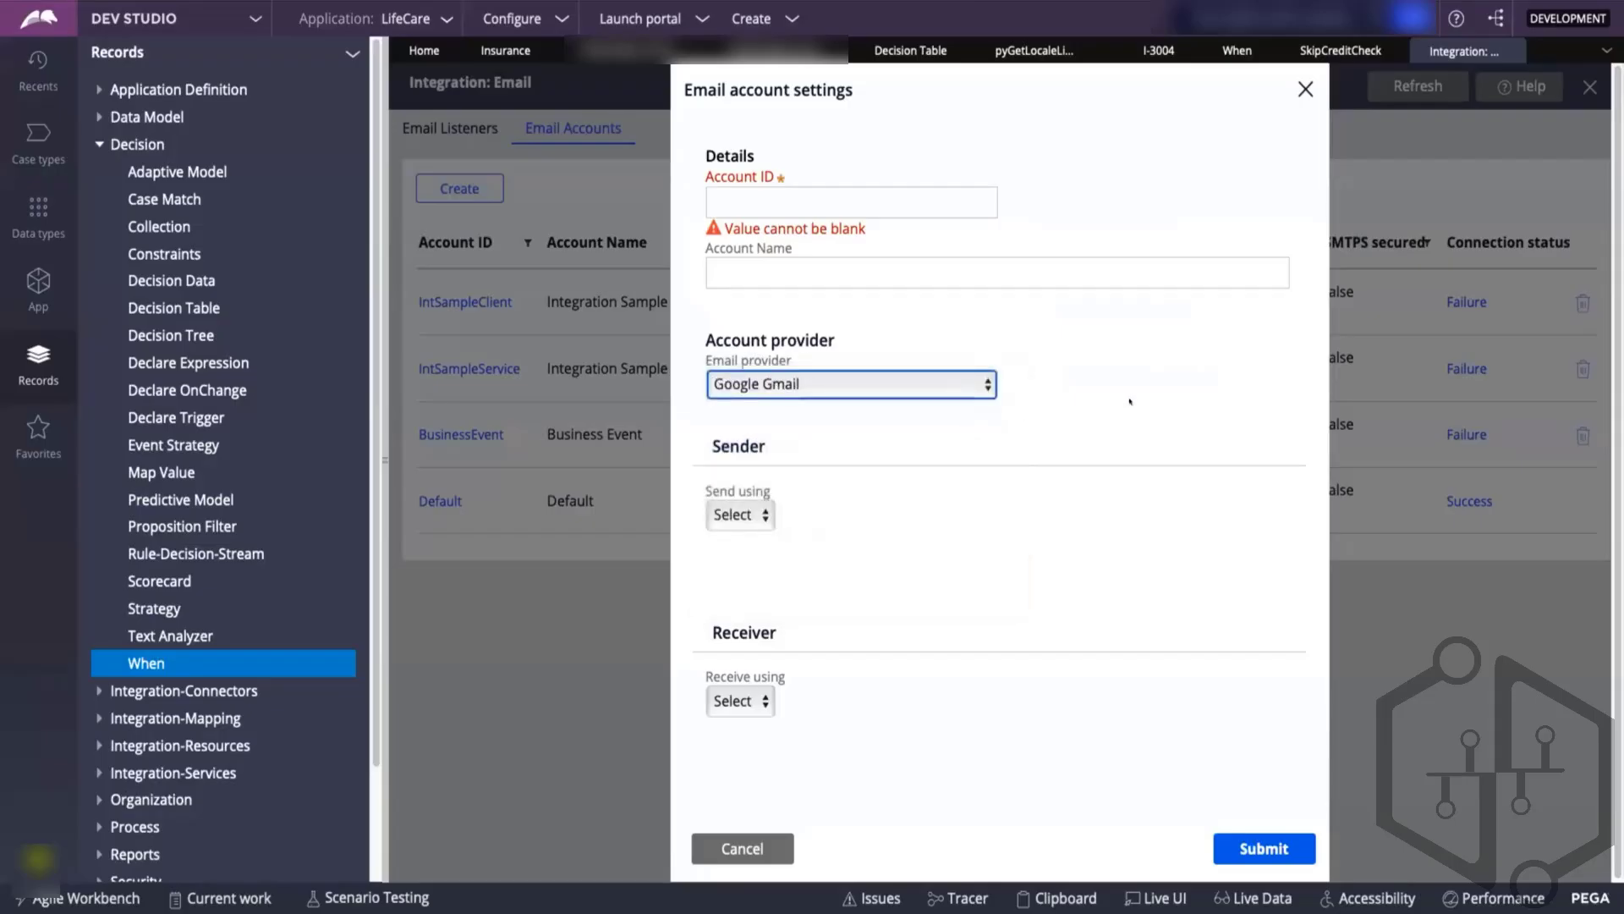
- Set the new email account to receive using IMAP and review its receiver identity and connection settings
{"action": "left_click", "coordinate": [723, 504]}
{"action": "left_click", "coordinate": [726, 501]}
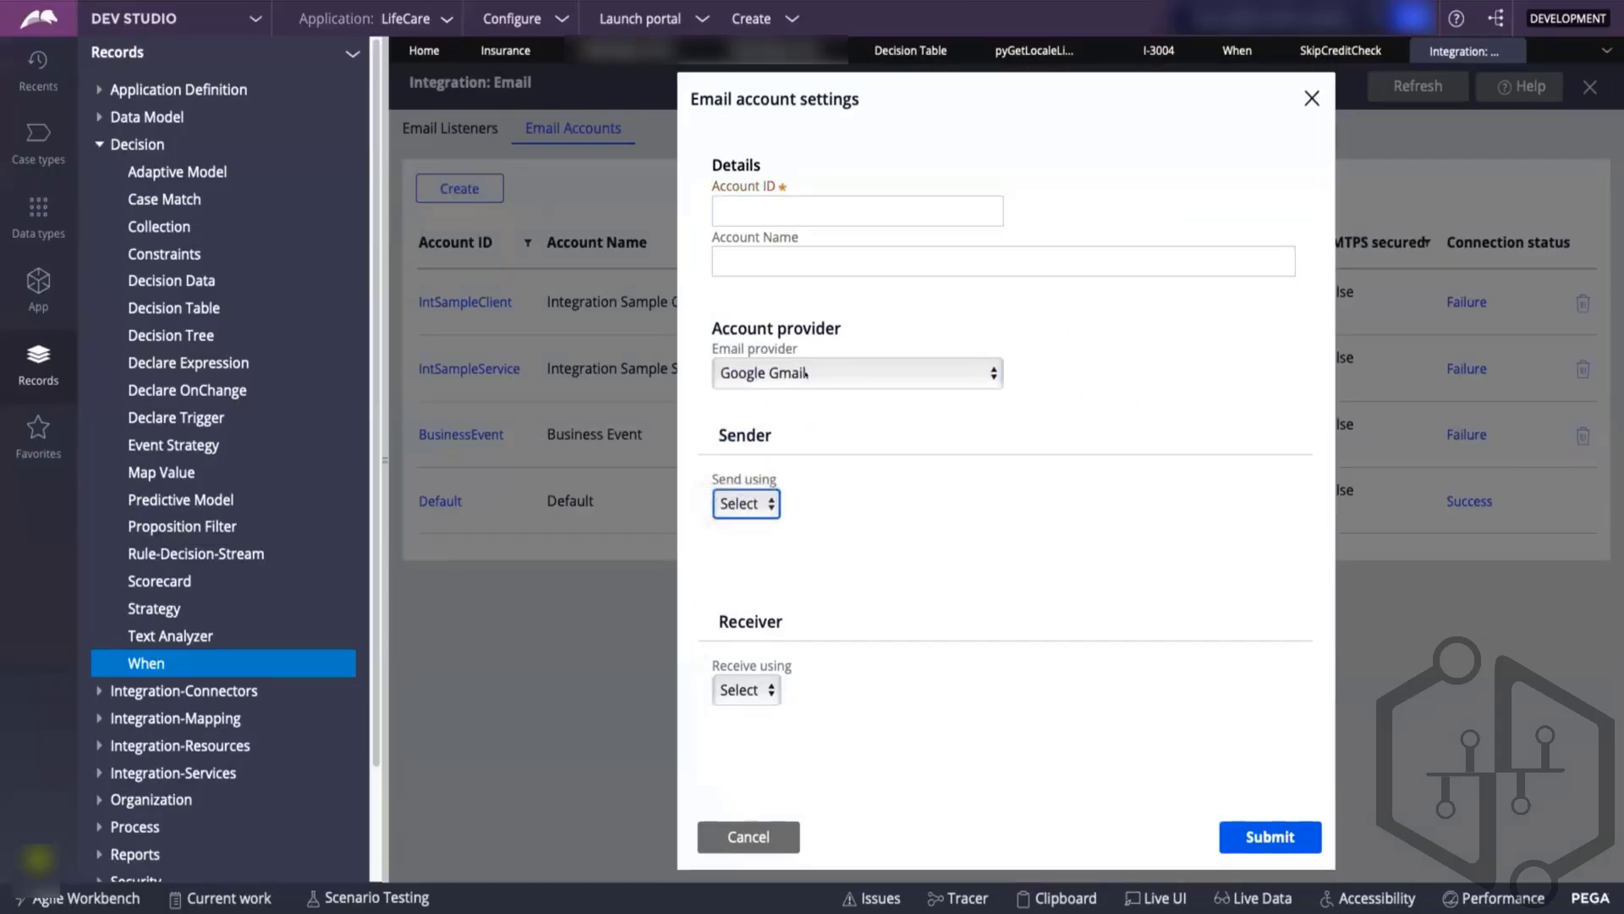
{"action": "left_click", "coordinate": [764, 214]}
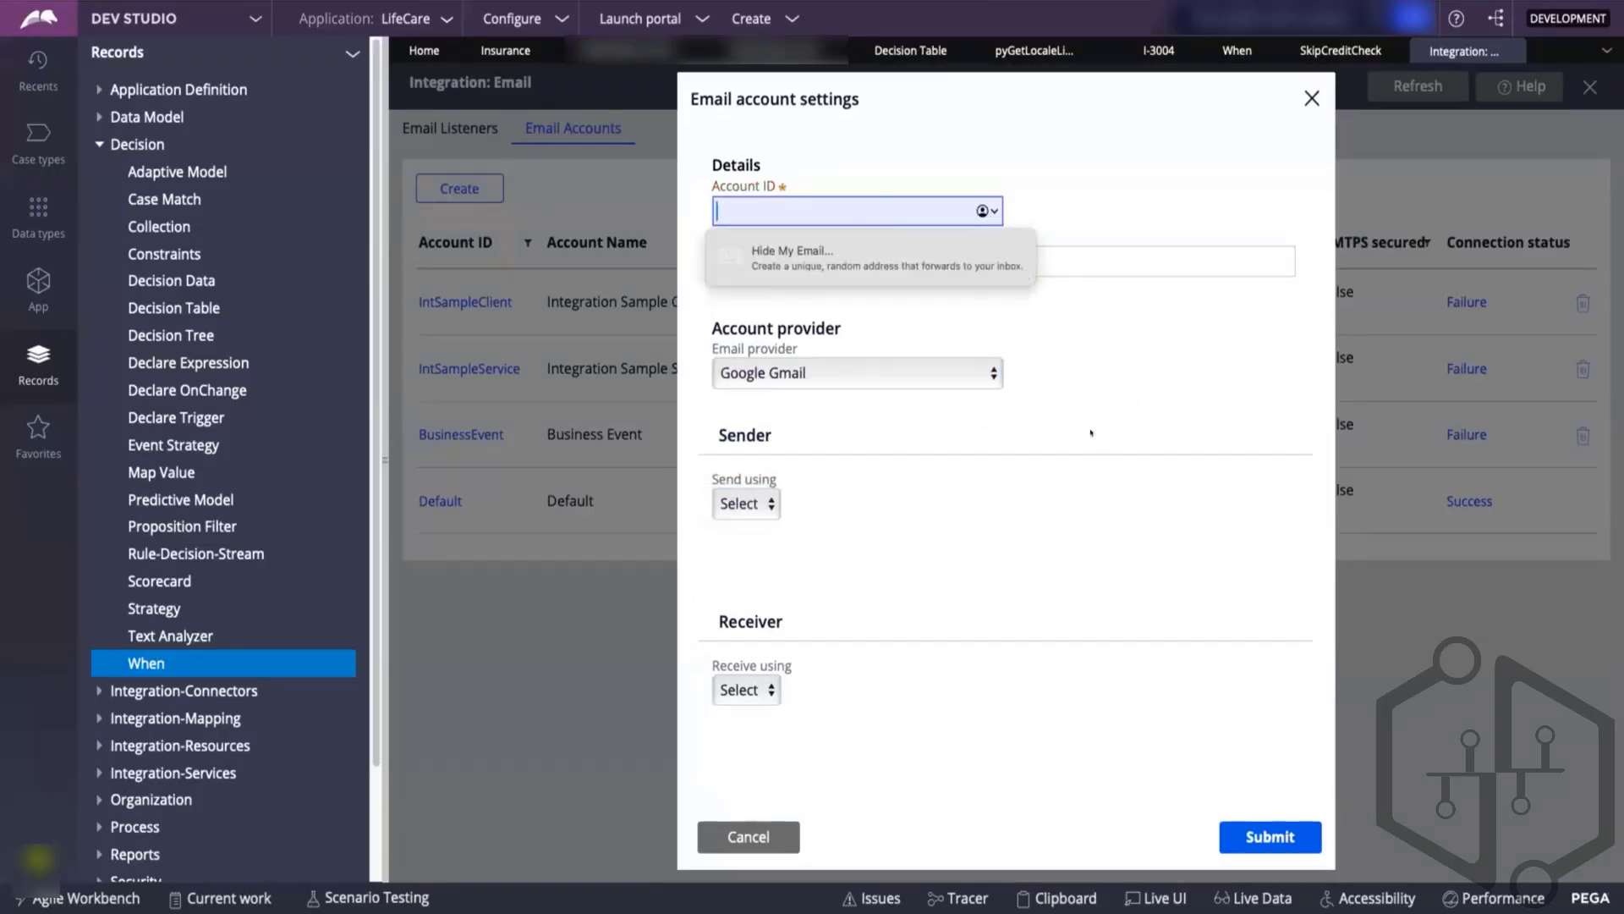
{"action": "left_click", "coordinate": [762, 691]}
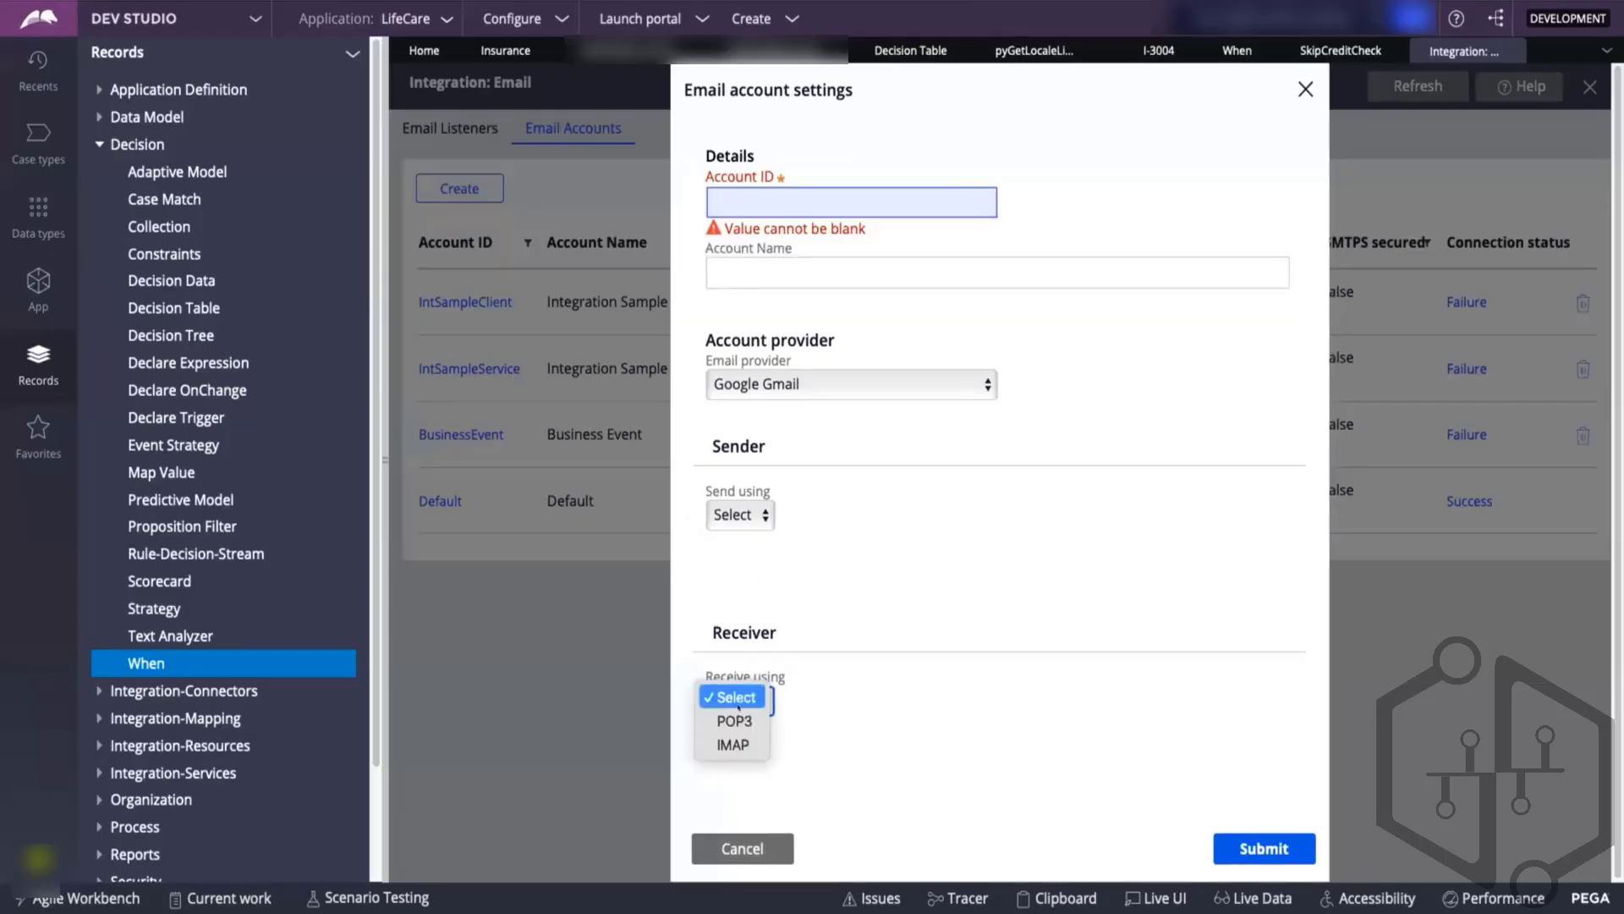
{"action": "left_click", "coordinate": [727, 645]}
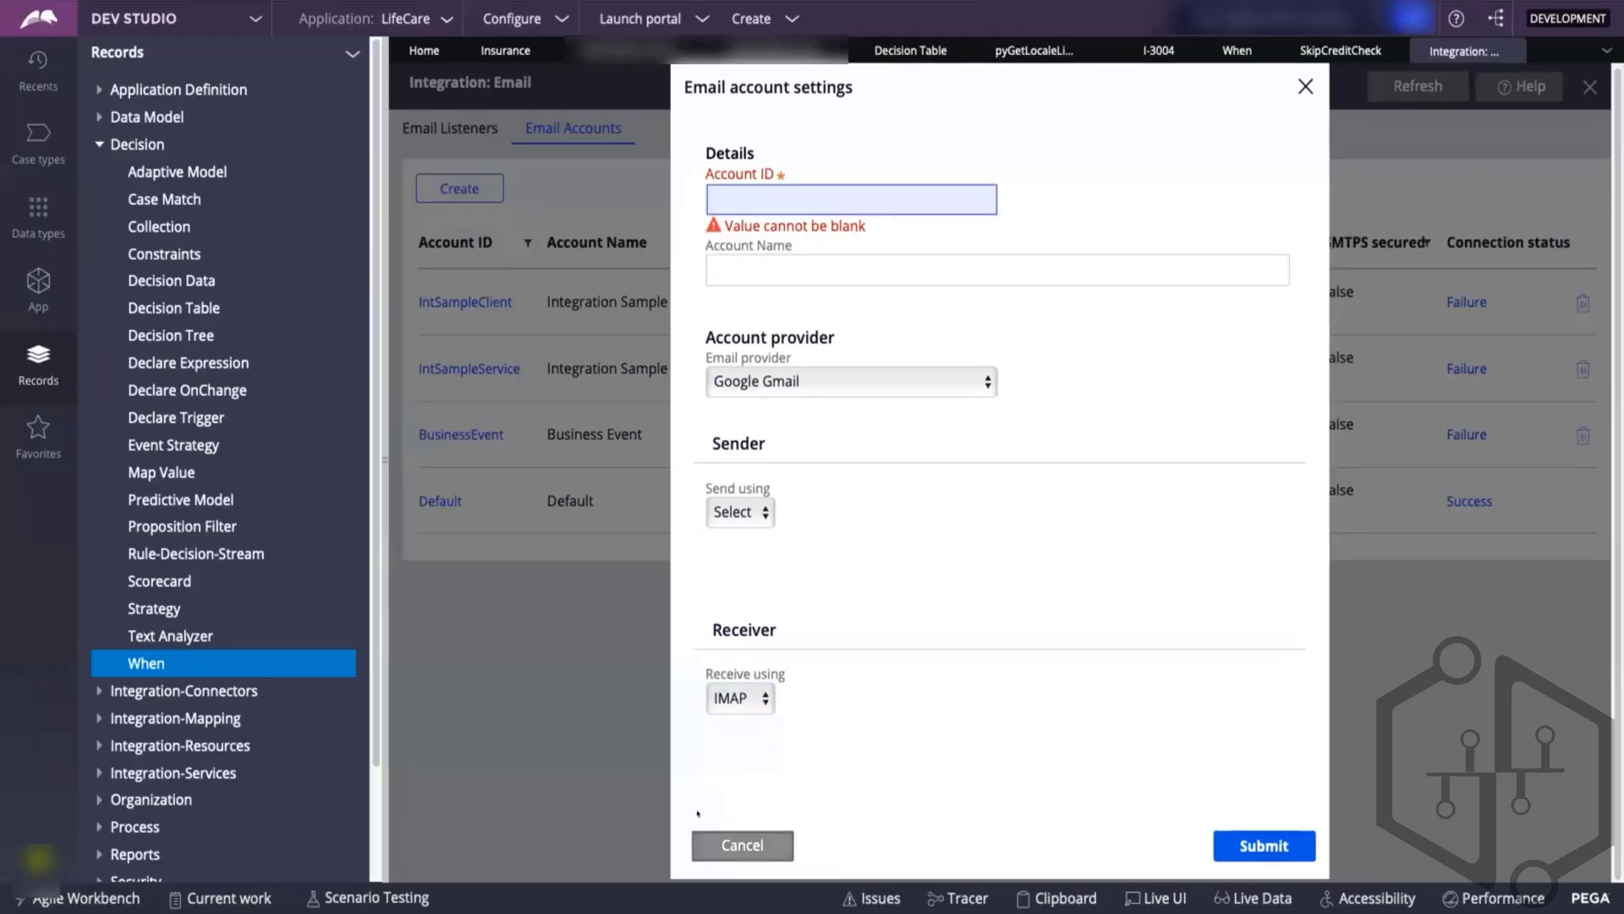
{"action": "scroll", "coordinate": [775, 752], "scroll_direction": "down", "scroll_amount": 6}
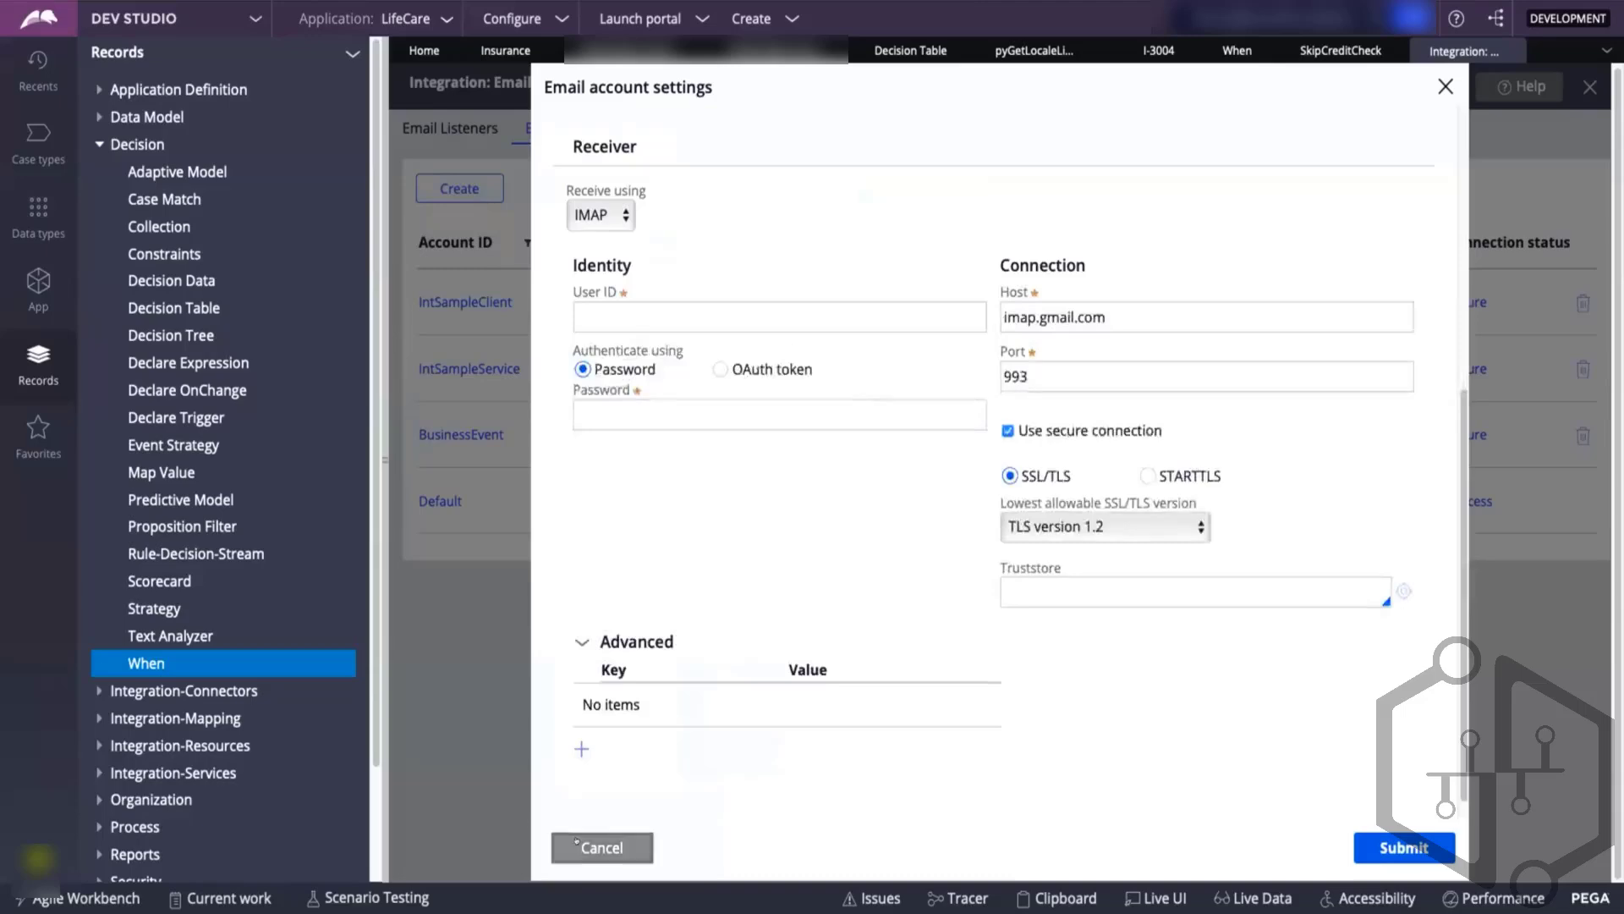
- Discard the new email account and set the Insurance case's Send email step subject to Test Email
{"action": "left_click", "coordinate": [601, 847]}
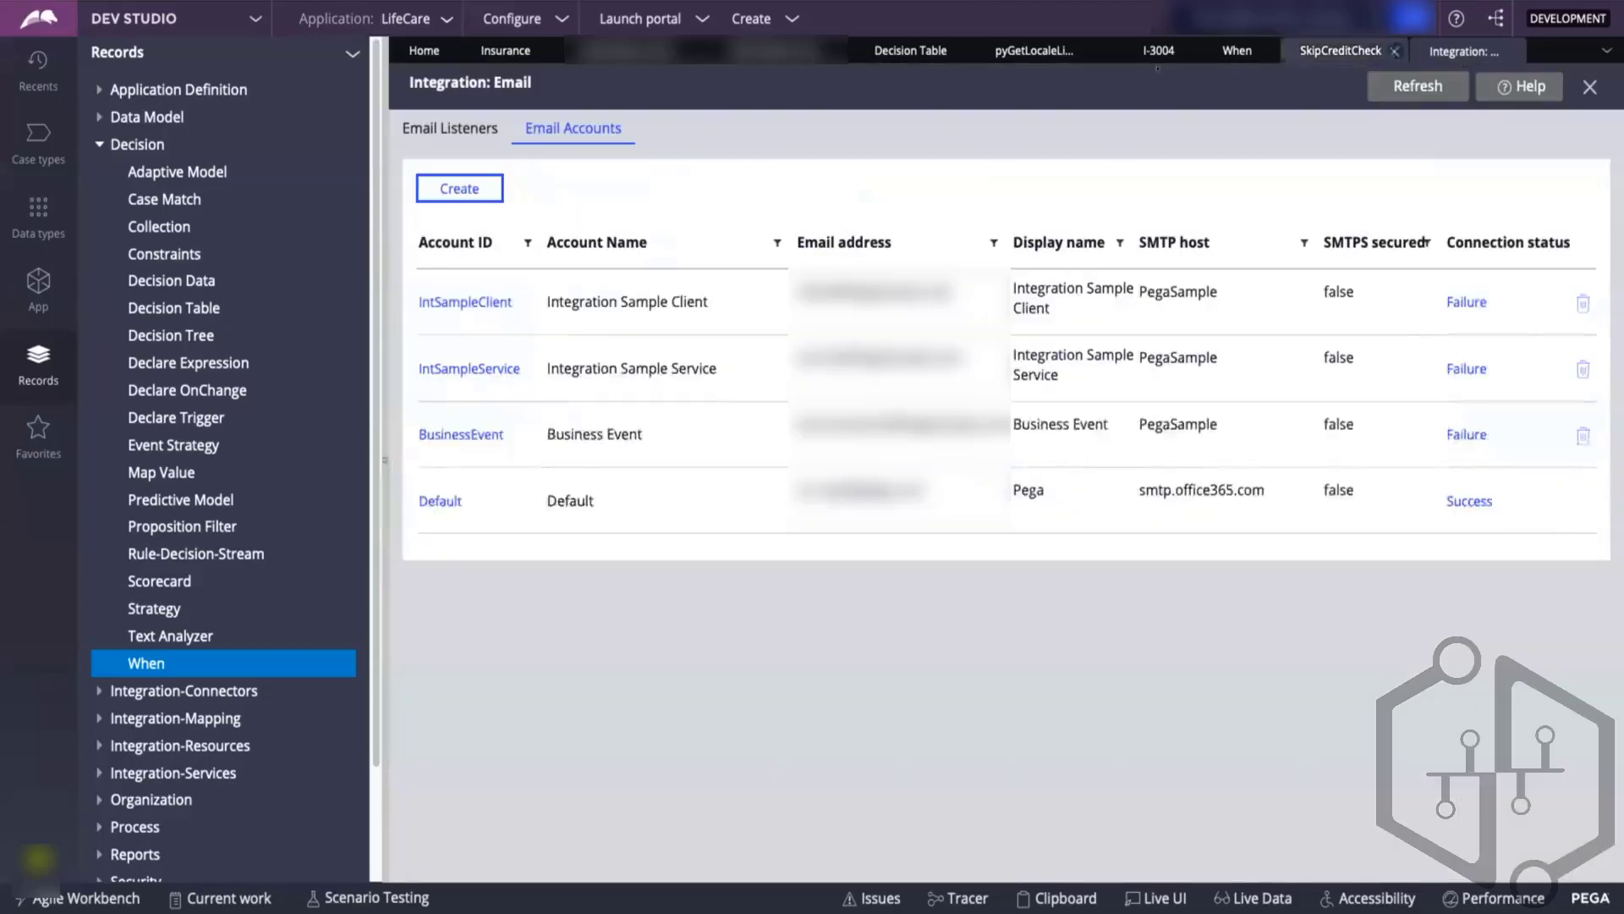
{"action": "left_click", "coordinate": [495, 52]}
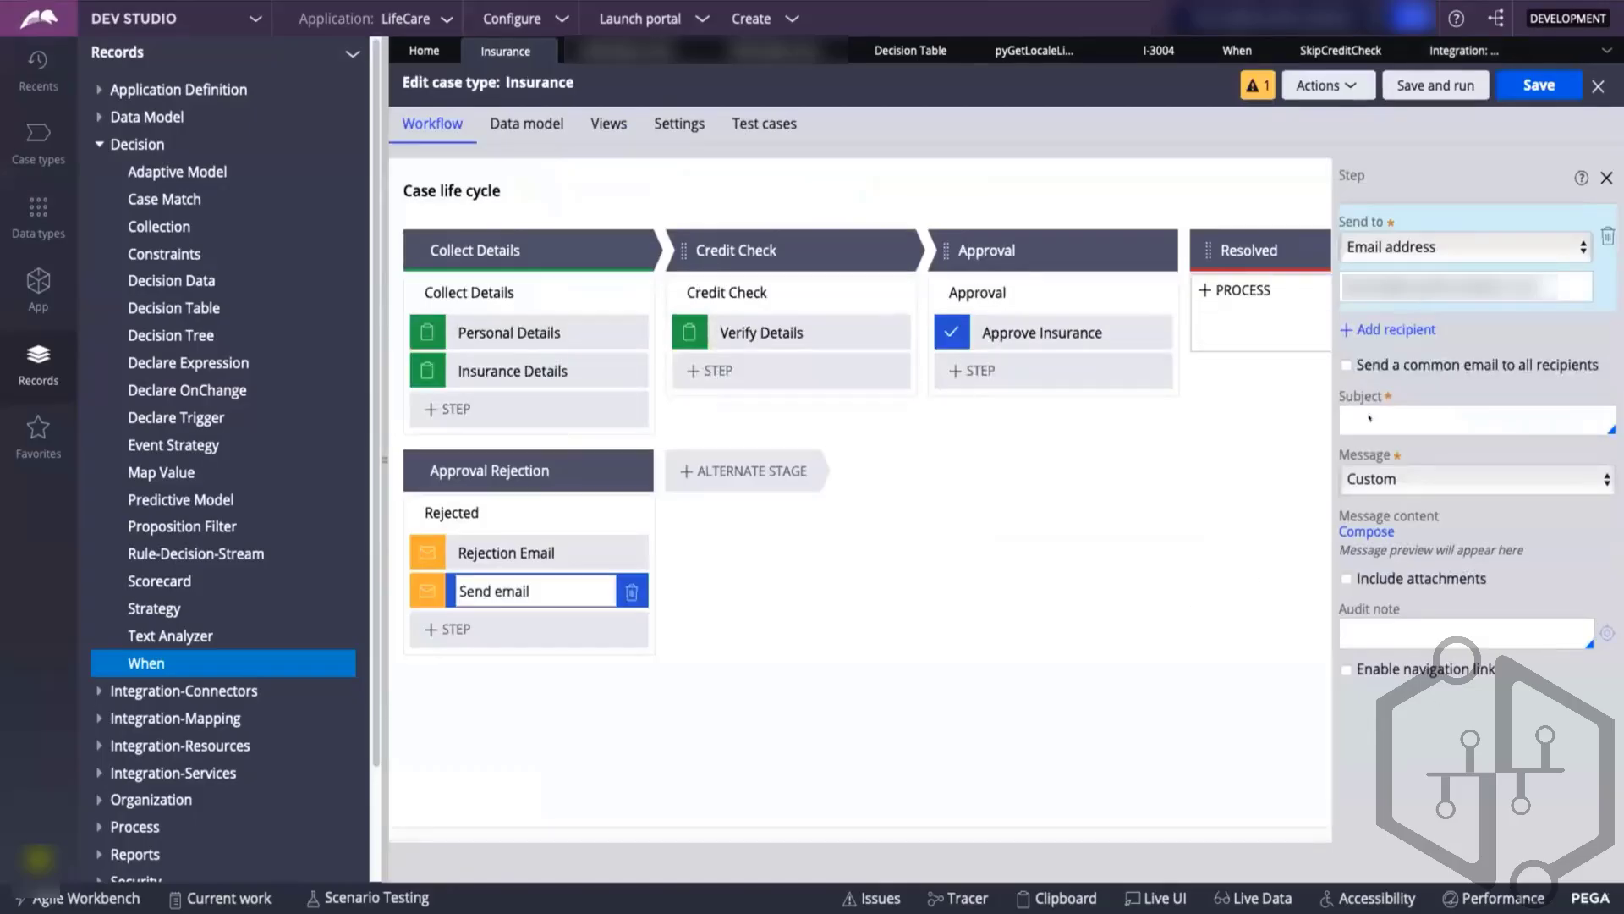
{"action": "left_click", "coordinate": [1396, 419]}
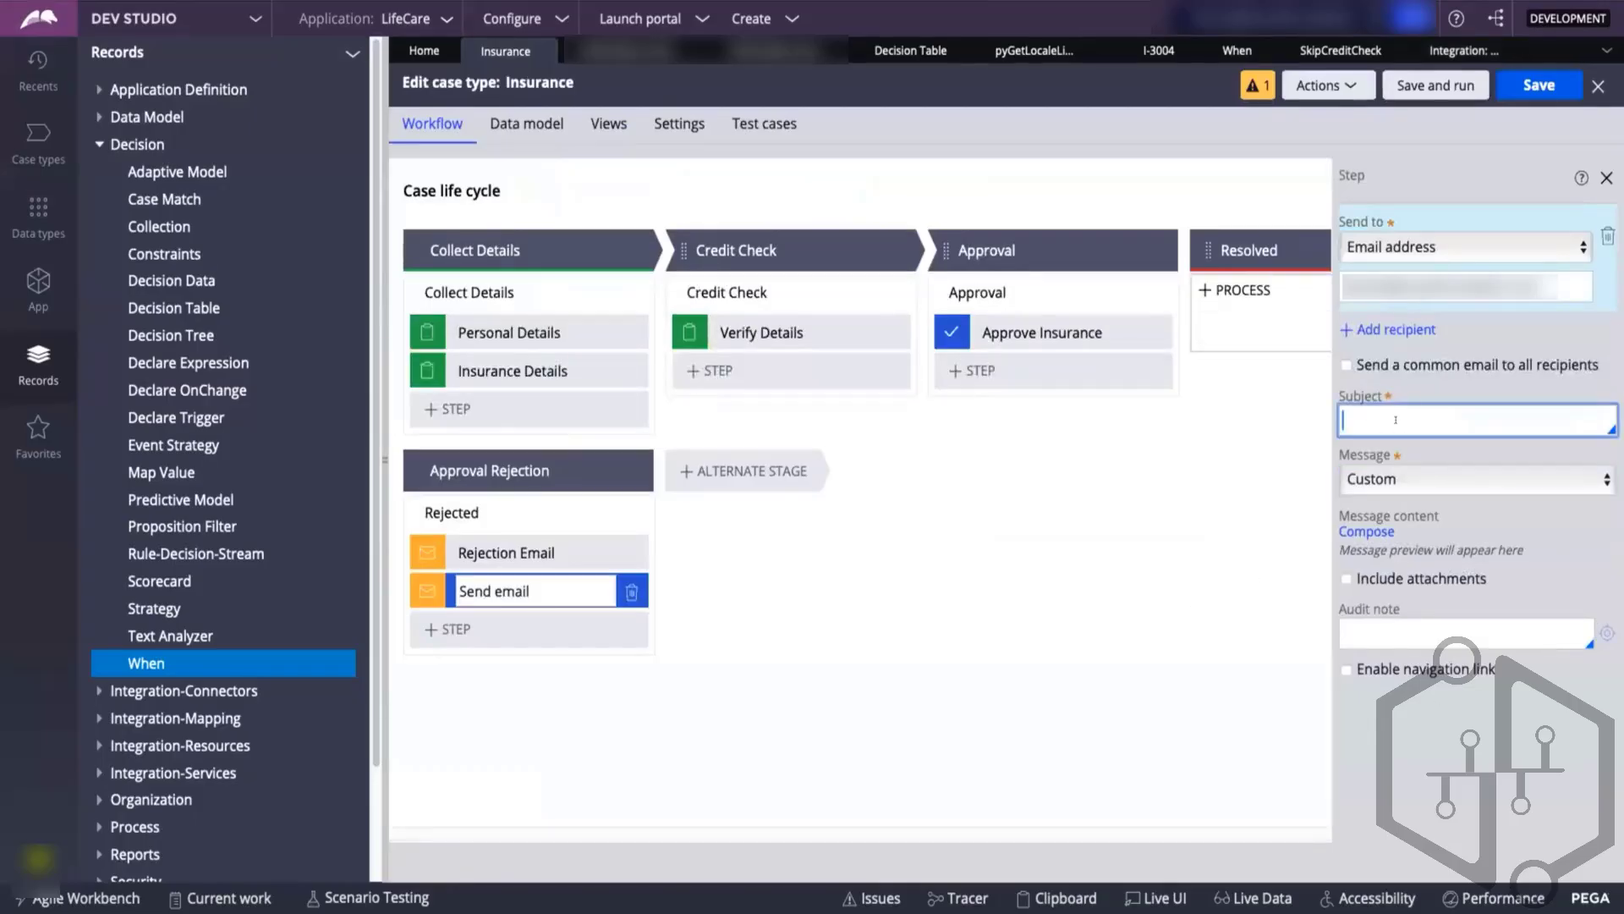
{"action": "type", "text": "Test Email"}
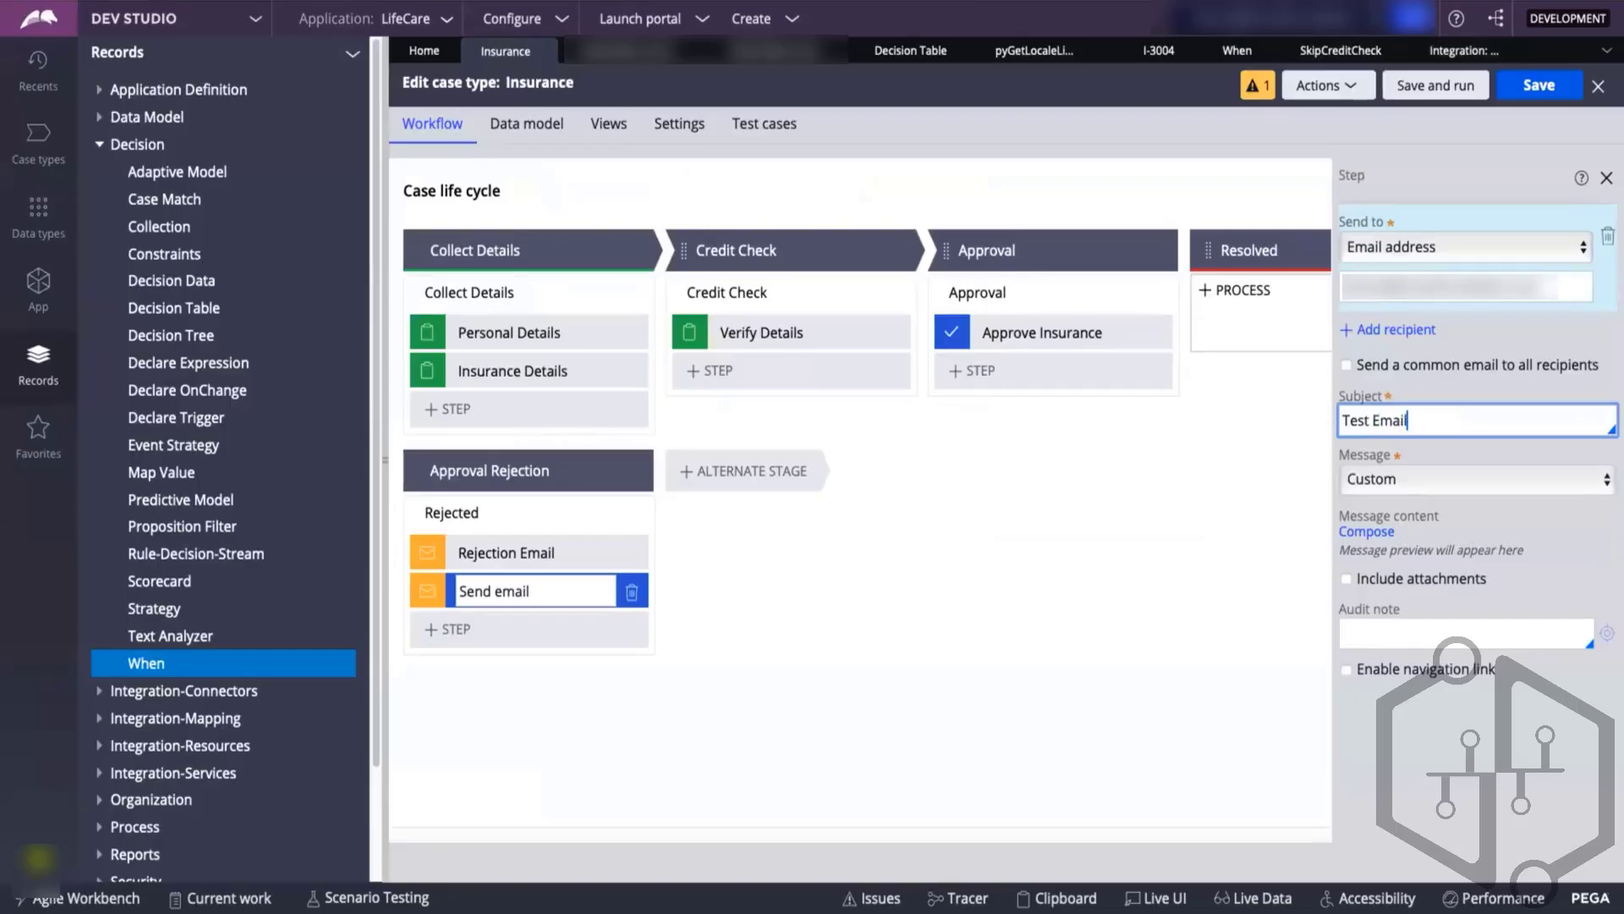
- Set the Send email step's message to Correspondence and name its correspondence template Test Corresondencerule
{"action": "left_click", "coordinate": [1384, 488]}
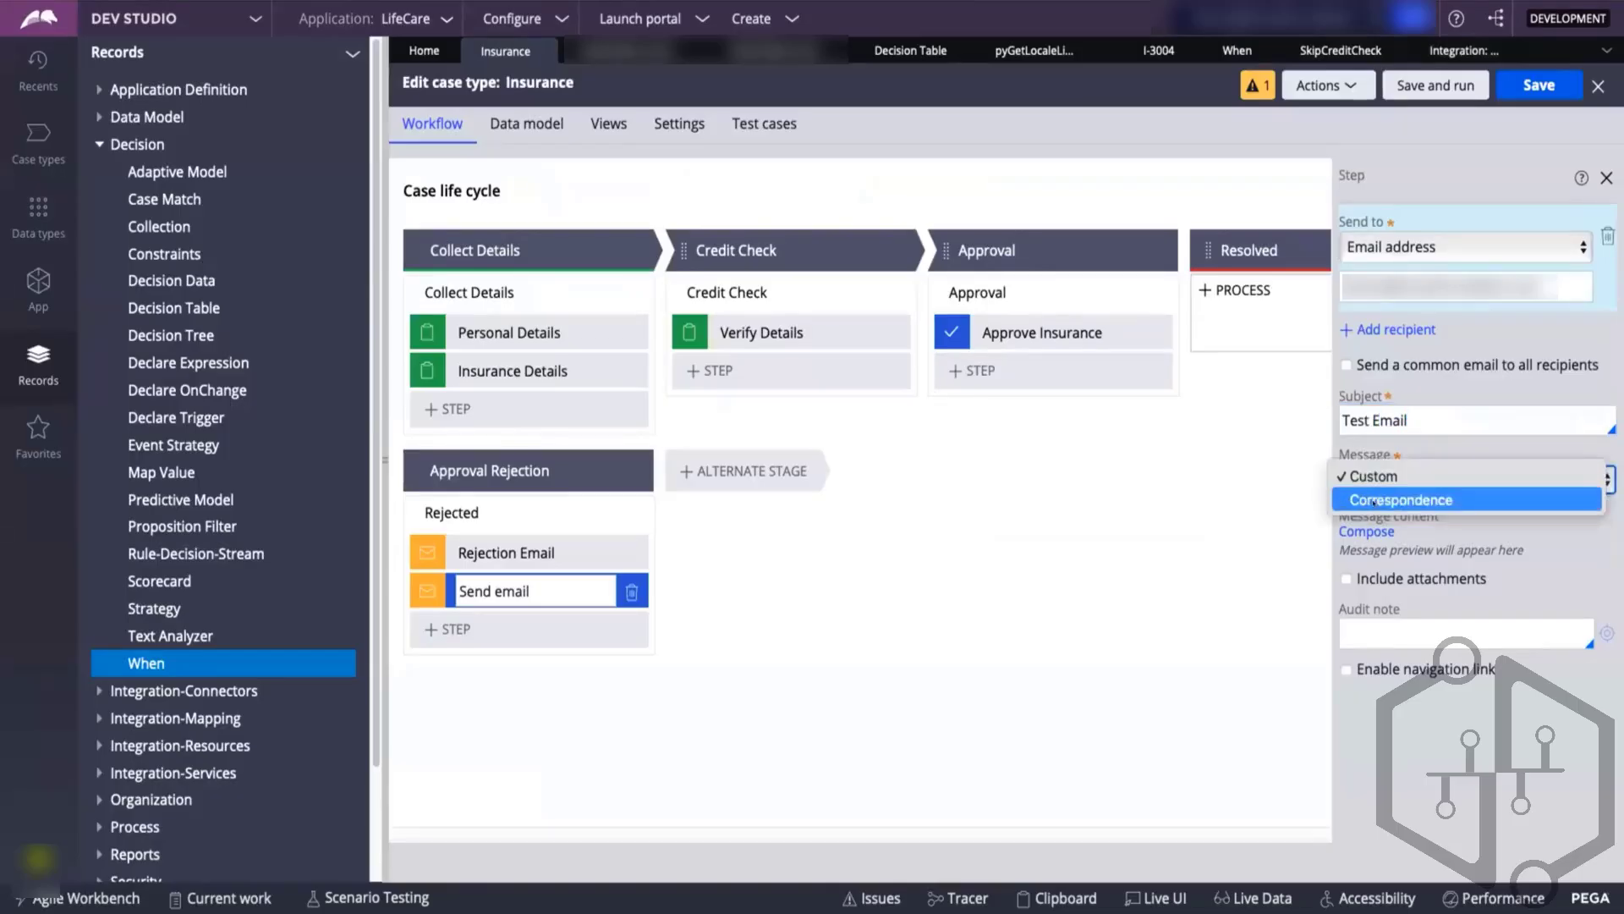
{"action": "left_click", "coordinate": [1372, 500]}
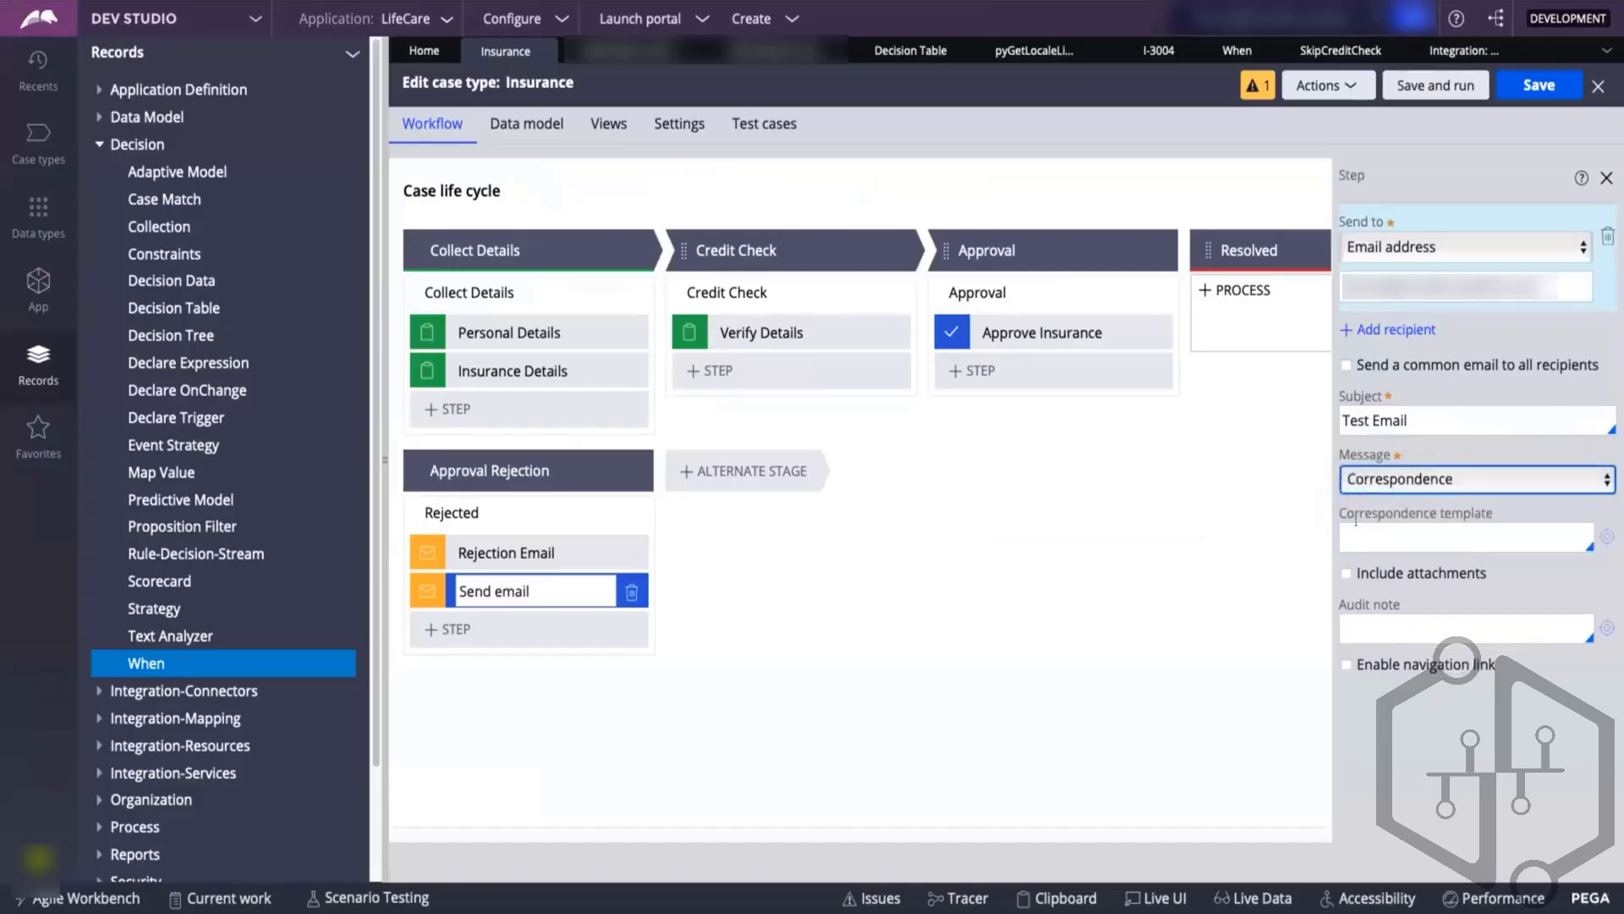
{"action": "left_click", "coordinate": [1356, 522]}
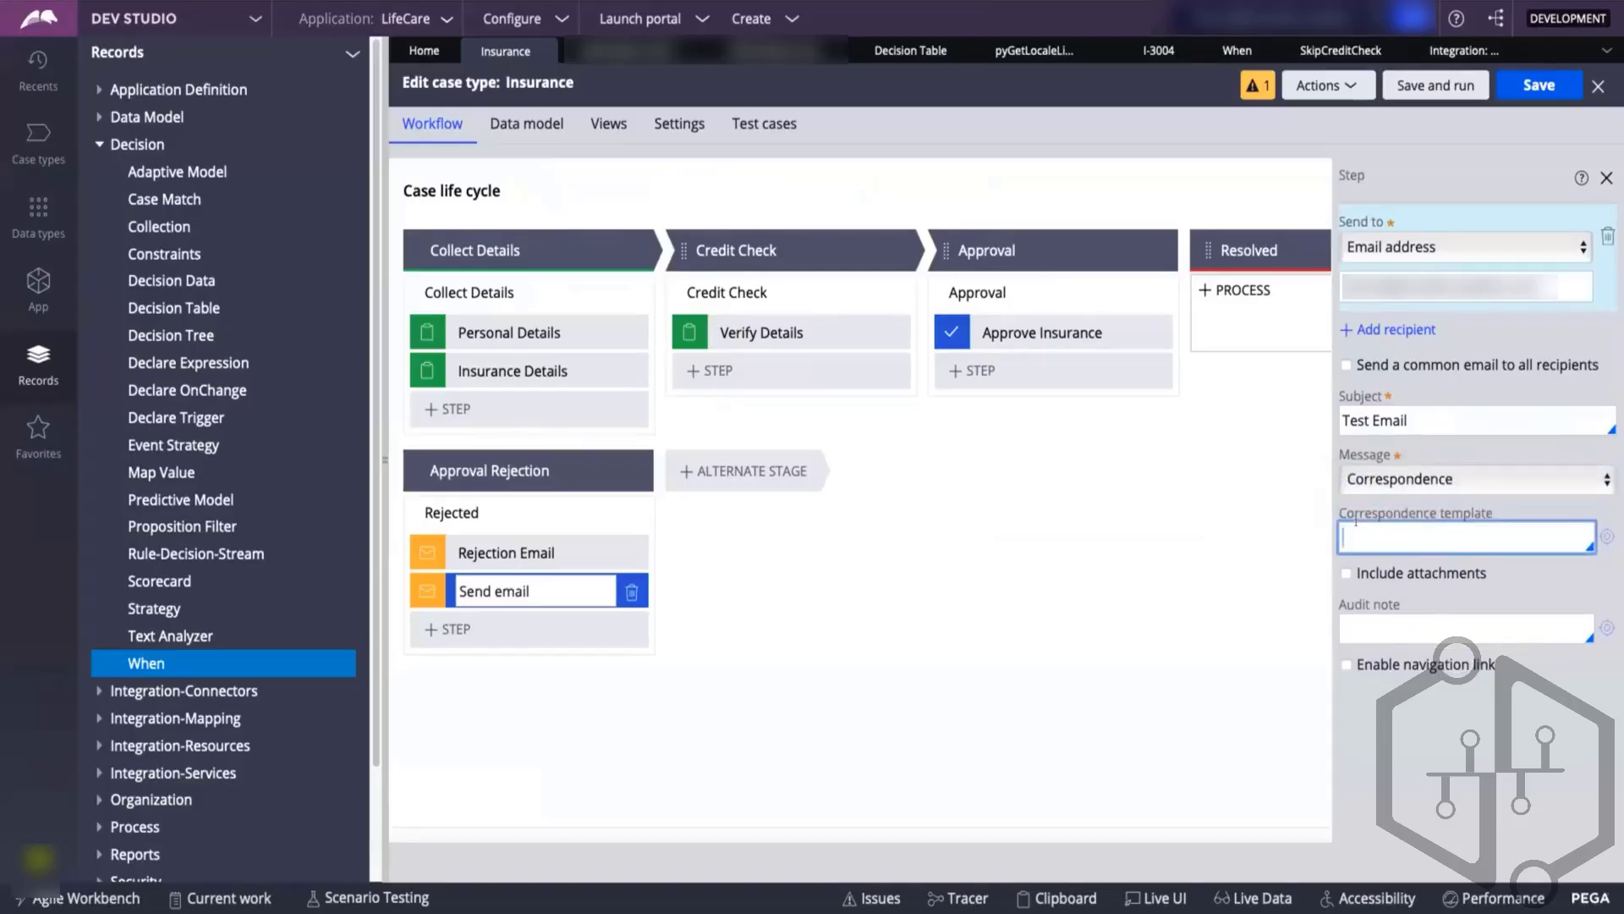
{"action": "type", "text": "Test Corres[ondence T"}
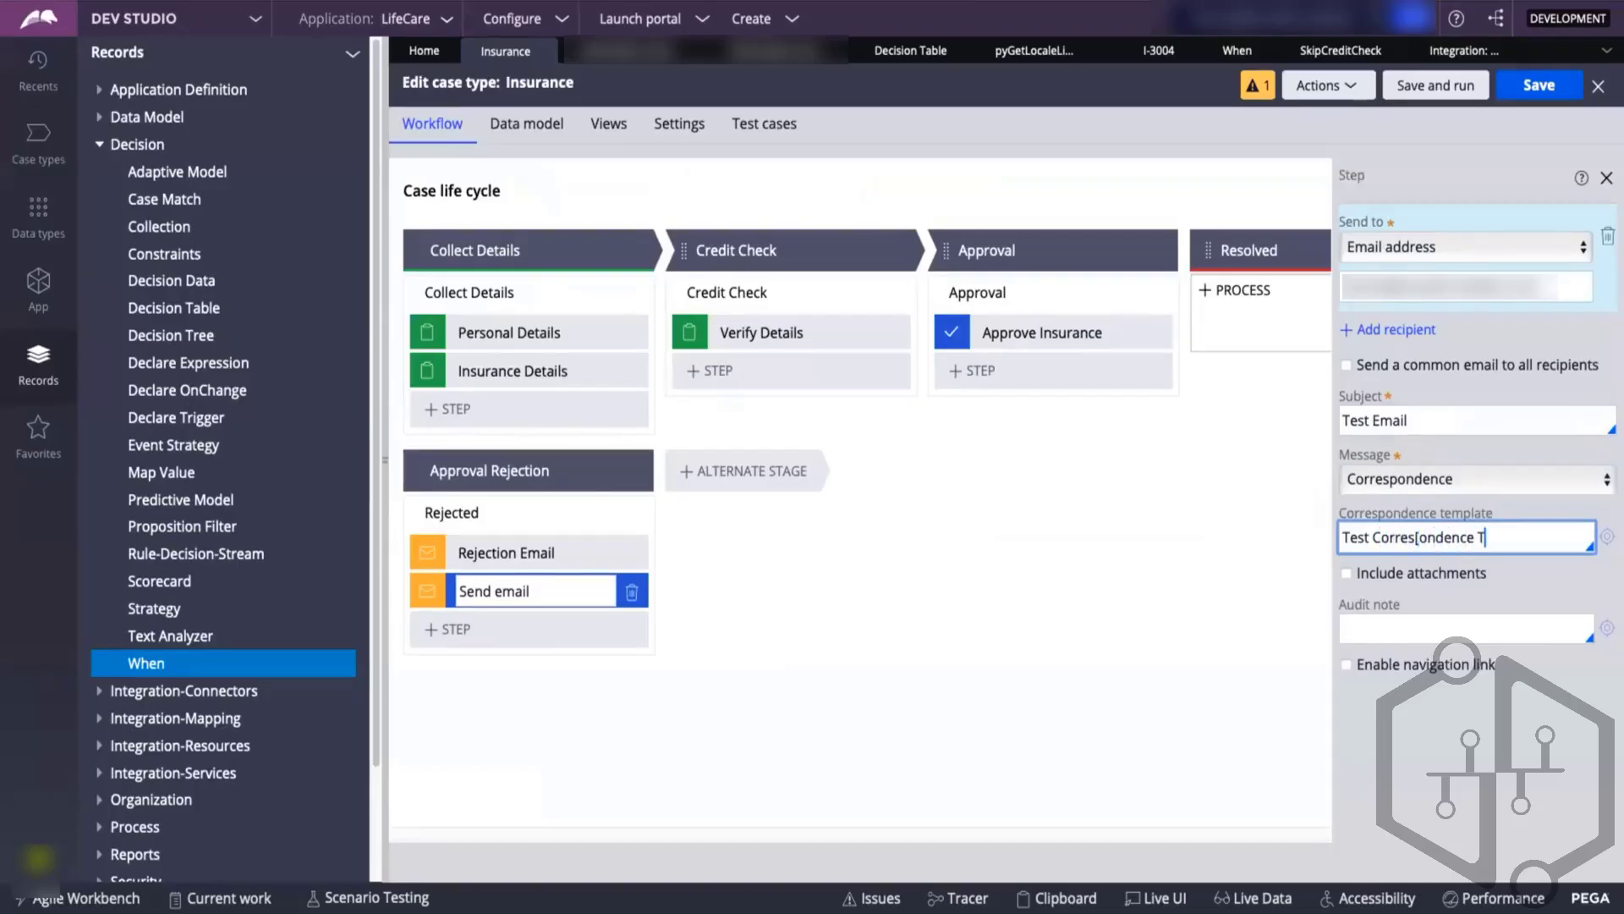
{"action": "key", "text": "BackSpace"}
{"action": "key", "text": "BackSpace"}
{"action": "type", "text": "ule"}
{"action": "key", "text": "Left"}
{"action": "key", "text": "Left"}
{"action": "key", "text": "Left"}
{"action": "type", "text": "r"}
{"action": "key", "text": "Left"}
{"action": "key", "text": "Left"}
{"action": "key", "text": "Left"}
{"action": "key", "text": "Left"}
{"action": "key", "text": "Left"}
{"action": "key", "text": "Left"}
{"action": "key", "text": "Left"}
{"action": "key", "text": "Left"}
{"action": "key", "text": "BackSpace"}
- Create and open the Test Corresondencerule correspondence record with type Email, applied to Care-LifeCareApp-Work-Insurance in the LifeCareApp ruleset
{"action": "left_click", "coordinate": [1596, 537]}
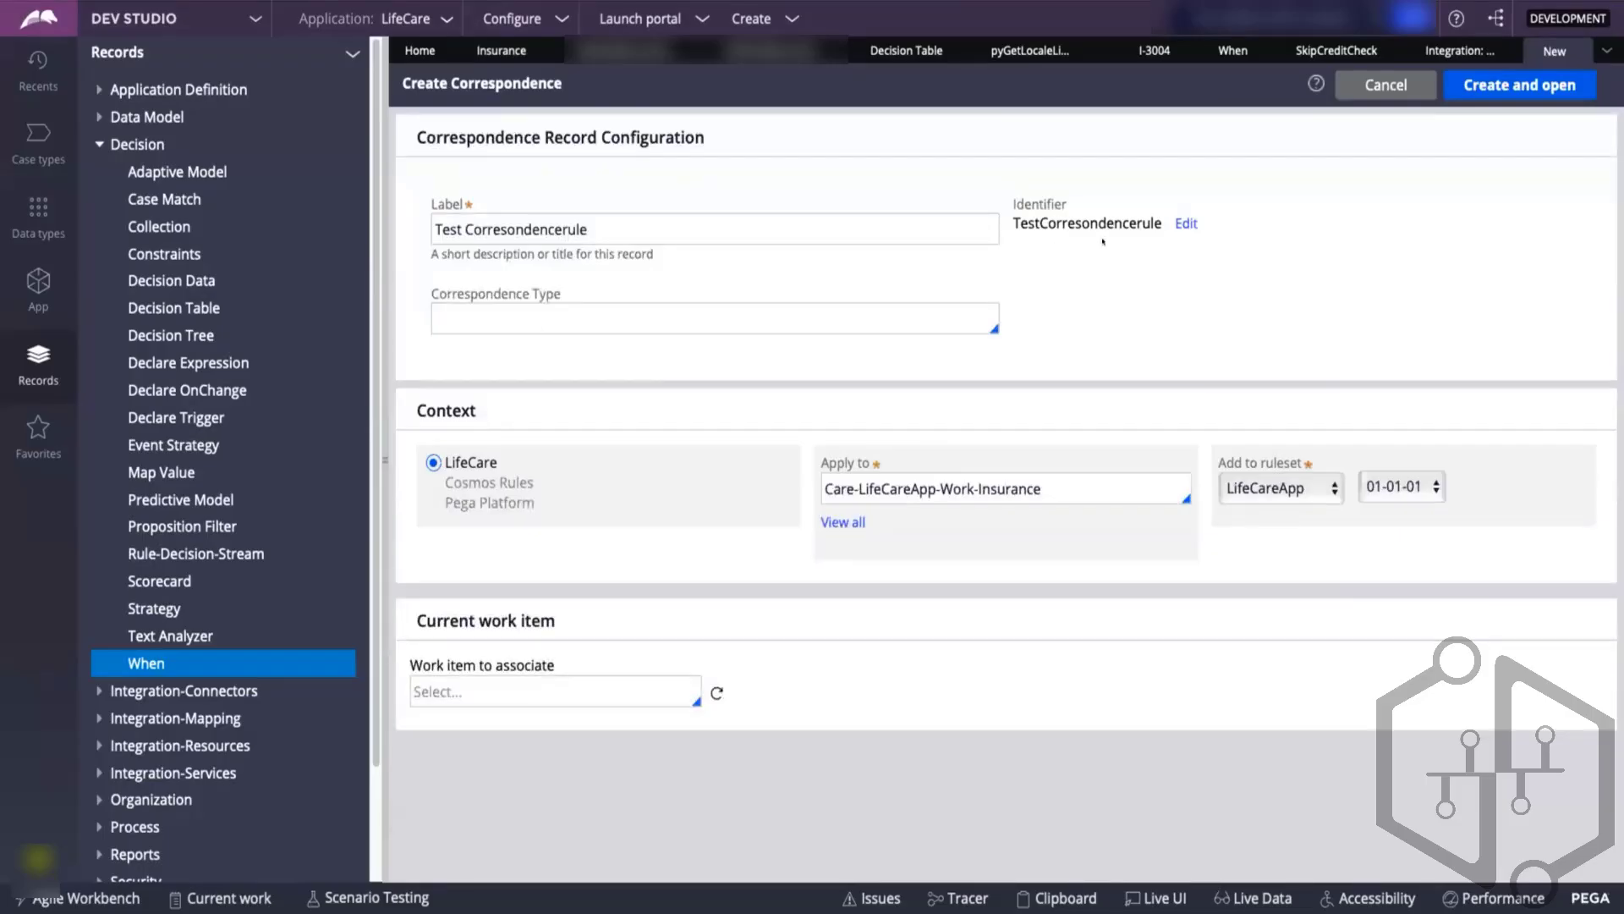
{"action": "left_click", "coordinate": [505, 313]}
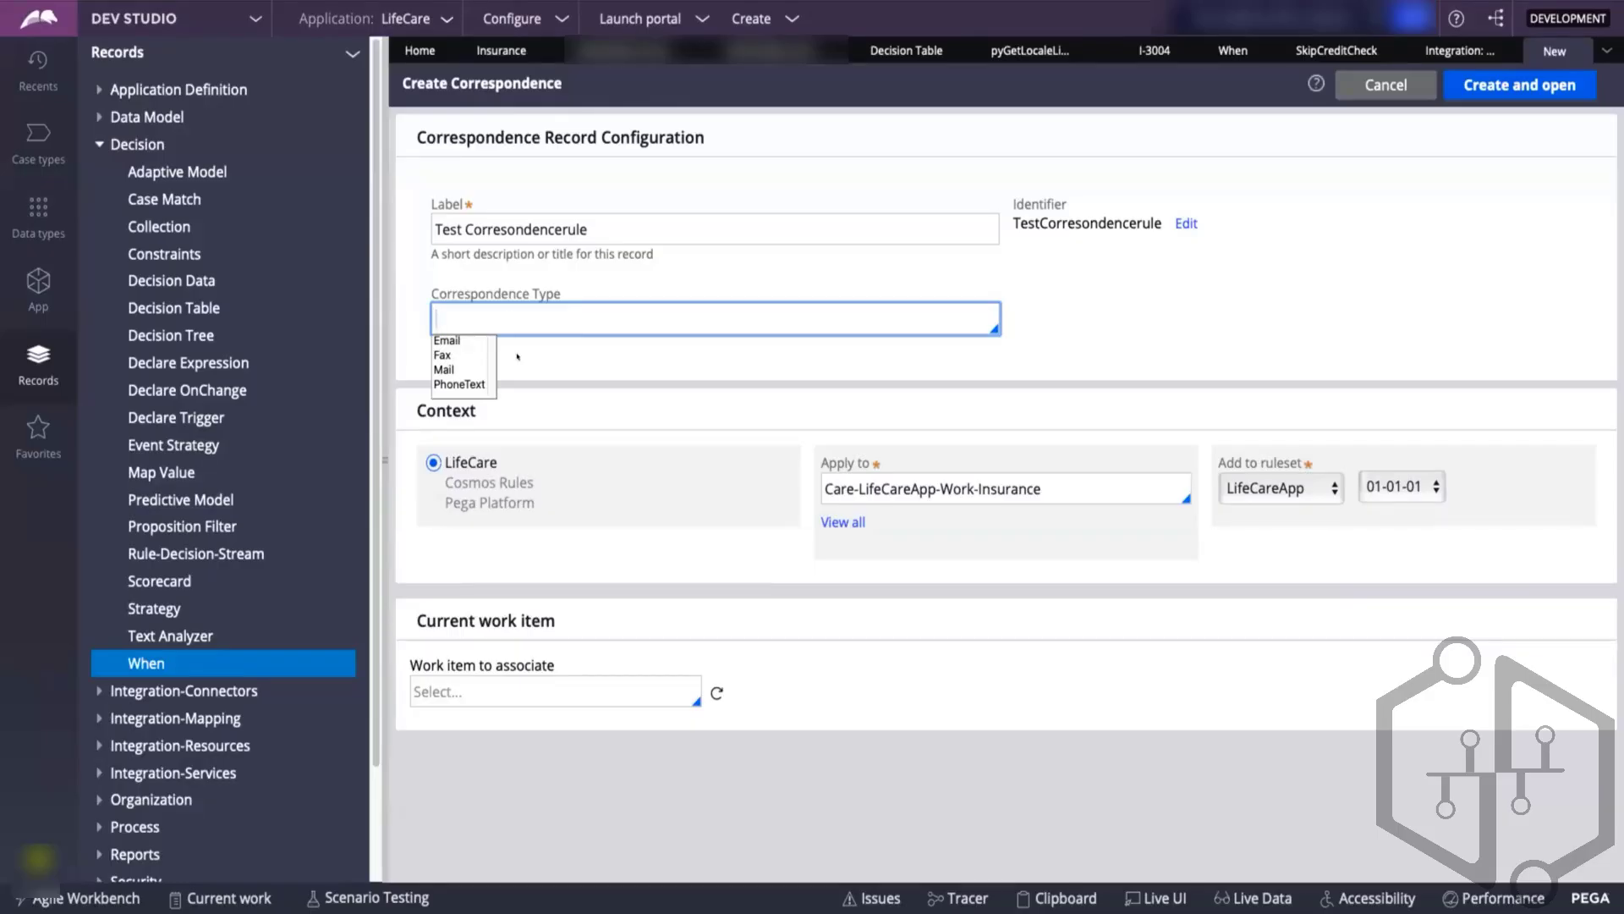
{"action": "left_click", "coordinate": [462, 340]}
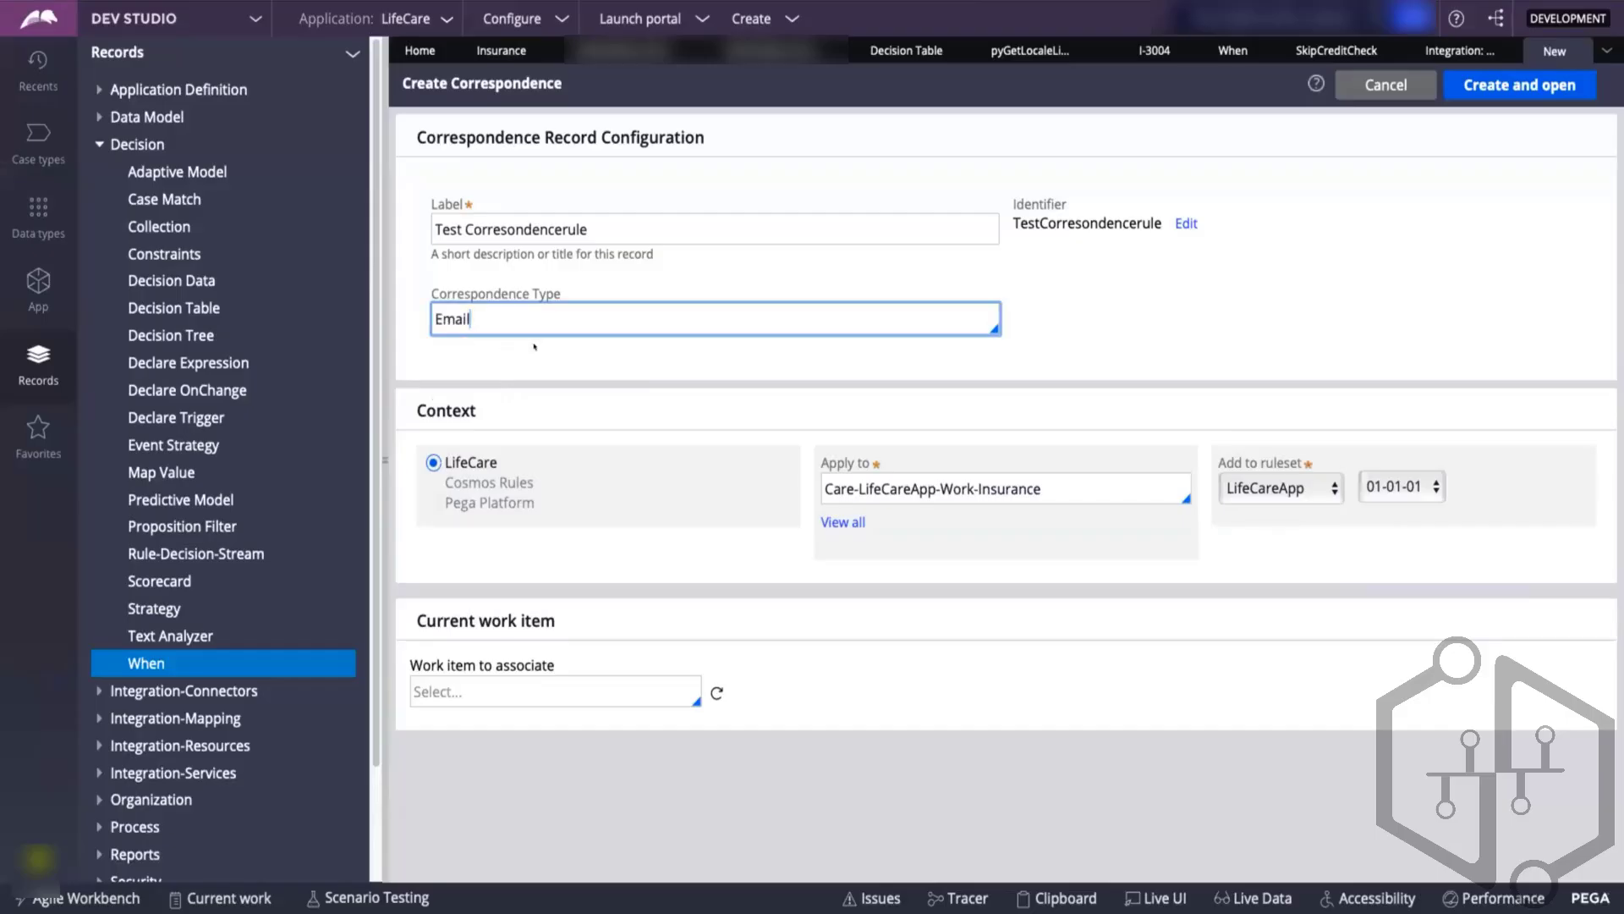
{"action": "double_click", "coordinate": [1009, 489]}
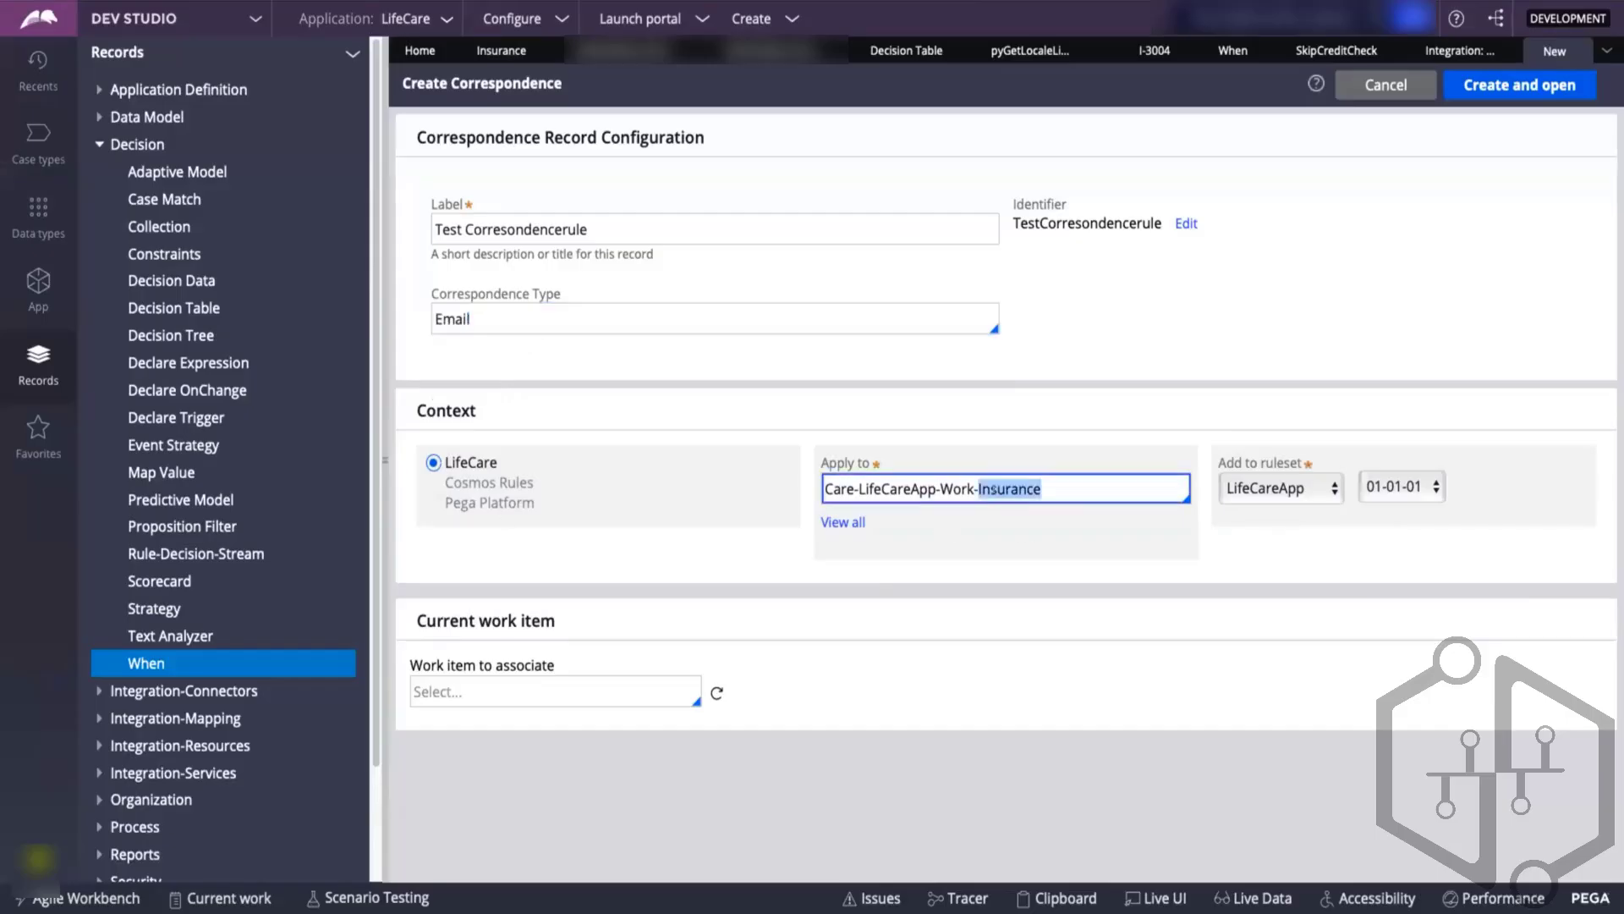
{"action": "left_click", "coordinate": [1063, 488]}
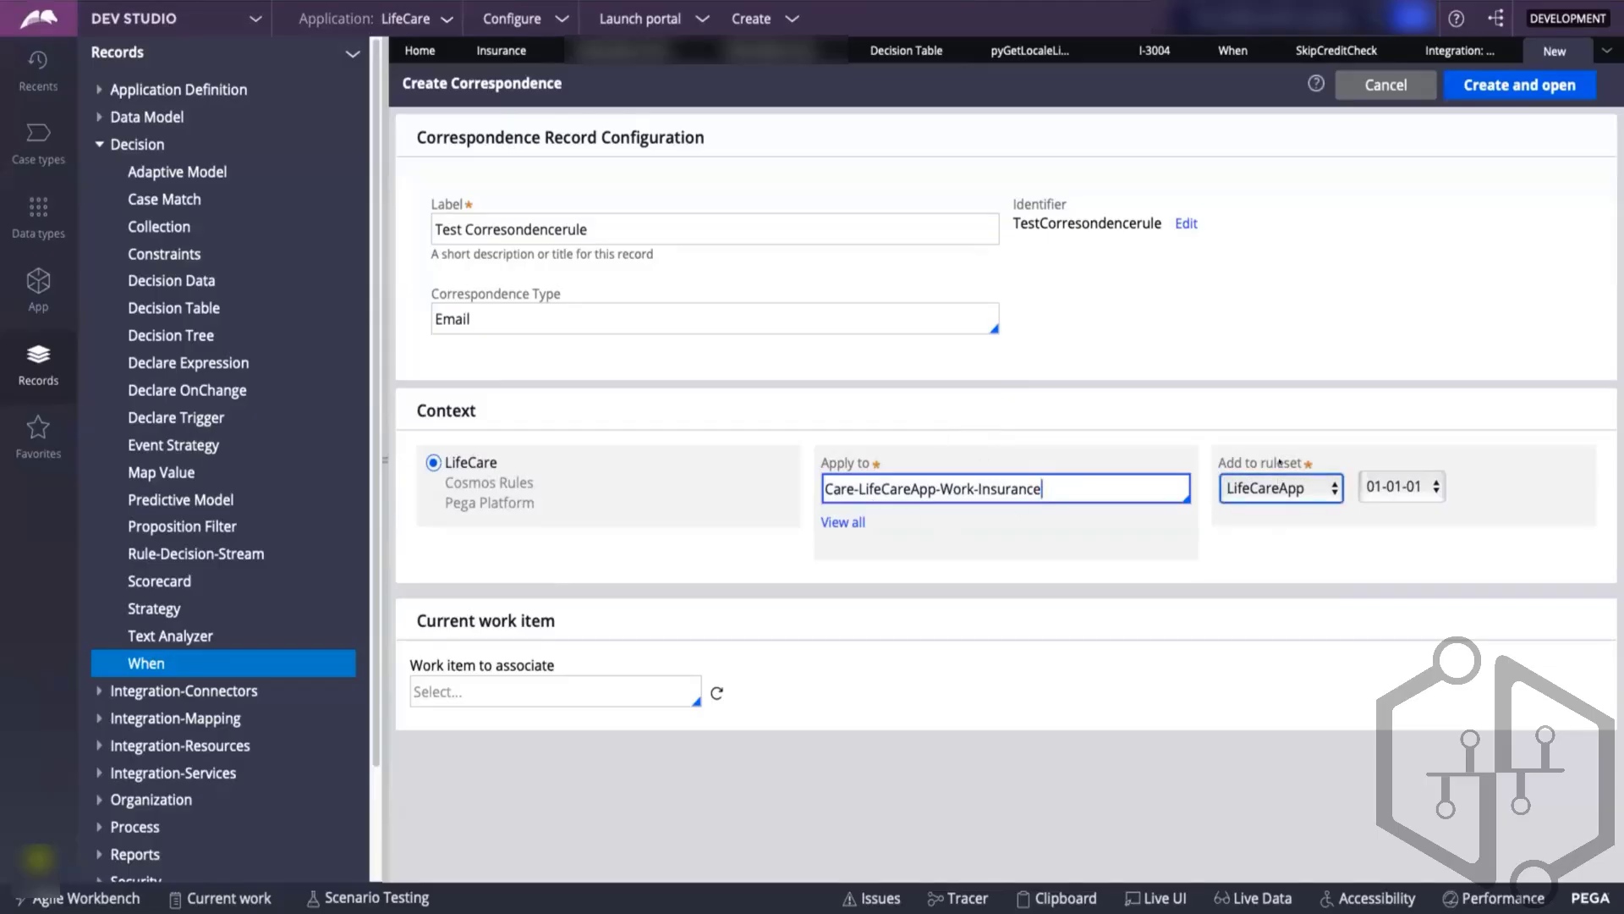
{"action": "left_click", "coordinate": [1480, 88]}
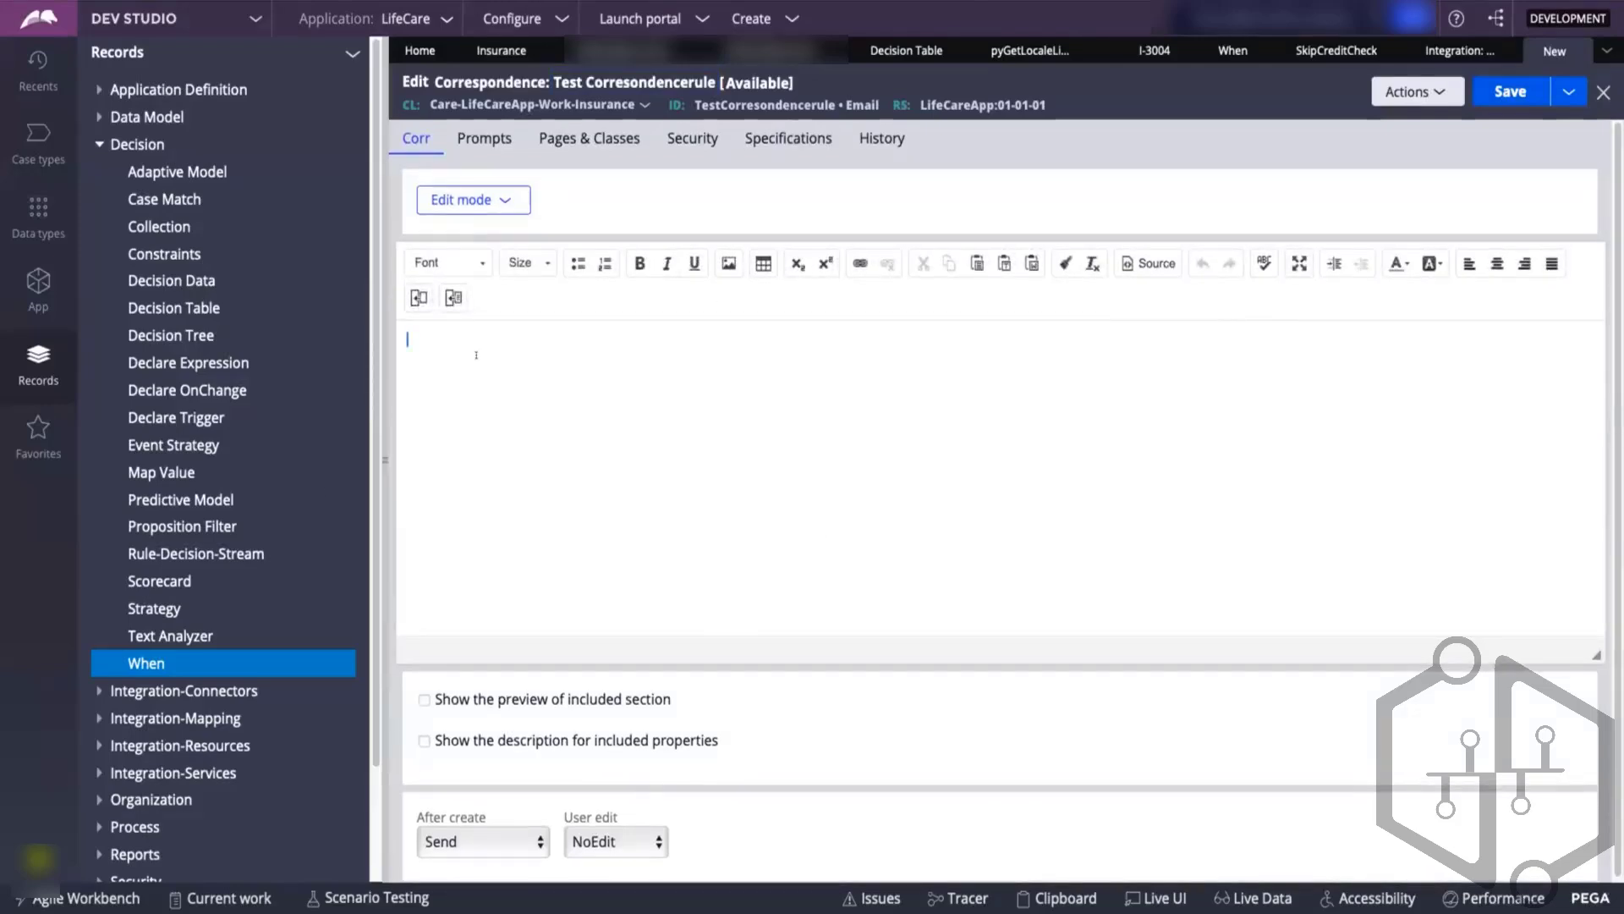
- Write "Having a good day" under a greeting in the correspondence body and delete the hard-coded greeting line
{"action": "type", "text": "HI Francis,"}
{"action": "key", "text": "Return"}
{"action": "type", "text": "Having a good day"}
{"action": "left_click_drag", "start_coordinate": [462, 340], "coordinate": [419, 340]}
{"action": "key", "text": "BackSpace"}
{"action": "key", "text": "BackSpace"}
{"action": "key", "text": "BackSpace"}
{"action": "key", "text": "BackSpace"}
- Run a new Insurance case and inspect the First Name and Last Name fields on its Personal Details form
{"action": "left_click", "coordinate": [493, 53]}
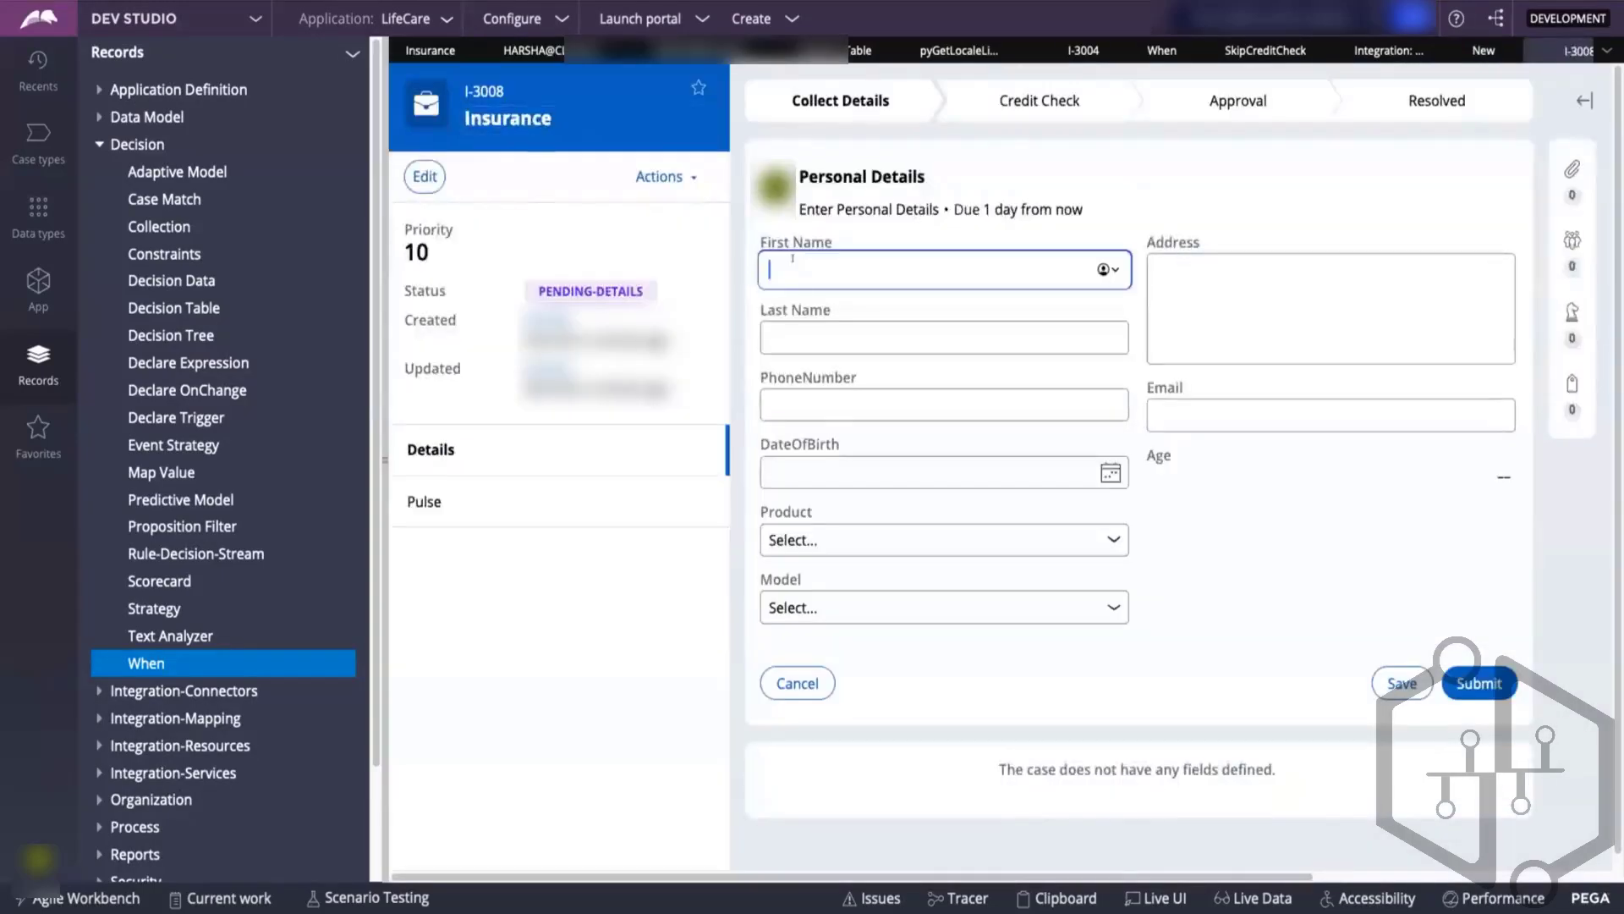
{"action": "left_click", "coordinate": [791, 333]}
{"action": "left_click", "coordinate": [791, 273]}
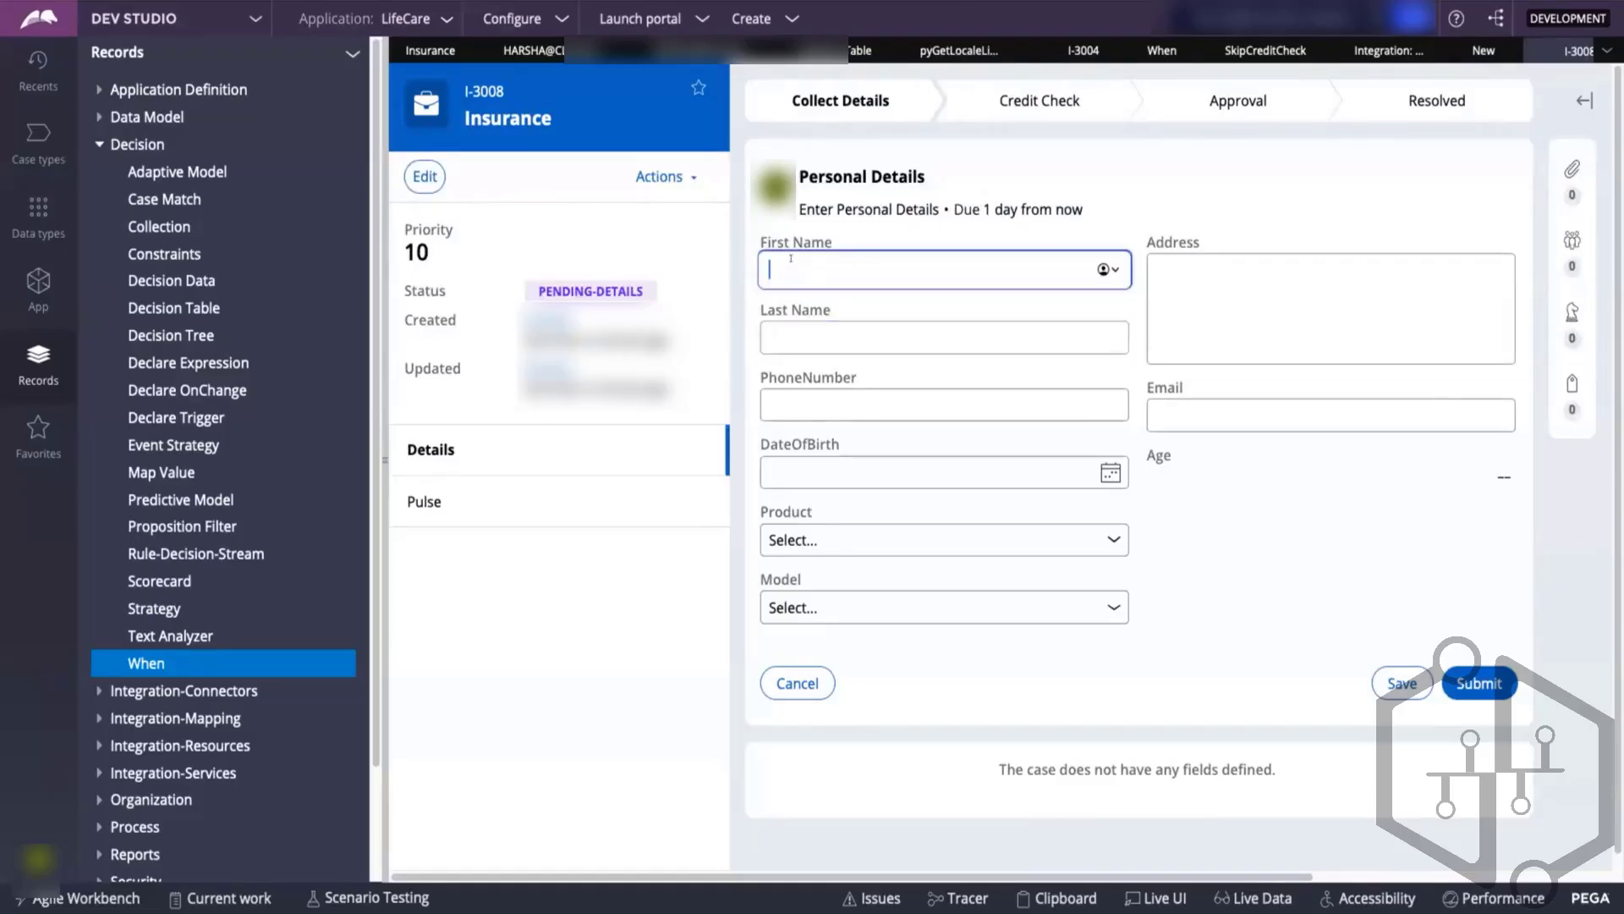
{"action": "left_click", "coordinate": [789, 332]}
{"action": "left_click", "coordinate": [787, 269]}
- Open the Insurance case type's Personal Details view and examine its fields
{"action": "left_click", "coordinate": [1483, 51]}
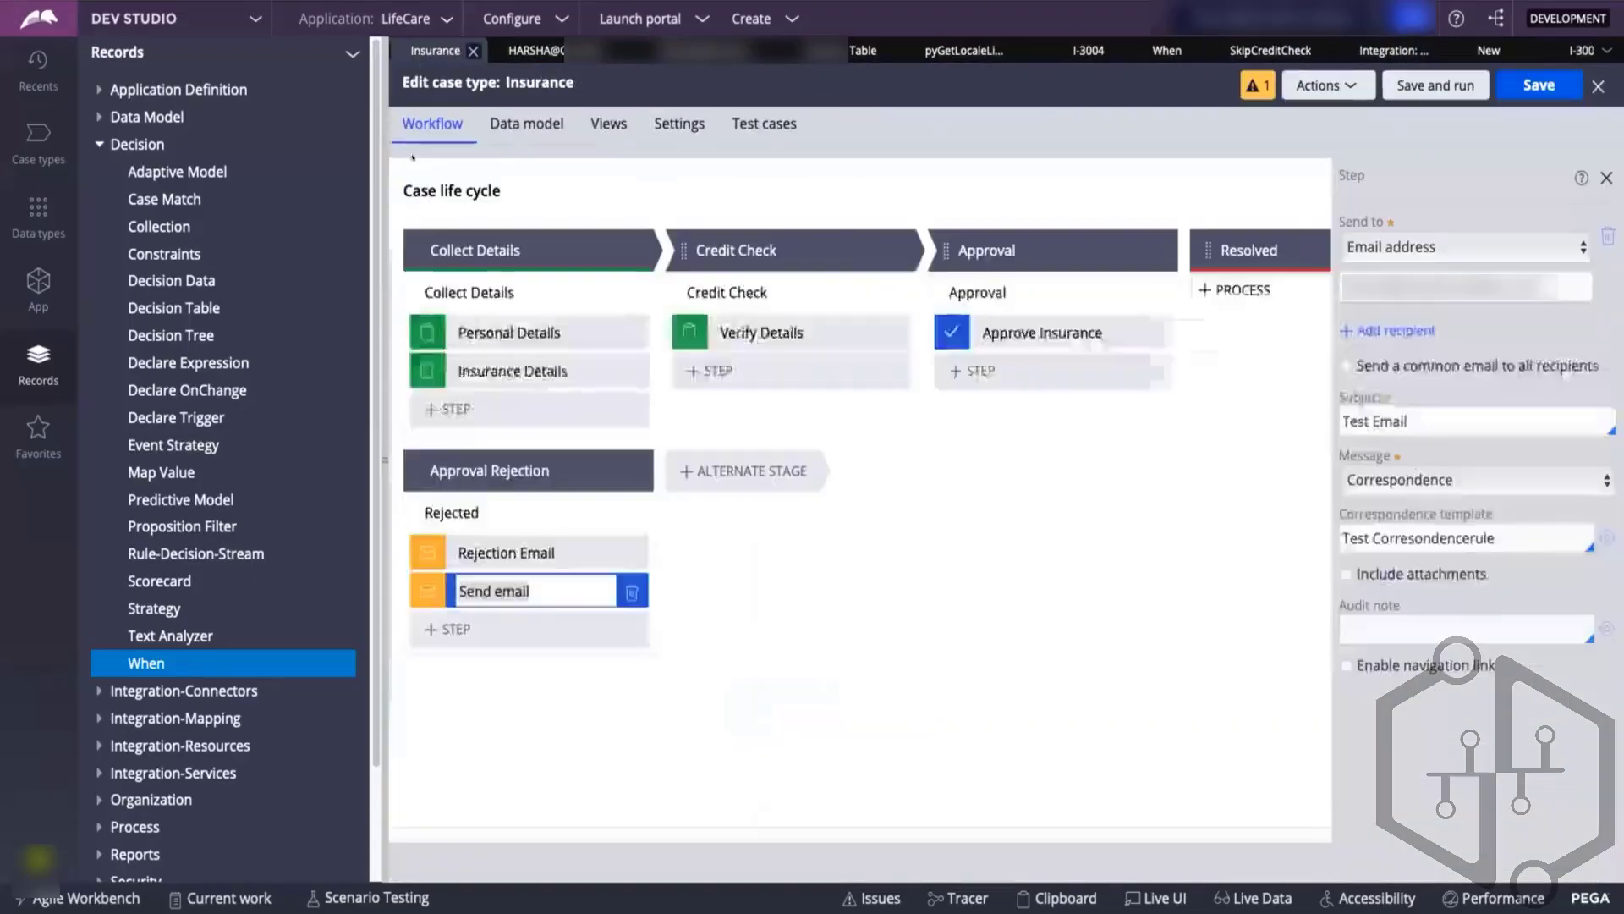
{"action": "left_click", "coordinate": [430, 51]}
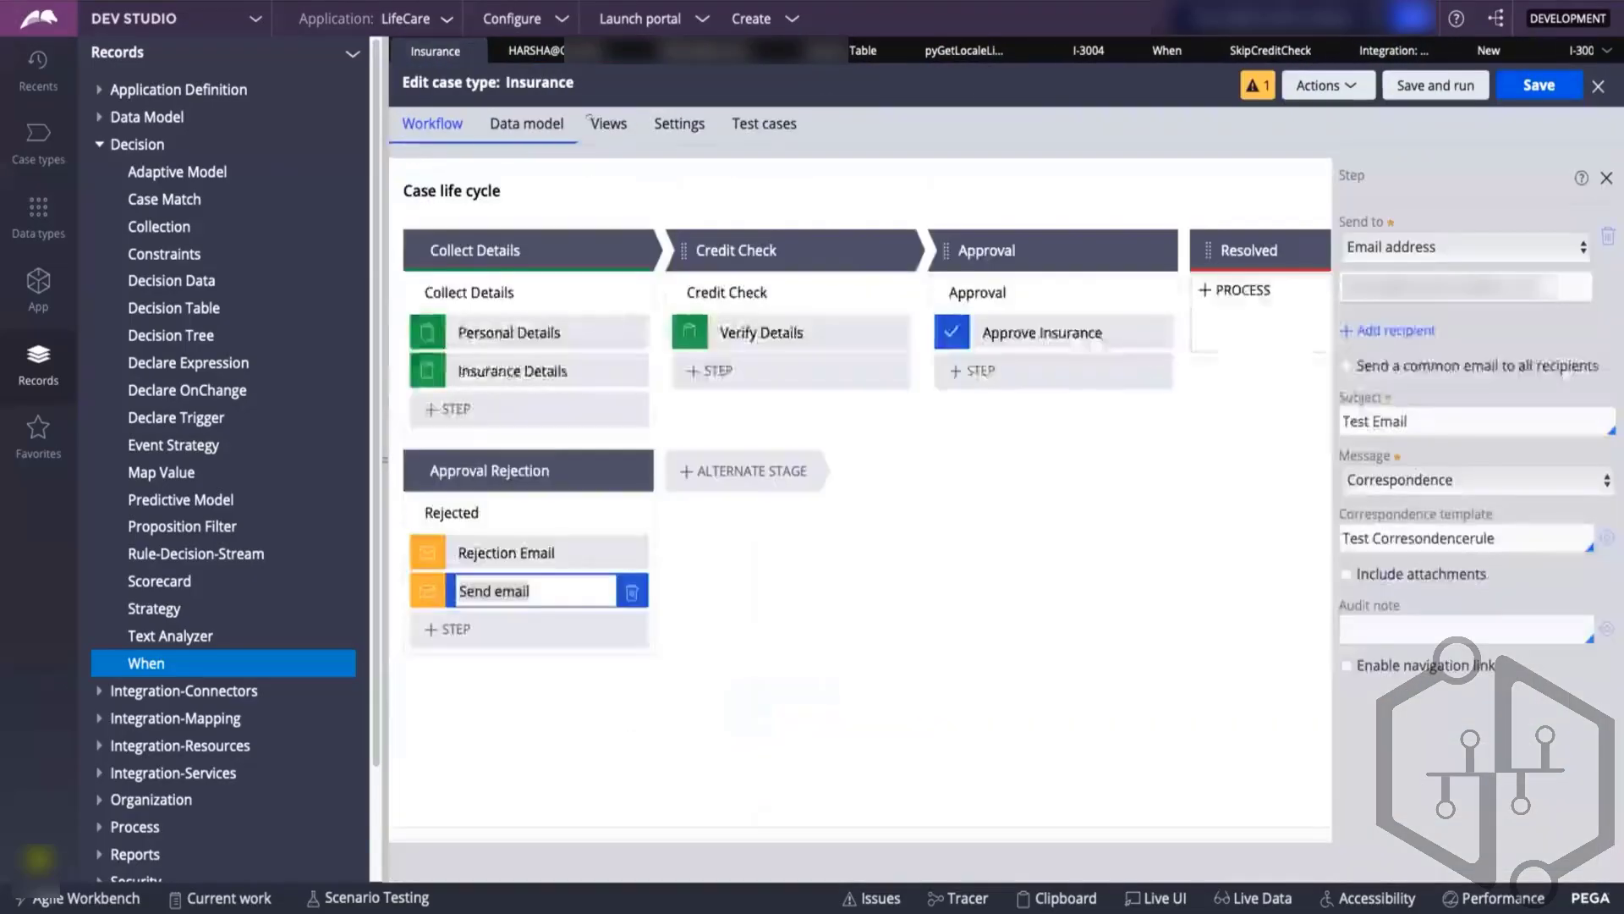
{"action": "left_click", "coordinate": [608, 123]}
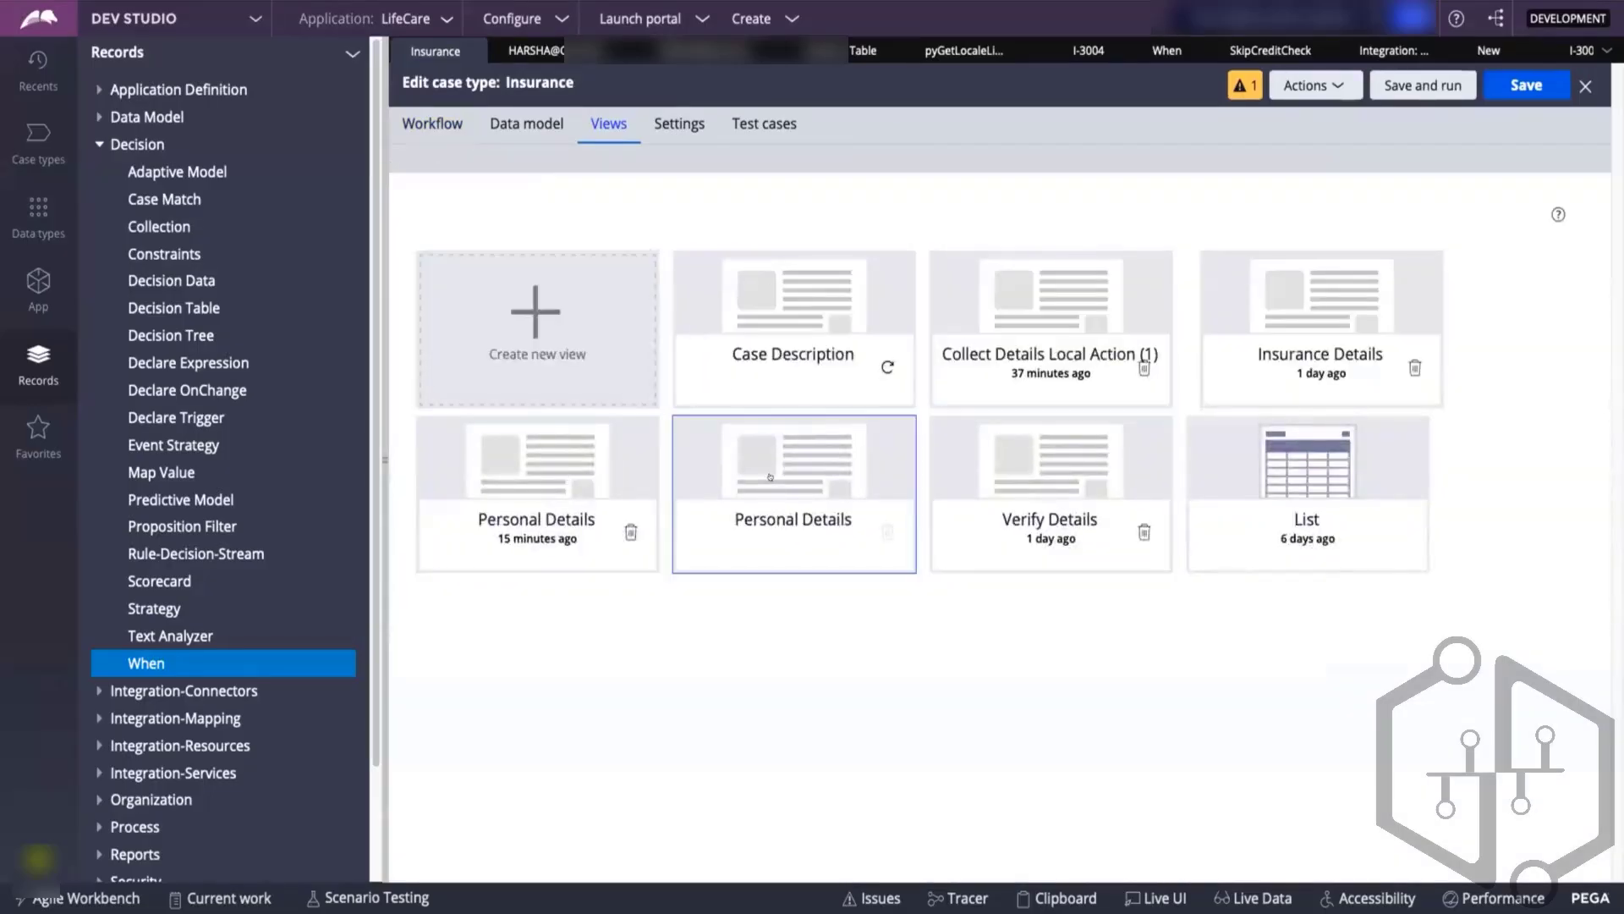
{"action": "left_click", "coordinate": [554, 490]}
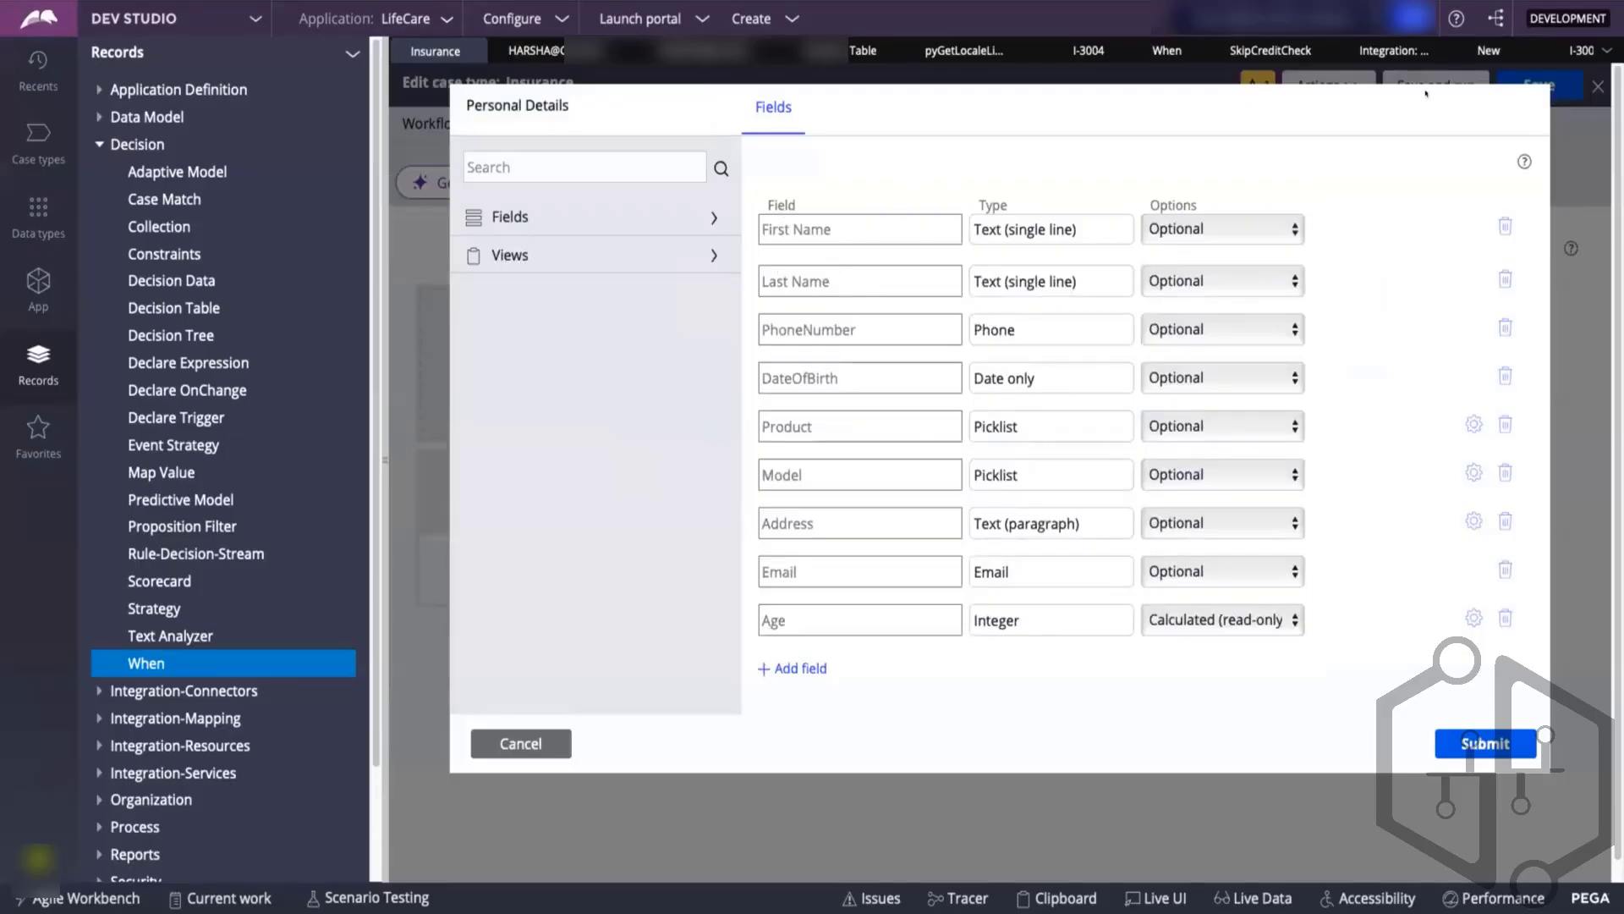
- Insert the .FirstName property with the Text format on the first line of the Test Corresondencerule correspondence
{"action": "left_click", "coordinate": [1485, 51]}
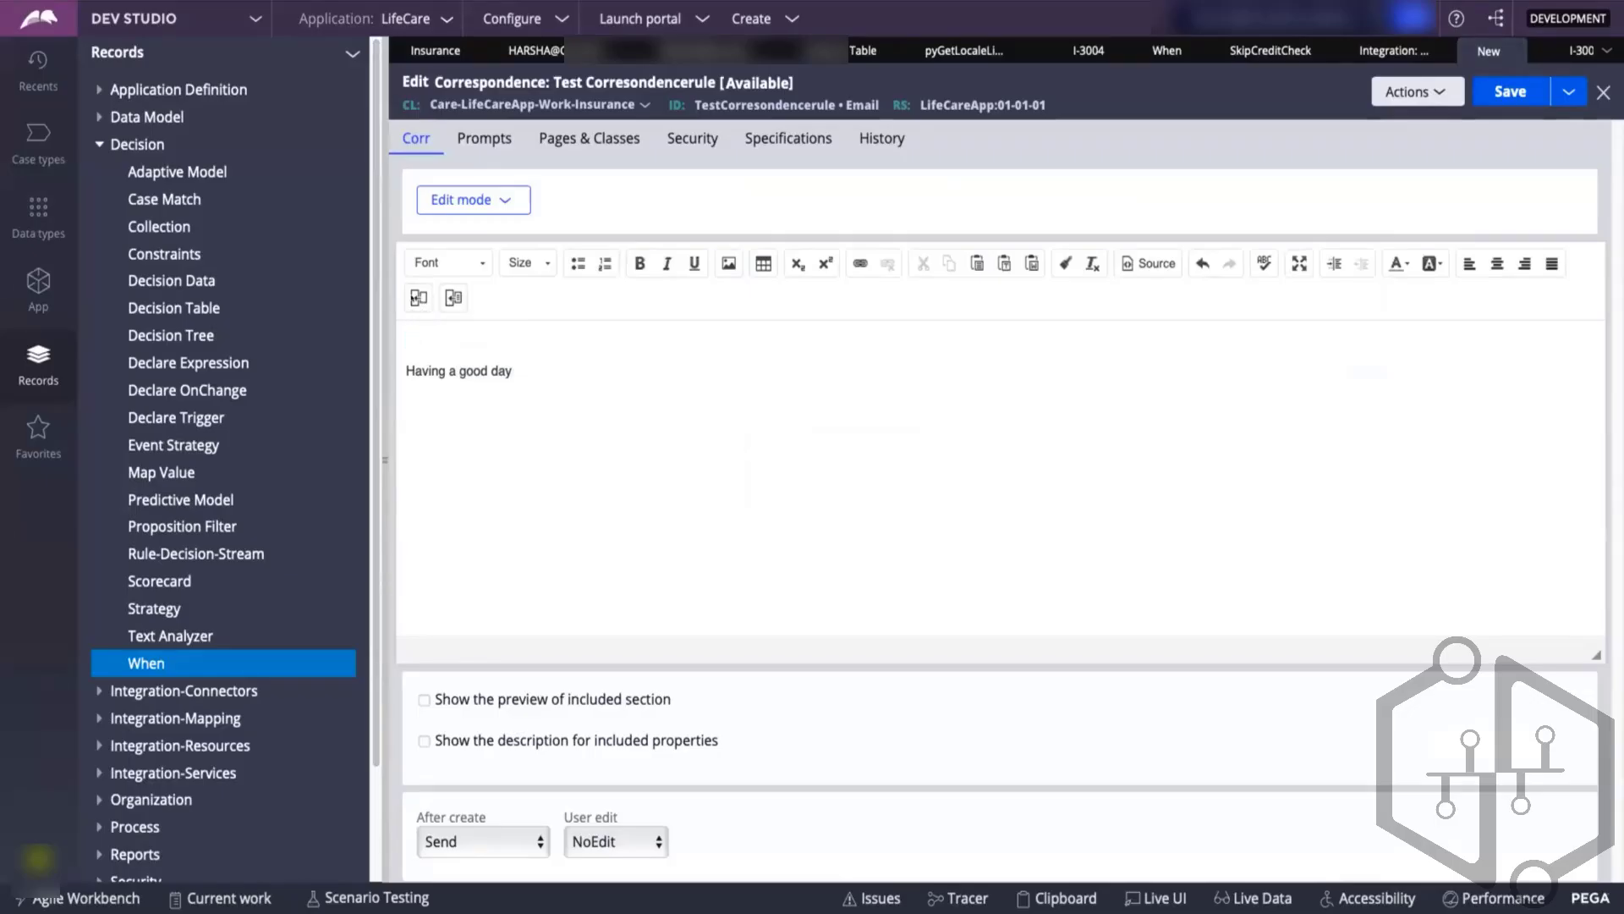
{"action": "left_click", "coordinate": [418, 297]}
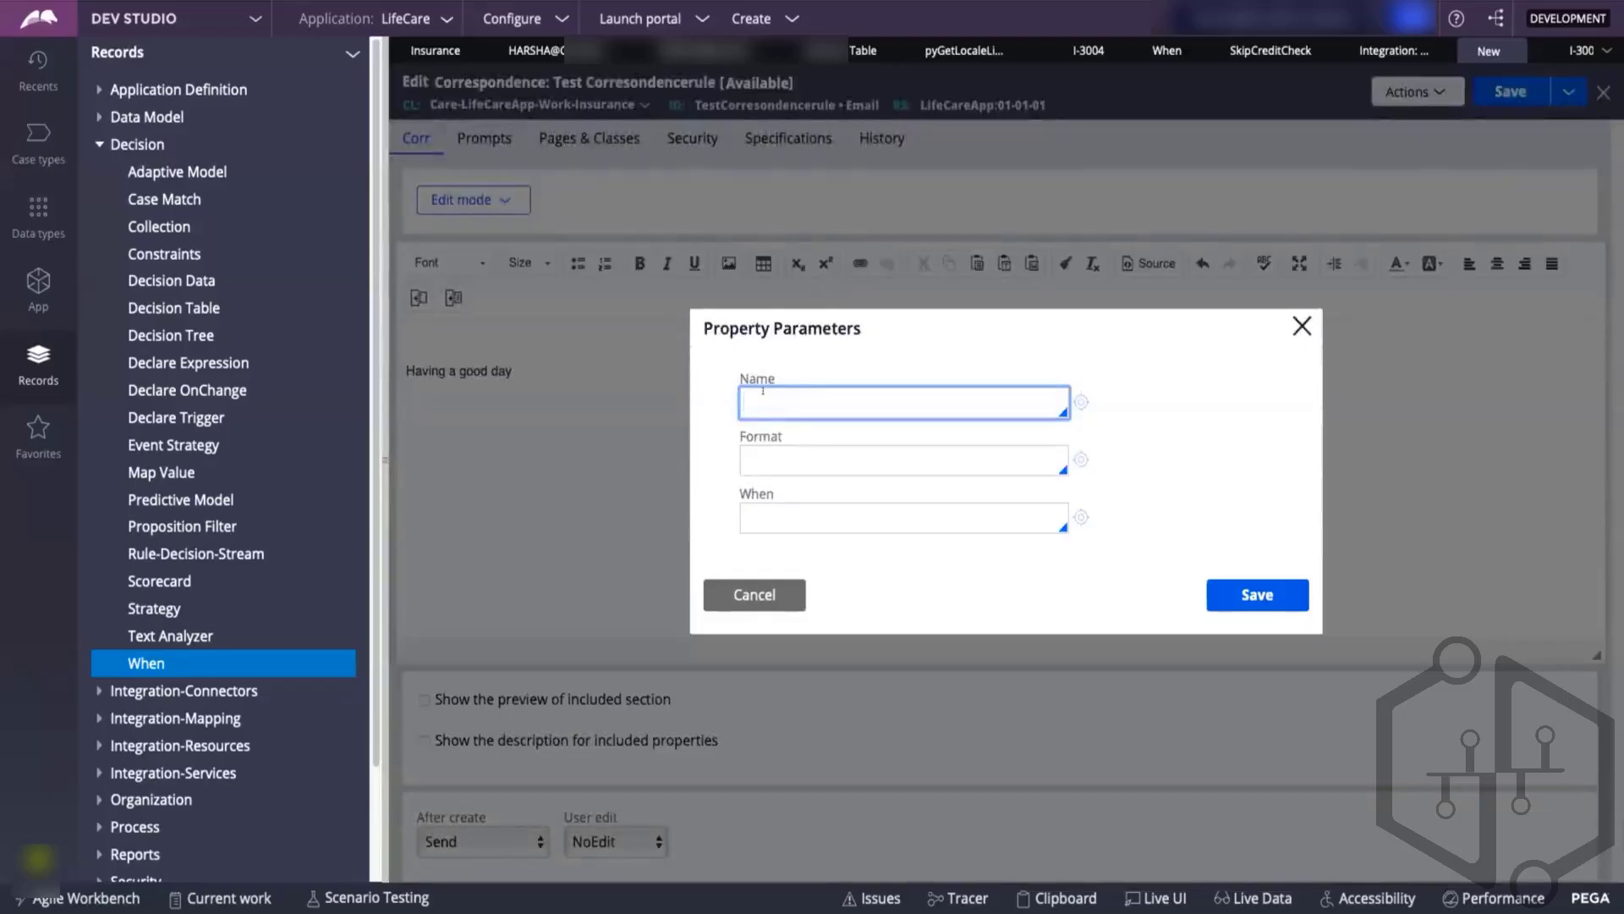
{"action": "type", "text": "."}
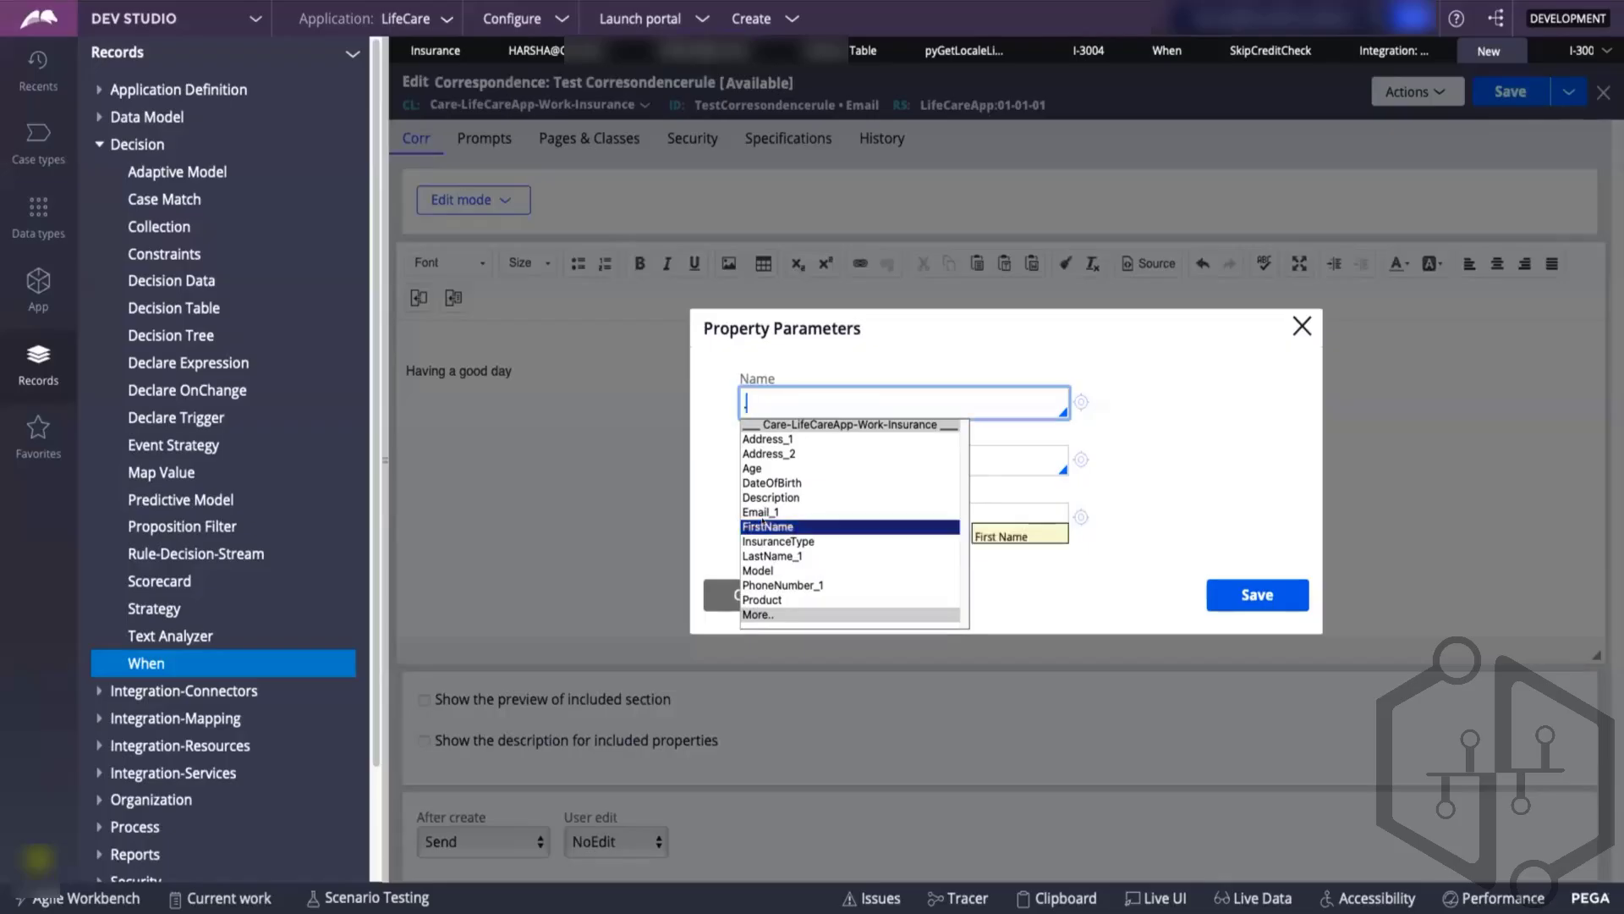
{"action": "left_click", "coordinate": [764, 526]}
{"action": "left_click", "coordinate": [766, 445]}
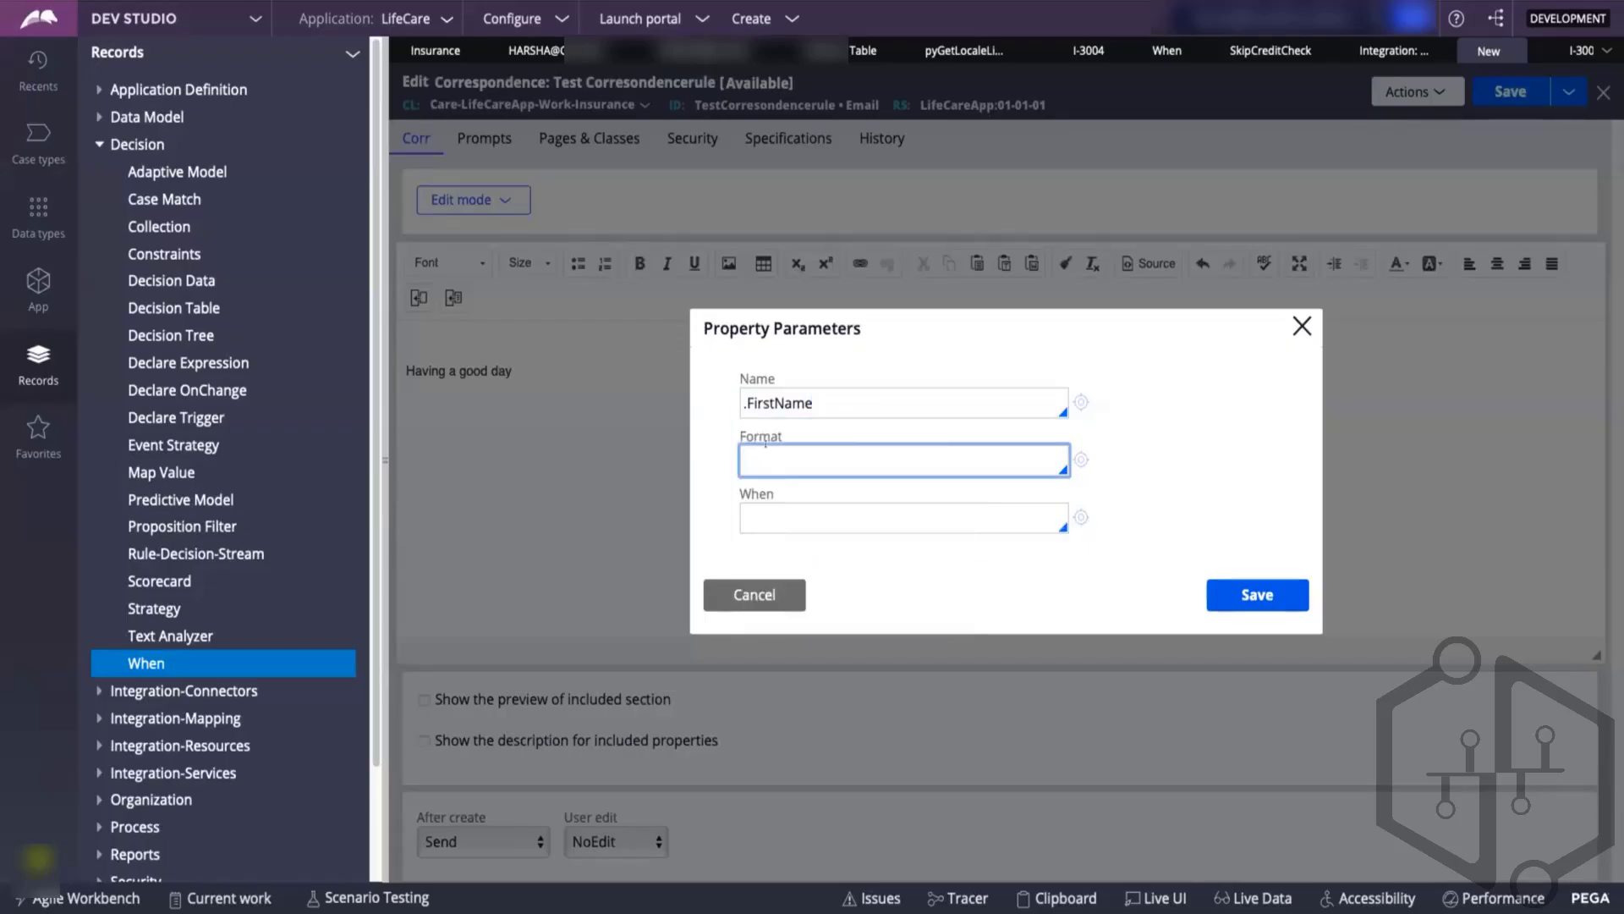
{"action": "type", "text": "Text"}
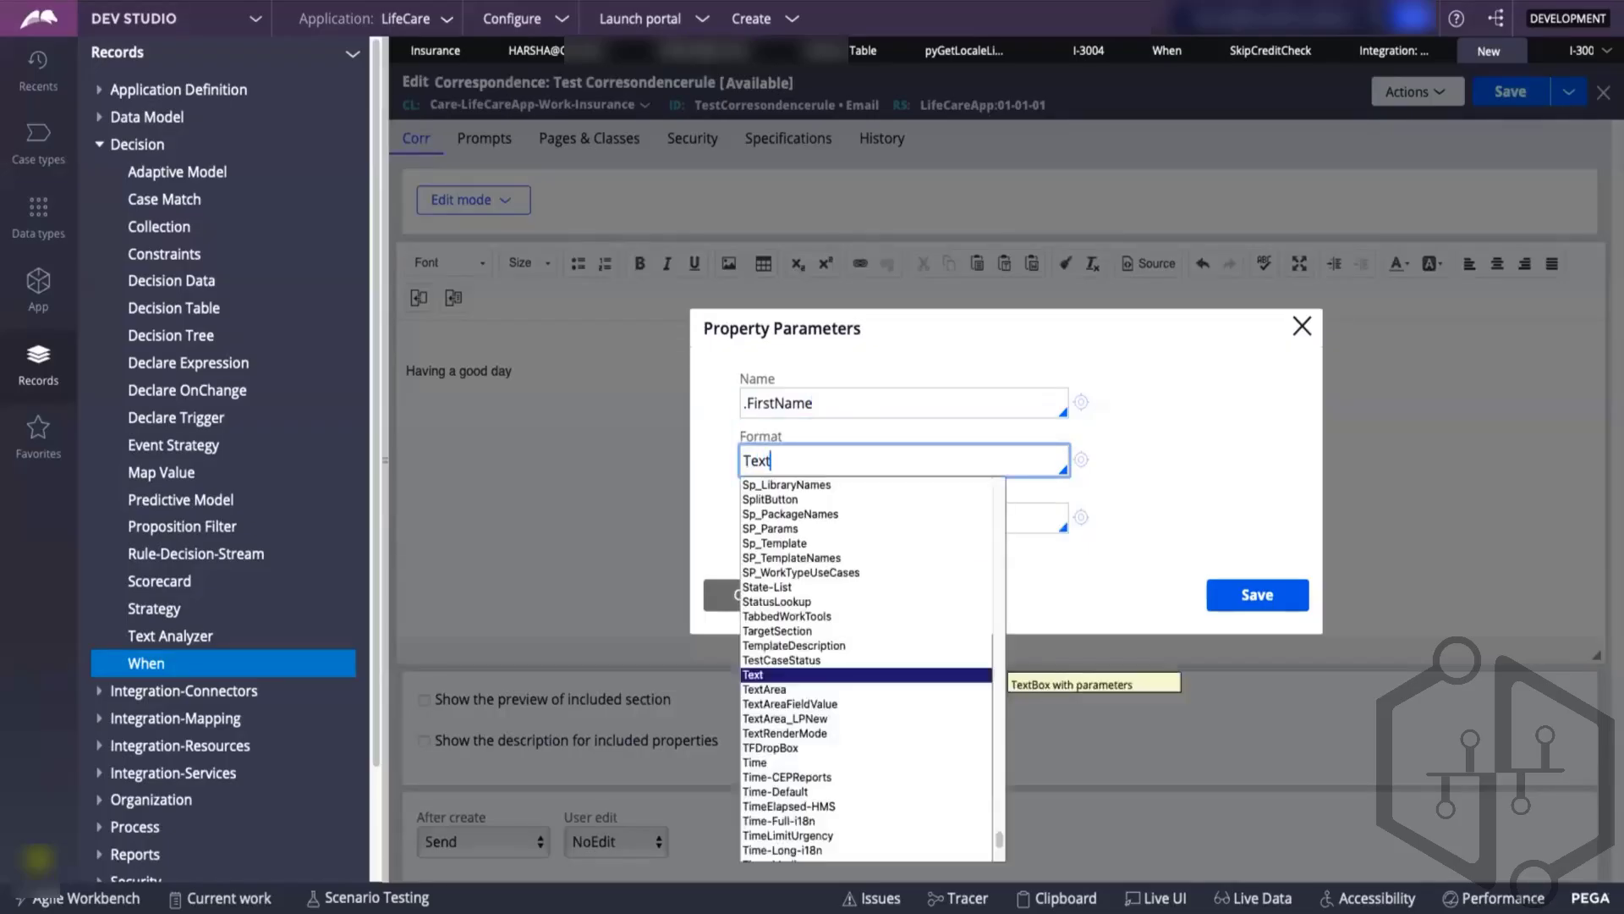
{"action": "left_click", "coordinate": [774, 675]}
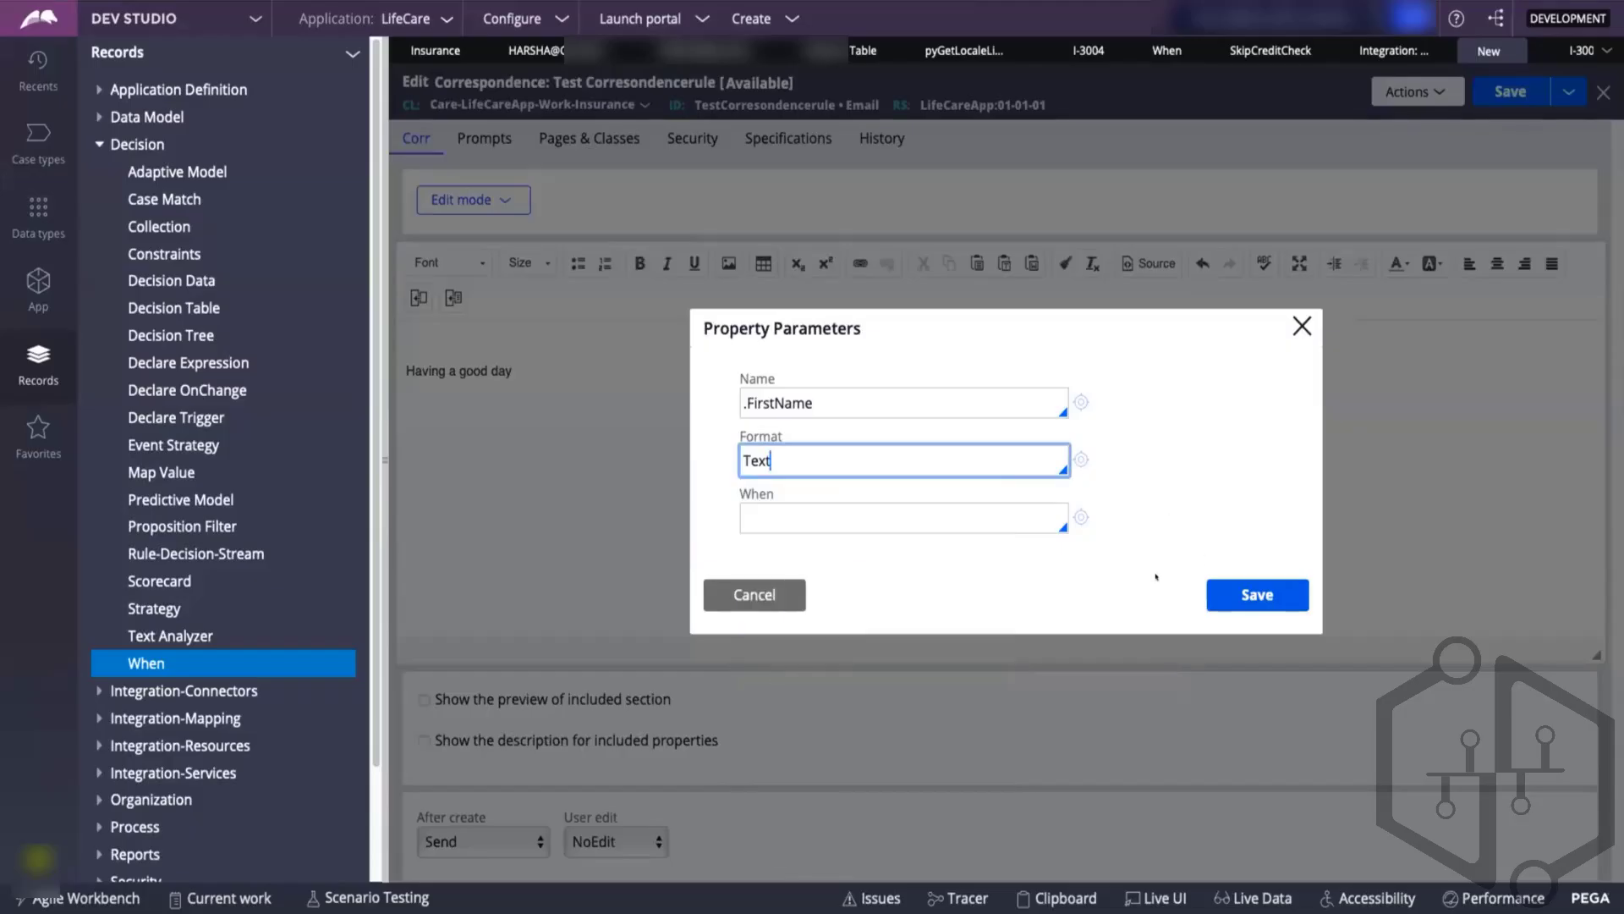
{"action": "left_click", "coordinate": [1238, 590]}
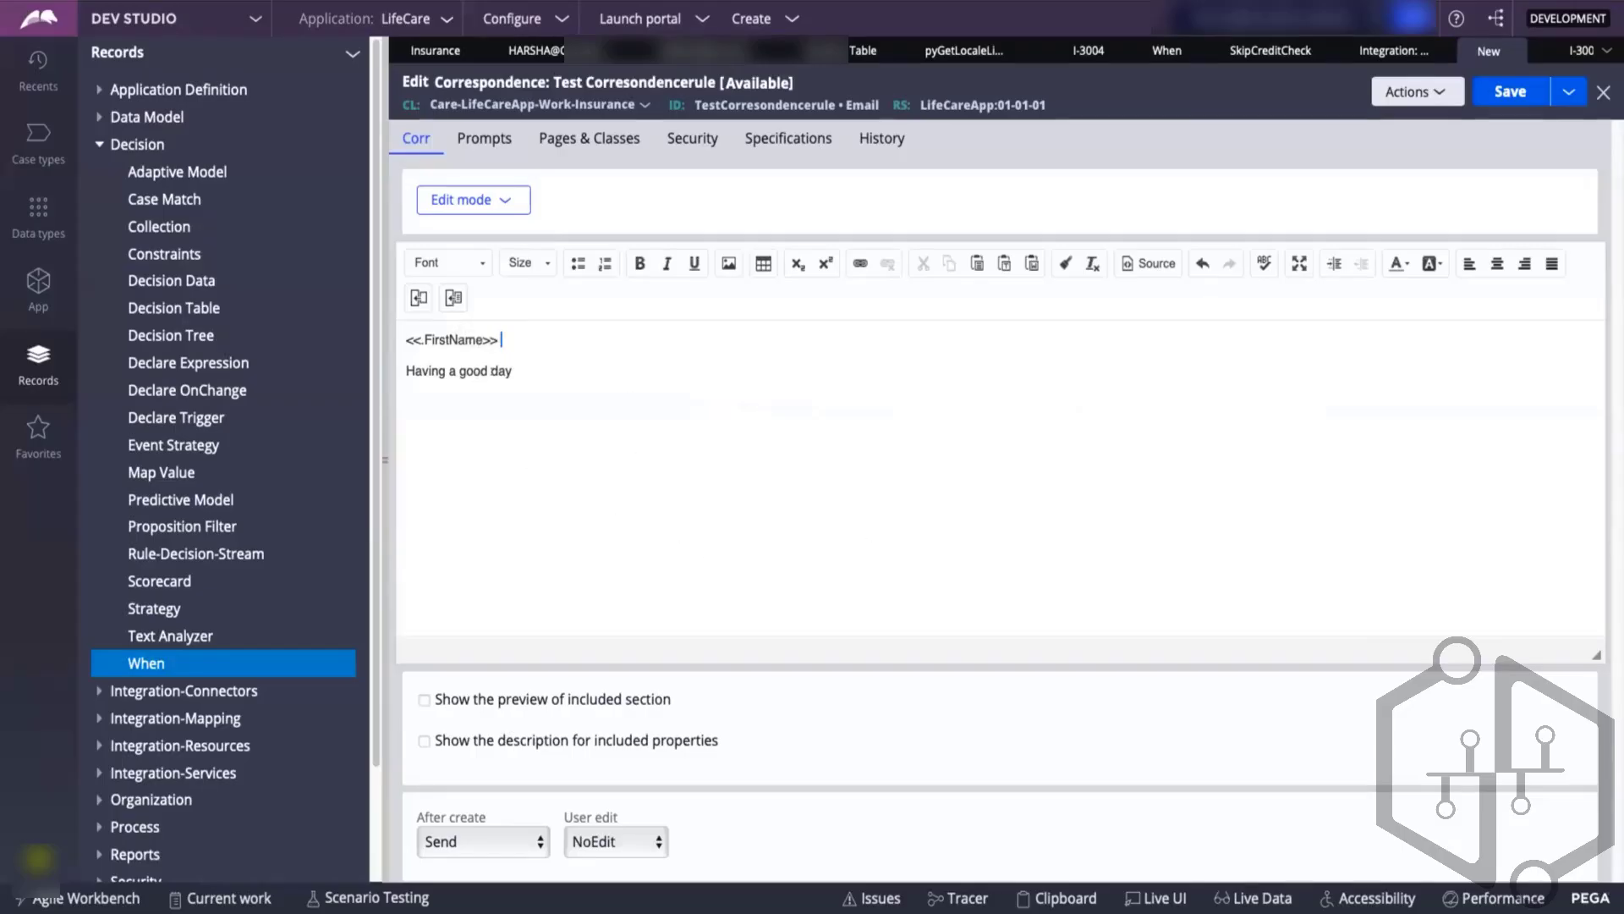
- Replace the "Having a good day" line in the correspondence body with an included Rule-HTML-Paragraph rule, LogoSample
{"action": "left_click_drag", "start_coordinate": [513, 372], "coordinate": [402, 371]}
{"action": "key", "text": "BackSpace"}
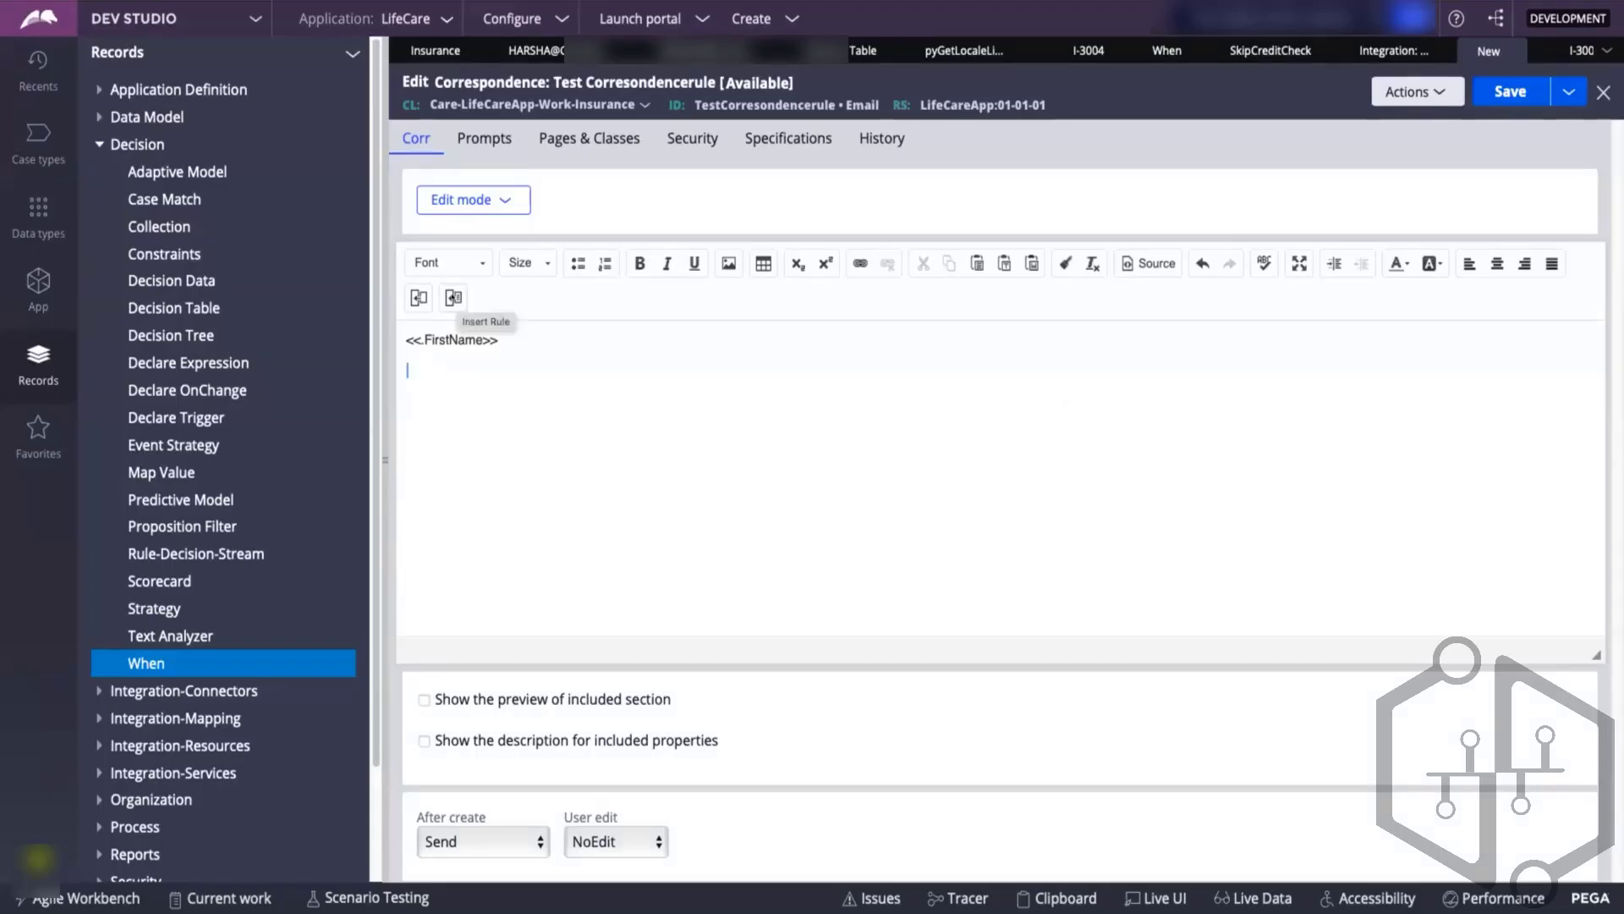
{"action": "left_click", "coordinate": [452, 298]}
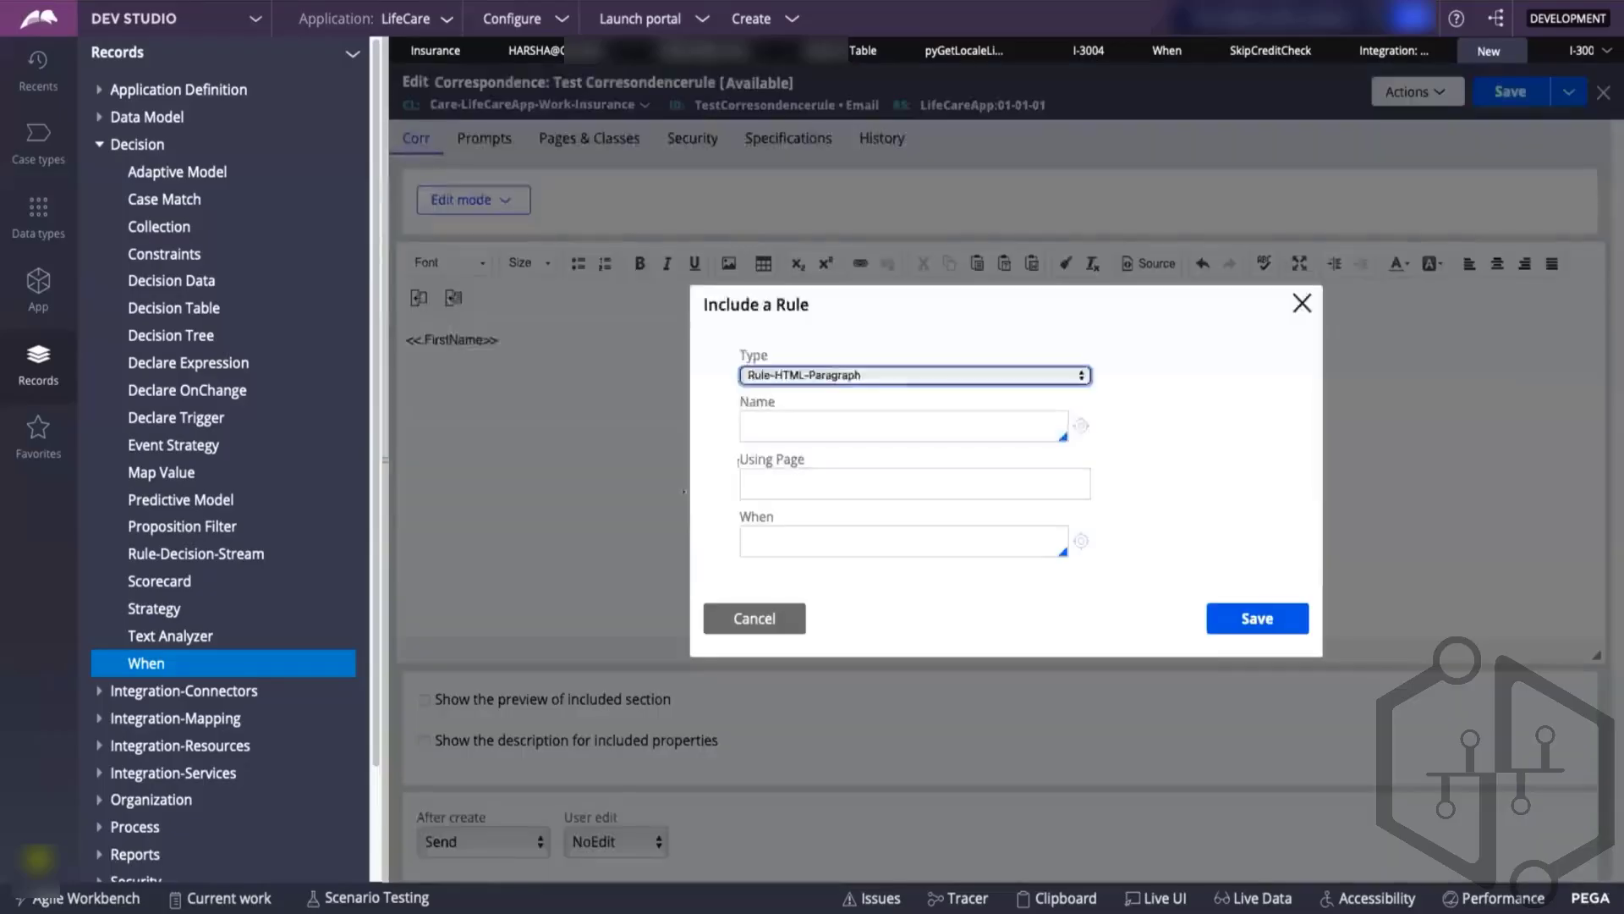
{"action": "left_click", "coordinate": [760, 429]}
{"action": "key", "text": "Down"}
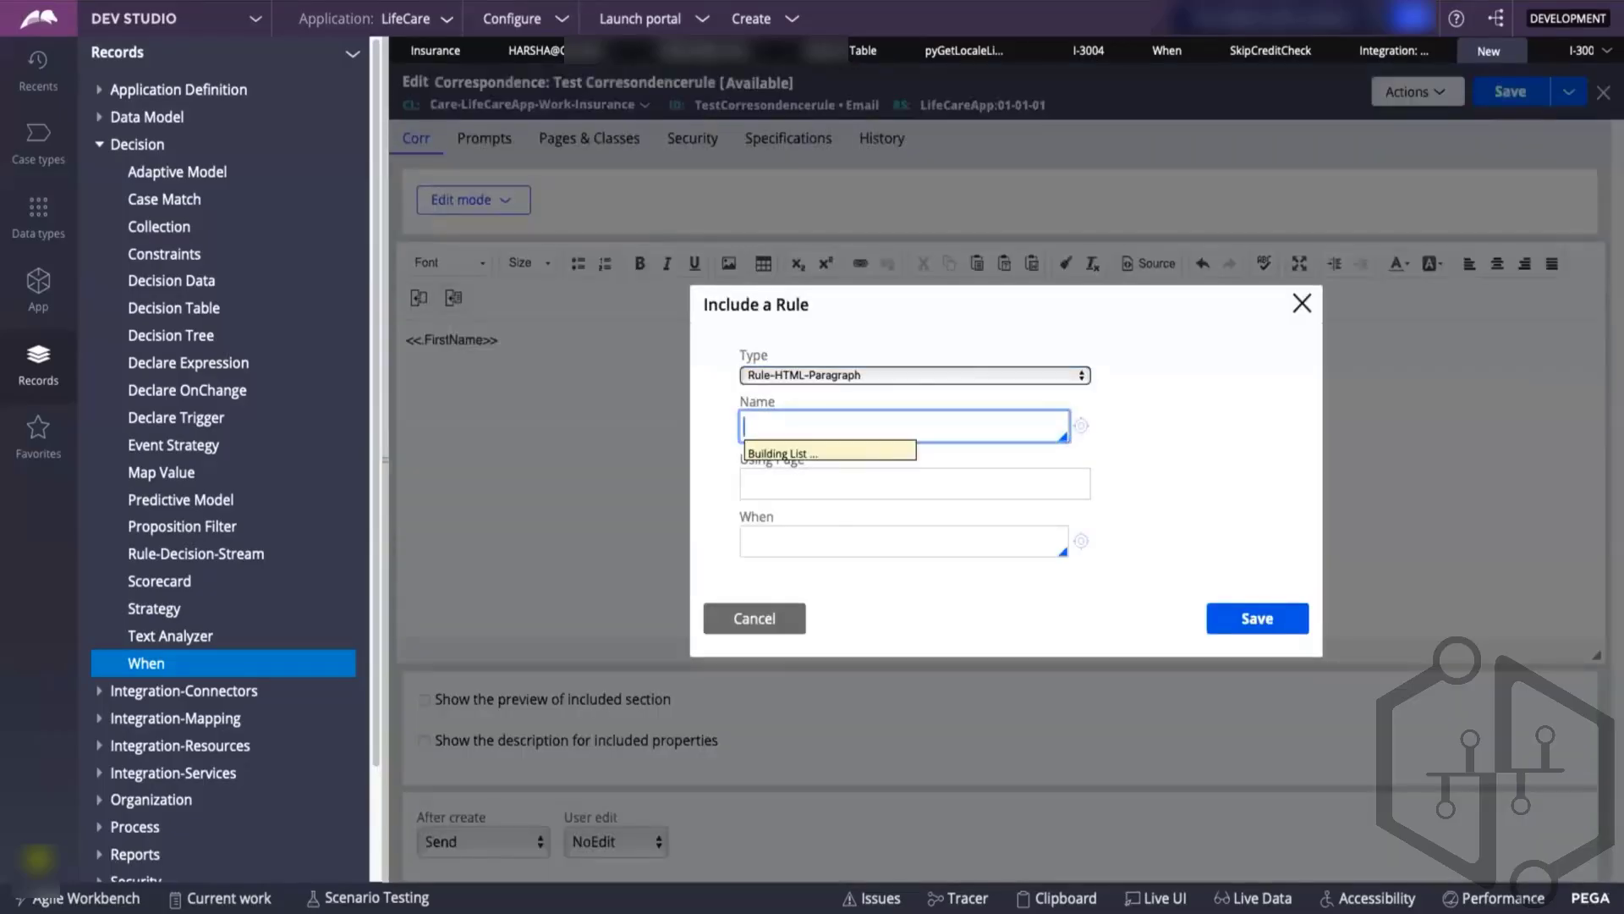
{"action": "scroll", "coordinate": [789, 609], "scroll_direction": "down", "scroll_amount": 5}
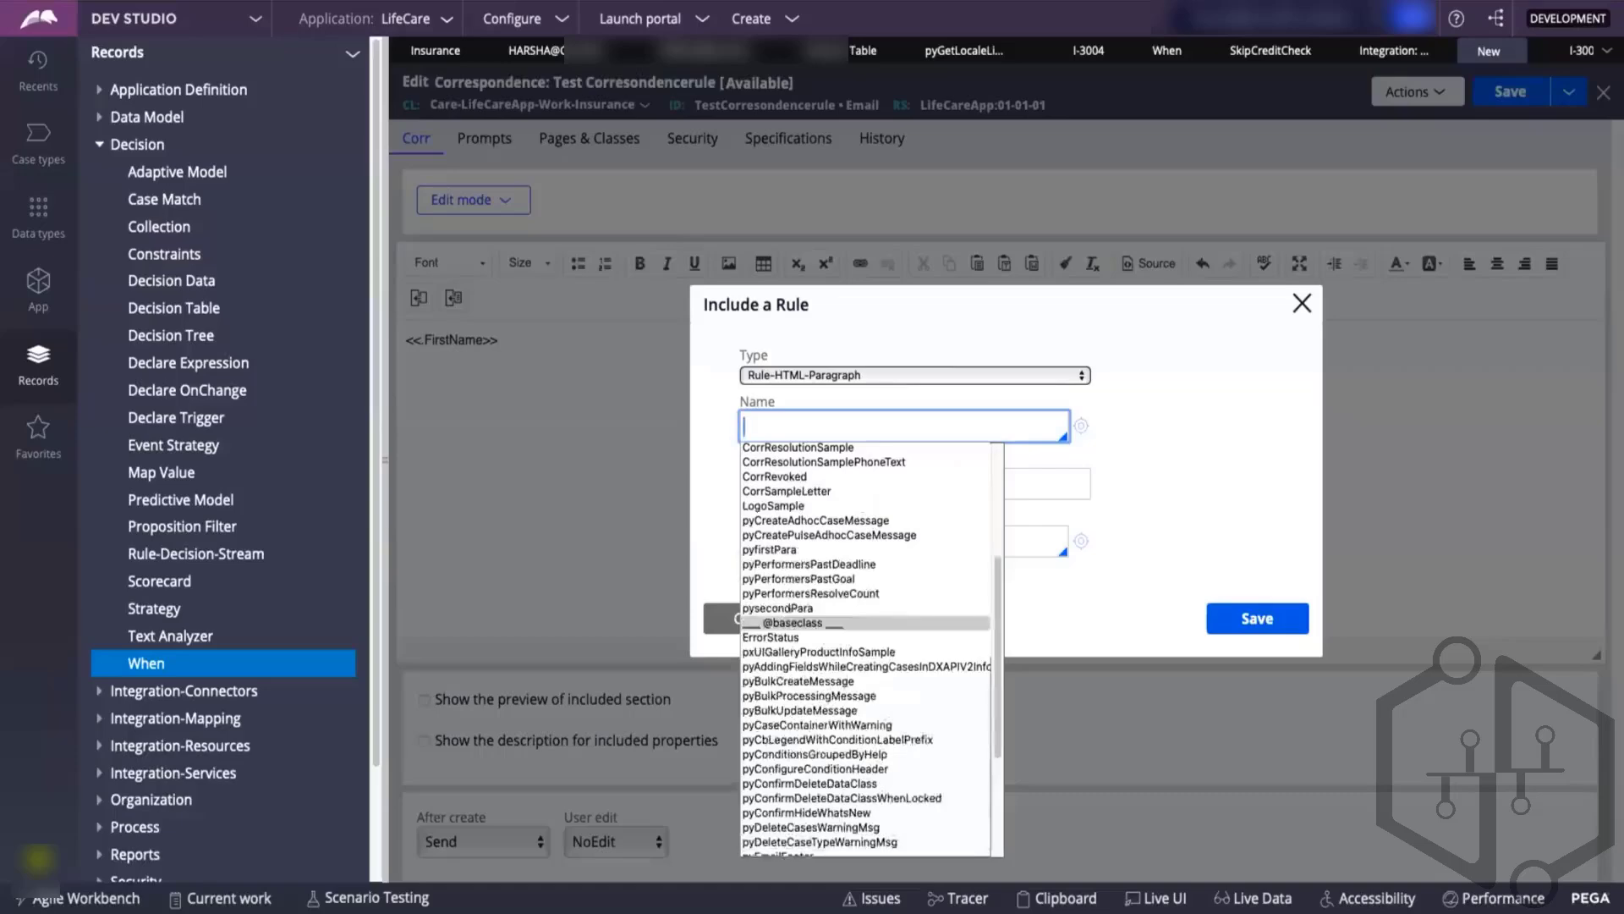
{"action": "scroll", "coordinate": [789, 609], "scroll_direction": "up", "scroll_amount": 5}
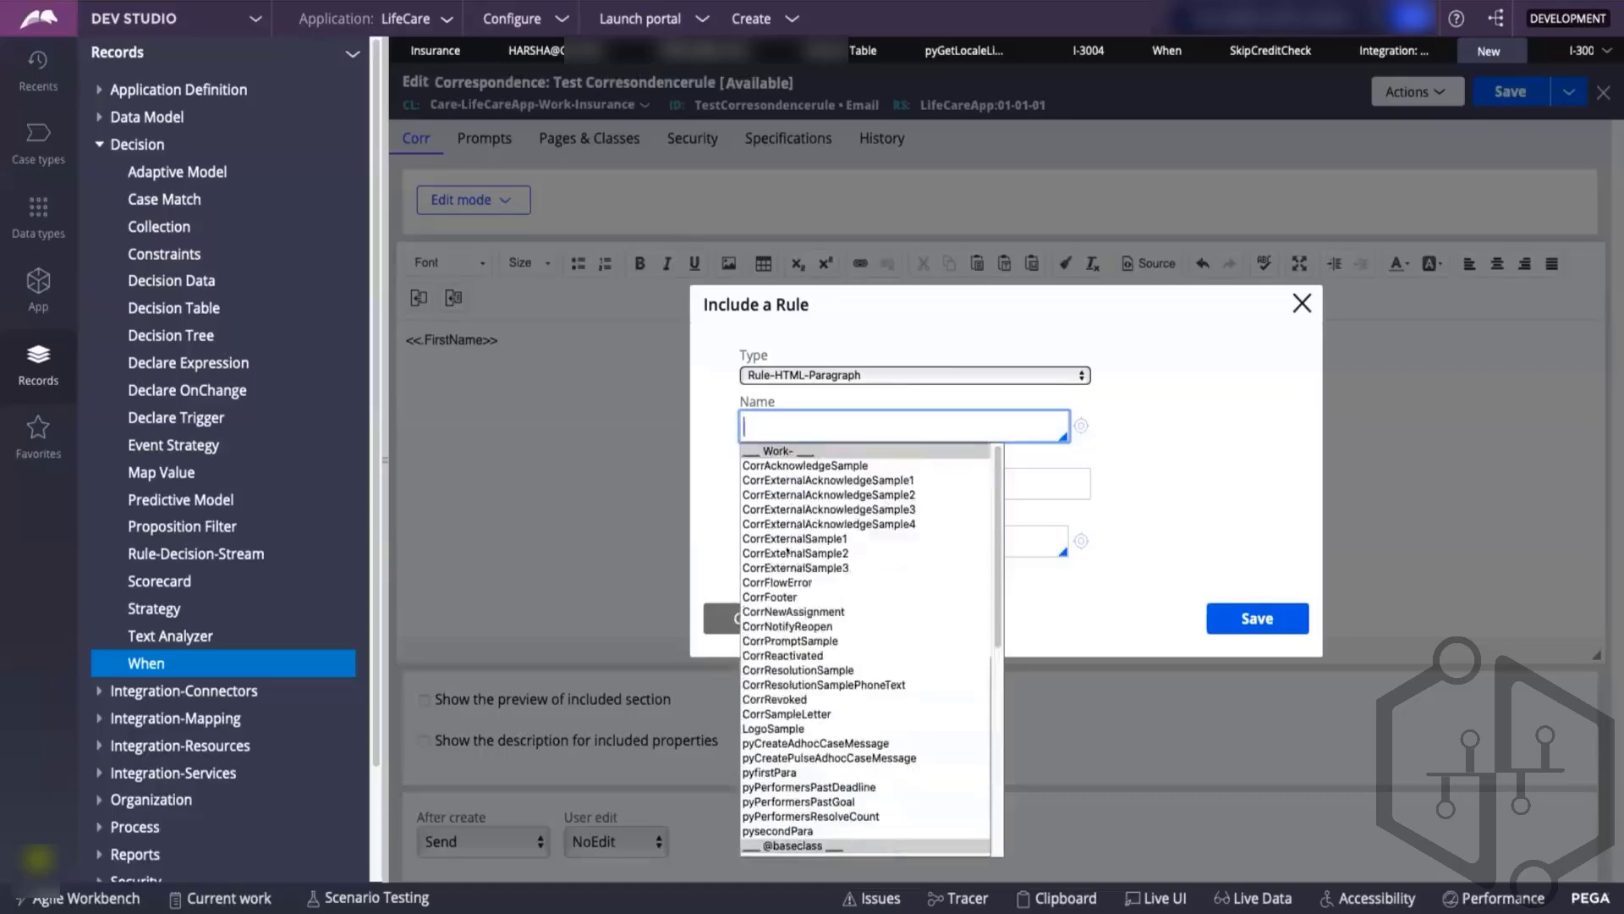
{"action": "scroll", "coordinate": [786, 552], "scroll_direction": "down", "scroll_amount": 5}
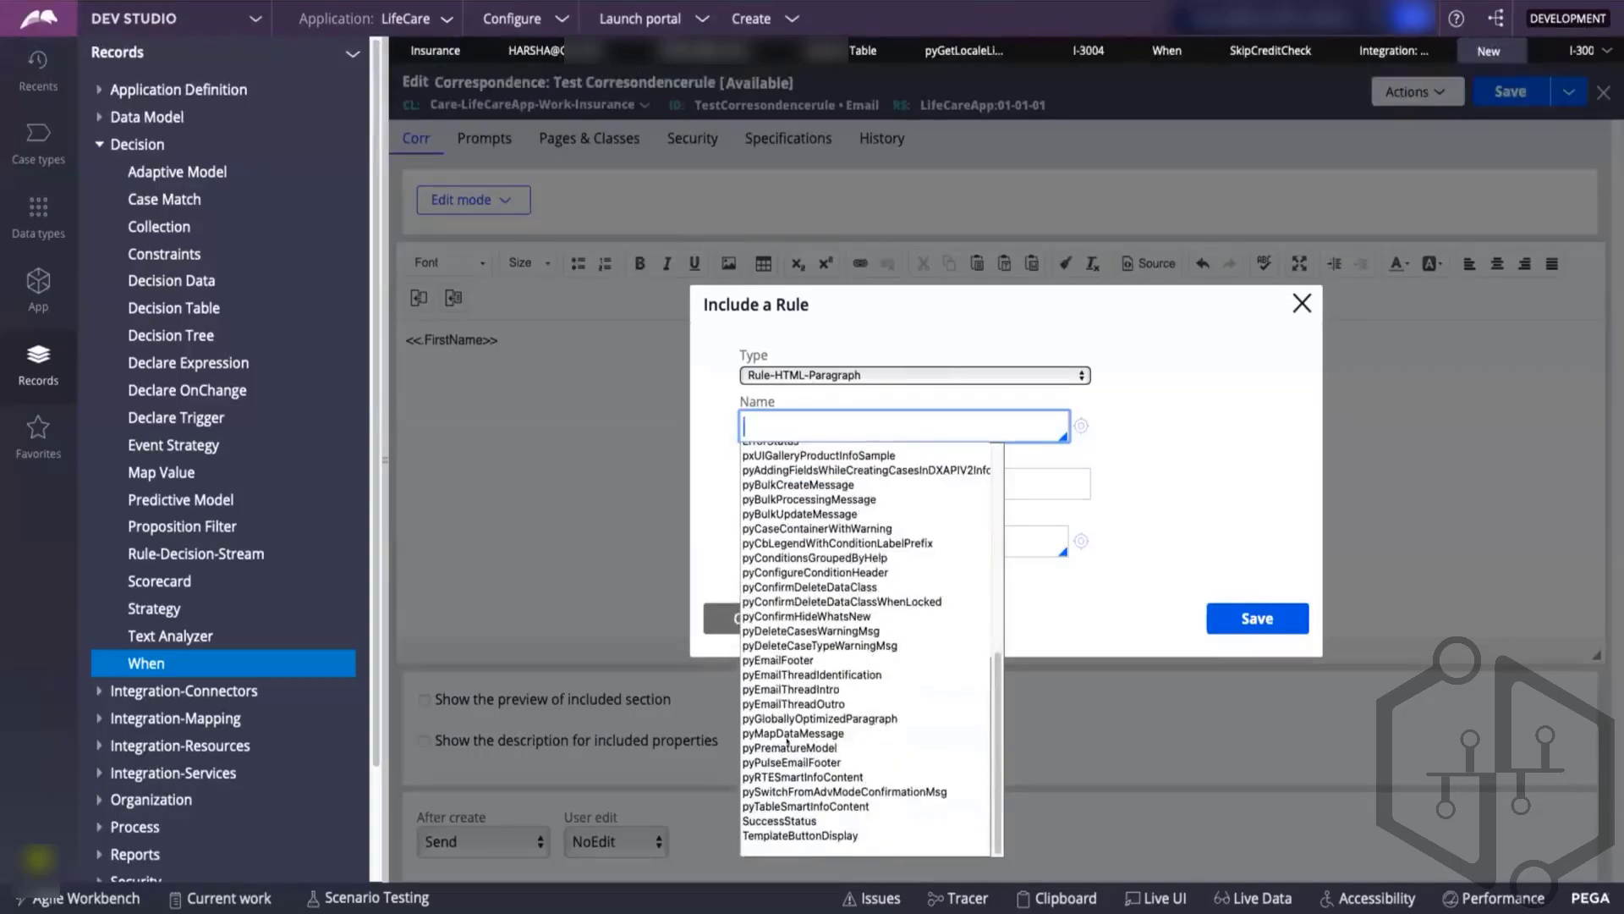
{"action": "scroll", "coordinate": [788, 741], "scroll_direction": "up", "scroll_amount": 9}
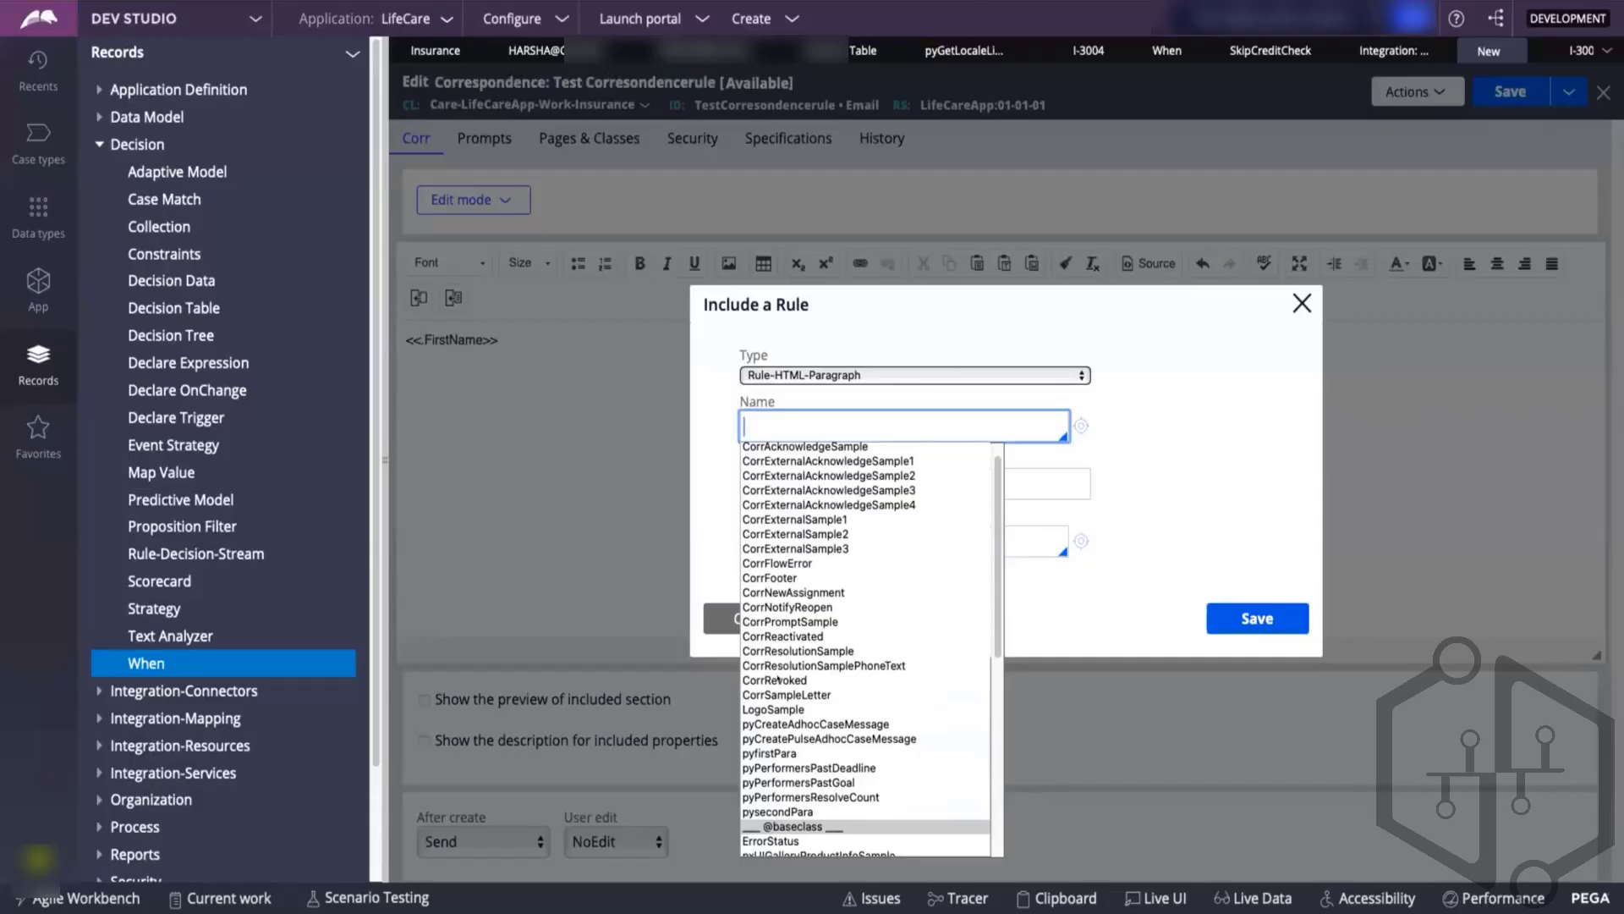
{"action": "left_click", "coordinate": [787, 694]}
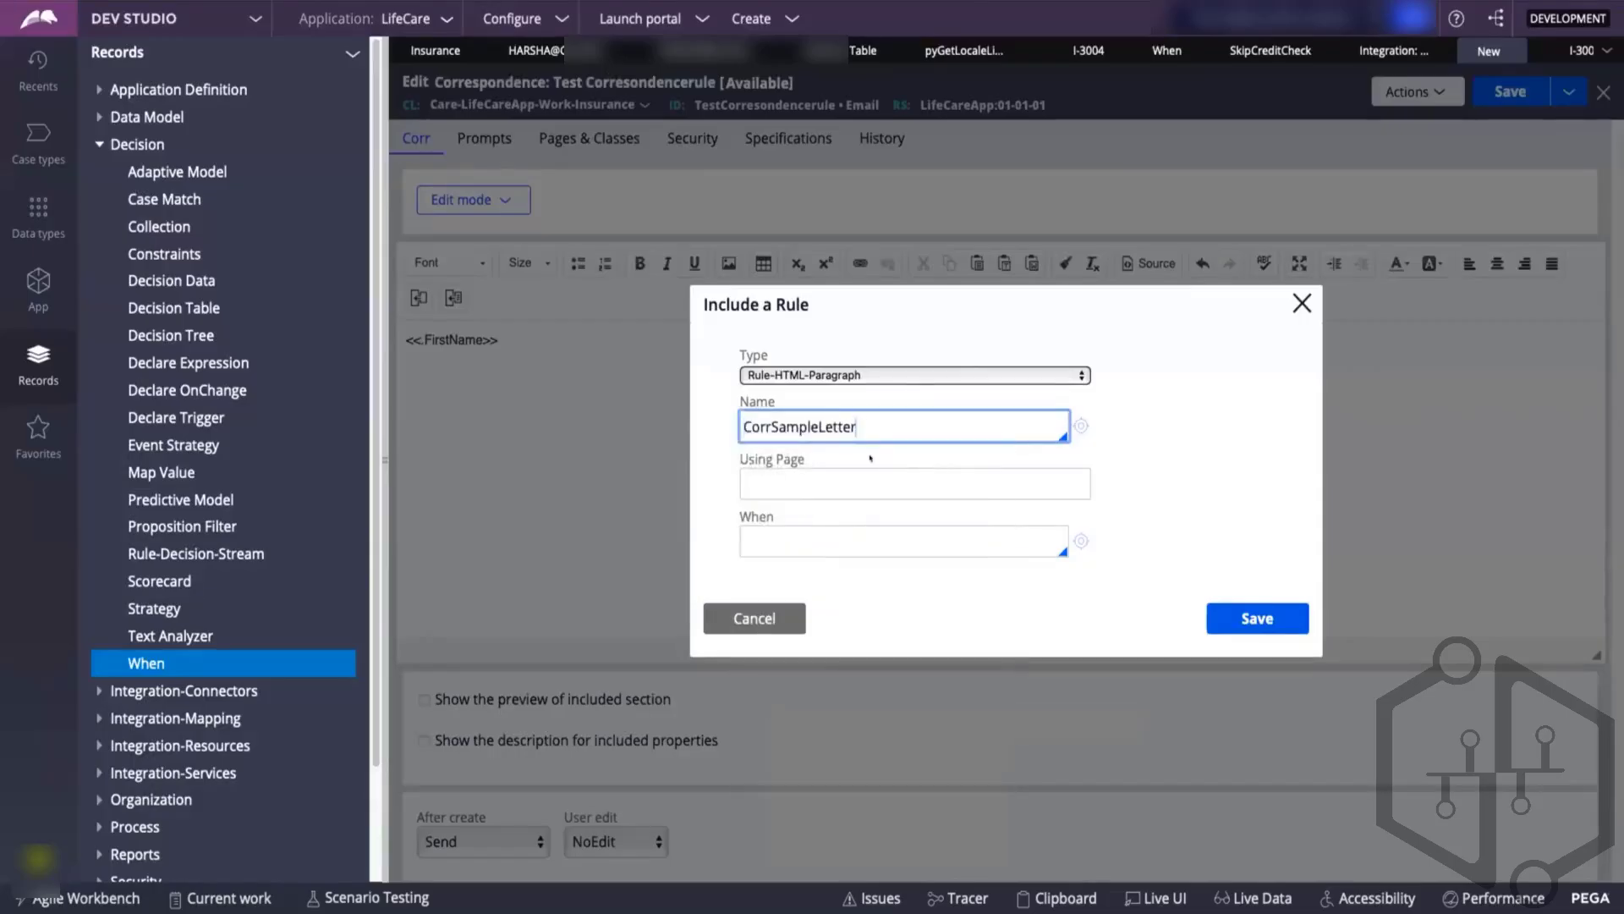
{"action": "key", "text": "Down"}
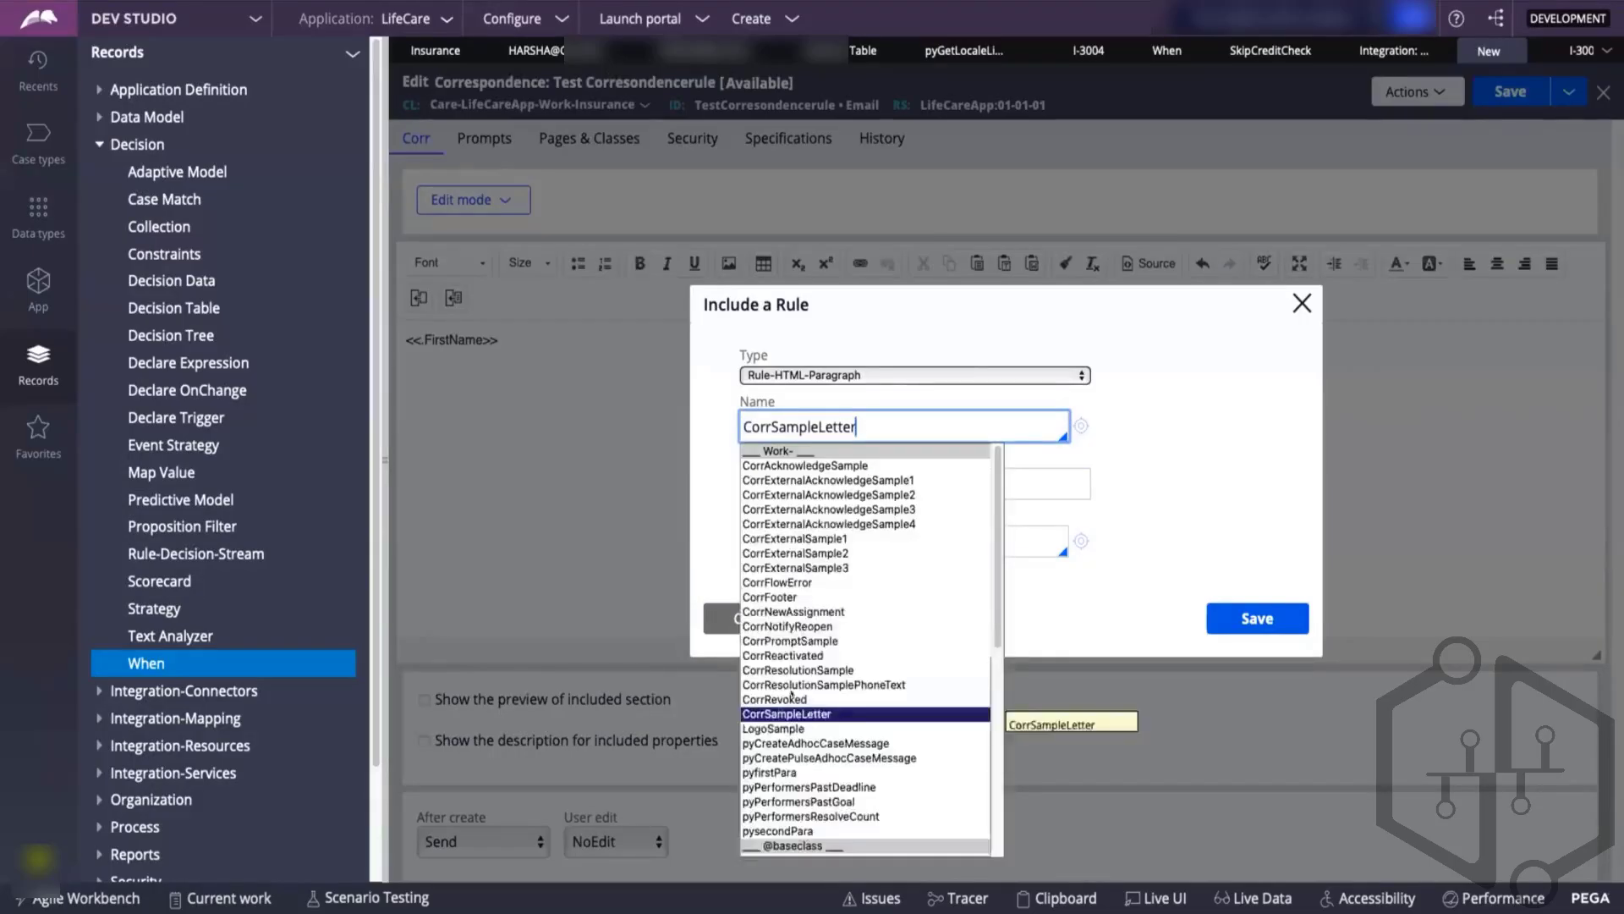
{"action": "left_click", "coordinate": [776, 727]}
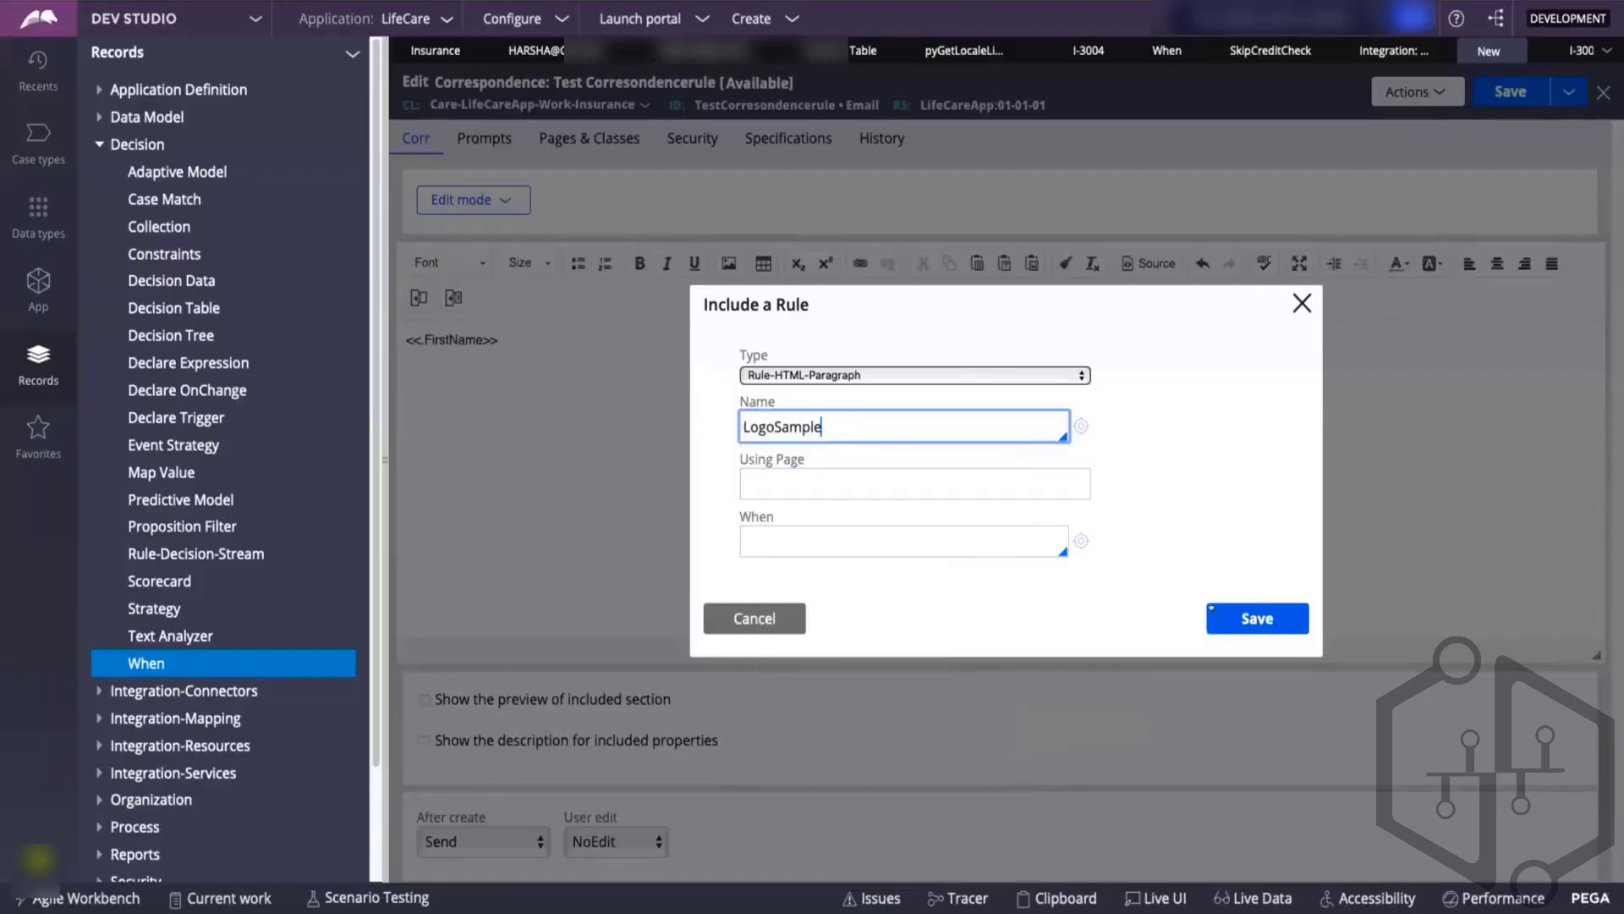
{"action": "left_click", "coordinate": [1258, 618]}
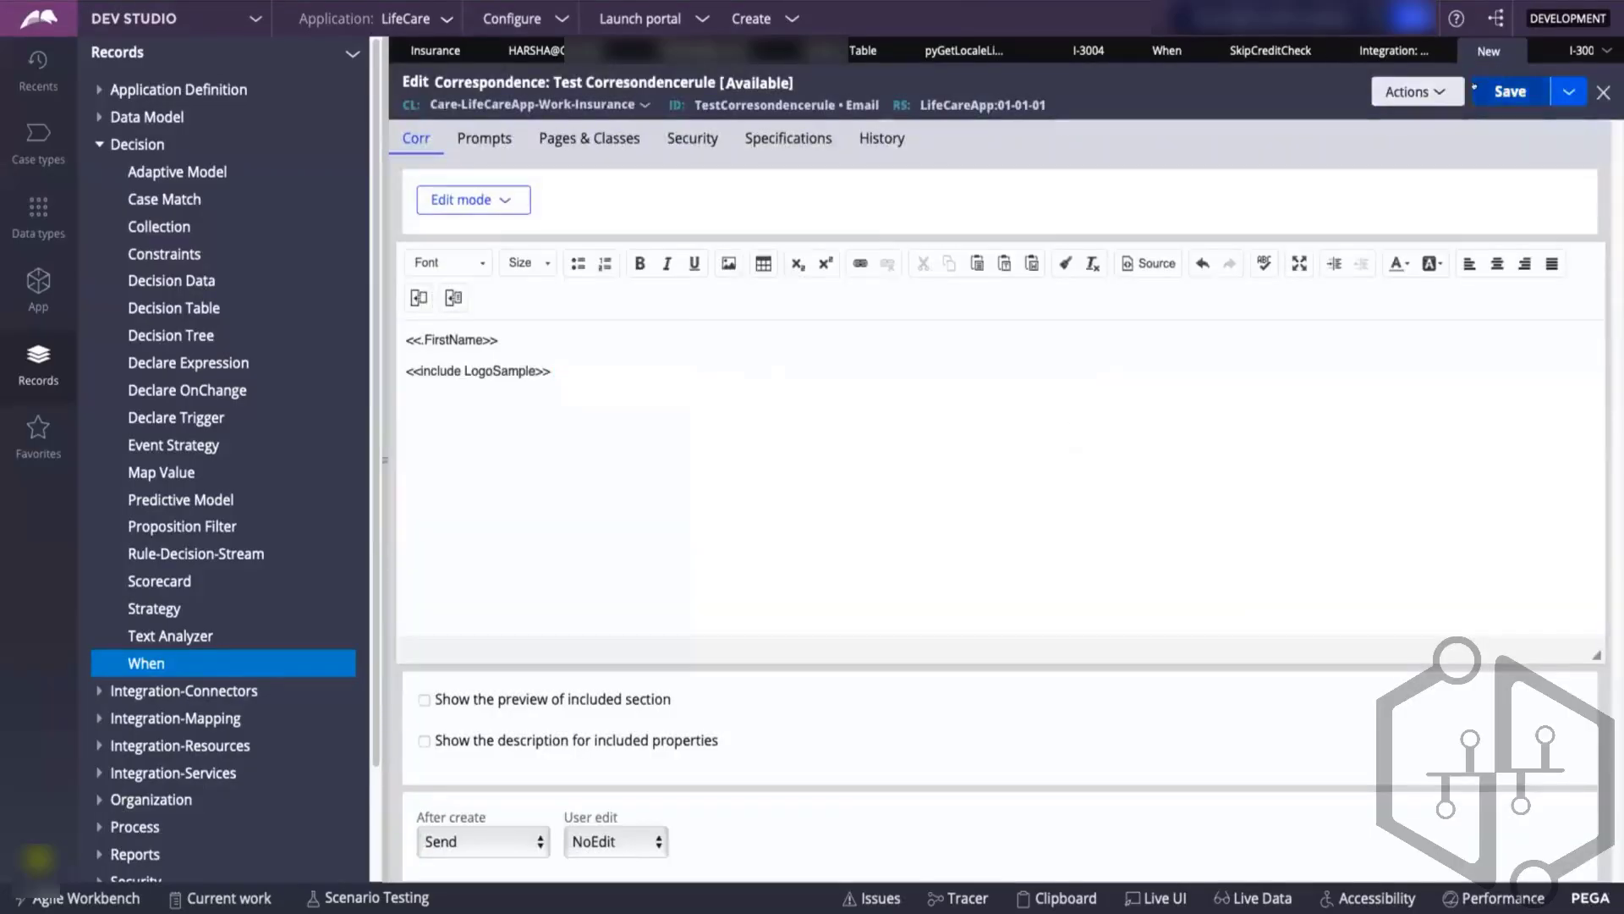
- Save the Test Corresondencerule correspondence and preview it
{"action": "left_click", "coordinate": [1476, 88]}
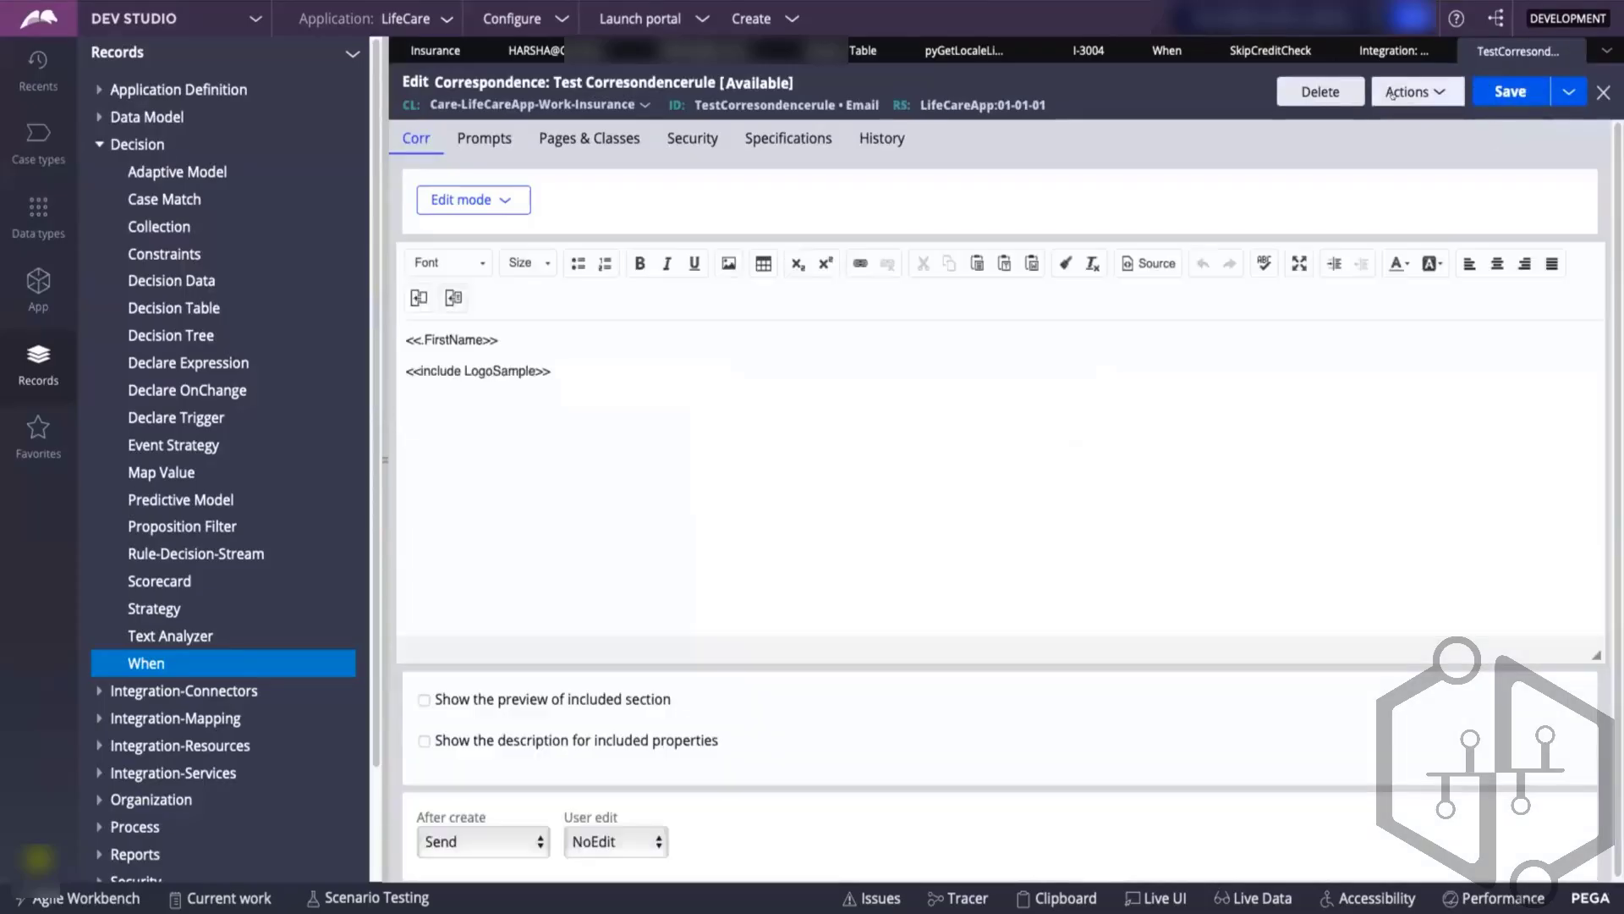
{"action": "left_click", "coordinate": [1427, 94]}
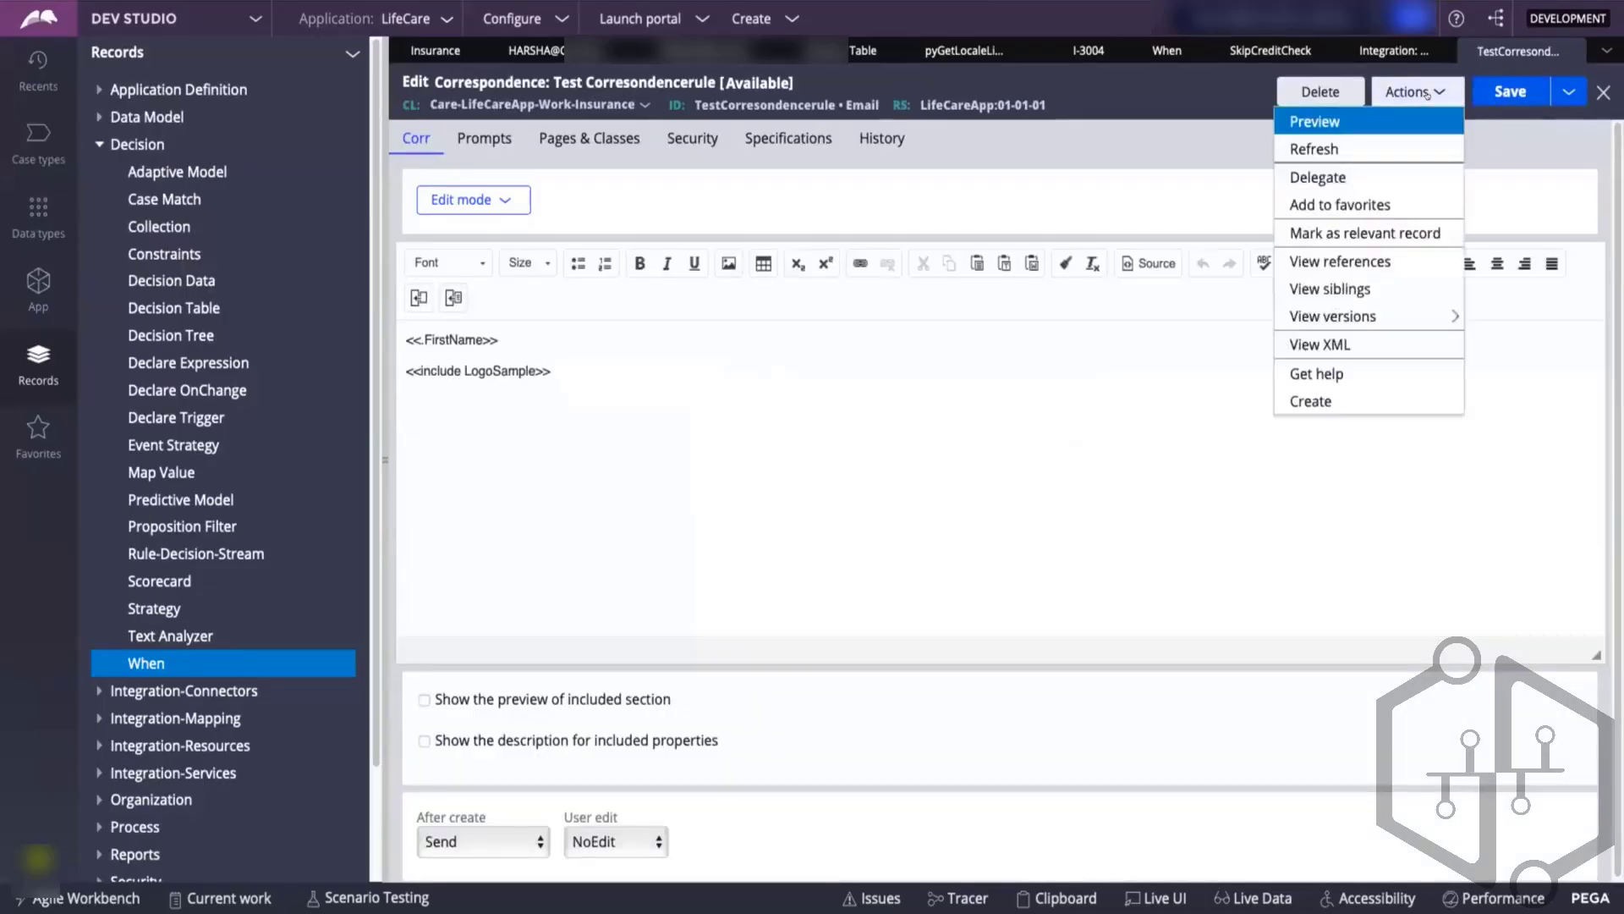
{"action": "left_click", "coordinate": [1365, 118]}
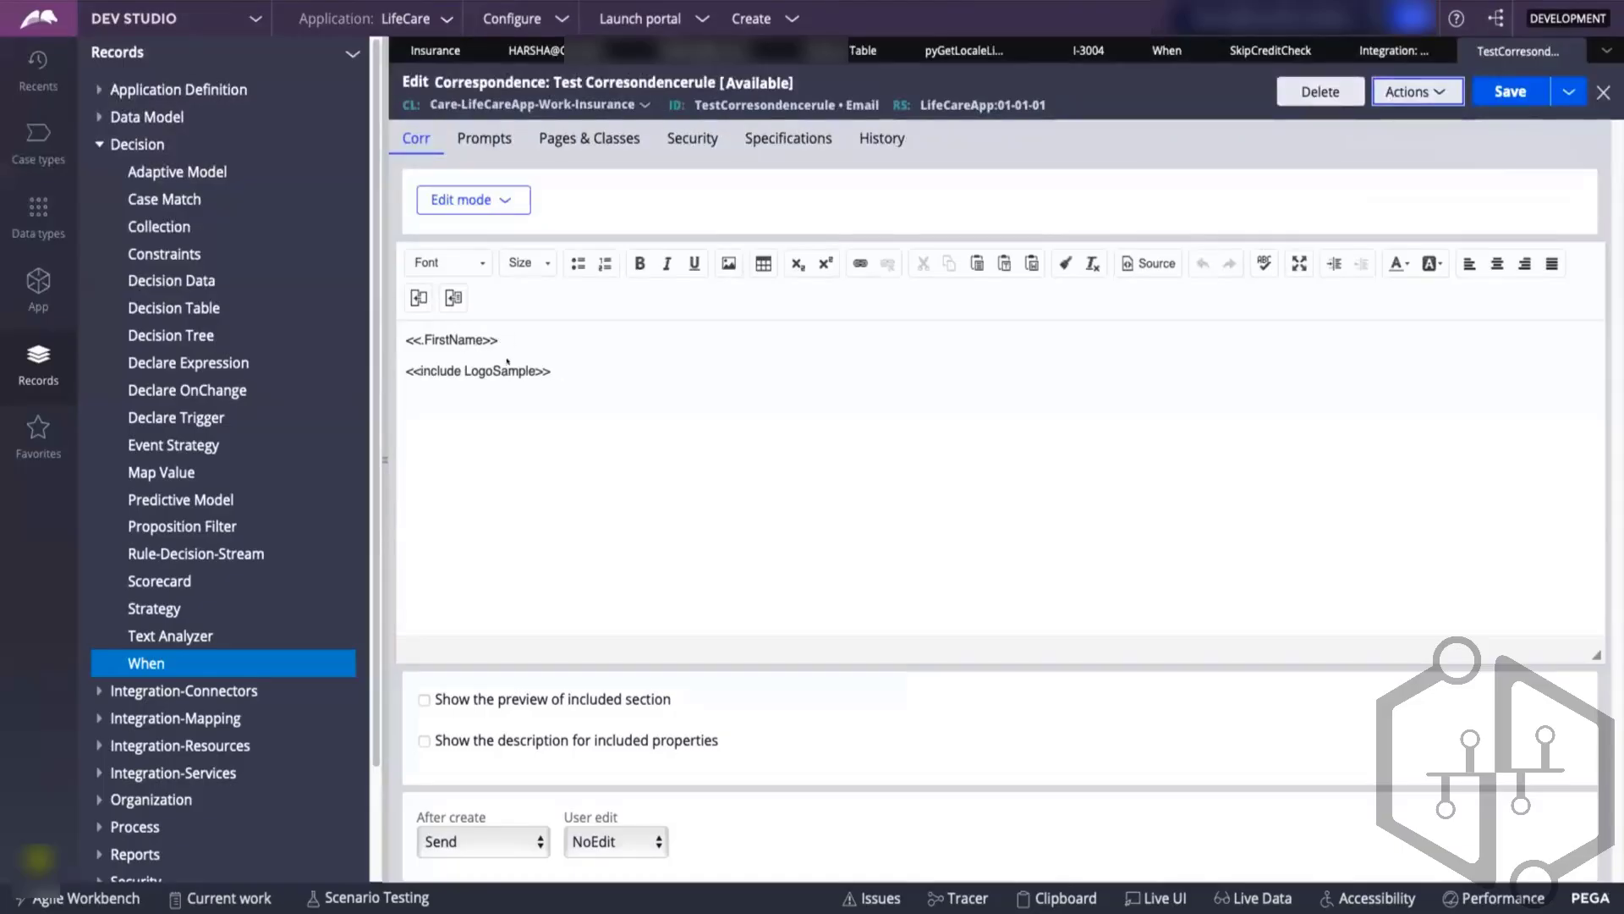
- Change the property name in the .FirstName placeholder's parameters to .pyID, leaving its parameters open
{"action": "scroll", "coordinate": [440, 535], "scroll_direction": "down", "scroll_amount": 1}
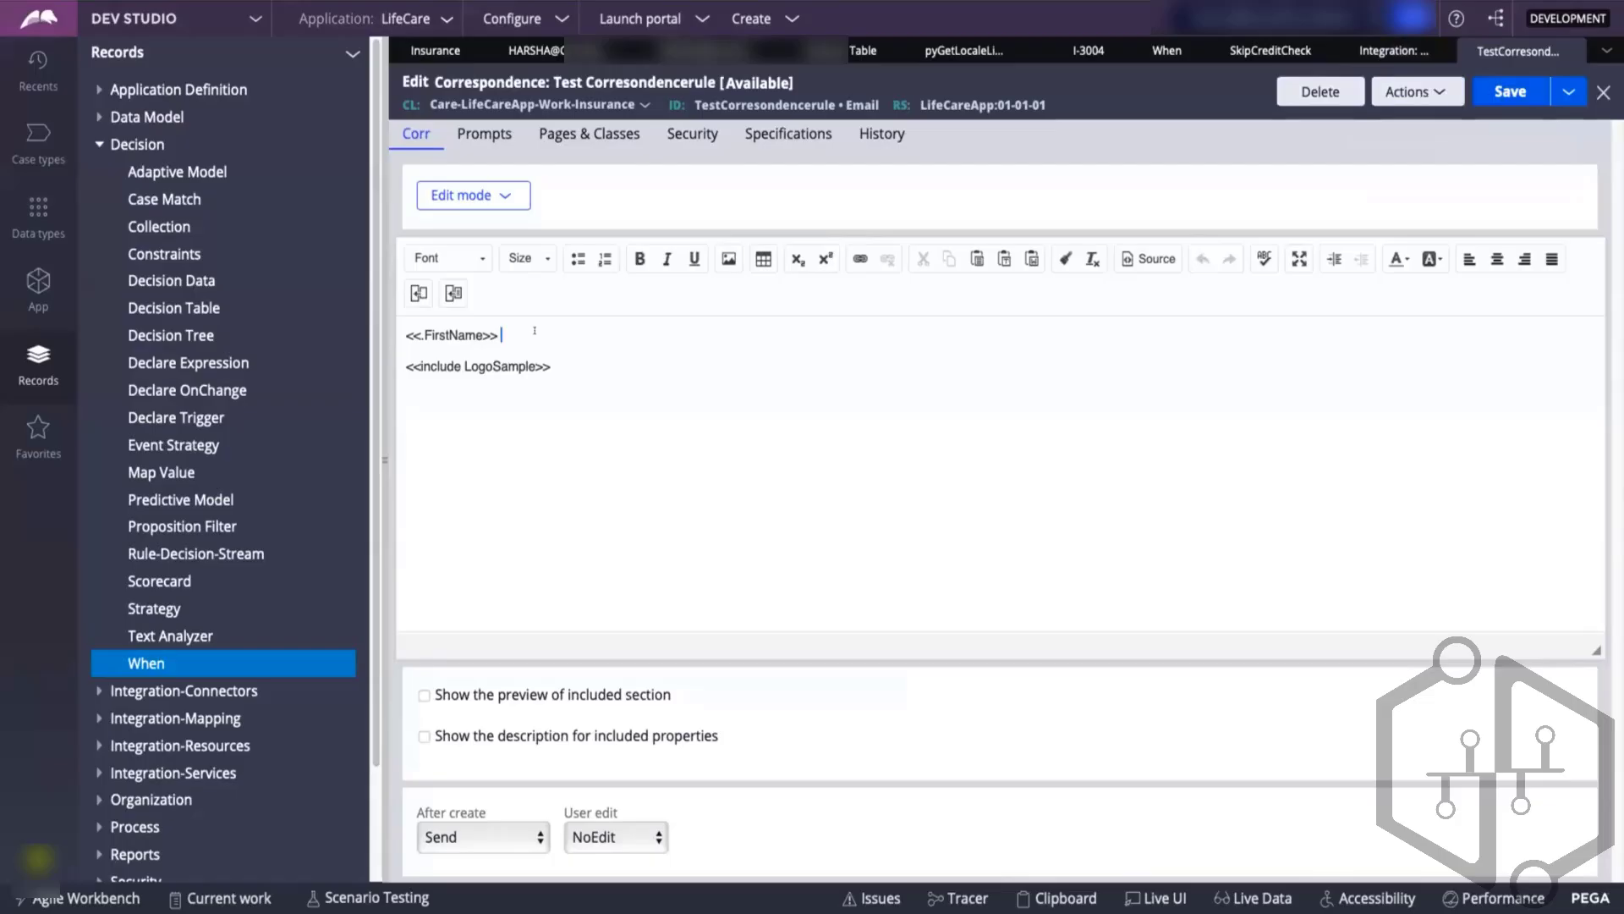
{"action": "left_click", "coordinate": [453, 334]}
{"action": "left_click", "coordinate": [505, 334]}
{"action": "double_click", "coordinate": [784, 403]}
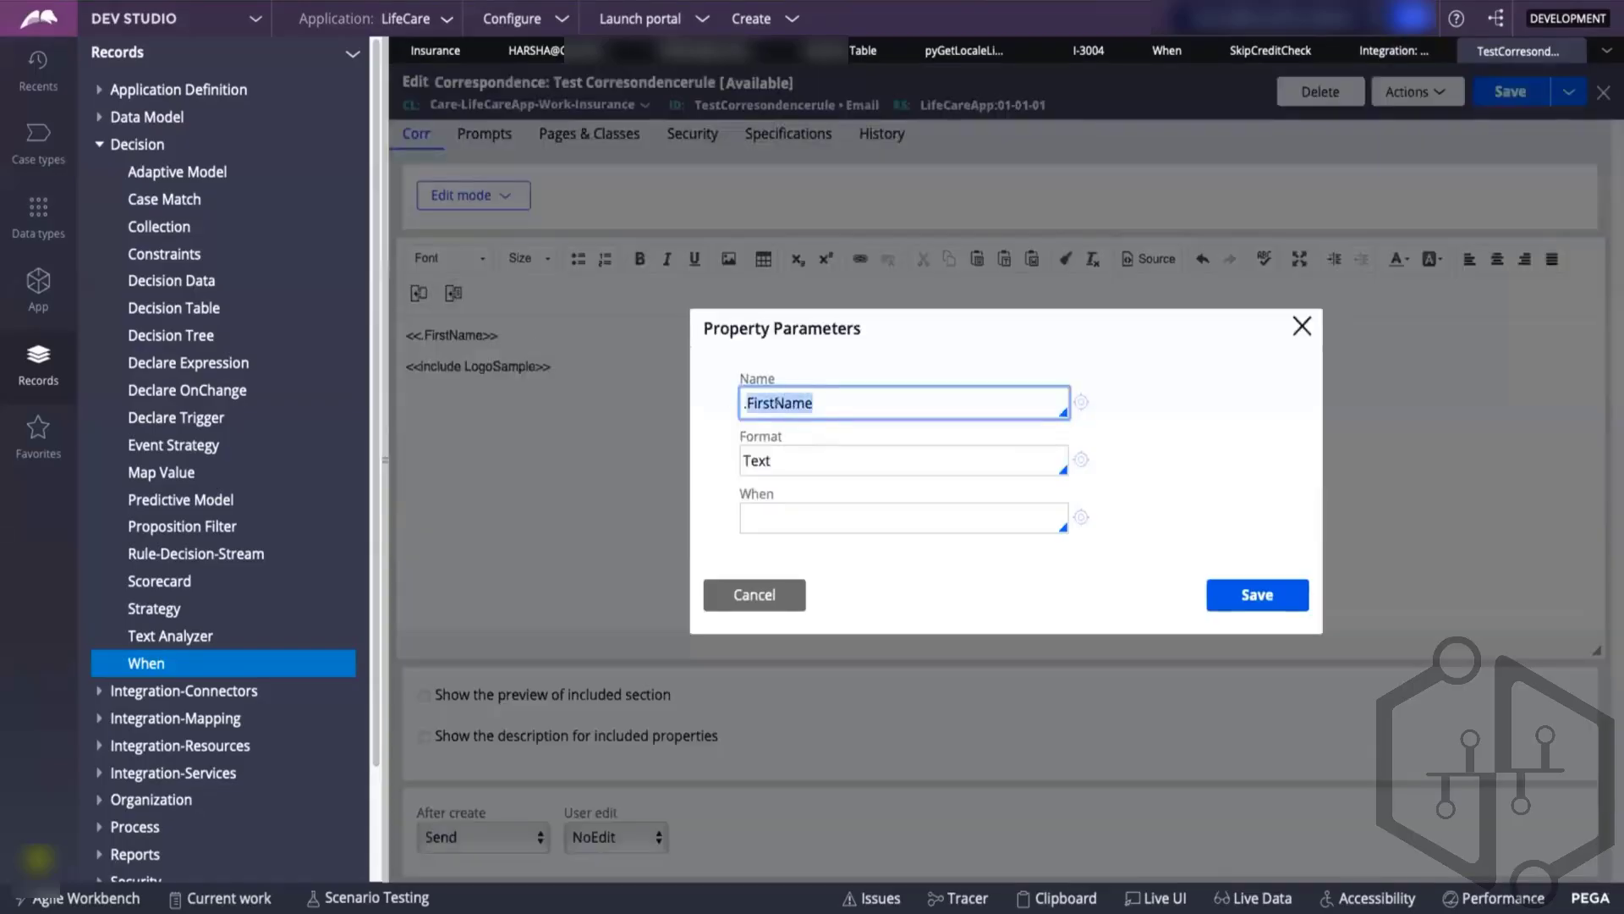
{"action": "key", "text": "BackSpace"}
{"action": "type", "text": "pyID"}
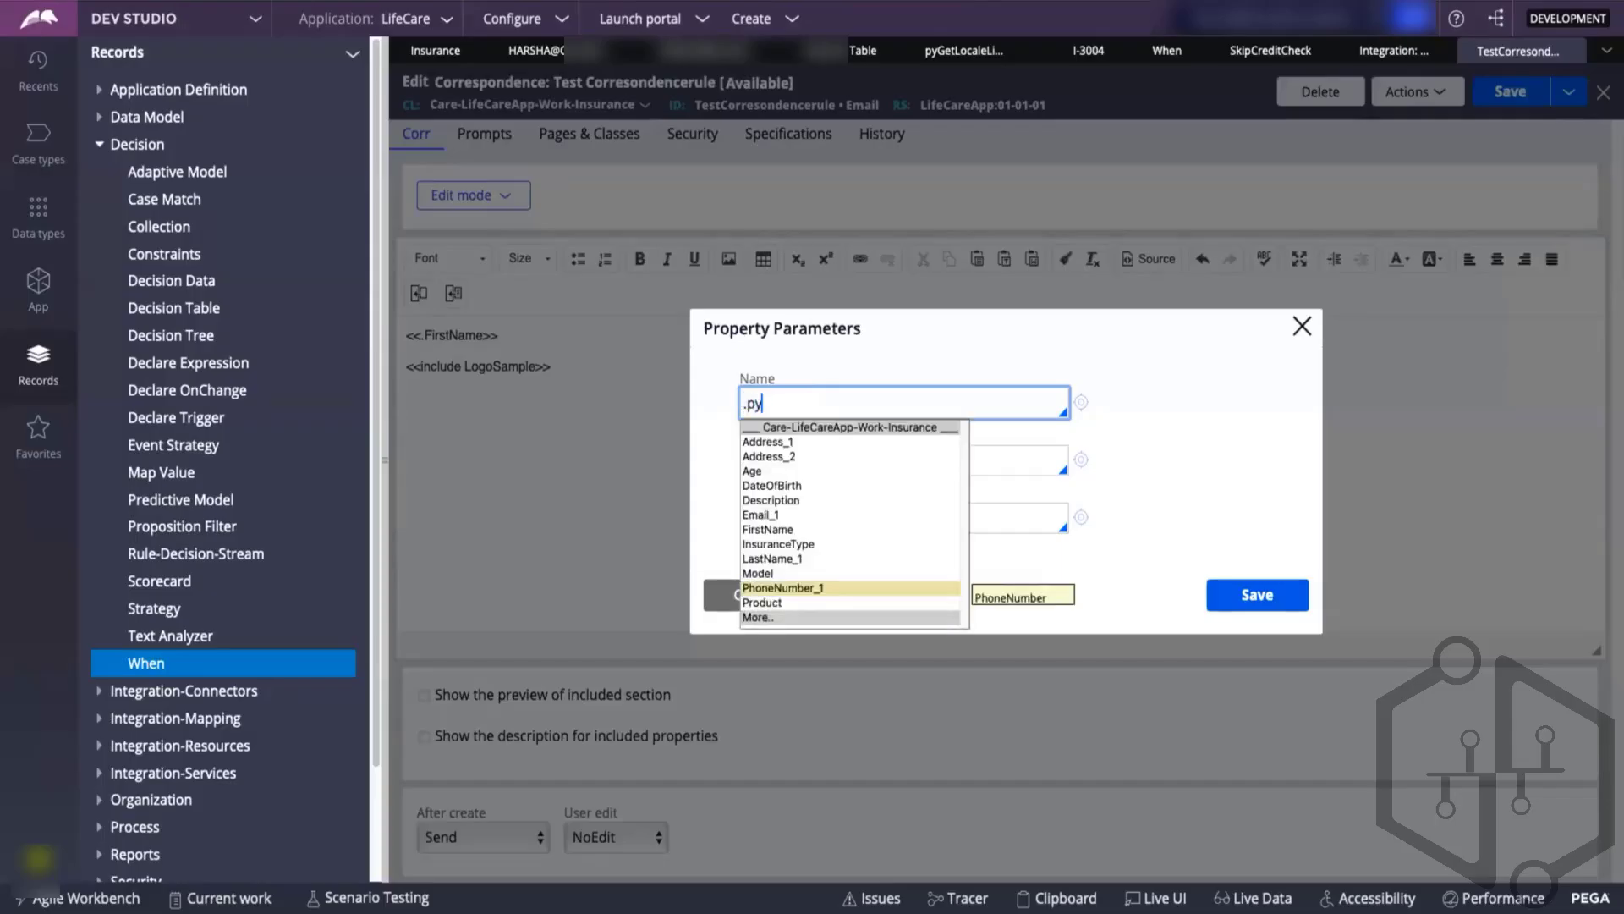
{"action": "left_click", "coordinate": [752, 617]}
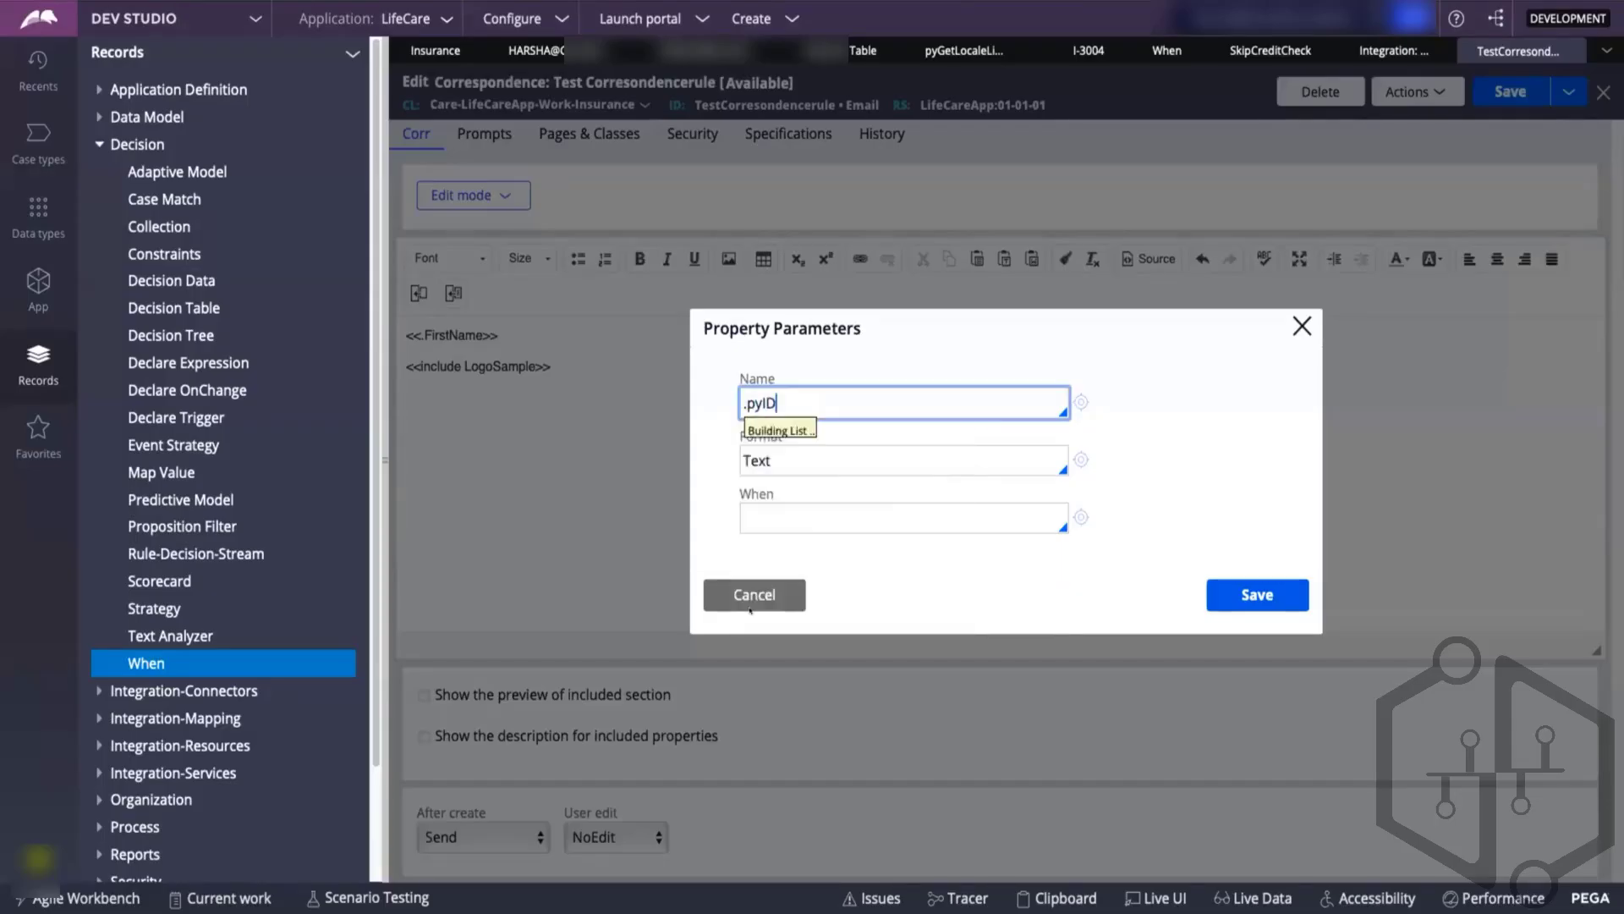
{"action": "left_click", "coordinate": [760, 648]}
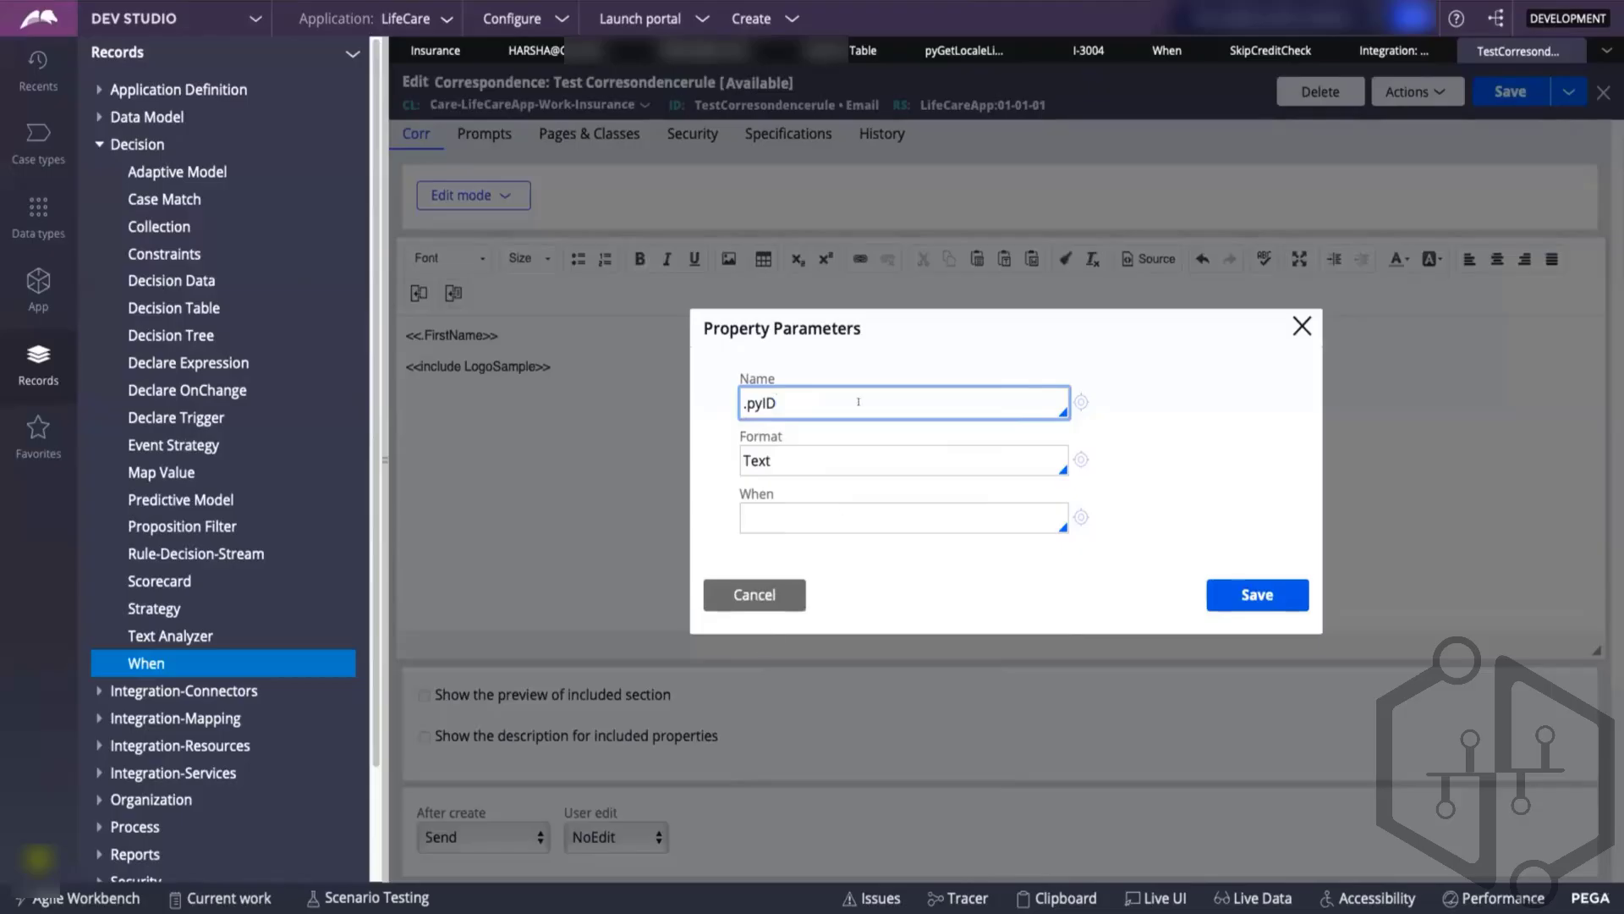
- Switch to the running Insurance case and examine the case ID in its header
{"action": "left_click", "coordinate": [1078, 44]}
{"action": "left_click_drag", "start_coordinate": [465, 84], "coordinate": [515, 82]}
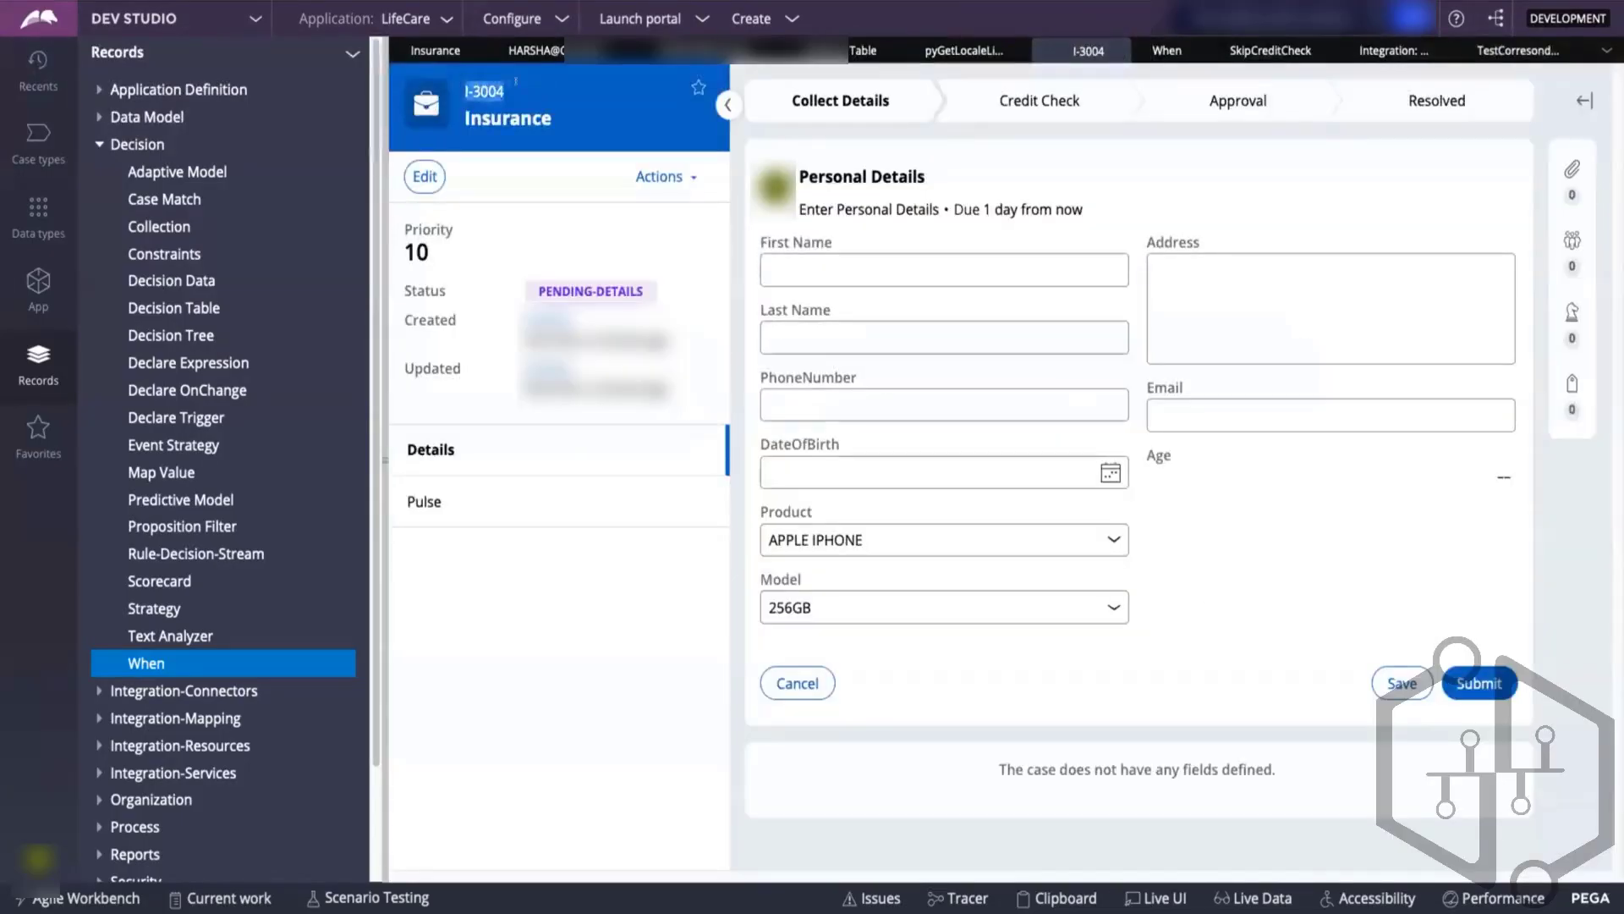